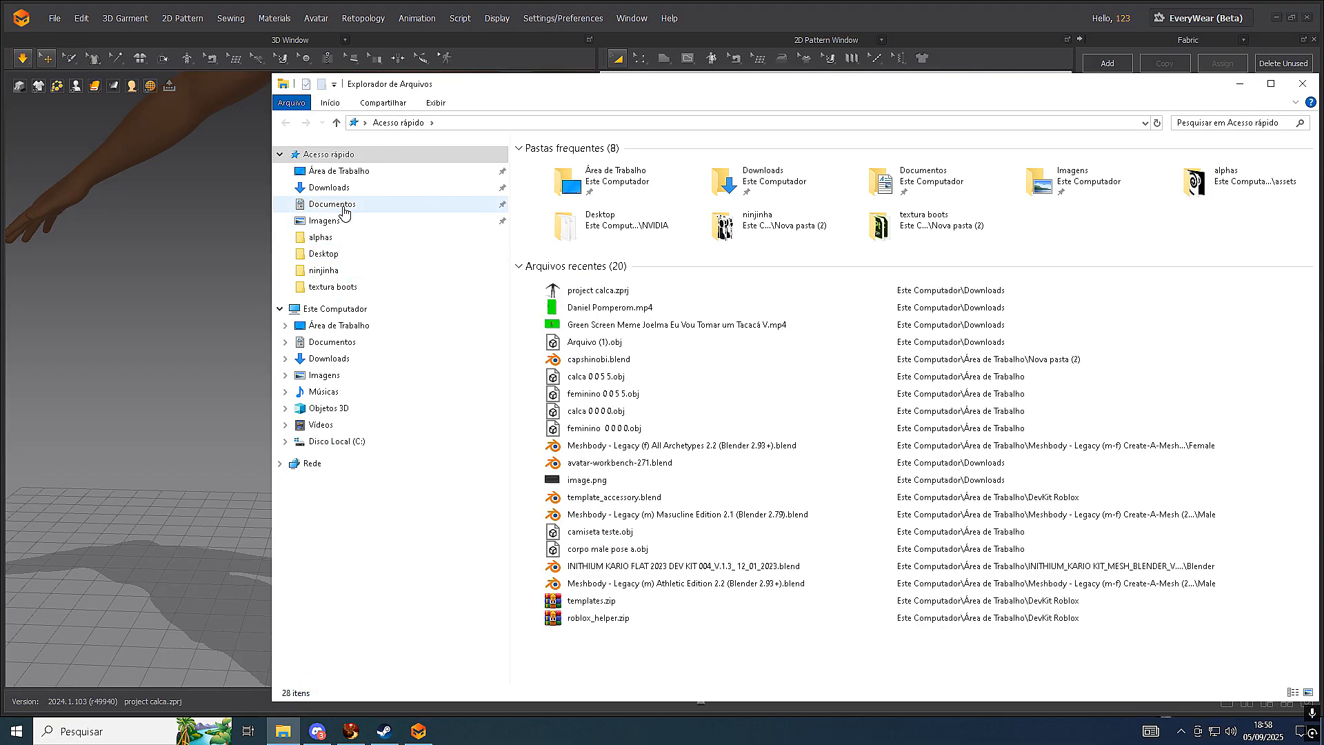
Launch blender.exe from the Blender 3.5 folder inside Blender Foundation in drive C's Arquivos de Programas
left_click(344, 442)
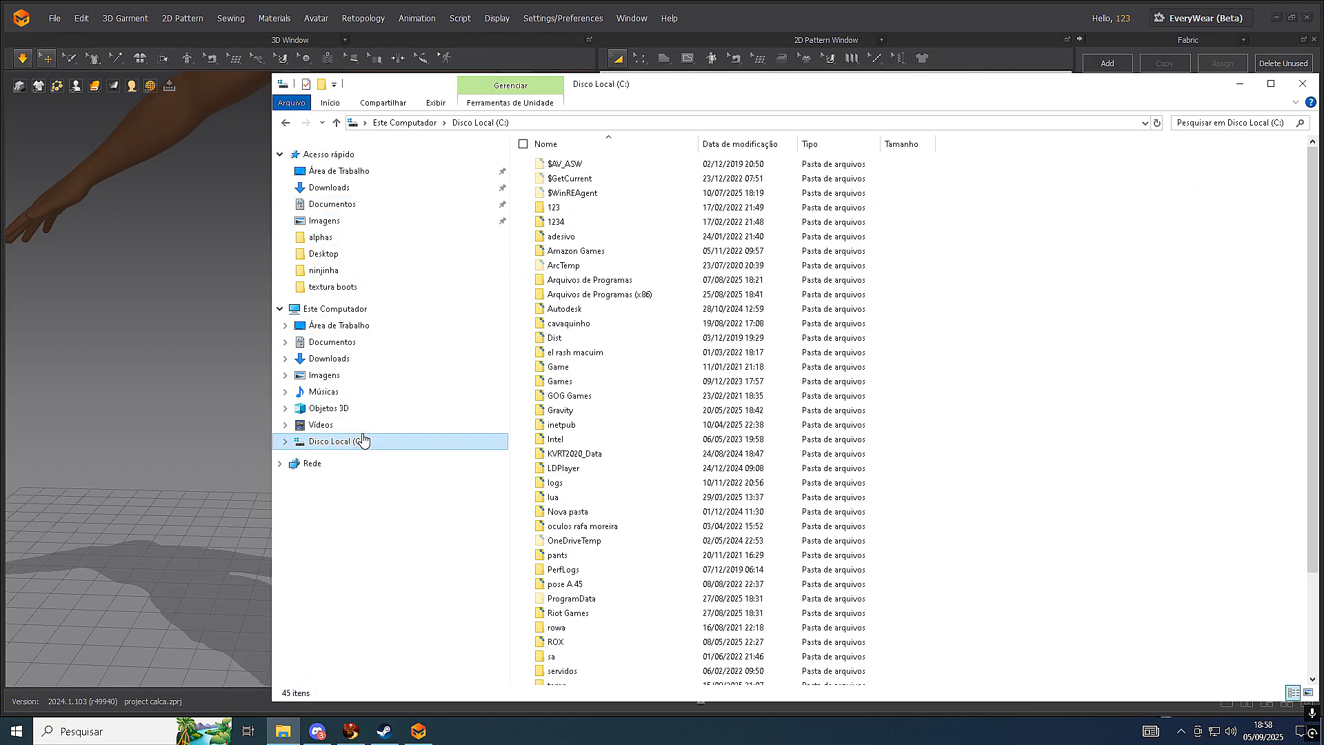
double_click(601, 280)
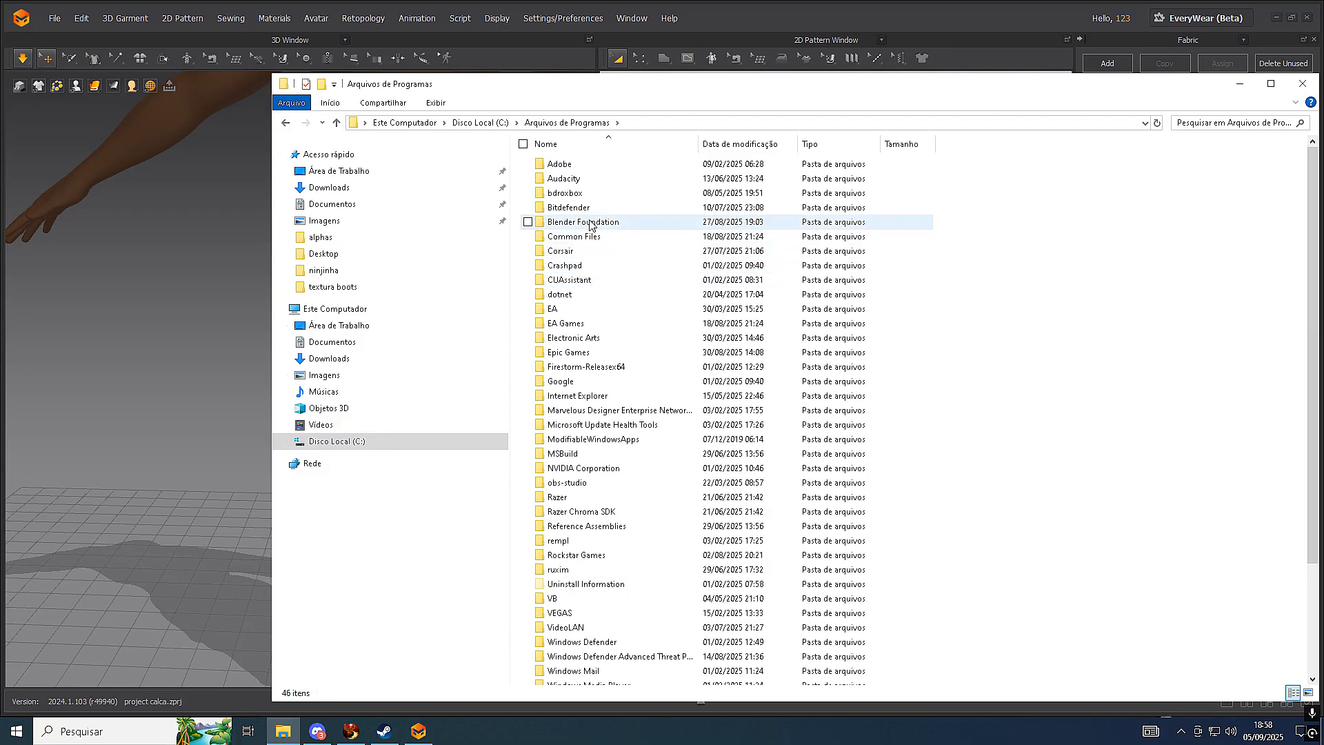
double_click(595, 227)
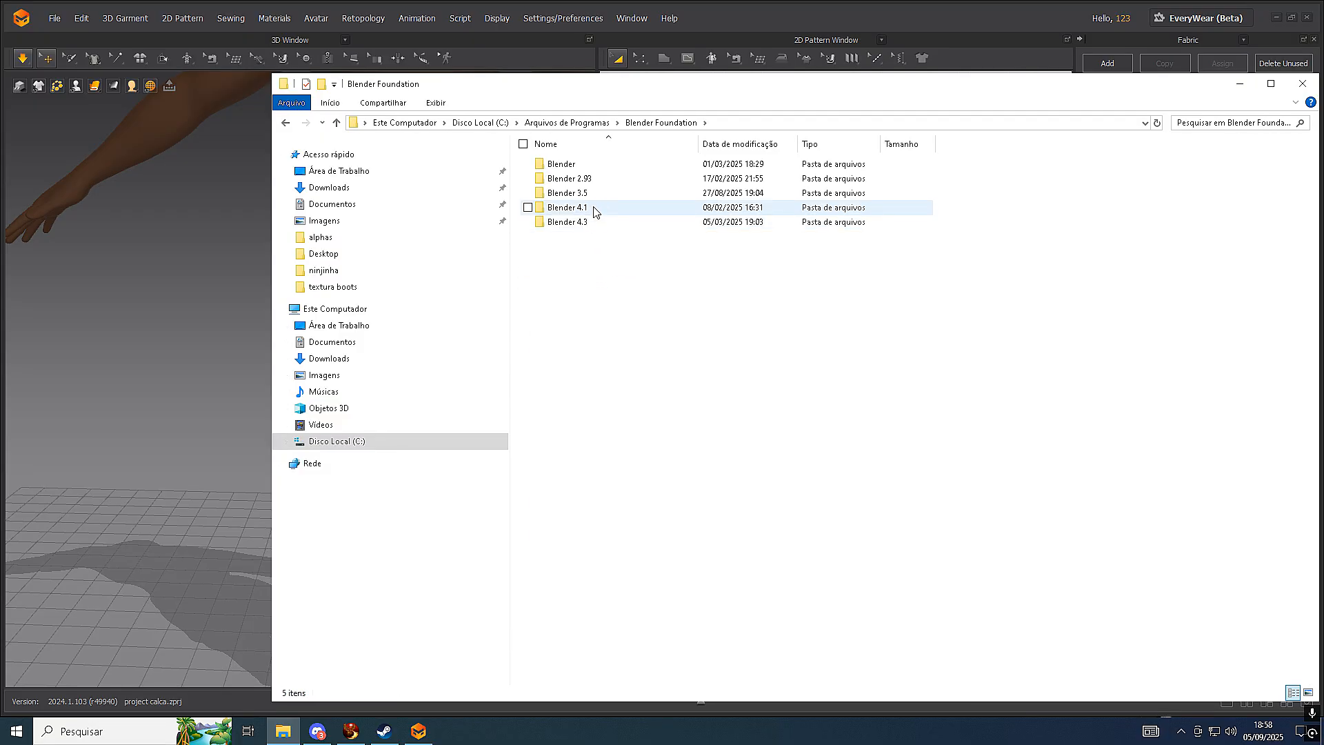
double_click(594, 199)
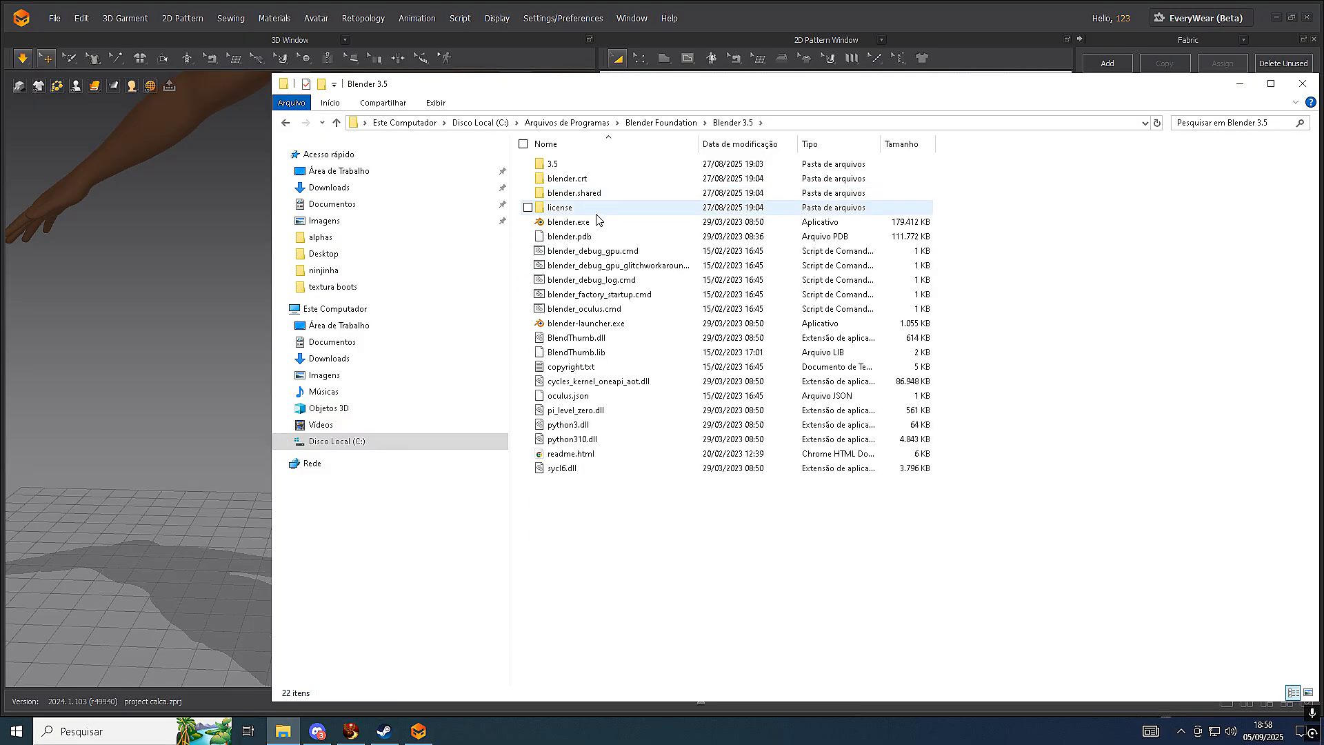
double_click(597, 222)
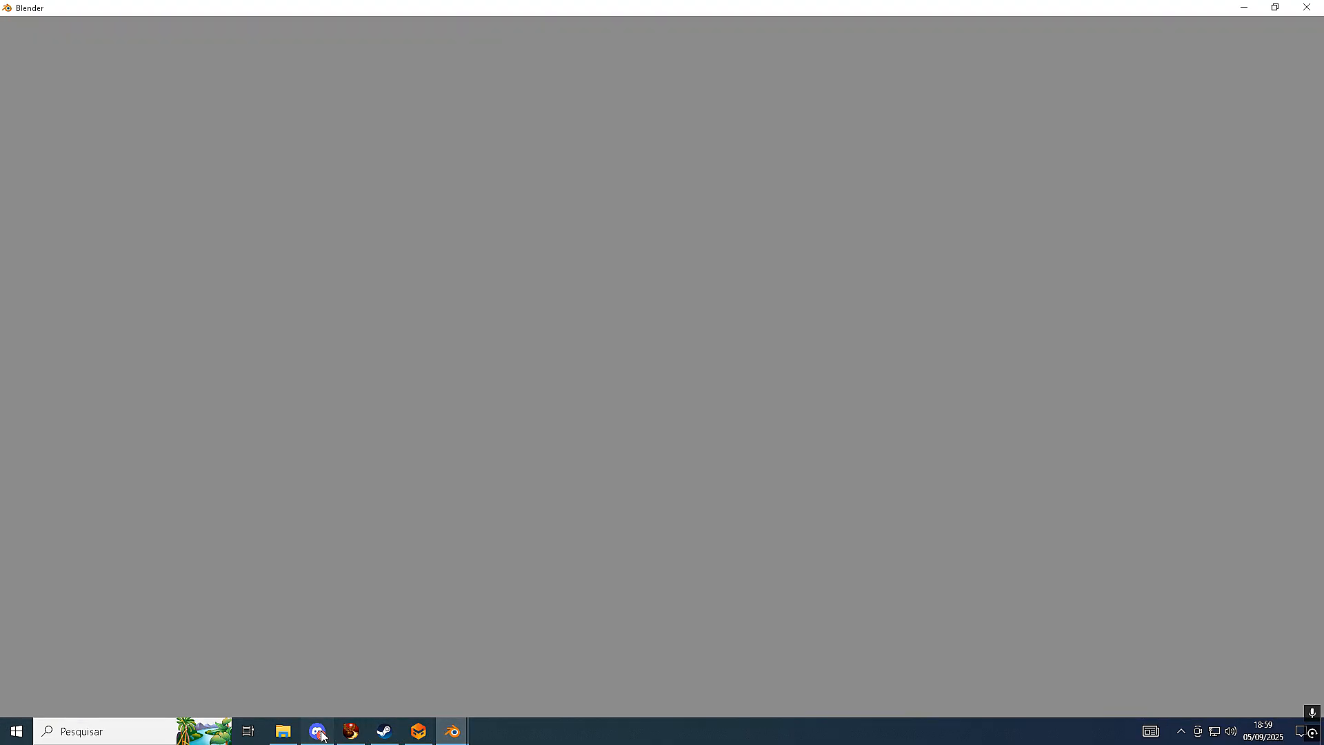
left_click(317, 731)
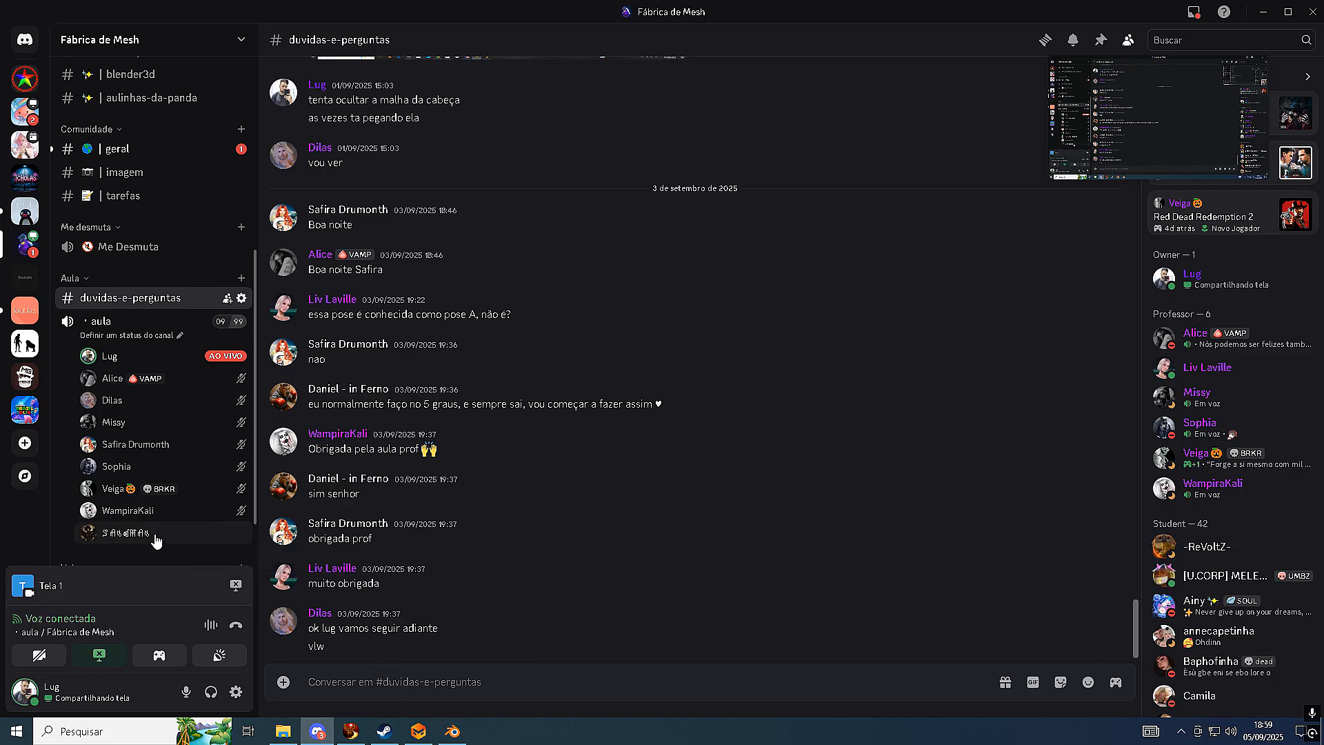
left_click(451, 731)
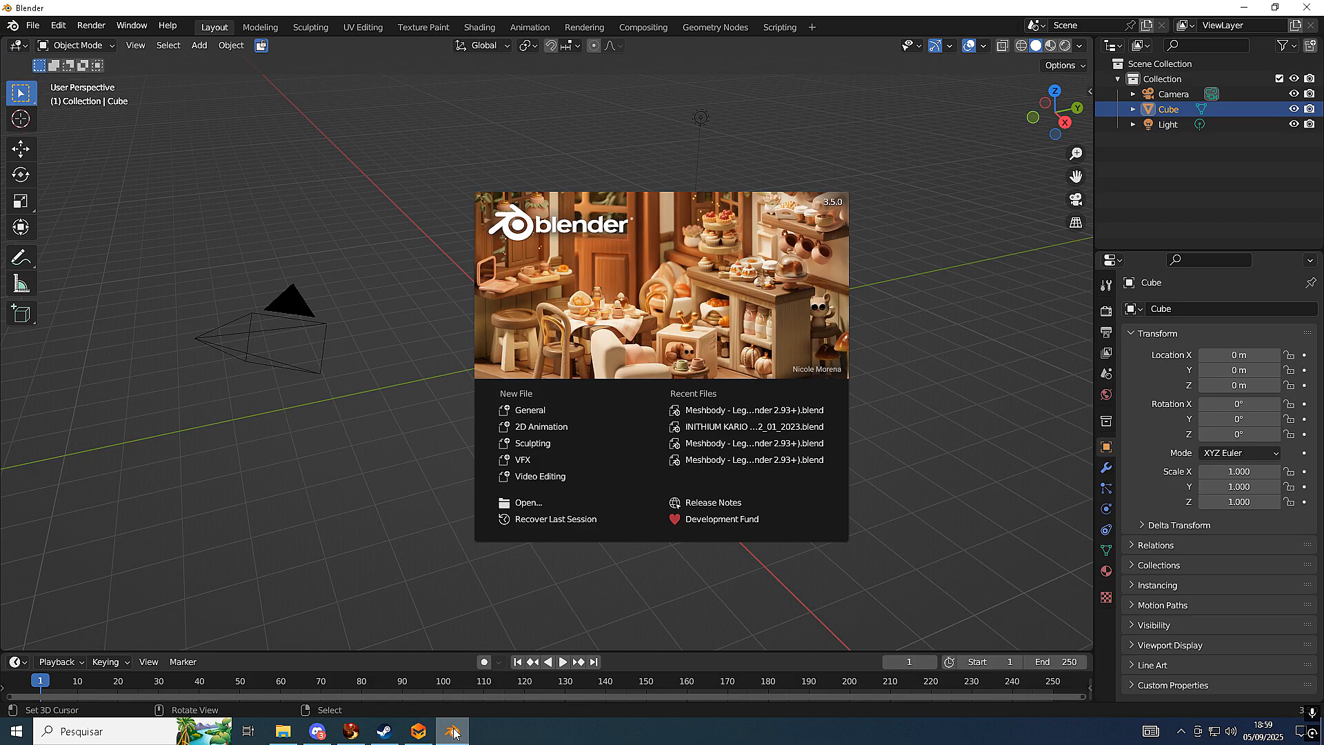
Dismiss the splash screen and delete all default objects, the cube, camera and light, from the scene
left_click(684, 382)
middle_click_drag(680, 367, 698, 416)
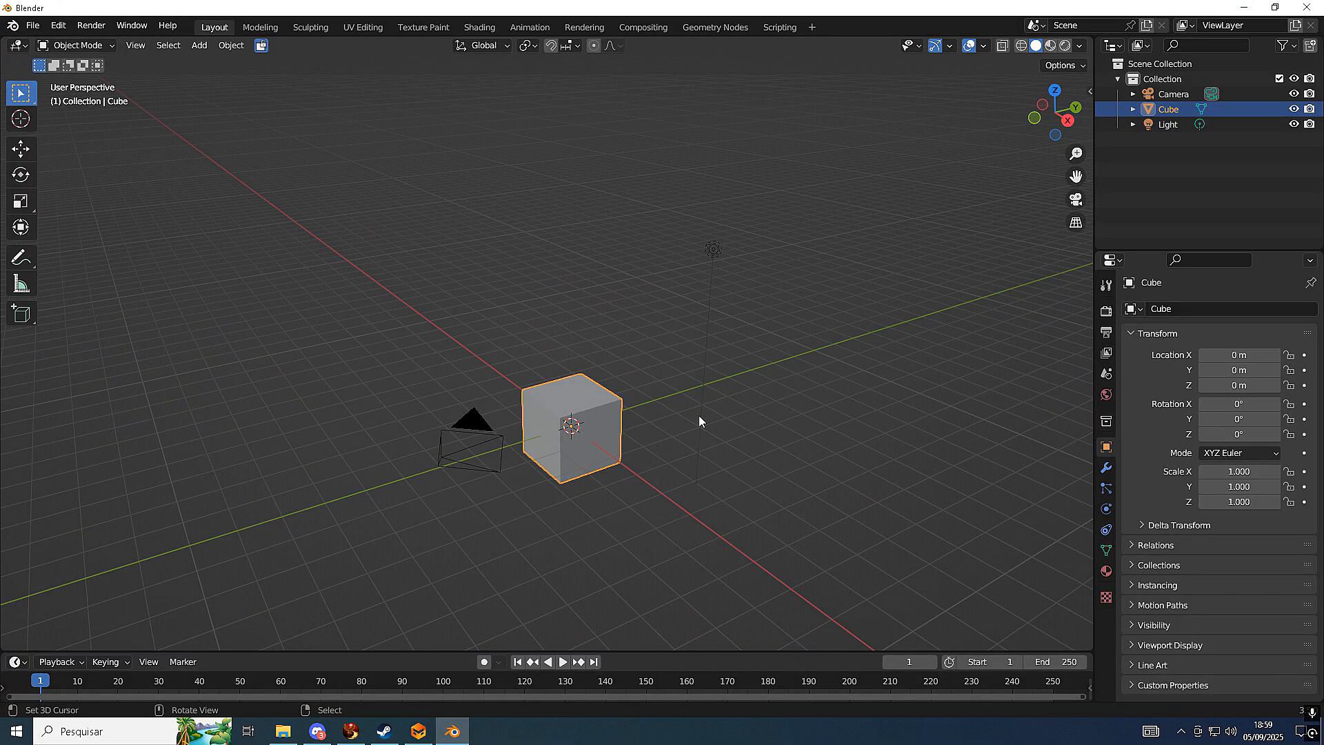
middle_click_drag(705, 416, 683, 429)
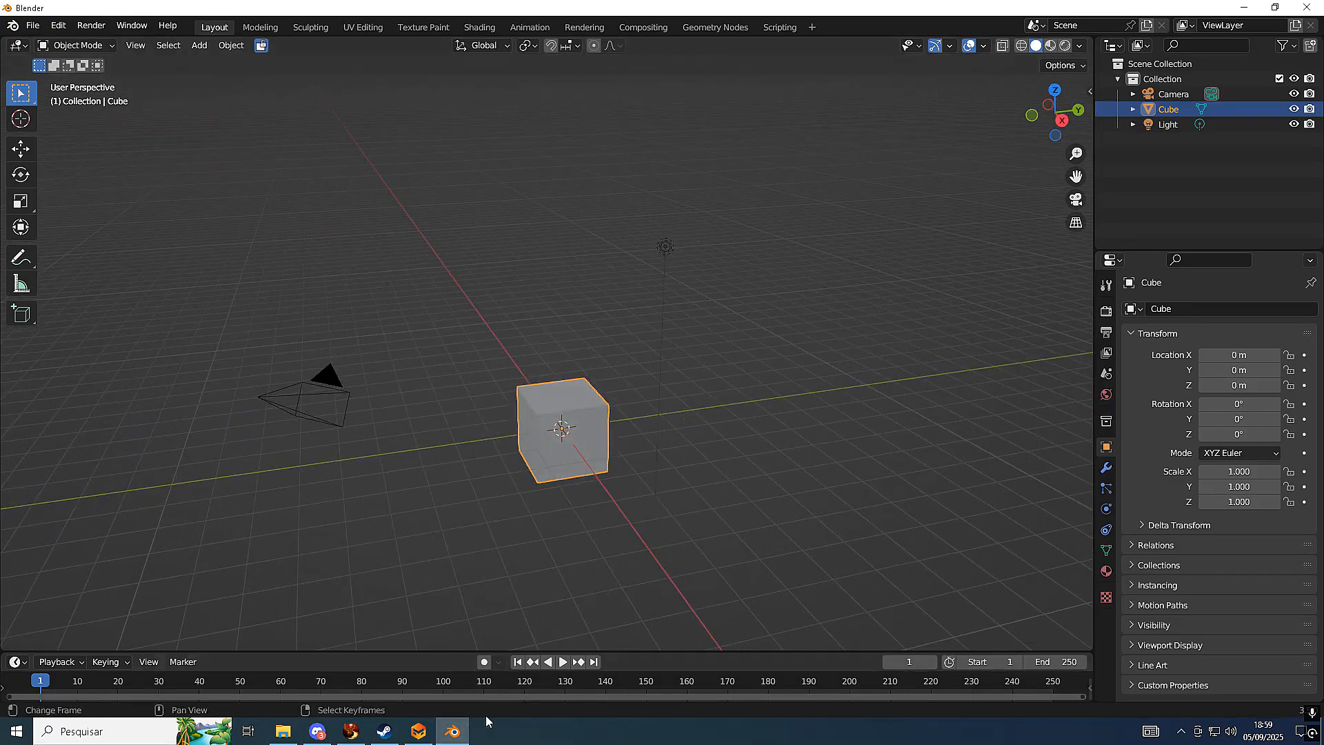
key("a")
key("x")
left_click(768, 263)
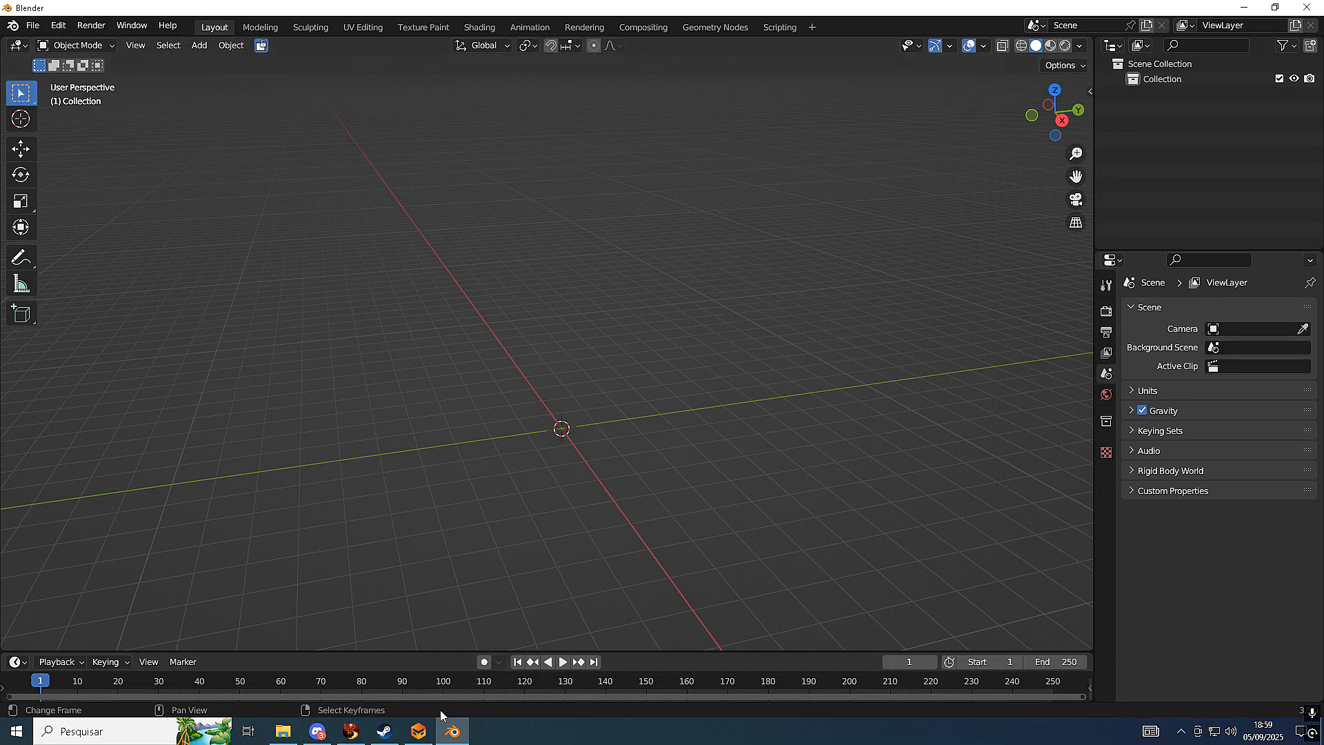
Switch to Marvelous Designer and display the trousers as Mesh in the 3D window
left_click(418, 731)
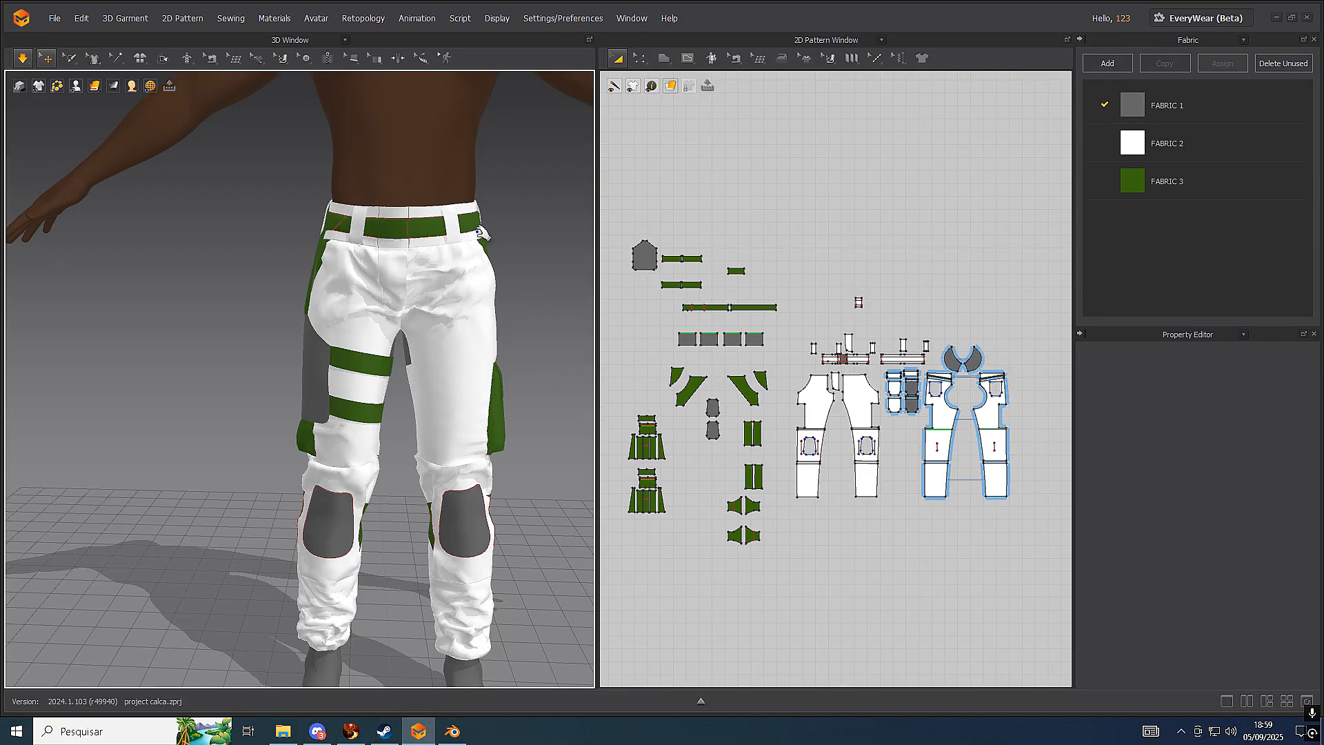
right_click_drag(728, 254, 481, 243)
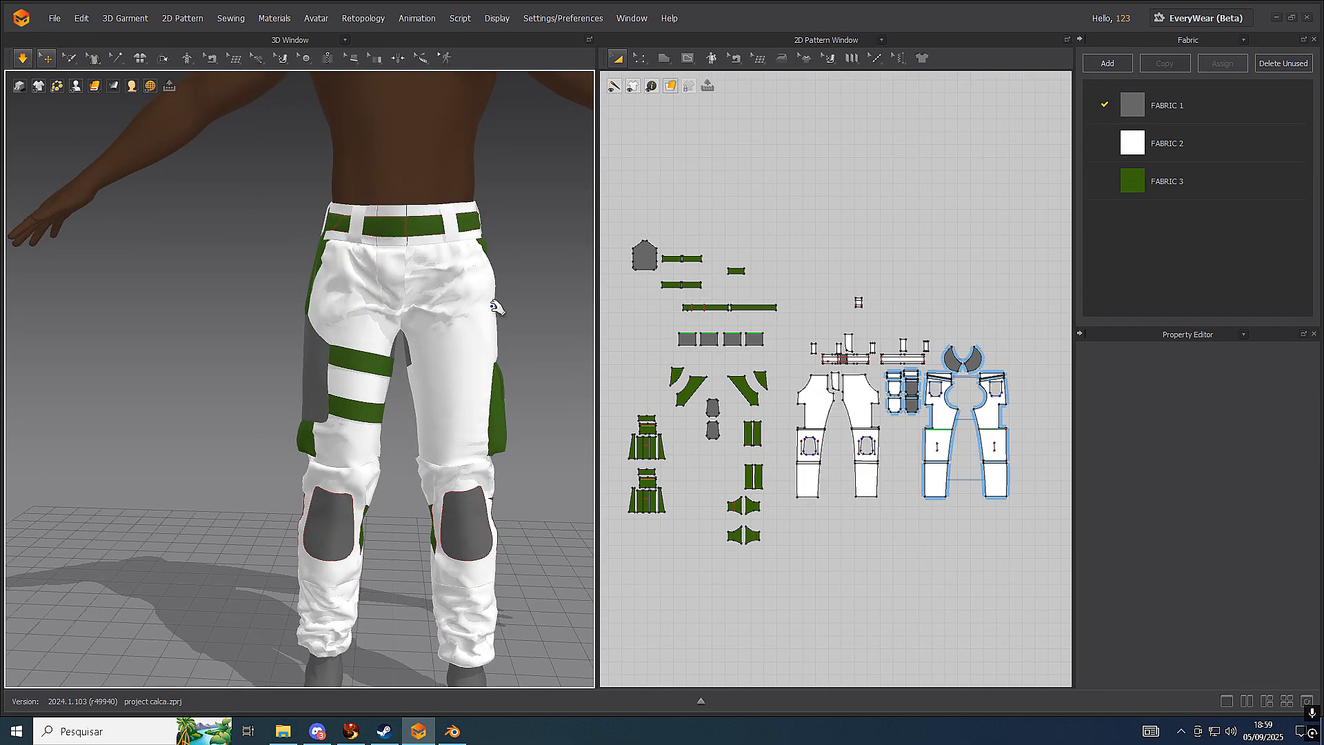
left_click(493, 304)
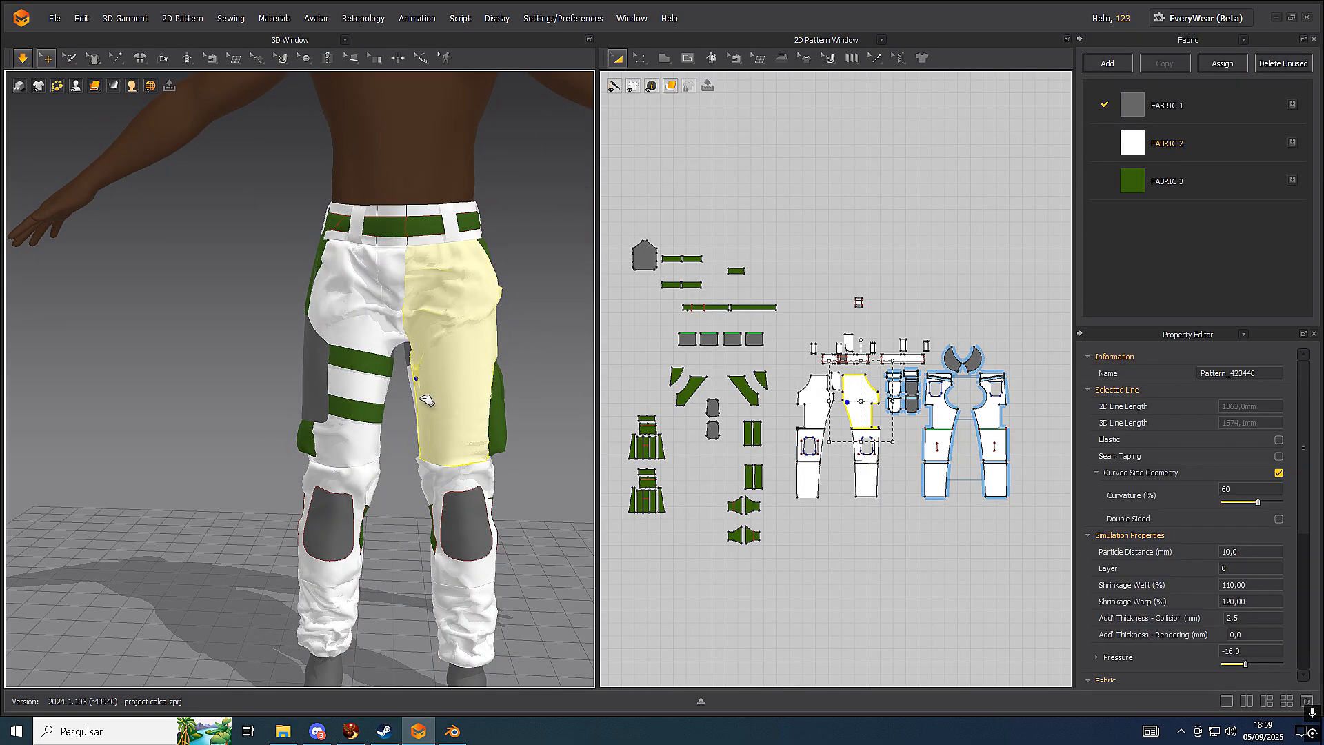
scroll(724, 372, "down", 2)
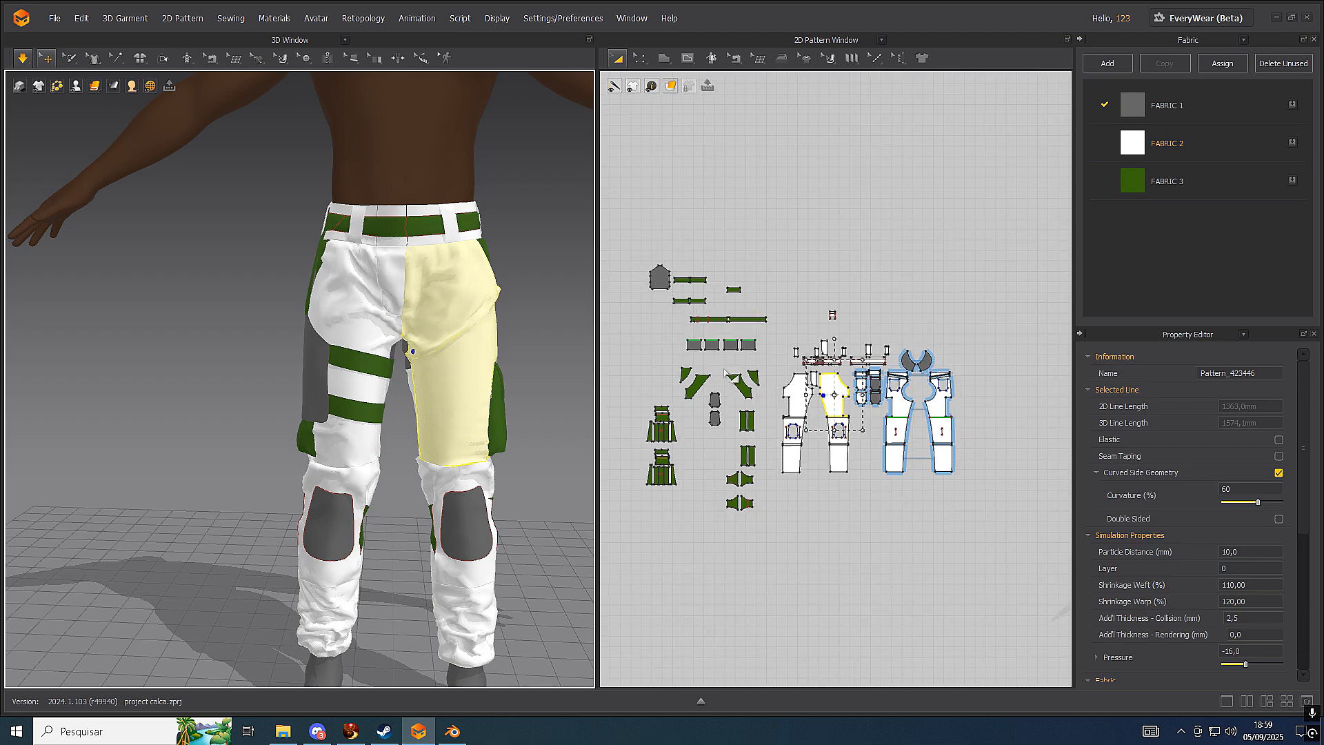
right_click_drag(565, 299, 506, 319)
mouse_move(94, 86)
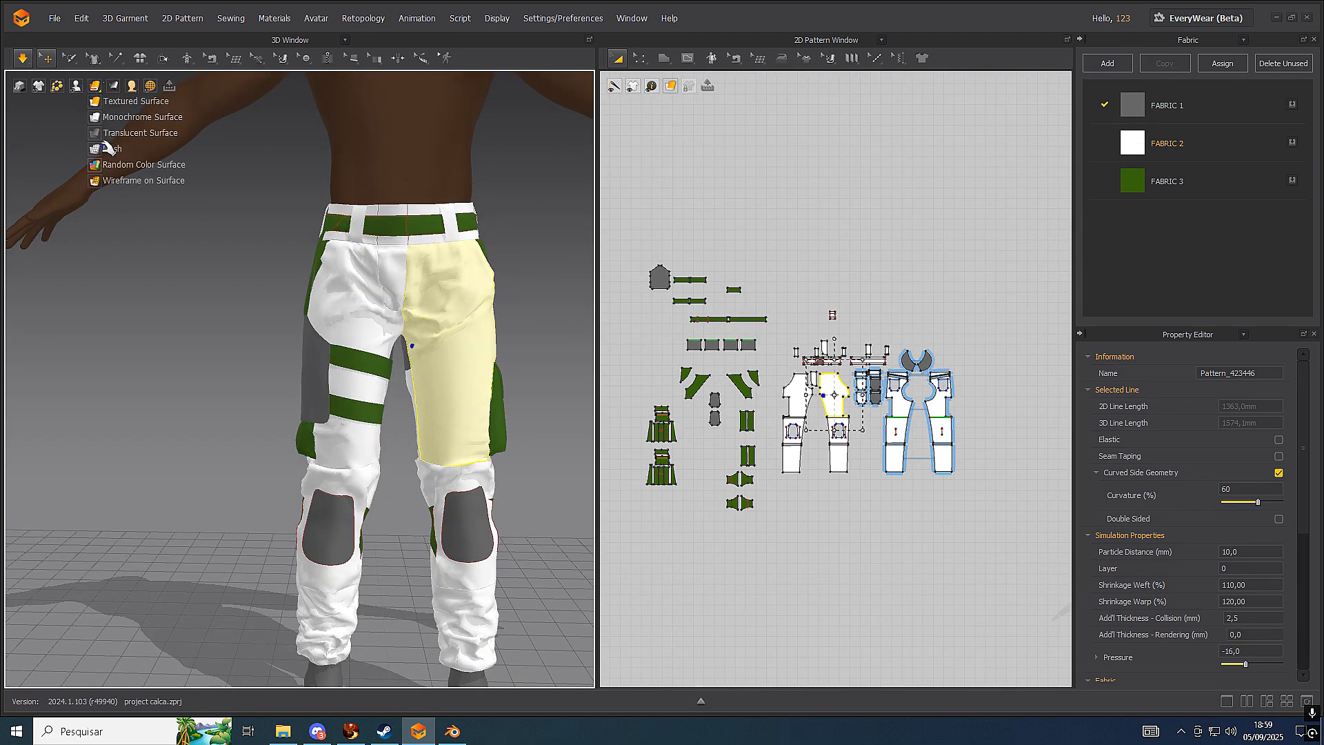
left_click(108, 101)
mouse_move(96, 86)
left_click(111, 148)
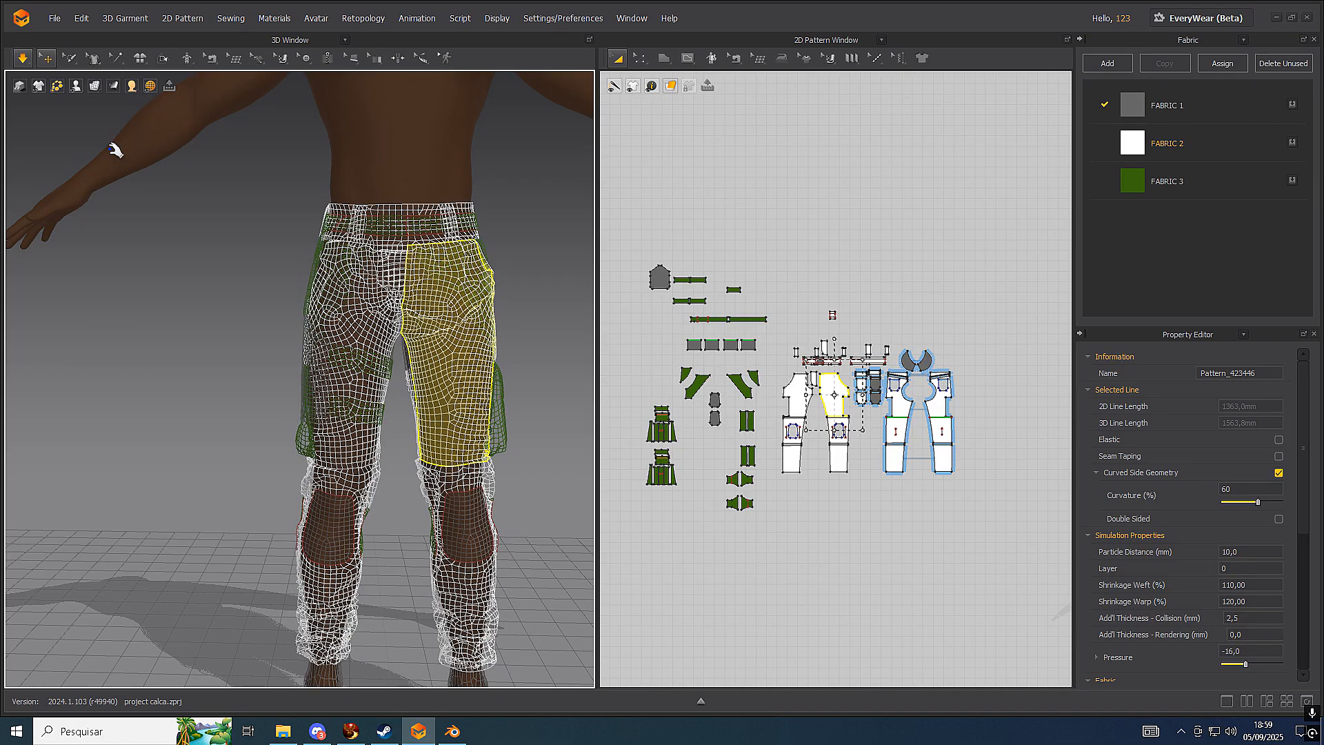
Delete the avatar from inside the trousers in the 3D window
right_click_drag(112, 149, 499, 413)
middle_click_drag(499, 407, 509, 292)
scroll(514, 373, "down", 3)
right_click_drag(511, 405, 485, 393)
middle_click_drag(352, 500, 391, 313)
middle_click_drag(468, 377, 420, 374)
right_click_drag(391, 373, 460, 425)
scroll(466, 424, "up", 2)
scroll(466, 425, "up", 2)
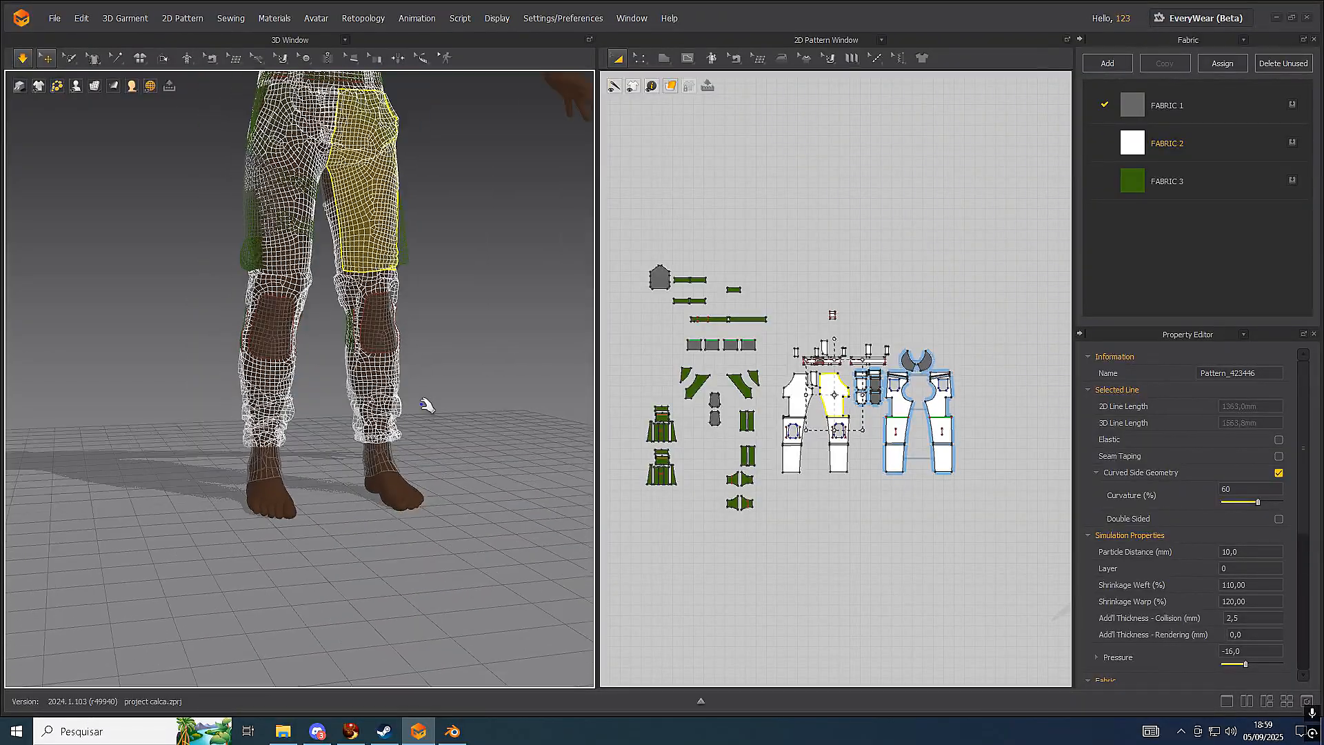
left_click(413, 494)
middle_click_drag(452, 371, 452, 488)
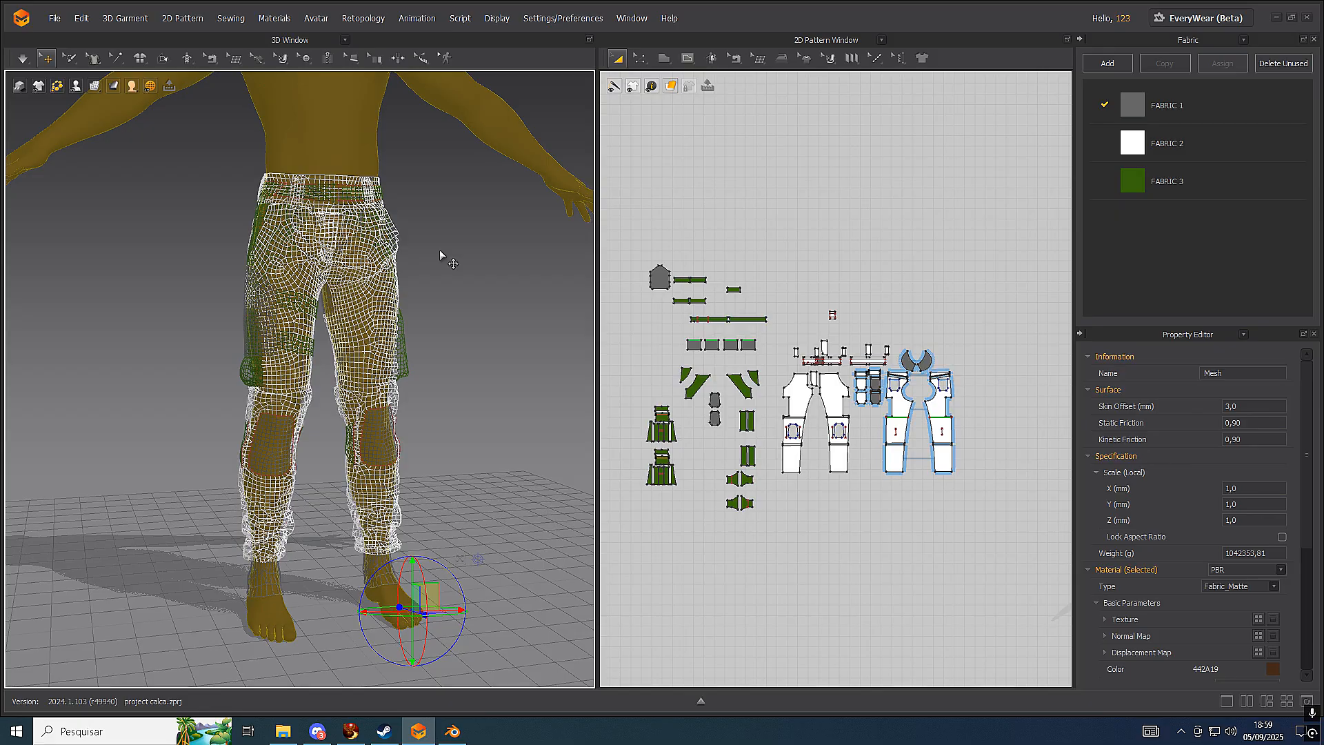
key("Delete")
Set the garment display to Wireframe on Surface
mouse_move(97, 85)
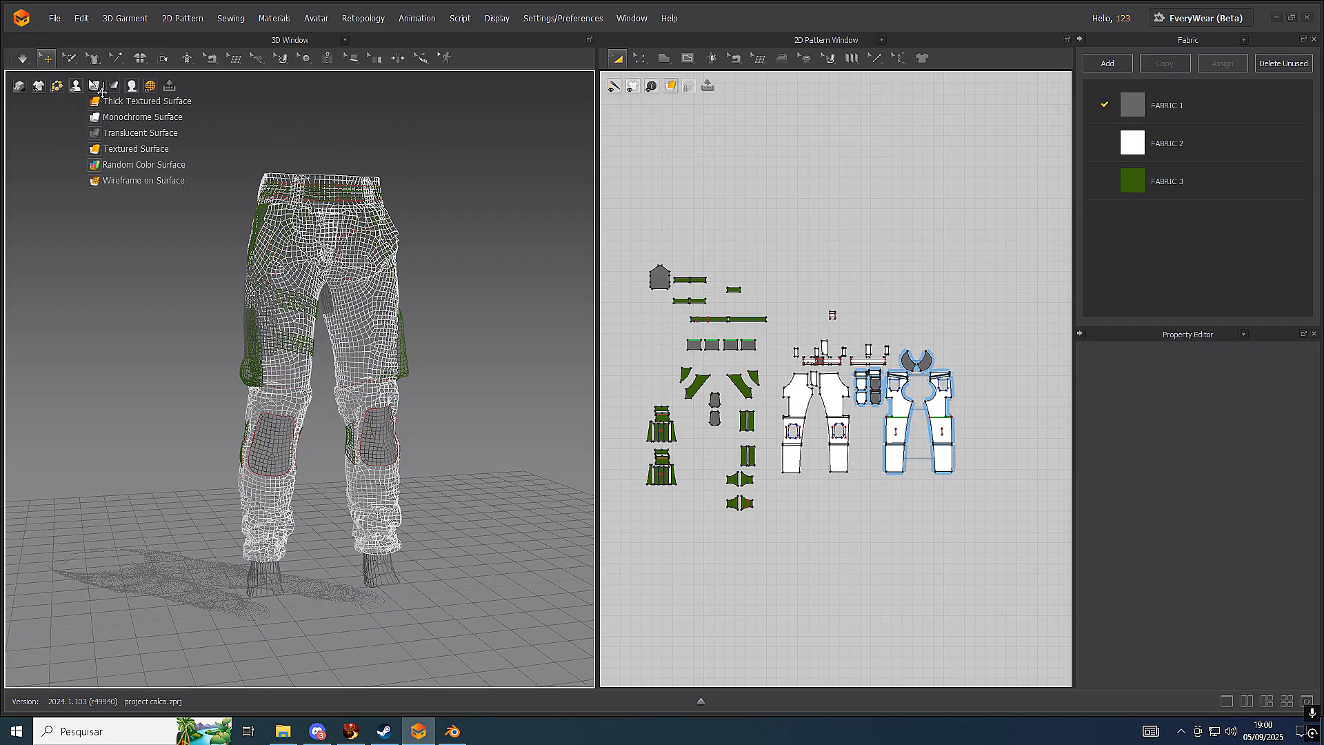
left_click(105, 181)
right_click_drag(428, 185, 422, 237)
Try simulating the trousers without the avatar, and undo the resulting movement
key("space")
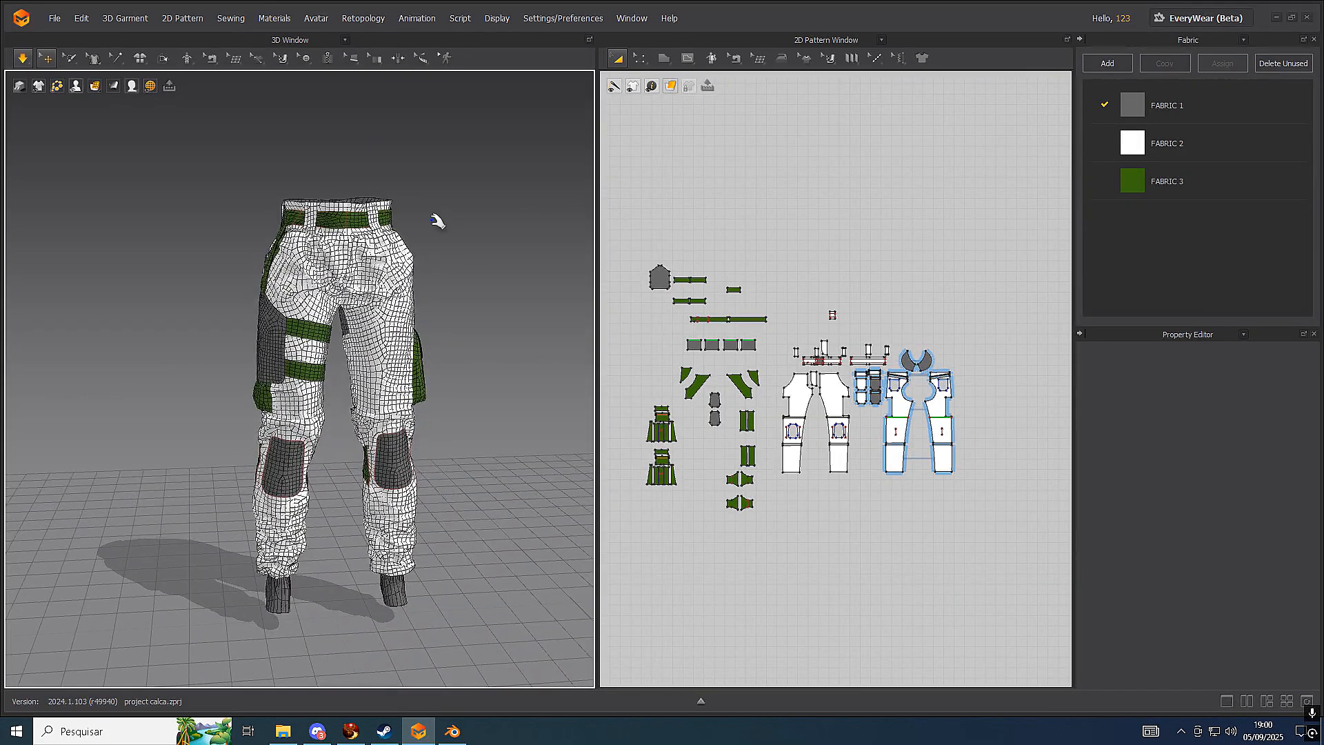
right_click_drag(438, 215, 582, 204)
key("space")
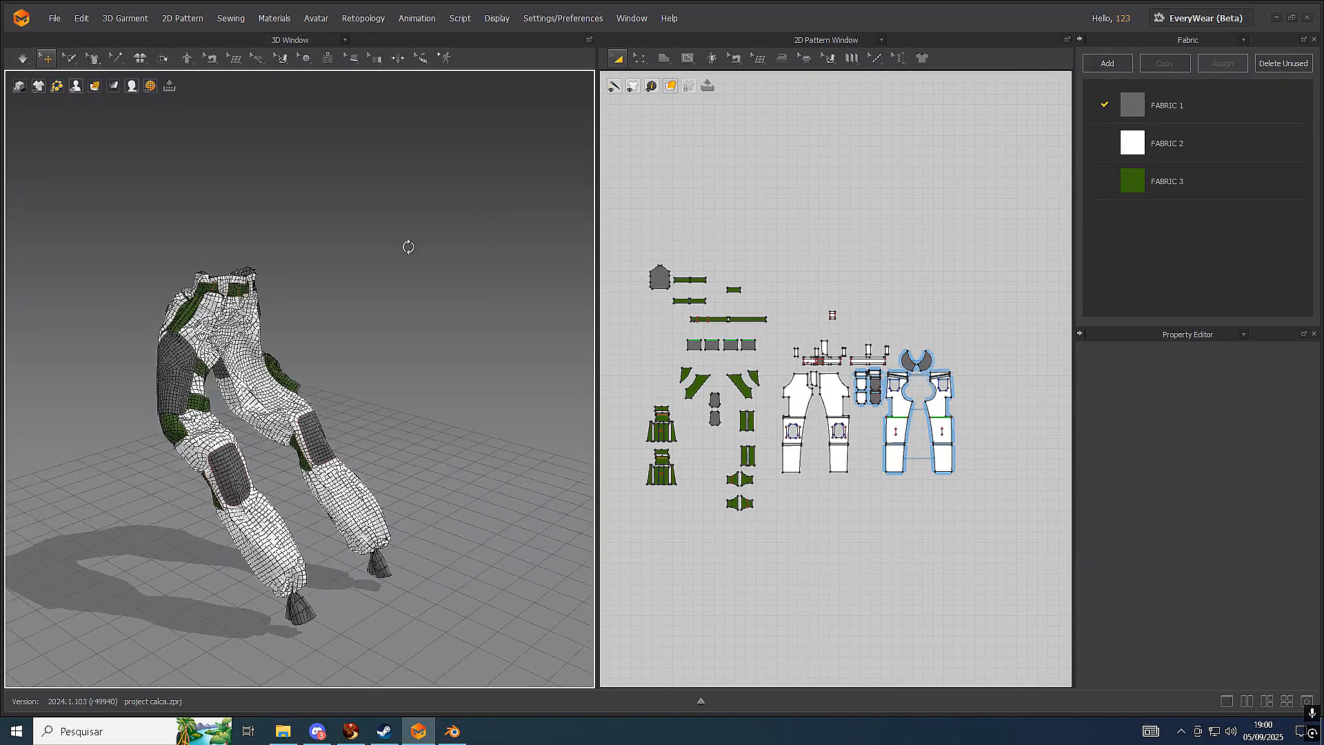
key("ctrl+z")
Widen the 2D pattern window and examine the trousers' pattern pieces
right_click_drag(360, 213, 437, 225)
scroll(756, 355, "up", 2)
scroll(749, 347, "down", 4)
scroll(765, 342, "up", 1)
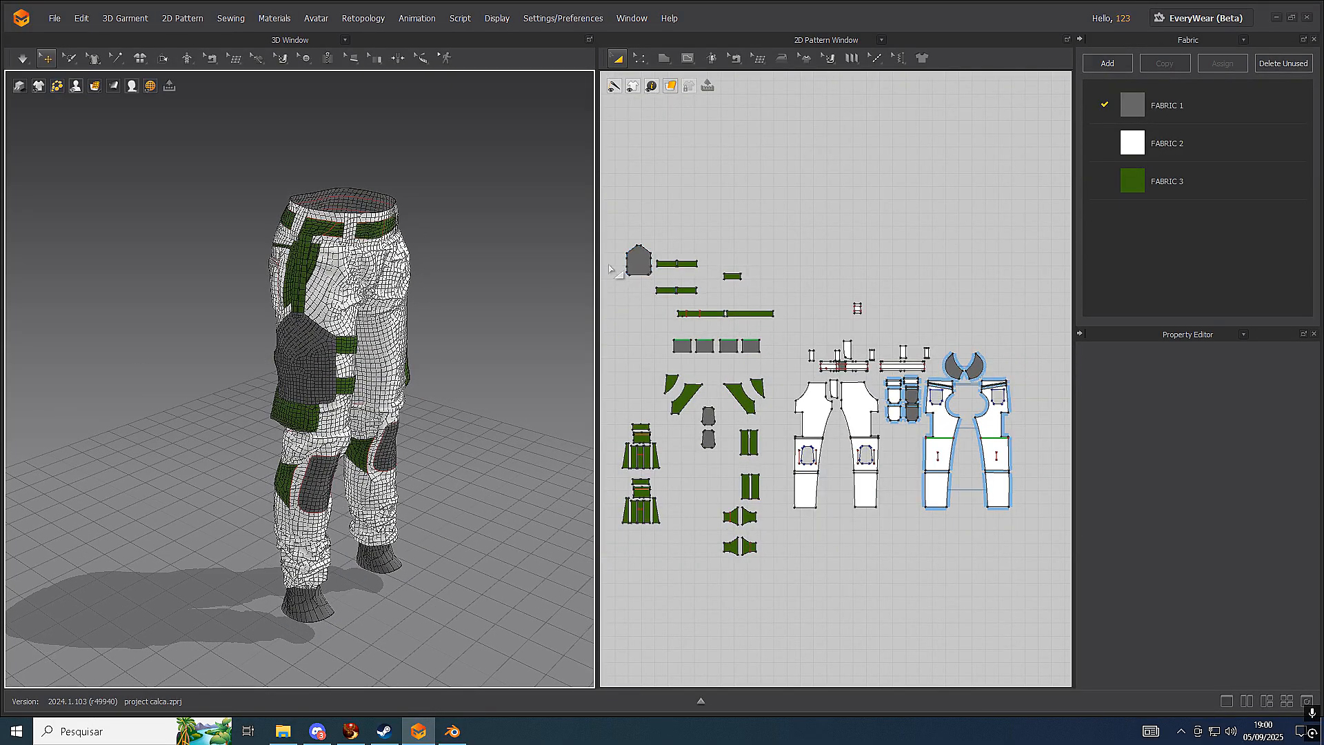
left_click_drag(600, 265, 423, 254)
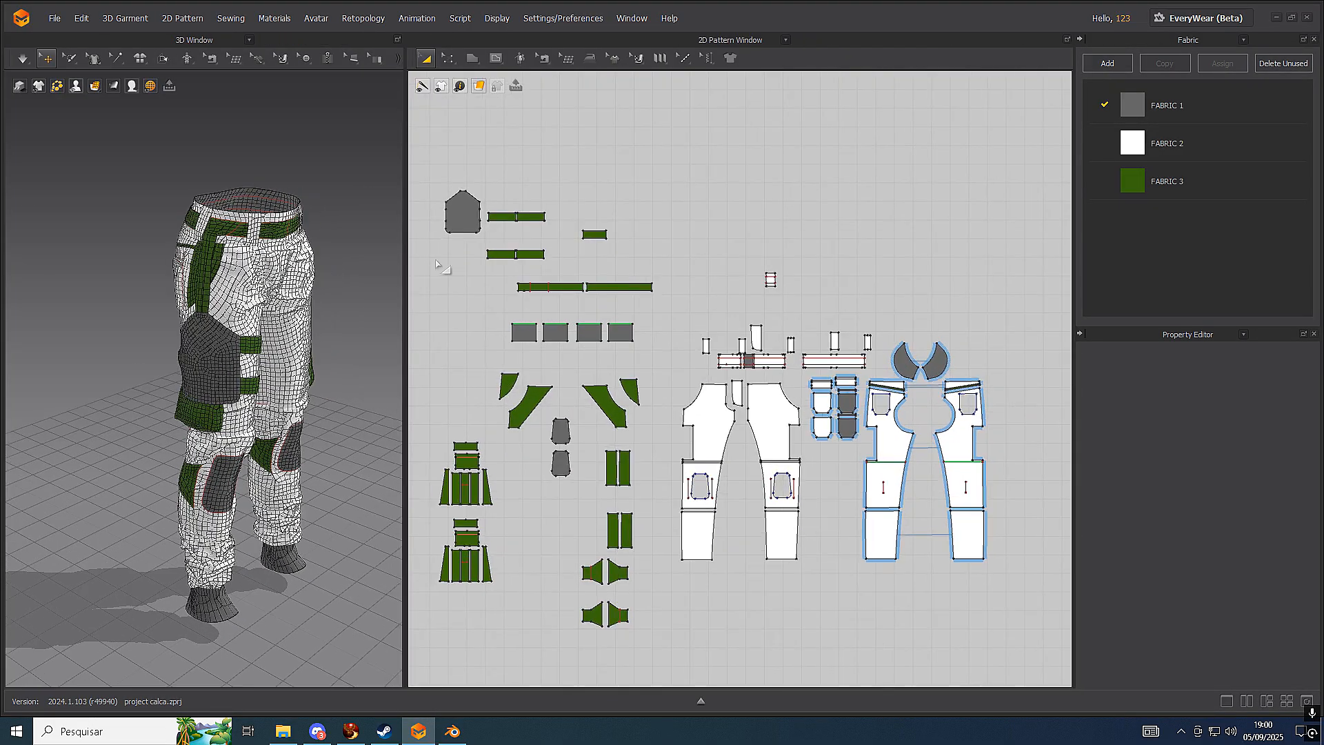
scroll(585, 394, "up", 2)
scroll(676, 352, "up", 2)
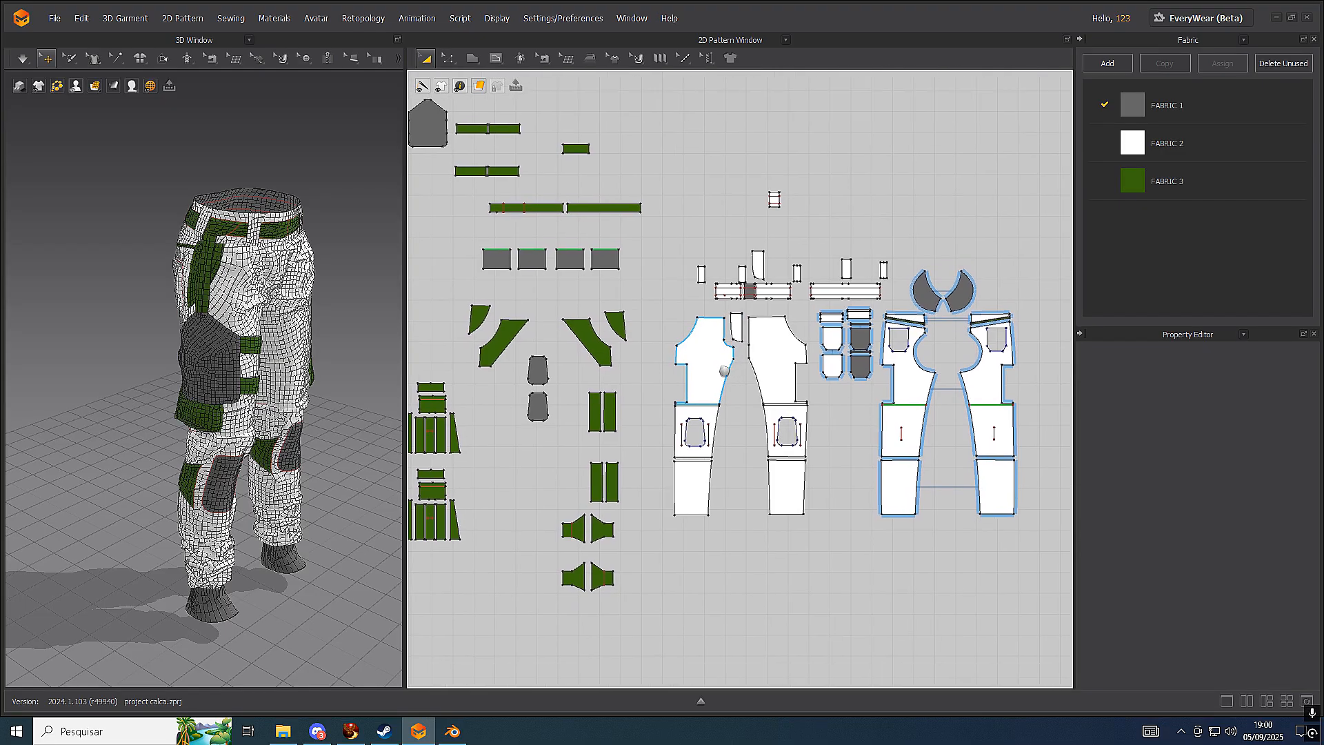
scroll(679, 366, "up", 2)
scroll(683, 379, "down", 4)
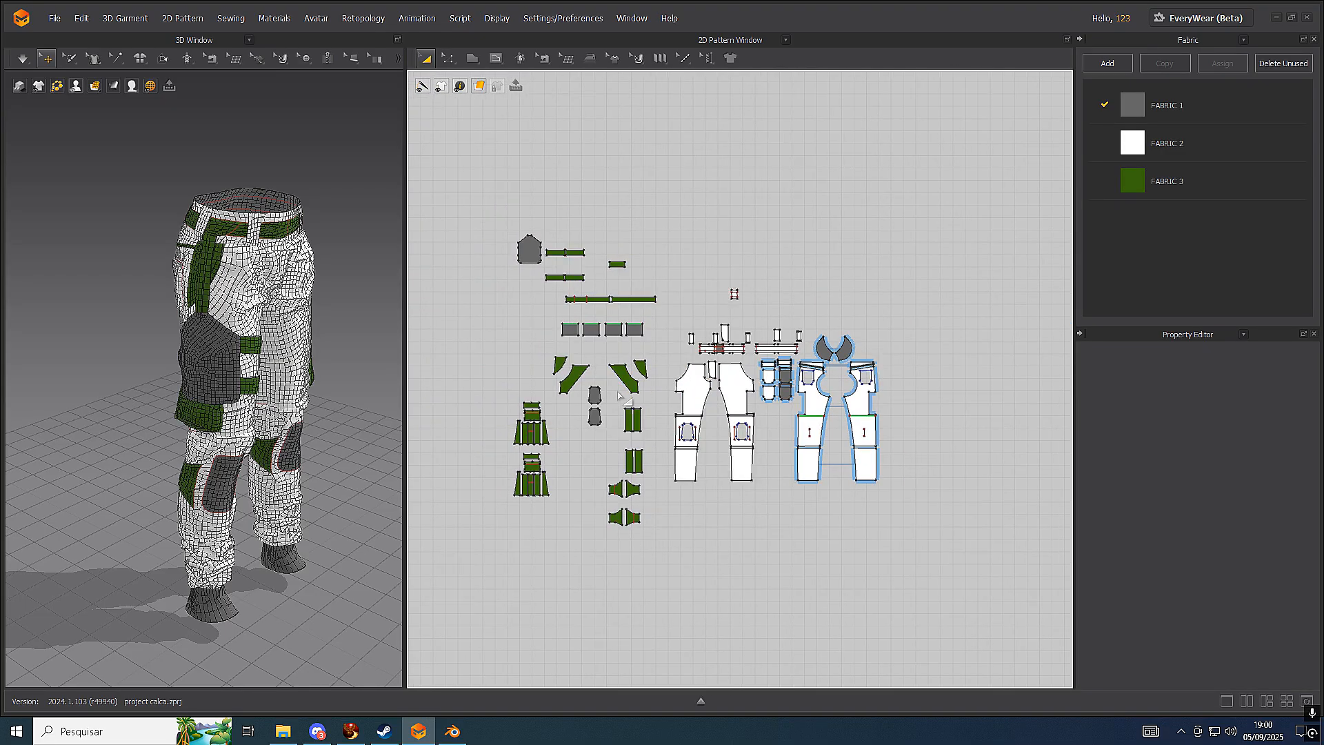
scroll(625, 393, "up", 2)
scroll(625, 393, "down", 4)
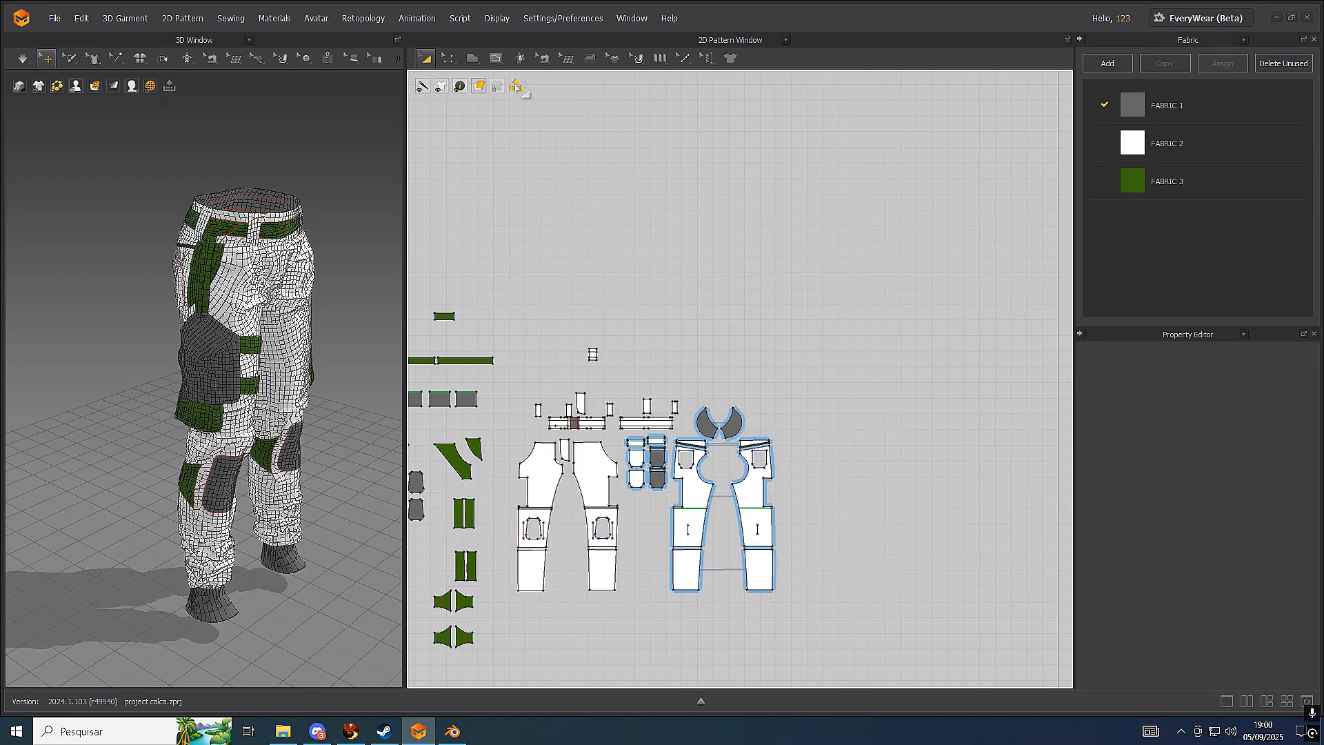
Draw a tapered six-sided polygon pattern above the trouser pieces, with a bottom edge about 237 mm and lower sides about 877 and 832 mm
mouse_move(473, 62)
left_click(479, 87)
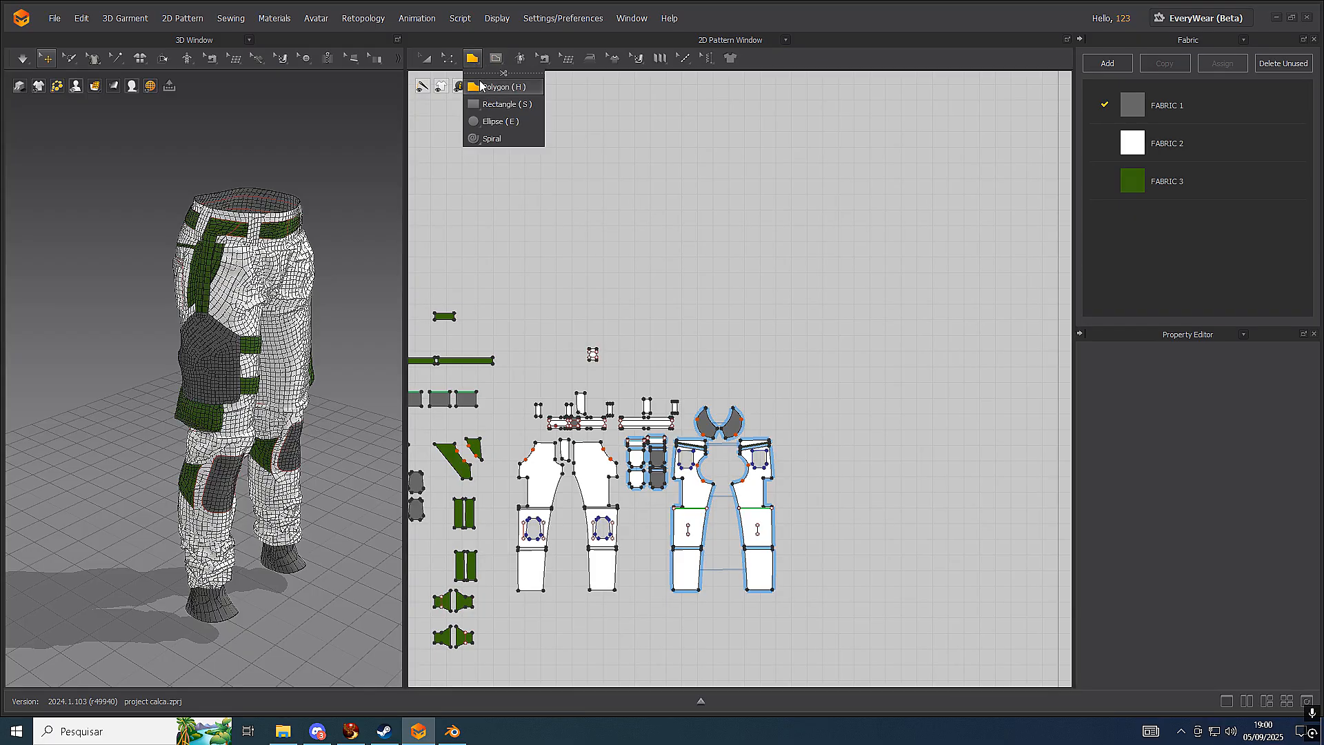
left_click(784, 214)
left_click(814, 348)
left_click(851, 348)
left_click(876, 220)
left_click(861, 165)
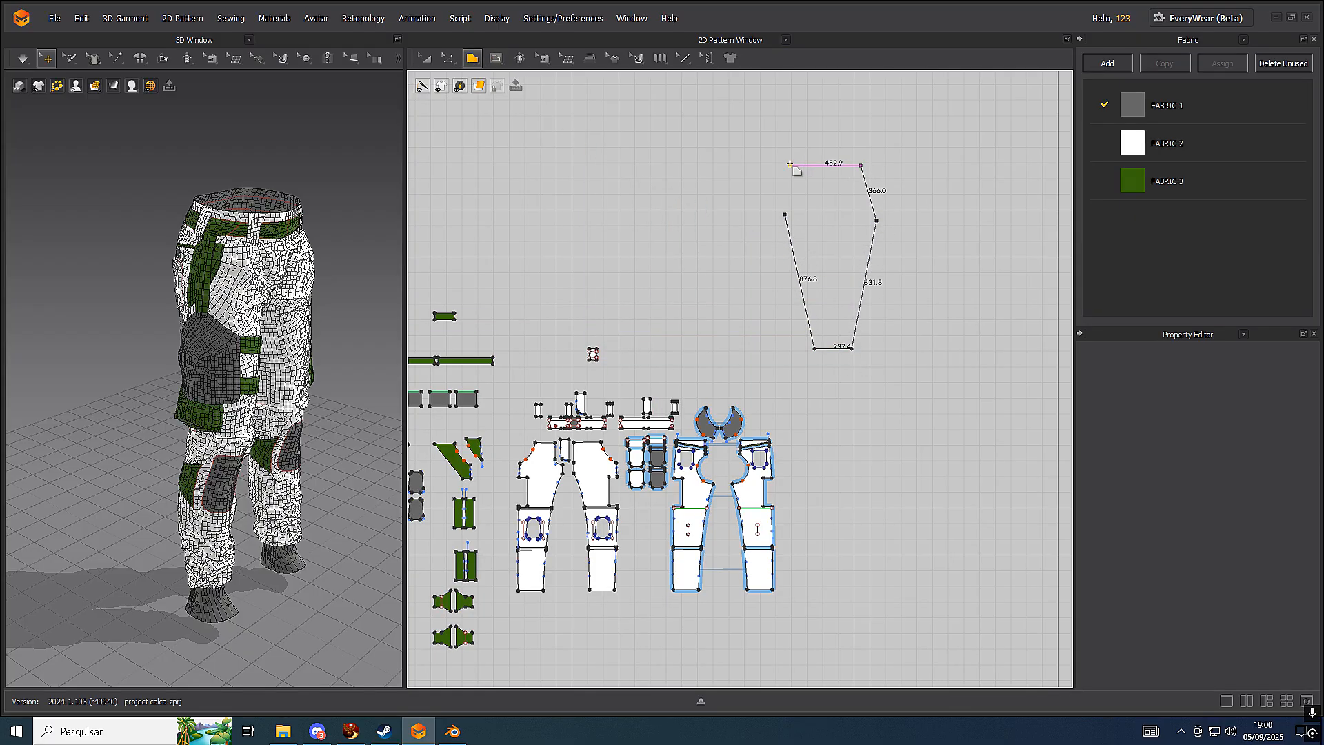
left_click(785, 166)
left_click(785, 214)
Draw a nearly horizontal internal line about 459 mm long across the middle of the new polygon pattern
left_click(495, 58)
left_click(524, 86)
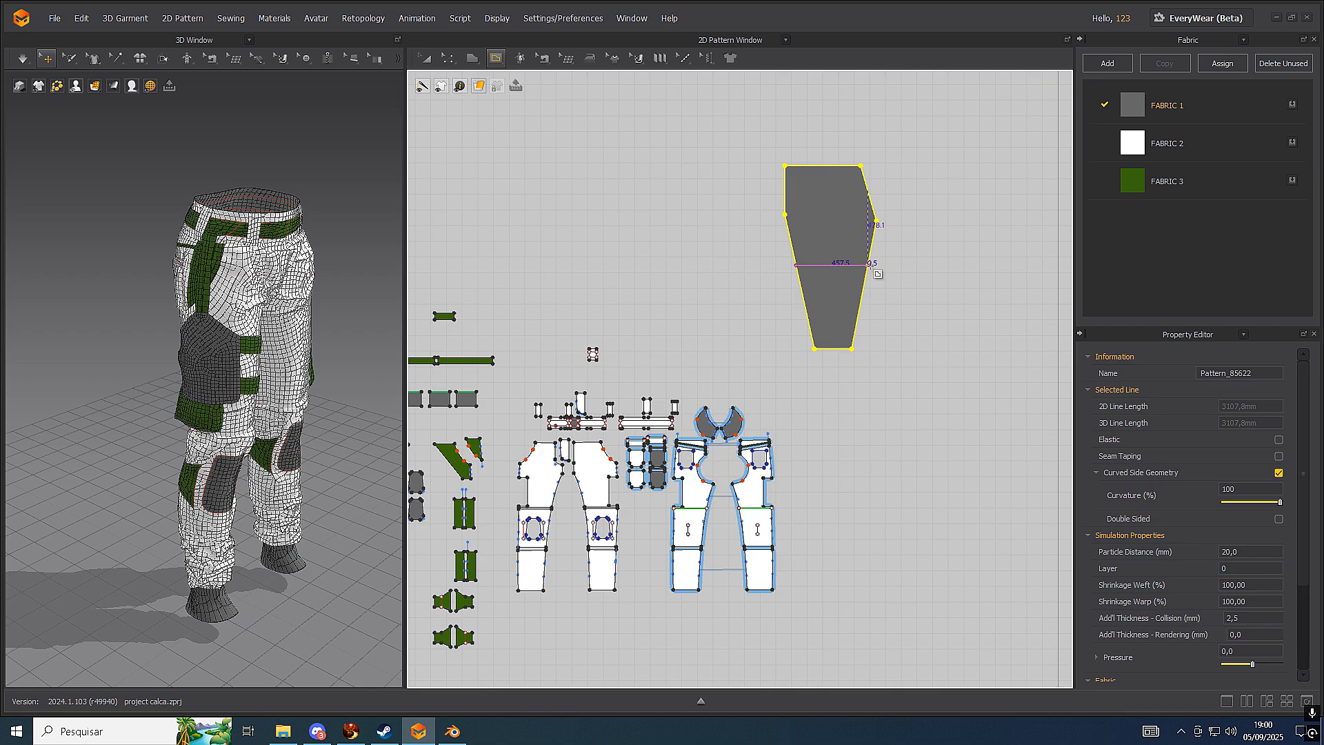
double_click(870, 266)
Split the polygon pattern along its internal line with Cut & Sew
middle_click_drag(870, 256, 708, 465)
scroll(707, 465, "up", 4)
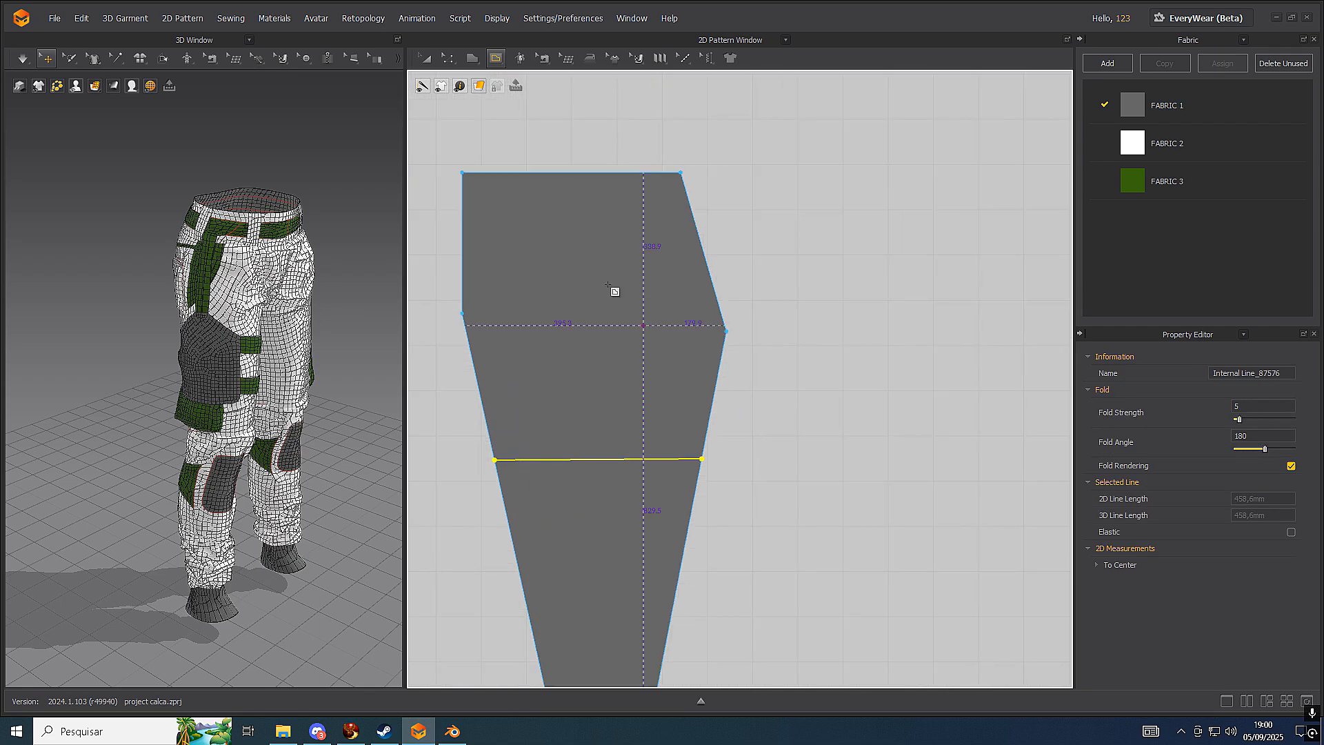
left_click(449, 58)
left_click(622, 459)
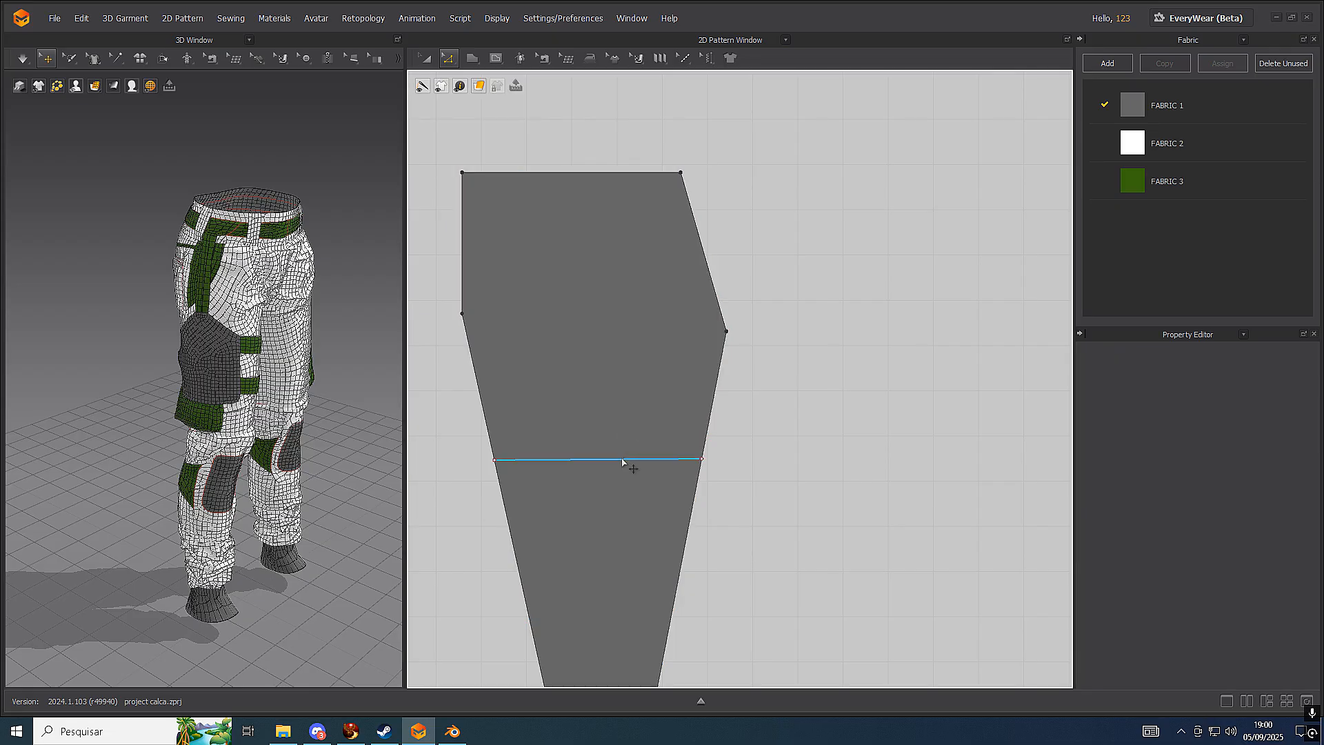
right_click(623, 459)
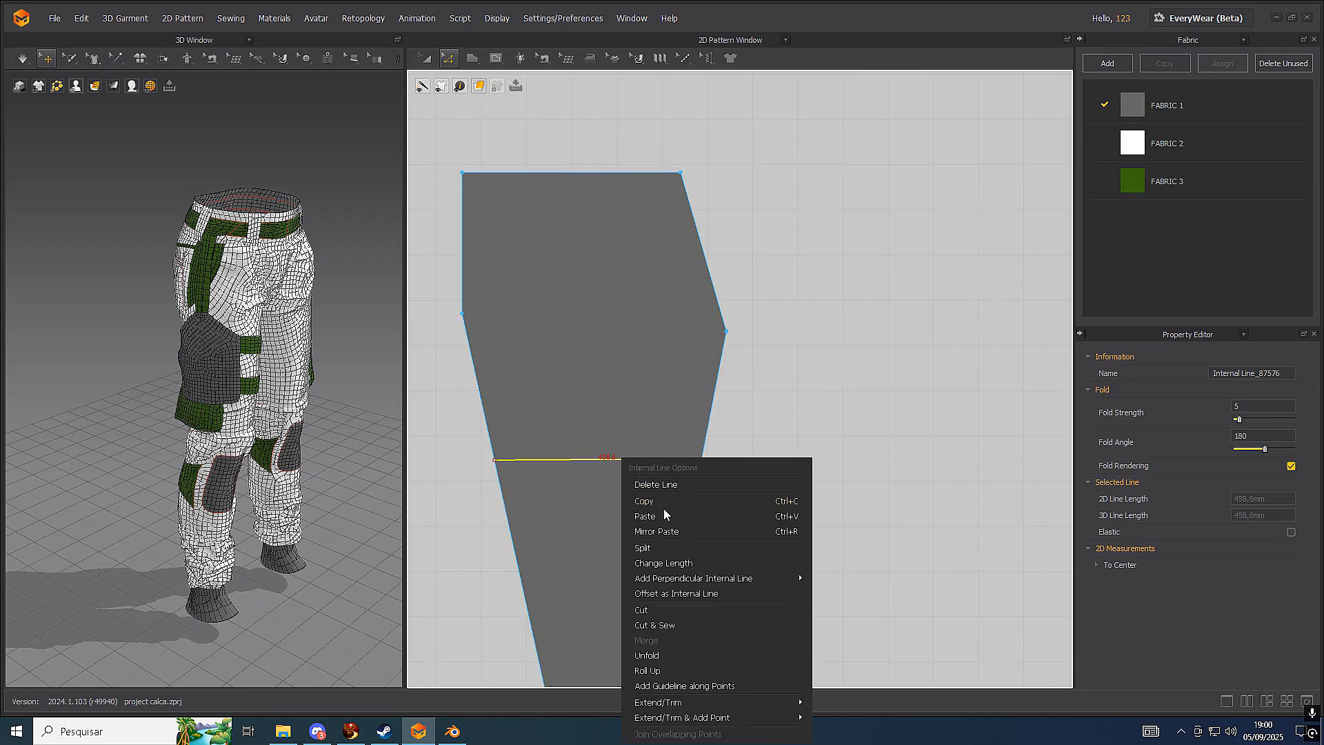
left_click(668, 624)
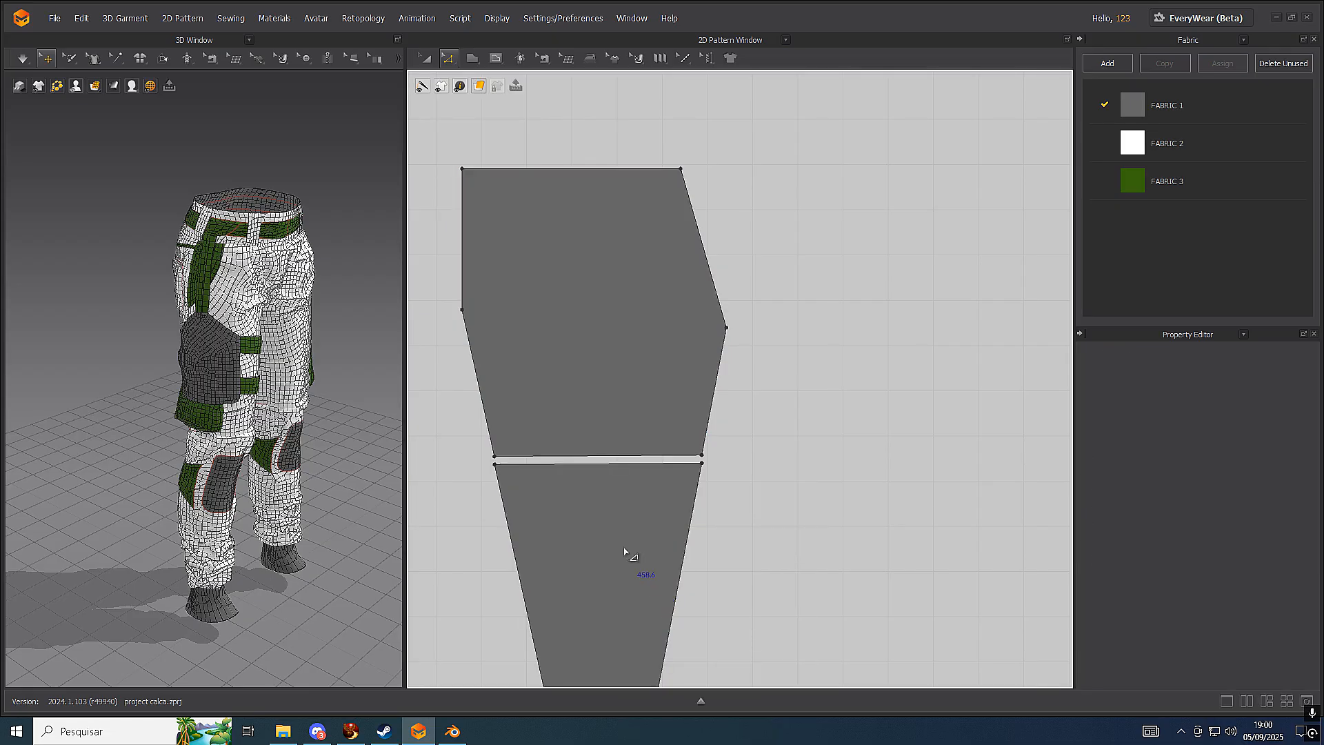
Examine the split polygon and the trousers' pattern pieces across the 2D pattern window
right_click_drag(627, 553, 723, 389)
scroll(699, 416, "down", 4)
middle_click_drag(550, 432, 678, 267)
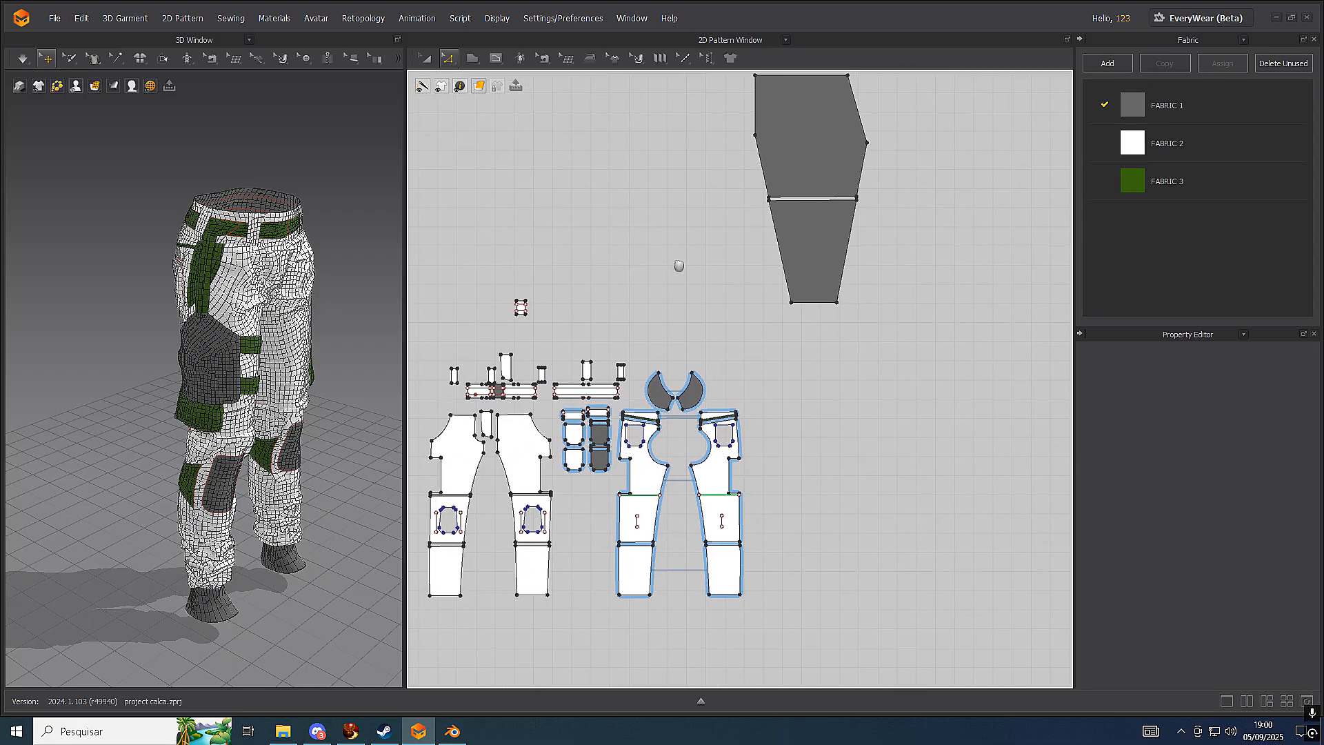
scroll(651, 479, "up", 4)
scroll(715, 368, "up", 3)
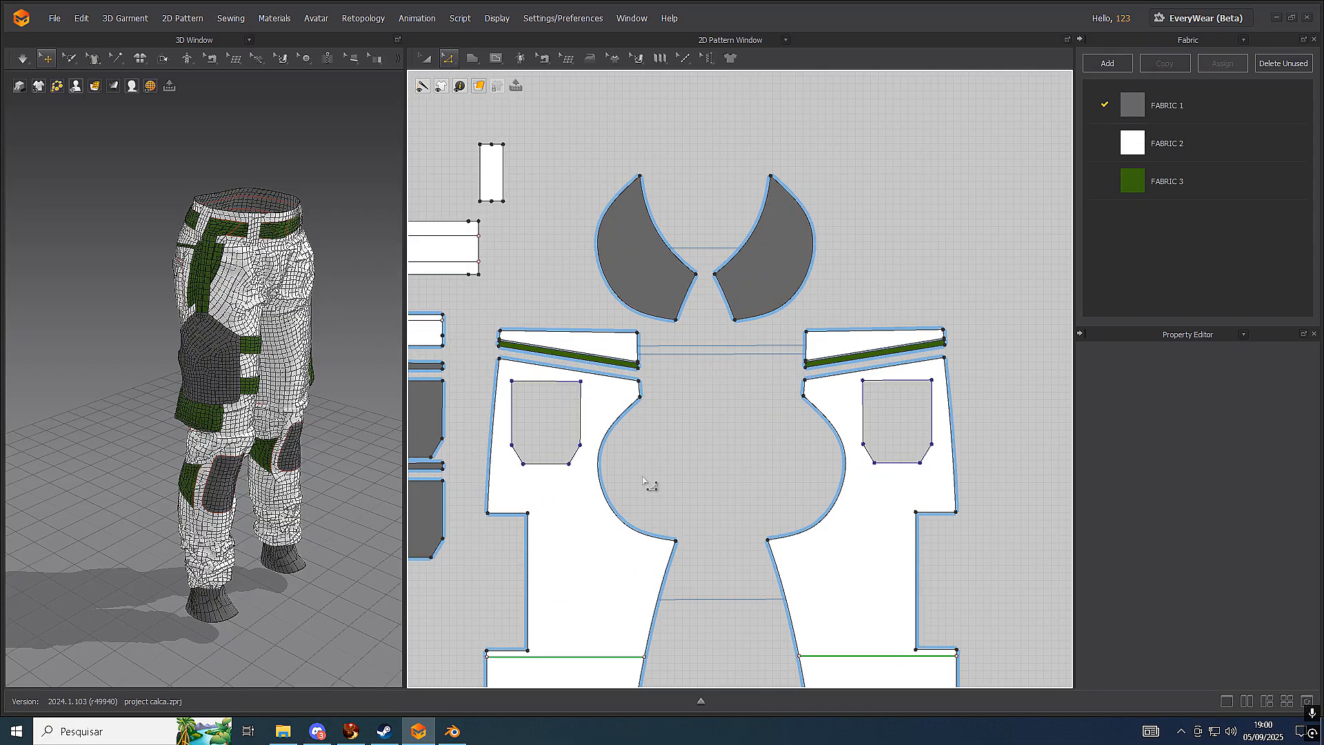
scroll(638, 425, "up", 4)
scroll(638, 360, "down", 10)
middle_click_drag(633, 351, 799, 307)
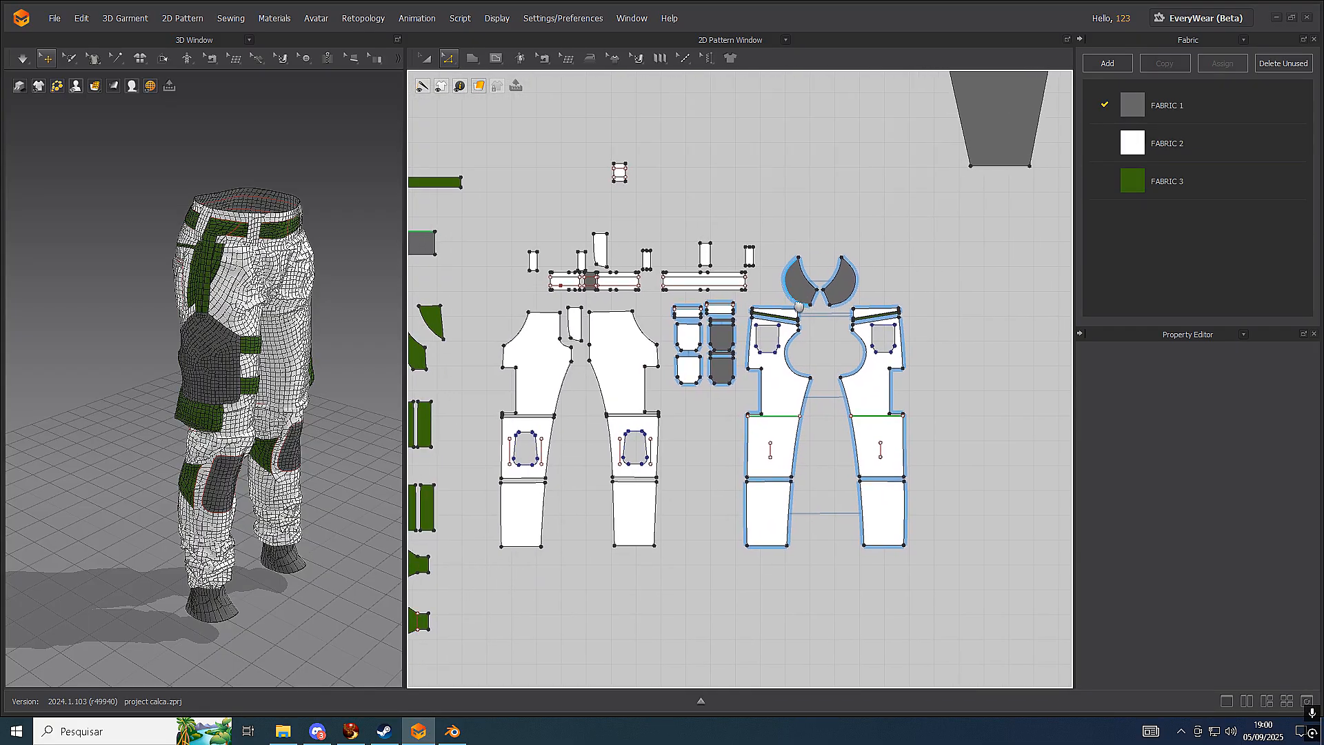
scroll(547, 356, "down", 3)
scroll(547, 356, "up", 6)
scroll(572, 348, "down", 1)
middle_click_drag(565, 328, 877, 329)
scroll(733, 362, "down", 3)
scroll(734, 361, "up", 5)
middle_click_drag(802, 351, 593, 265)
scroll(717, 398, "down", 3)
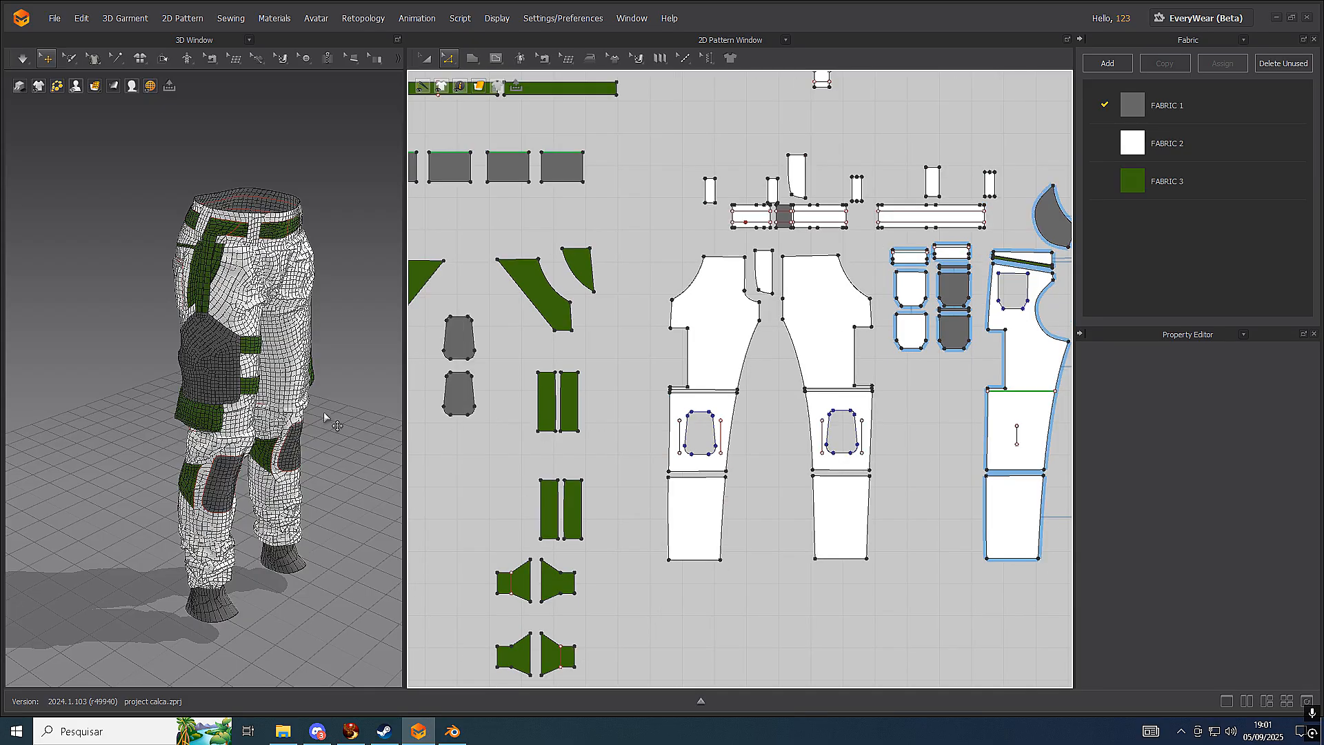
Inspect the assembled 3D trousers from the front and view the properties of an upper leg pattern piece
scroll(327, 416, "up", 2)
scroll(351, 421, "down", 4)
right_click_drag(346, 391, 242, 393)
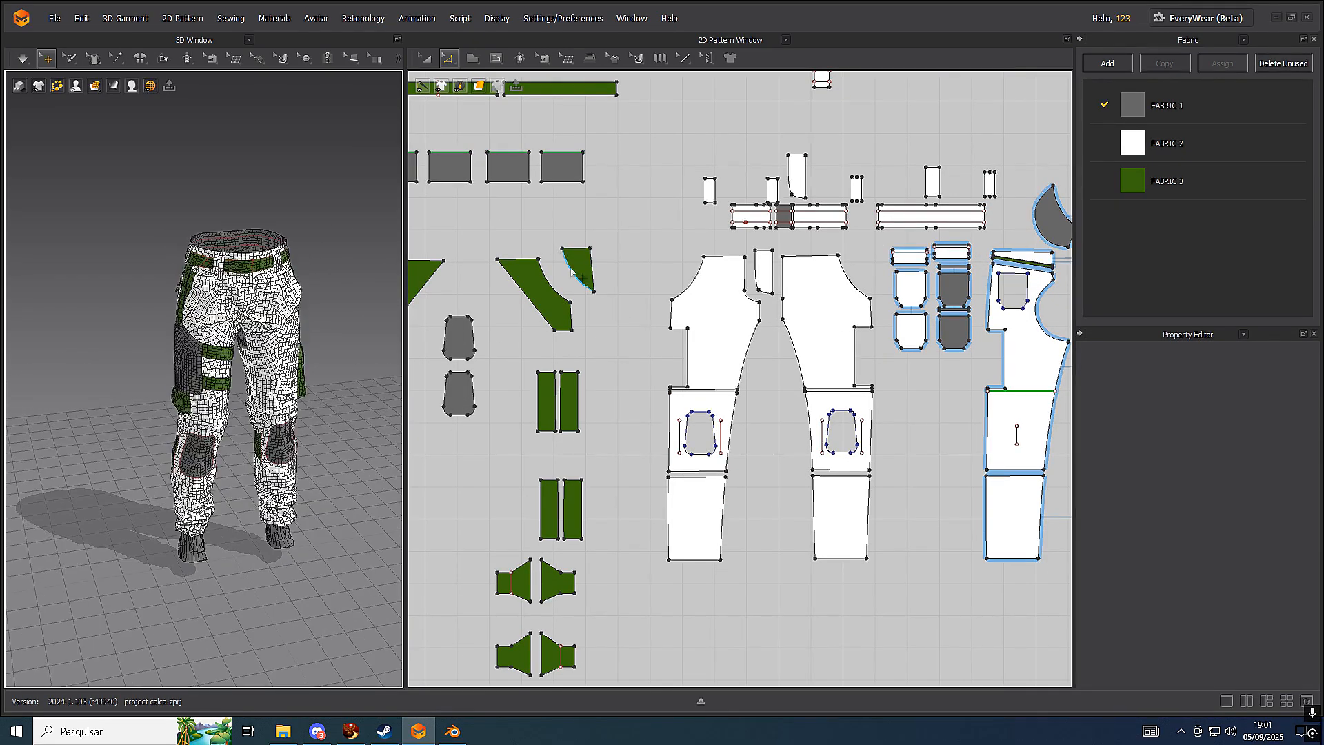
middle_click_drag(280, 281, 163, 323)
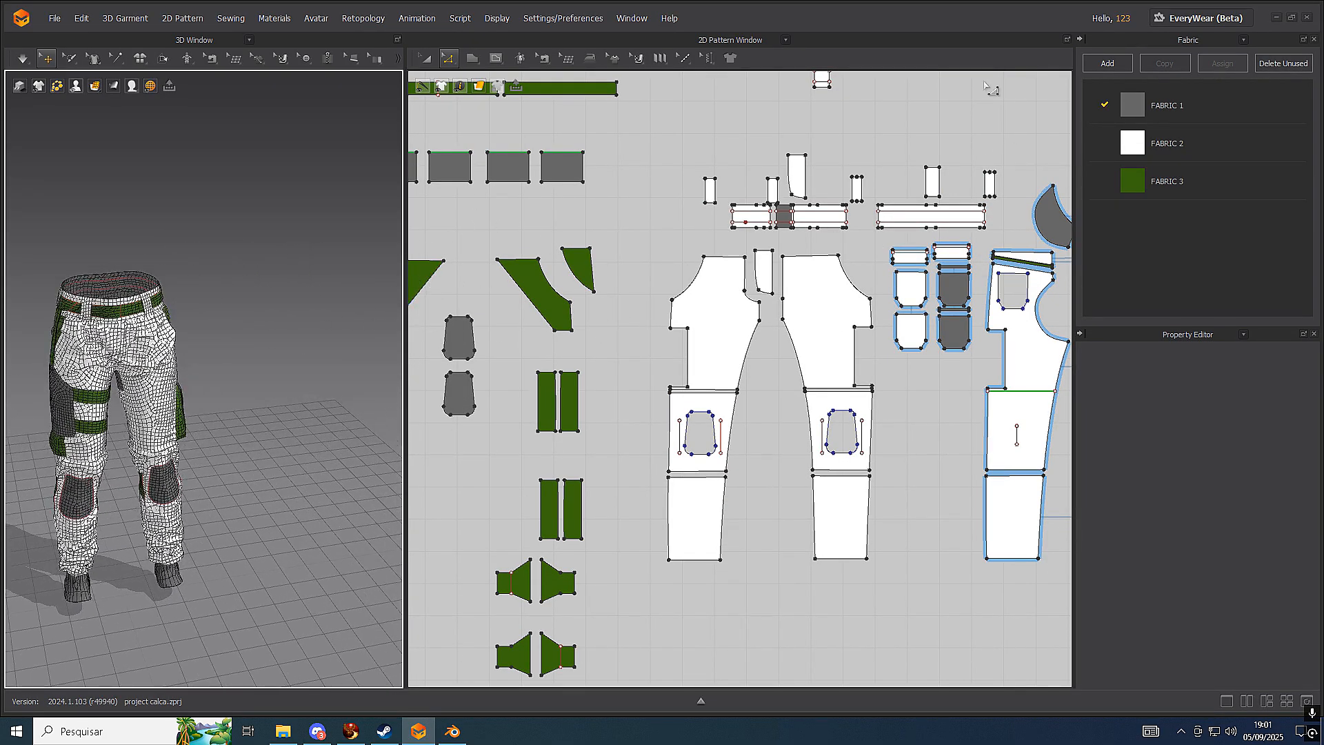
middle_click_drag(295, 283, 384, 244)
scroll(334, 281, "down", 2)
scroll(332, 301, "down", 1)
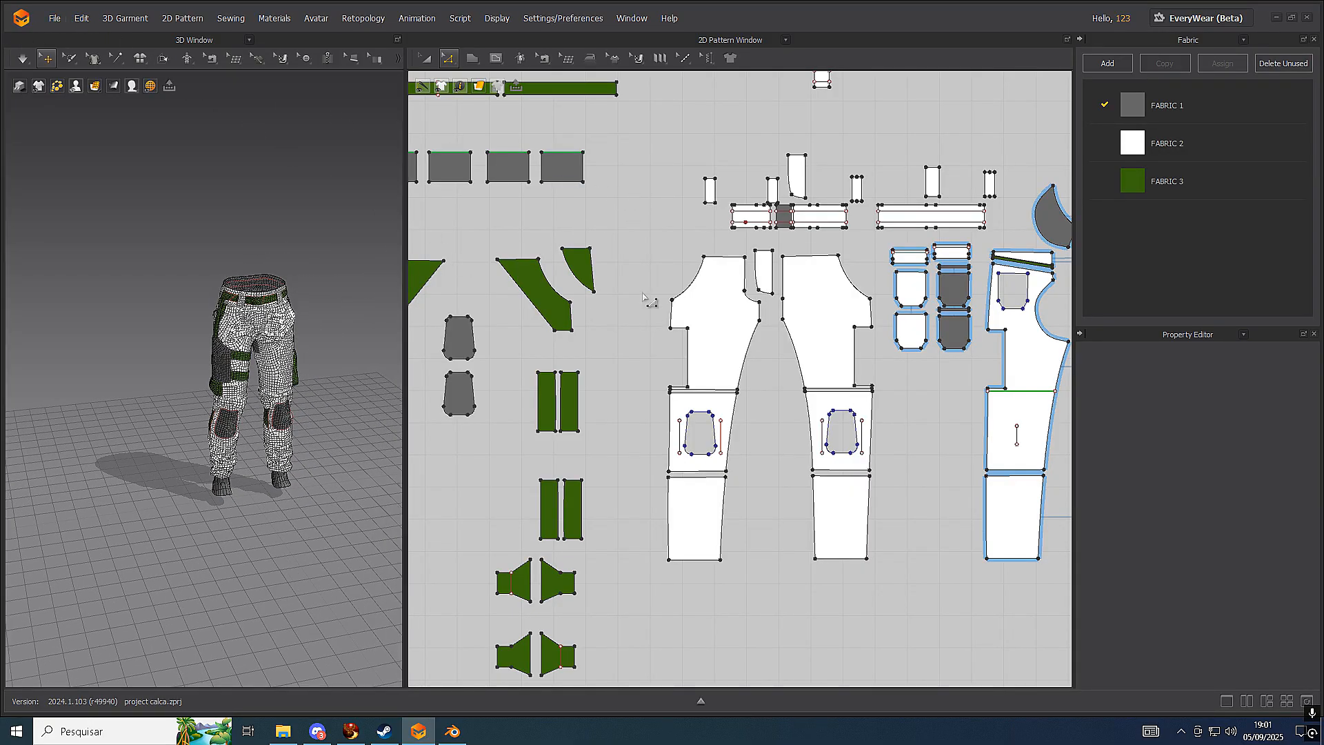
left_click(731, 276)
left_click(731, 276)
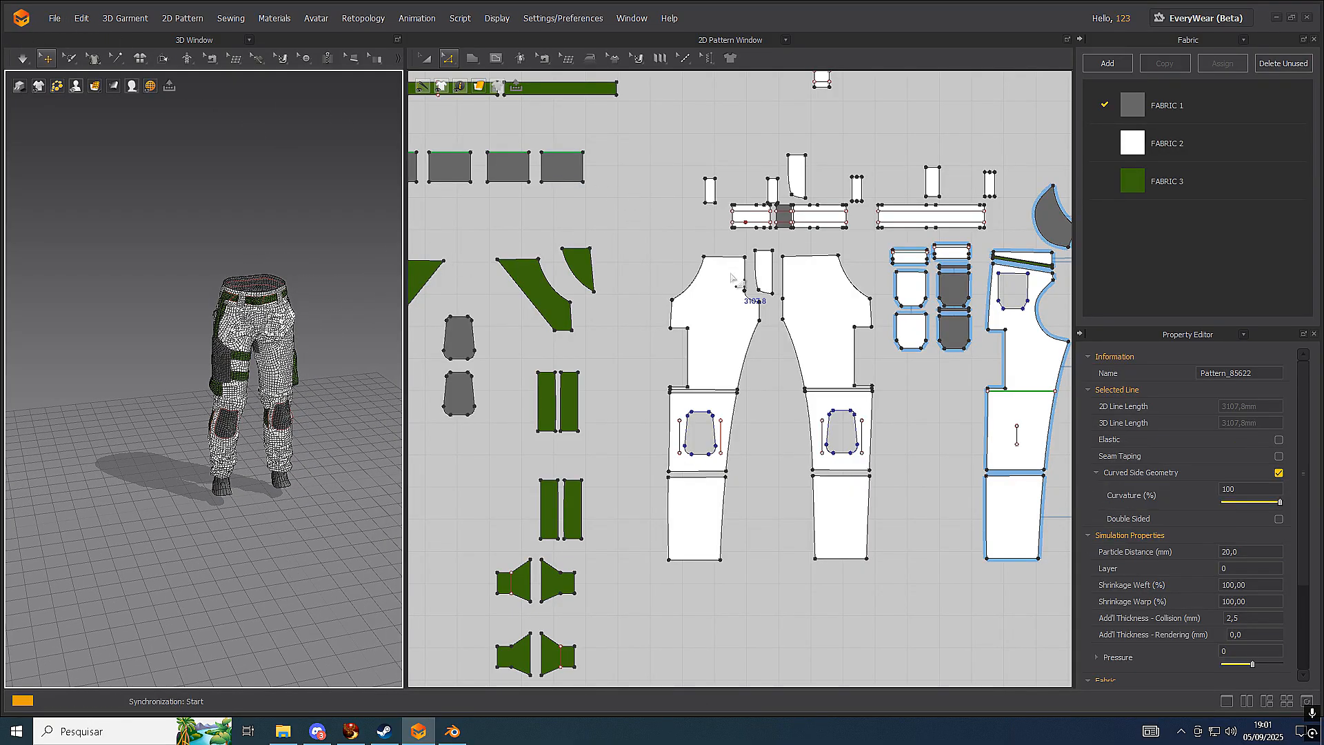
left_click(581, 298)
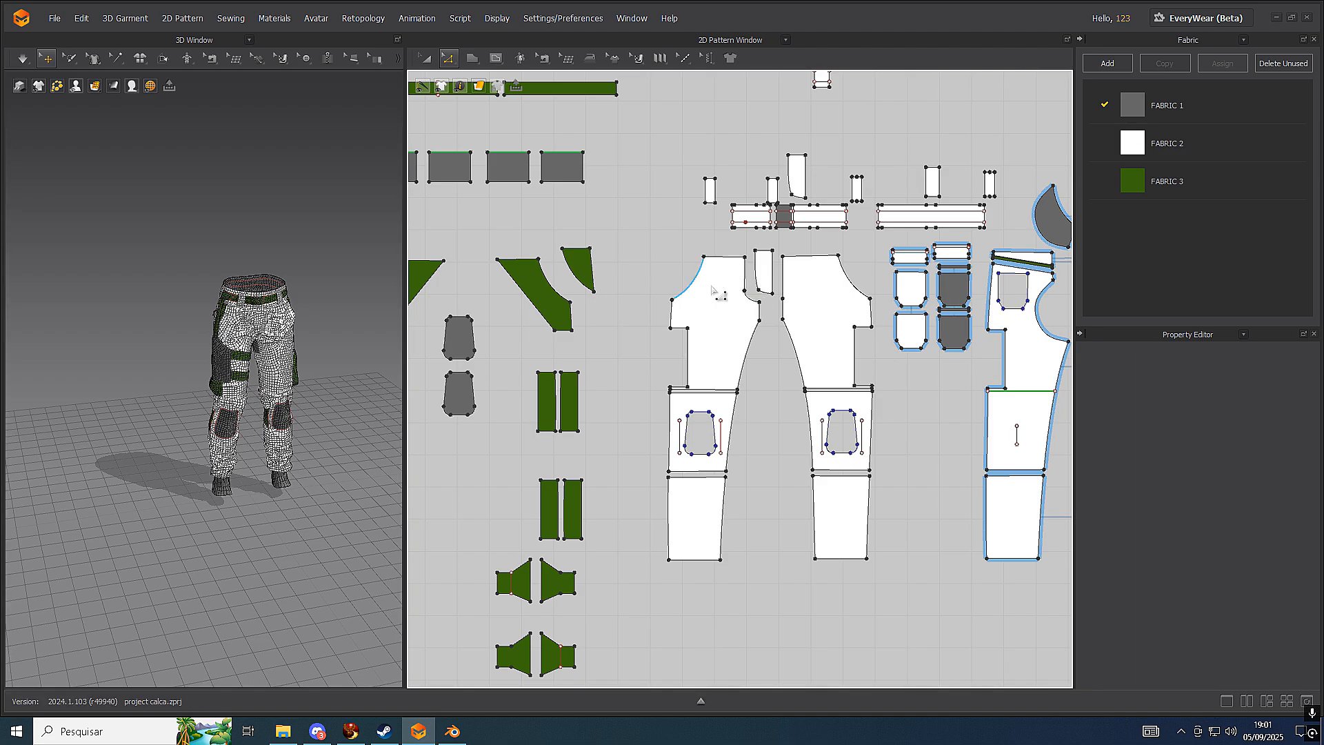
Show the avatar wearing the trousers and select all of the trousers' pattern pieces
key("shift+a")
scroll(659, 362, "down", 7)
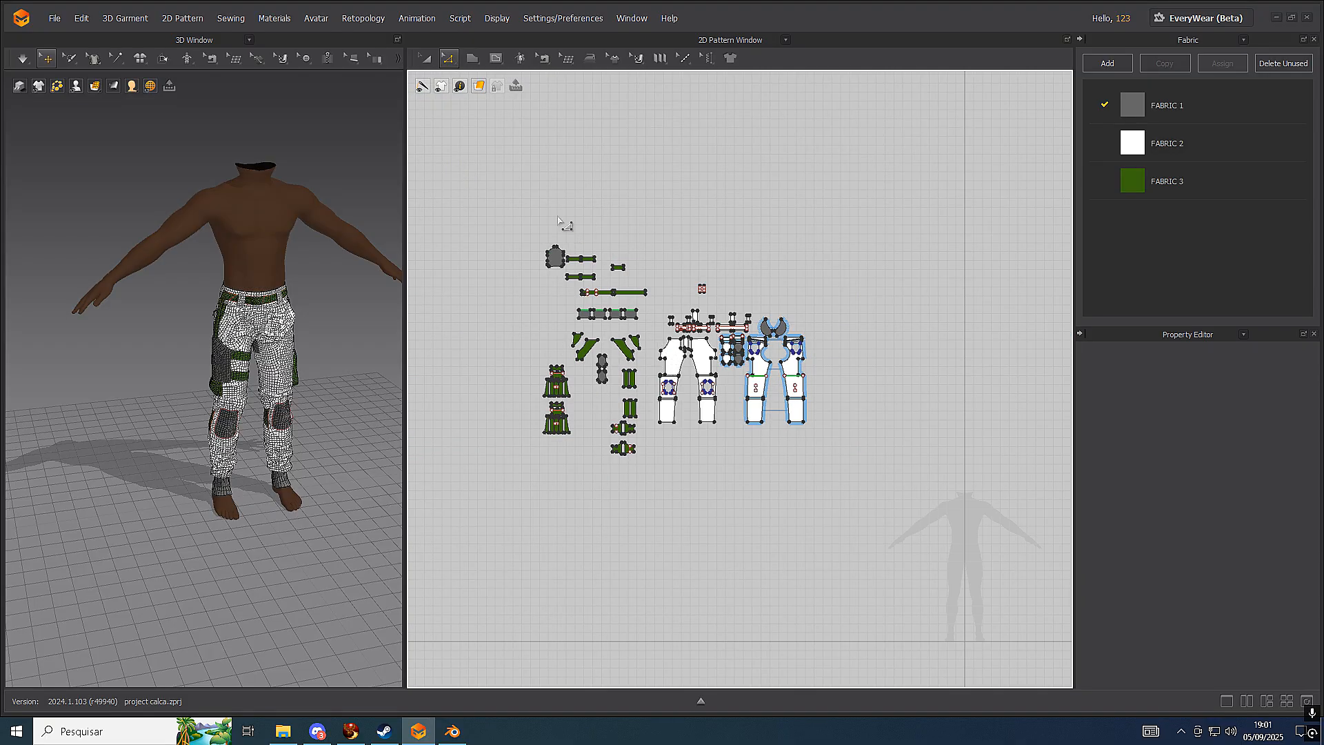
left_click(426, 59)
left_click_drag(491, 200, 319, 385)
middle_click_drag(317, 384, 244, 417)
right_click_drag(244, 418, 245, 381)
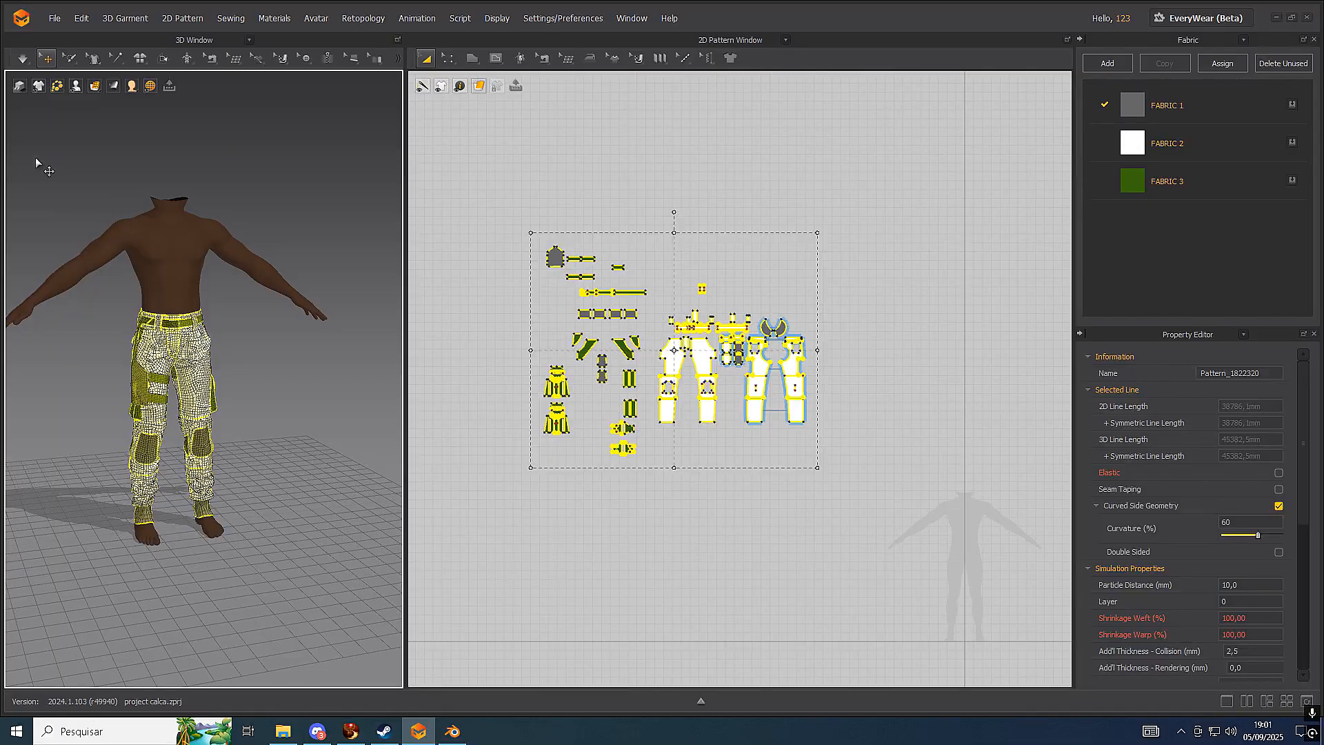
scroll(196, 301, "down", 1)
scroll(195, 302, "up", 5)
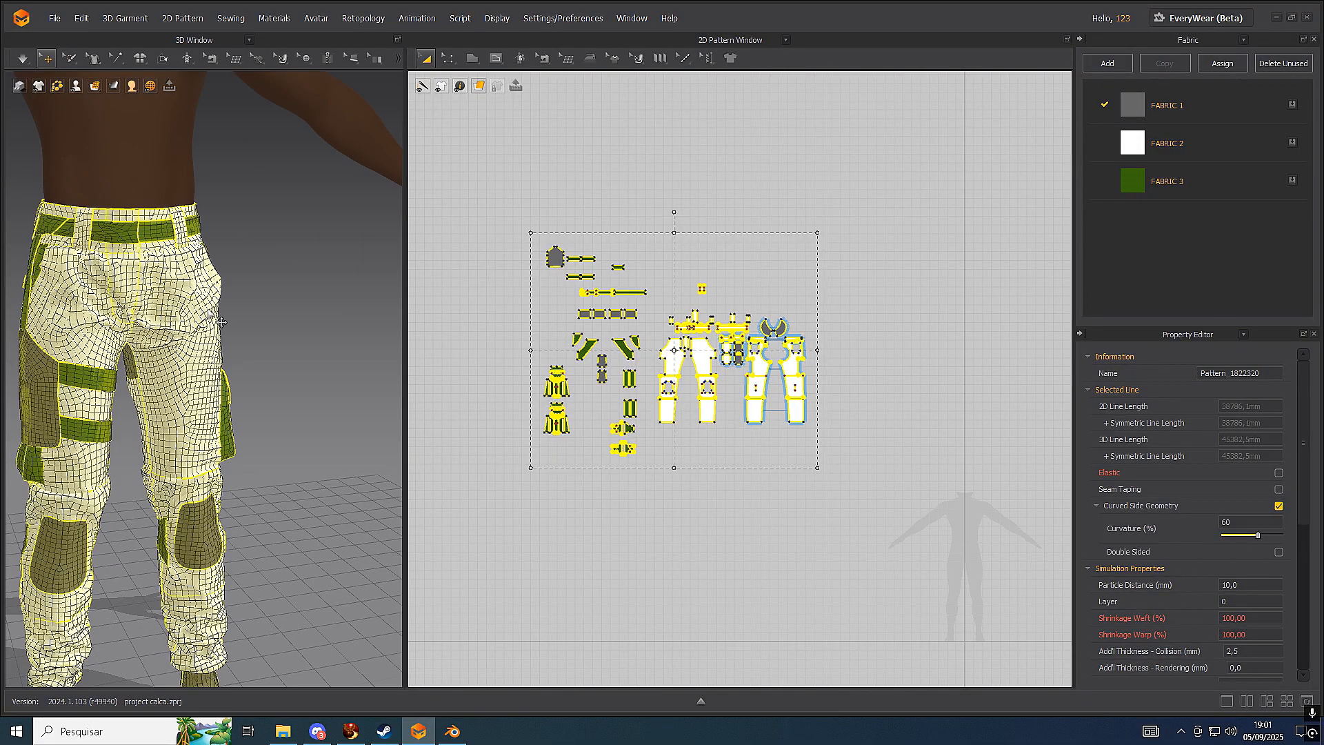
Widen the 3D window and briefly run the cloth simulation to settle the trousers on the avatar
left_click_drag(413, 259, 766, 276)
key("space")
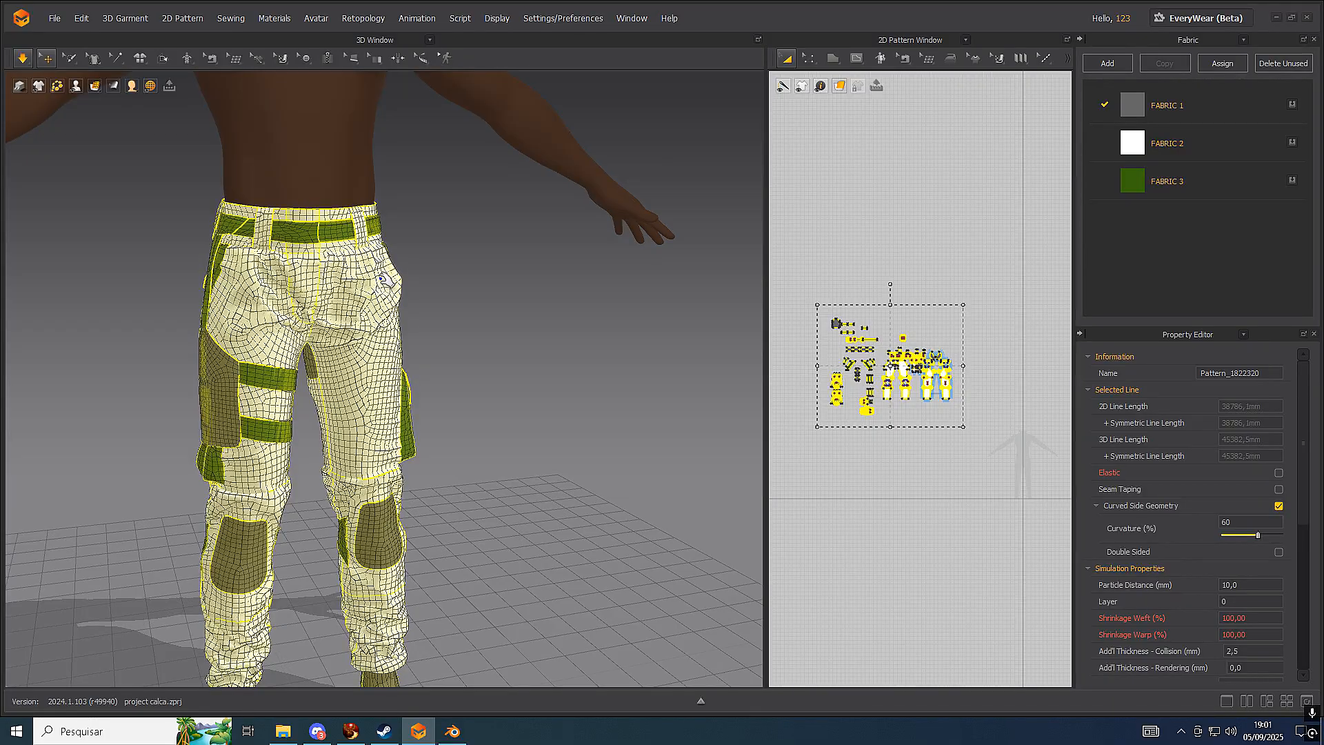
mouse_move(432, 287)
right_mouse_down()
mouse_move(405, 281)
mouse_move(405, 248)
mouse_move(413, 282)
right_mouse_up()
key("space")
middle_click_drag(388, 408, 420, 250)
right_click_drag(420, 250, 310, 283)
middle_click_drag(348, 259, 355, 343)
scroll(364, 276, "up", 2)
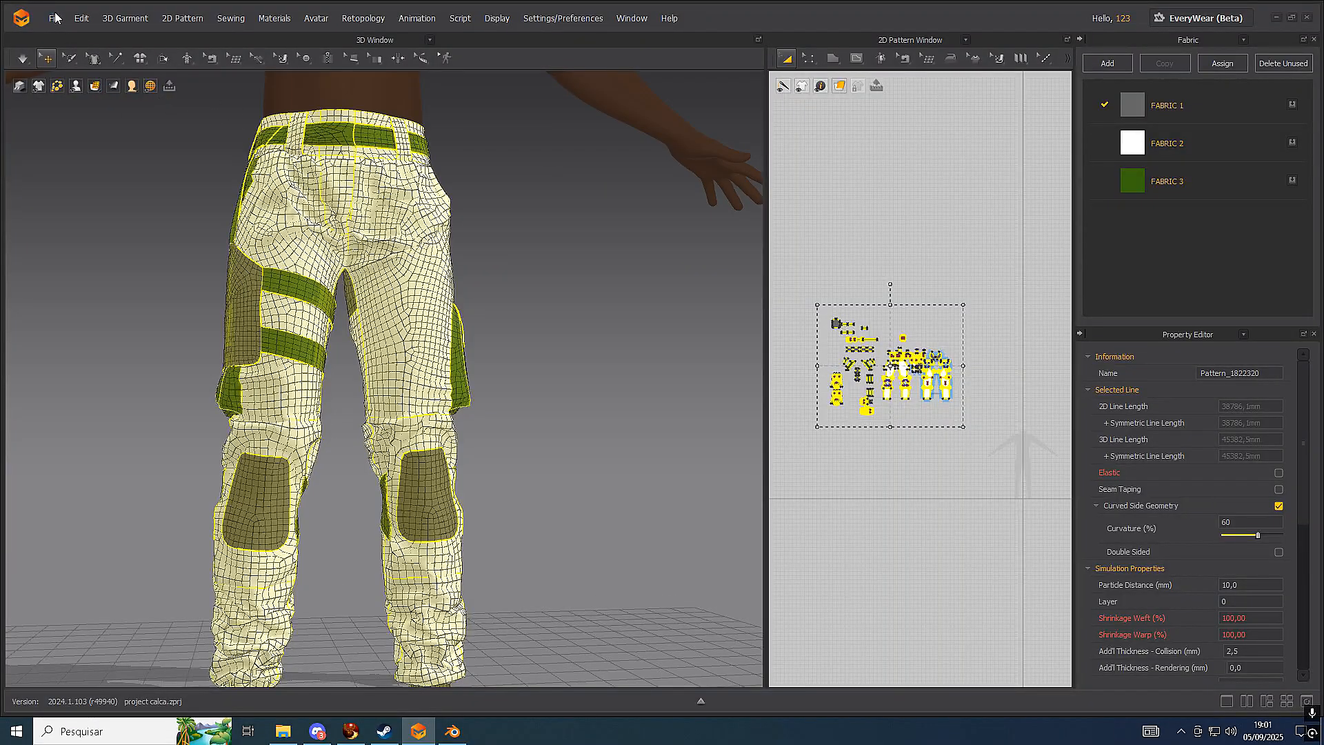
Export the selected patterns to the desktop as OBJ "cacalca militar 5 5", using single object, Weld, Thin and Unified UV Coordinates
left_click(54, 18)
mouse_move(72, 183)
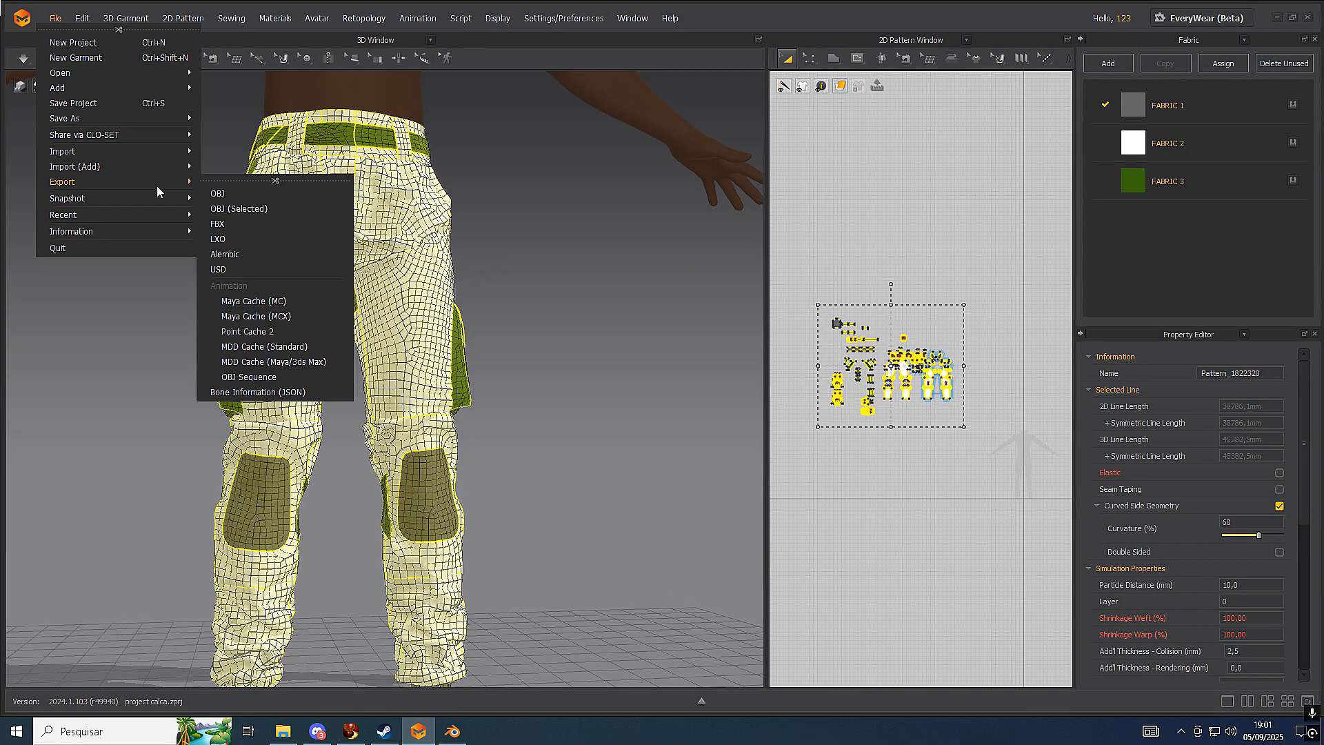
left_click(239, 208)
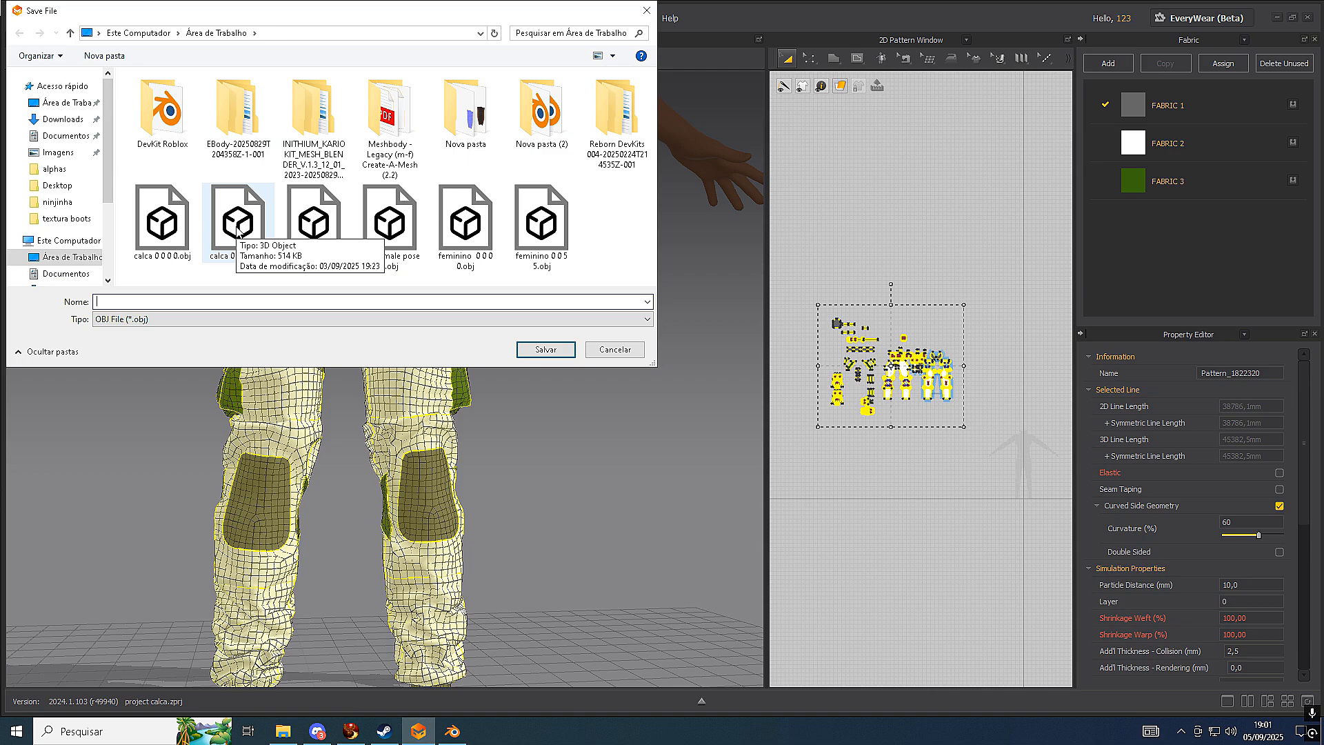
type("cacalca militar 5 5")
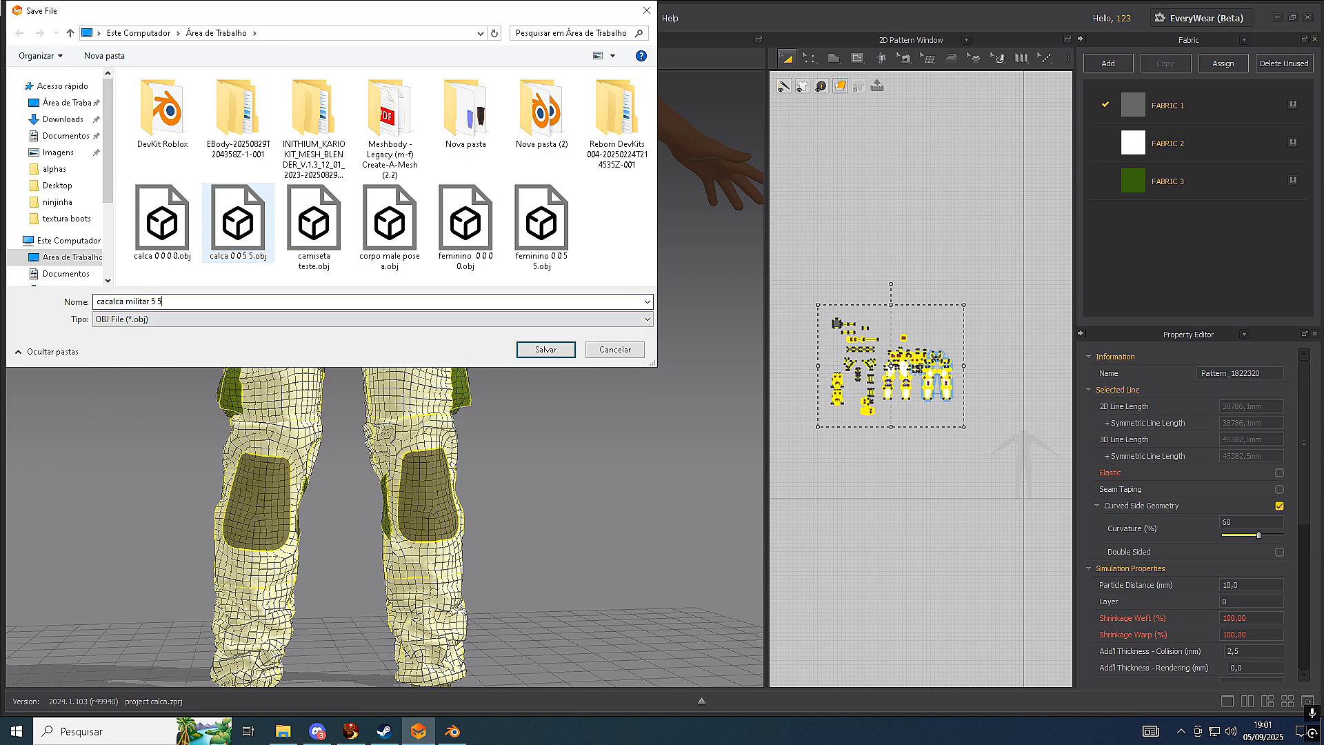
left_click(541, 352)
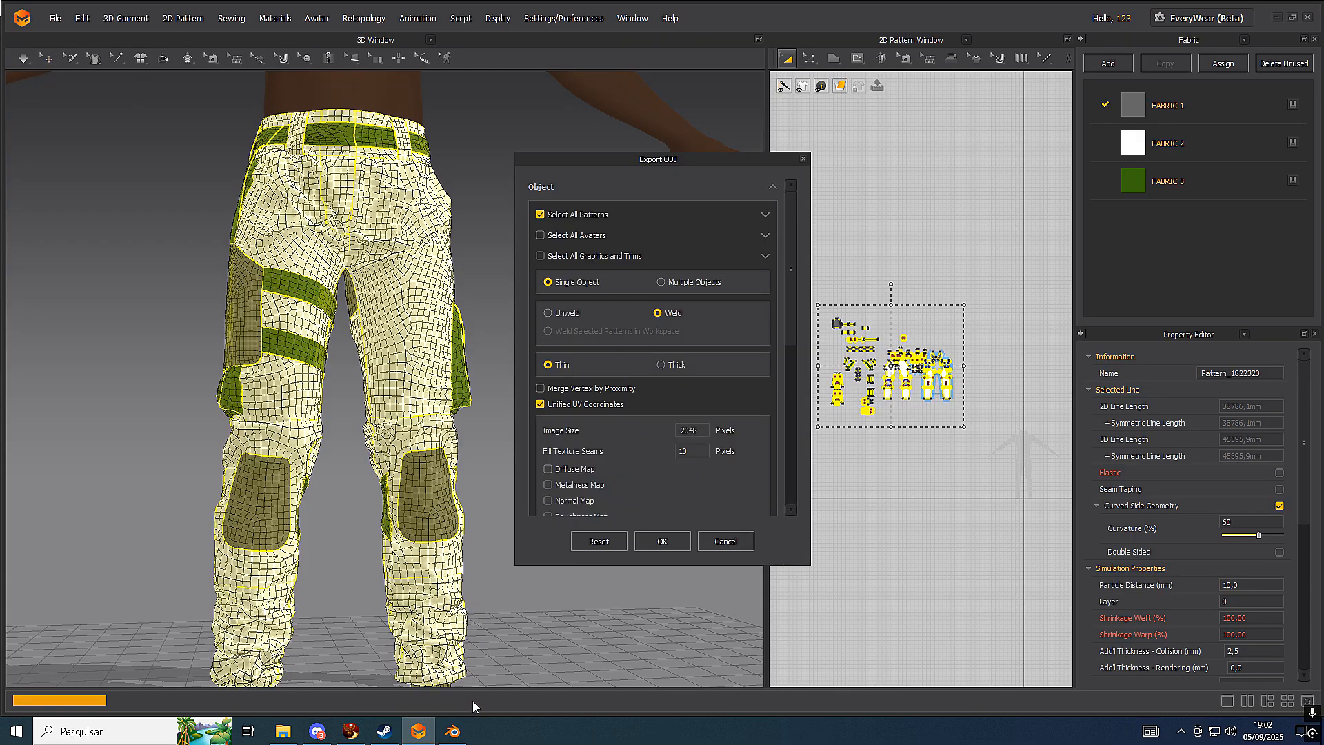
left_click(666, 539)
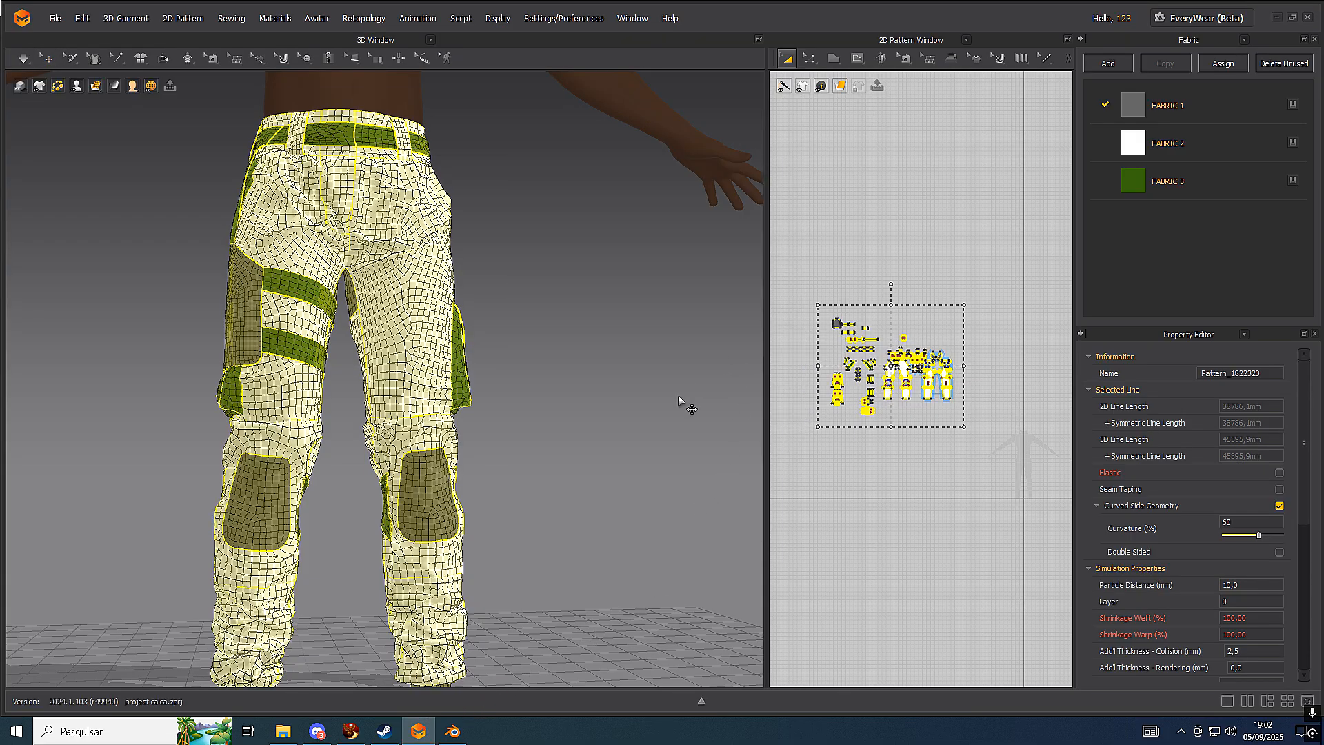
Close Marvelous Designer and open "Meshbody - Legacy (m) Athletic Edition 2.2 (Blender 2.93+).blend" in Blender without saving the untitled scene
left_click(1308, 20)
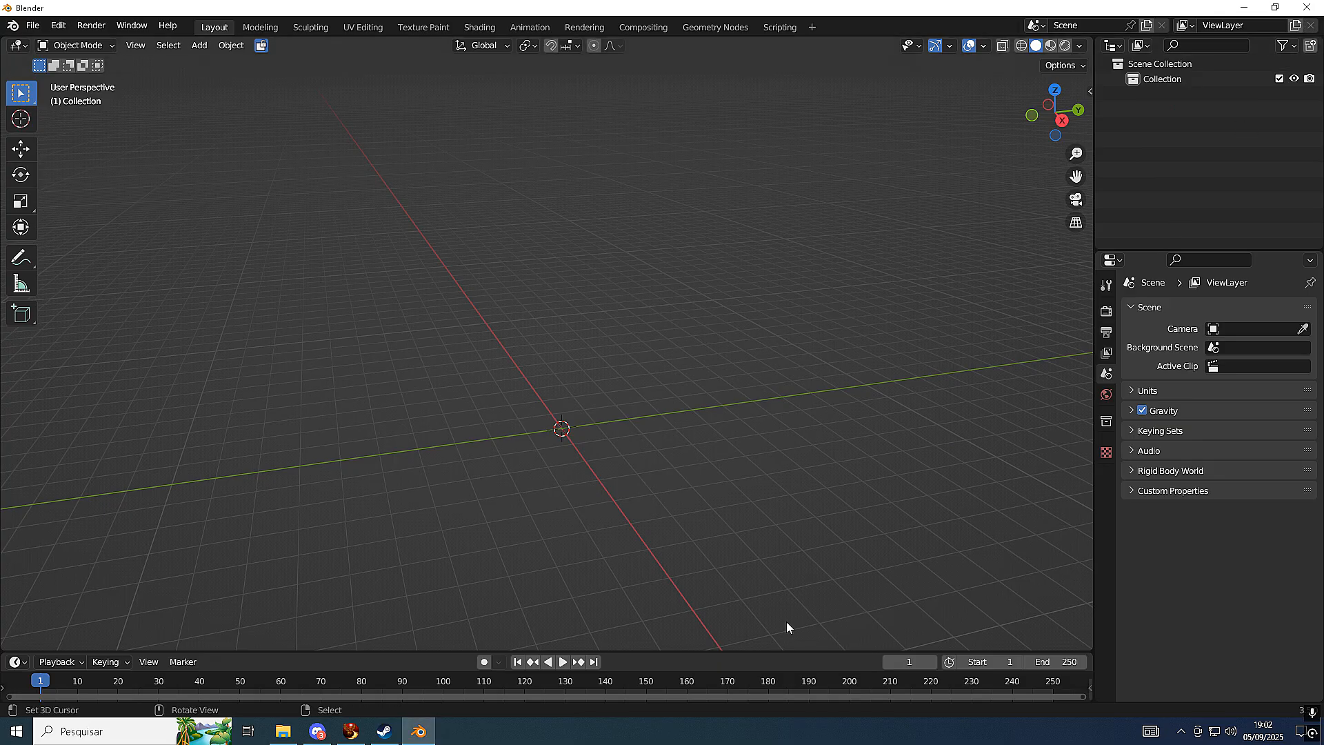
left_click(40, 29)
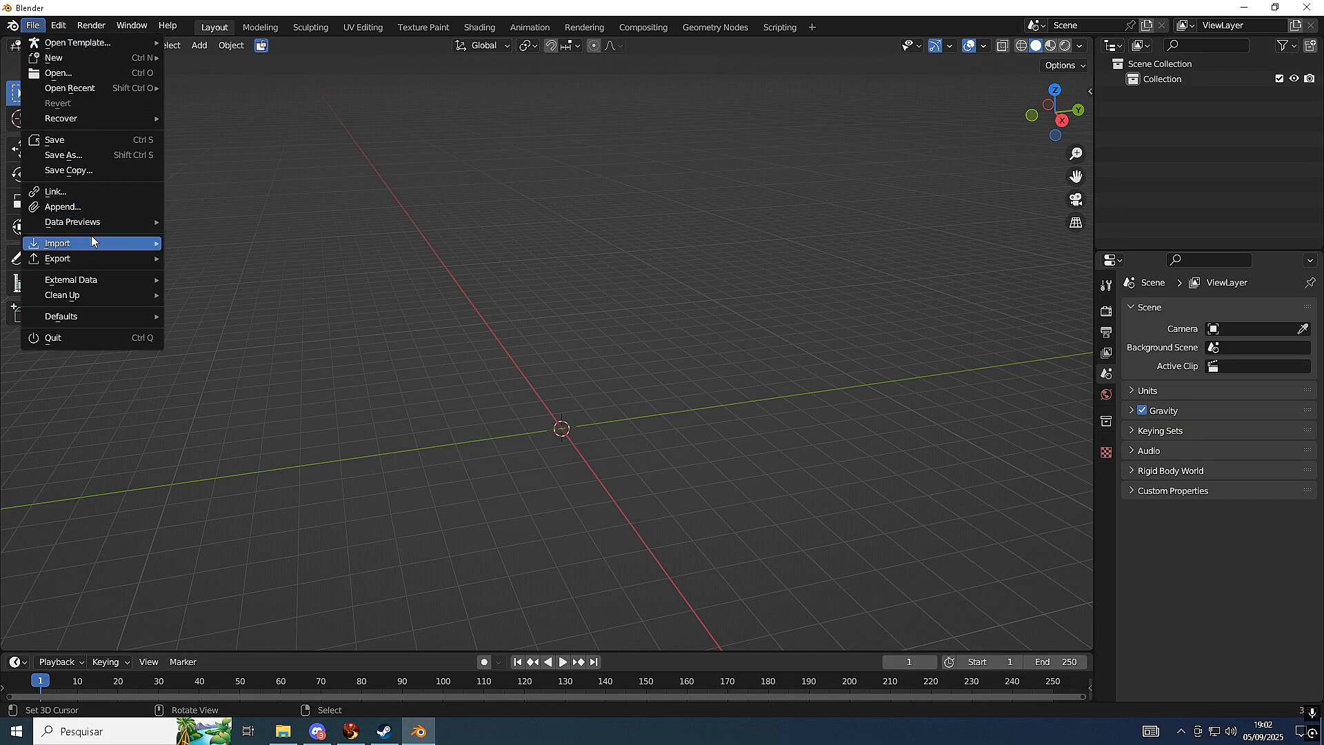
left_click(91, 75)
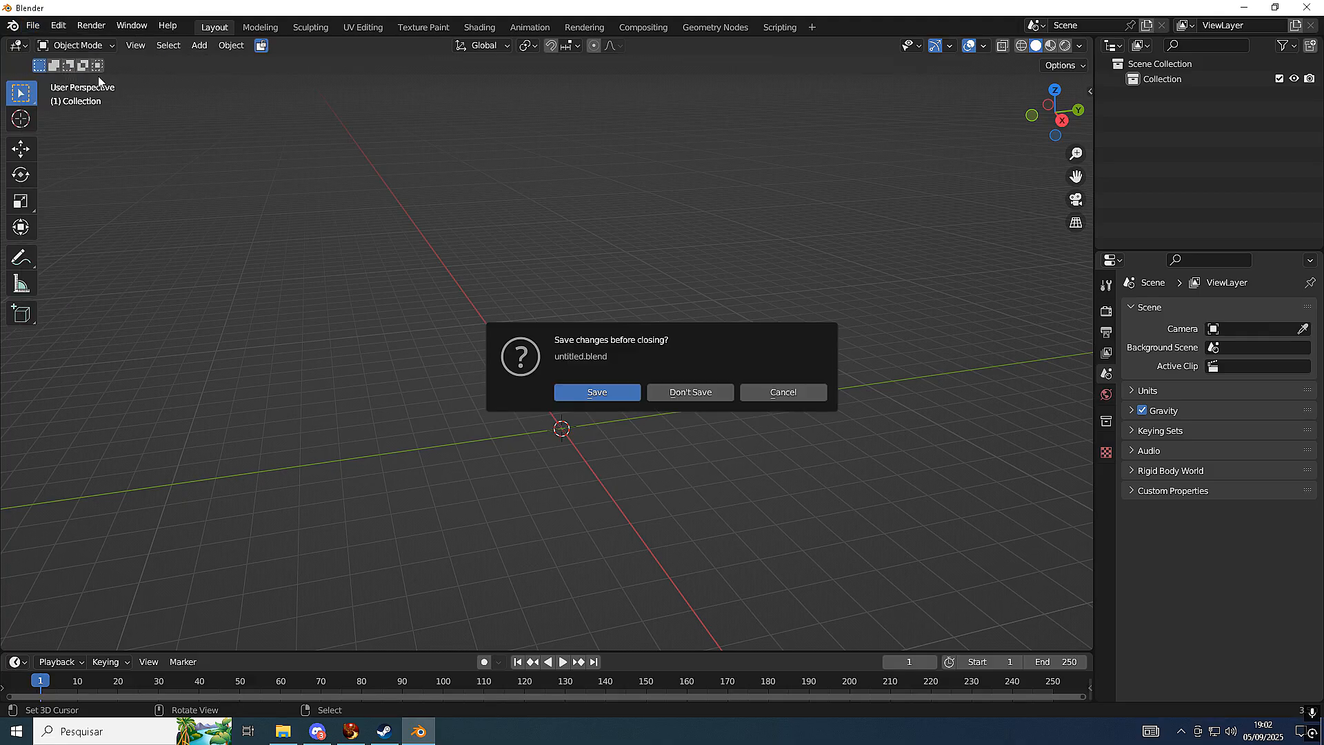
left_click(664, 391)
left_click(333, 261)
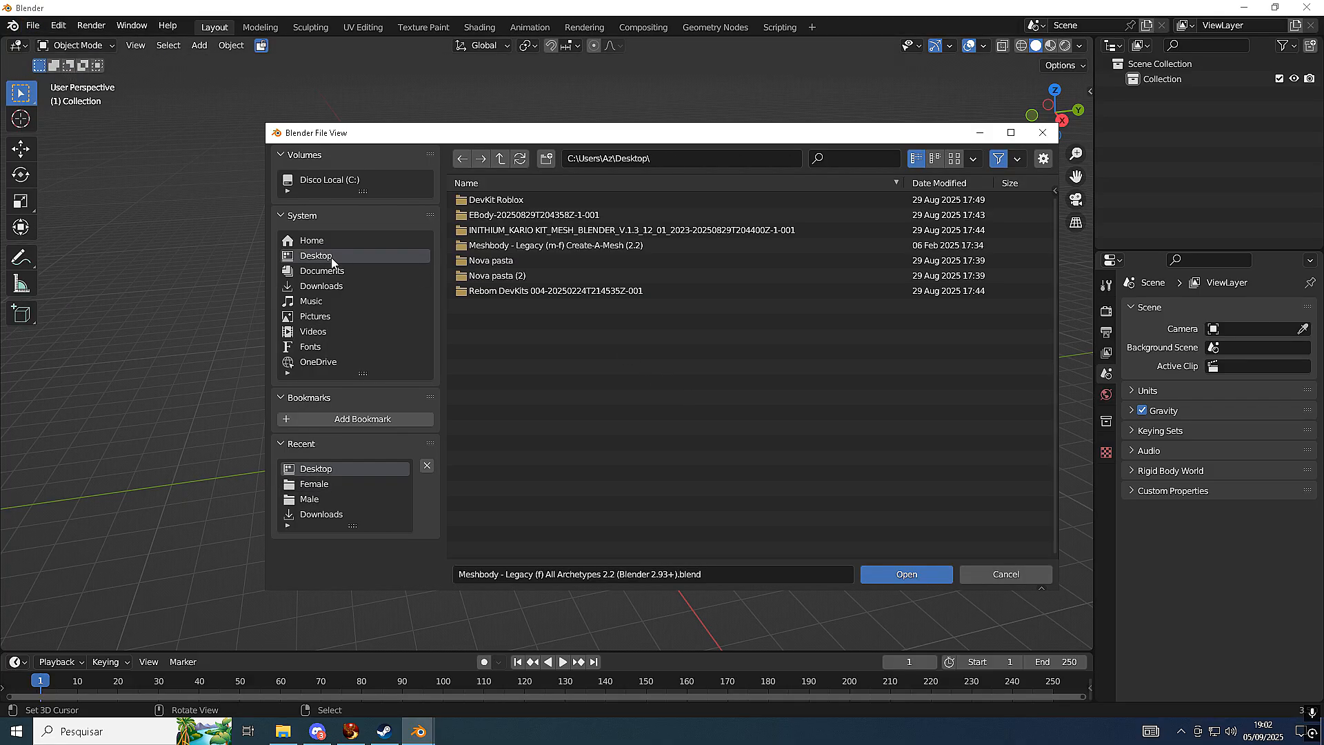
double_click(531, 250)
left_click(493, 214)
double_click(484, 199)
double_click(493, 216)
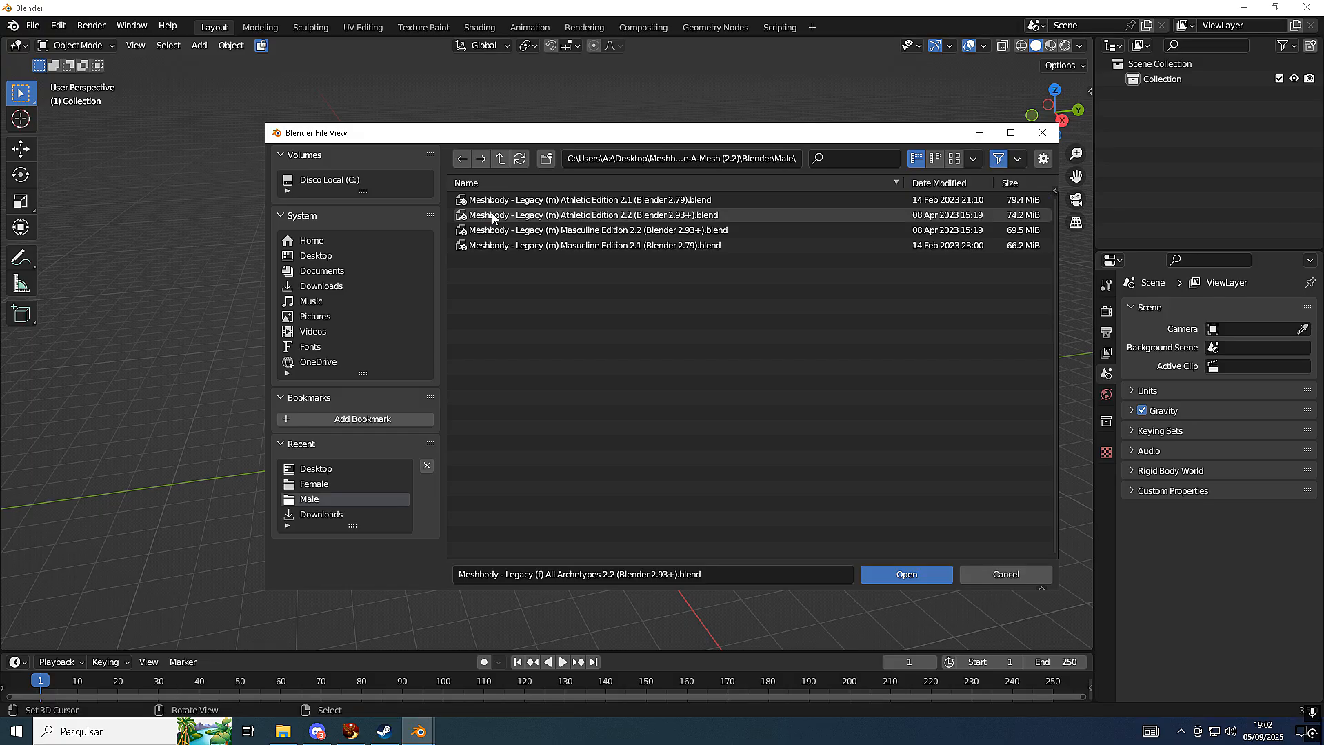
left_click(662, 215)
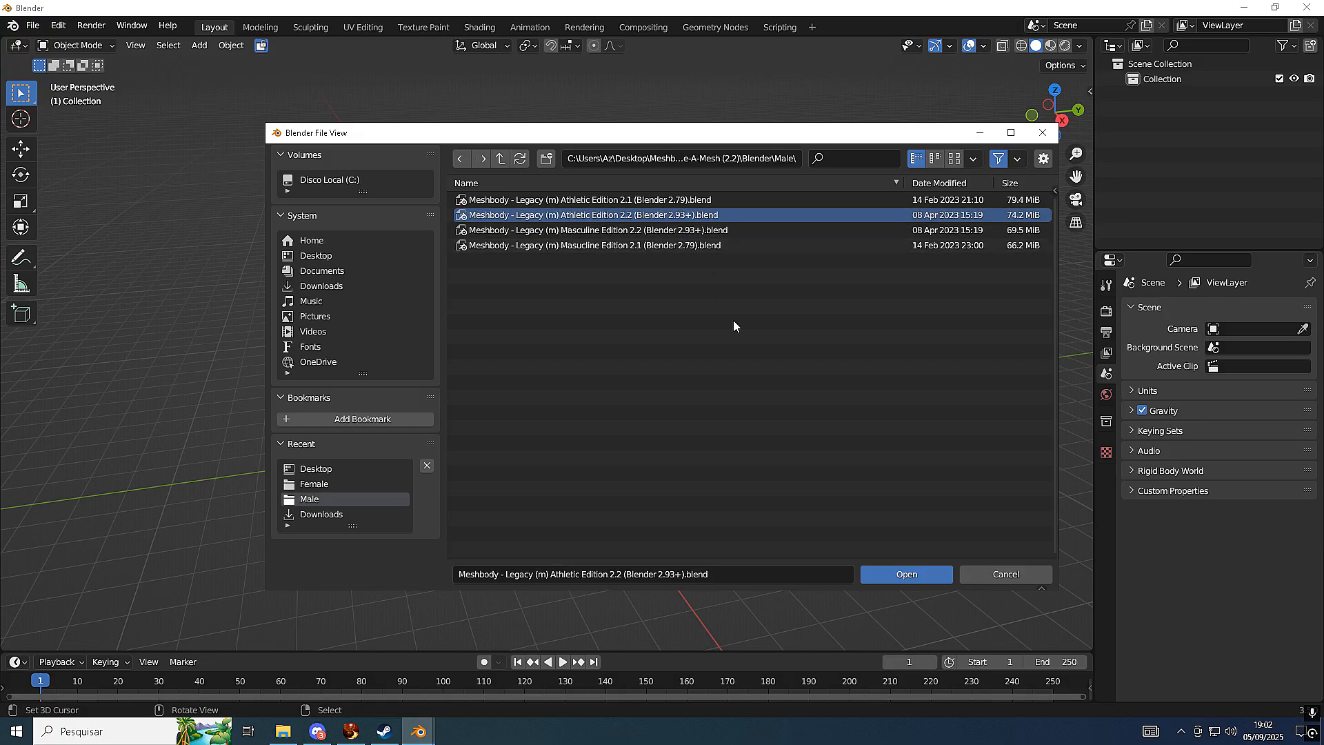
left_click(907, 574)
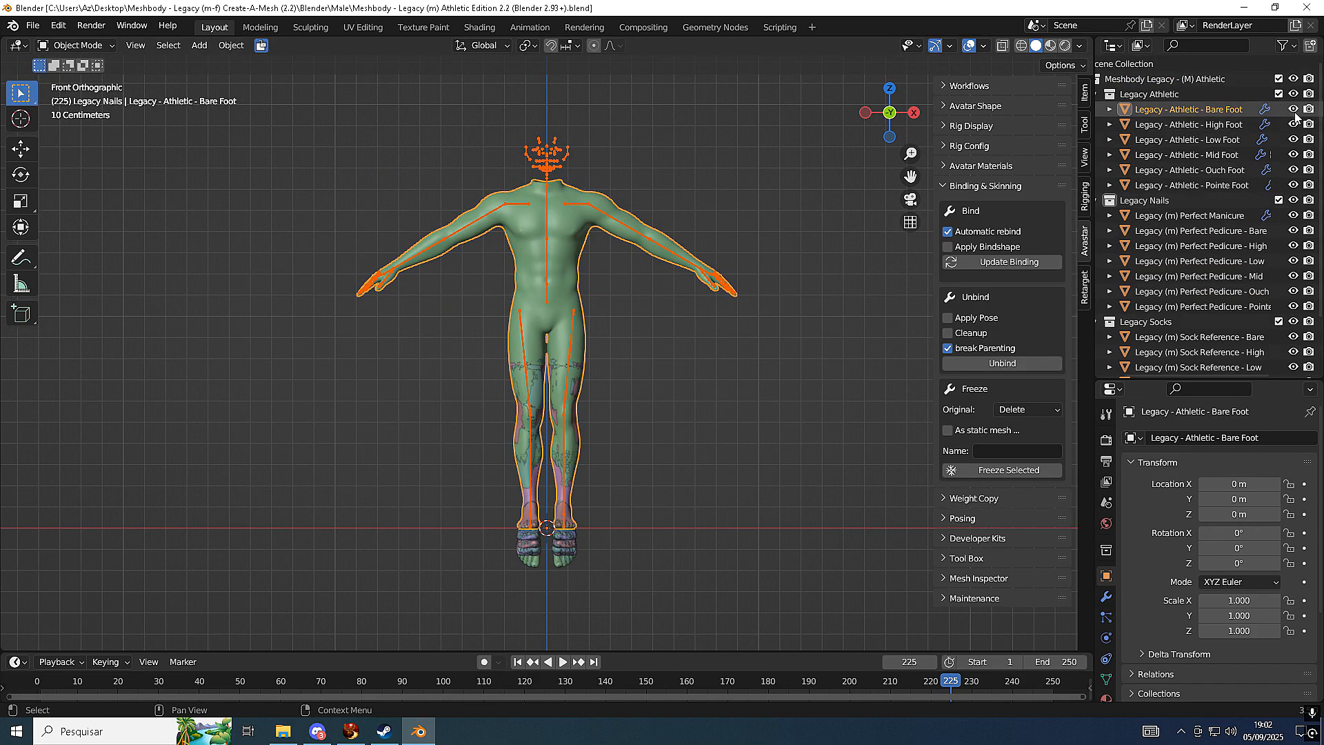
Hide all body, nail and sock meshes except Legacy - Athletic - Bare Foot, keeping the Athletic Rig visible
left_click_drag(1294, 110, 1289, 364)
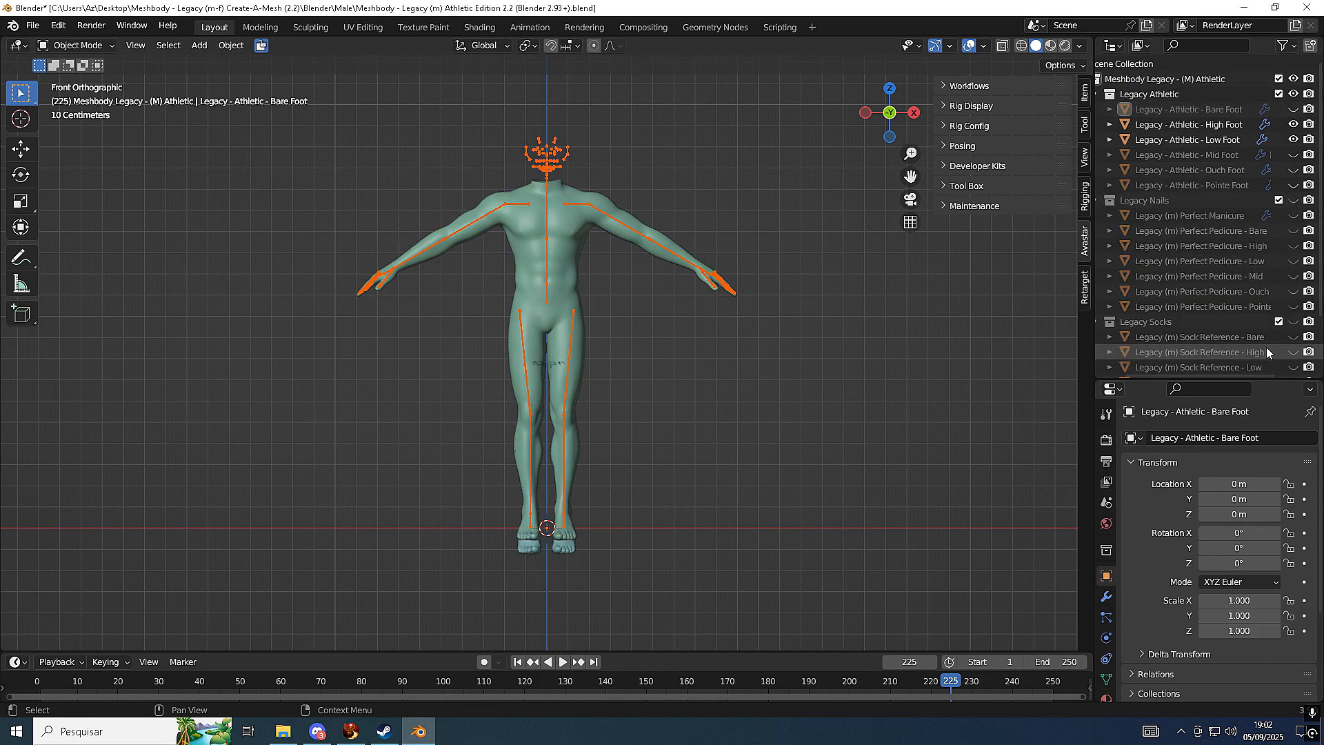
scroll(1266, 347, "down", 2)
left_click(1294, 362)
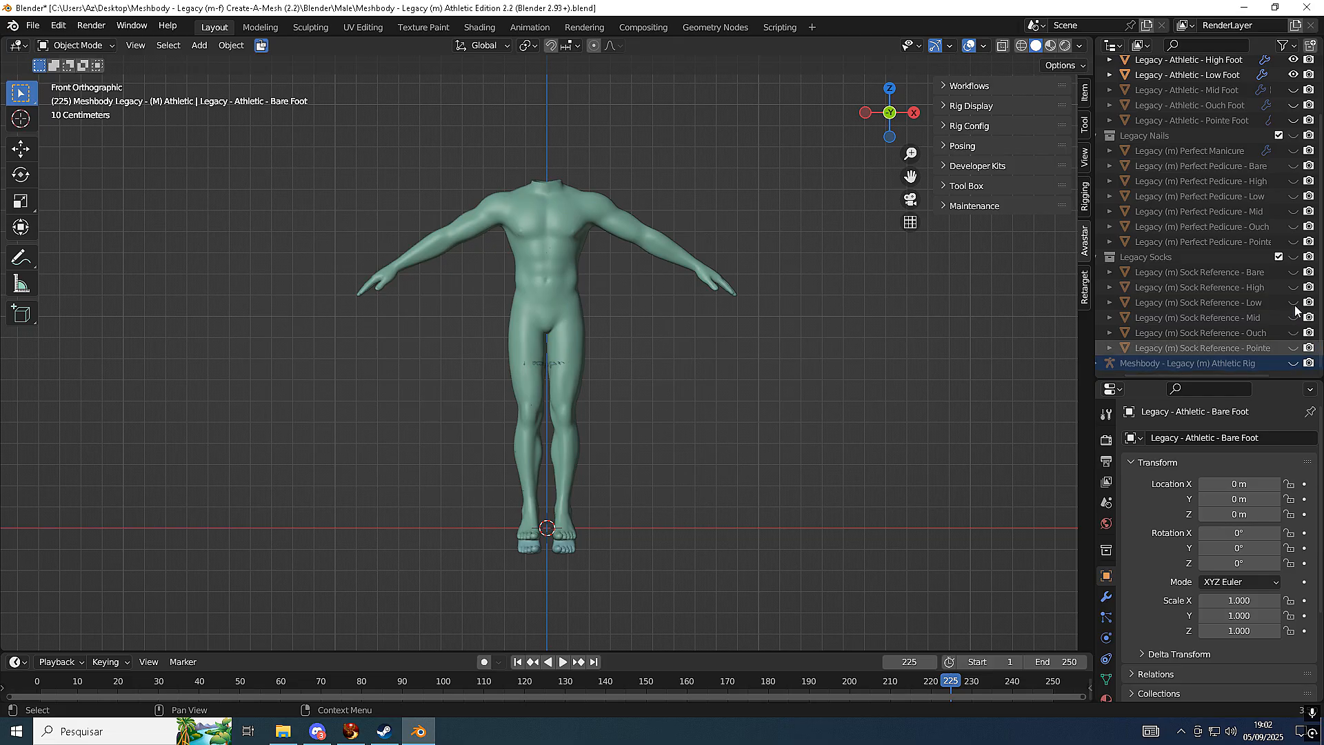
scroll(1294, 281, "up", 4)
left_click(1293, 124)
left_click(1294, 139)
left_click(1294, 112)
scroll(1283, 331, "down", 2)
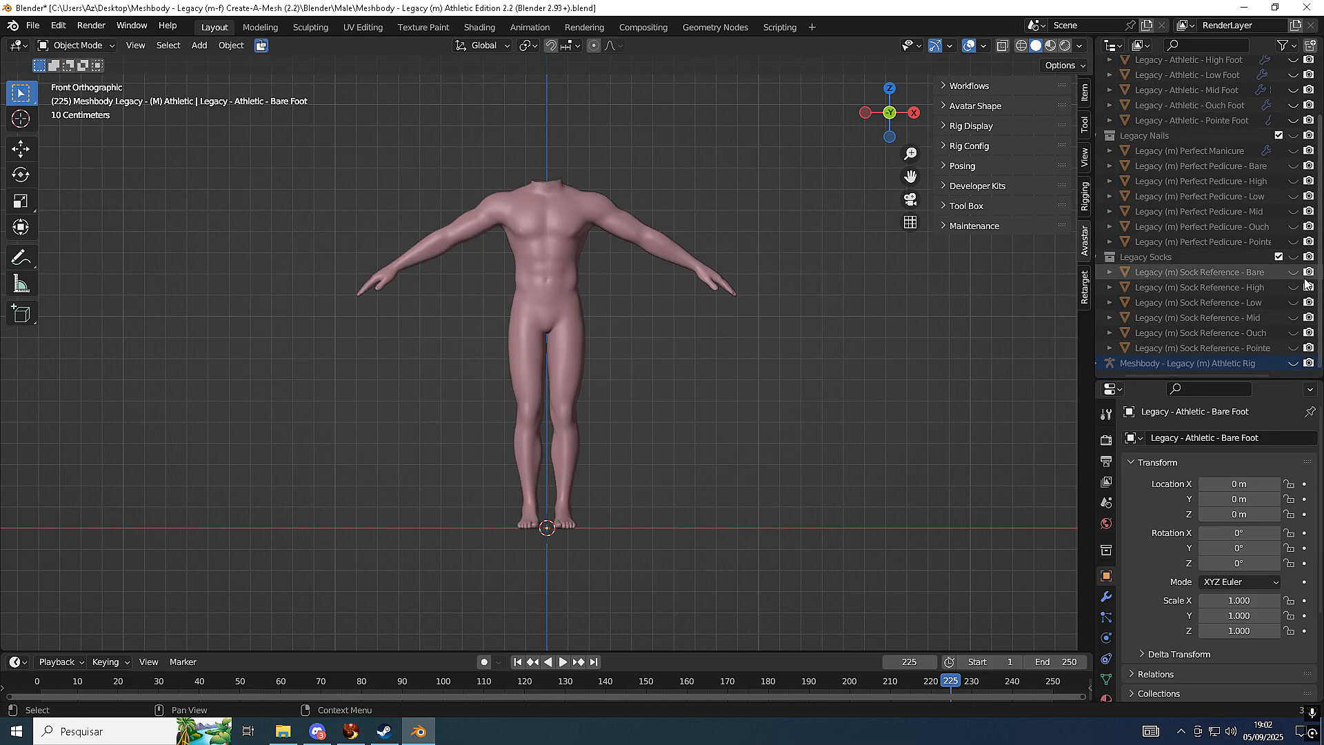
left_click(1293, 362)
middle_click_drag(710, 320, 648, 311)
key("KP_1")
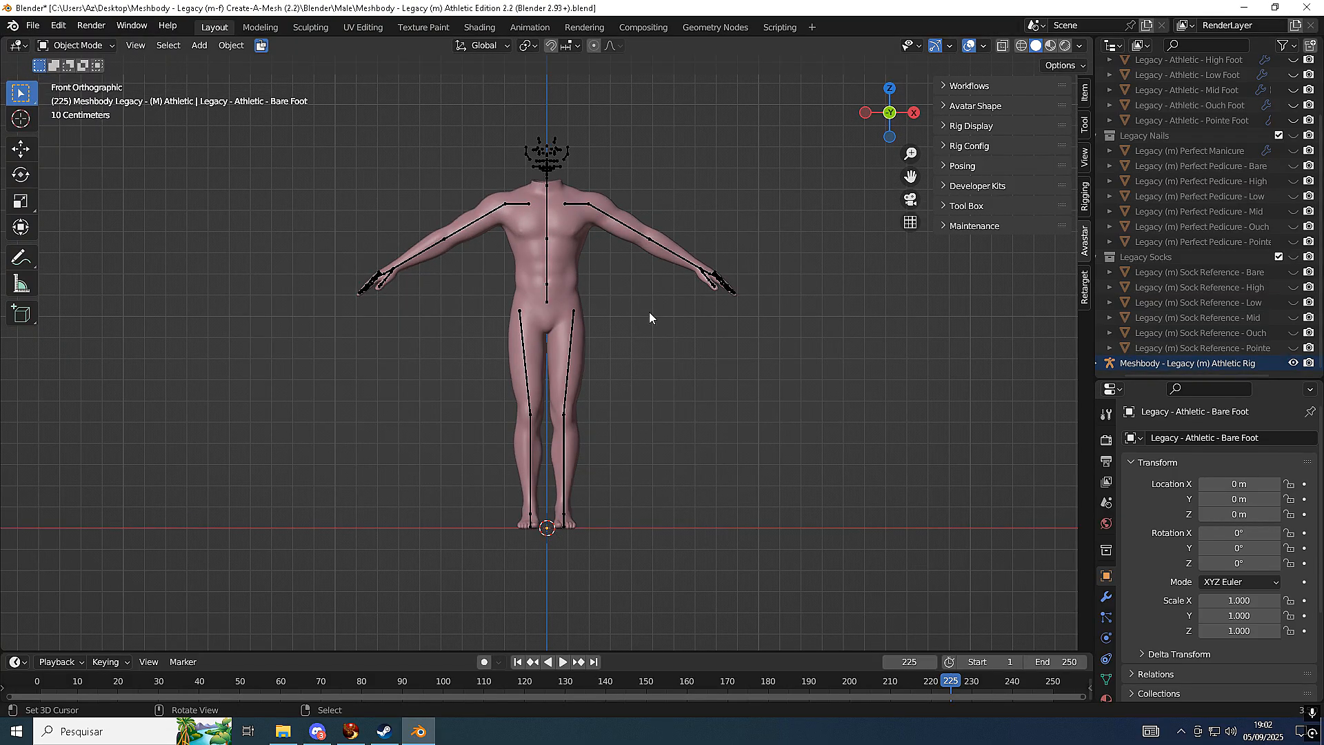
Put the Athletic Rig into Pose Mode and rotate the HipLeft bone by -5° in front view
left_click(572, 357)
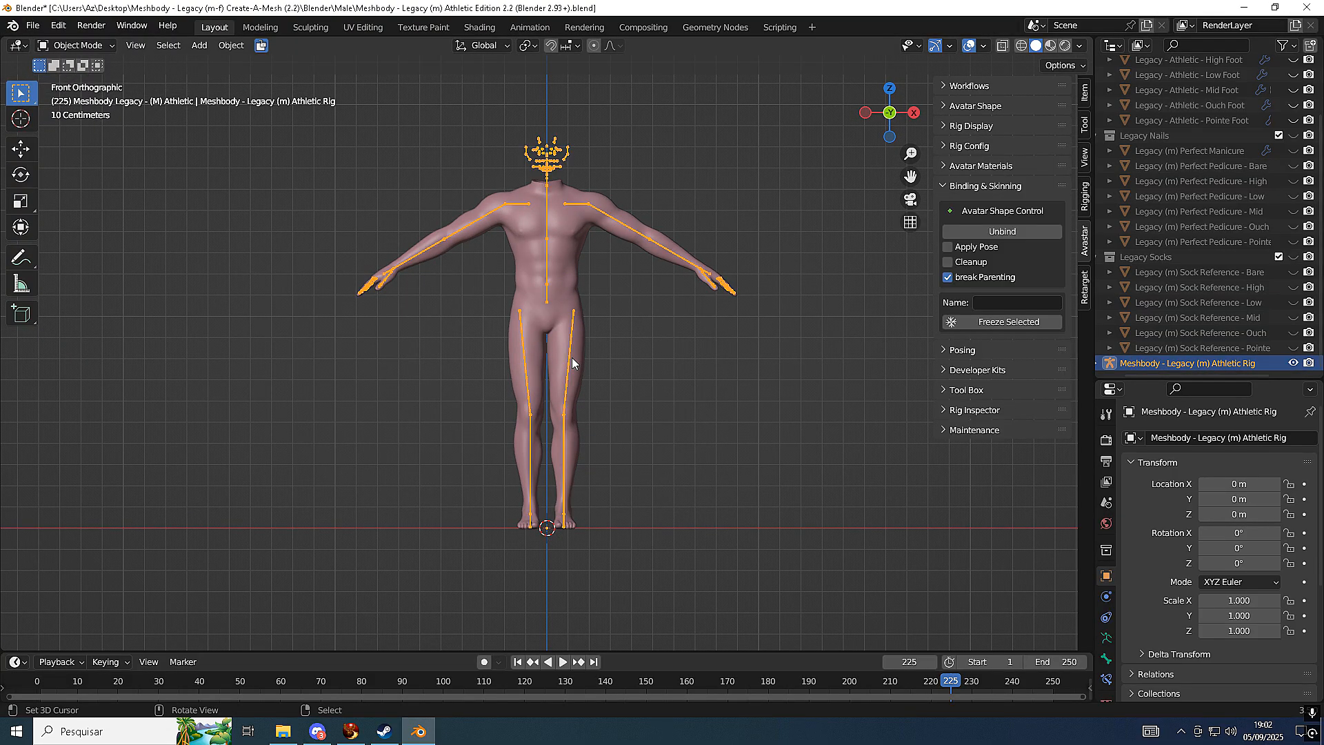
left_click(73, 44)
left_click(79, 96)
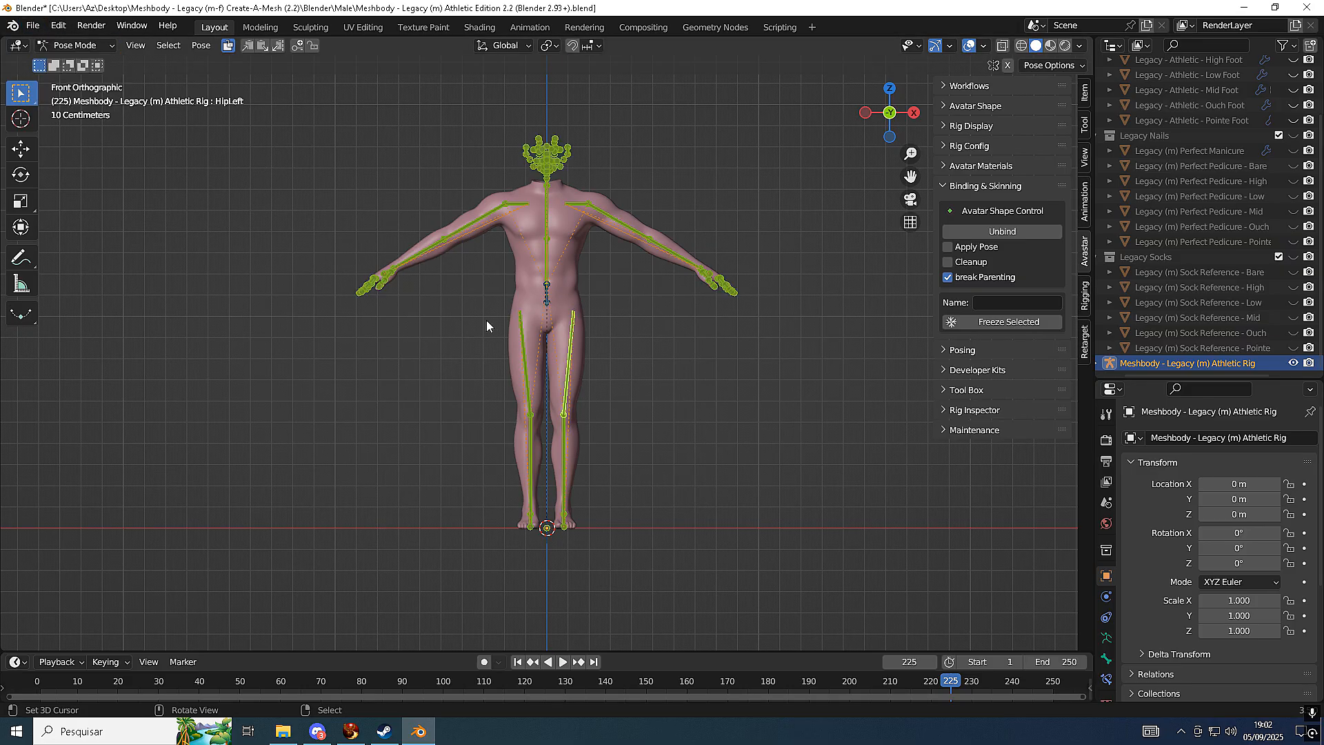
left_click(570, 351)
type("r-5")
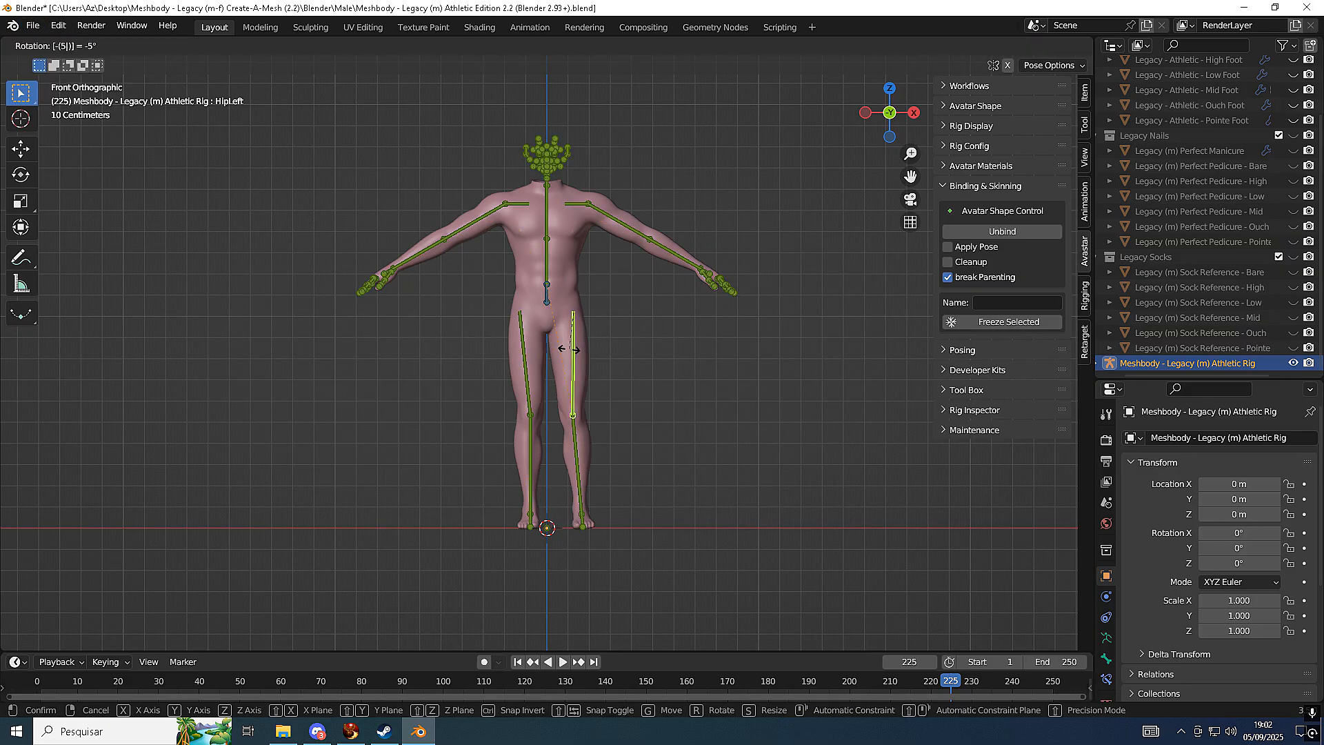
key("Return")
Rotate the HipRight bone by 5° in front view
left_click(523, 357)
type("r")
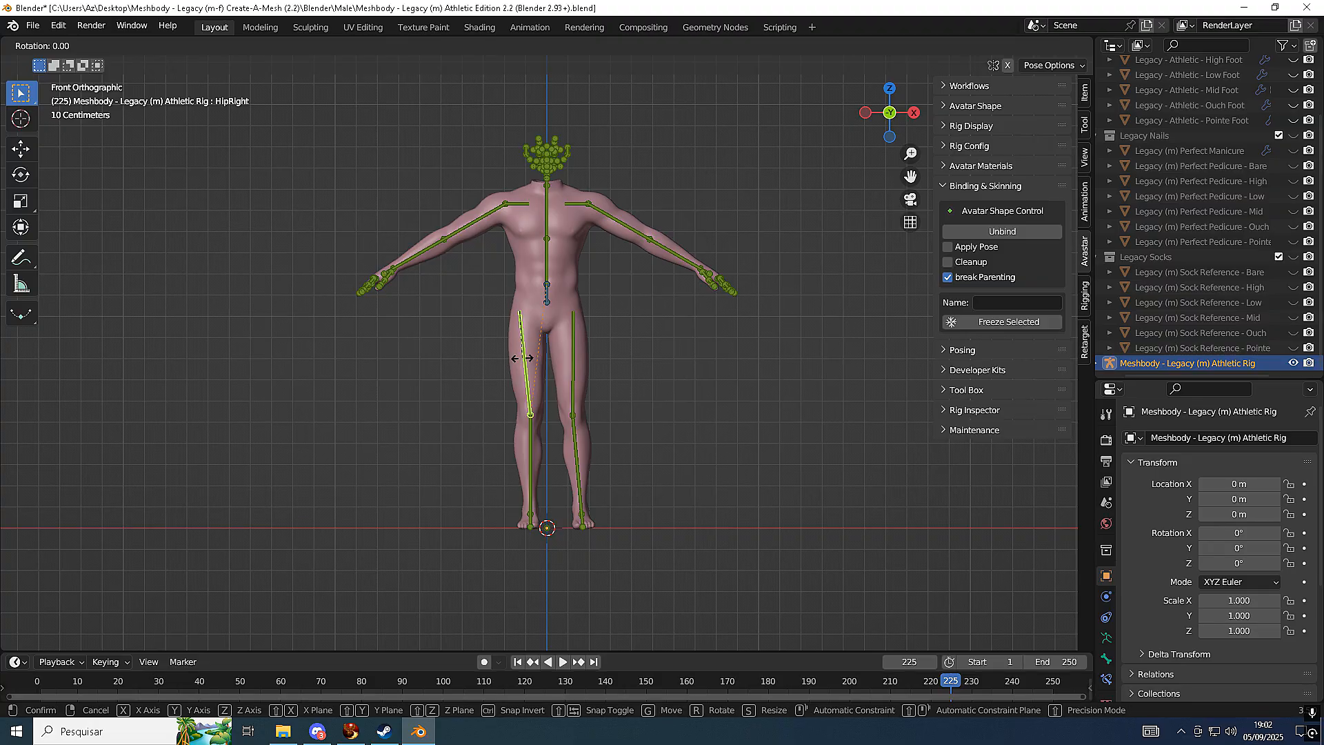
type("5")
key("Return")
scroll(552, 407, "up", 3)
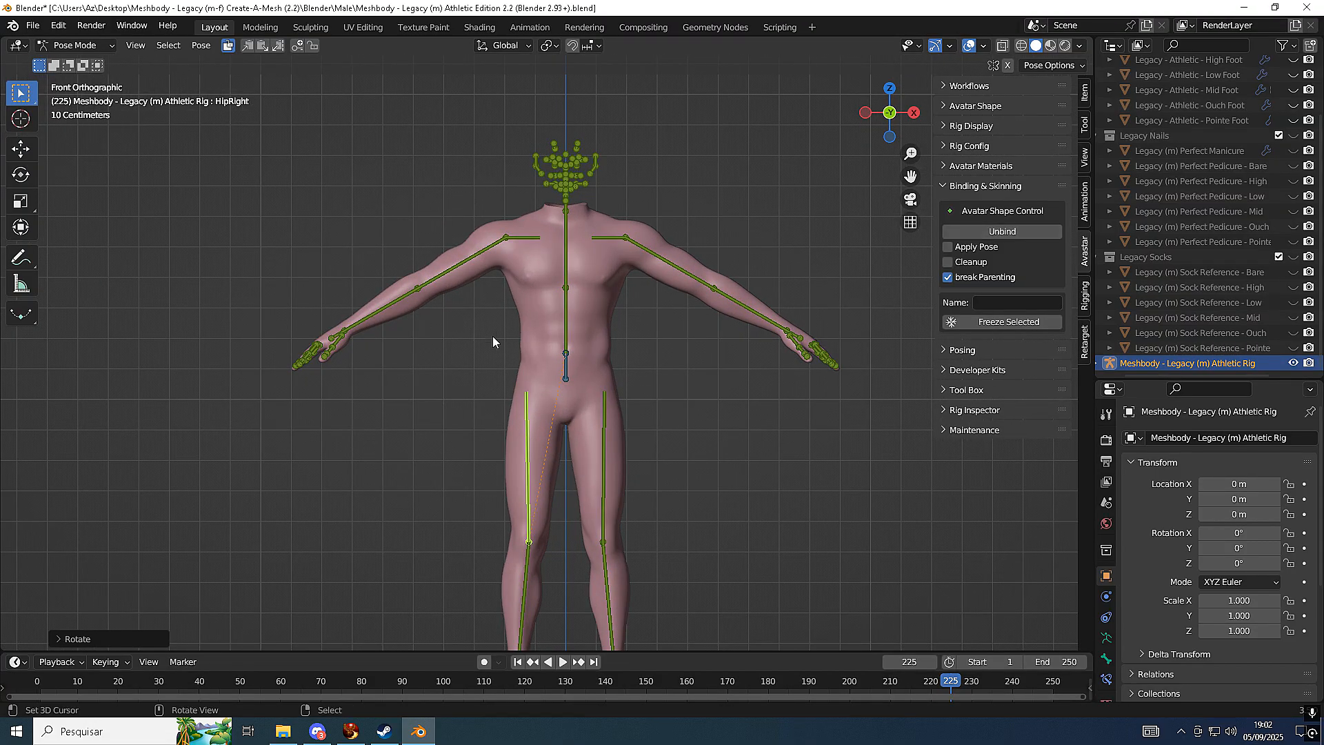
Compare the rig's Rest Position with its Pose Position, checking the legs, and leave the rig in Pose Position
scroll(565, 390, "down", 1)
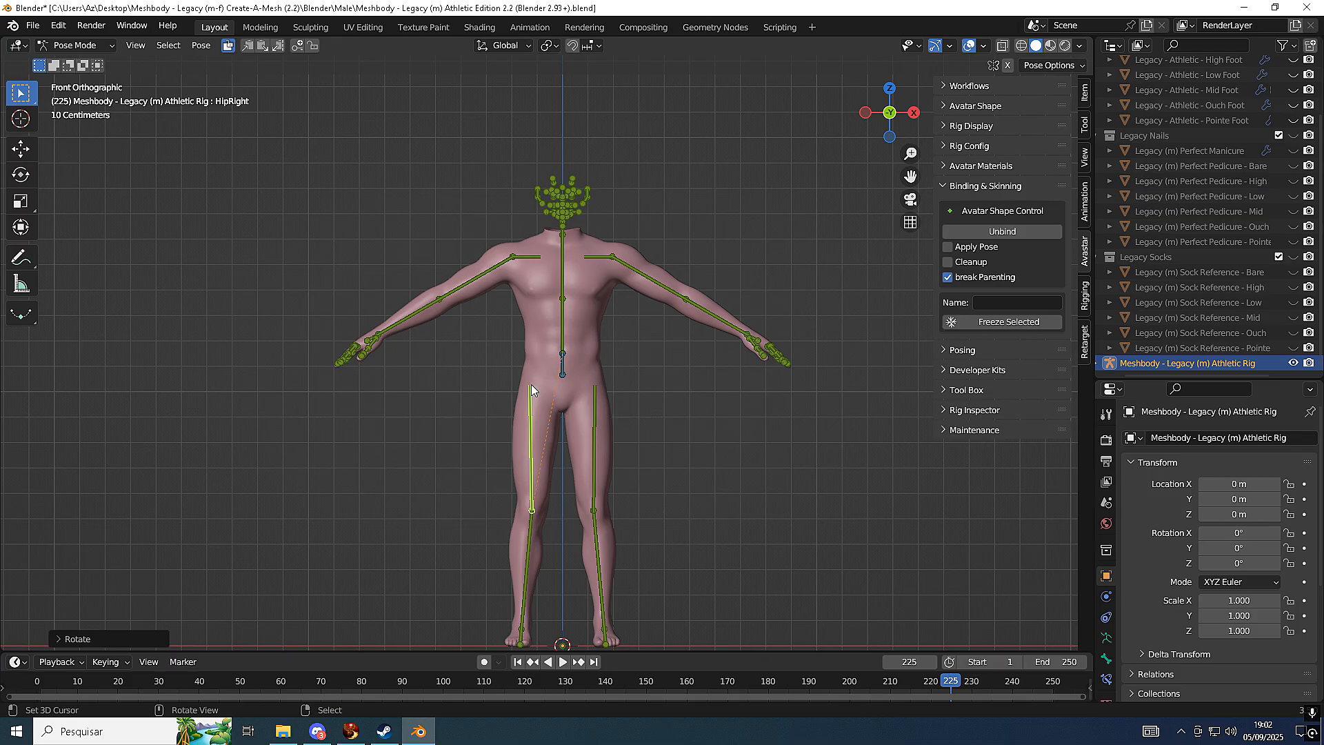
scroll(532, 414, "down", 1)
scroll(531, 413, "up", 2)
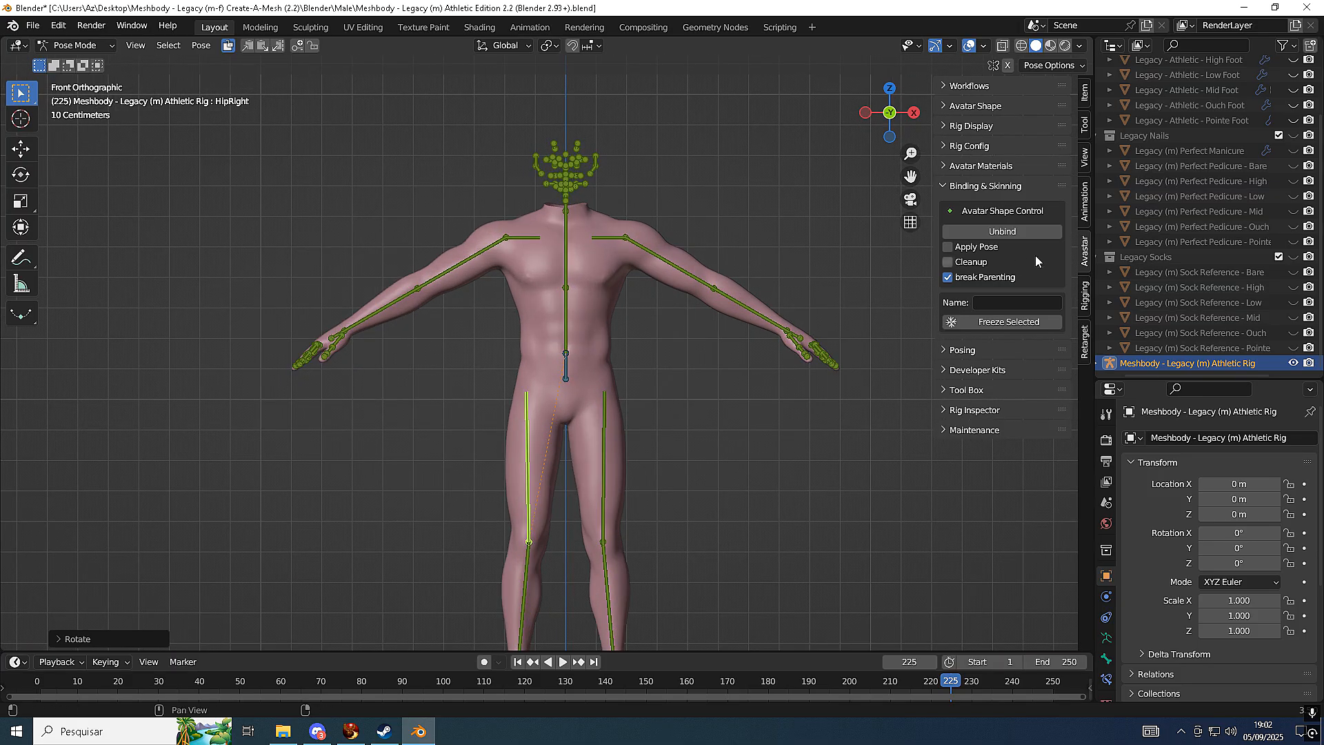
left_click(944, 352)
left_click(1013, 388)
left_click(988, 389)
left_click(1034, 390)
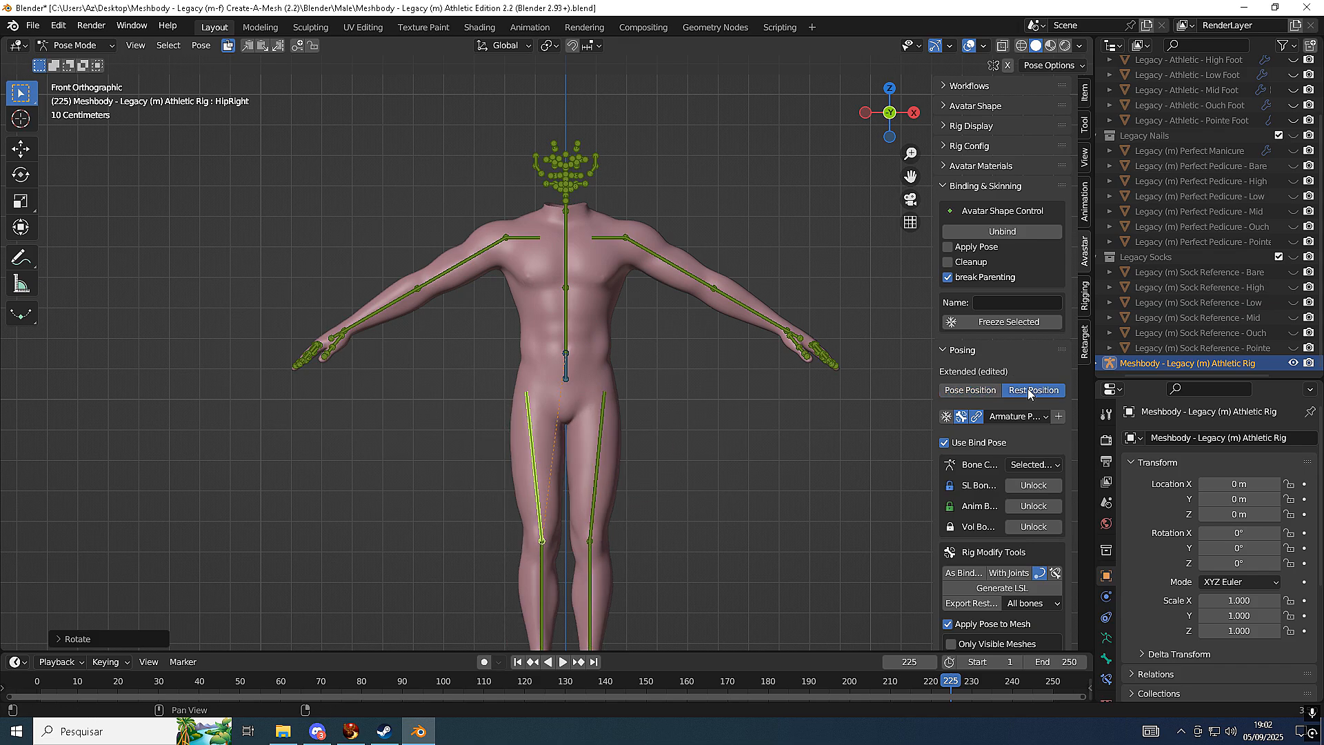
scroll(589, 460, "up", 2)
mouse_move(589, 455)
middle_mouse_down()
mouse_move(591, 483)
mouse_move(590, 471)
middle_mouse_up()
key("KP_1")
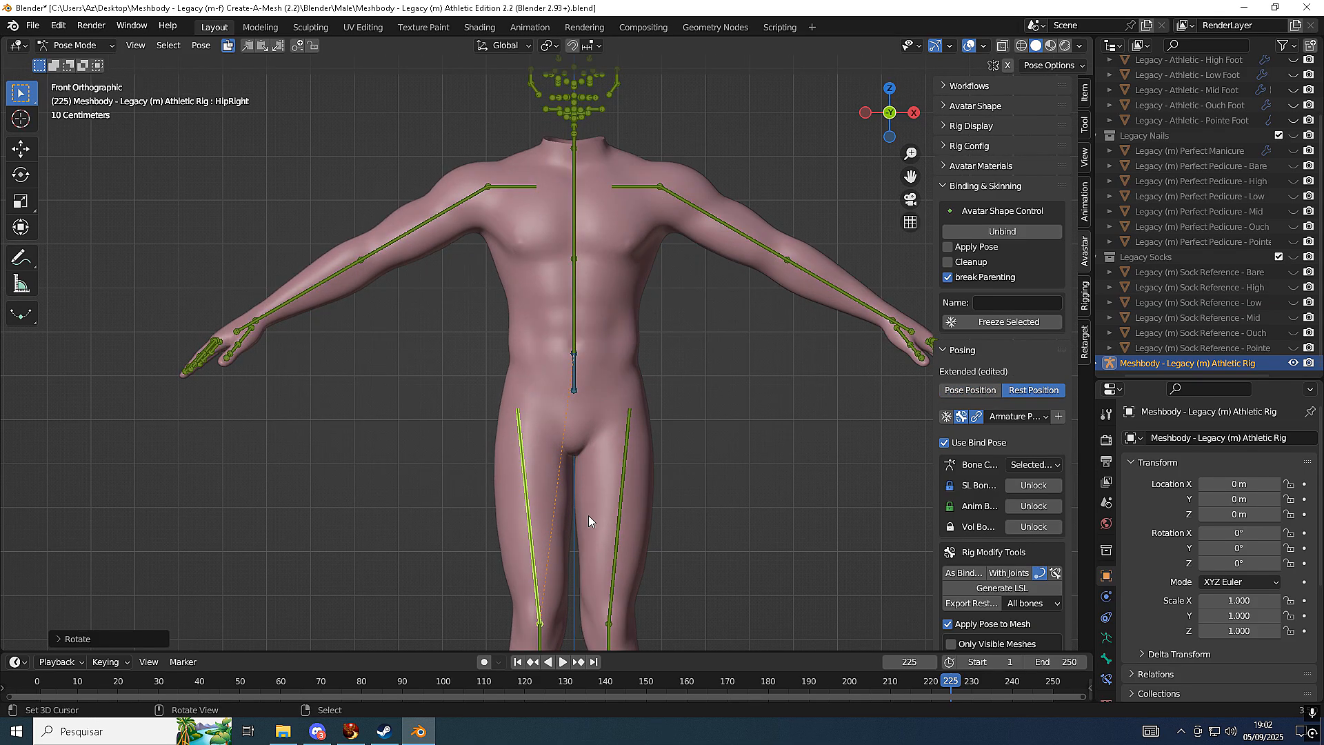
middle_click_drag(601, 595, 590, 361, "shift")
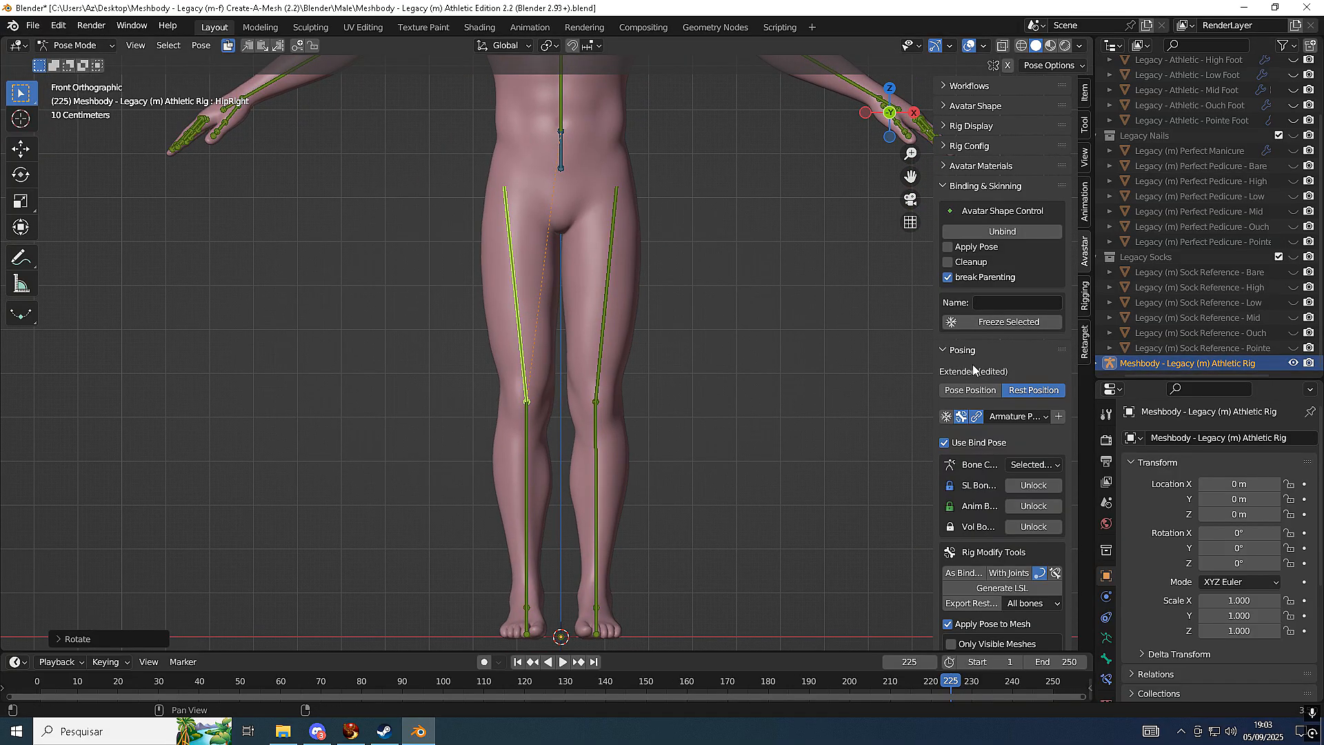
left_click(980, 390)
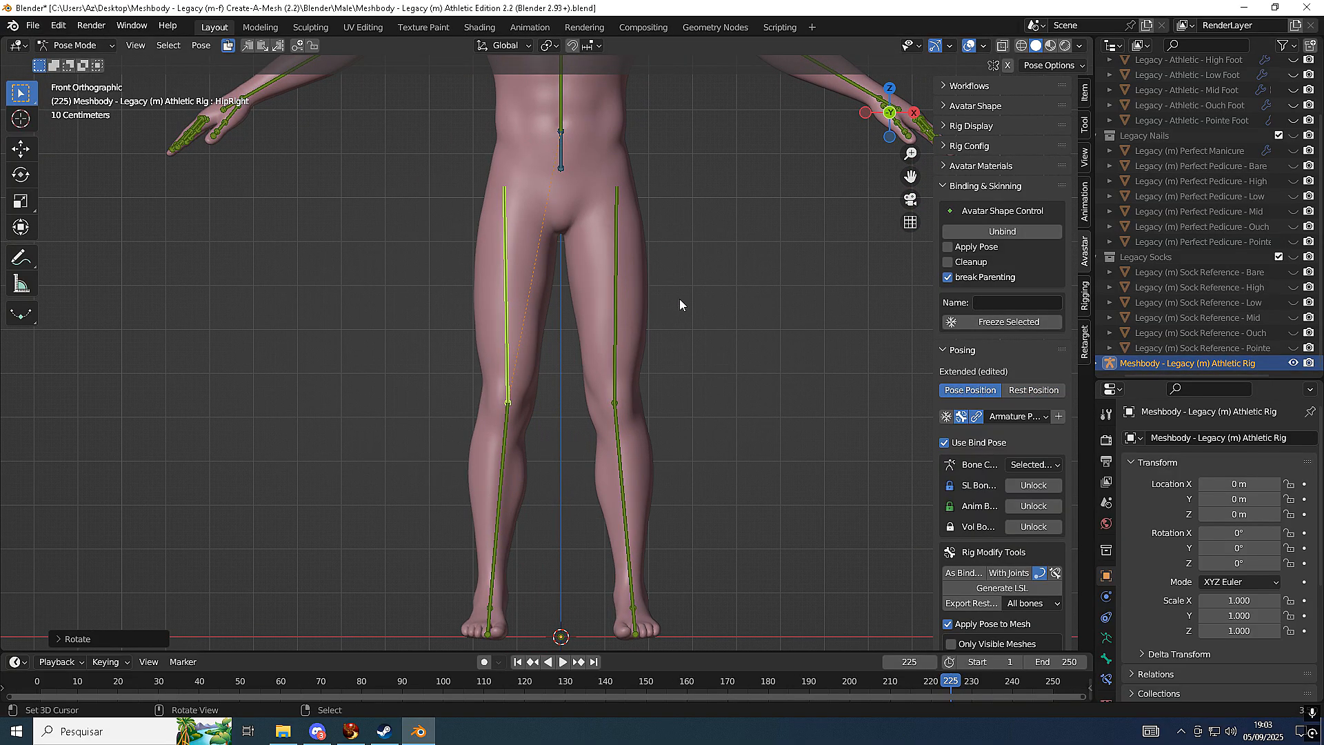
Import "cacalca militar 5 5.obj" from the Desktop as a Wavefront OBJ
scroll(681, 297, "down", 2)
left_click(32, 26)
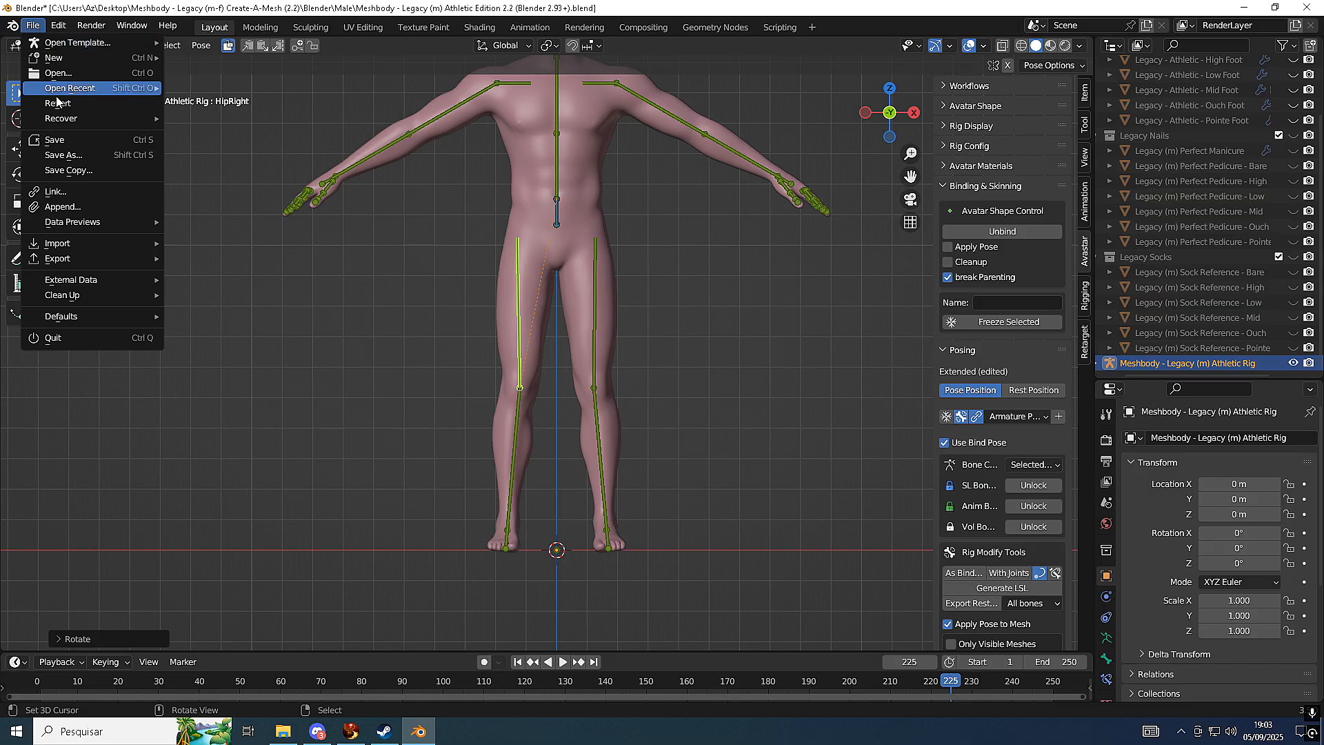
mouse_move(117, 241)
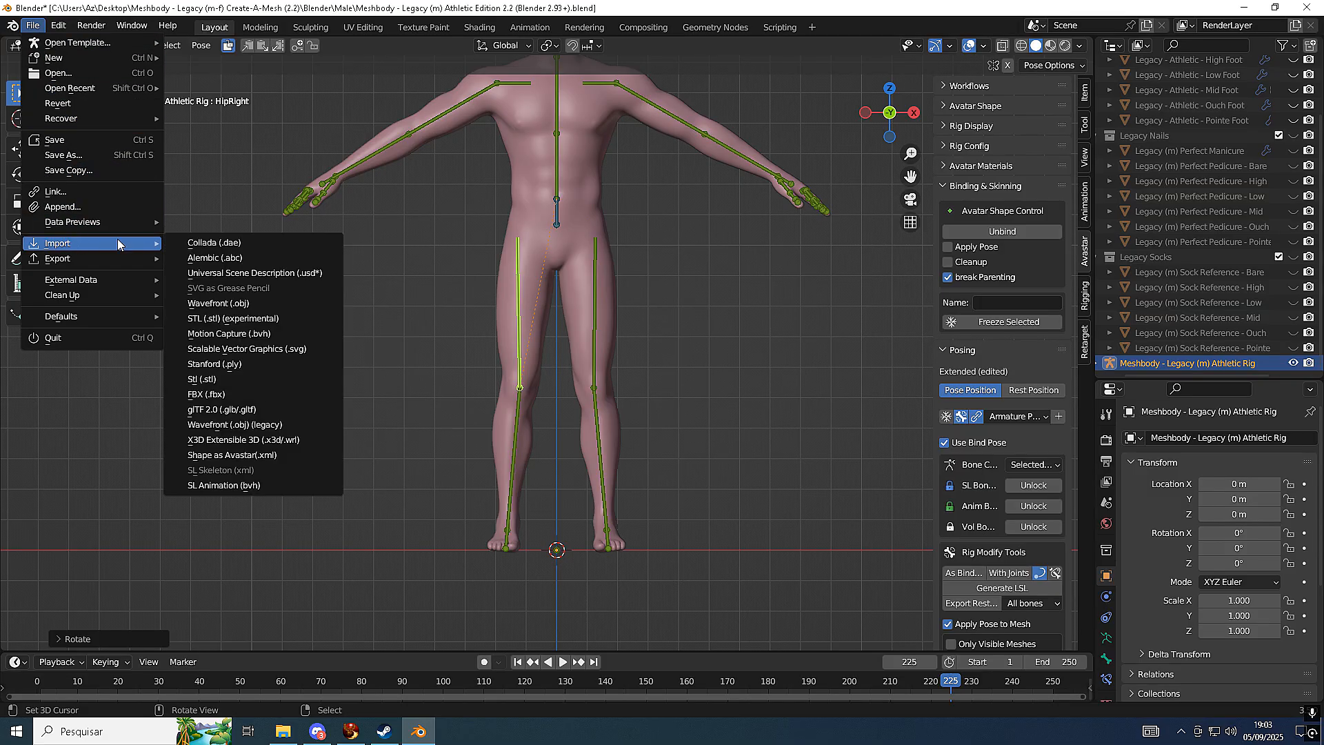
left_click(273, 304)
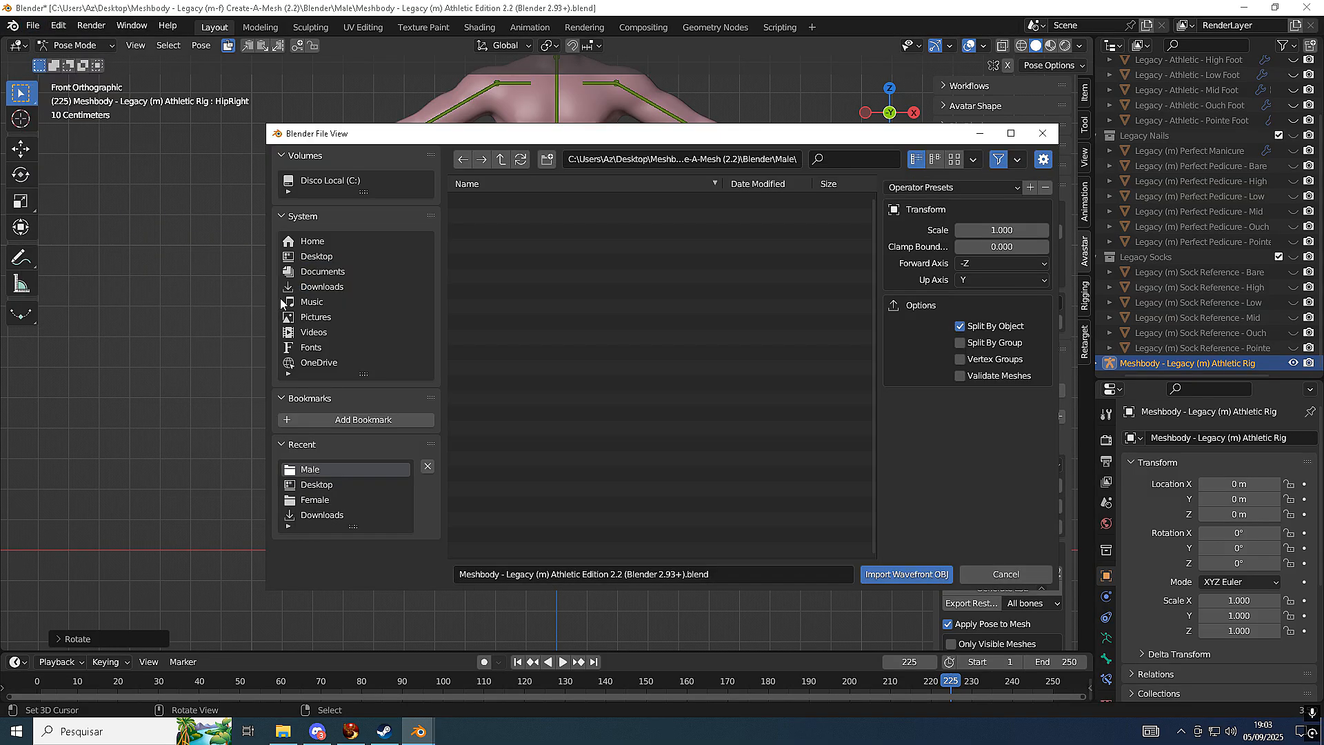
left_click(329, 287)
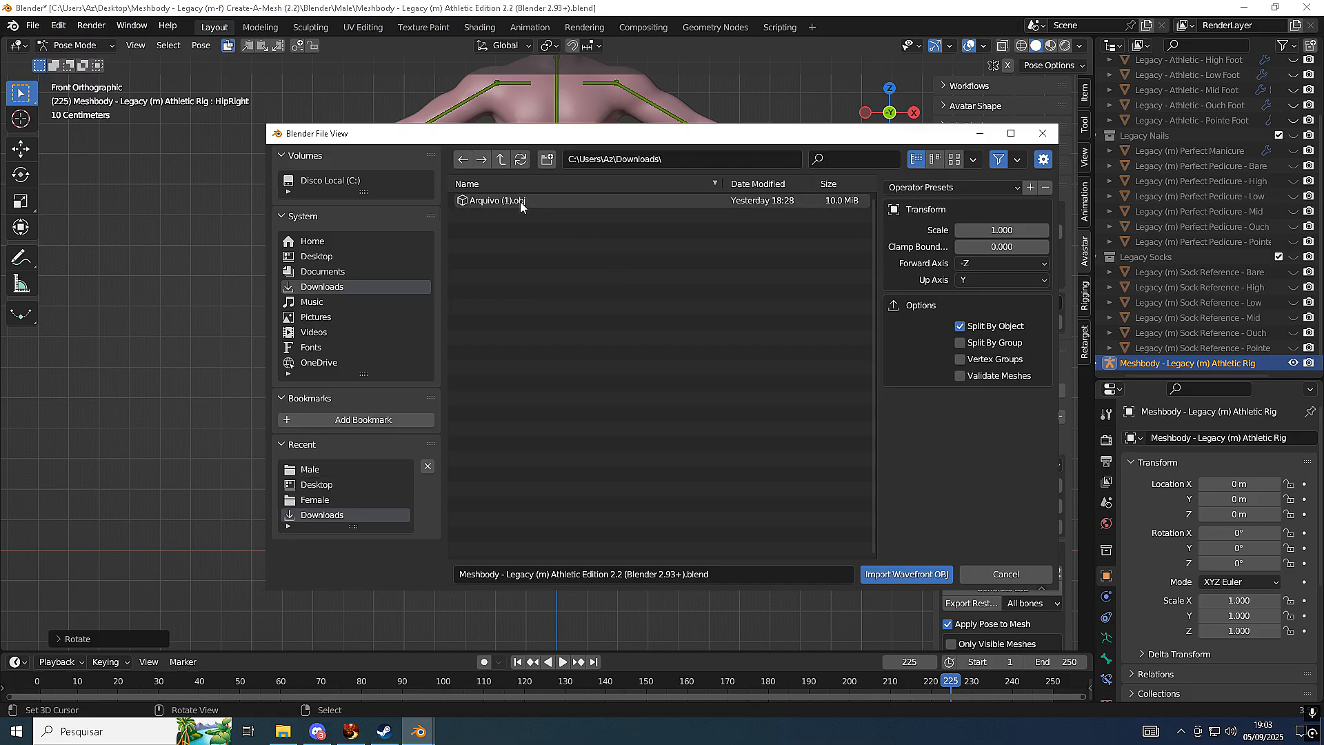
left_click(322, 258)
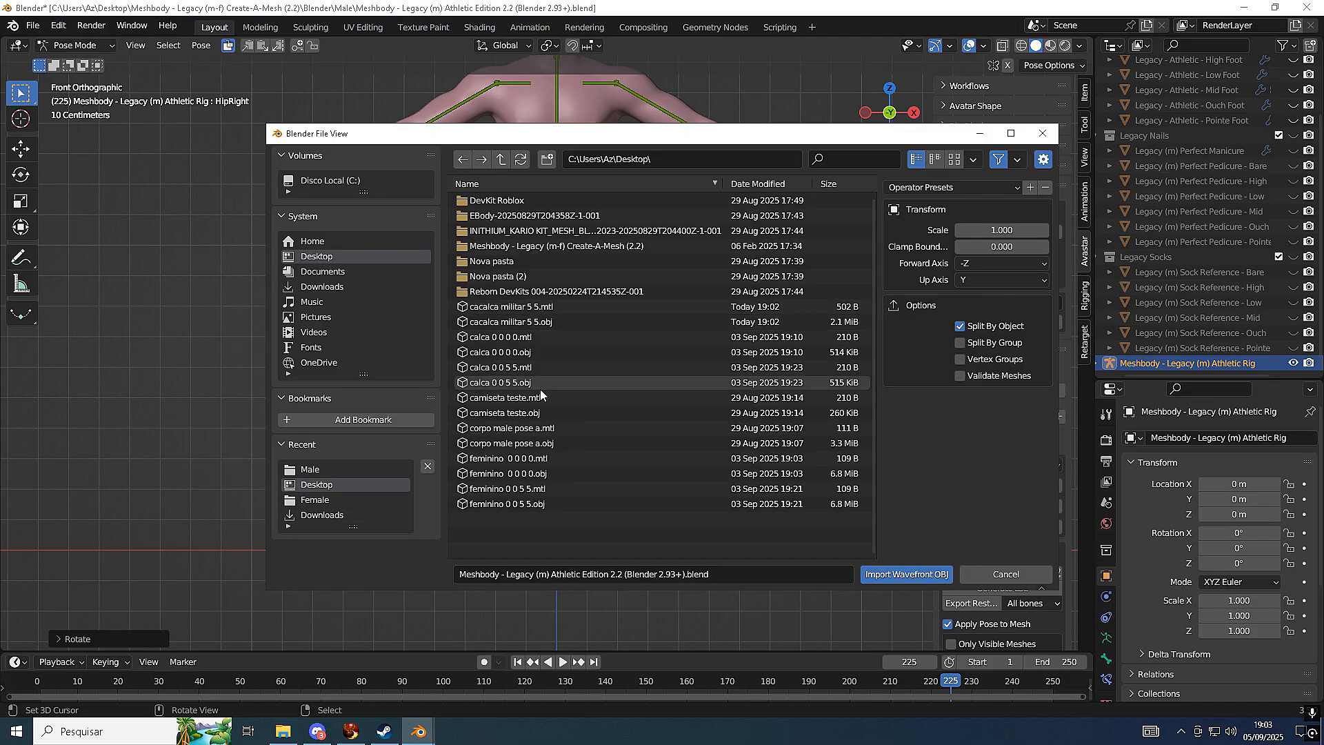
left_click(538, 322)
left_click(905, 575)
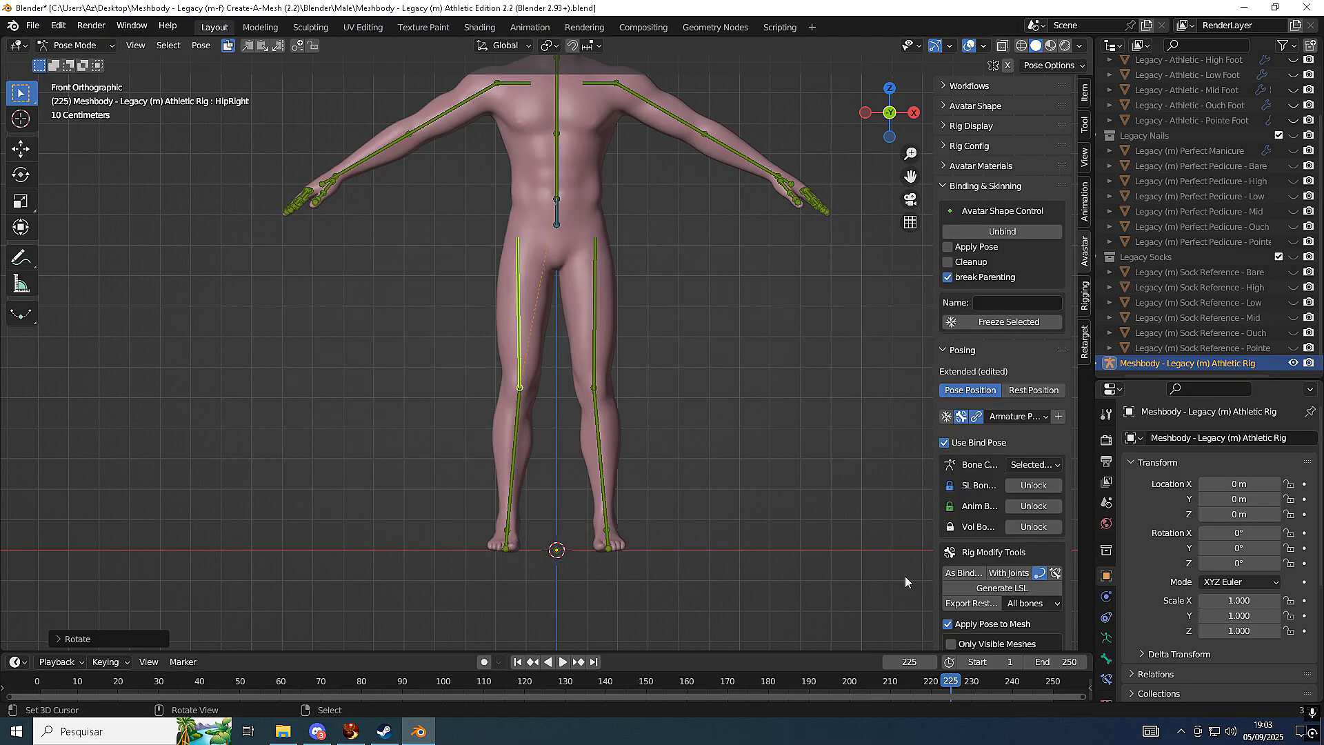
Scale the oversized imported trousers down uniformly in several passes to about 0.002
key("KP_1")
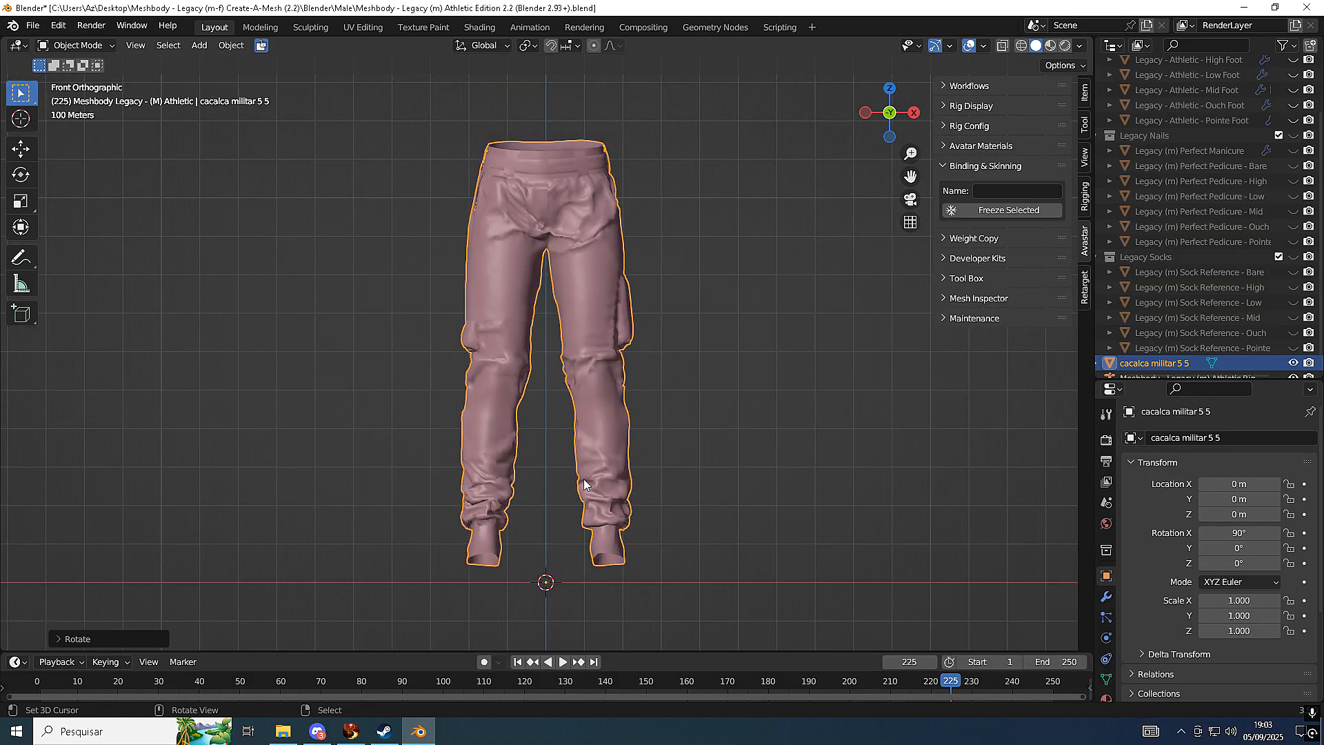
scroll(583, 479, "down", 5)
key("s")
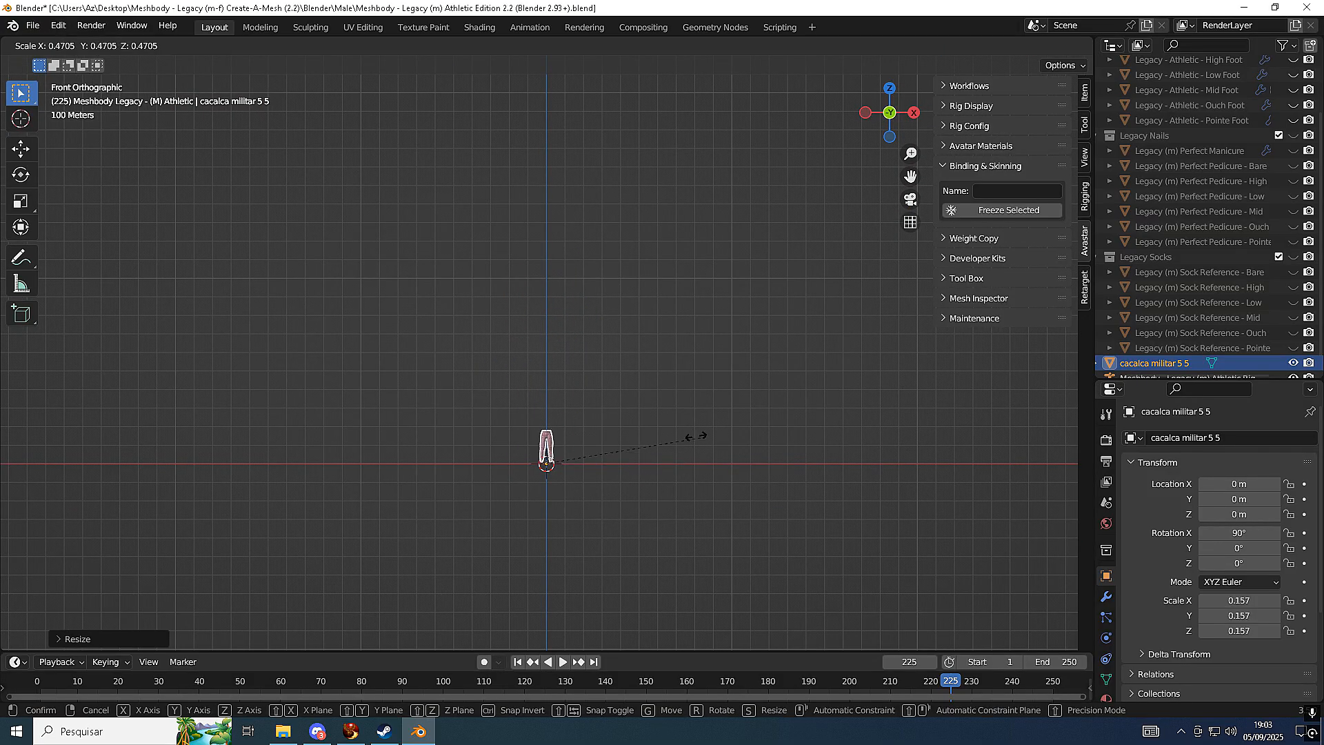
left_click(615, 441)
key("KP_Decimal")
scroll(818, 398, "down", 2)
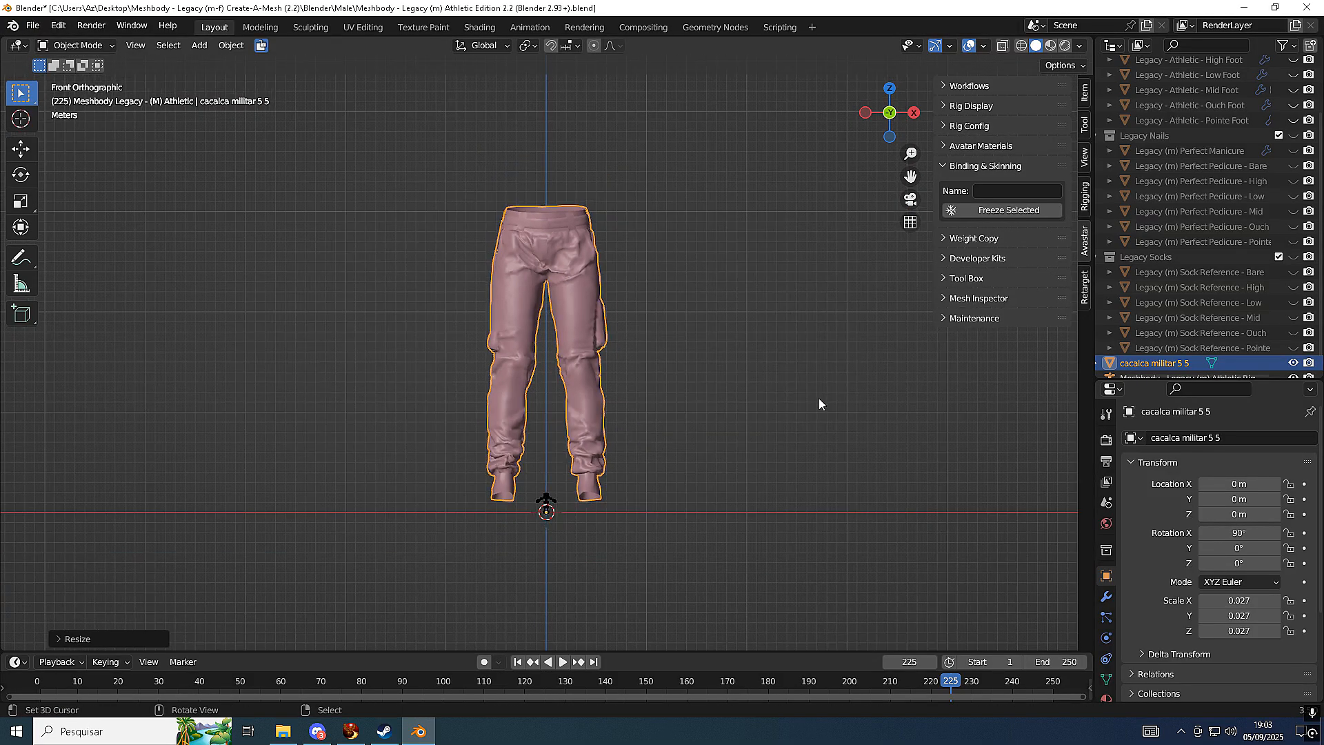
key("s")
left_click(585, 453)
key("s")
left_click(566, 486)
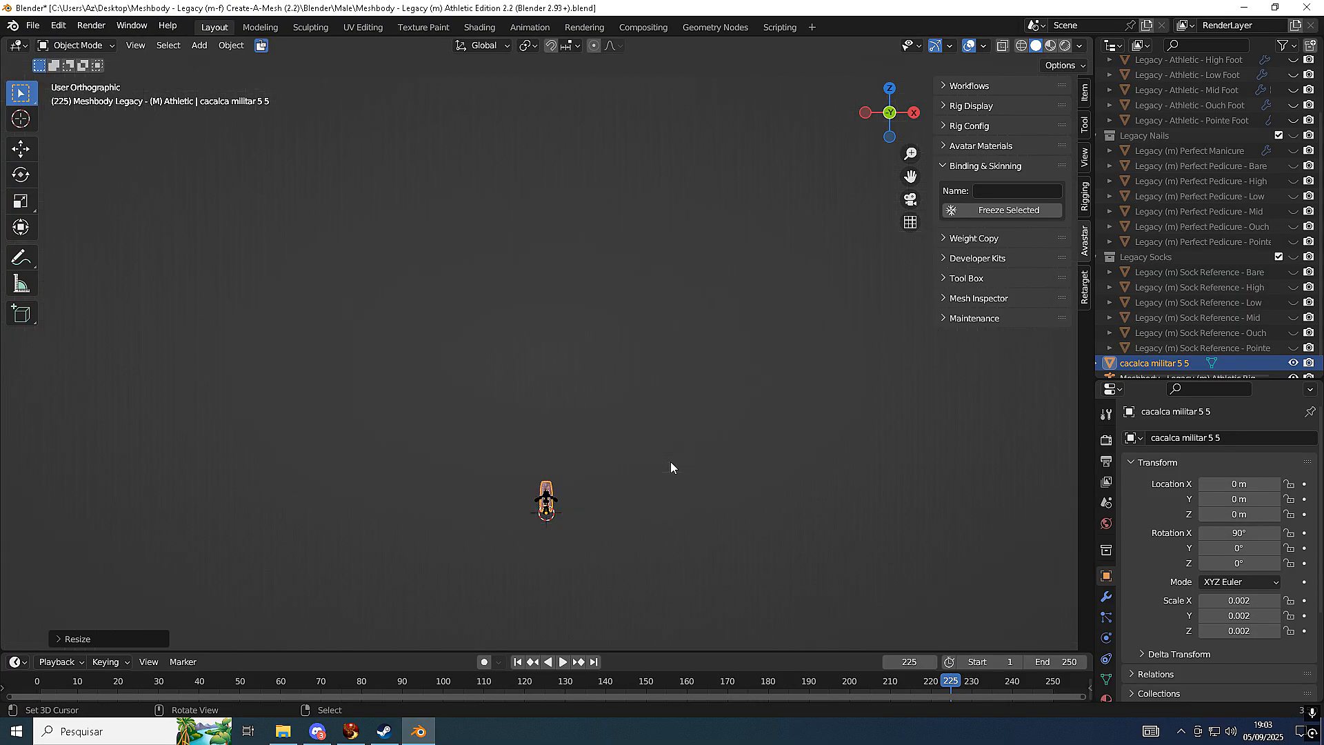
Scale the trousers down further to match the body's size, at about 0.000999
key("KP_Decimal")
key("s")
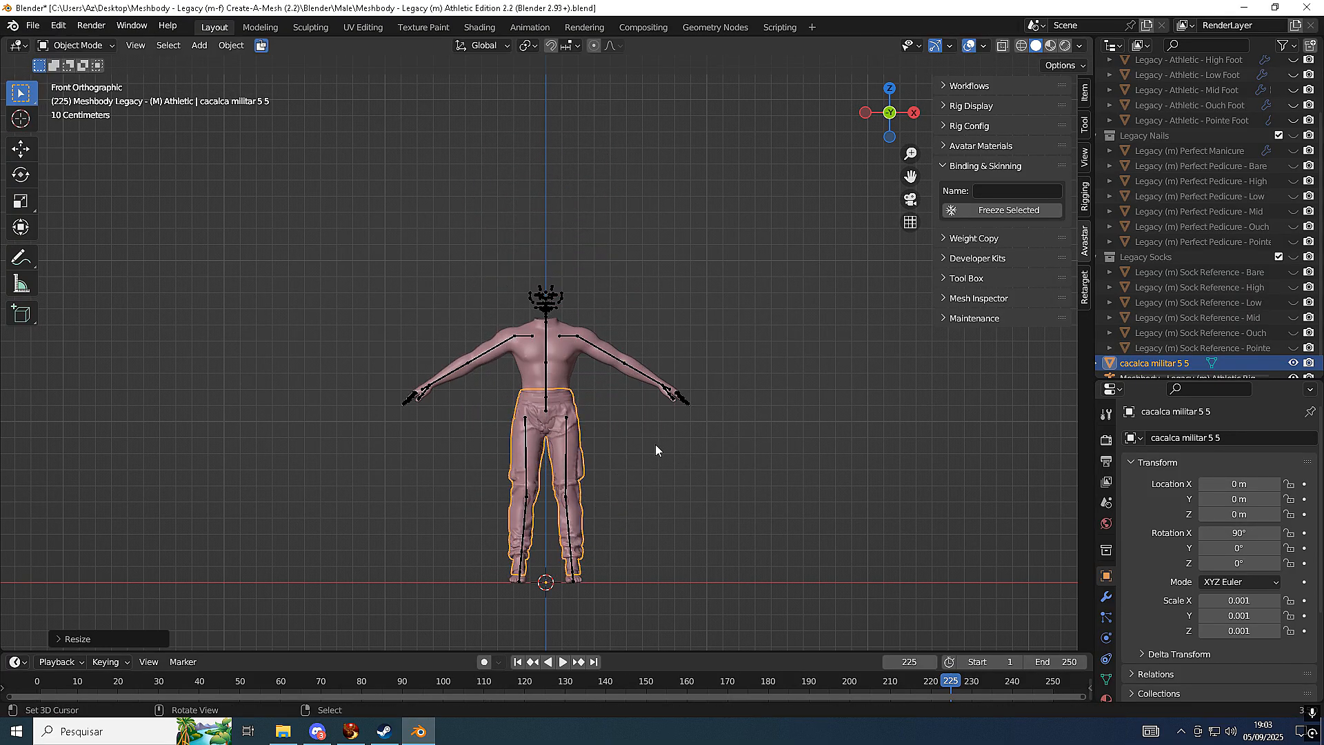
scroll(659, 444, "up", 4)
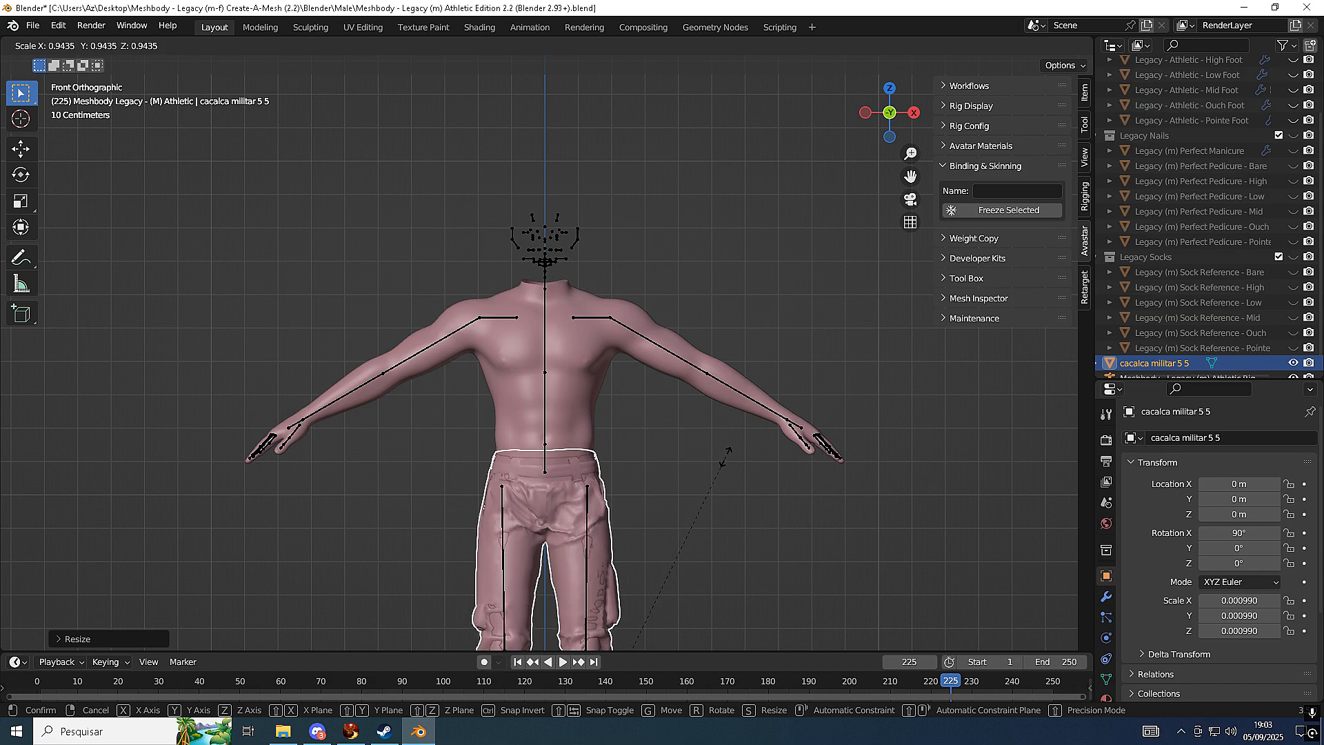
left_click(732, 460)
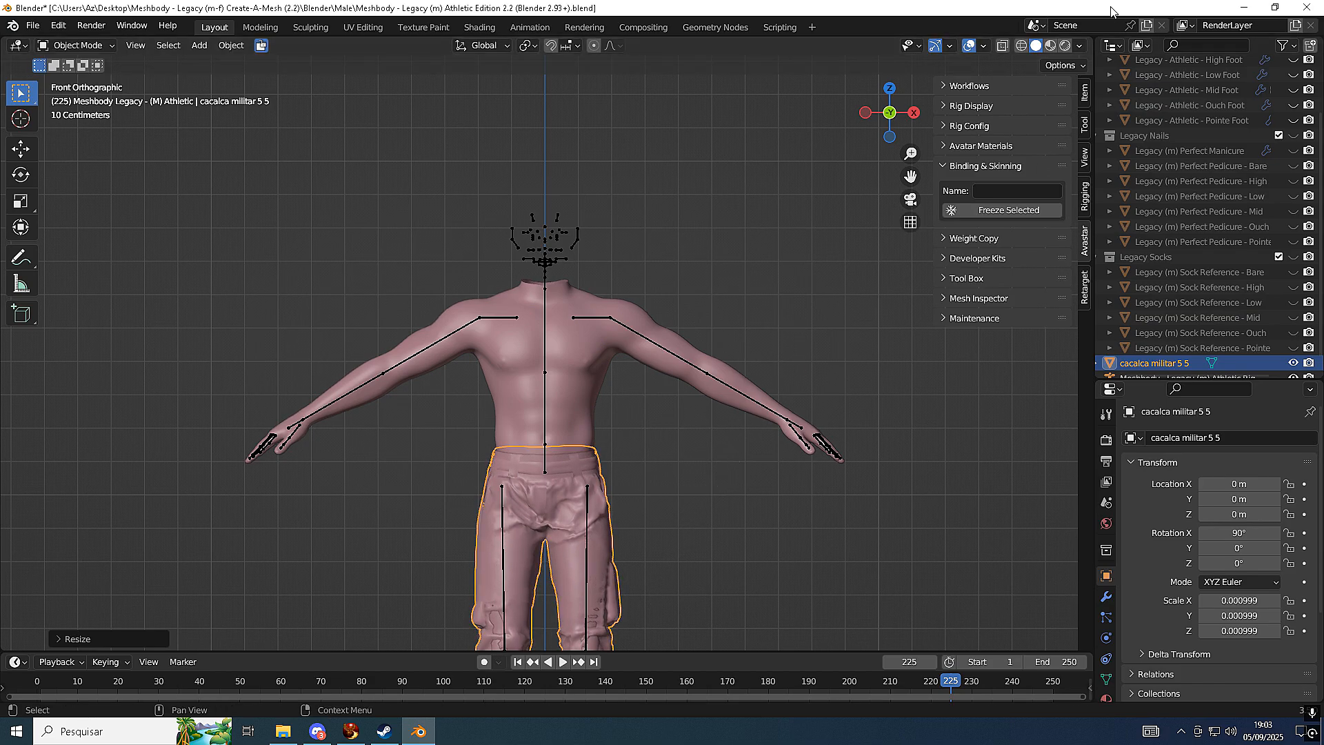
Refine the trousers' uniform scale to about 0.000993 so the waist and legs fit the body more closely
left_click(1079, 46)
left_click(1077, 238)
left_click(1077, 250)
scroll(735, 281, "up", 4)
mouse_move(753, 516)
middle_mouse_down("shift")
mouse_move(735, 282)
mouse_move(767, 337)
middle_mouse_up("shift")
key("s")
left_click(783, 276)
scroll(767, 258, "down", 2)
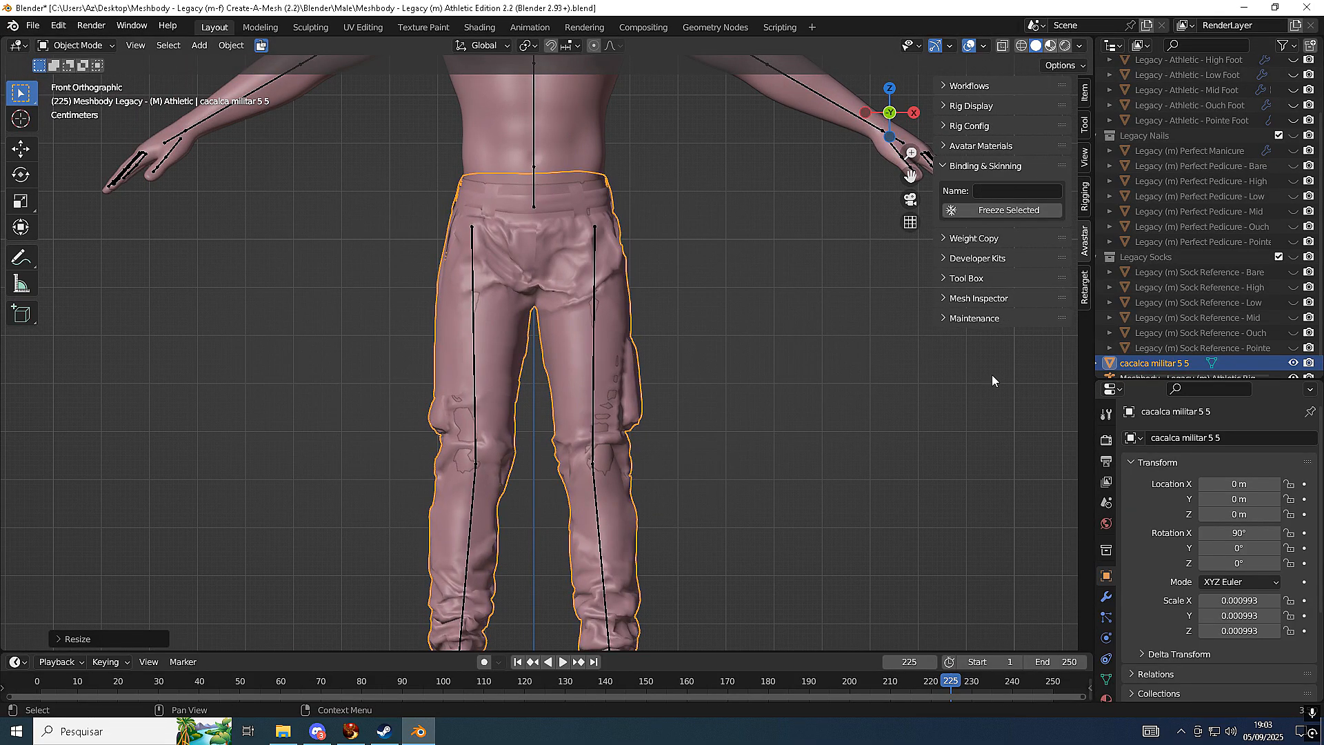
Switch the viewport to Material Preview shading and show the preview of the trousers' FABRIC_1_FRONT_1458 material
left_click(1050, 45)
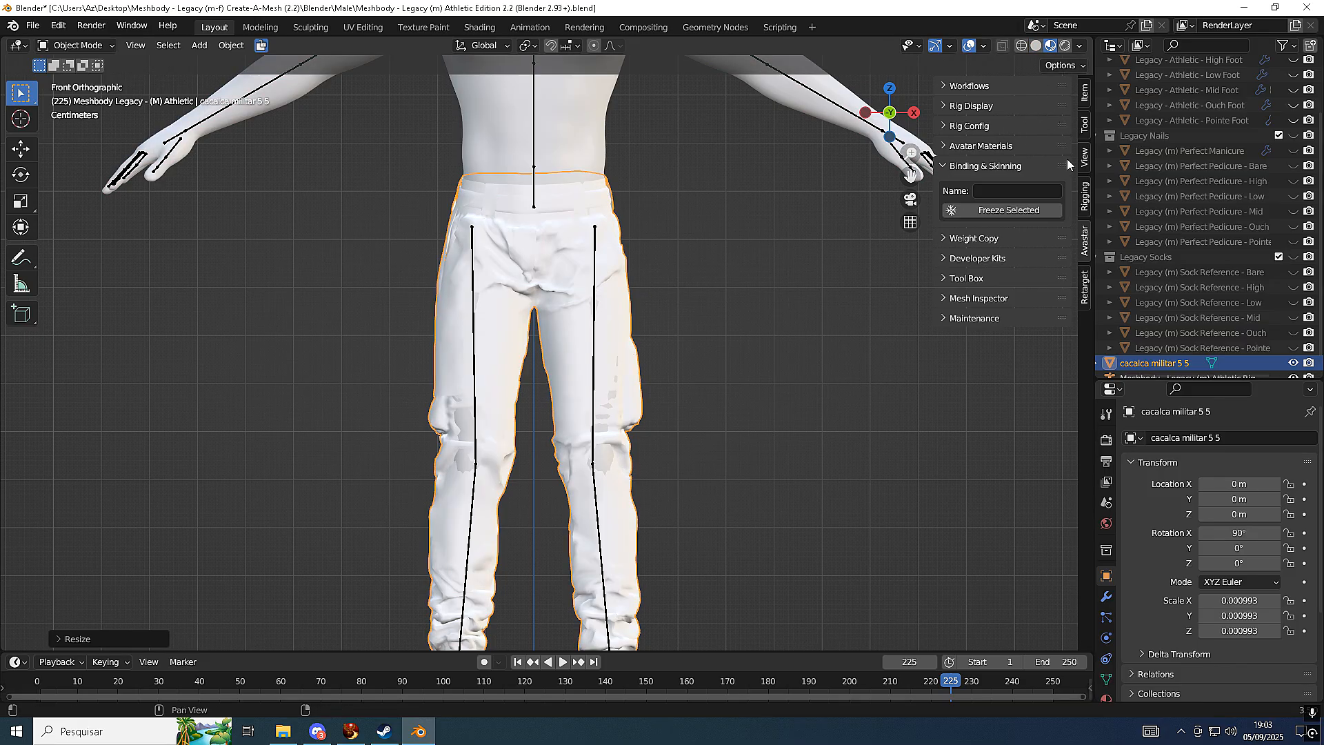
scroll(1106, 655, "down", 1)
left_click(1106, 672)
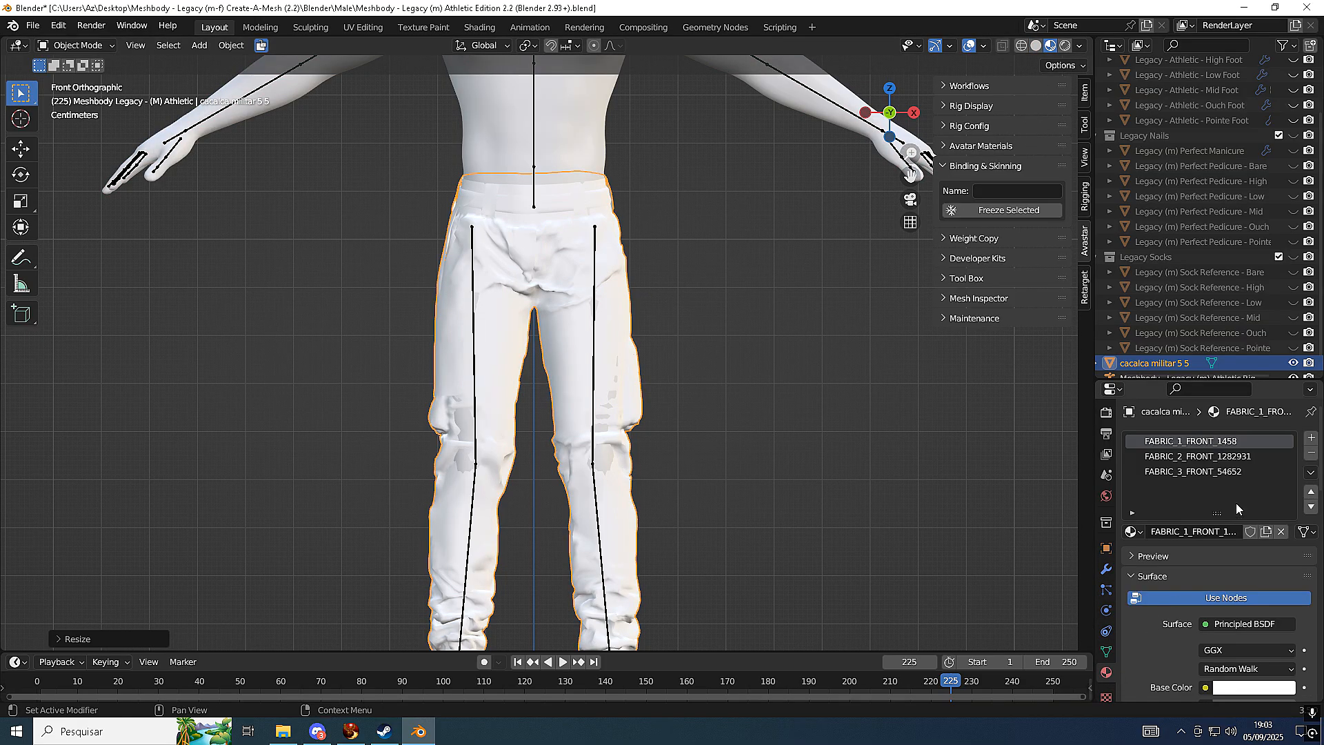
left_click(1249, 688)
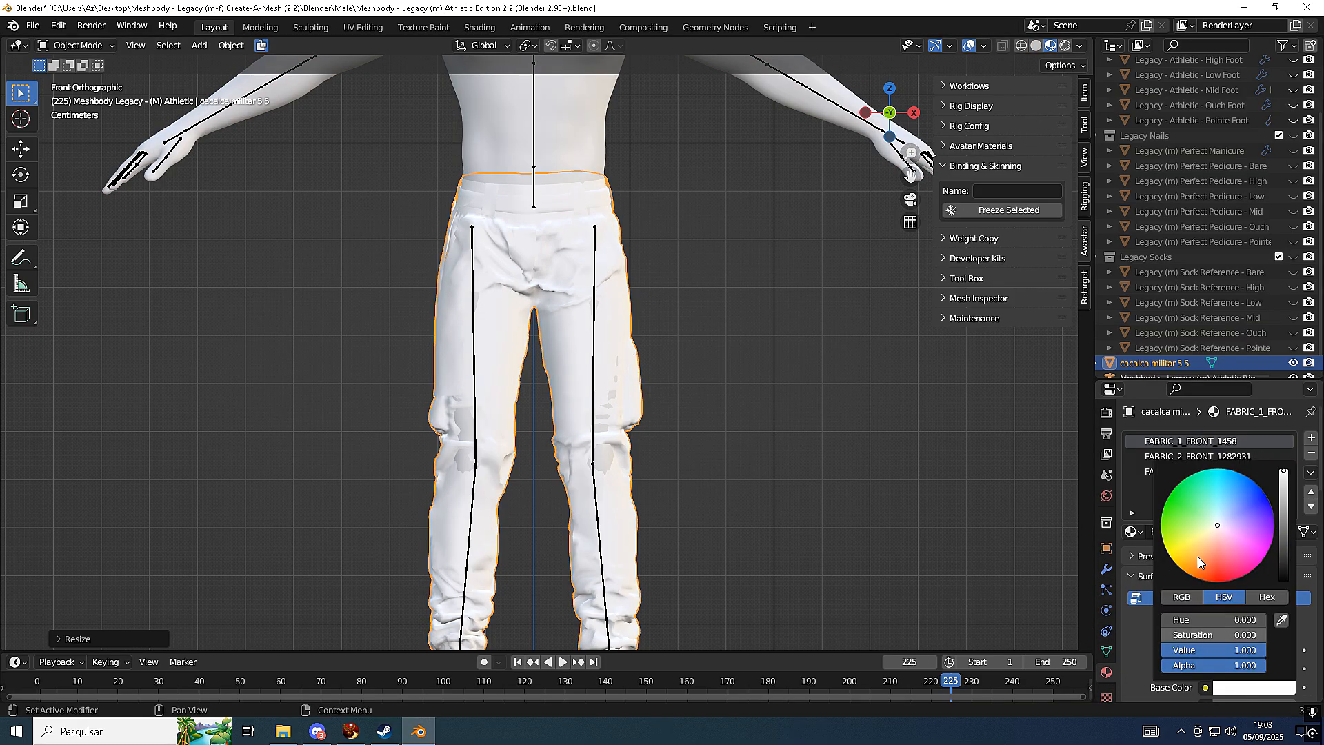
left_click(1198, 556)
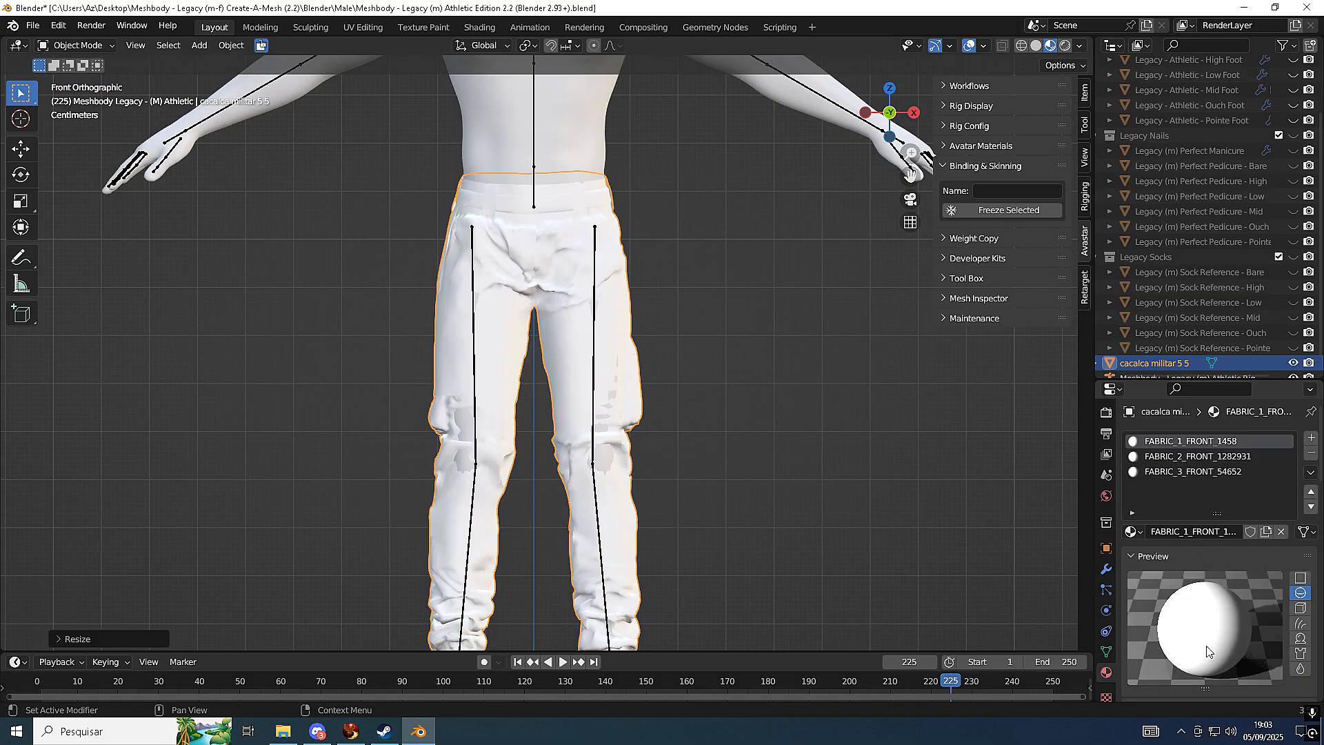
Set the base colour of the trousers' FABRIC_2_FRONT_1282931 material to purple with hue 0.707 and saturation 0.938
scroll(1184, 455, "down", 1)
scroll(1167, 450, "up", 2)
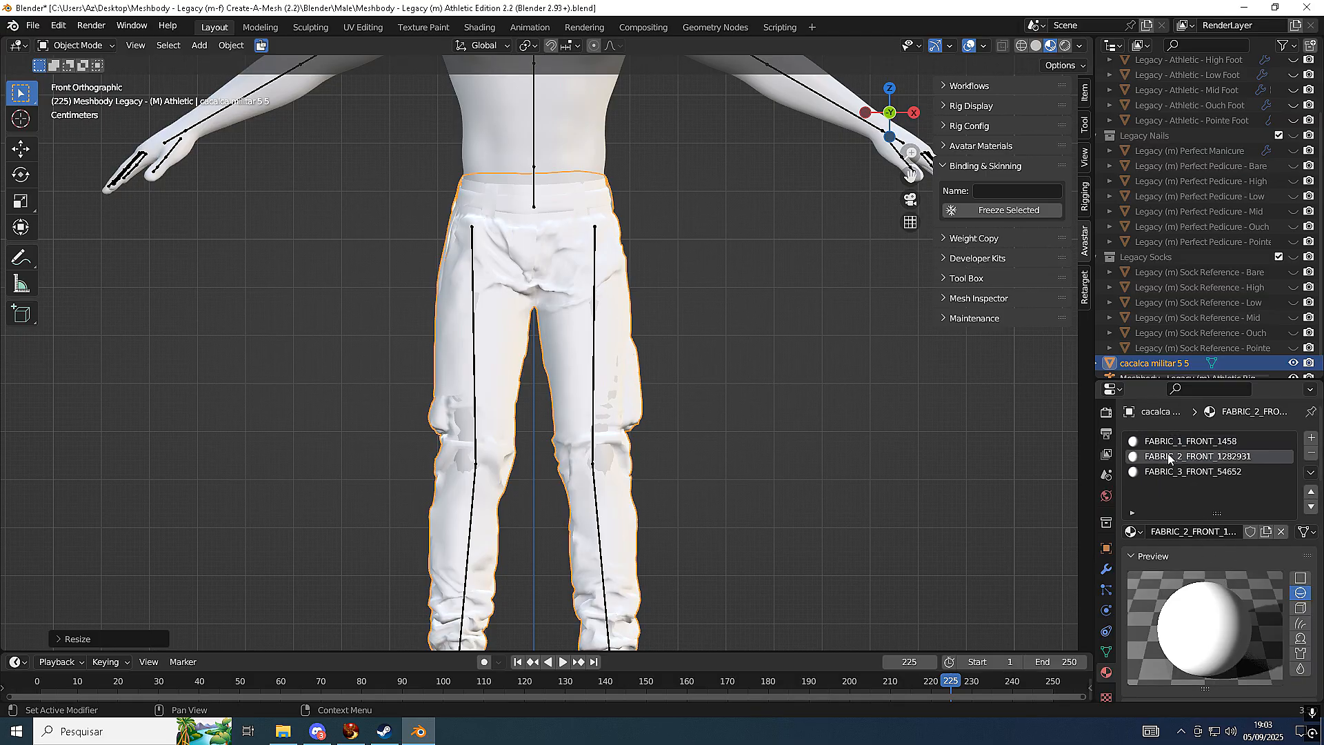
scroll(1189, 583, "down", 8)
left_click(1228, 628)
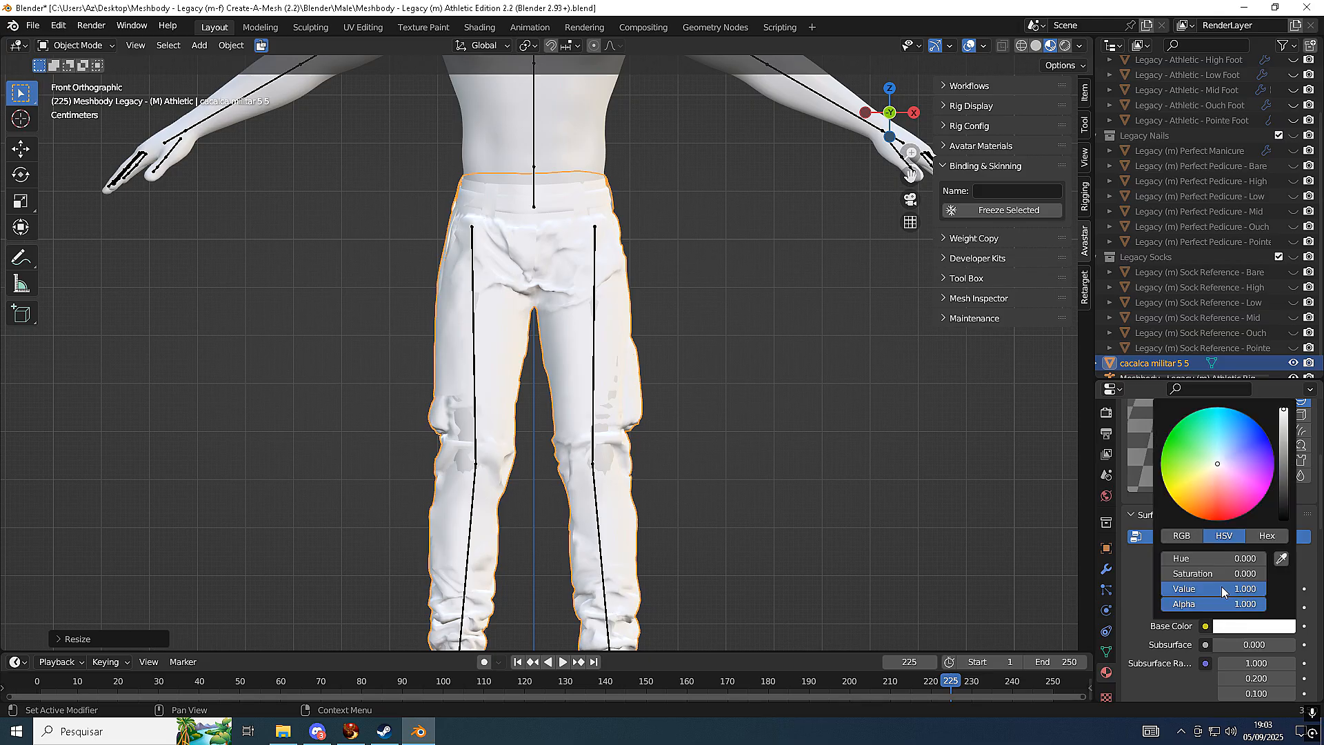
left_click(1184, 477)
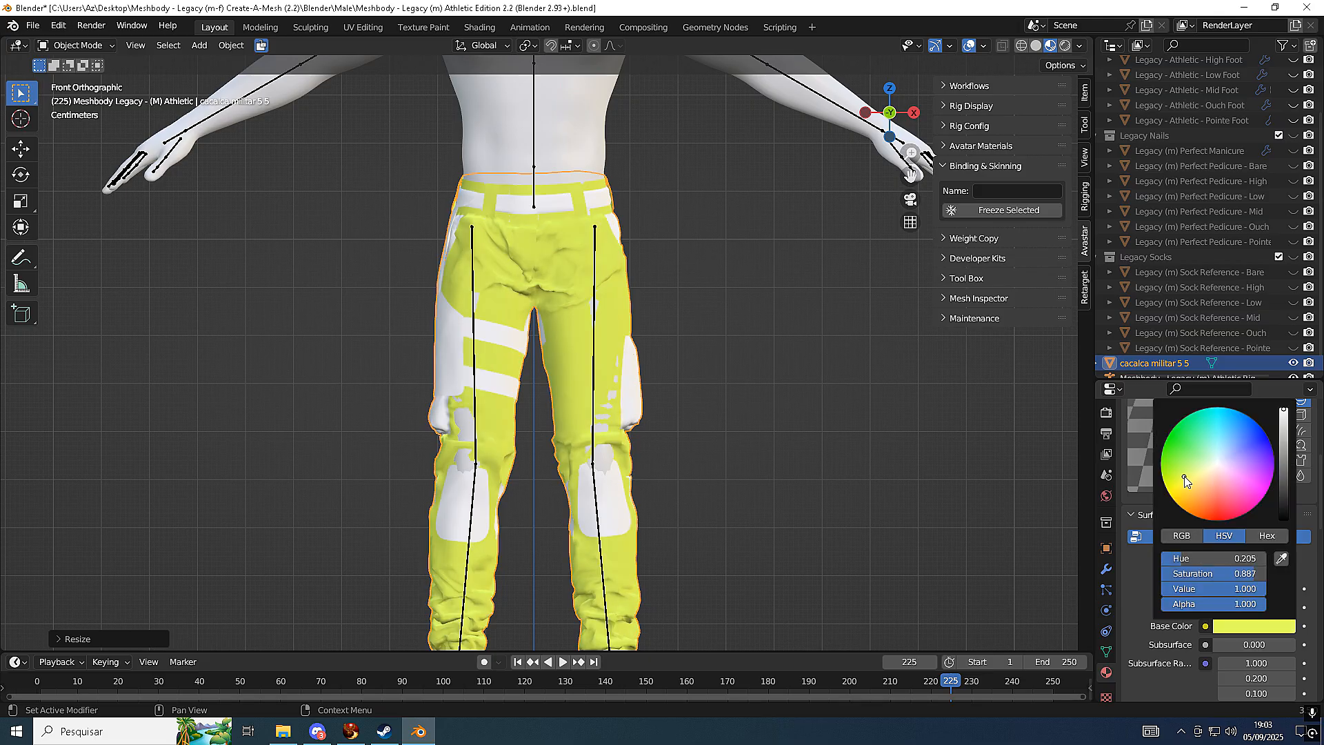
left_click(1259, 628)
left_click(1258, 483)
left_click(1259, 459)
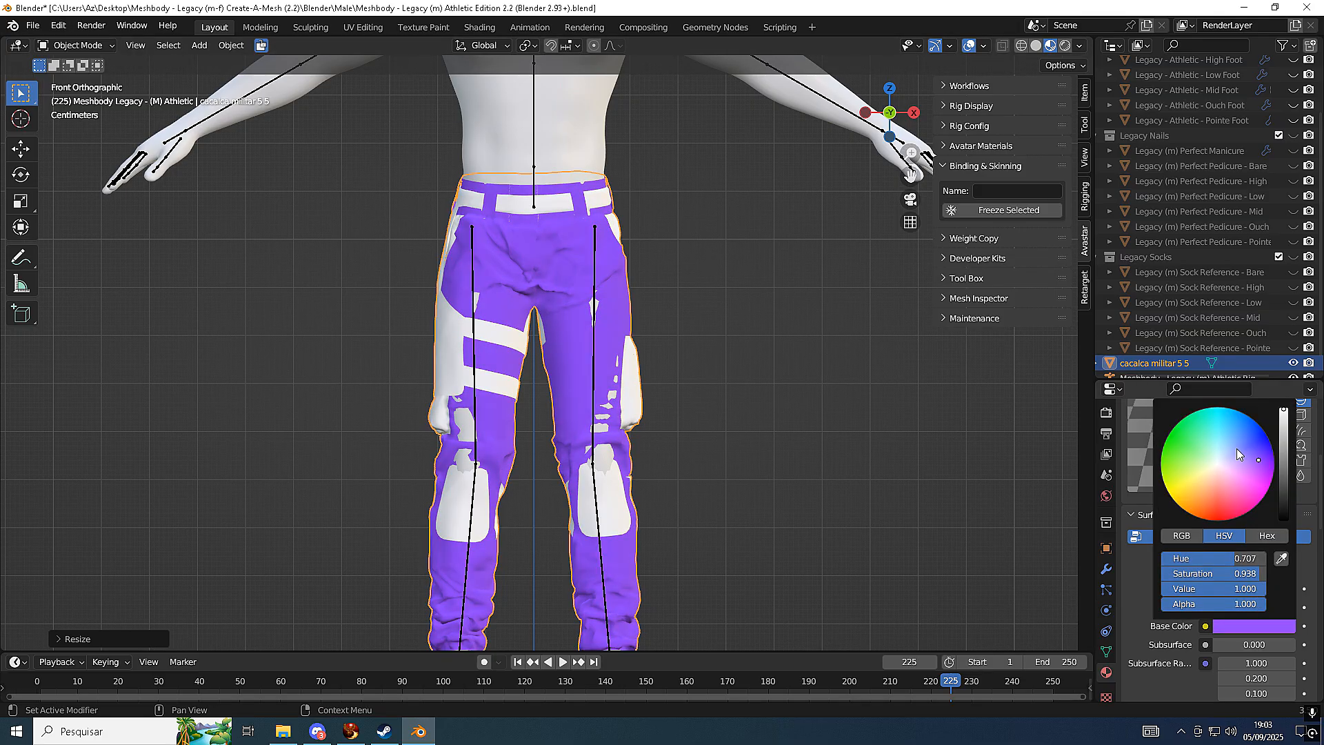
Enlarge the trousers uniformly by a factor of about 1.008 and check the fit from the side and front
middle_click_drag(709, 447, 740, 386)
key("s")
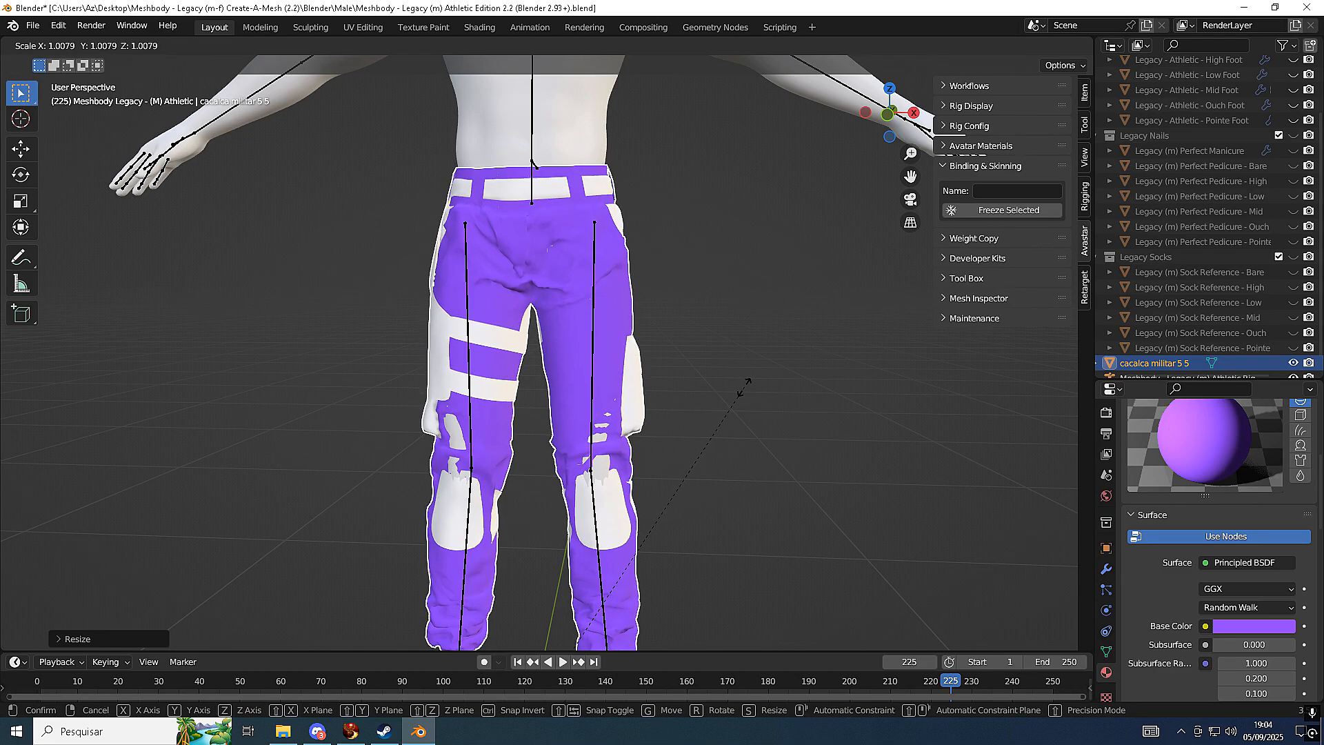
left_click(745, 392)
mouse_move(746, 393)
middle_mouse_down()
mouse_move(720, 414)
mouse_move(739, 410)
middle_mouse_up()
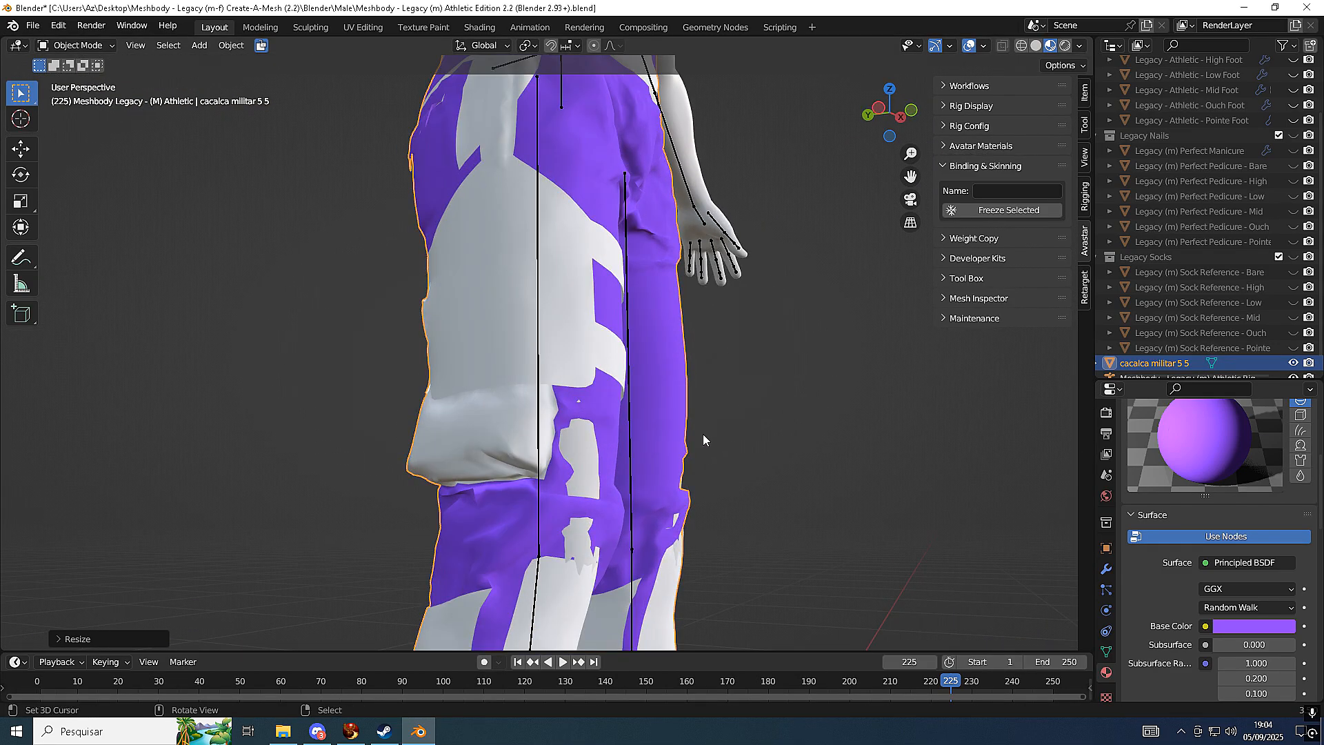
key("KP_1")
key("KP_3")
key("KP_1")
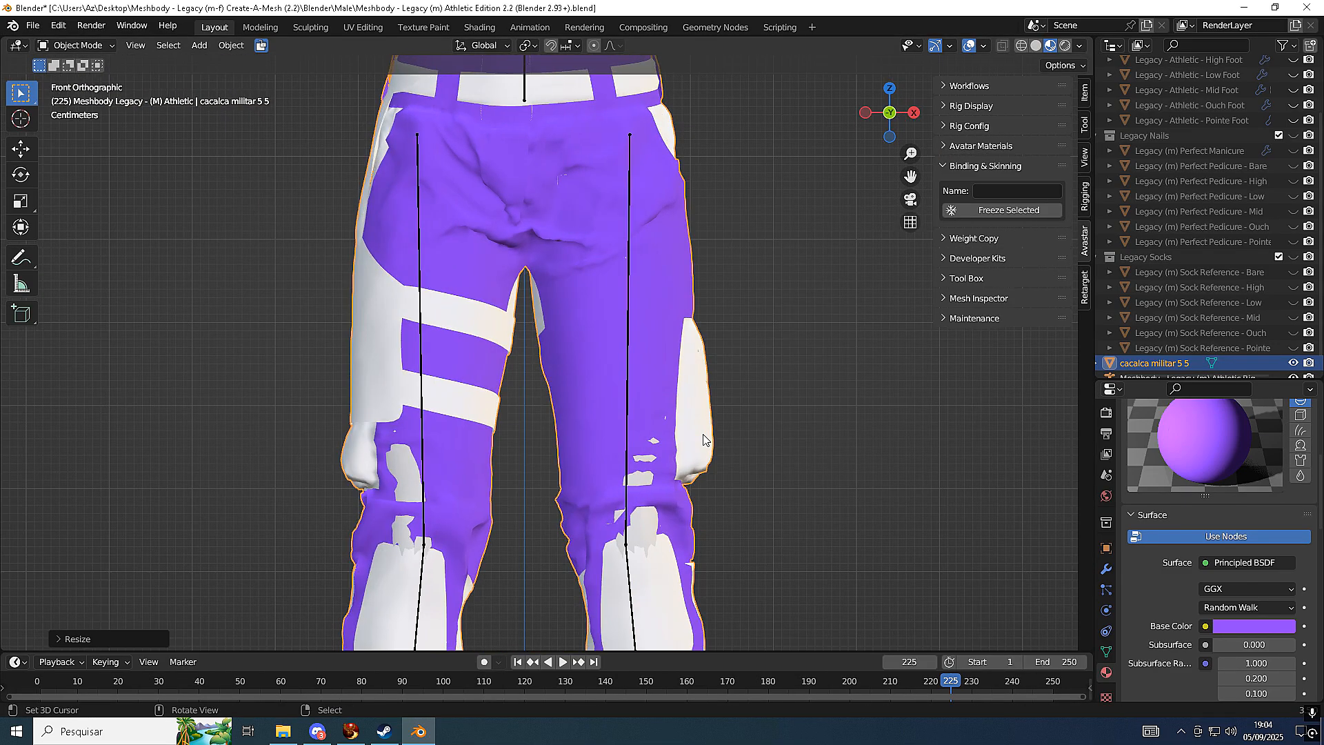
Switch to Discord to check the duvidas-e-perguntas channel for class questions, and return to Blender
left_click(317, 731)
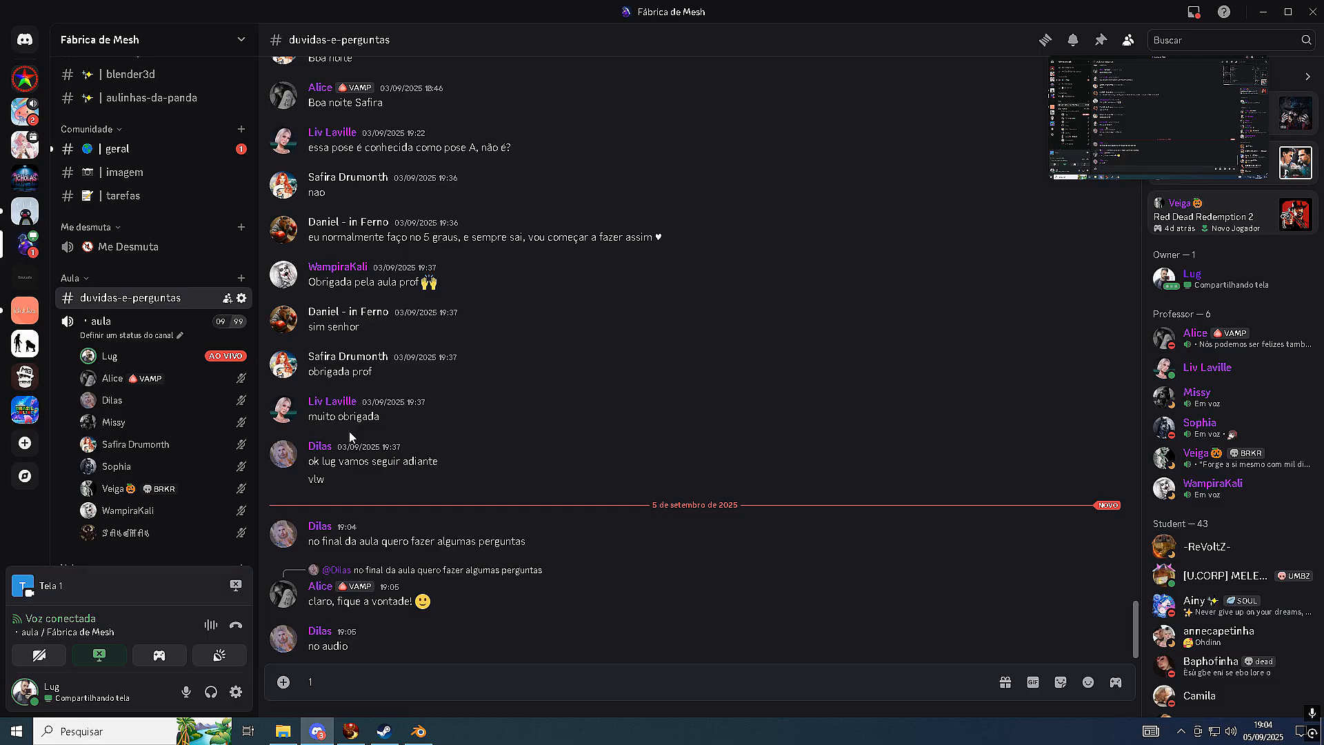
key("alt+Tab")
Inspect the trousers from behind, scale them down uniformly by a factor of about 0.993, and return to front view
scroll(376, 431, "down", 2)
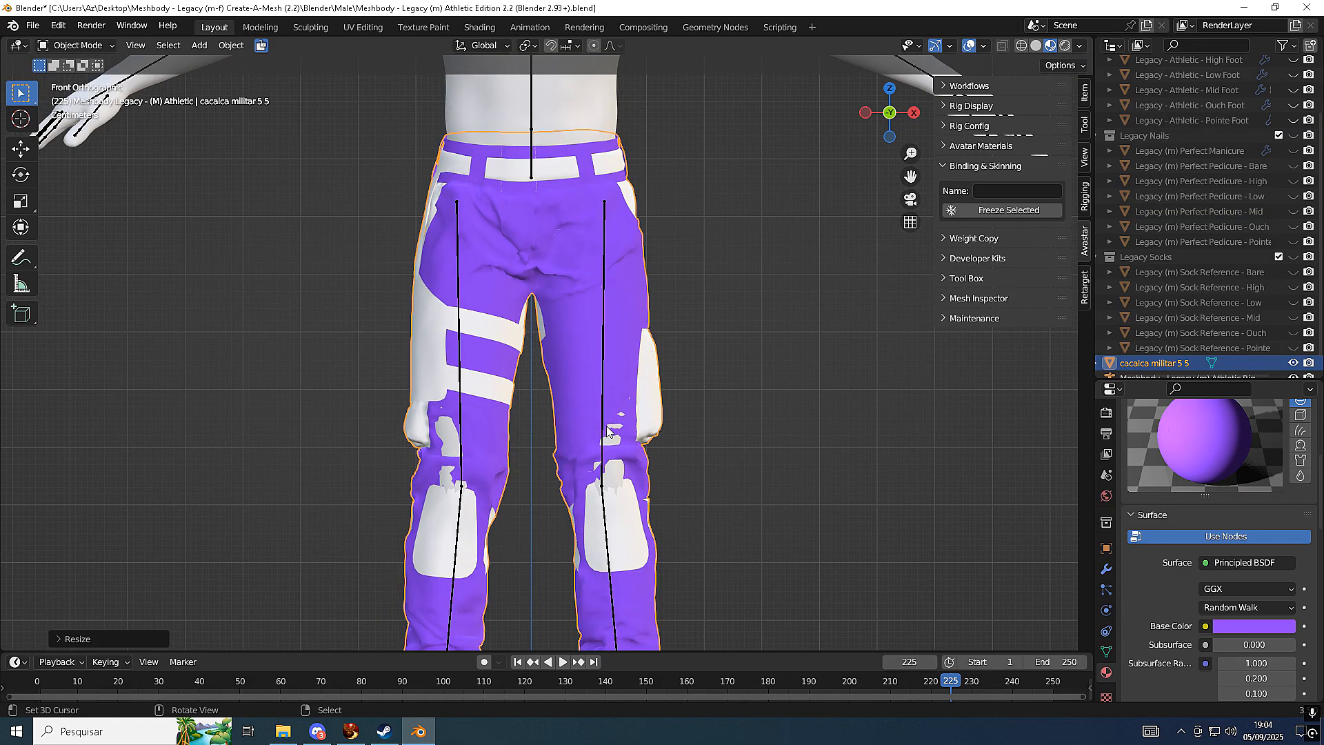
middle_click_drag(607, 431, 713, 449)
key("s")
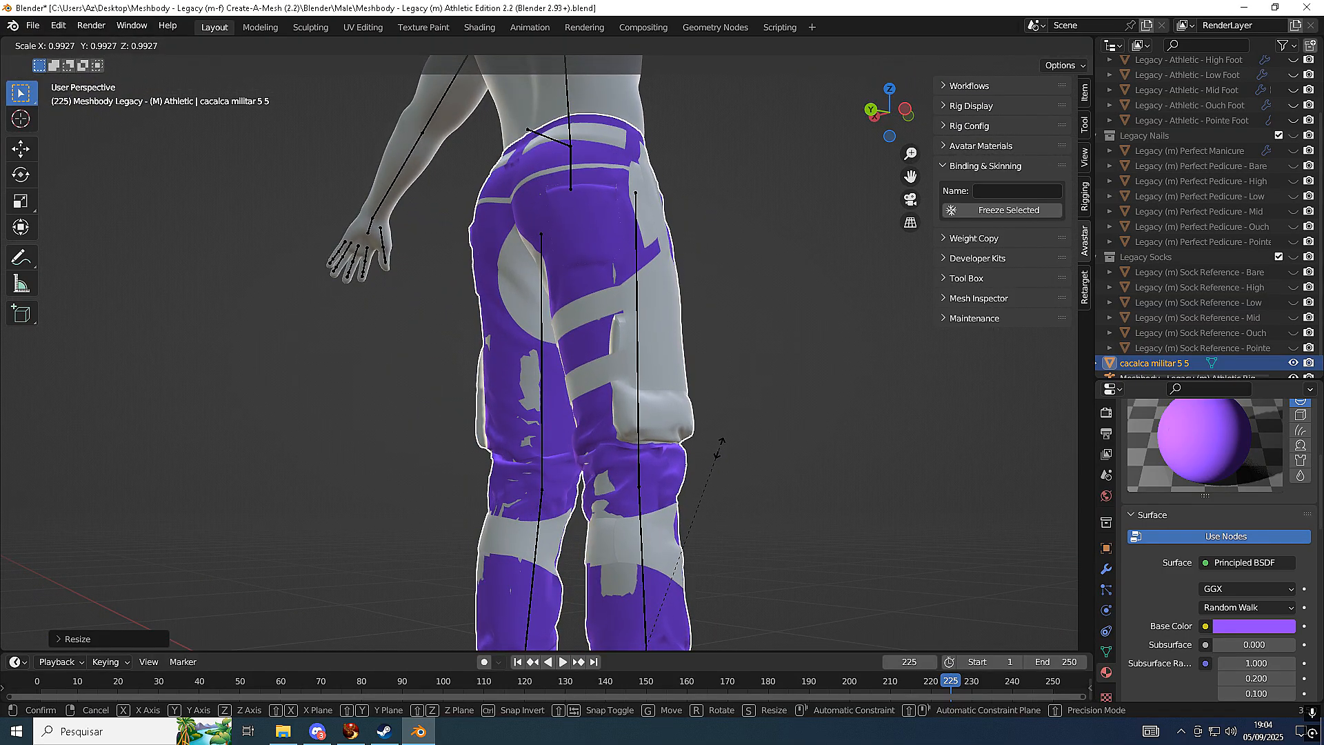
left_click(719, 447)
key("KP_1")
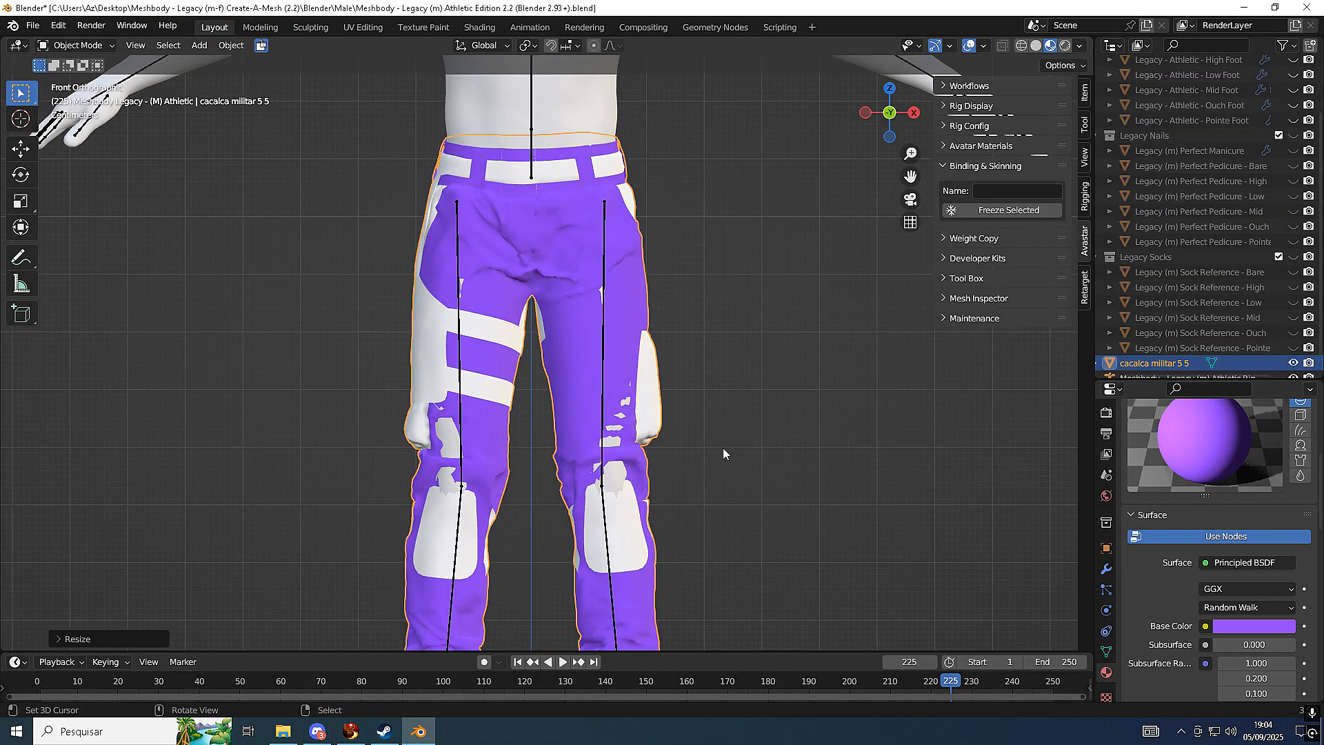
Set the base colour of the material on the trousers' thigh panel, knee pads and ankle cuffs to orange-yellow
key("KP_3")
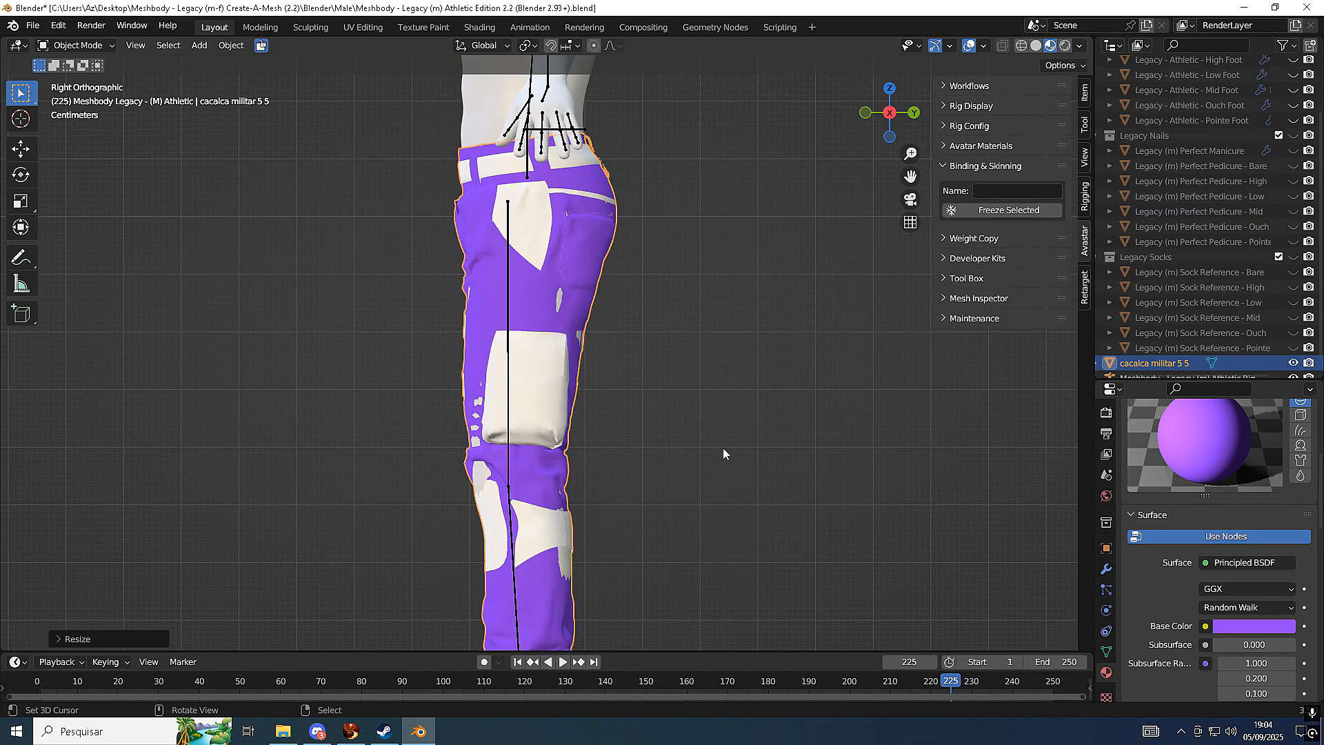
key("KP_1")
middle_click_drag(723, 454, 669, 427)
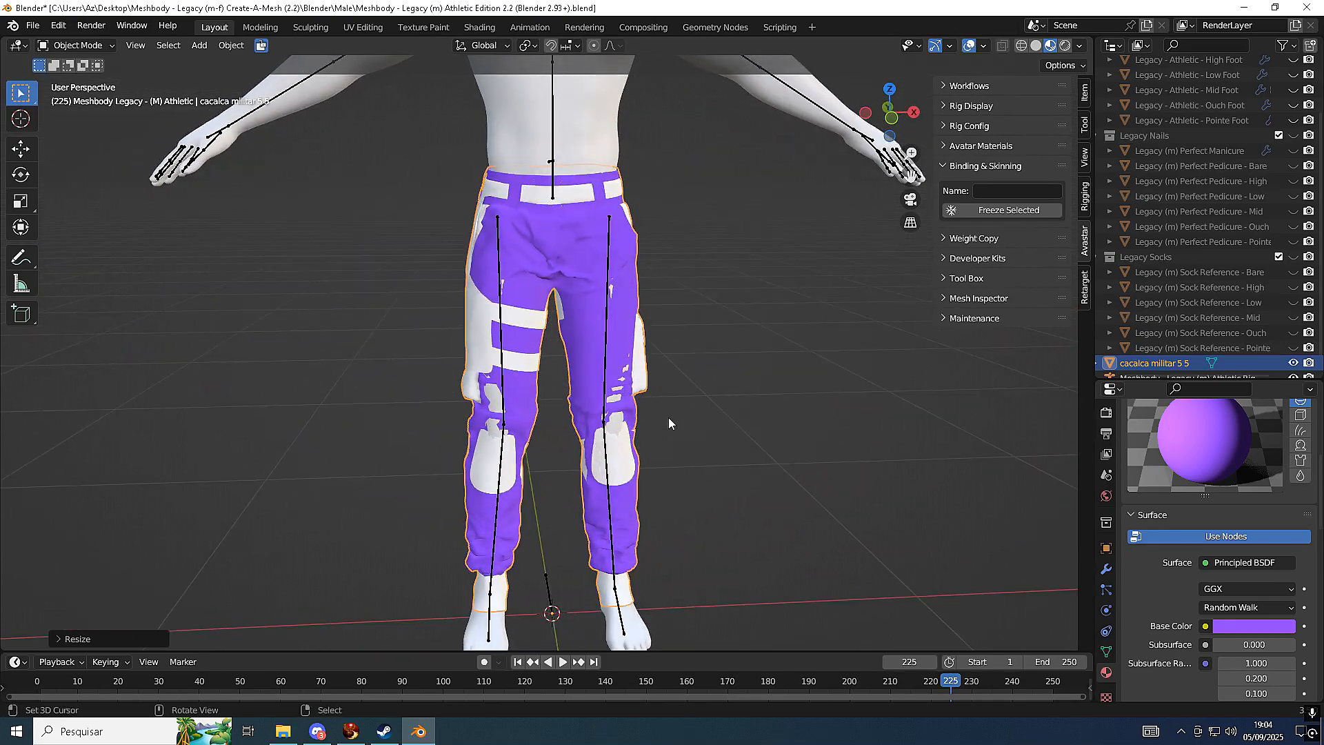
scroll(1178, 475, "down", 6)
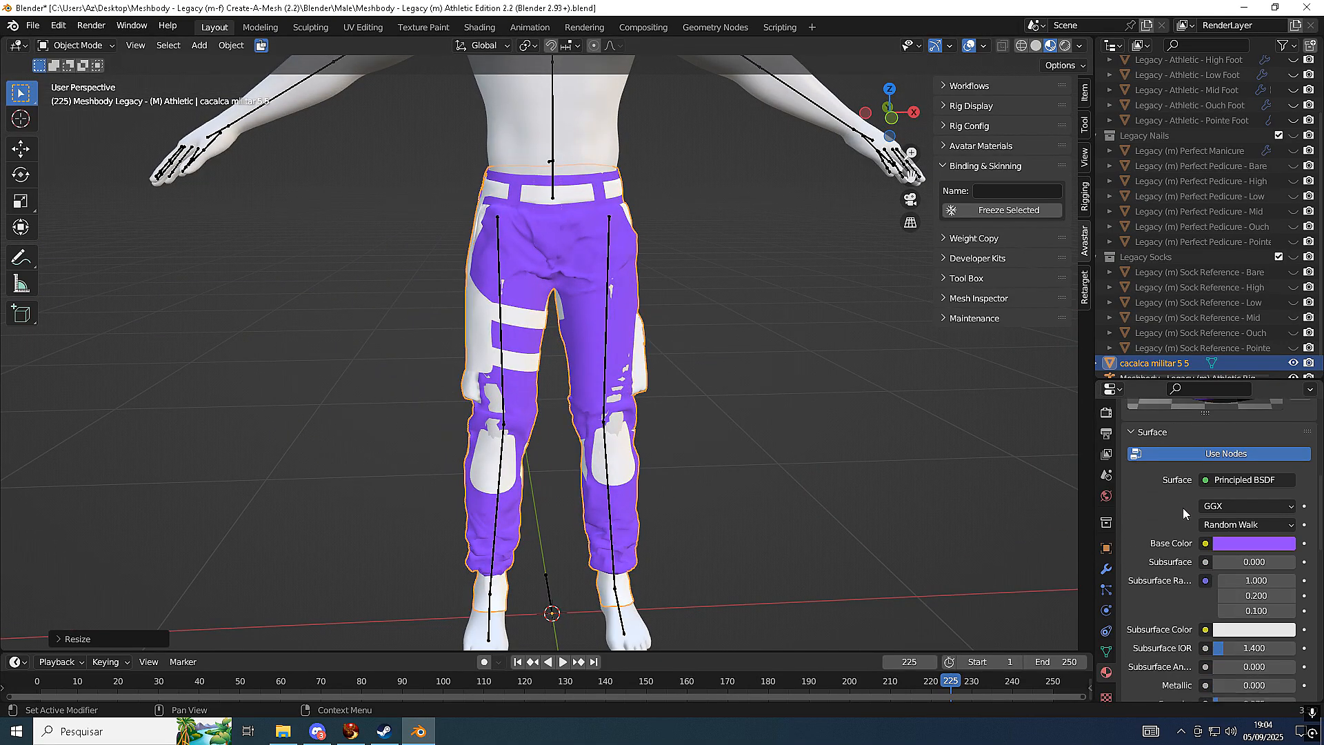
scroll(1200, 529, "up", 10)
left_click(1164, 445)
scroll(1186, 574, "down", 5)
left_click(1253, 597)
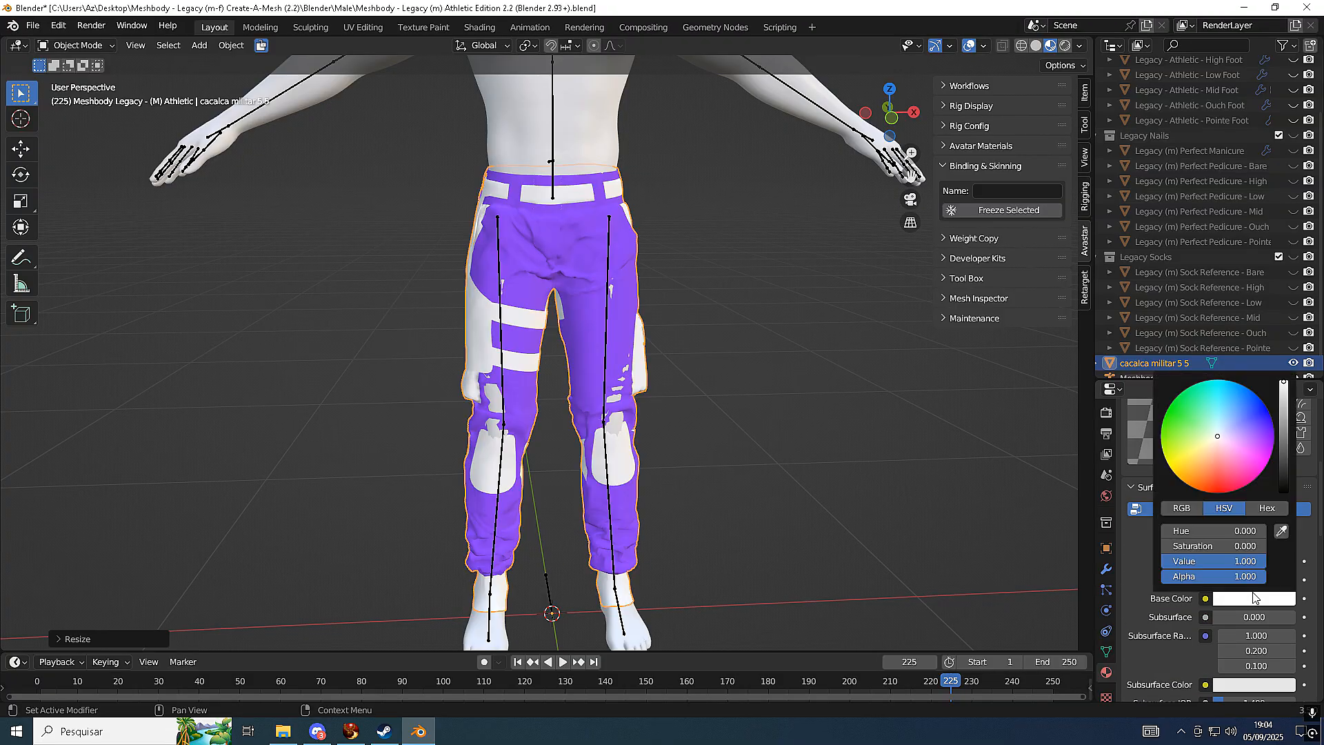
left_click(1190, 490)
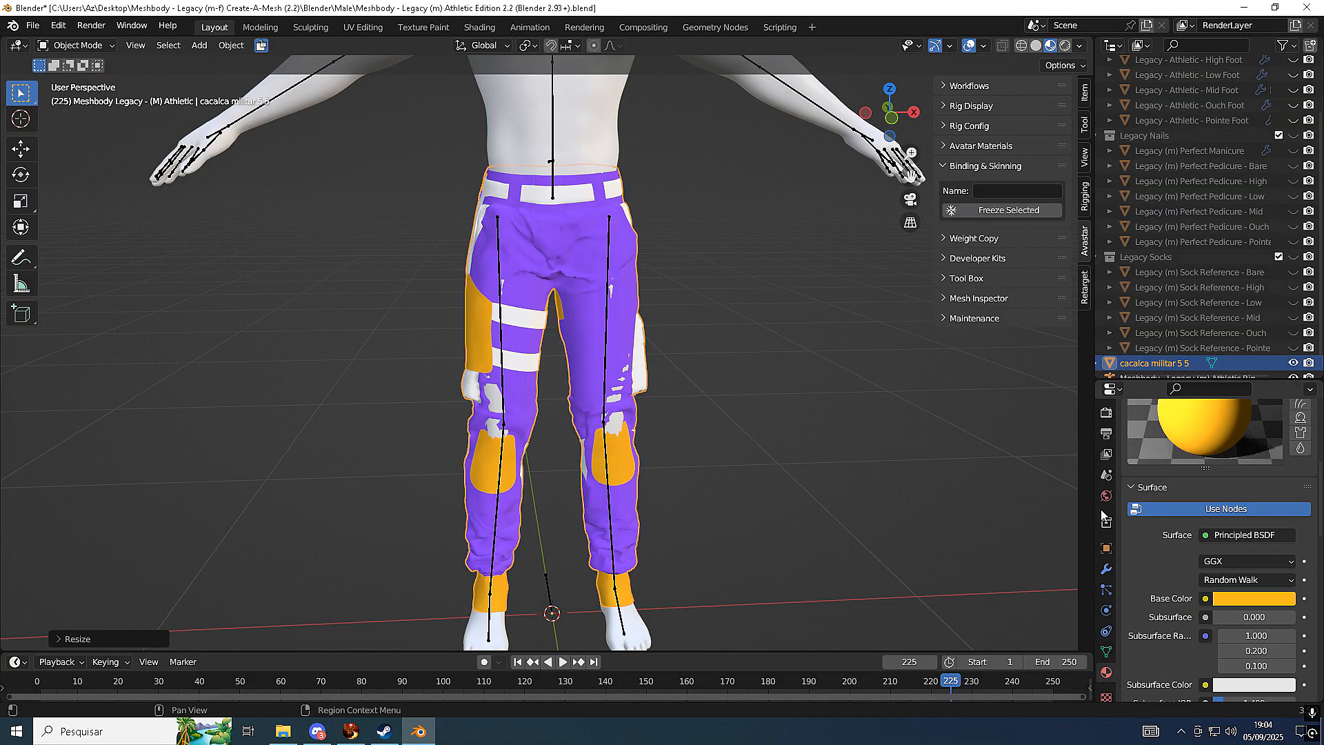
Set the base colour of the FABRIC_3_FRONT material on the belt, leg straps and cargo pockets to bright green
scroll(1196, 502, "down", 12)
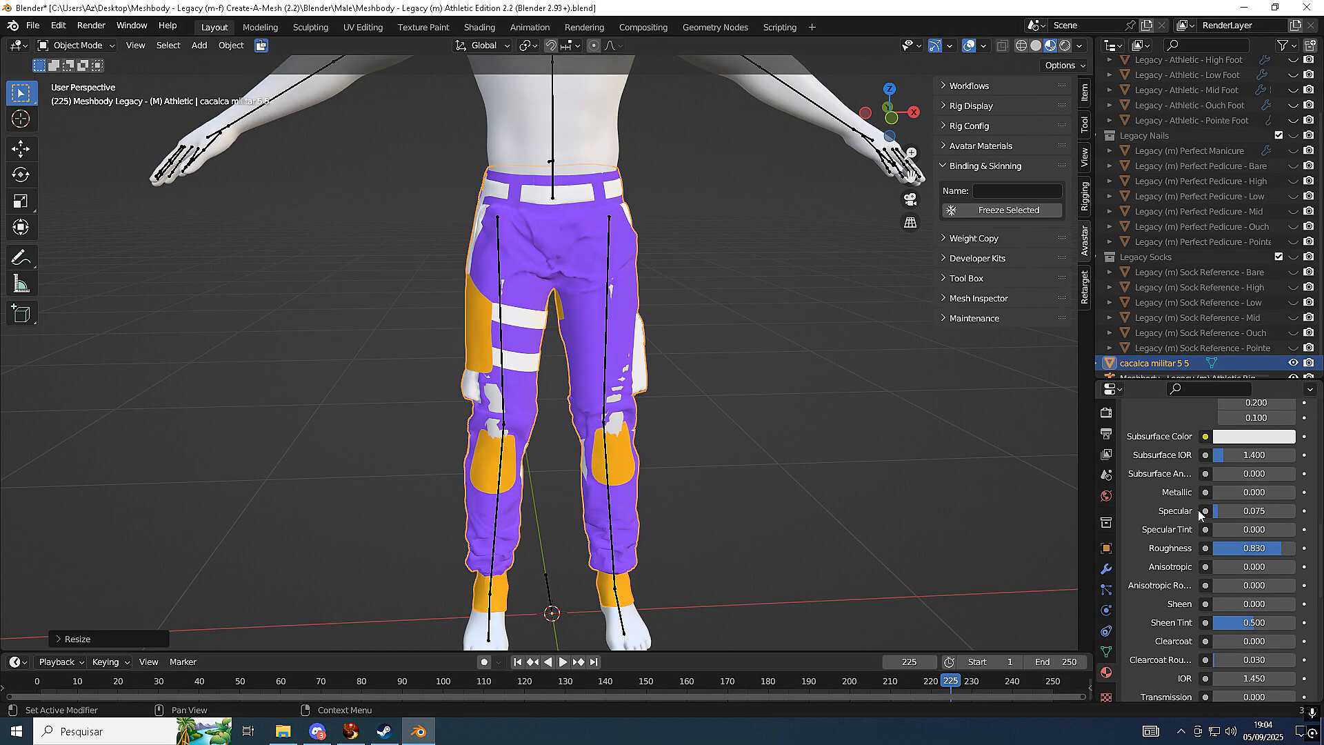
scroll(1198, 511, "up", 15)
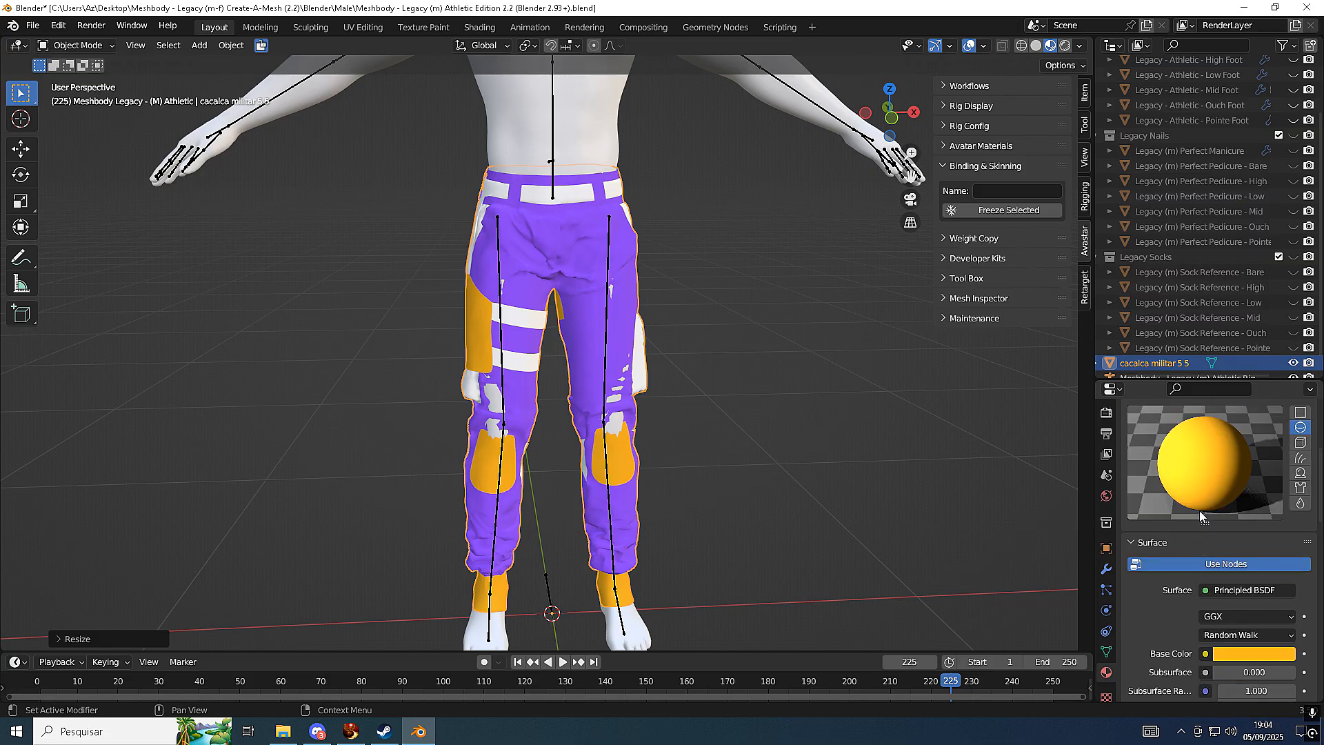
left_click(1193, 475)
scroll(1200, 510, "down", 10)
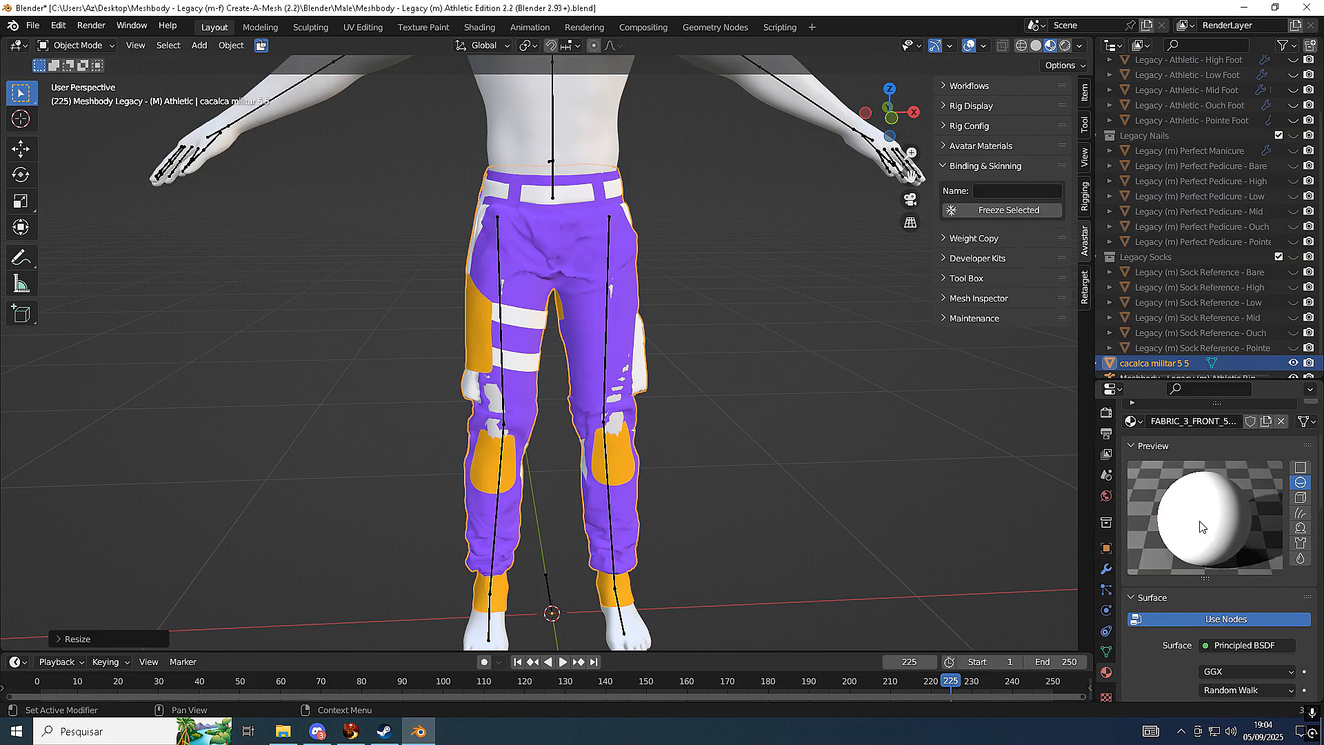
scroll(1201, 523, "up", 1)
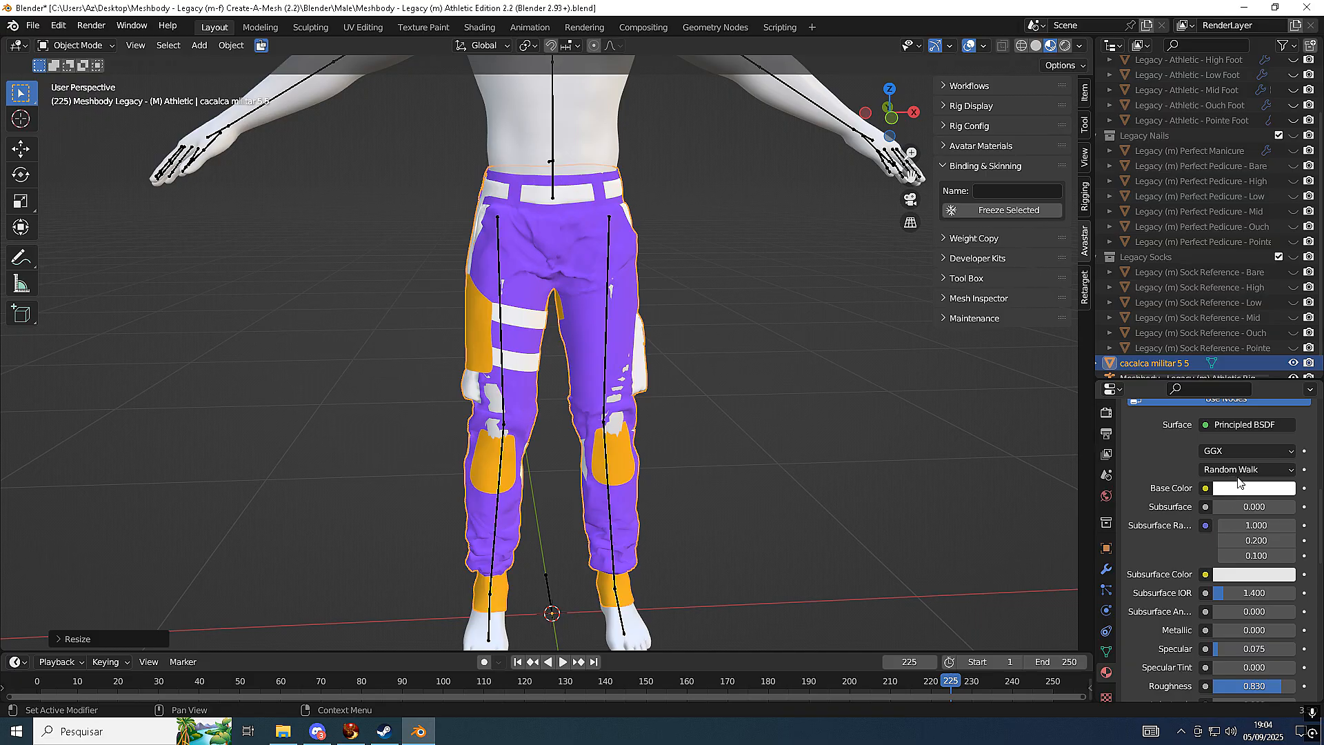
left_click(1238, 489)
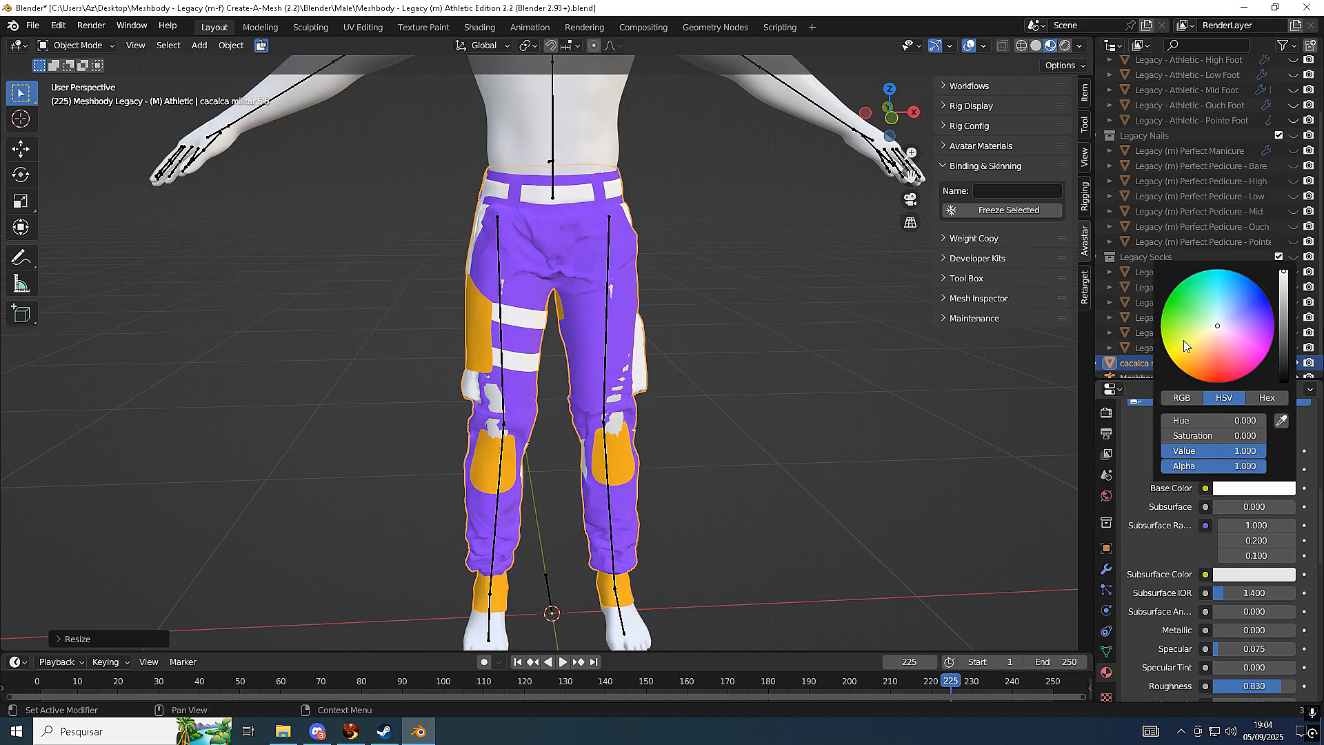
left_click_drag(1187, 352, 1170, 318)
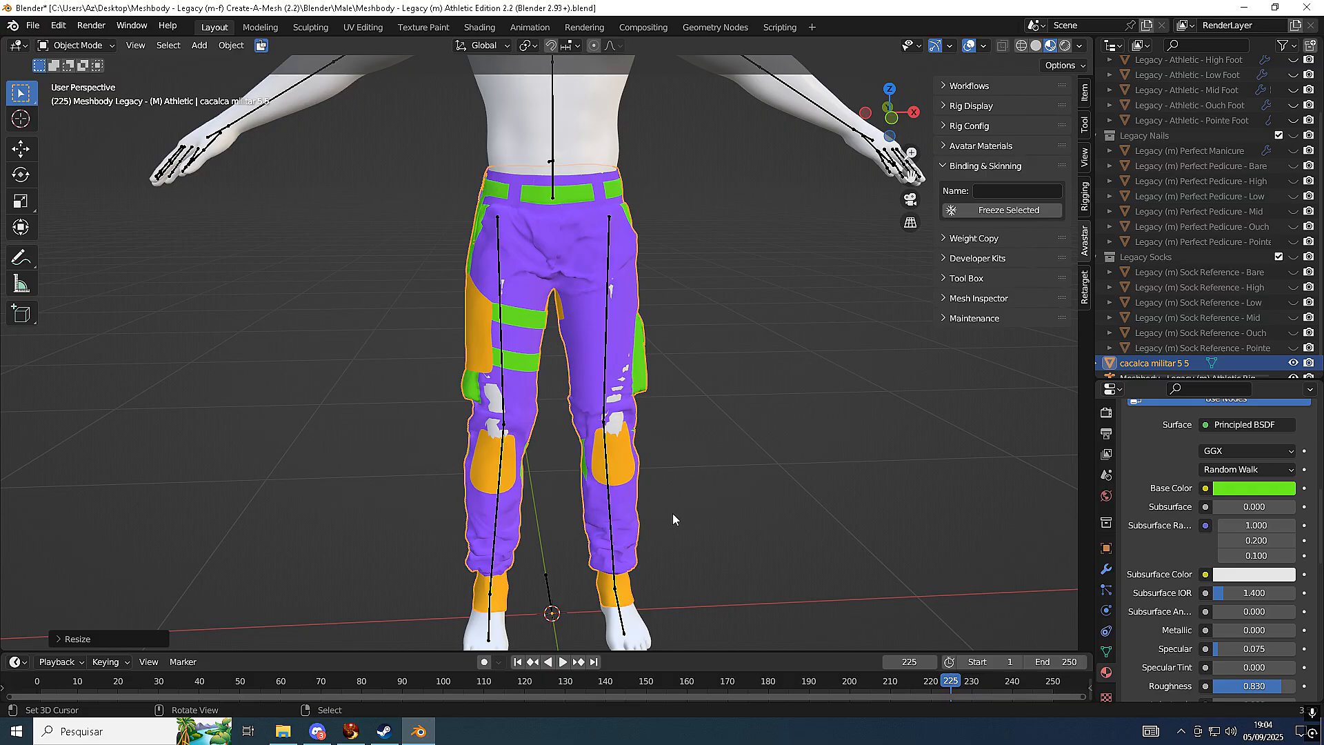
Deselect the trousers and check from an angle and from the front where the body pokes through the fabric
left_click(704, 512)
middle_click_drag(766, 511, 727, 511)
scroll(727, 510, "up", 5)
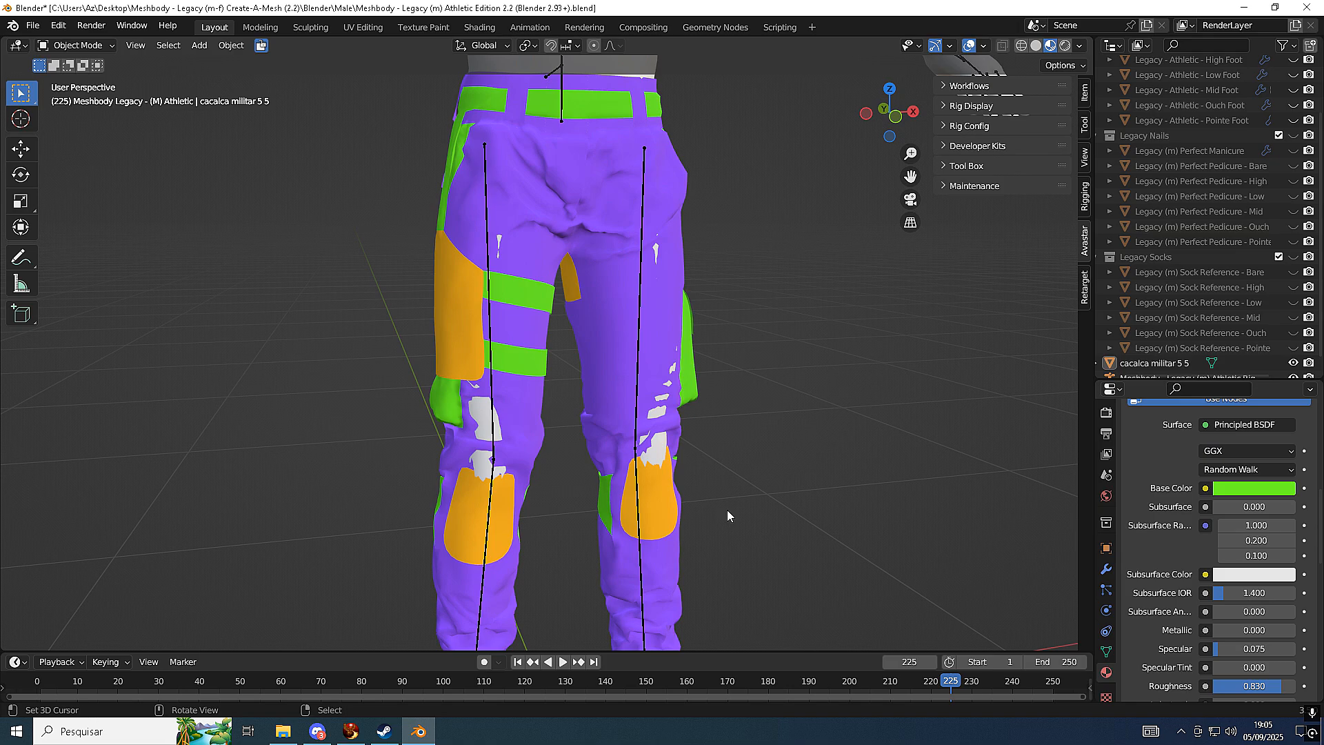
scroll(562, 560, "down", 2)
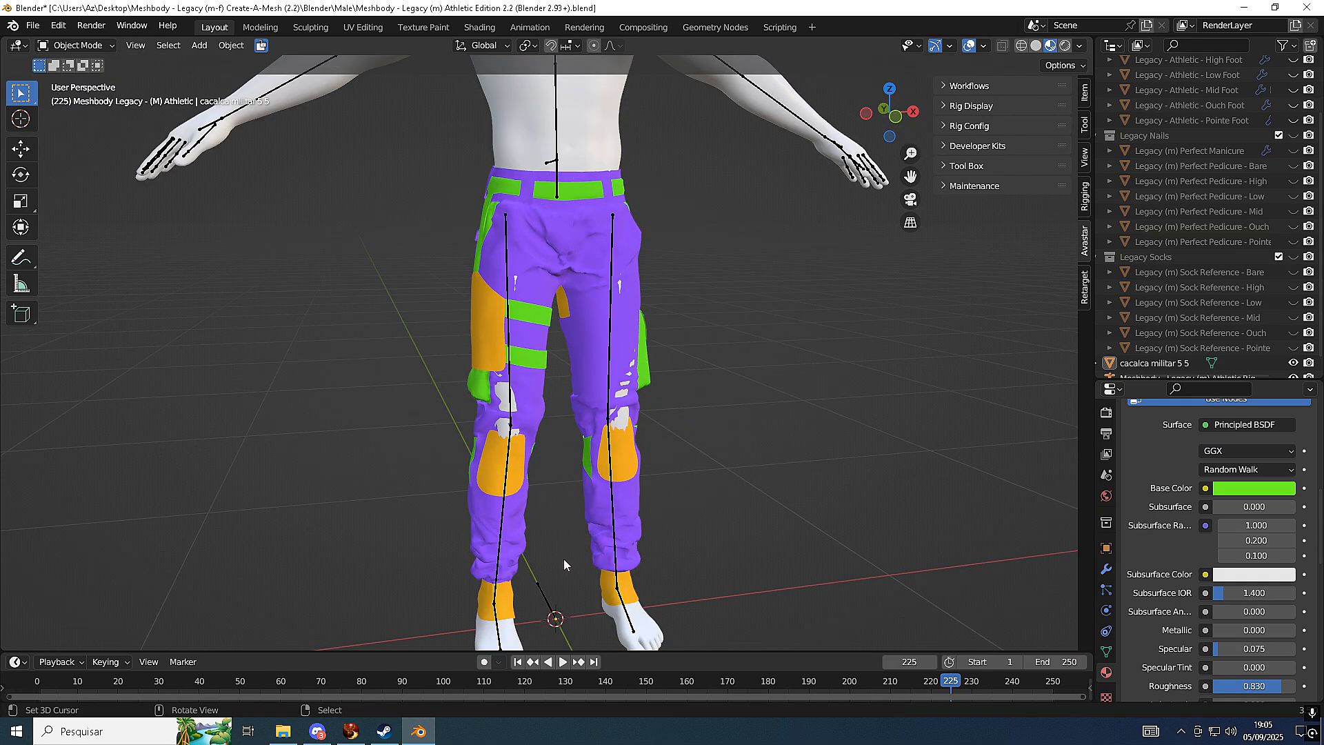
key("KP_1")
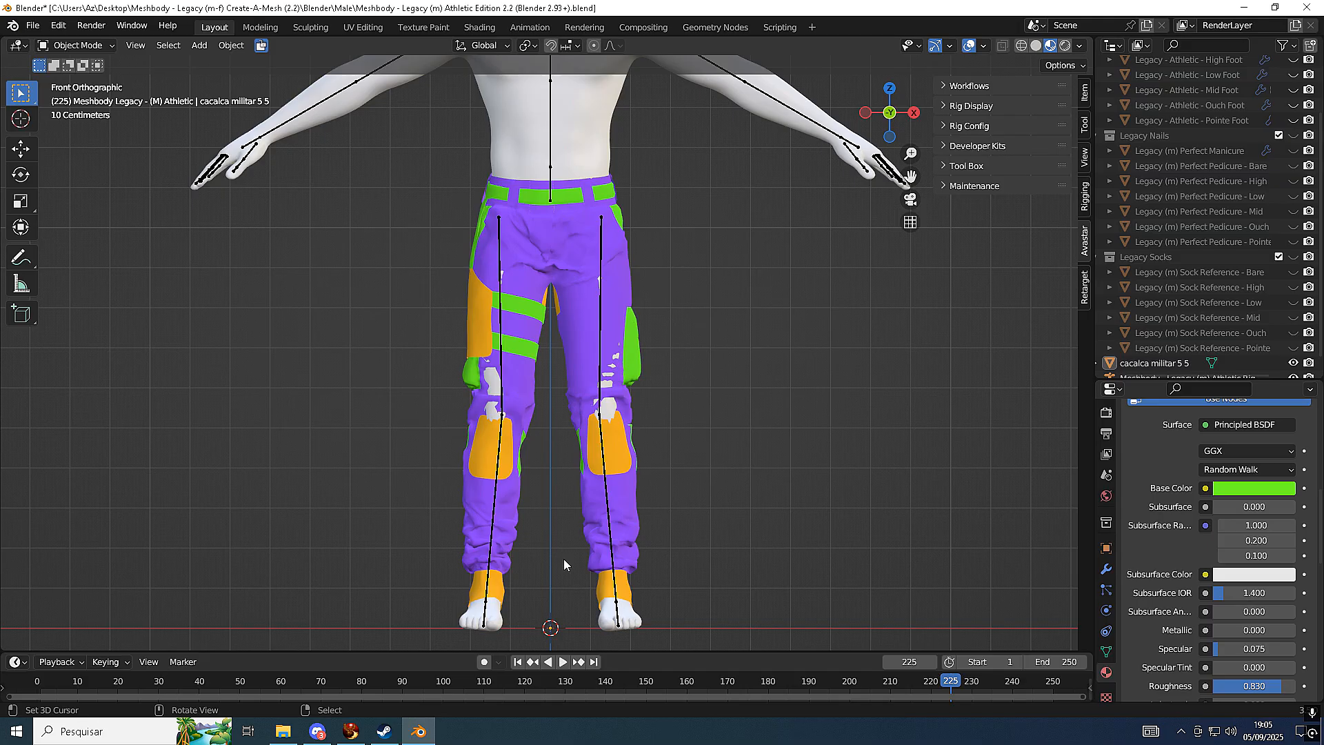
scroll(577, 578, "up", 2)
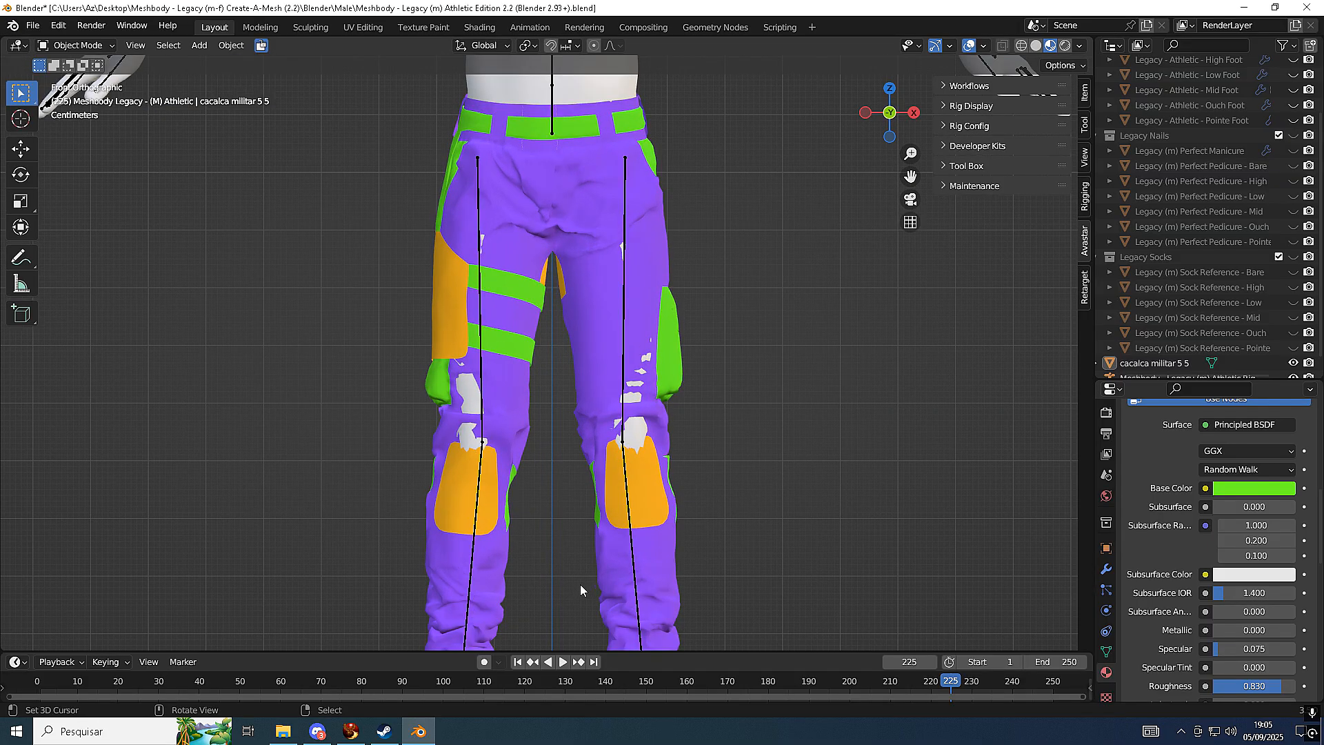
Switch to Discord to check the duvidas-e-perguntas chat and the aula voice channel's participants, and return to Blender
left_click(317, 731)
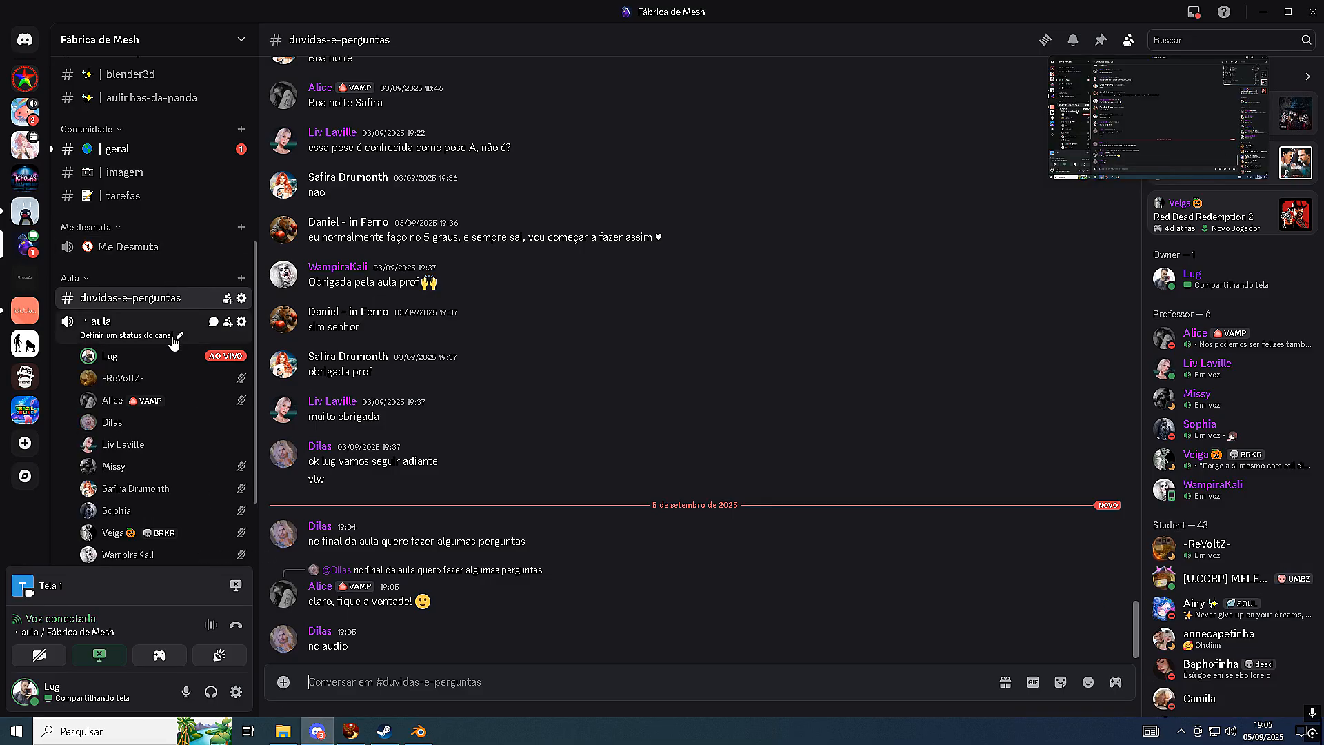
scroll(173, 343, "up", 3)
scroll(173, 343, "down", 3)
scroll(178, 338, "down", 1)
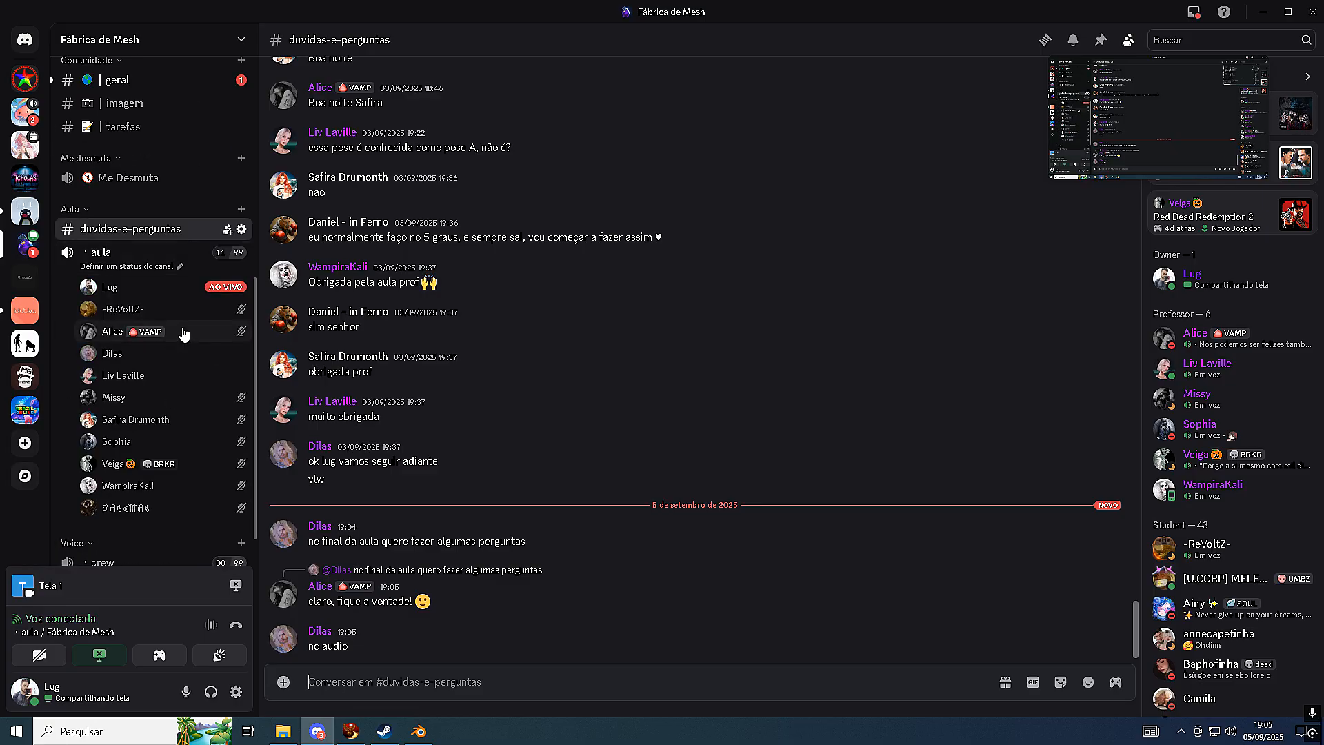
left_click(418, 731)
scroll(678, 362, "down", 5)
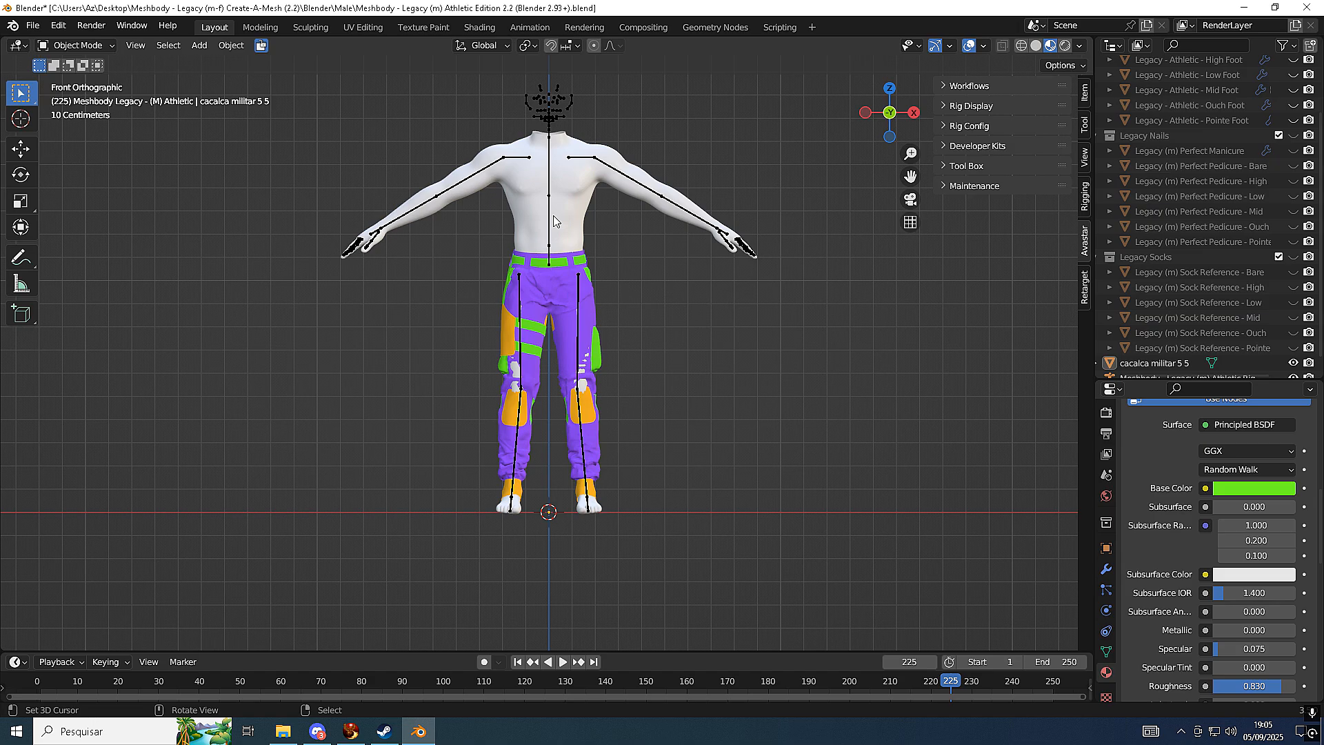
scroll(1223, 259, "up", 3)
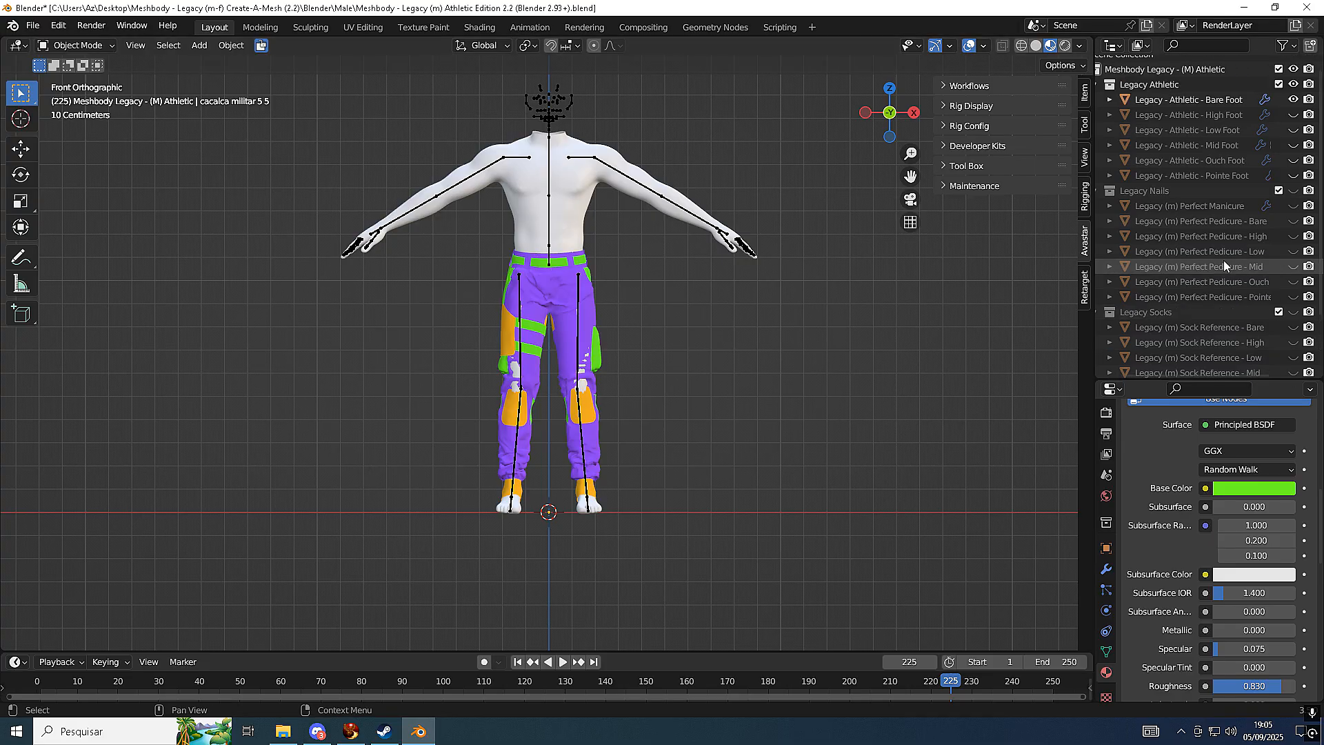
scroll(1235, 101, "down", 3)
scroll(1160, 327, "up", 2)
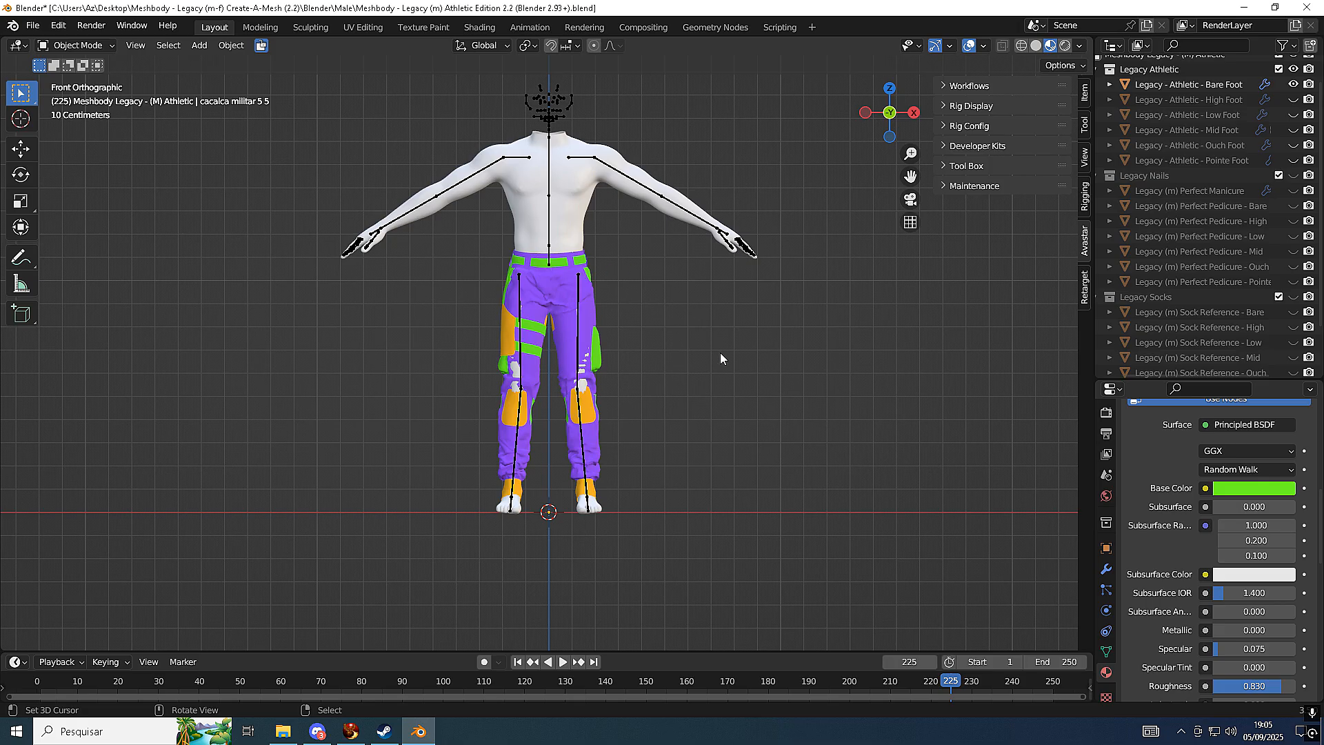
scroll(721, 358, "up", 3)
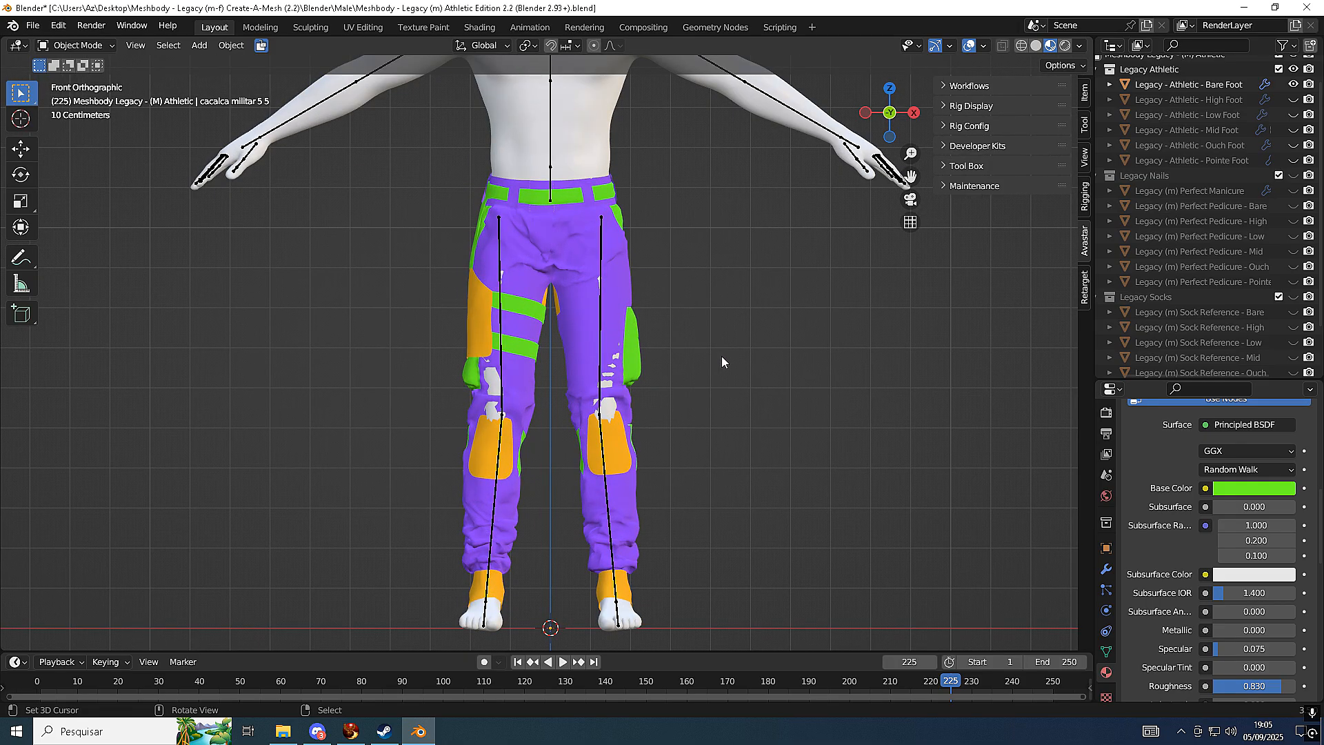
scroll(721, 357, "down", 2)
scroll(721, 357, "up", 1)
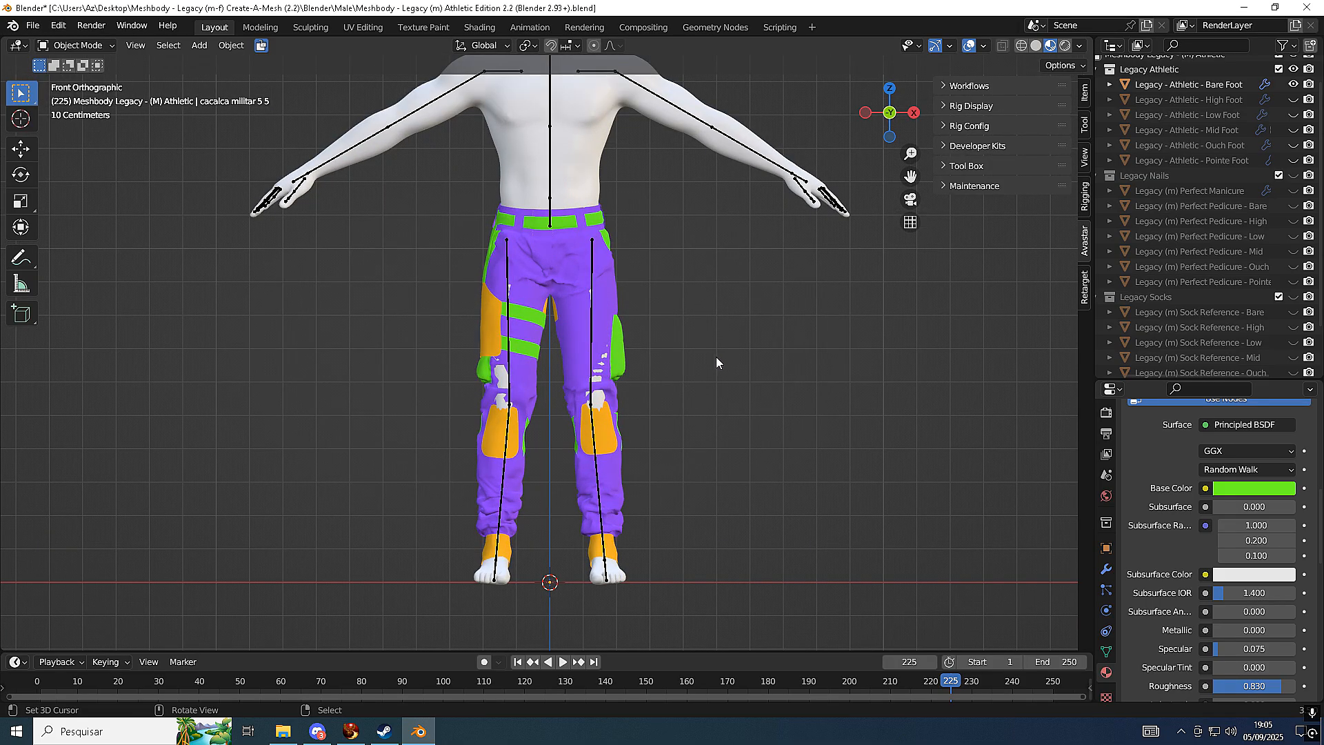
scroll(717, 362, "up", 2)
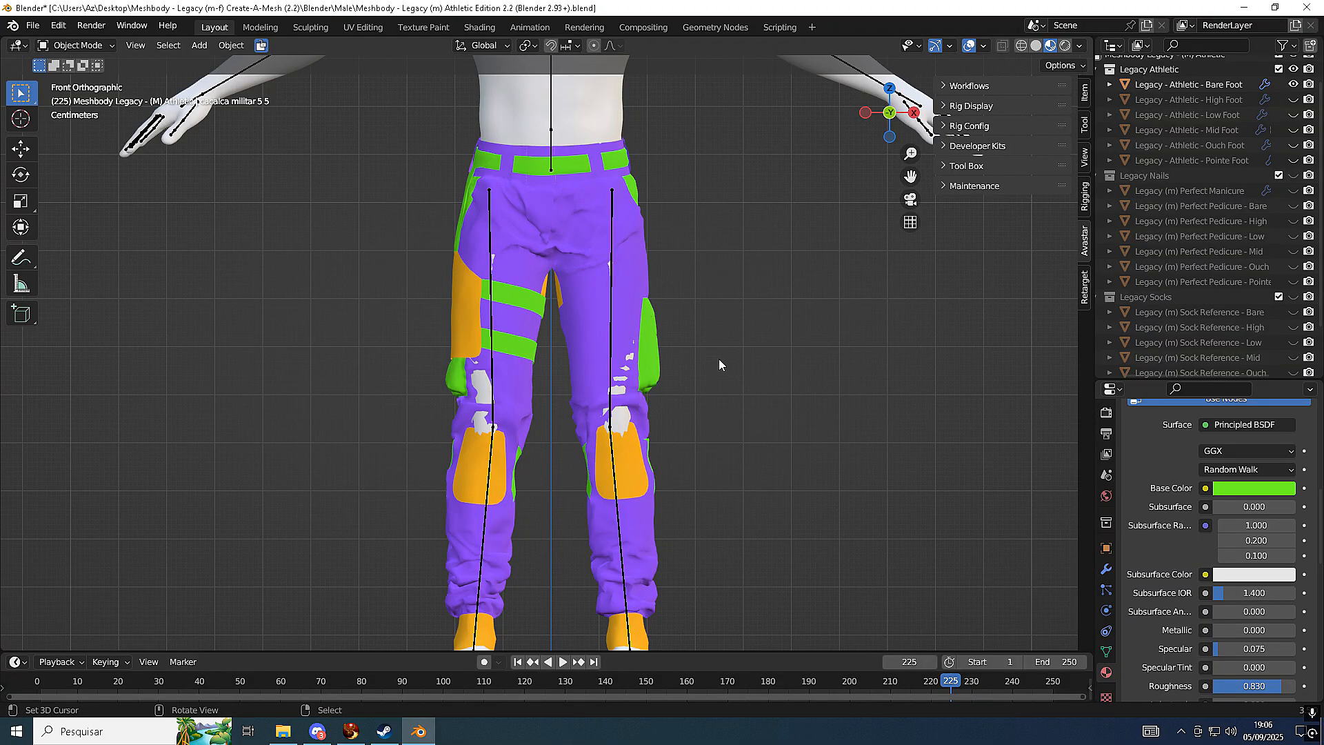
scroll(479, 570, "down", 1)
middle_click_drag(480, 571, 386, 662)
Switch to Discord and open the arquivos channel of the Fábrica de Mesh server
left_click(316, 731)
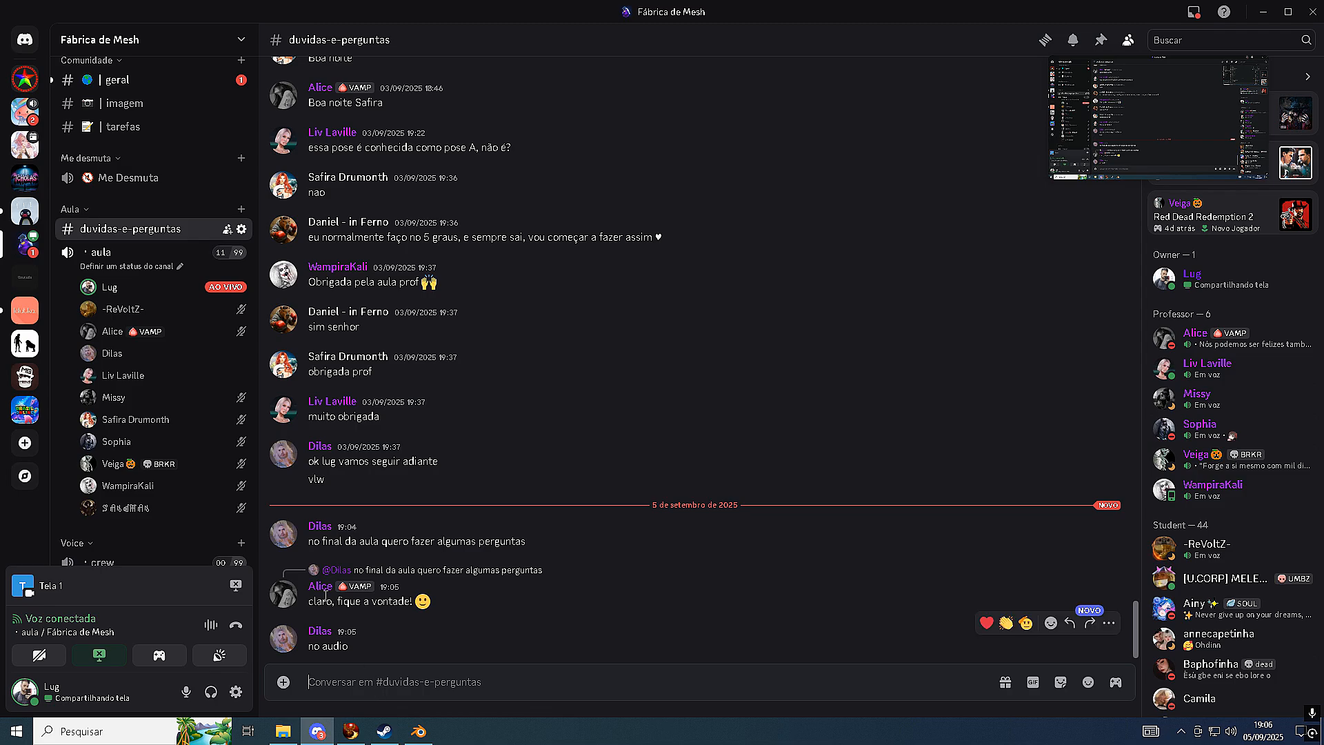
scroll(160, 228, "up", 5)
scroll(159, 236, "up", 4)
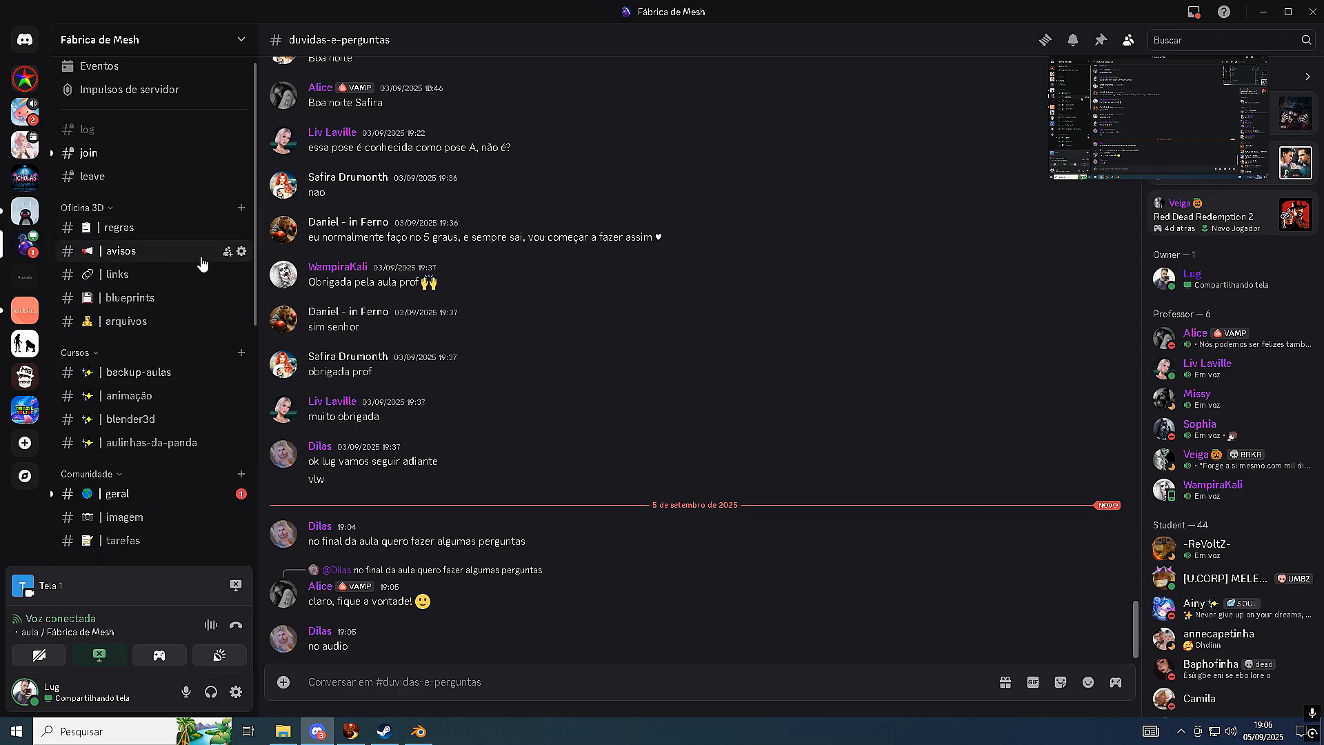
left_click(138, 321)
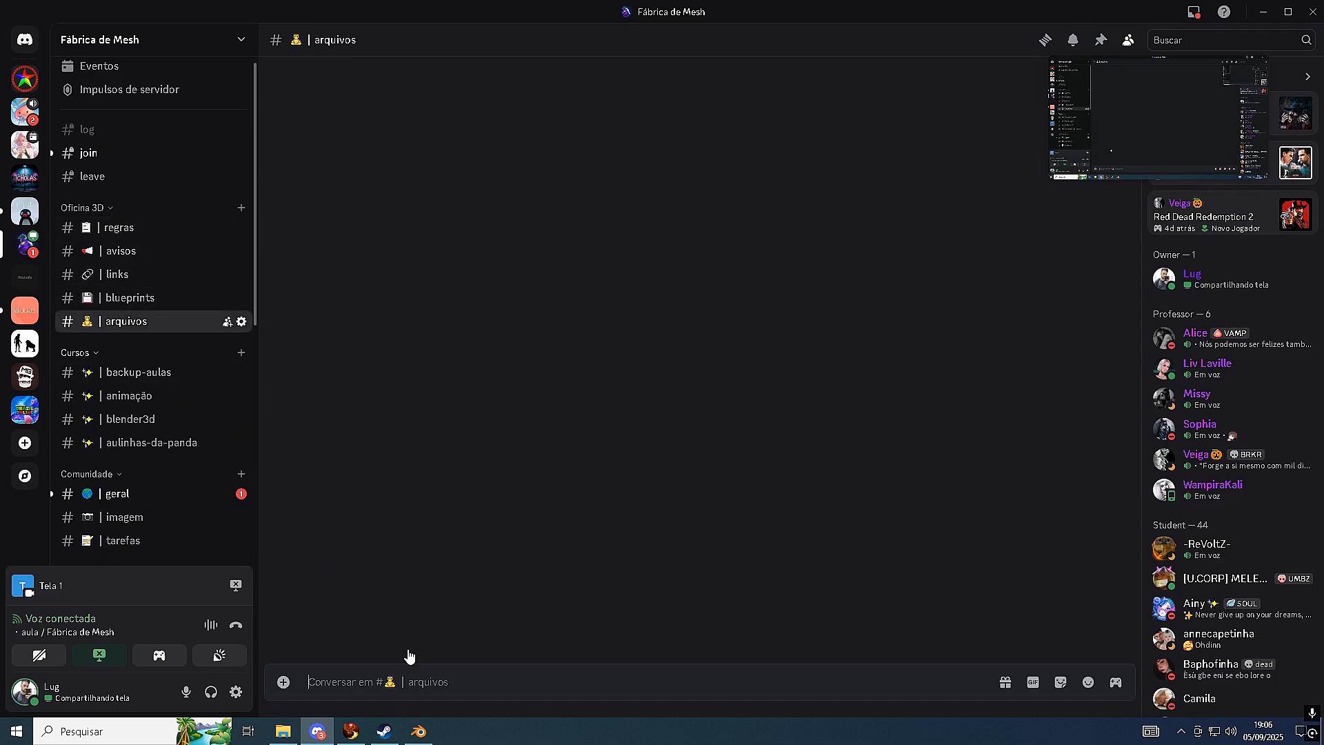
left_click(284, 681)
left_click(338, 556)
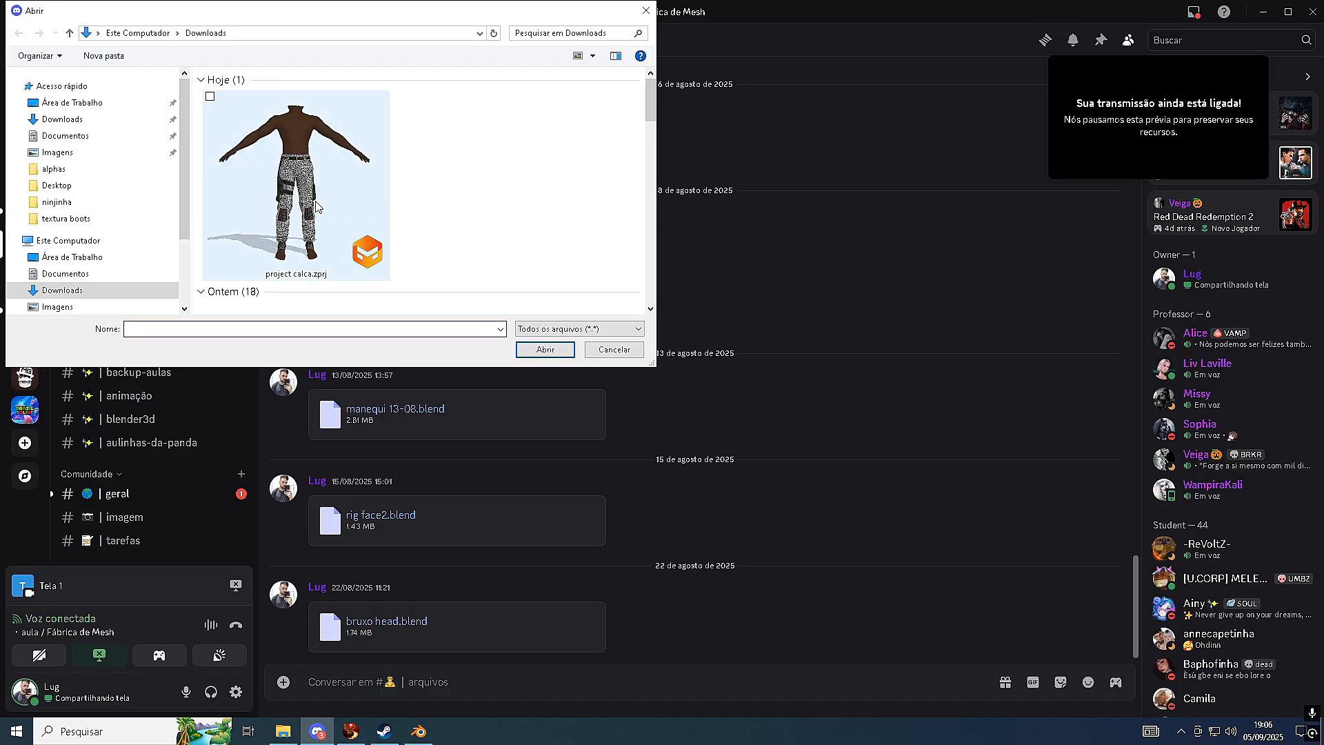
left_click(322, 208)
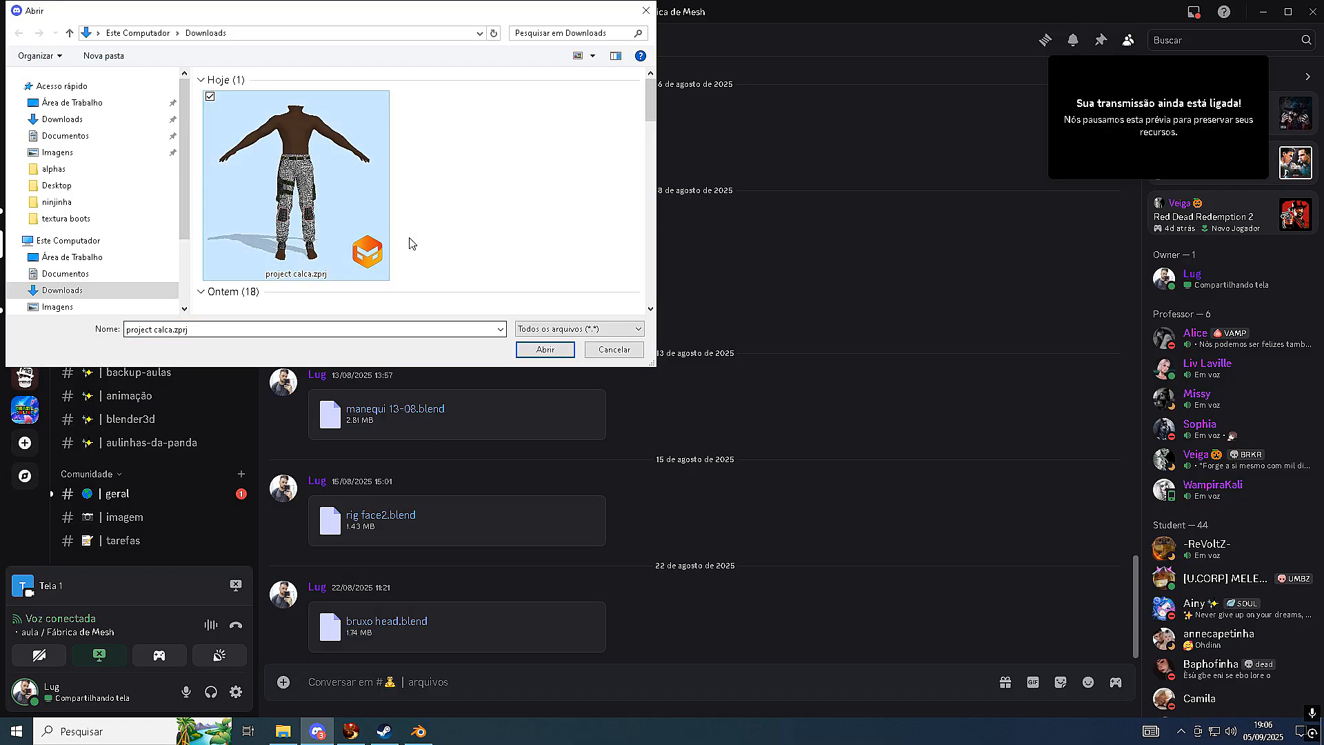
left_click(629, 355)
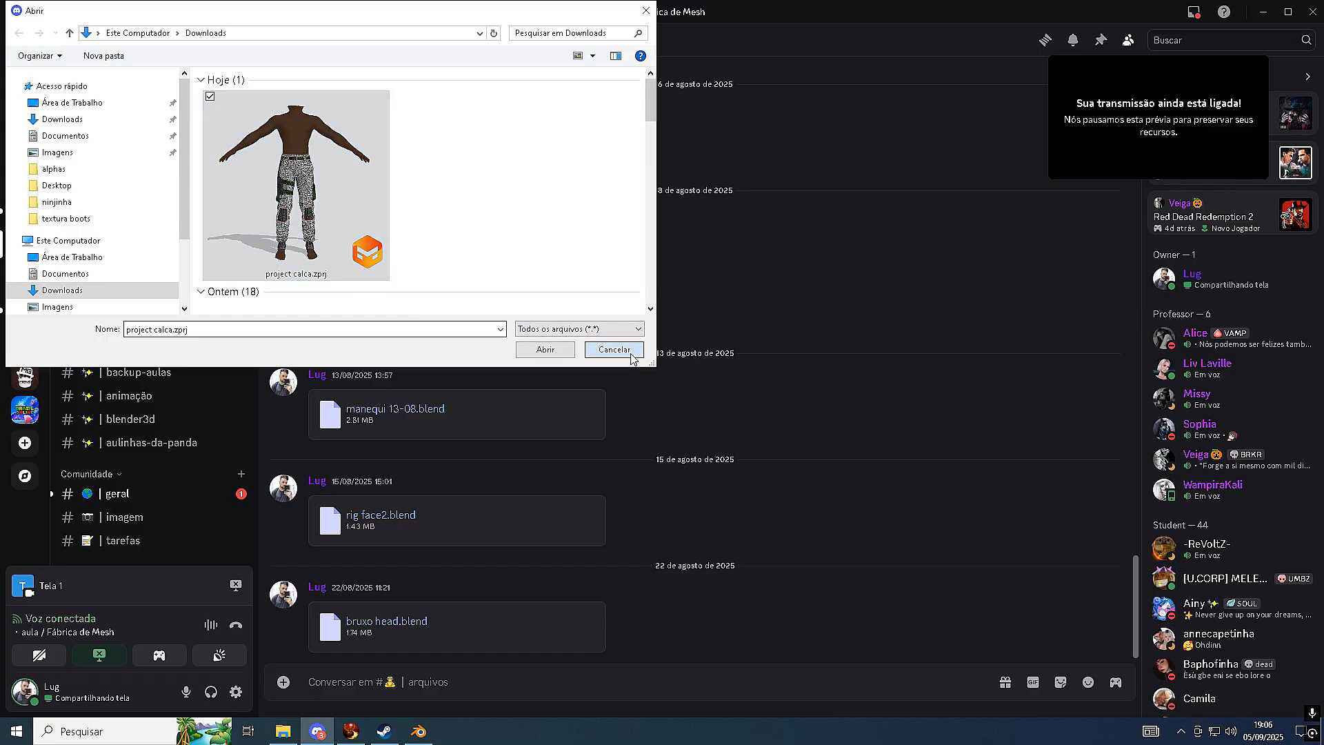
Return to Blender, examine the trousers' fit from several angles, and reselect them in front view
left_click(418, 731)
key("KP_1")
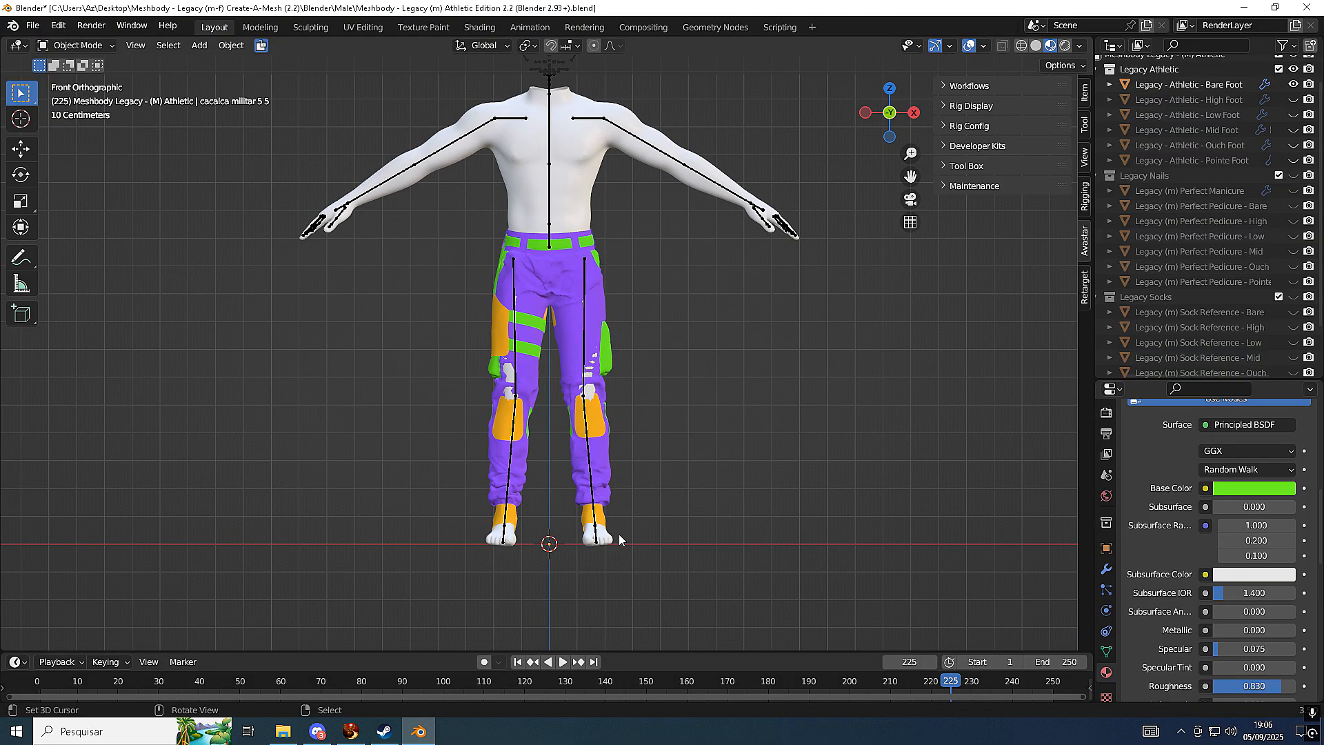
scroll(678, 486, "up", 3)
scroll(625, 411, "down", 2)
scroll(638, 332, "up", 2)
scroll(597, 146, "down", 3)
middle_click_drag(576, 305, 599, 266)
scroll(598, 366, "up", 3)
scroll(598, 366, "down", 2)
left_click(629, 236)
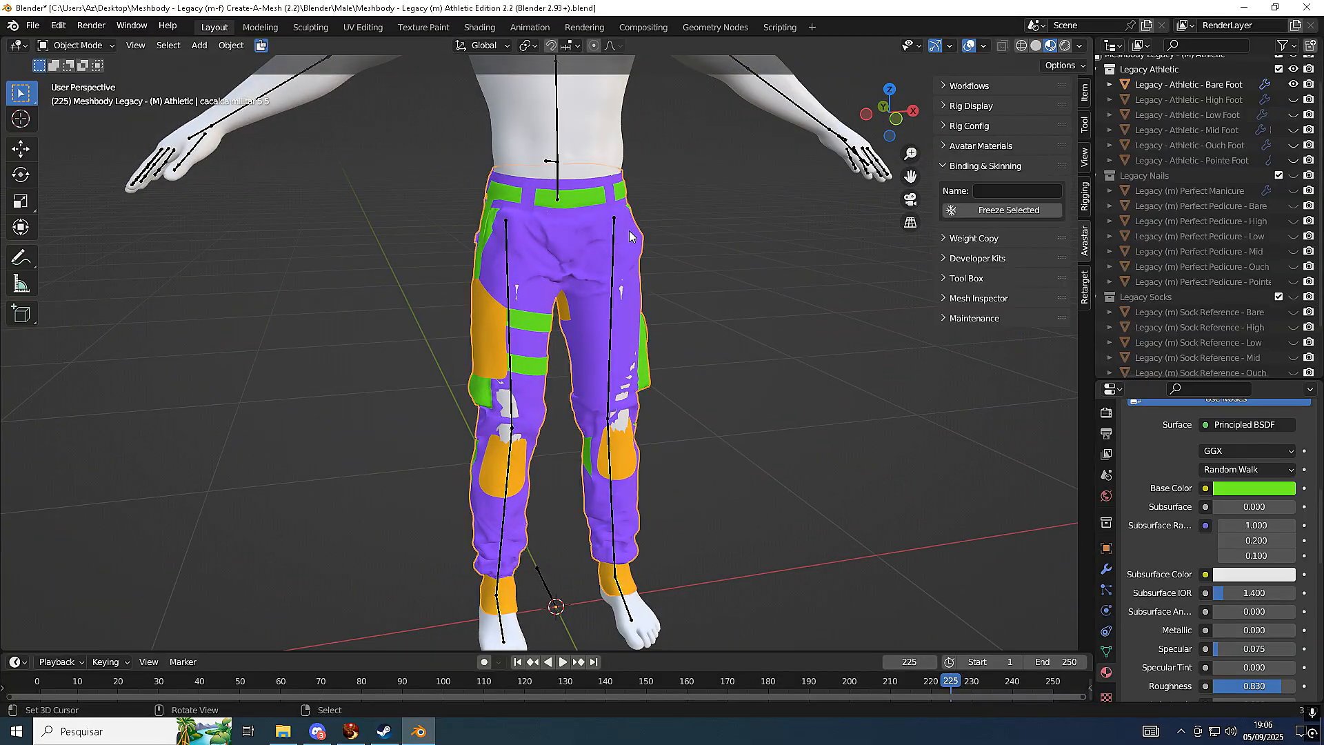
key("KP_3")
key("KP_1")
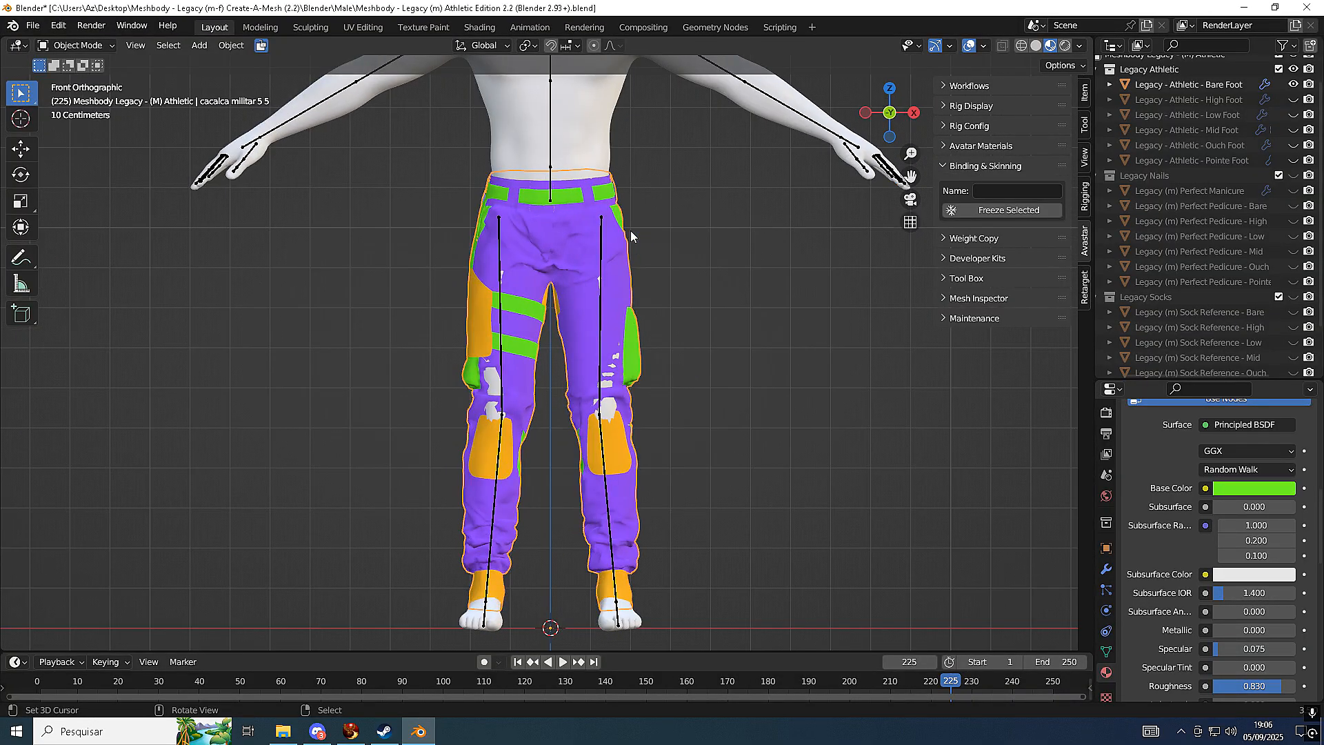
Switch to Discord to check who is in the aula voice channel, and return to Blender
left_click(317, 732)
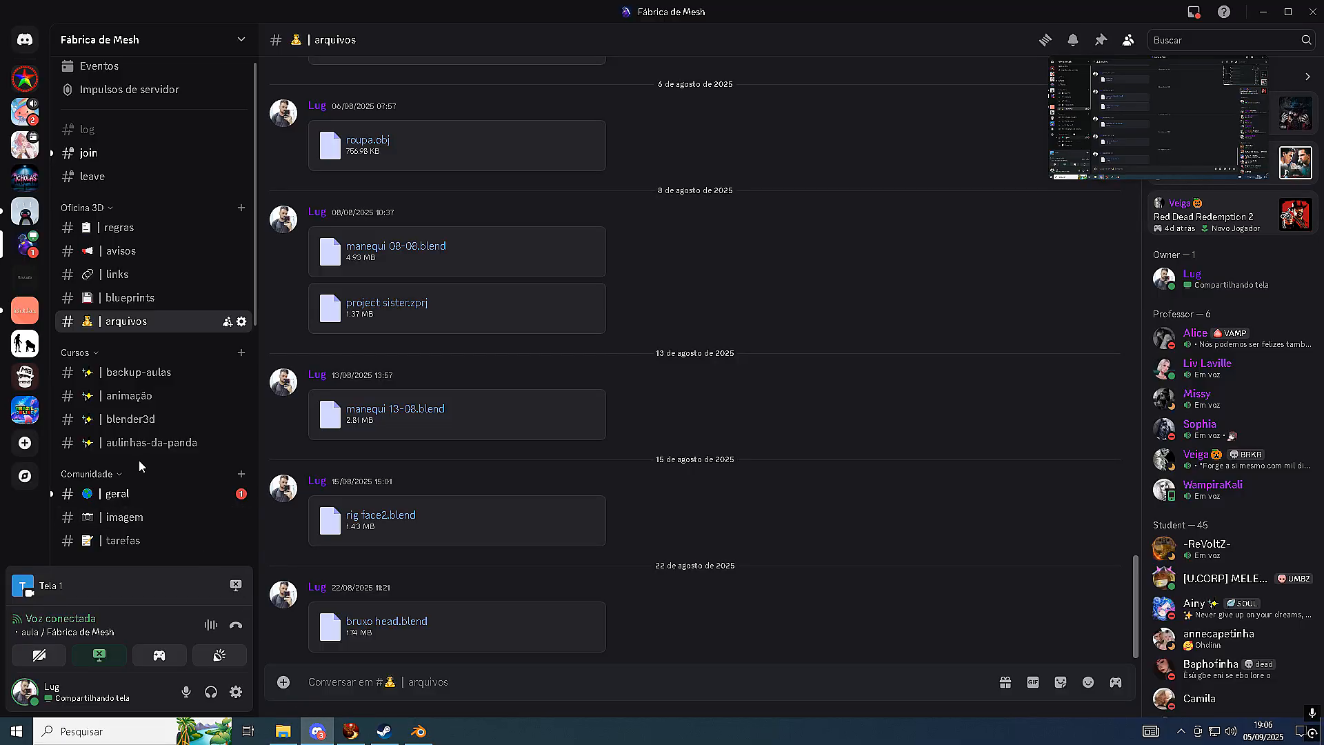
scroll(139, 460, "down", 8)
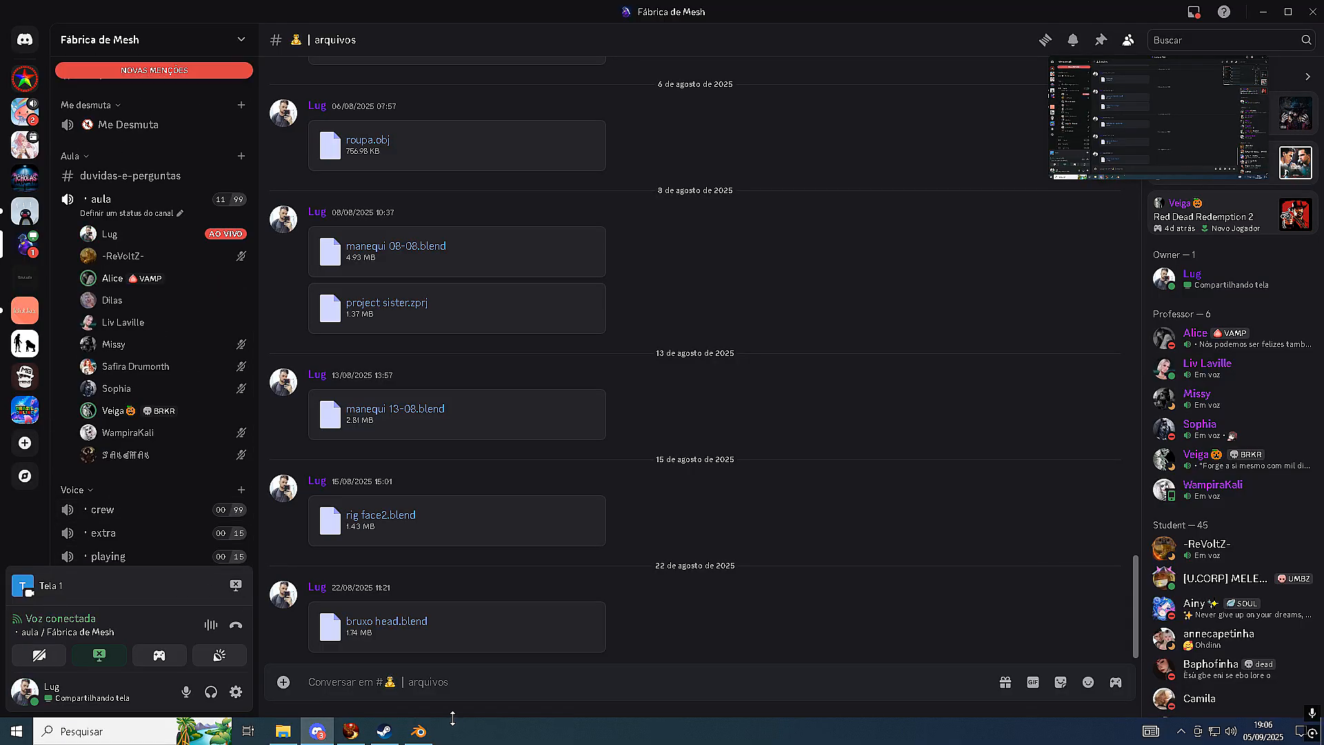
left_click(419, 731)
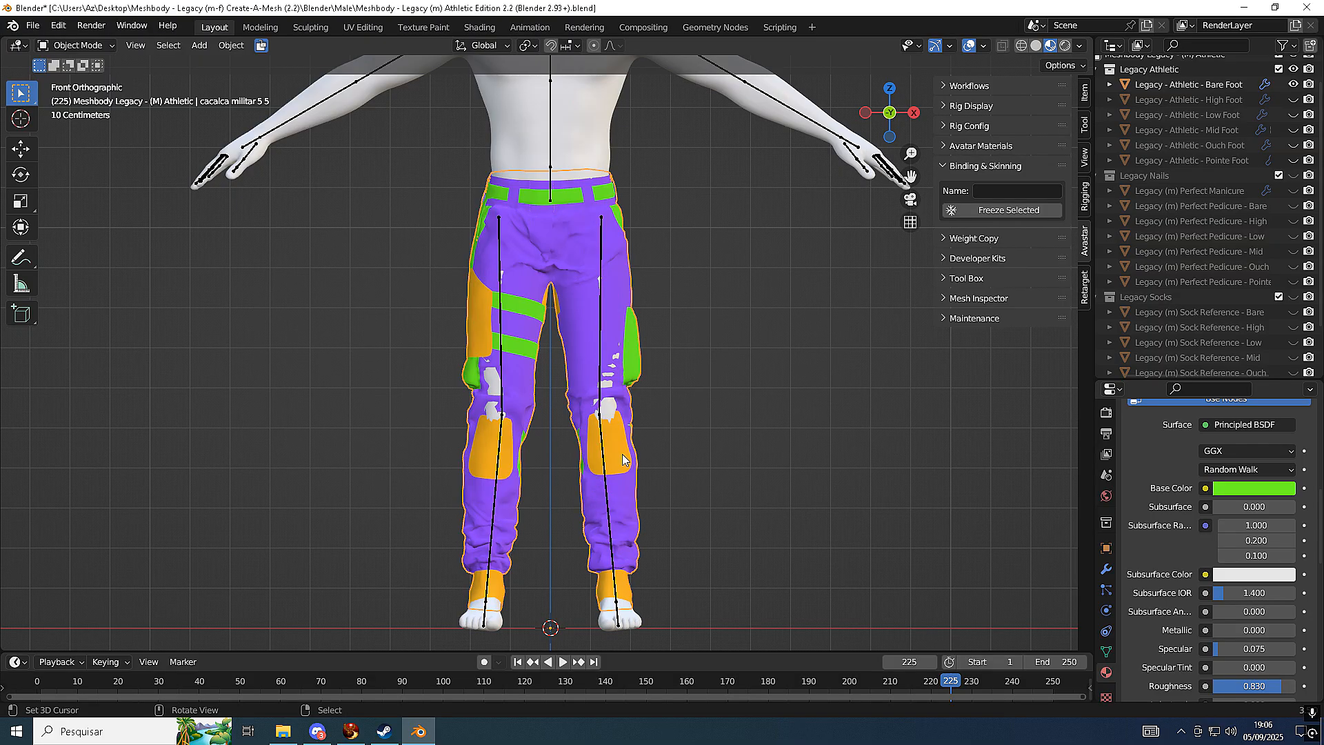
Apply all transforms to the trousers so their rotation is 0° and scale is 1.000
scroll(622, 459, "down", 2)
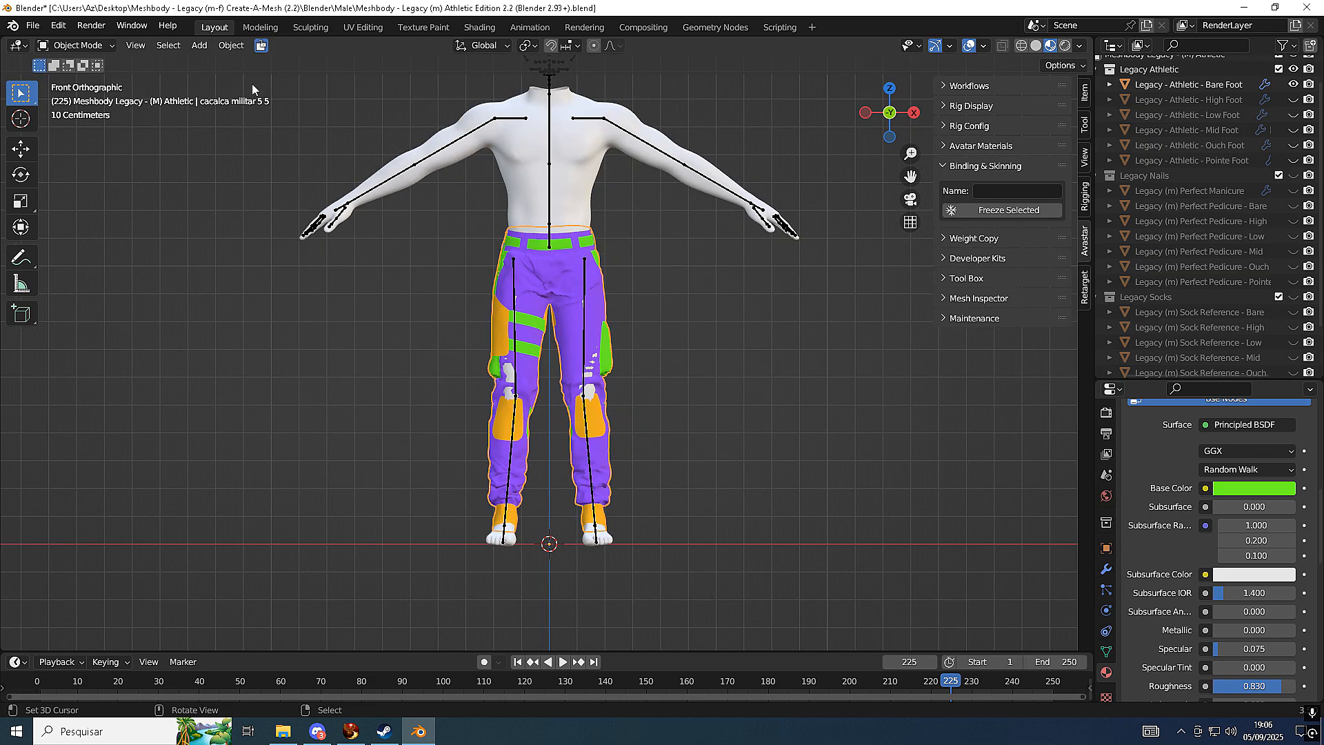
left_click(231, 45)
left_click(1085, 91)
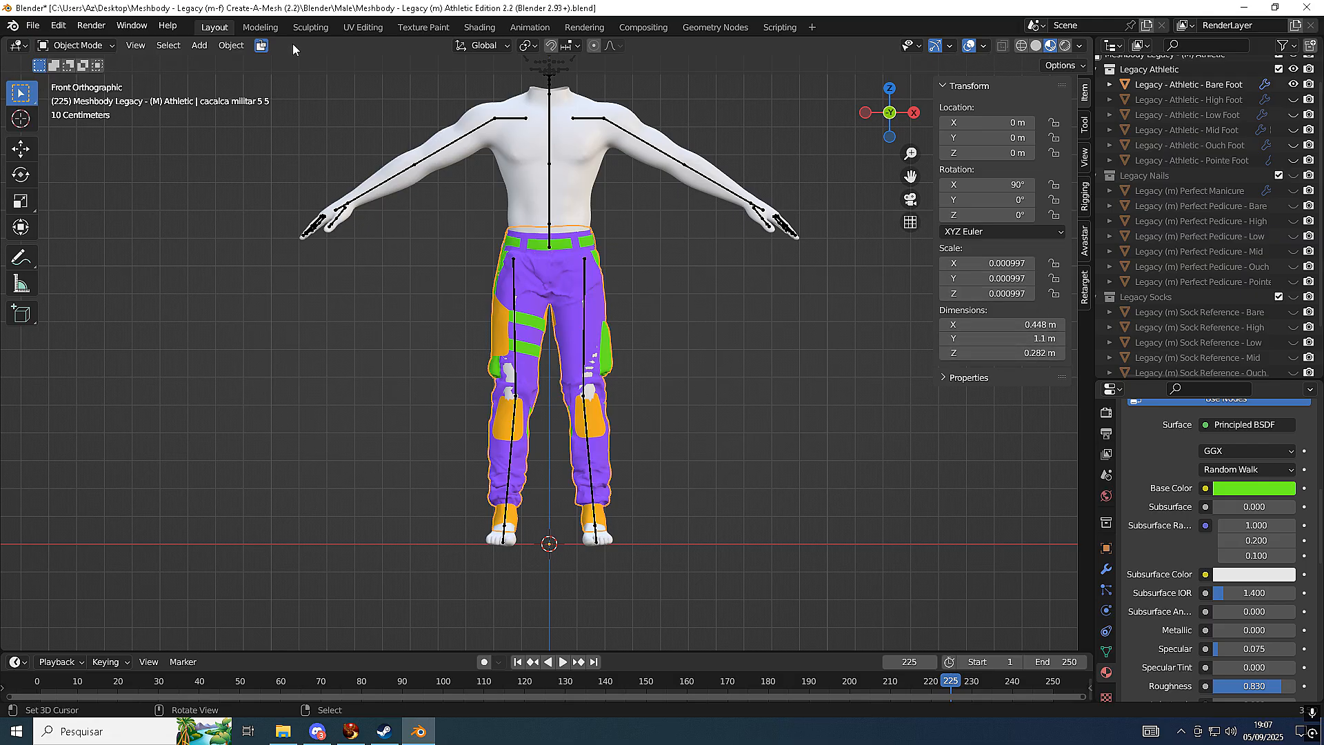
left_click(232, 46)
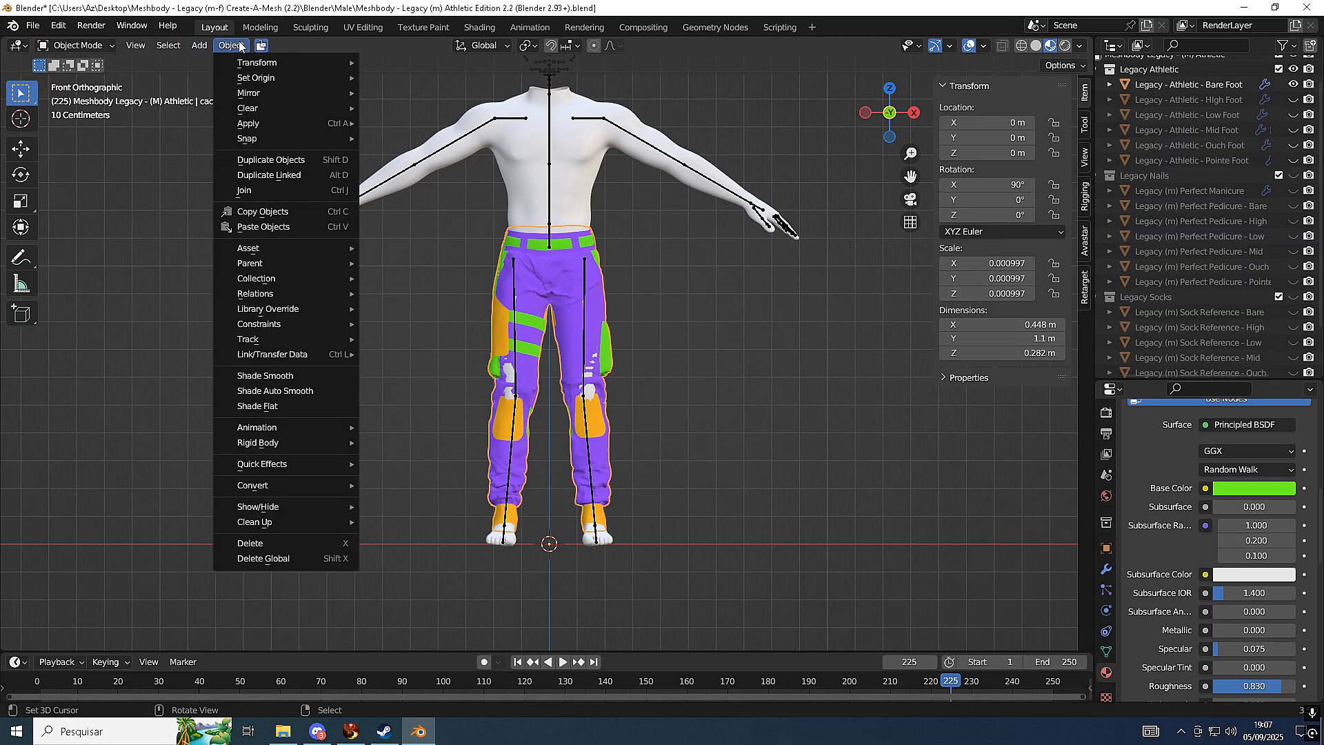
mouse_move(276, 123)
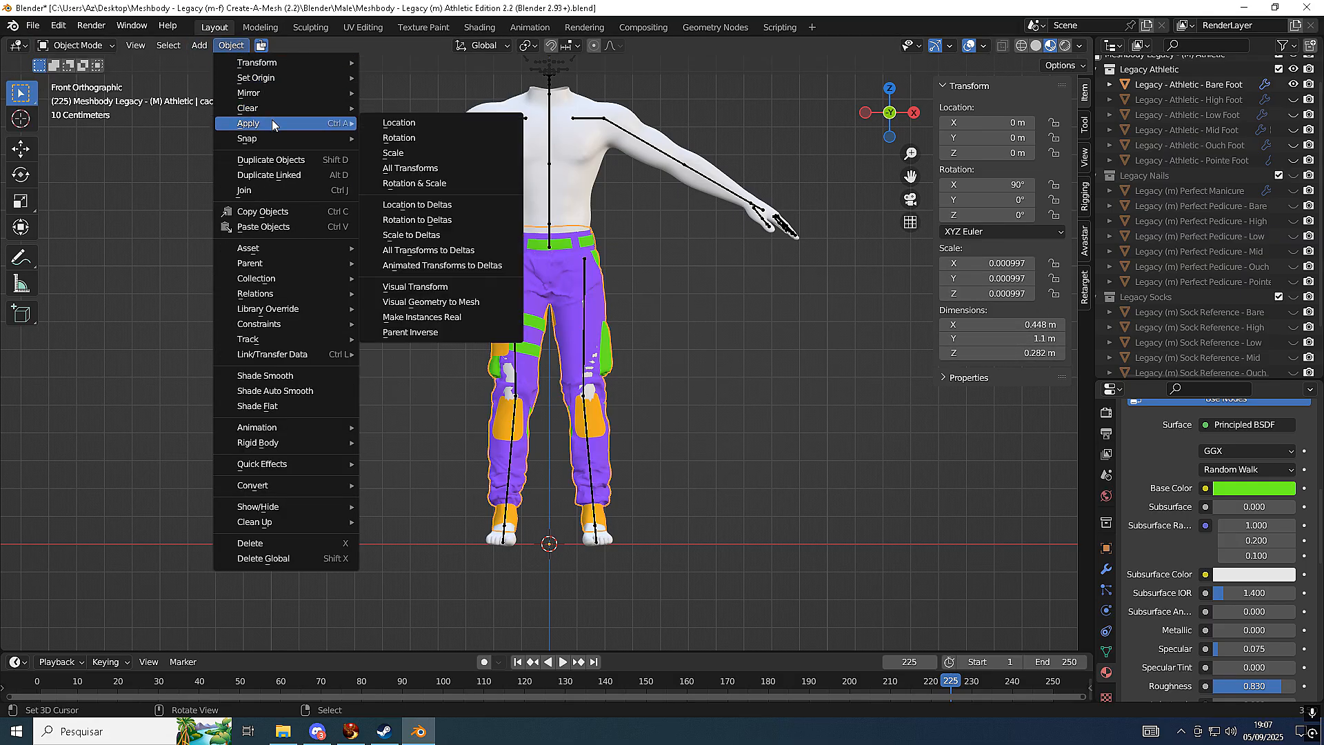
left_click(415, 173)
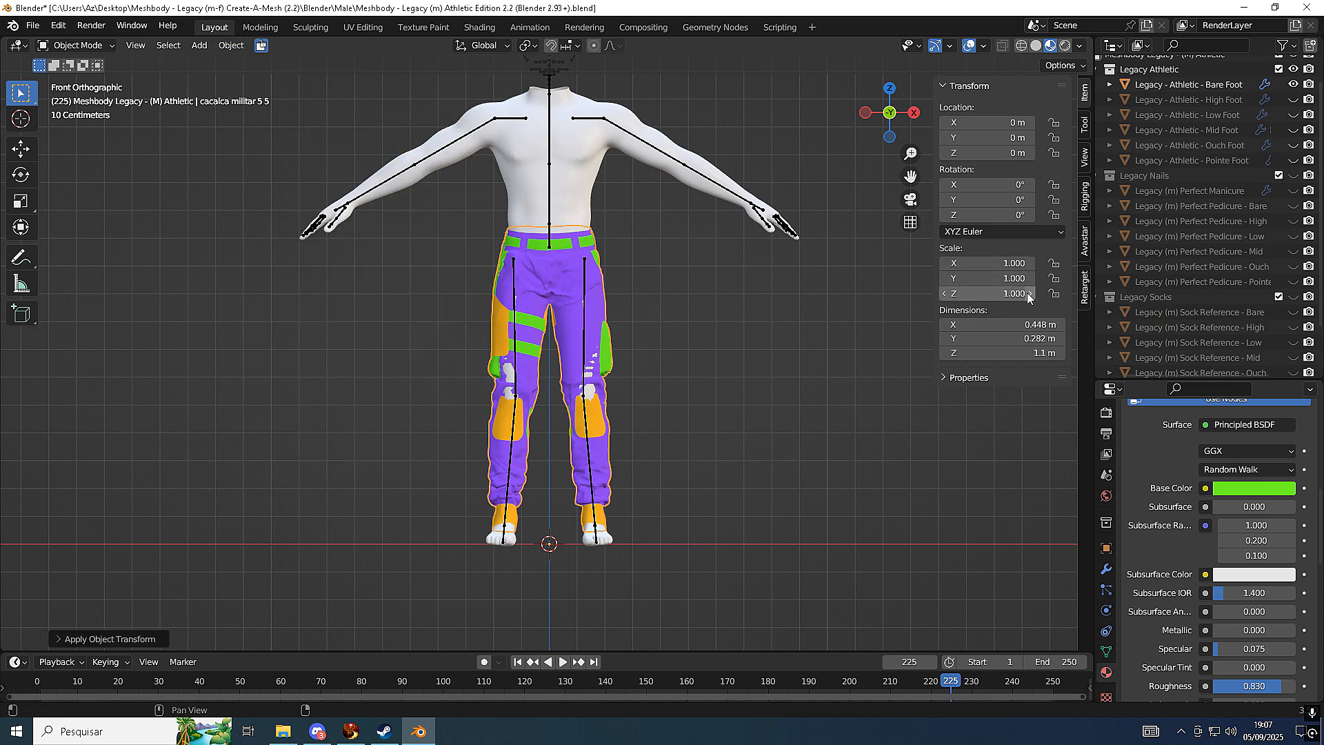
Examine the trousers' fit on the body from the front and at an angle, looking for skin clipping
left_click(673, 361)
left_click(608, 325)
middle_click_drag(609, 326, 608, 331)
key("KP_3")
key("KP_1")
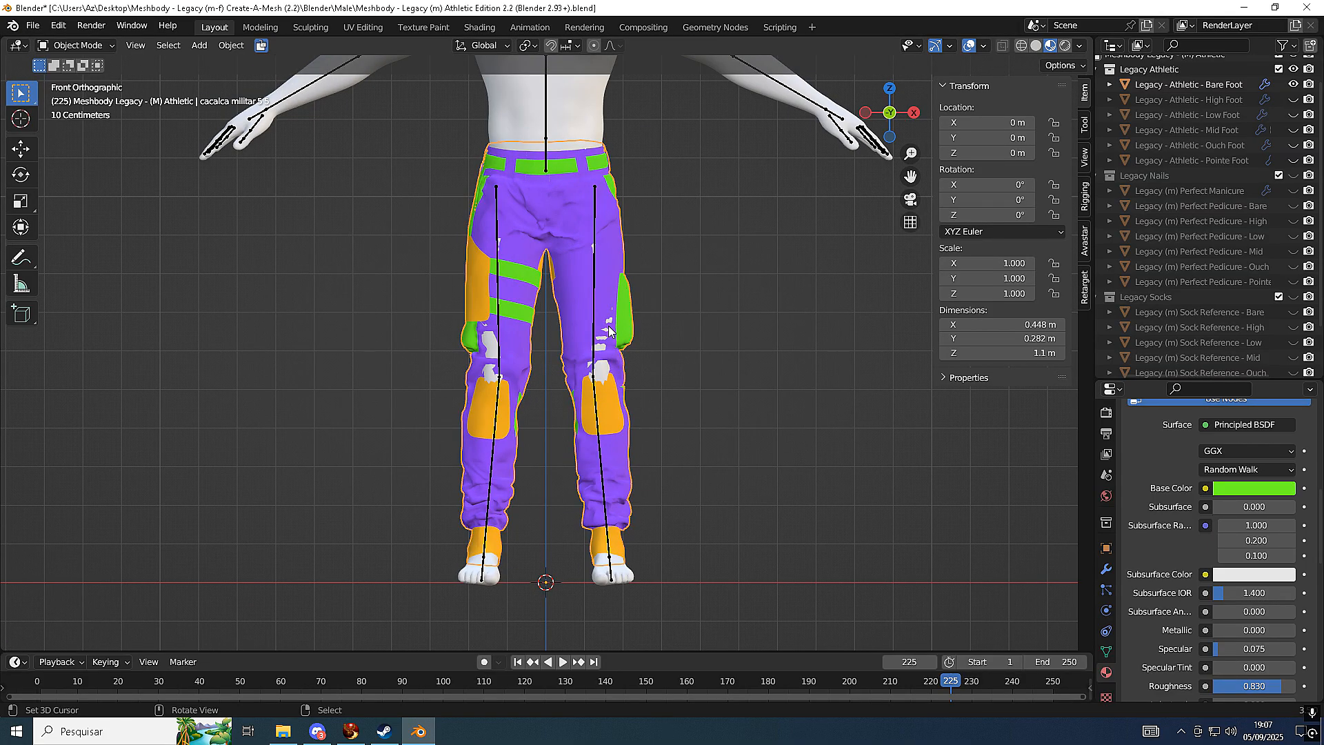
scroll(608, 344, "down", 3)
scroll(610, 345, "up", 1)
middle_click_drag(647, 307, 665, 411, "shift")
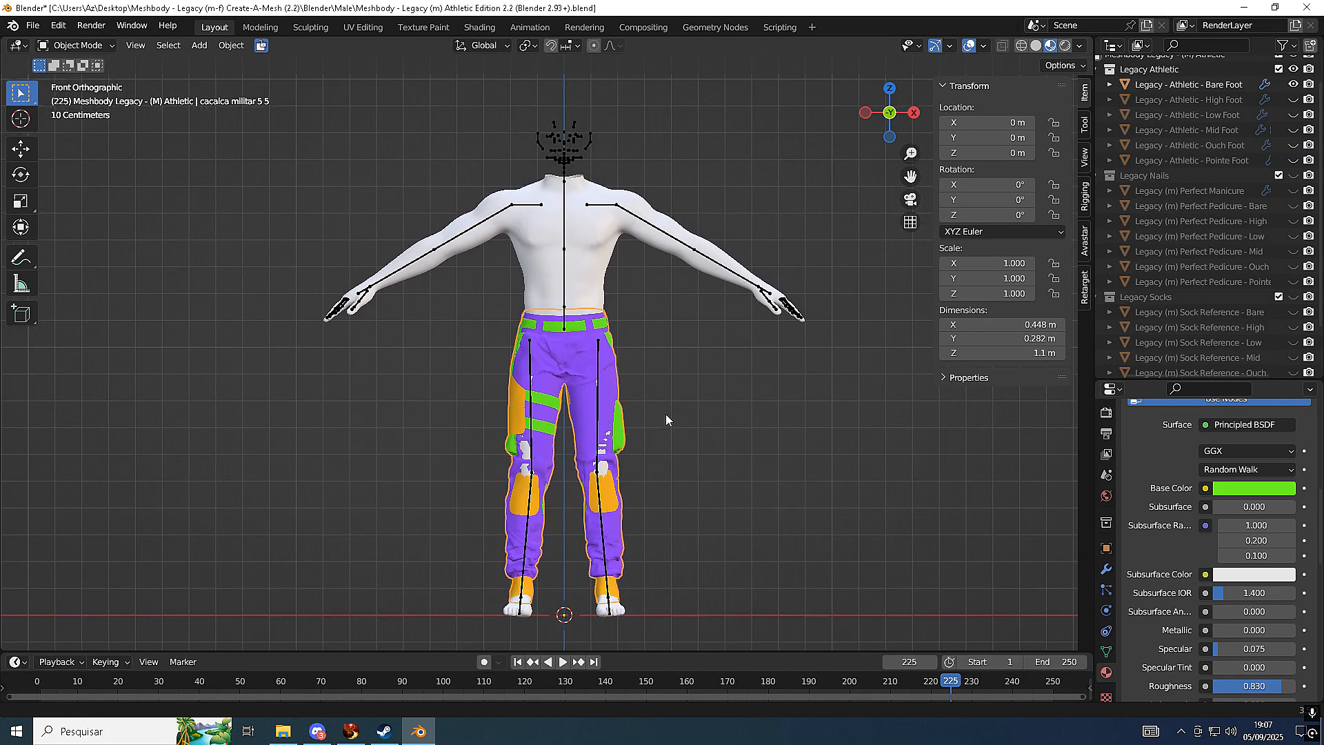
scroll(667, 413, "up", 3)
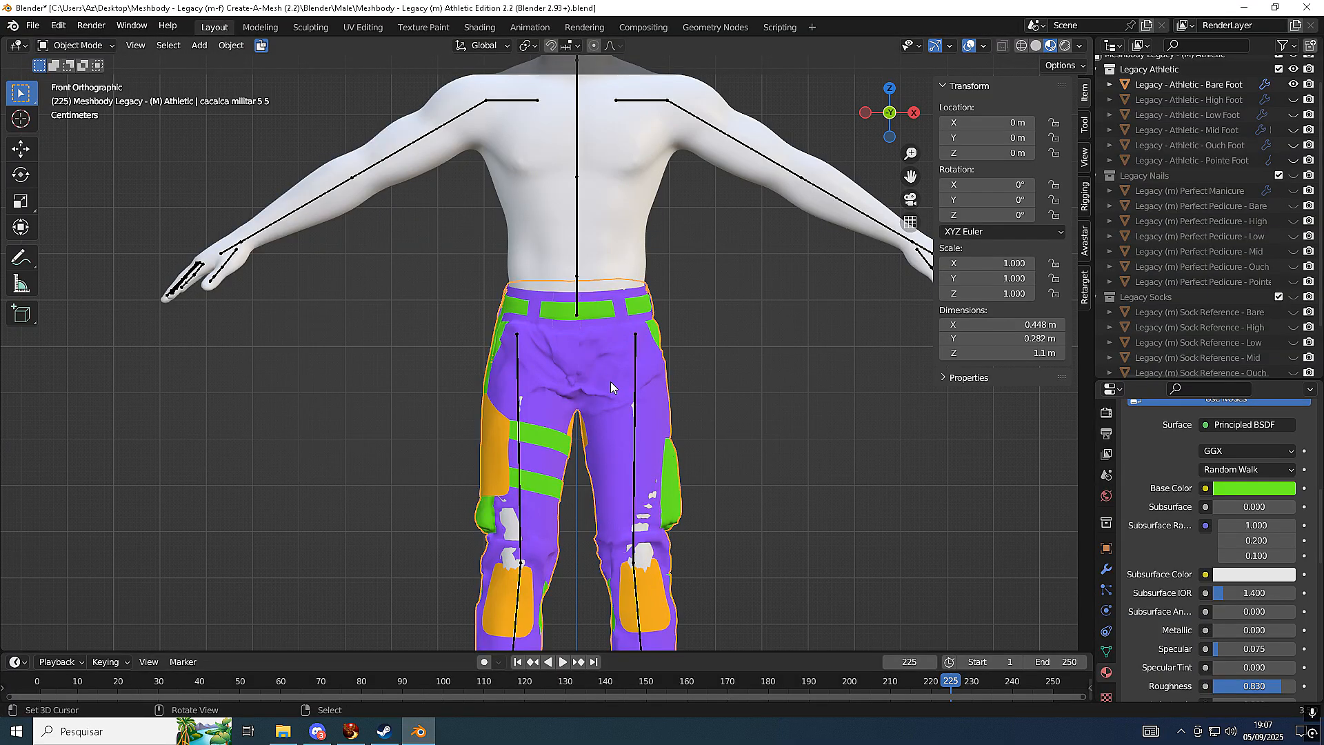
scroll(607, 409, "up", 2)
mouse_move(556, 415)
middle_mouse_down()
mouse_move(800, 435)
mouse_move(564, 438)
middle_mouse_up()
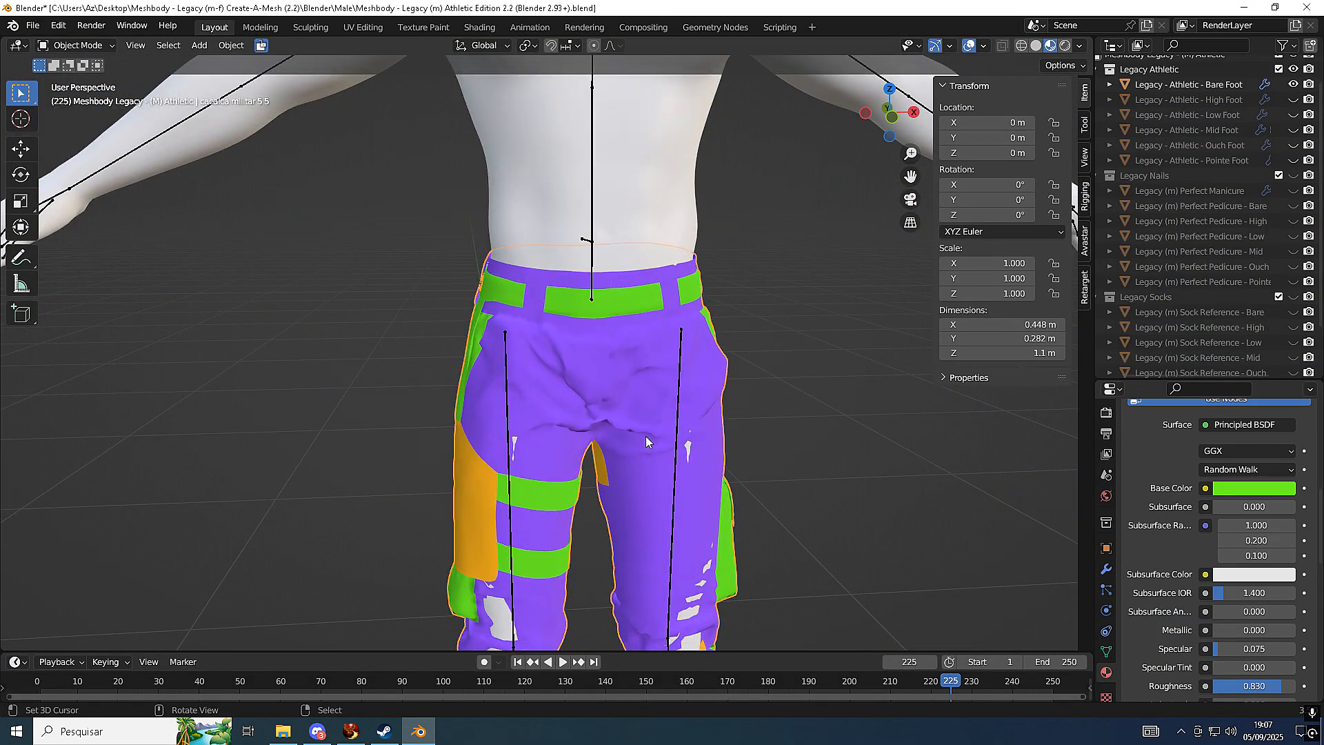
middle_click_drag(669, 486, 676, 406, "shift")
scroll(574, 405, "down", 2)
scroll(633, 377, "up", 1)
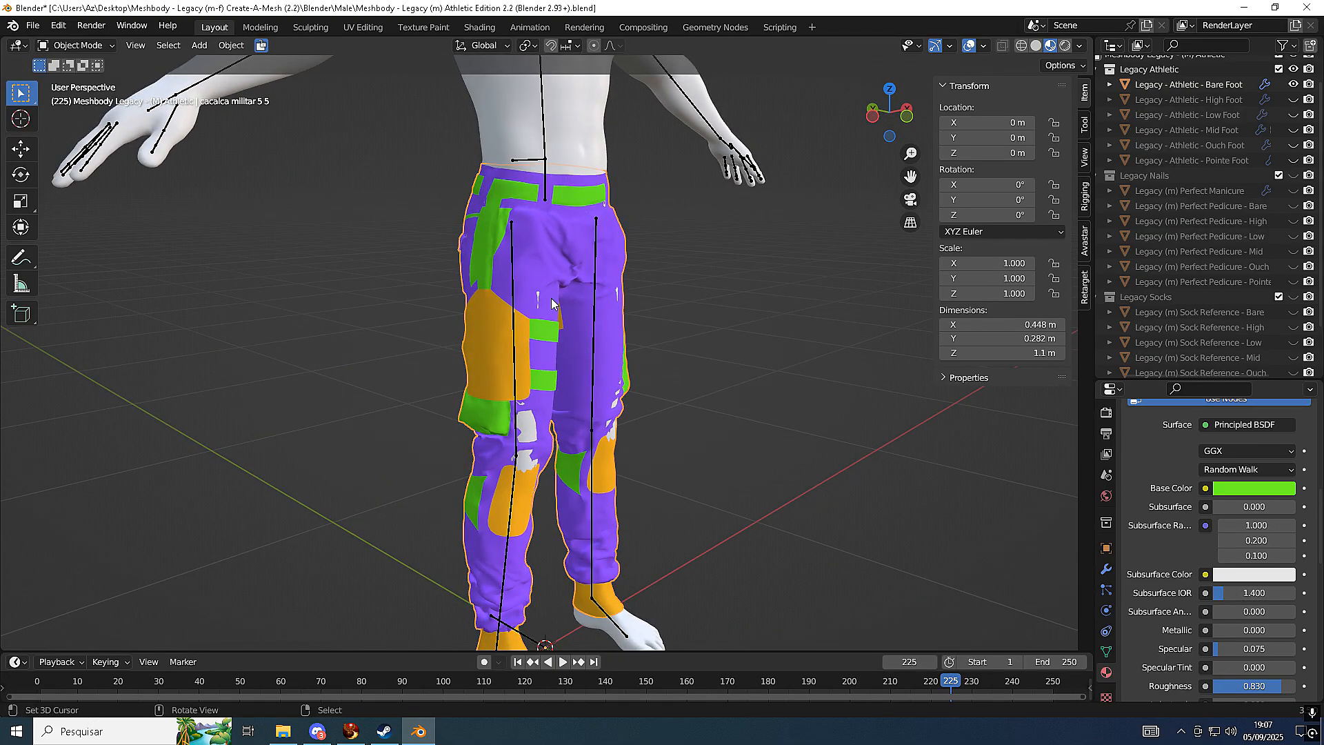
right_click(589, 271)
right_click(625, 254)
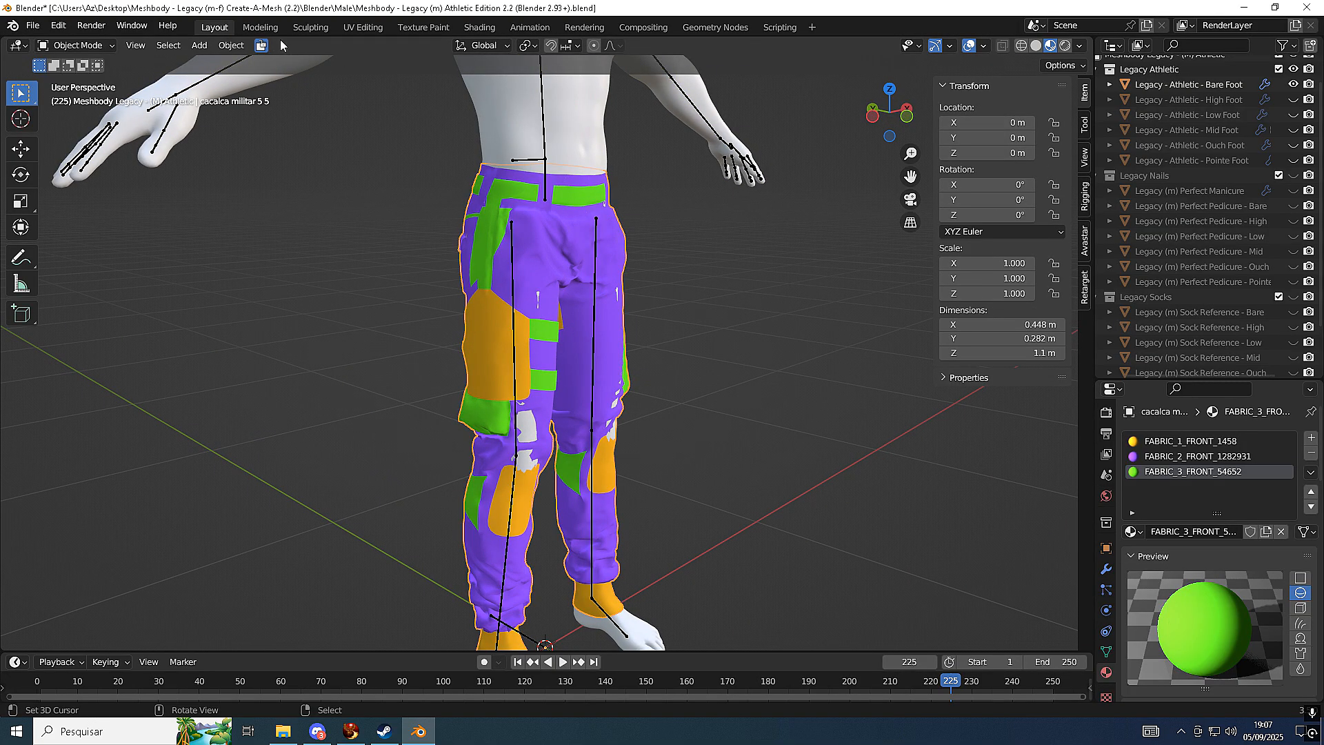
Switch to the Sculpting workspace, show the material colours in the viewport, and choose the Elastic Deform brush
left_click(322, 30)
scroll(572, 321, "up", 3)
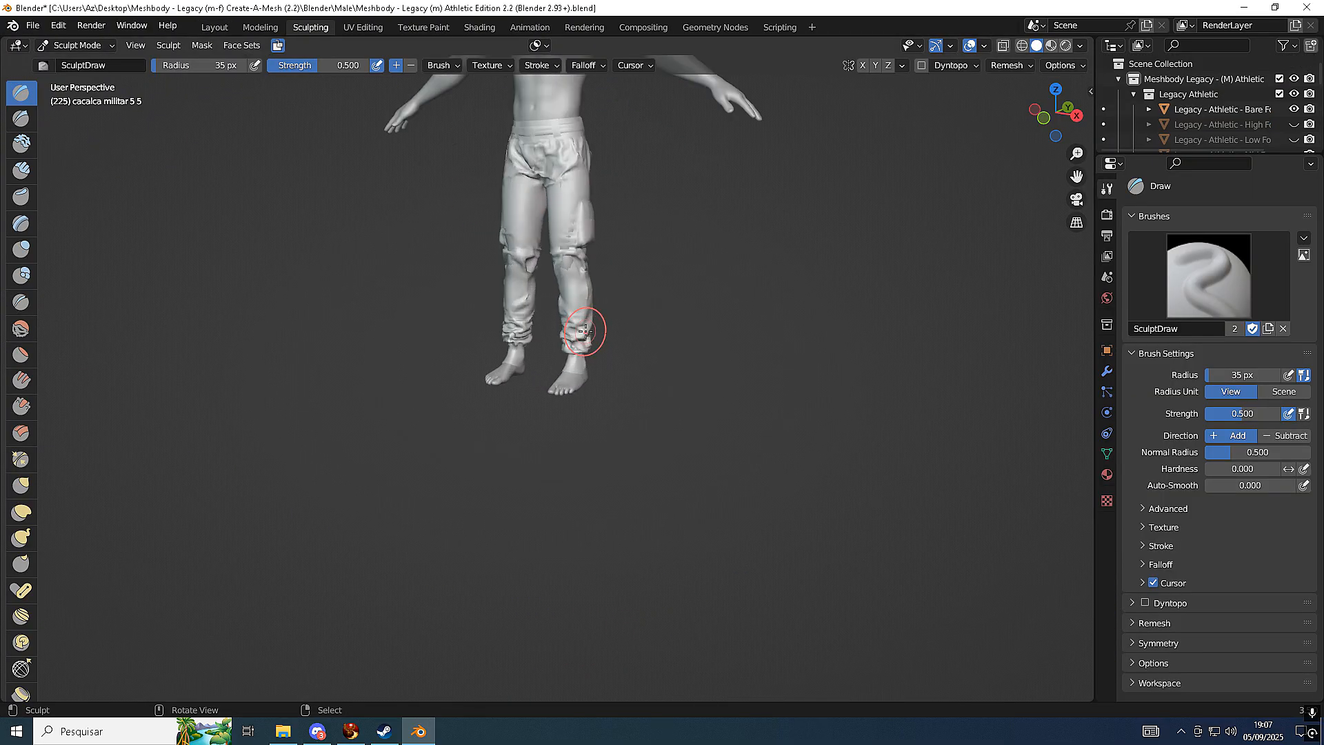
left_click(1049, 46)
middle_click_drag(579, 212, 635, 370, "shift")
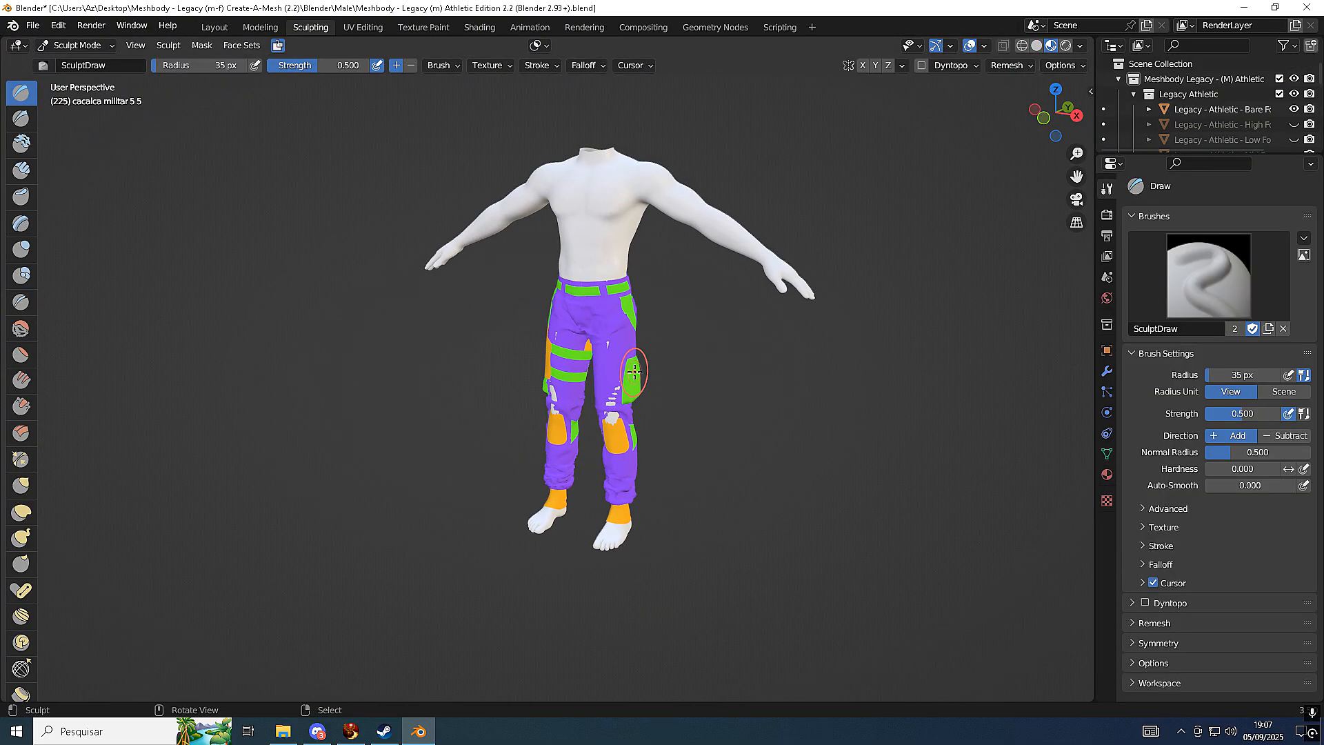
scroll(635, 369, "up", 3)
left_click(21, 511)
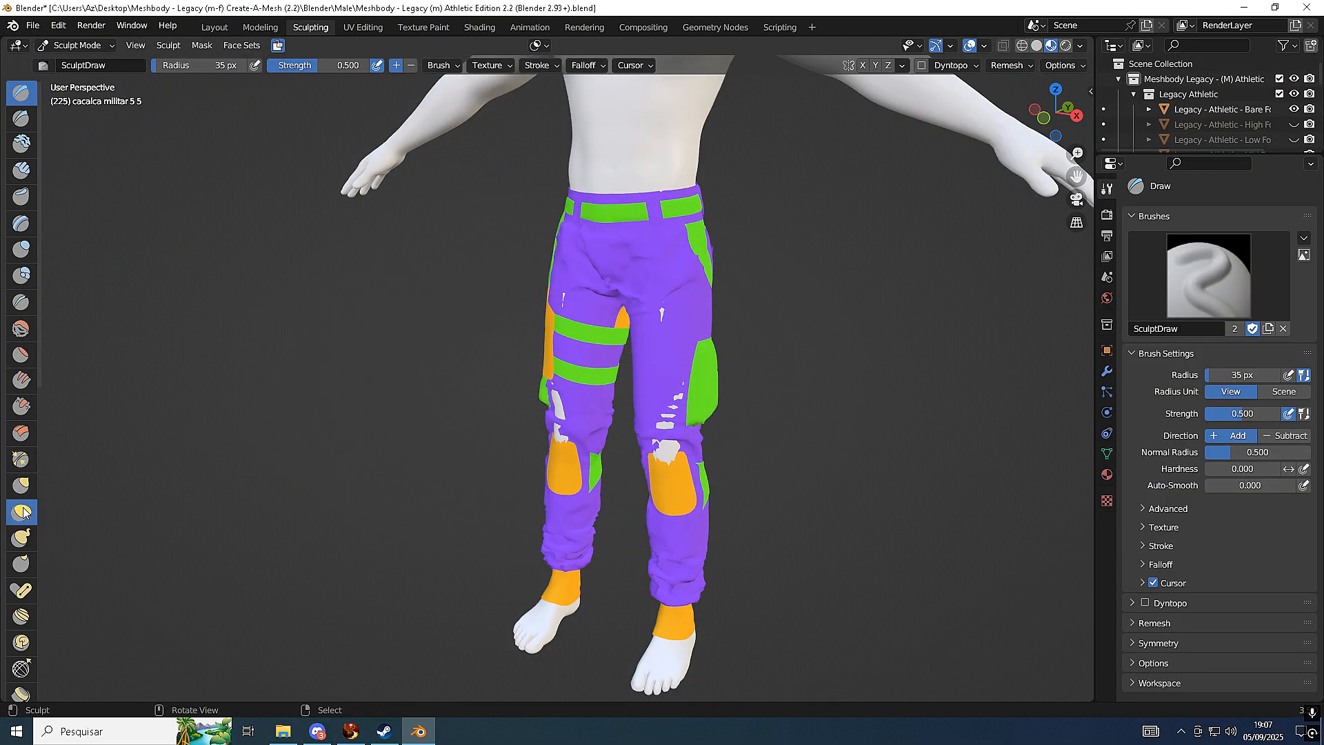
mouse_move(509, 414)
middle_mouse_down()
mouse_move(680, 348)
mouse_move(325, 414)
middle_mouse_up()
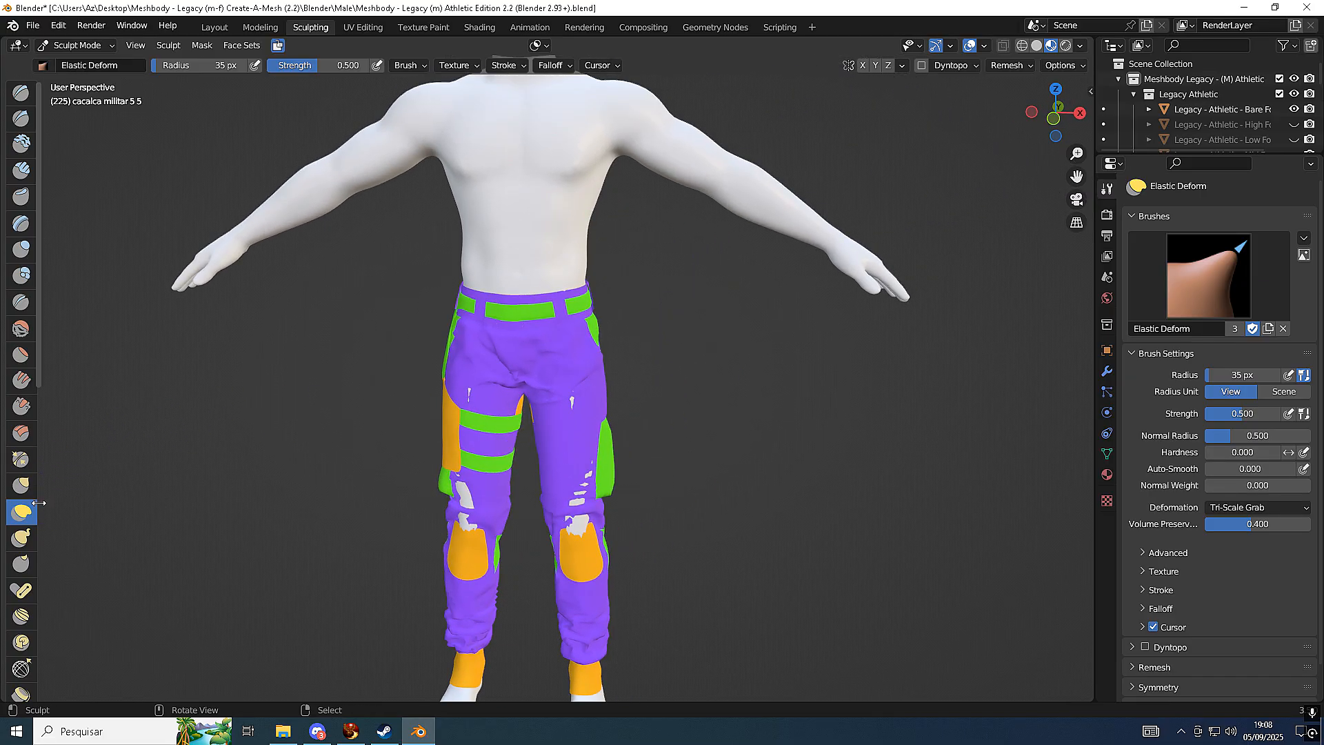
scroll(25, 517, "down", 1)
scroll(25, 517, "up", 1)
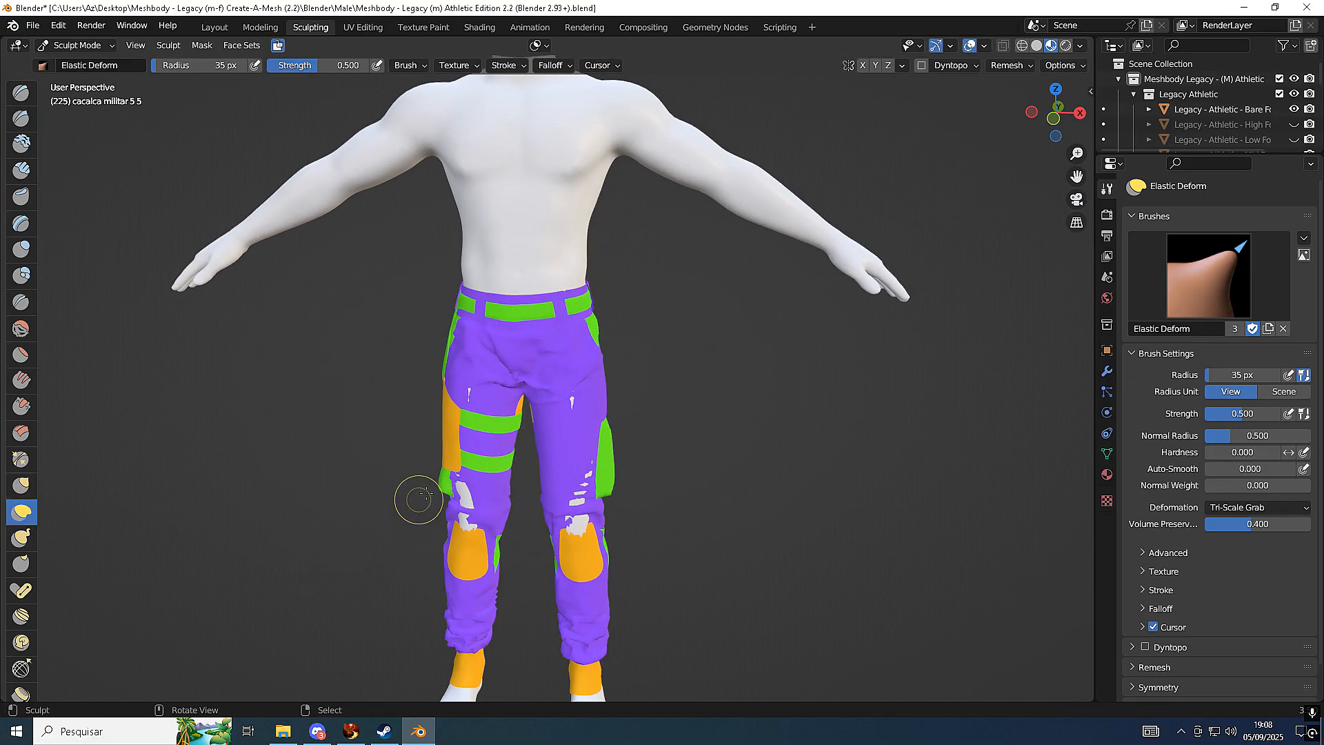
Set the Elastic Deform brush radius to 77 px, sizing it against the front of the trousers
key("f")
left_click(557, 421)
middle_click_drag(570, 455, 562, 458)
key("f")
left_click(596, 453)
scroll(547, 420, "up", 1)
key("f")
left_click(541, 426)
mouse_move(538, 472)
middle_mouse_down("shift")
mouse_move(545, 404)
mouse_move(599, 452)
mouse_move(640, 464)
middle_mouse_up("shift")
scroll(546, 404, "up", 4)
key("f")
left_click(693, 447)
Pull the fabric over the small skin patches on the front of both upper thighs with Elastic Deform
middle_click_drag(724, 405, 742, 349)
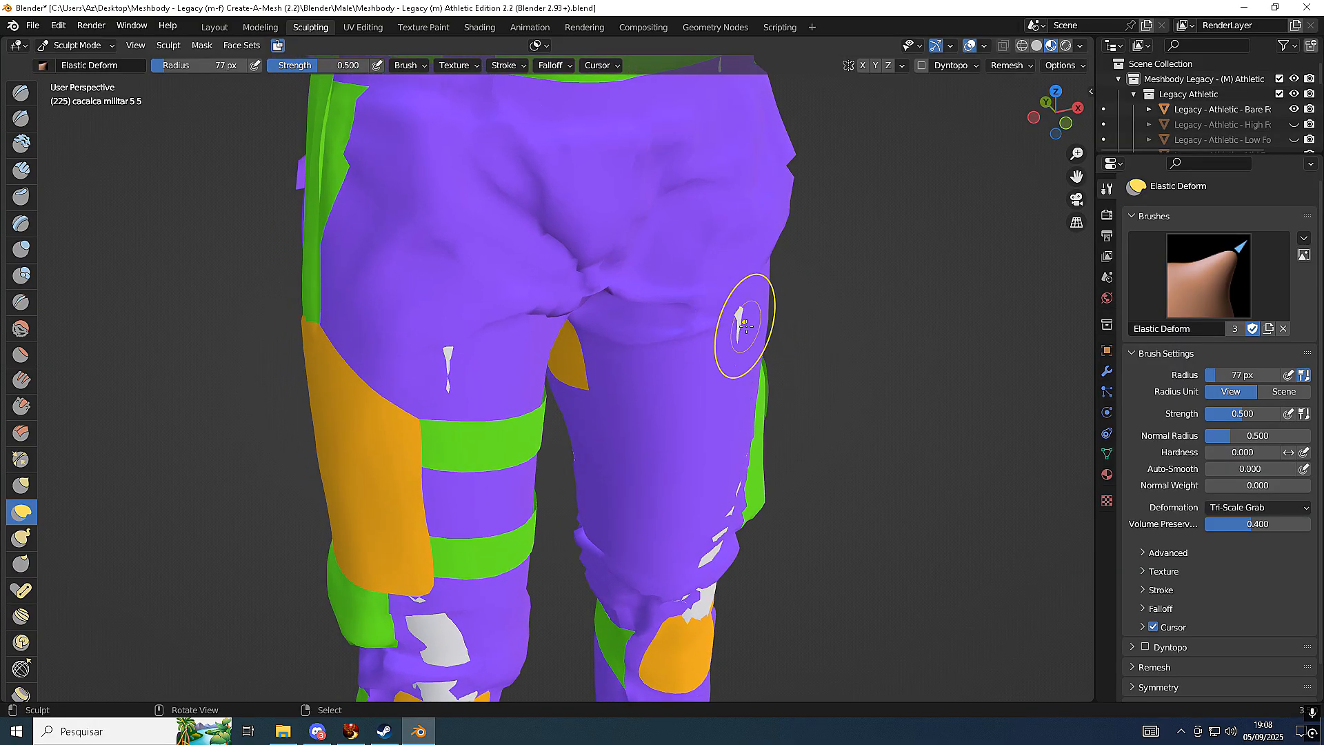
key("f")
left_click(744, 324)
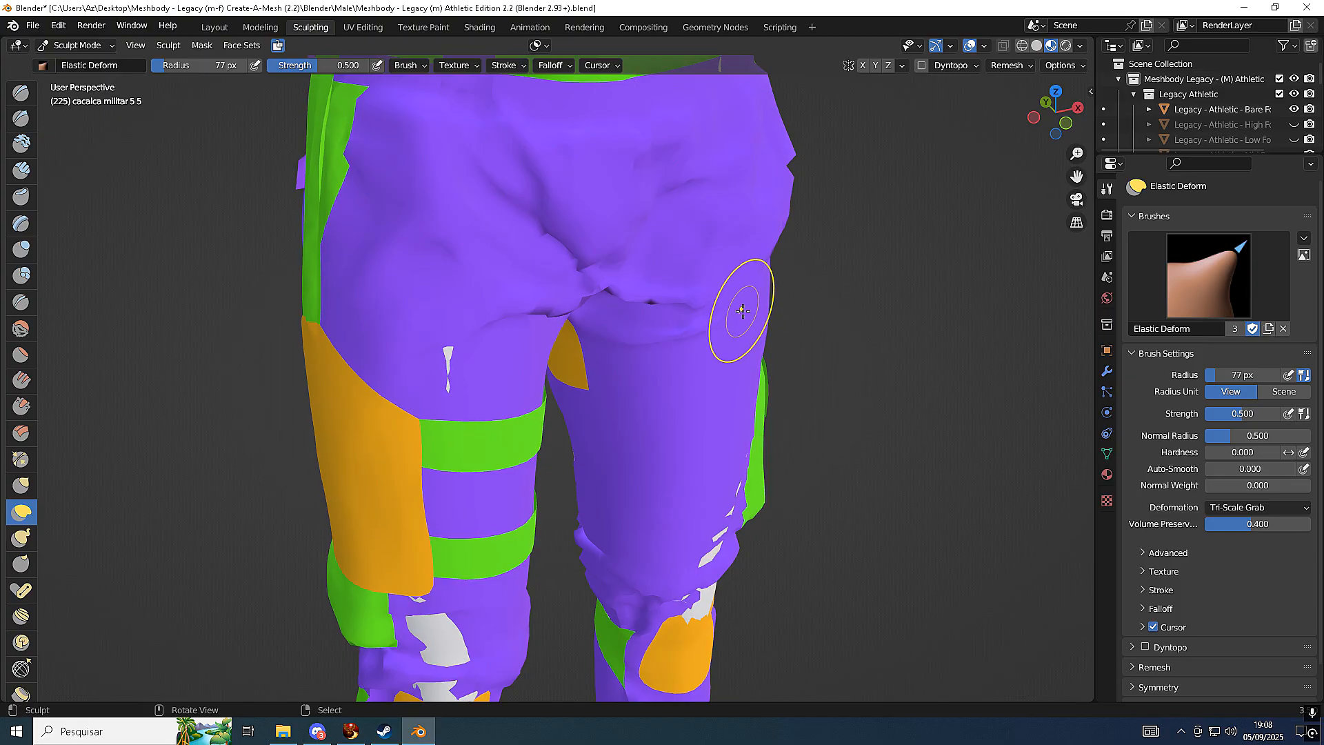
mouse_move(744, 324)
middle_mouse_down()
mouse_move(664, 327)
mouse_move(731, 331)
mouse_move(735, 434)
middle_mouse_up()
middle_click_drag(734, 435, 679, 434)
left_click_drag(424, 382, 432, 371)
Enlarge the brush radius to 112 px and pull the fabric over the skin patches above both knee pads
scroll(508, 464, "down", 3)
middle_click_drag(508, 465, 690, 451)
middle_click_drag(724, 494, 612, 350, "shift")
mouse_move(591, 421)
middle_mouse_down()
mouse_move(456, 427)
mouse_move(426, 455)
middle_mouse_up()
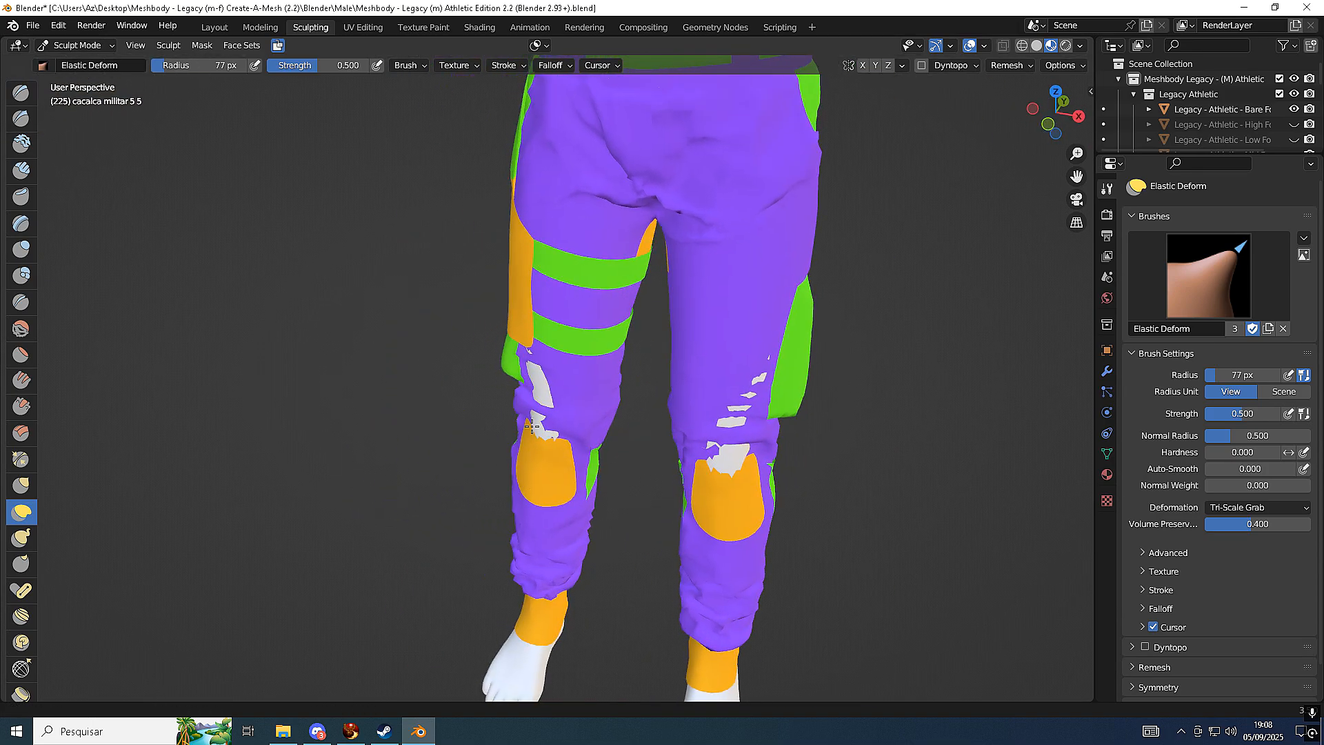
scroll(540, 394, "up", 4)
key("f")
left_click(564, 395)
middle_click_drag(532, 400, 504, 399)
left_click_drag(498, 402, 494, 405)
left_click_drag(531, 480, 535, 481)
middle_click_drag(516, 471, 565, 486)
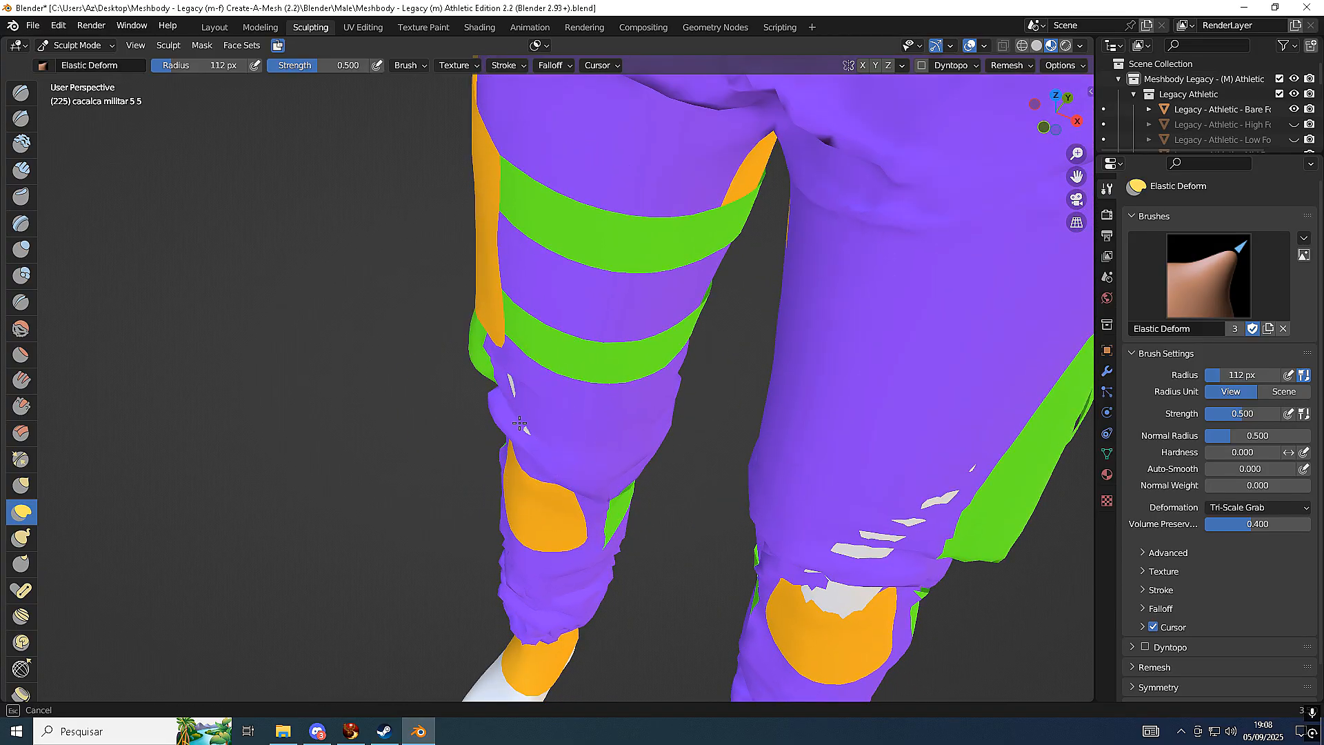
middle_click_drag(503, 391, 548, 510)
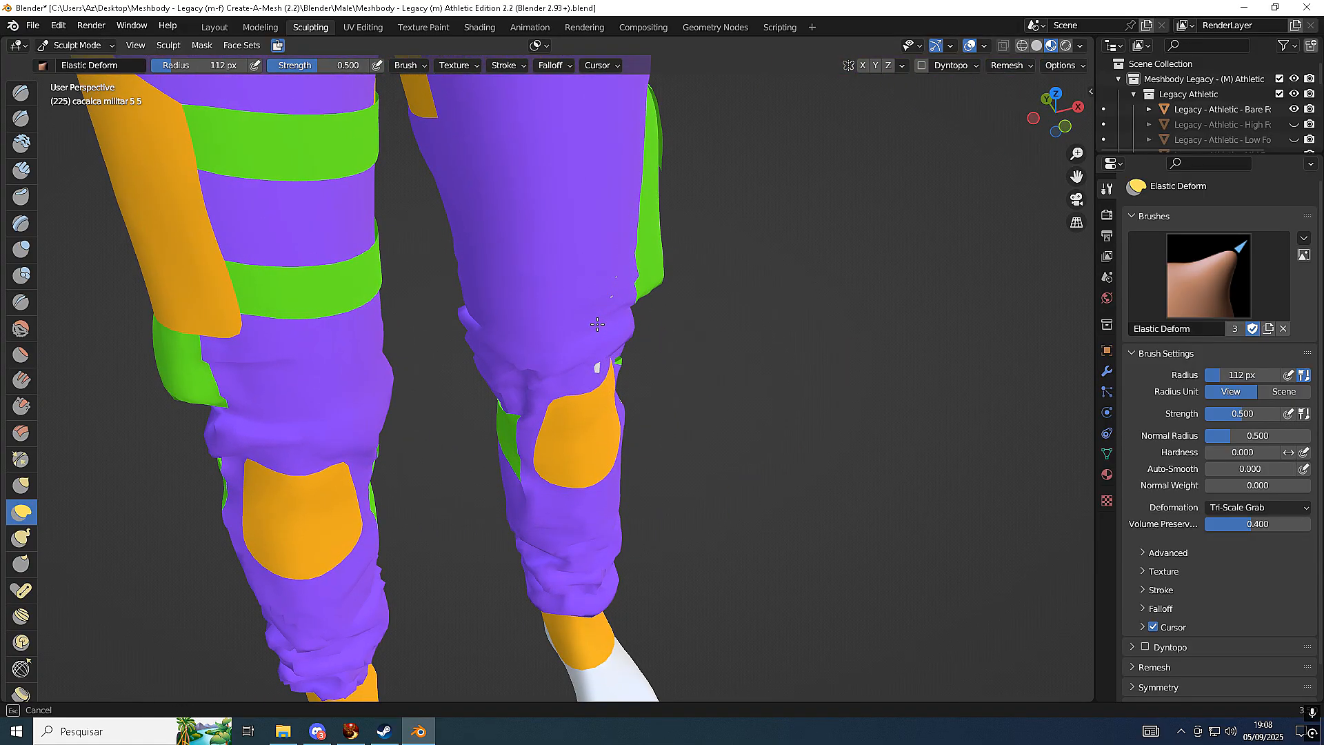
Pull the fabric over the skin patches on the seat and the back of the upper thighs
scroll(597, 387, "down", 2)
middle_click_drag(595, 435, 492, 471)
scroll(515, 381, "down", 1)
middle_click_drag(541, 442, 511, 407, "shift")
middle_click_drag(507, 373, 553, 530, "shift")
scroll(548, 482, "up", 5)
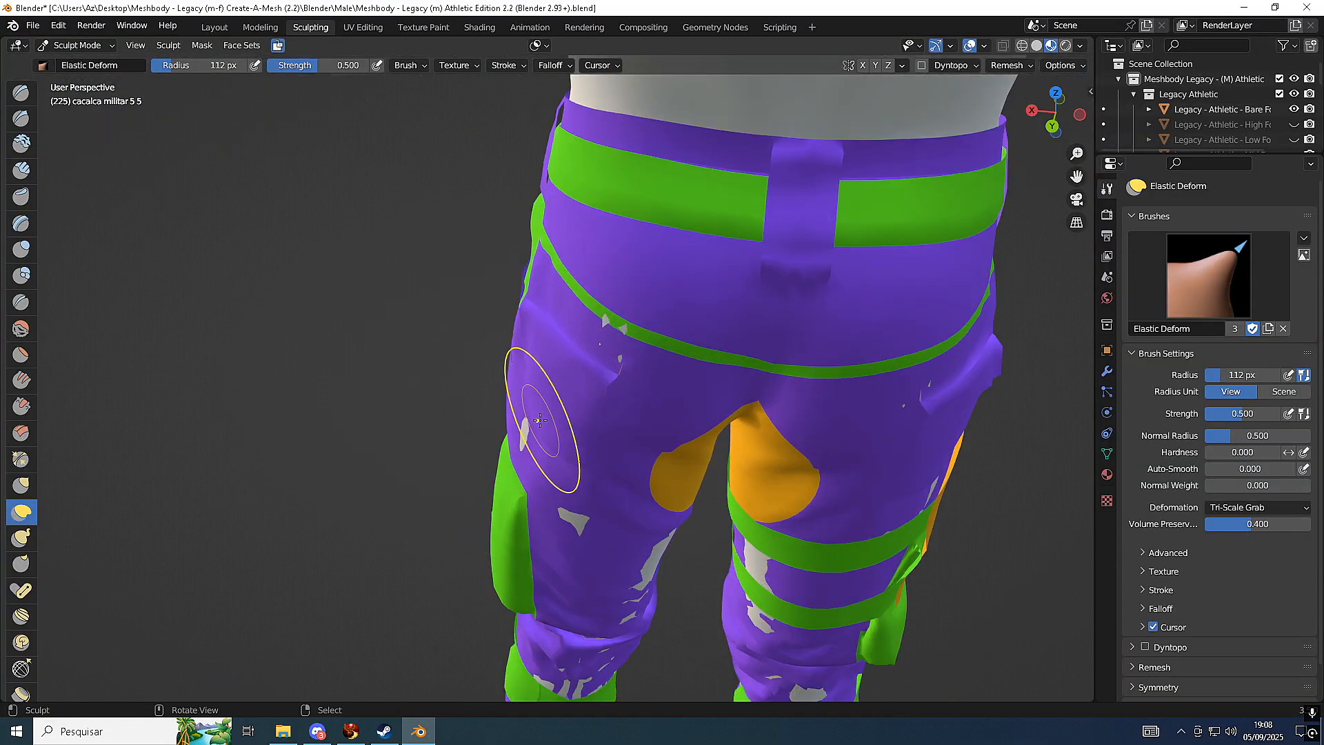
middle_click_drag(517, 447, 802, 457)
left_click_drag(802, 458, 822, 461)
mouse_move(822, 461)
middle_mouse_down()
mouse_move(561, 451)
mouse_move(669, 468)
middle_mouse_up()
left_click_drag(705, 469, 710, 470)
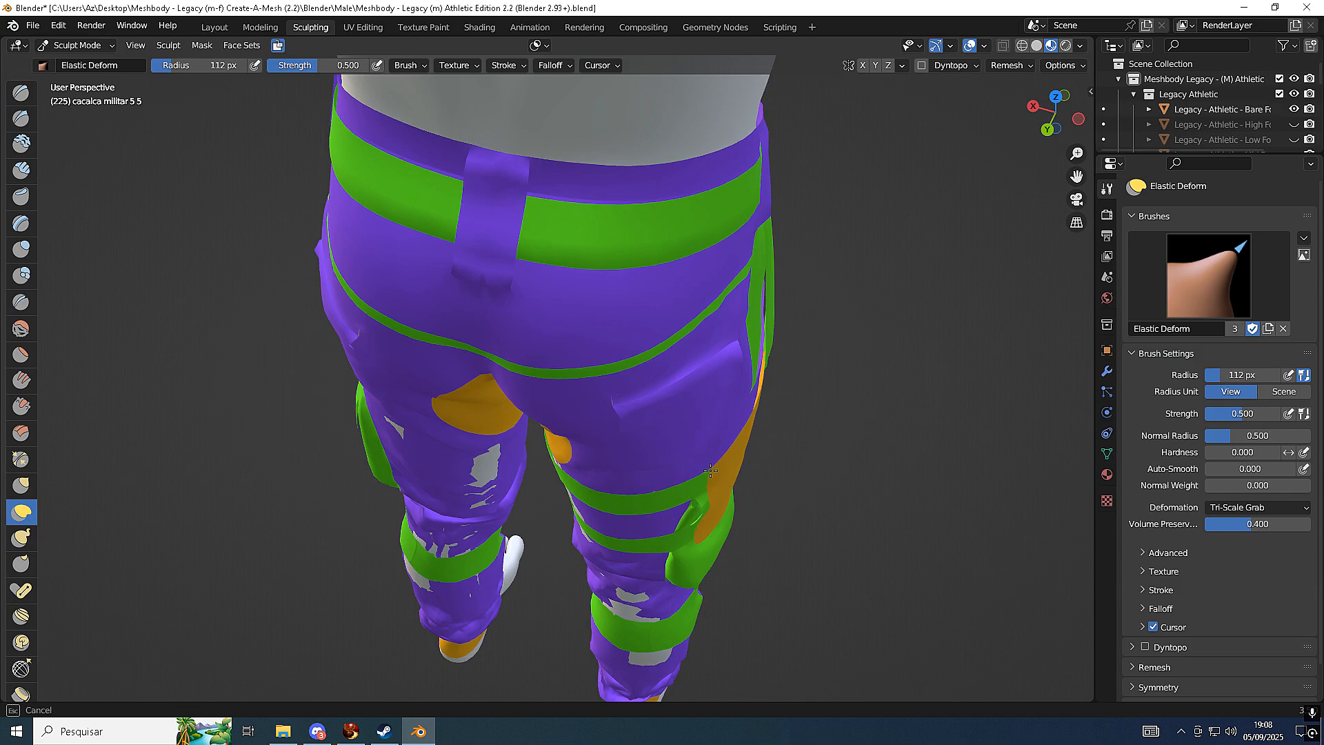
mouse_move(499, 540)
middle_mouse_down()
mouse_move(562, 458)
mouse_move(508, 443)
mouse_move(616, 405)
middle_mouse_up()
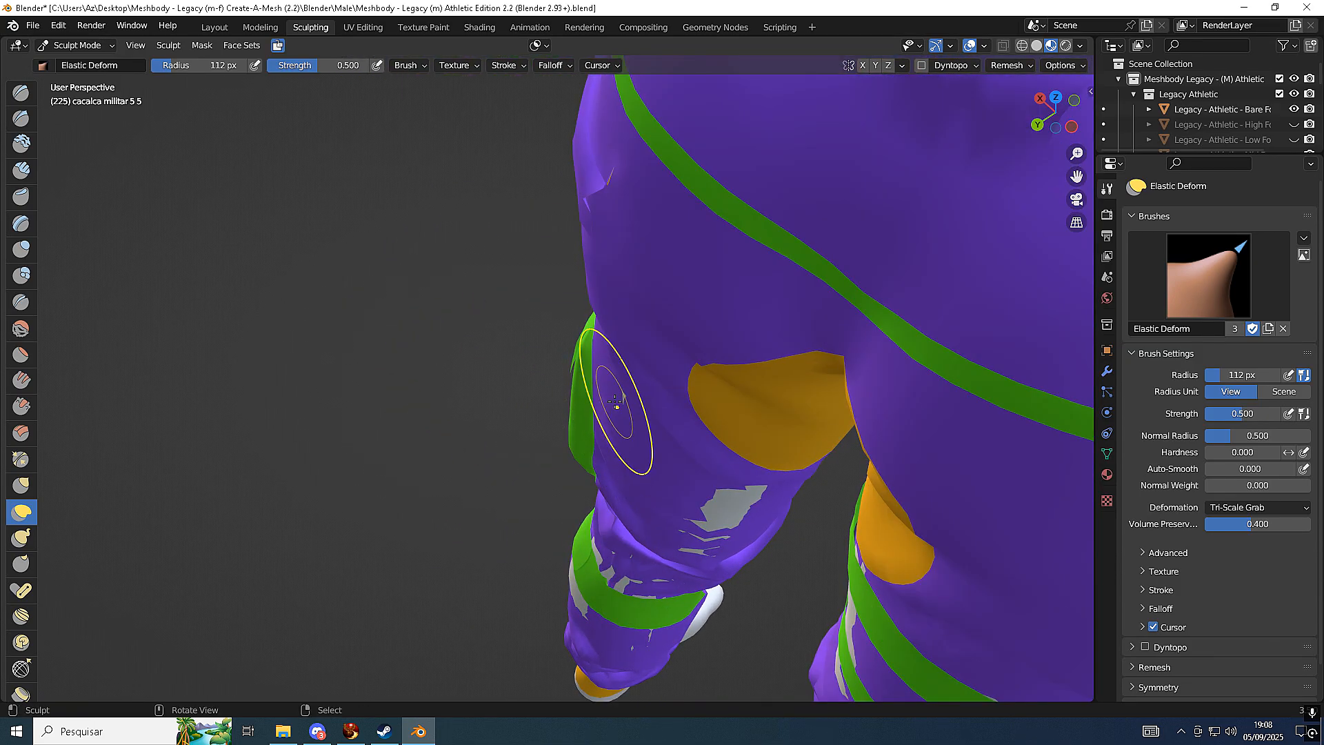
Enable X symmetry, set the brush radius to 153 px, and pull the fabric over the skin around the rear calf straps
mouse_move(635, 473)
middle_mouse_down()
mouse_move(763, 502)
mouse_move(508, 538)
mouse_move(580, 526)
mouse_move(578, 564)
middle_mouse_up()
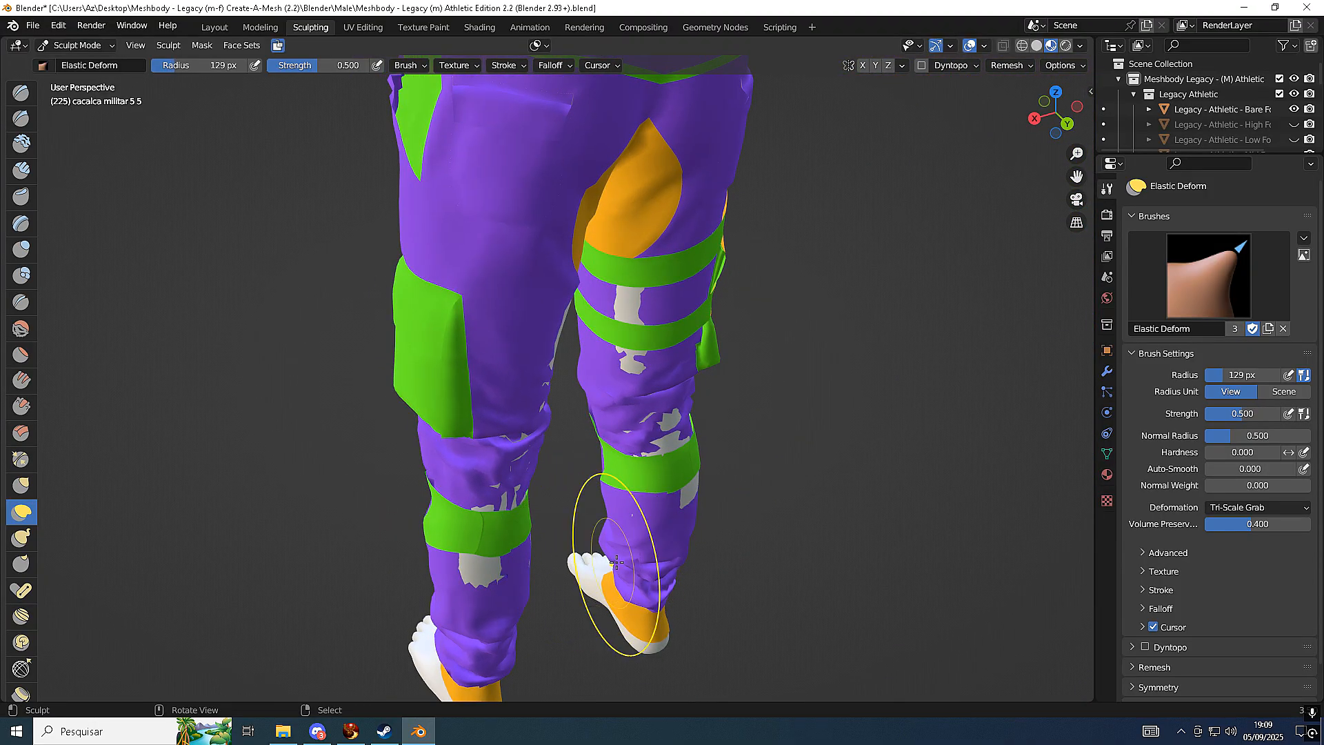
scroll(555, 556, "up", 4)
mouse_move(561, 527)
middle_mouse_down()
mouse_move(497, 426)
mouse_move(434, 519)
mouse_move(478, 372)
middle_mouse_up()
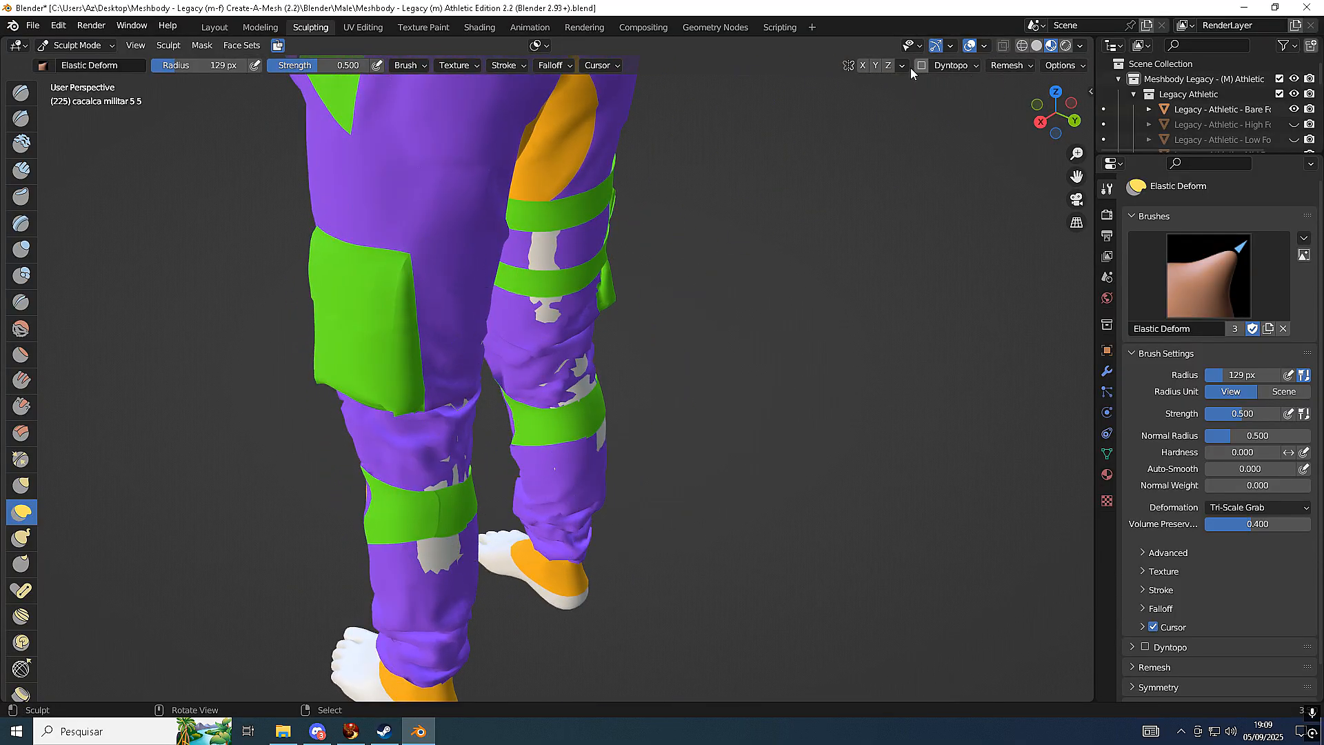
middle_click_drag(563, 510, 620, 456, "shift")
key("f")
left_click(633, 486)
mouse_move(607, 566)
middle_mouse_down()
mouse_move(612, 553)
mouse_move(631, 625)
mouse_move(627, 473)
middle_mouse_up()
scroll(583, 400, "up", 2)
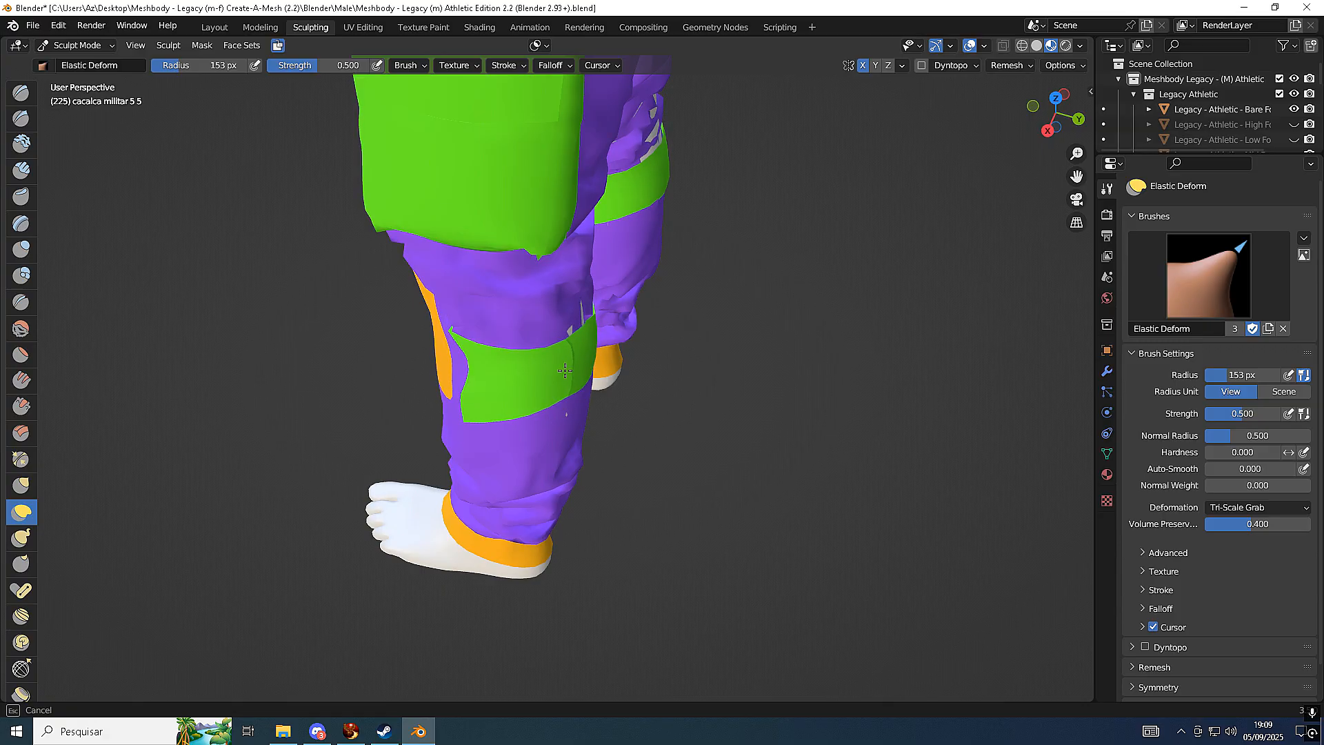
middle_click_drag(578, 348, 481, 412)
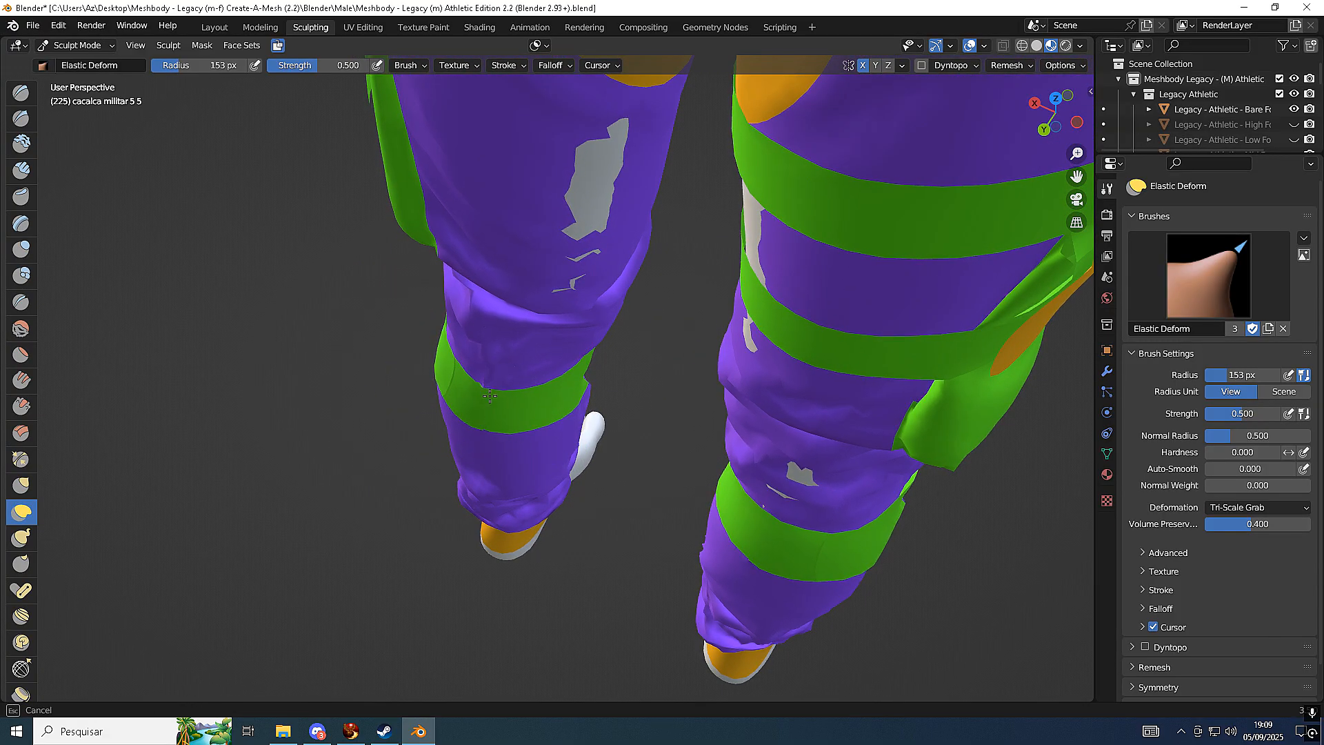
Pull the fabric over the remaining skin patches behind the knees and on the back of the thighs
scroll(751, 432, "down", 2)
middle_click_drag(751, 432, 669, 382)
scroll(641, 483, "up", 3)
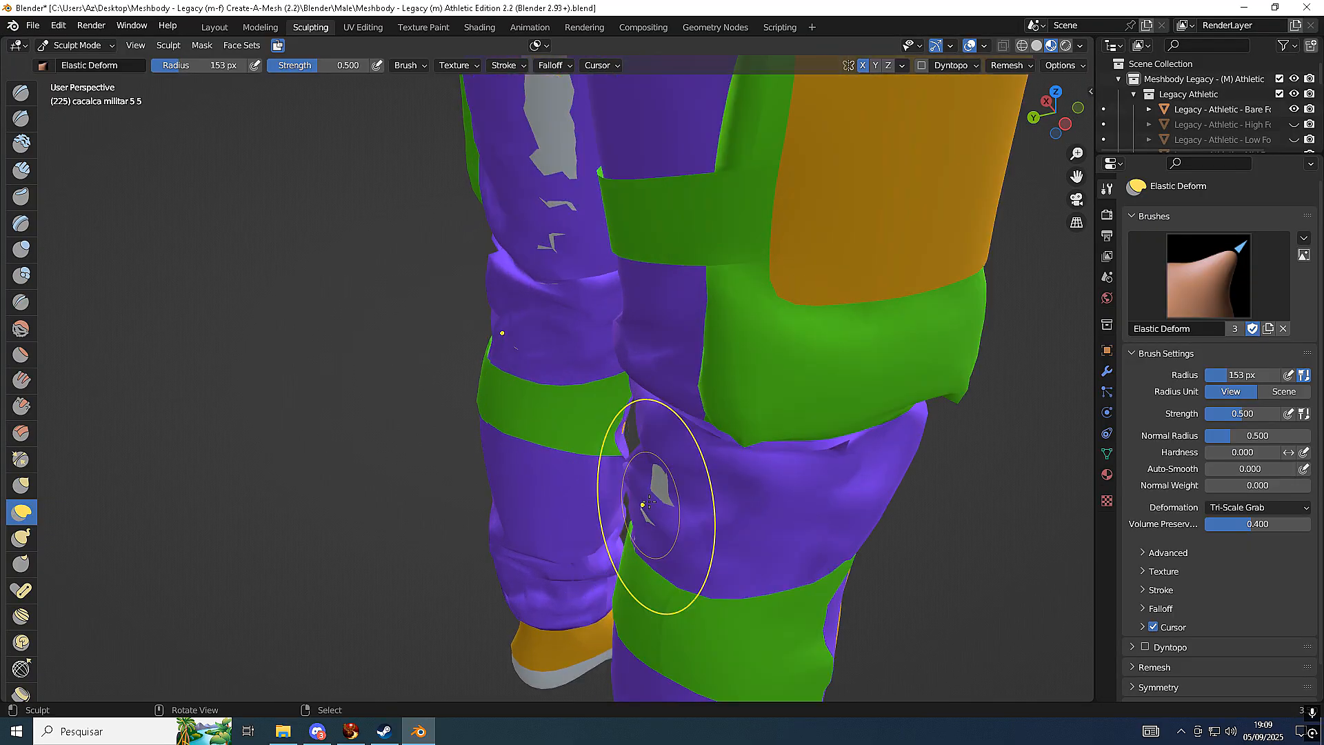
mouse_move(653, 500)
middle_mouse_down()
mouse_move(591, 414)
mouse_move(739, 354)
mouse_move(680, 488)
mouse_move(669, 364)
mouse_move(620, 400)
mouse_move(571, 387)
mouse_move(638, 366)
mouse_move(635, 428)
middle_mouse_up()
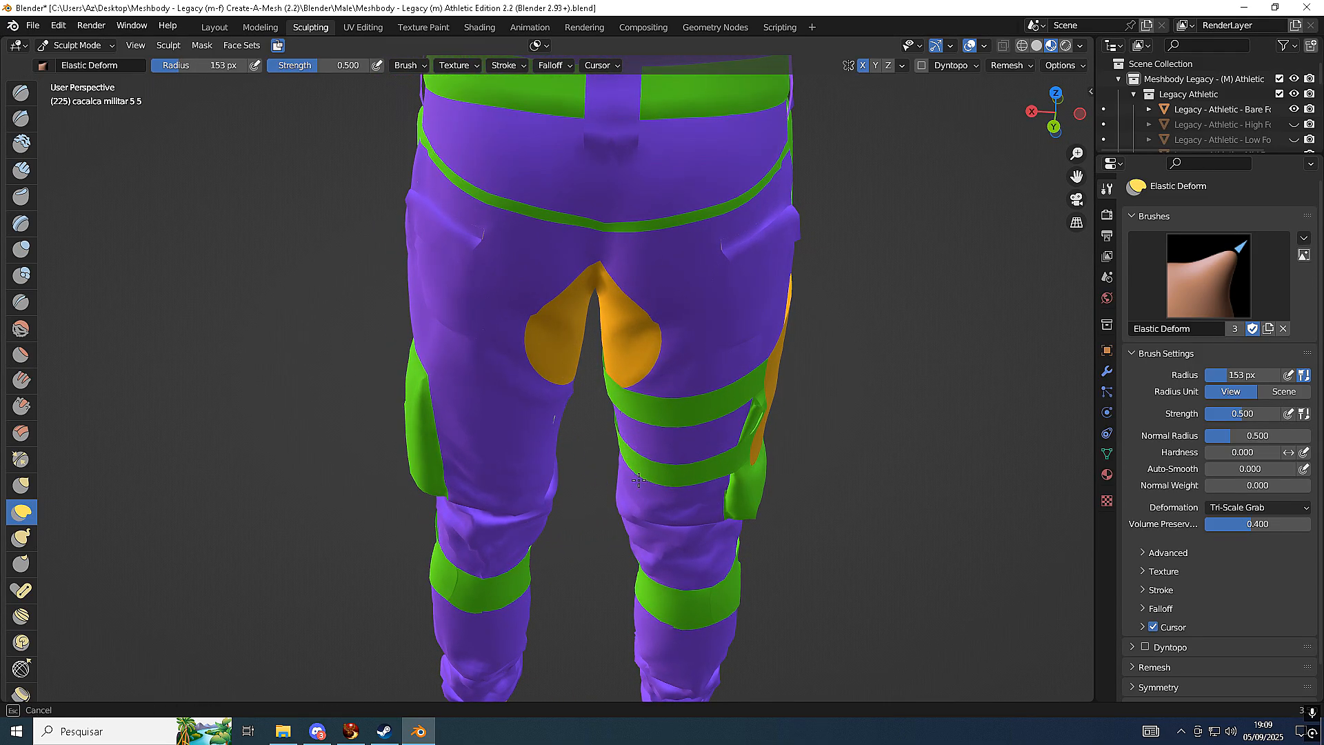
Inspect the sculpted trousers from the front for remaining clipping, check them in the Layout workspace, and return to Sculpting
scroll(632, 433, "down", 4)
middle_click_drag(632, 434, 694, 491)
scroll(598, 420, "up", 3)
middle_click_drag(597, 420, 635, 407)
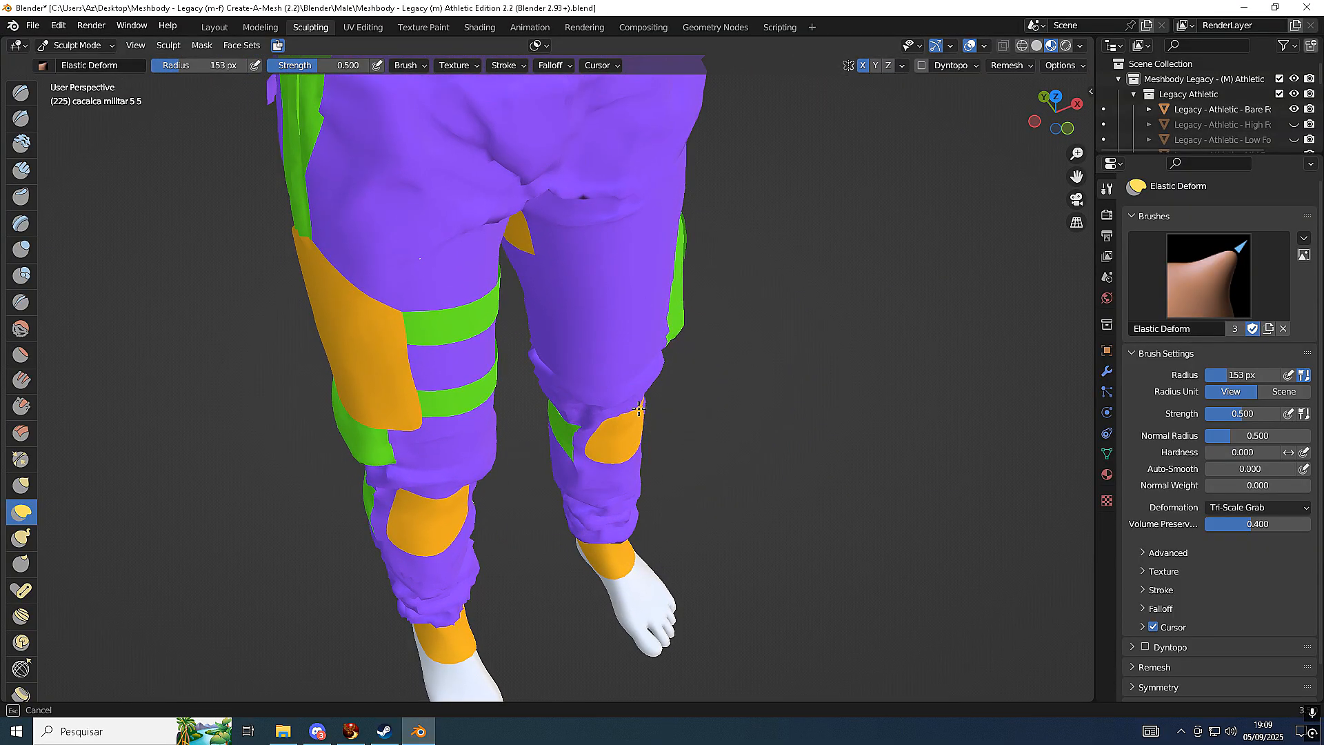
scroll(640, 418, "down", 3)
middle_click_drag(641, 429, 602, 361)
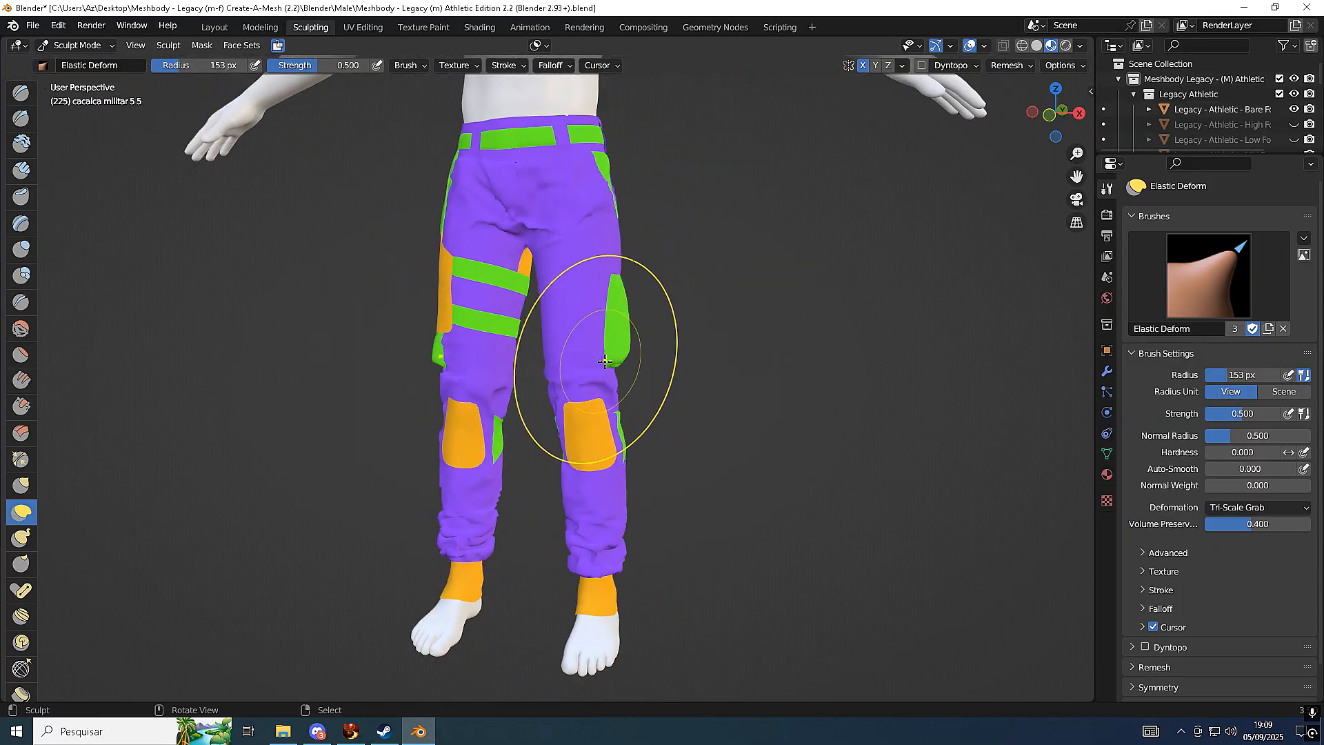
scroll(602, 361, "up", 2)
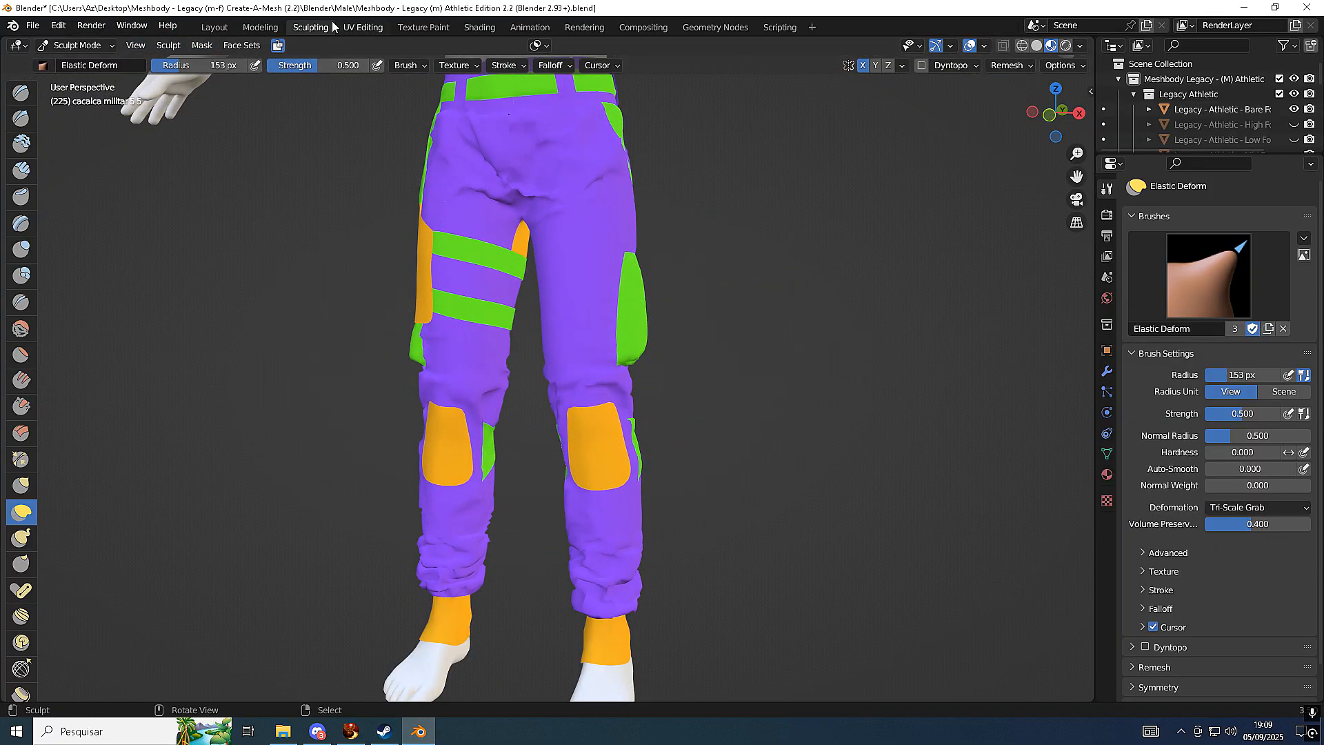
left_click(213, 27)
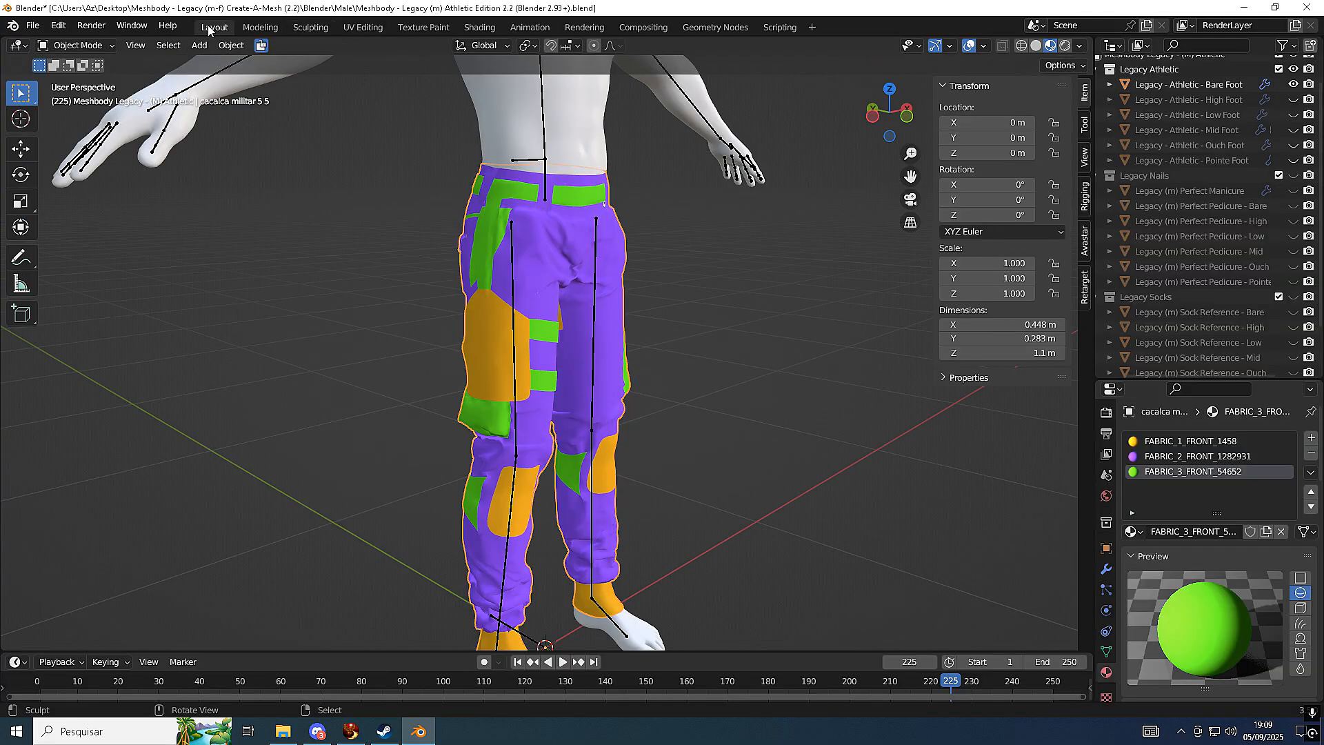
left_click(264, 27)
left_click(303, 27)
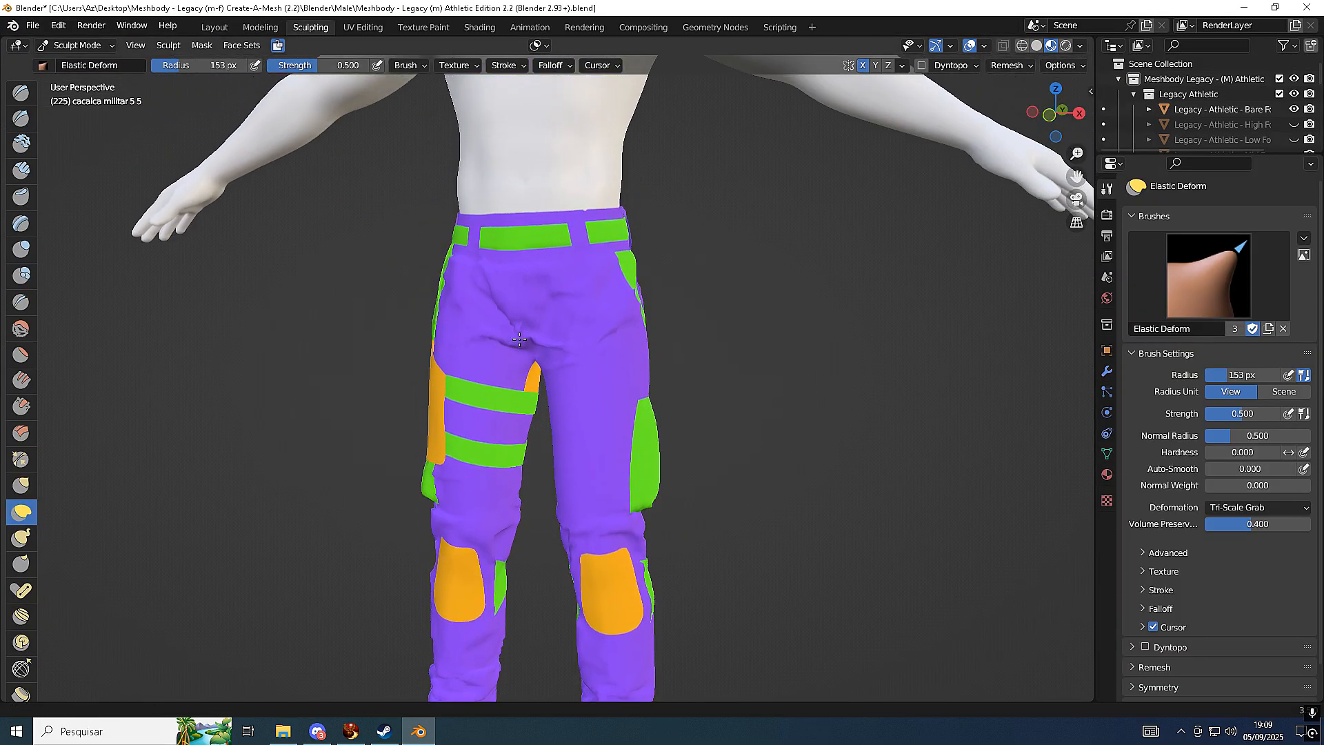
Pull the trouser fabric slightly on the front of the upper thigh with the Elastic Deform brush
mouse_move(517, 340)
middle_mouse_down()
mouse_move(564, 329)
mouse_move(355, 364)
mouse_move(561, 340)
mouse_move(607, 352)
middle_mouse_up()
scroll(548, 336, "up", 7)
scroll(622, 356, "down", 3)
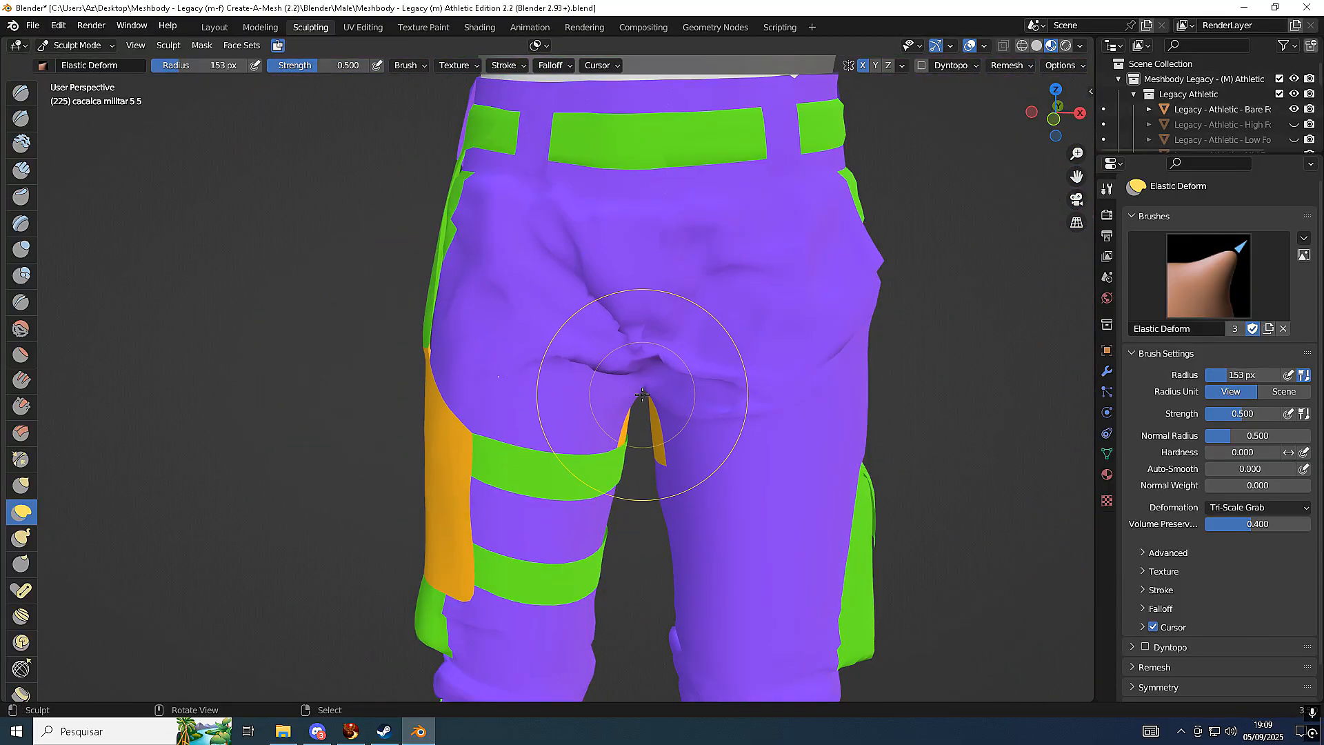
scroll(642, 394, "down", 2)
scroll(522, 222, "up", 5)
mouse_move(522, 222)
middle_mouse_down()
mouse_move(651, 278)
mouse_move(610, 405)
middle_mouse_up()
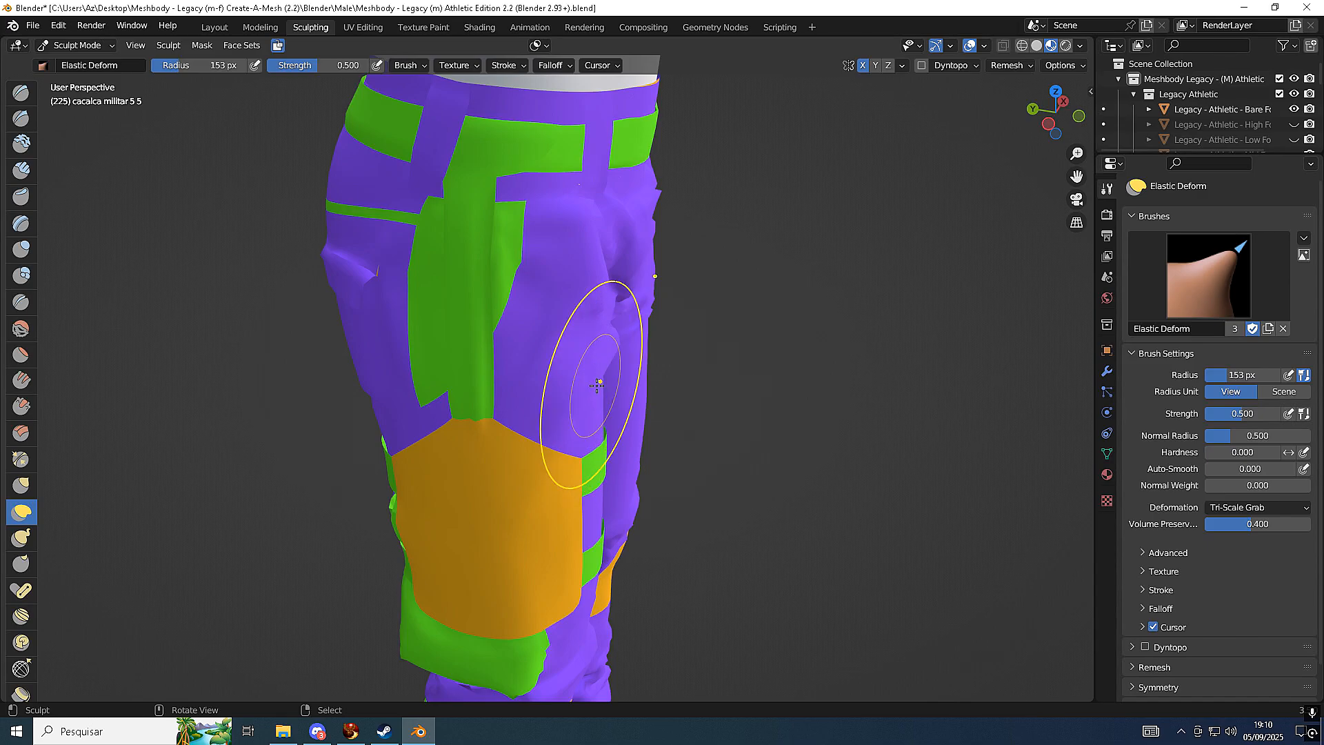
left_click_drag(602, 388, 597, 358)
scroll(633, 384, "down", 2)
middle_click_drag(632, 384, 538, 338)
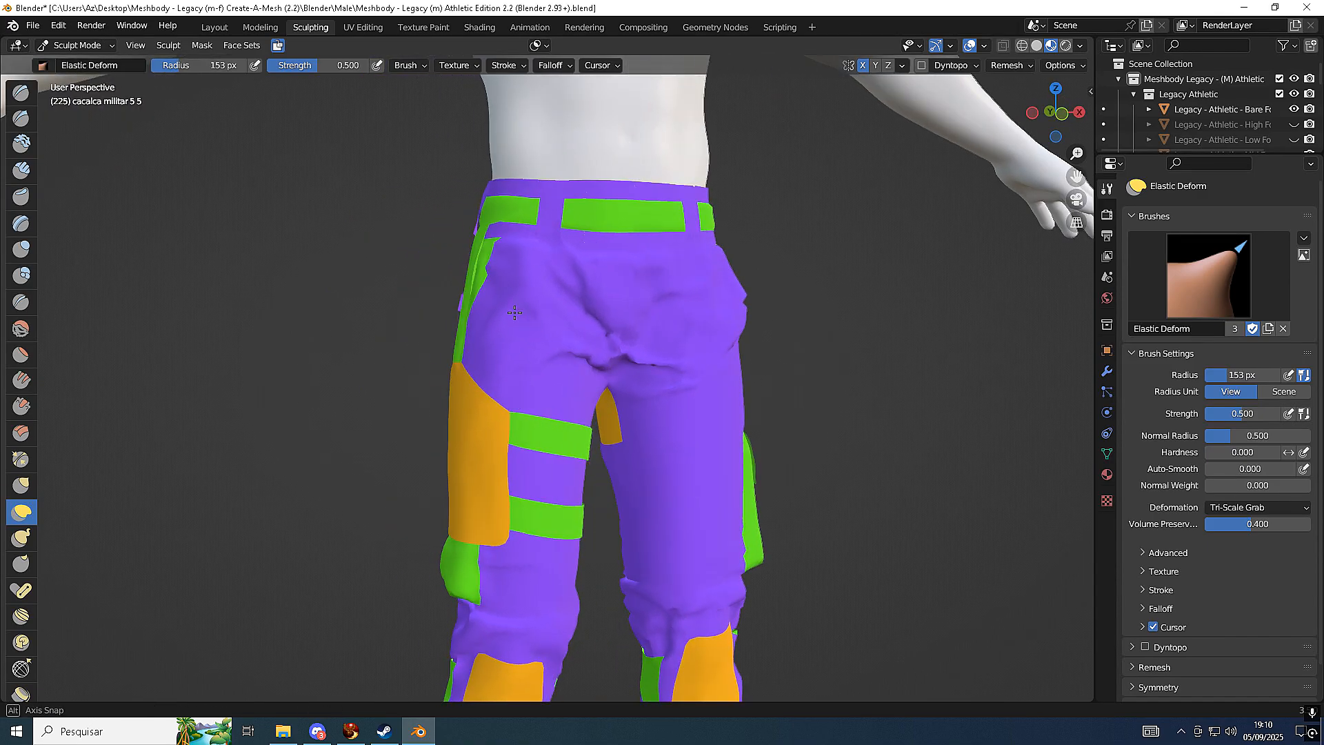
Turn on the Statistics overlay and check the trousers' mesh density in Edit Mode, then return to Sculpt Mode
scroll(569, 306, "up", 4)
left_click(52, 45)
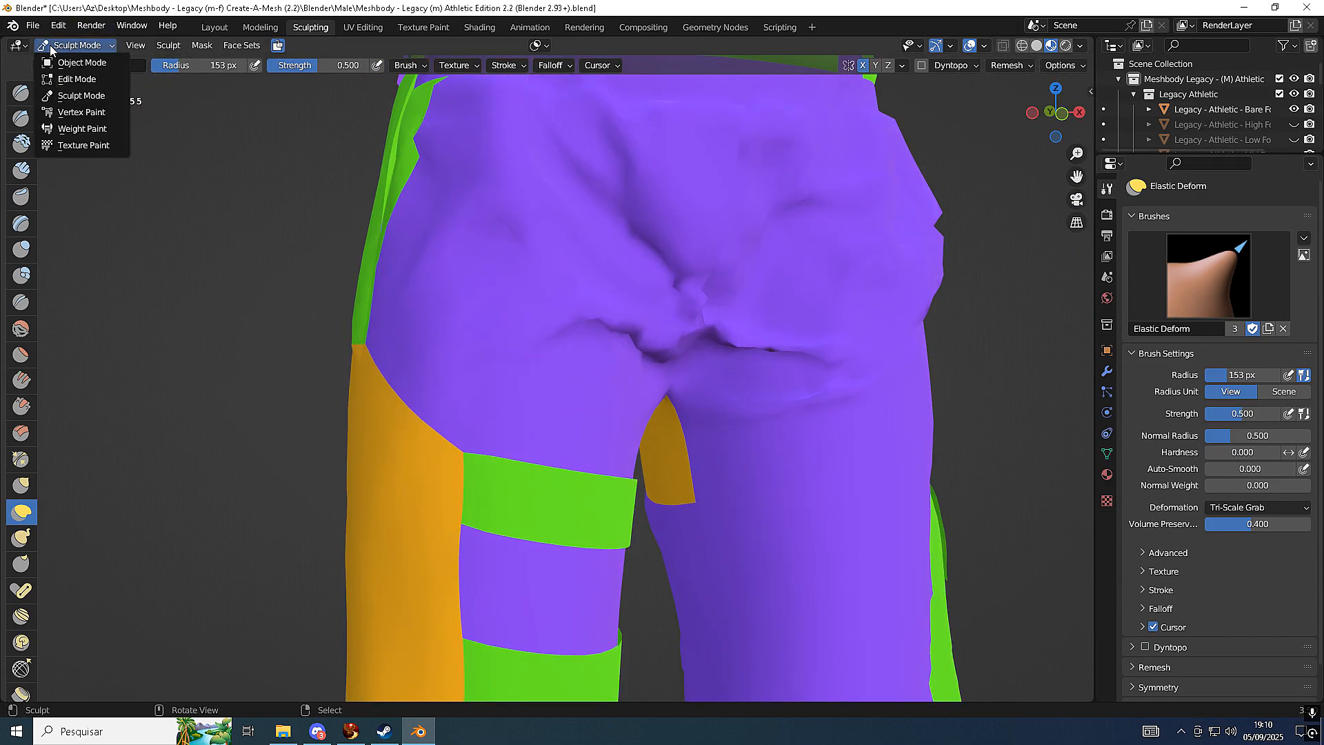
scroll(487, 266, "up", 3)
mouse_move(488, 266)
middle_mouse_down()
mouse_move(364, 285)
mouse_move(395, 216)
mouse_move(529, 296)
mouse_move(575, 249)
mouse_move(476, 283)
middle_mouse_up()
scroll(386, 217, "up", 3)
scroll(476, 283, "down", 5)
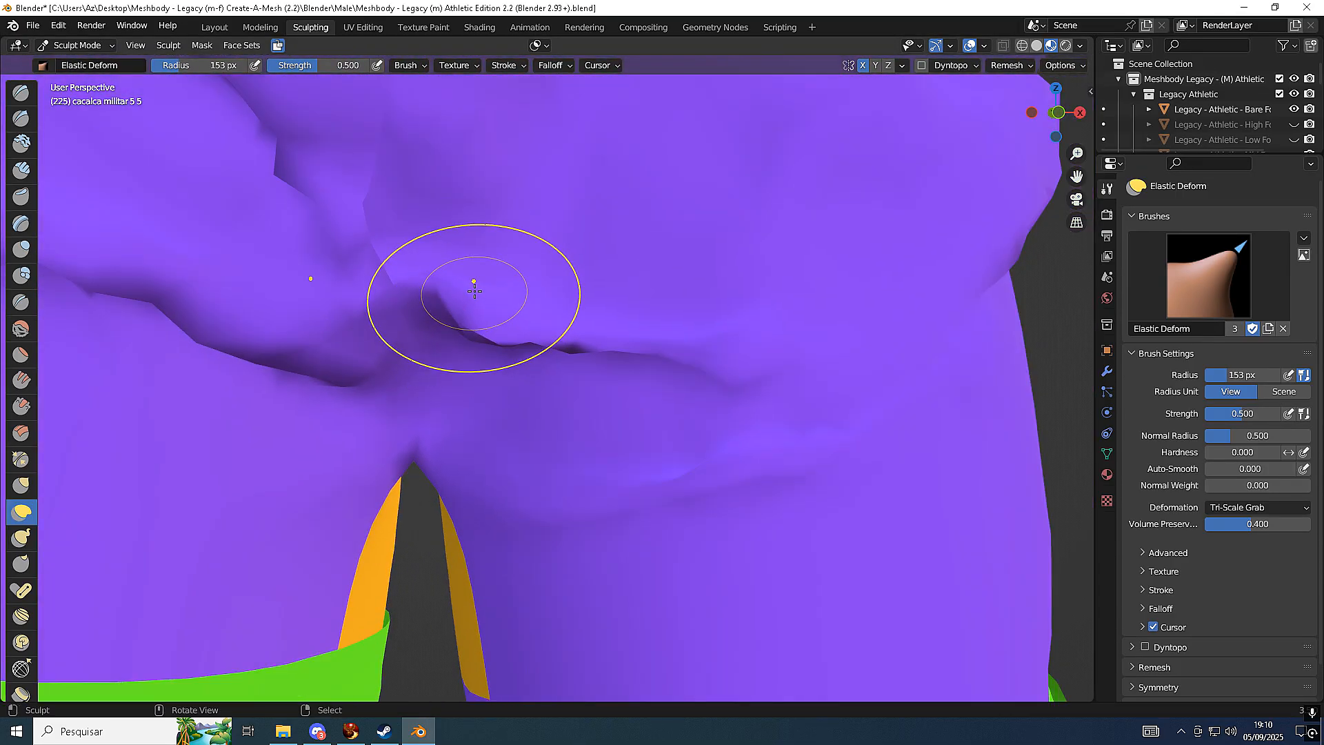
key("Tab")
scroll(505, 263, "down", 3)
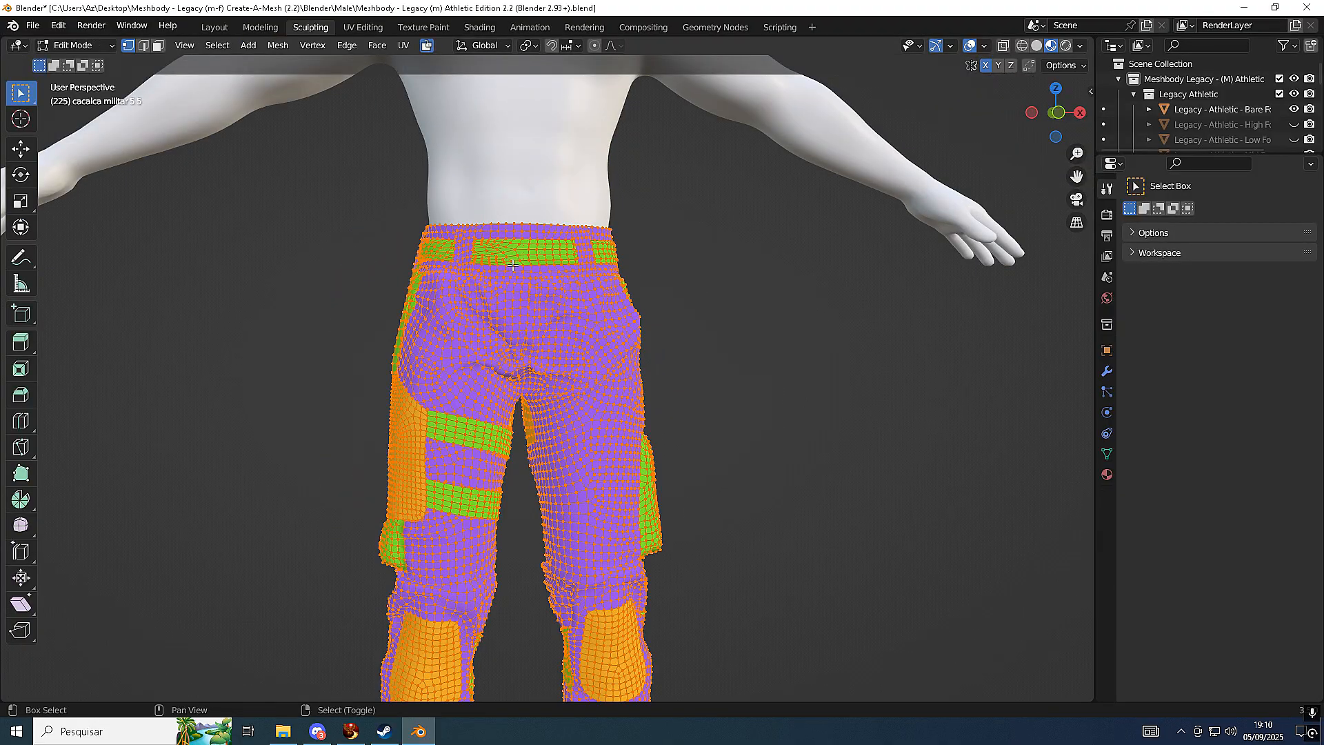
middle_click_drag(512, 266, 582, 171, "shift")
middle_click_drag(582, 219, 647, 250)
left_click(1057, 67)
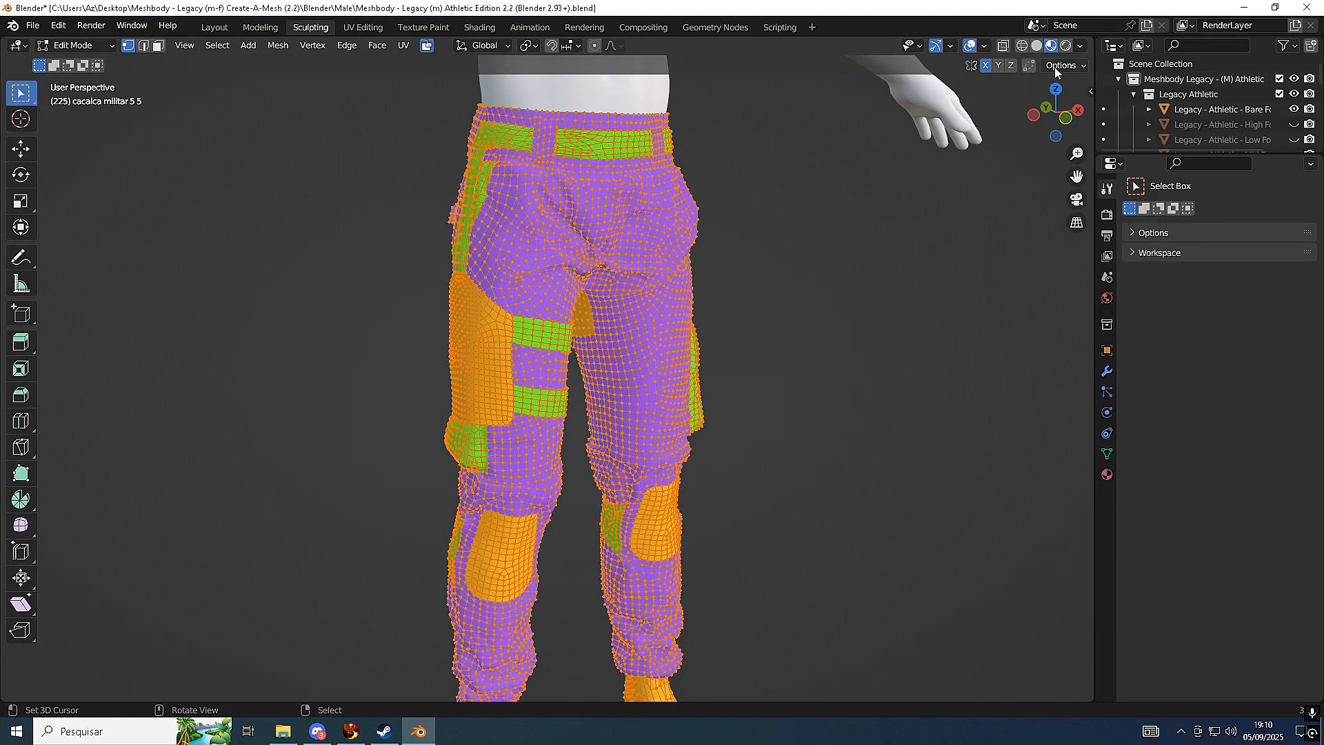
left_click(982, 42)
left_click(924, 166)
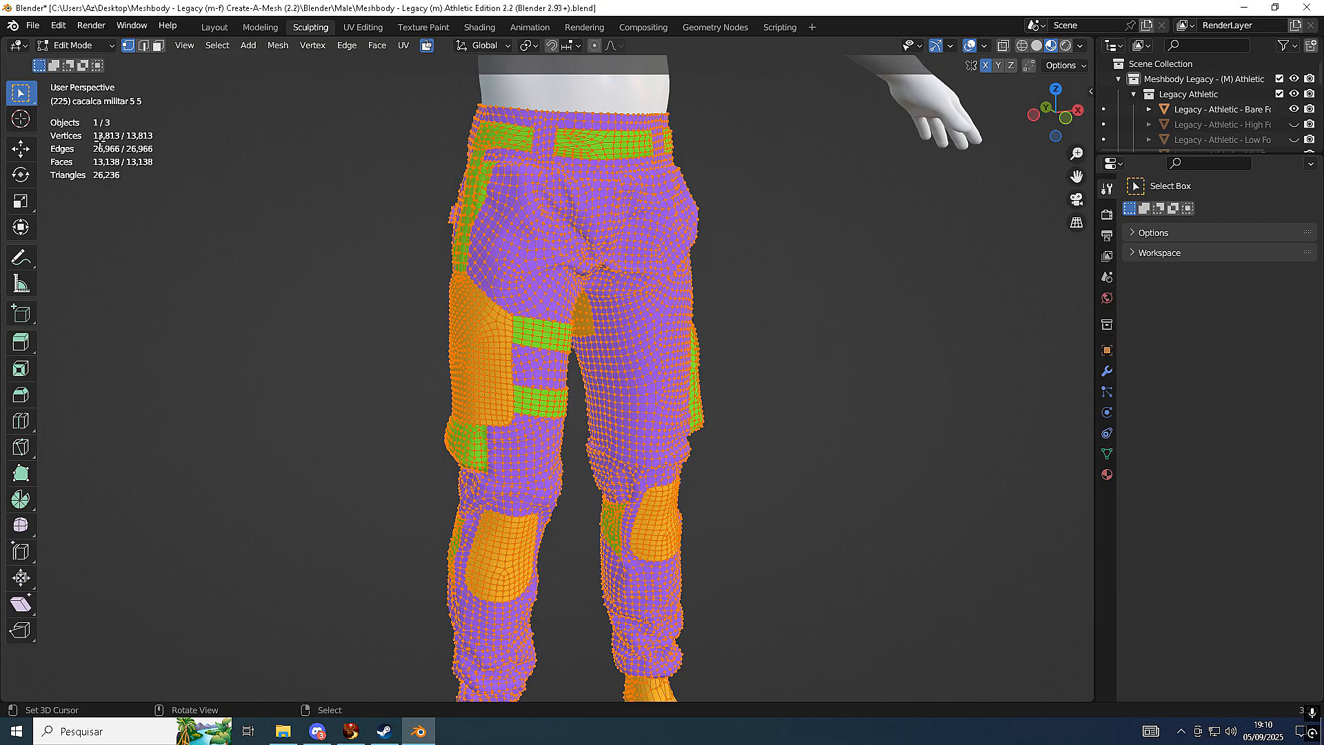
key("Tab")
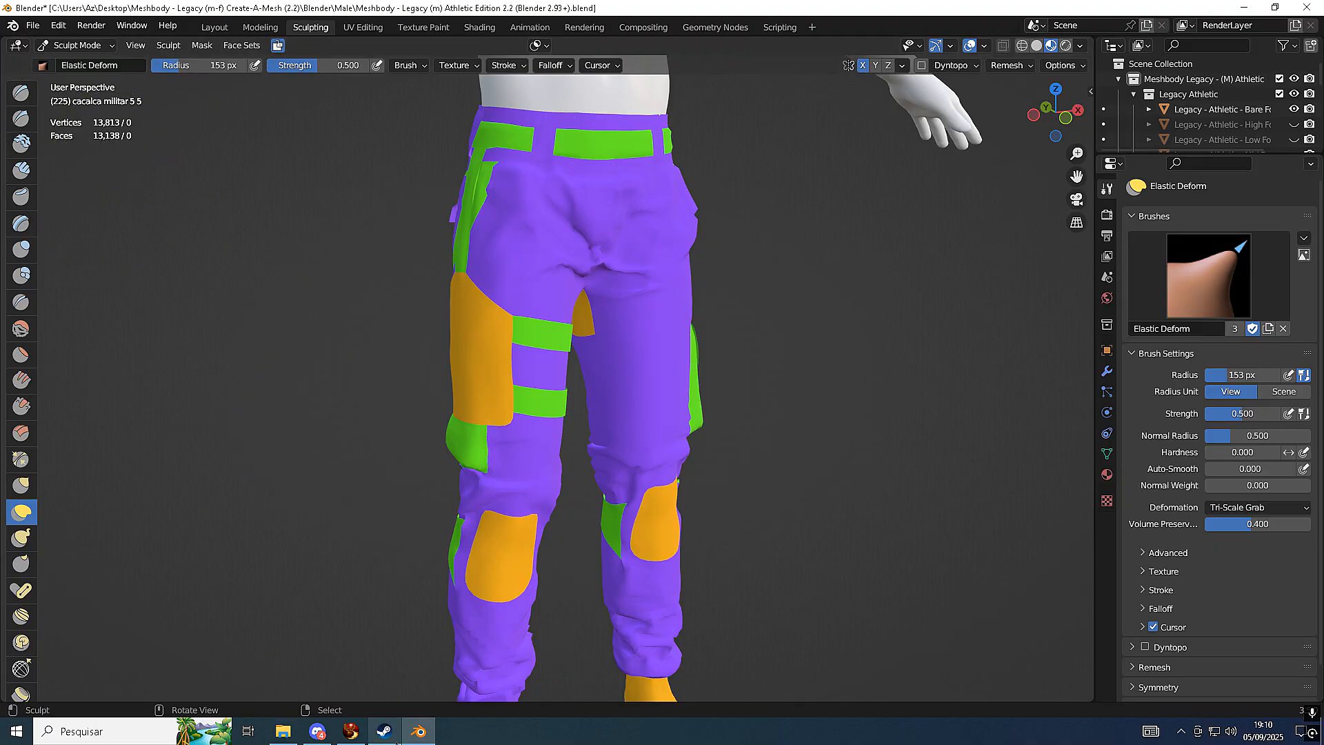
Switch to Discord, read the latest messages in the duvidas-e-perguntas channel, and return to Blender
left_click(351, 732)
left_click(351, 732)
left_click(317, 733)
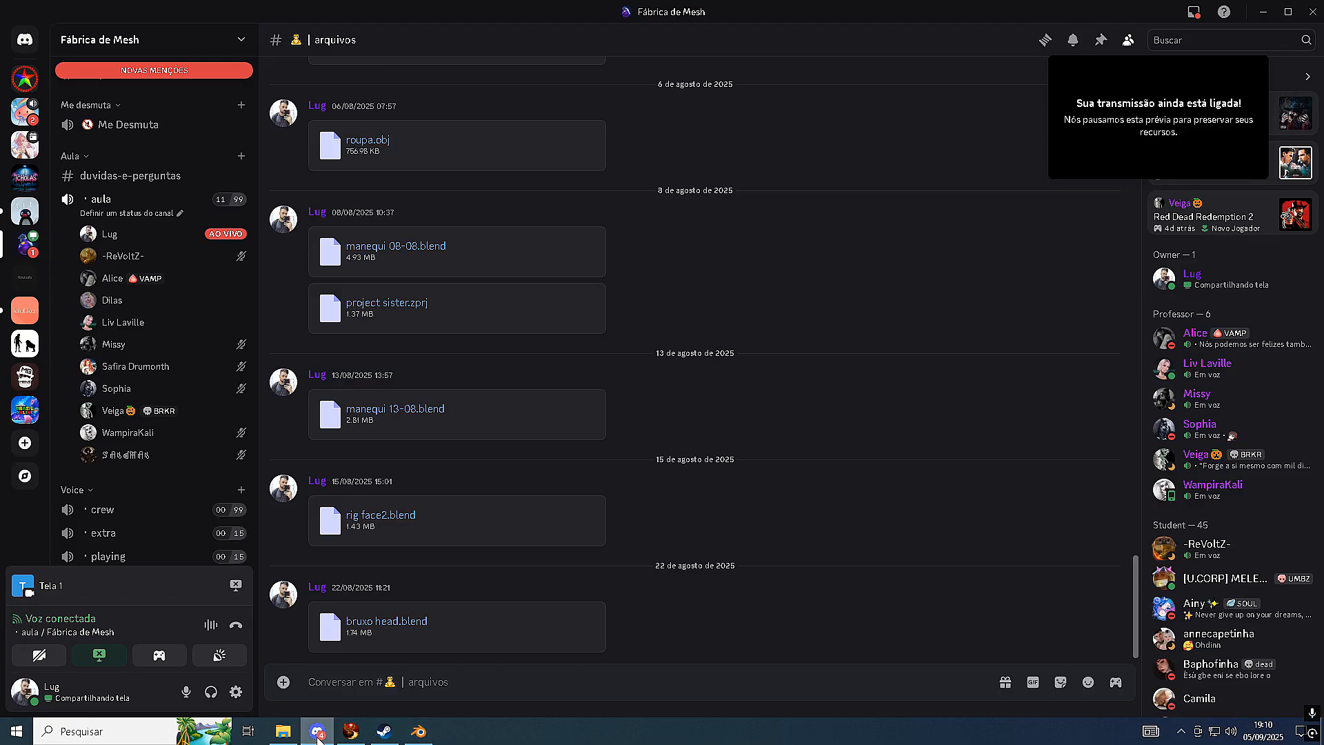
mouse_move(116, 247)
scroll(138, 341, "up", 3)
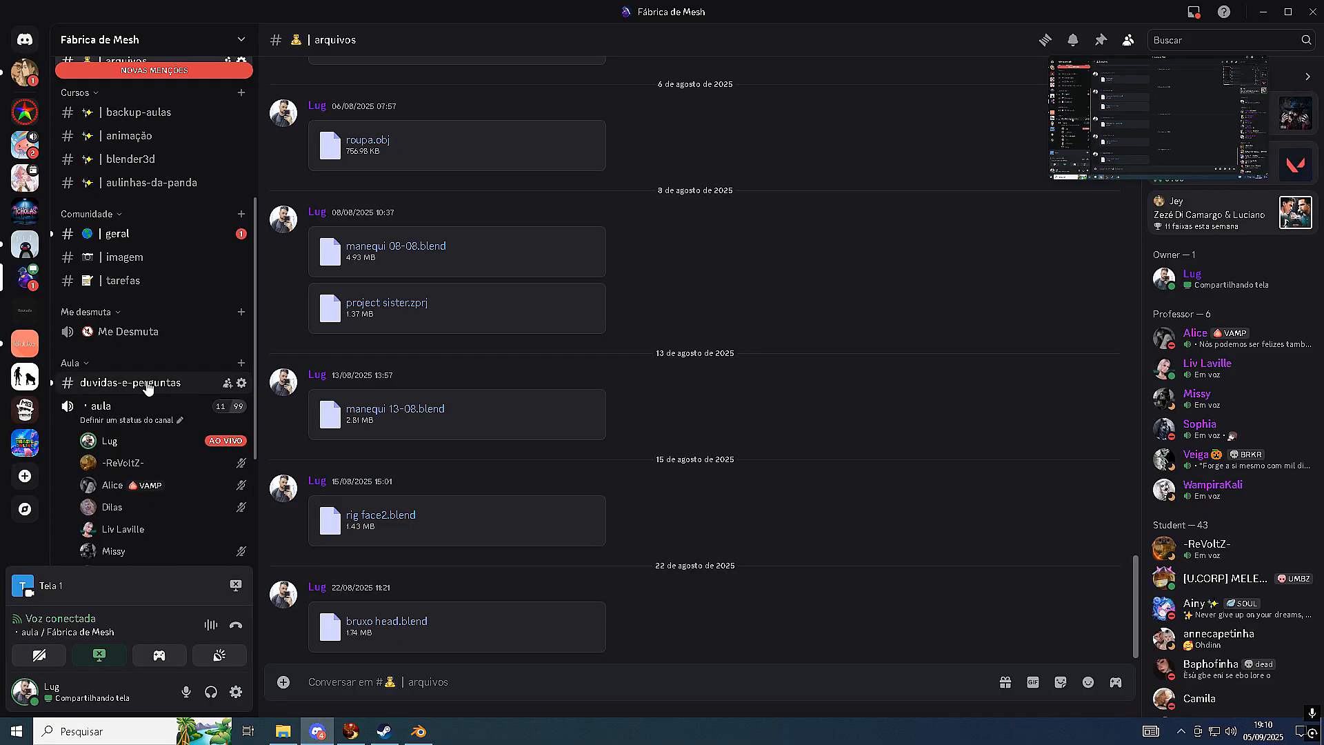
left_click(149, 384)
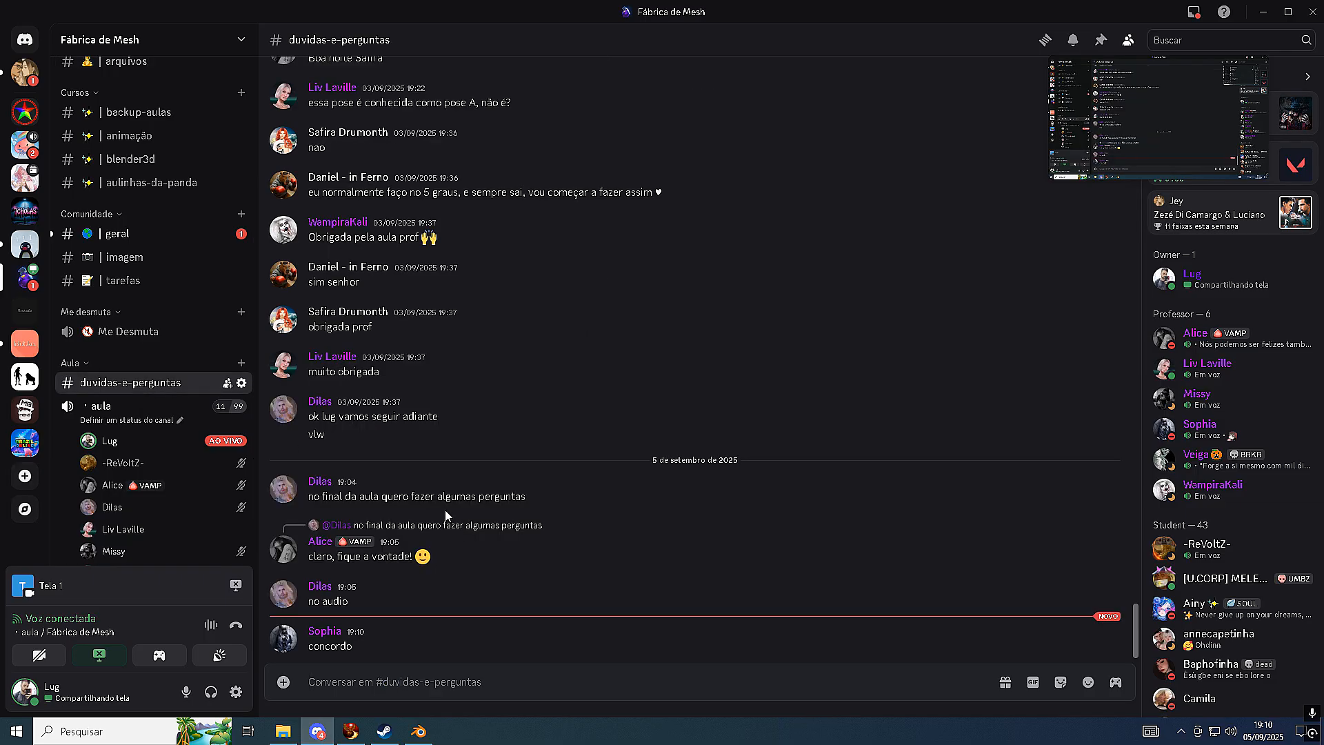
mouse_move(419, 732)
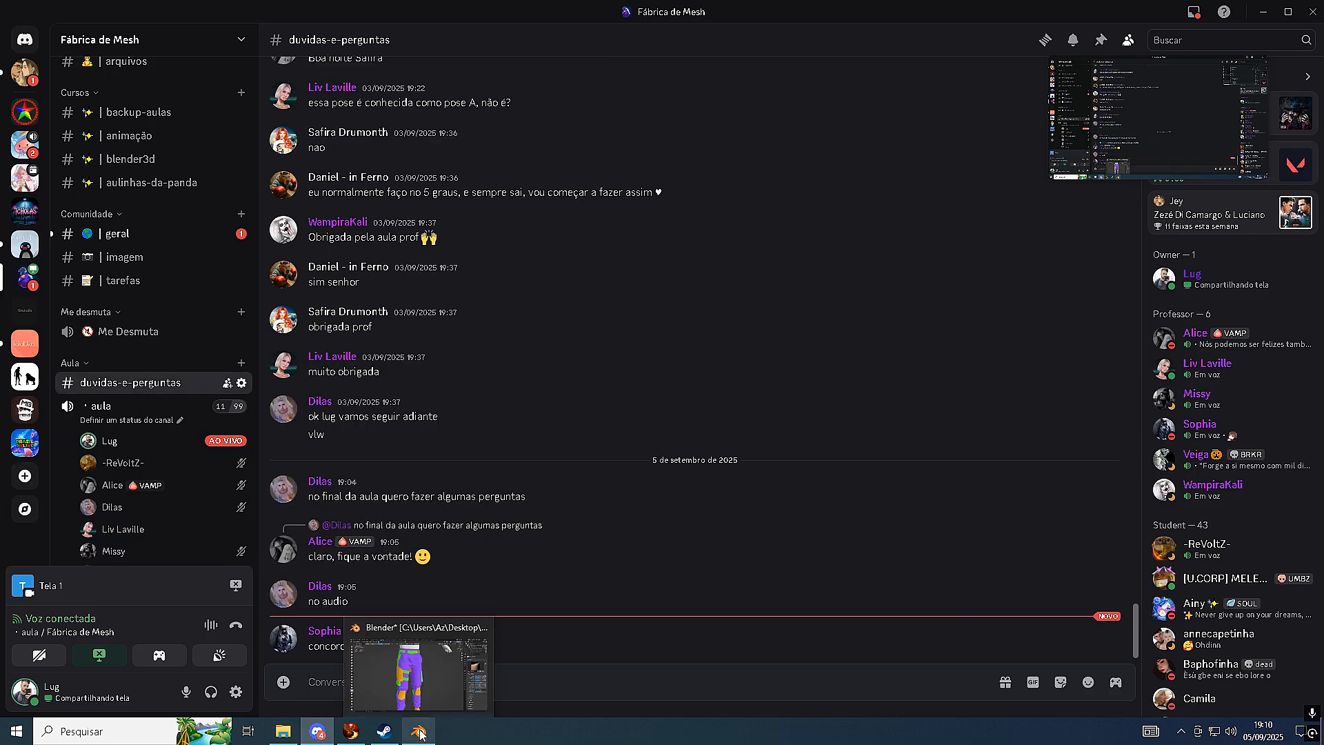
left_click(419, 733)
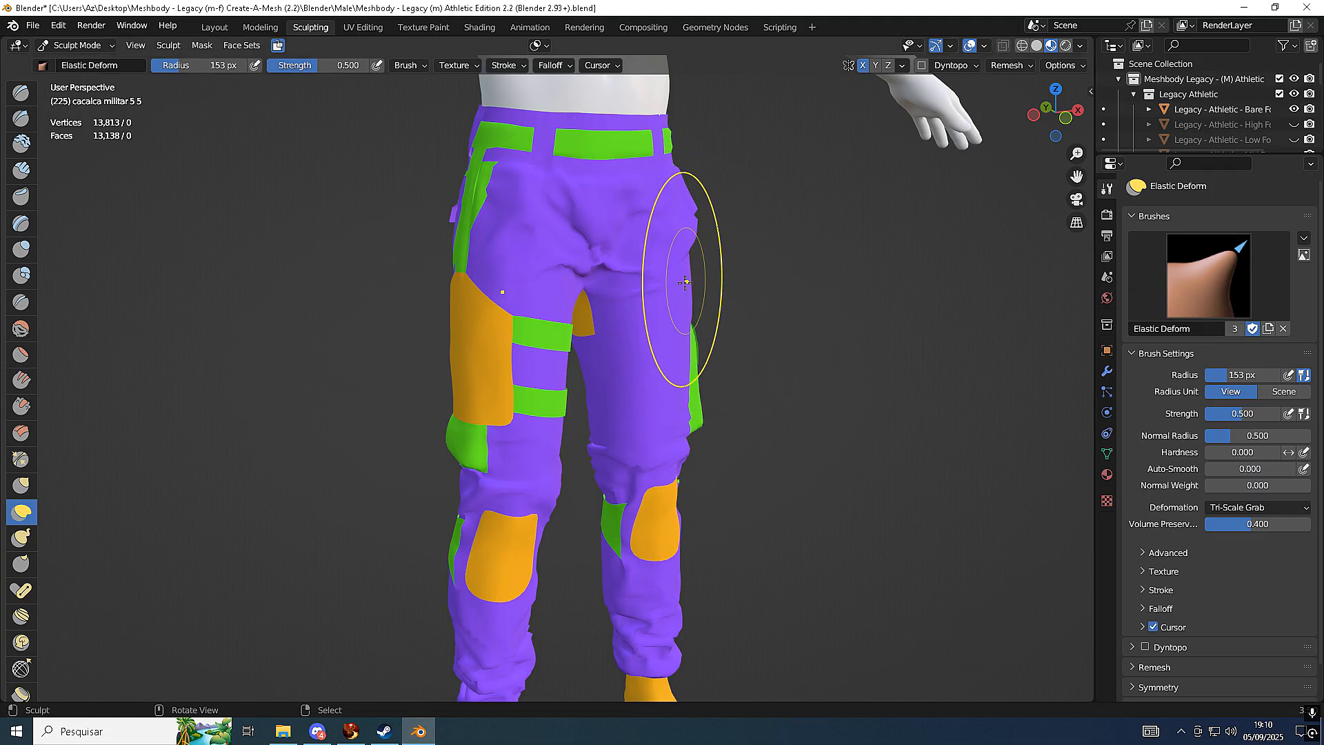
Add a Subdivision Surface modifier to the trousers
scroll(696, 404, "up", 2)
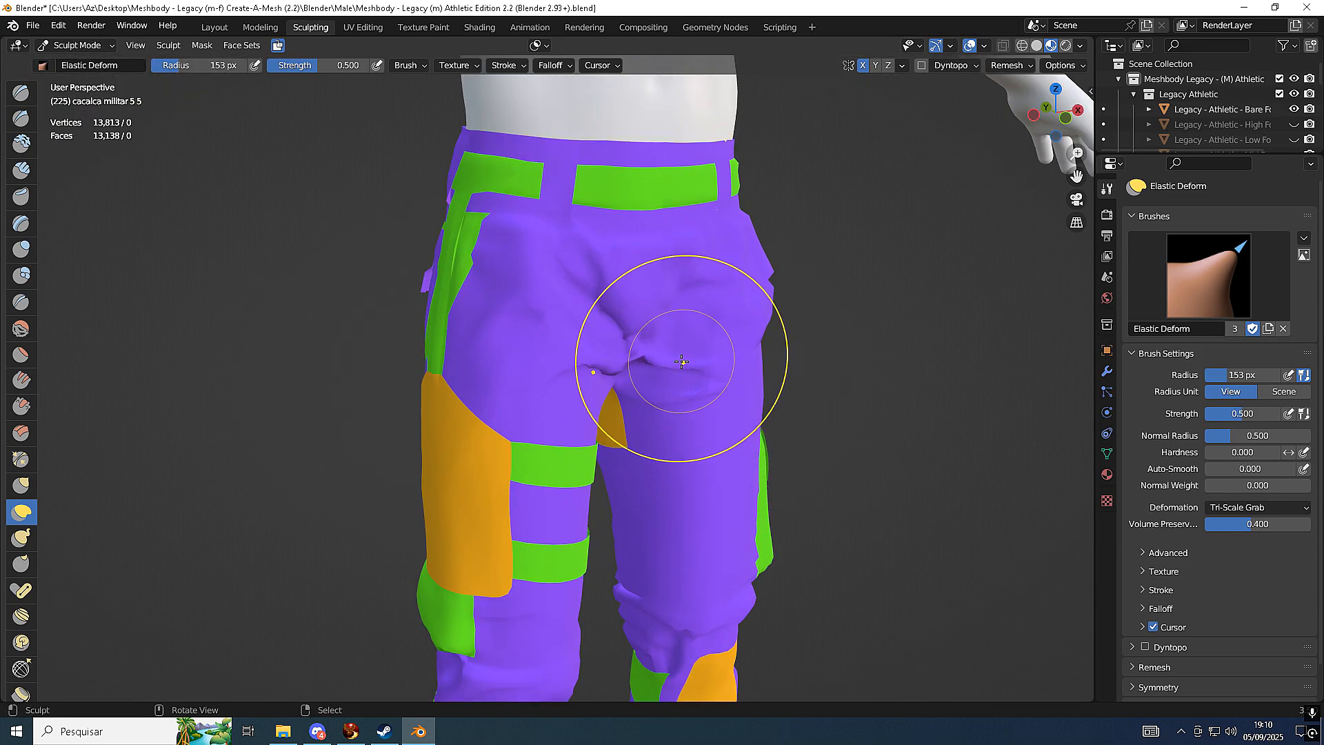
middle_click_drag(724, 266, 674, 255)
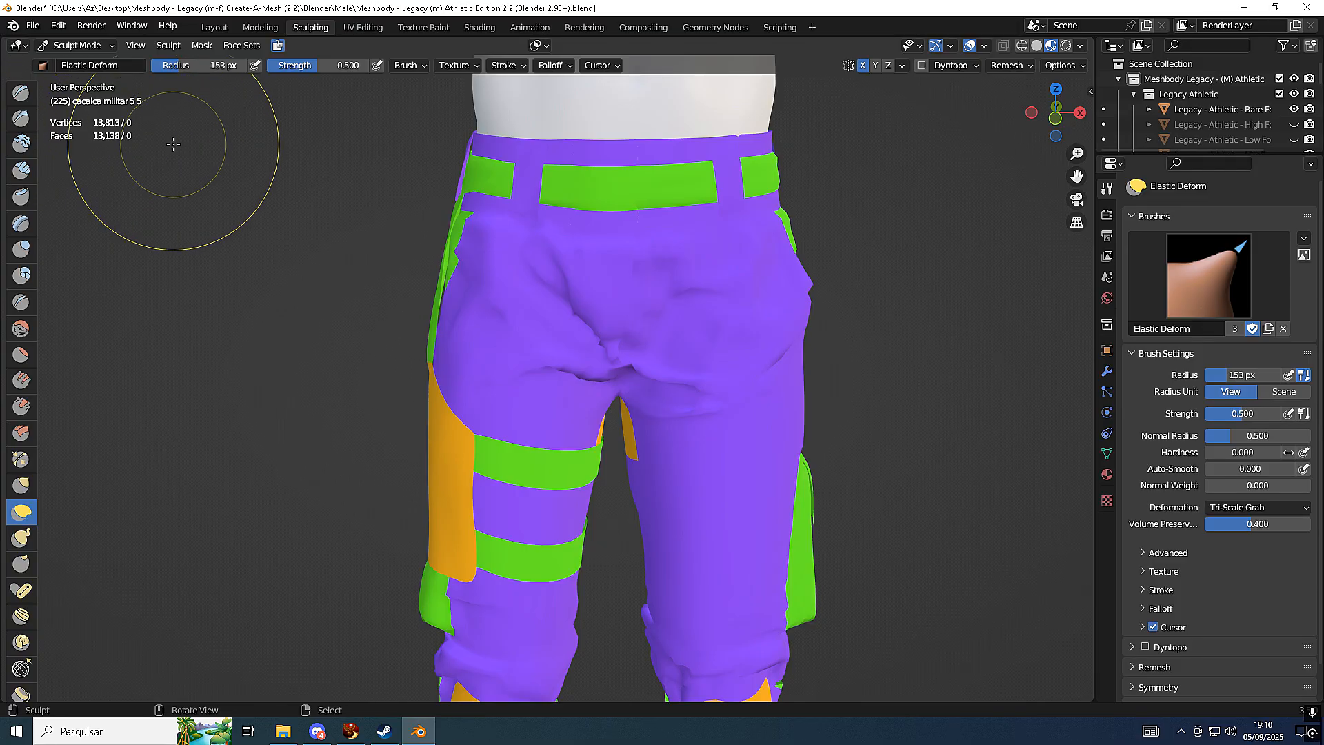
middle_click_drag(538, 437, 679, 467)
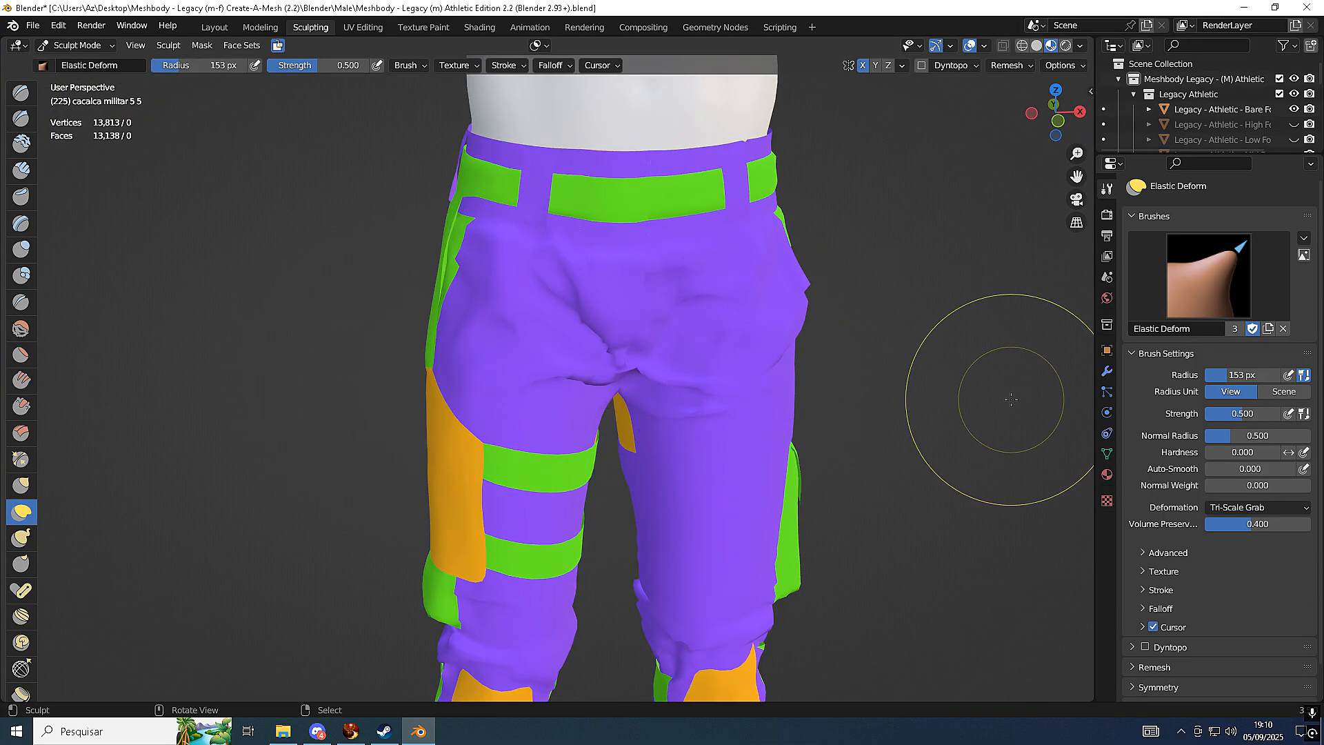
left_click(1107, 371)
left_click(1159, 213)
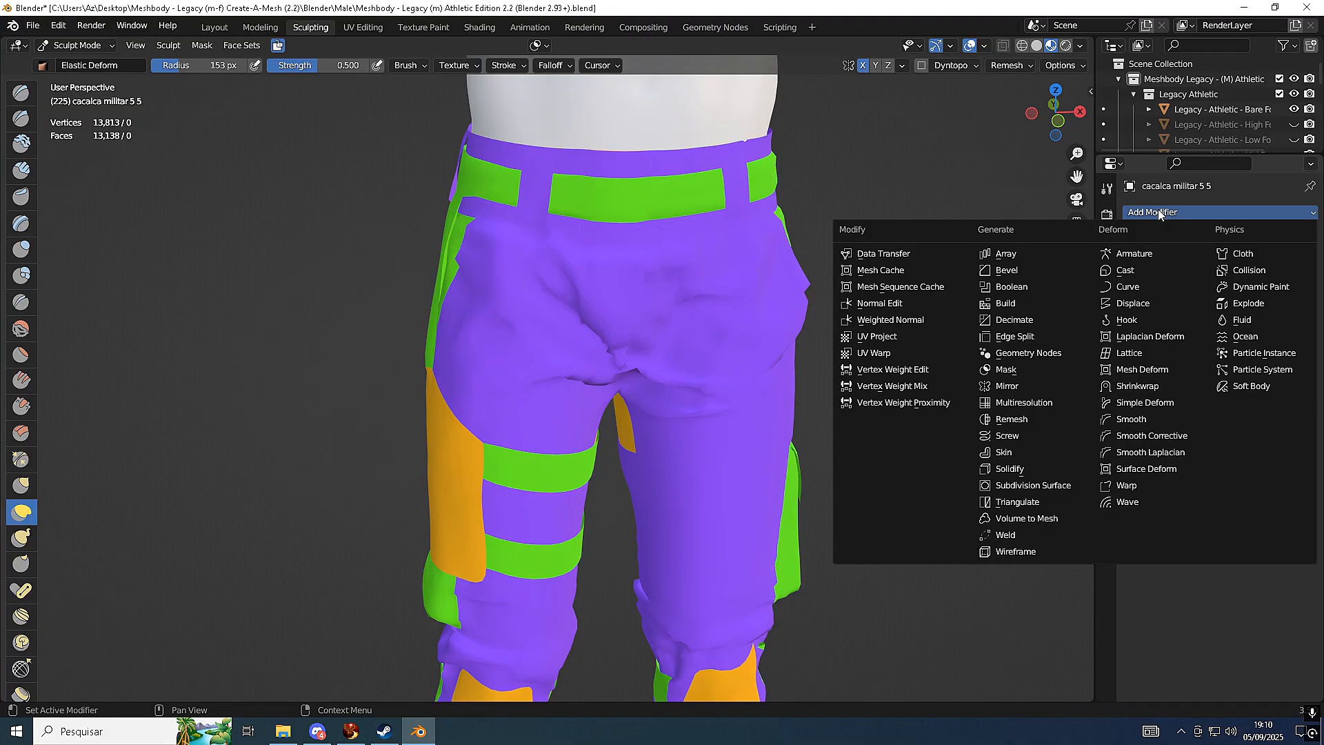
left_click(1057, 485)
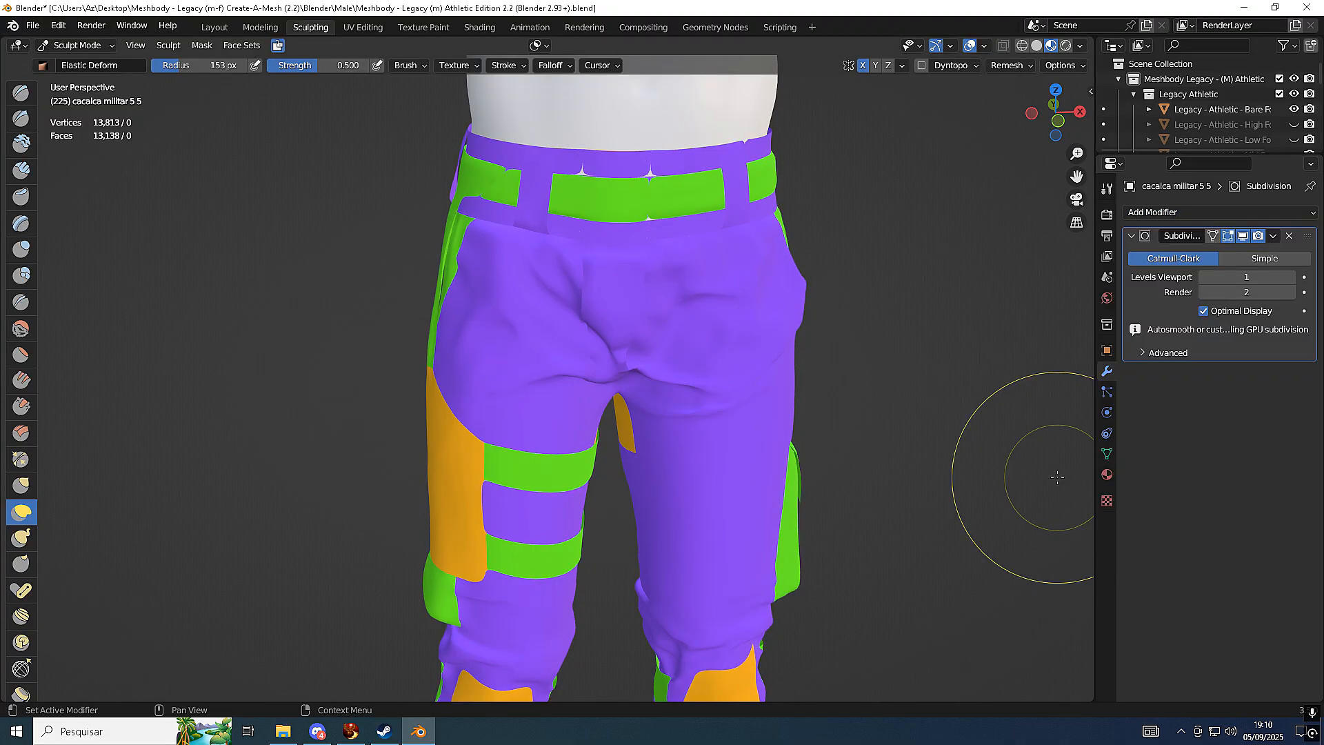
Examine the subdivided trousers from the crotch down the legs and up to the waistband for seam gaps
scroll(786, 352, "up", 8)
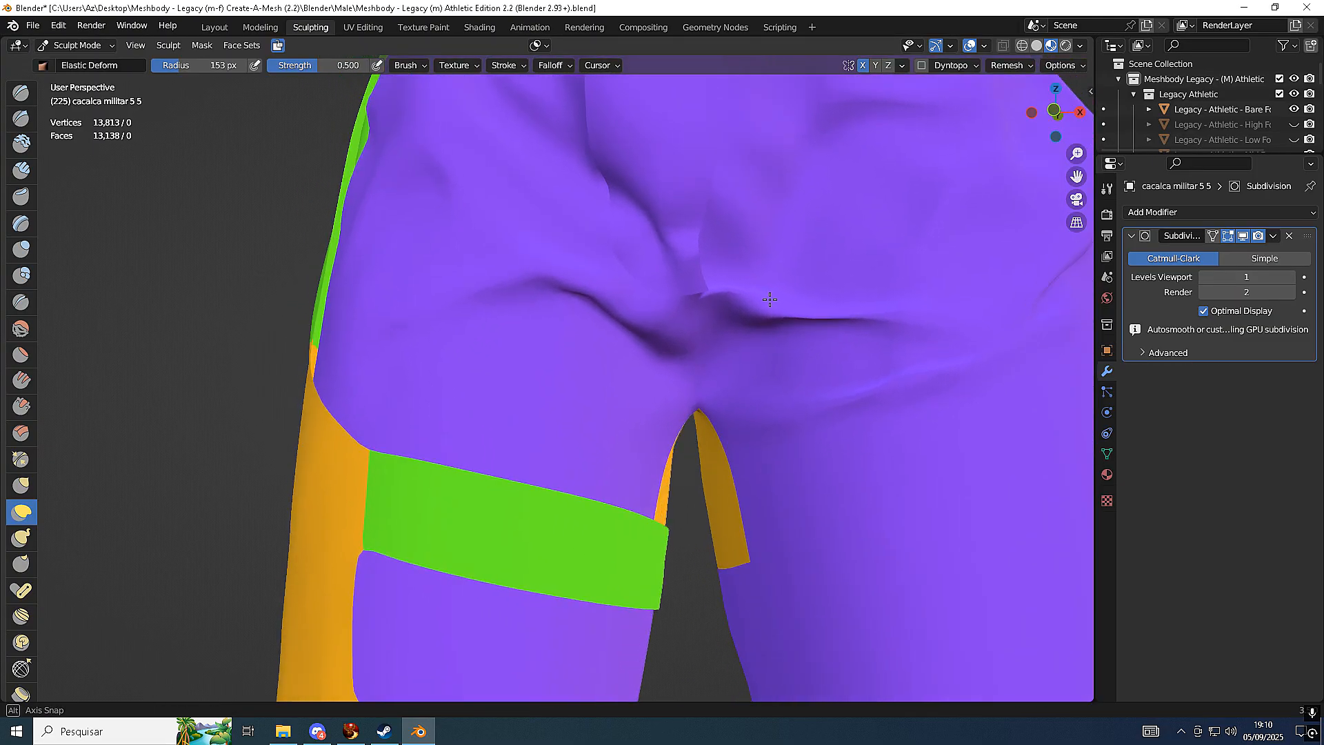
middle_click_drag(747, 304, 691, 420, "shift")
scroll(694, 420, "down", 6)
middle_click_drag(691, 560, 673, 324, "shift")
scroll(668, 432, "up", 2)
middle_click_drag(695, 506, 775, 521)
middle_click_drag(770, 521, 654, 224, "shift")
middle_click_drag(639, 388, 580, 423)
scroll(600, 405, "up", 3)
scroll(583, 397, "down", 4)
middle_click_drag(582, 270, 575, 434, "shift")
scroll(576, 434, "down", 3)
middle_click_drag(631, 388, 503, 493, "shift")
scroll(626, 447, "up", 3)
scroll(613, 496, "up", 3)
mouse_move(354, 429)
middle_mouse_down()
mouse_move(526, 434)
mouse_move(679, 467)
middle_mouse_up()
scroll(600, 460, "down", 4)
scroll(591, 405, "up", 5)
Select the vertex at the front waistband gap in Edit Mode and remove the Subdivision modifier
key("Tab")
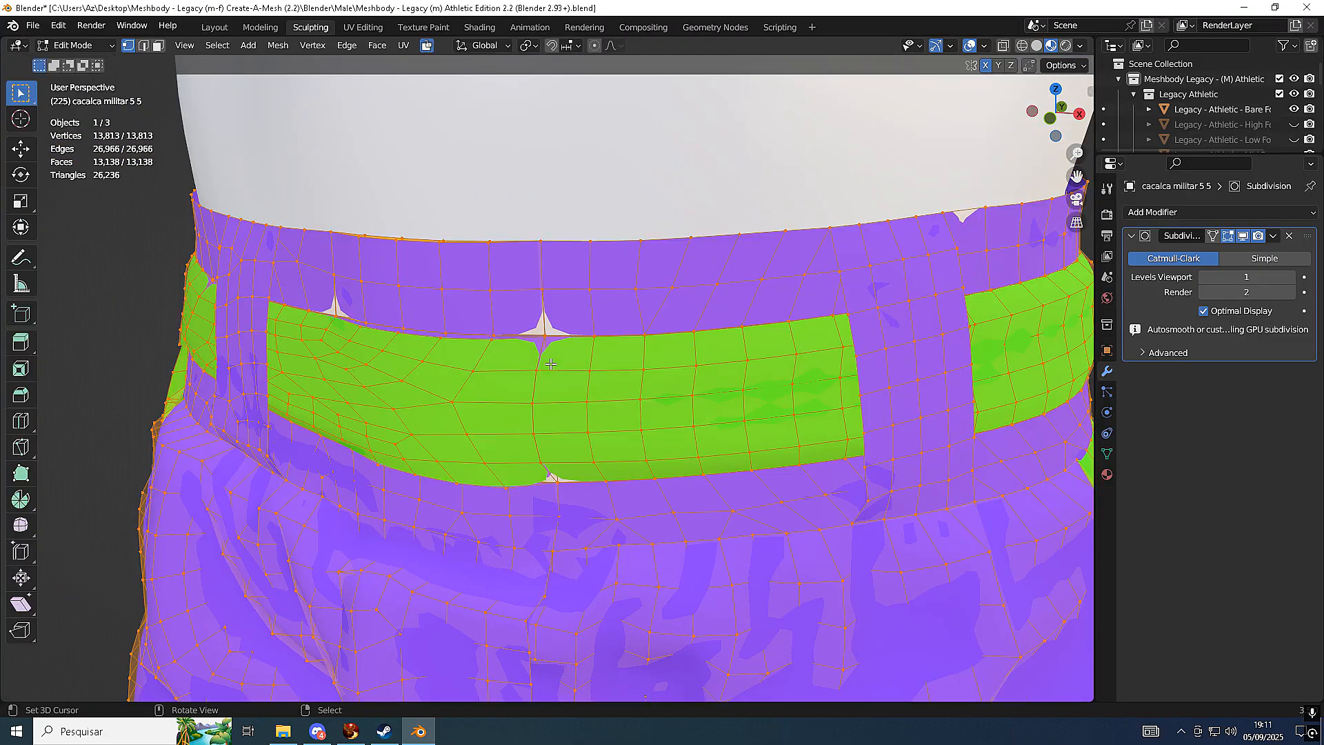
key("Tab")
key("Tab")
left_click(541, 350)
scroll(611, 358, "down", 2)
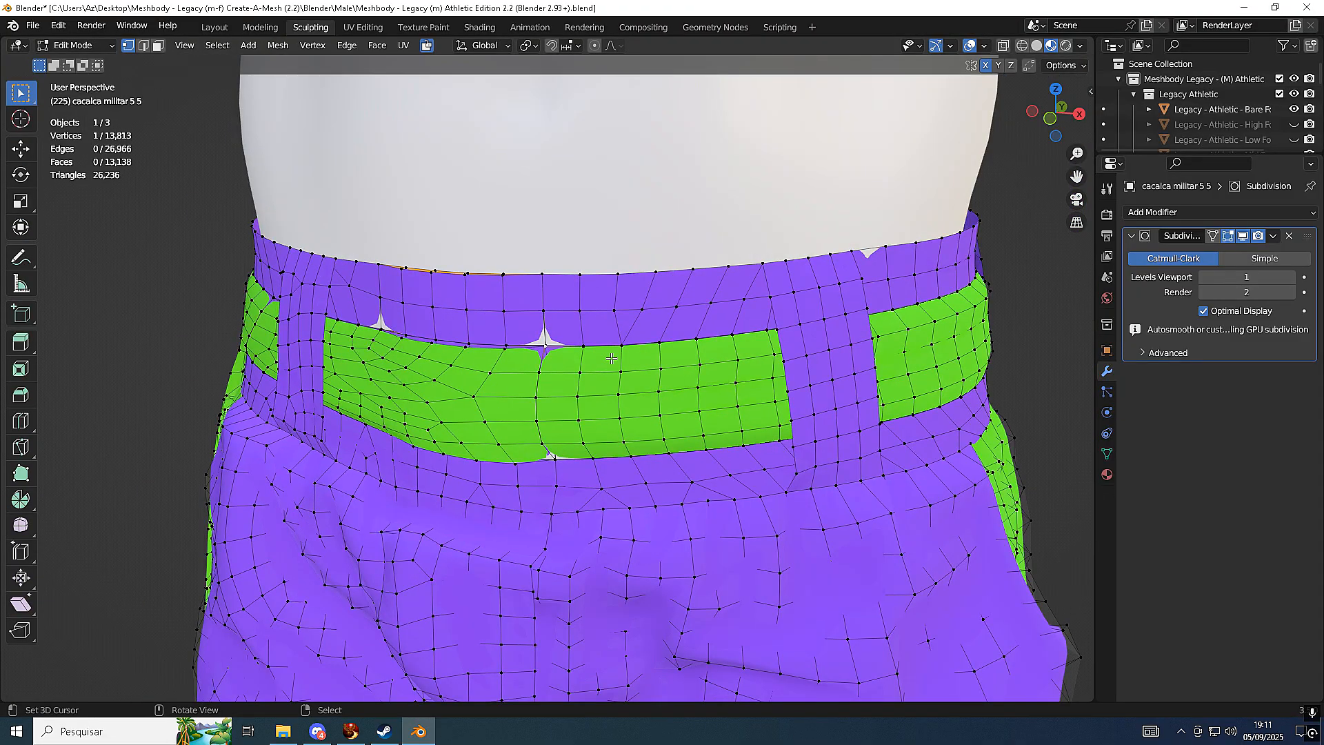
left_click(1288, 236)
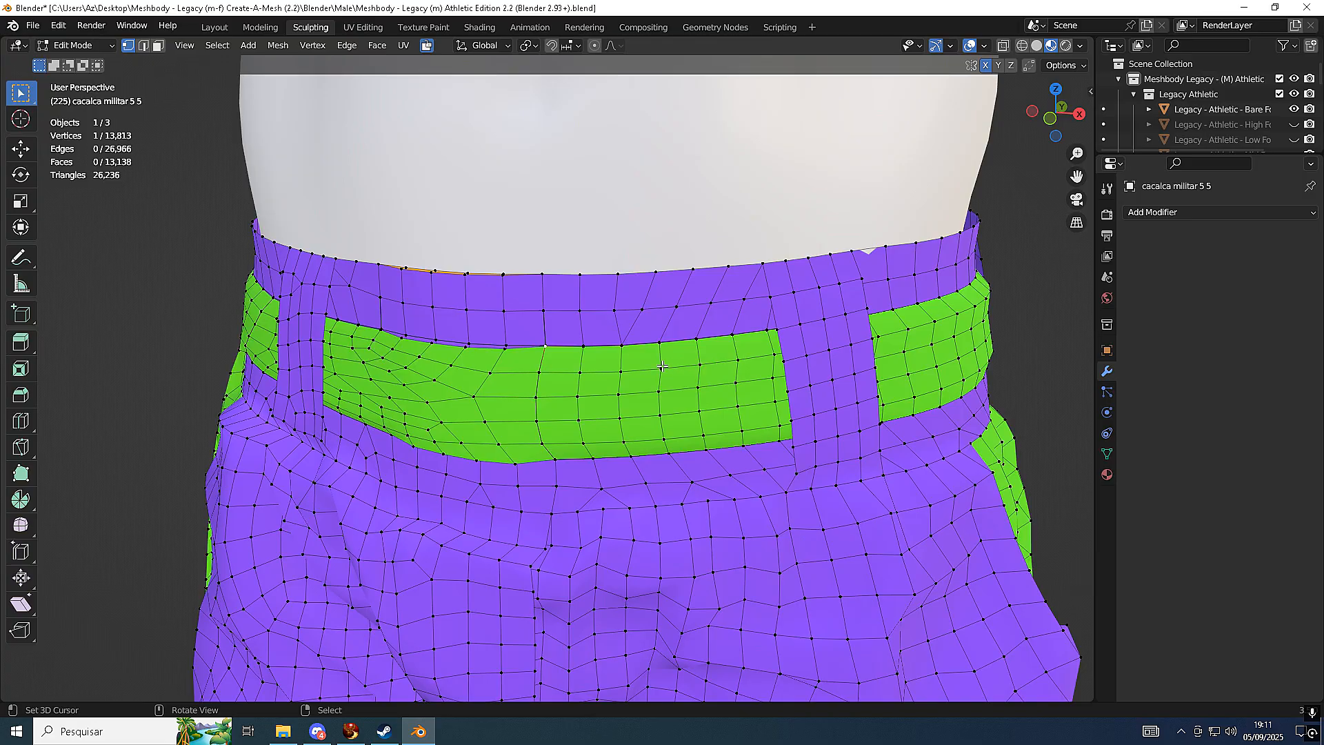
Select the whole trousers mesh and add a Subdivision Surface modifier again
scroll(662, 365, "down", 3)
key("a")
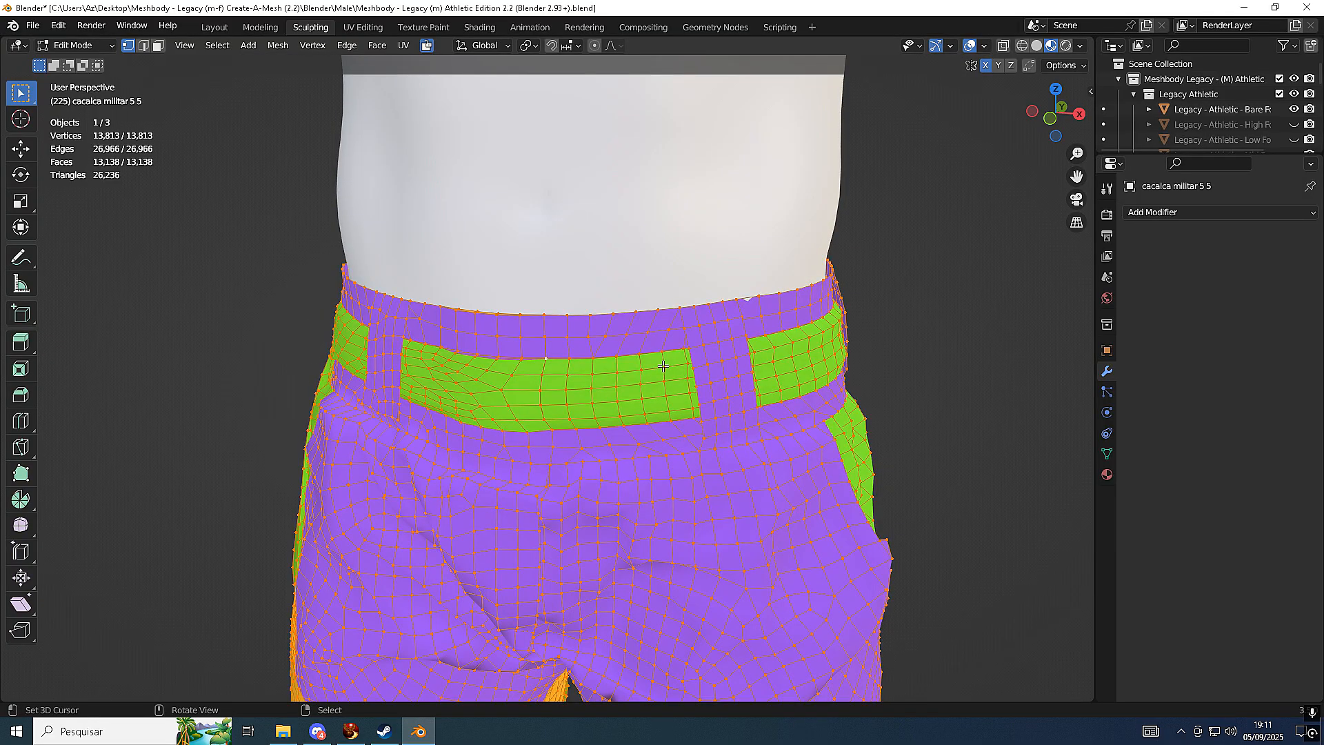
middle_click_drag(631, 397, 646, 446)
left_click(1218, 212)
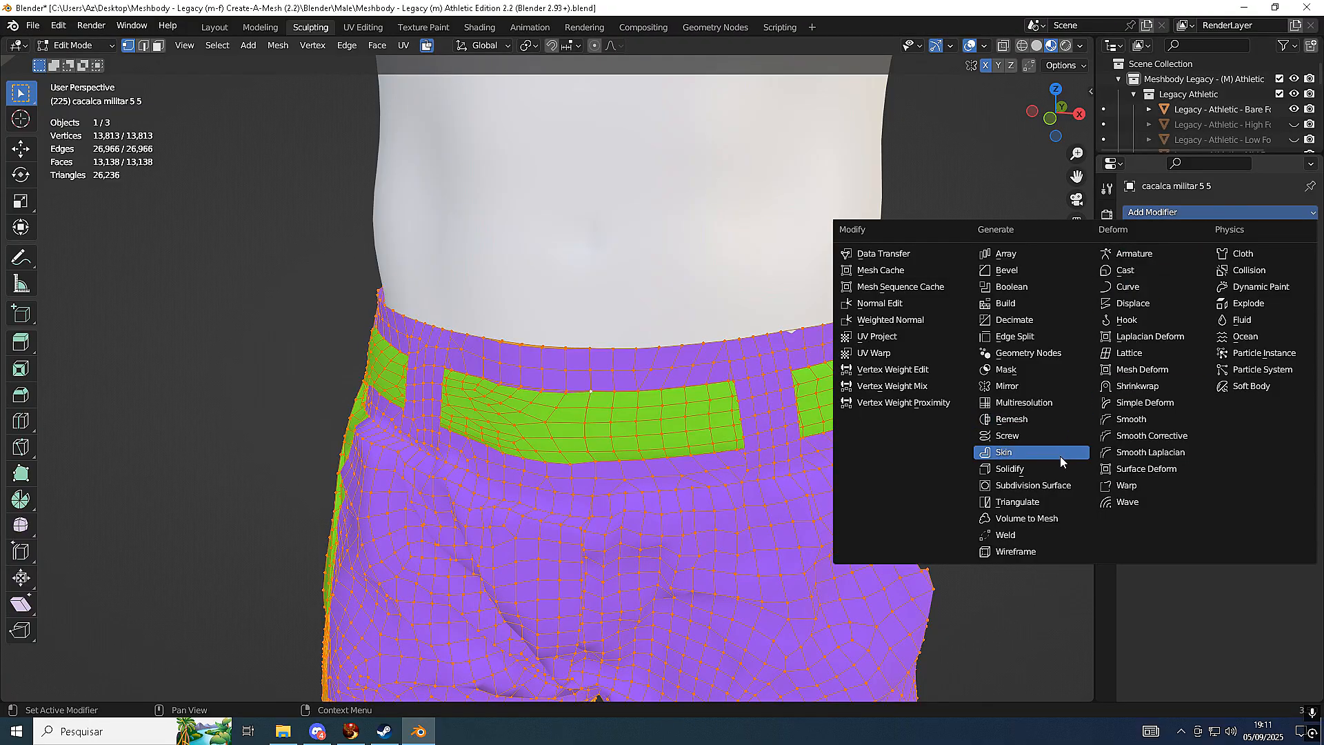
key("Return")
scroll(614, 389, "up", 5)
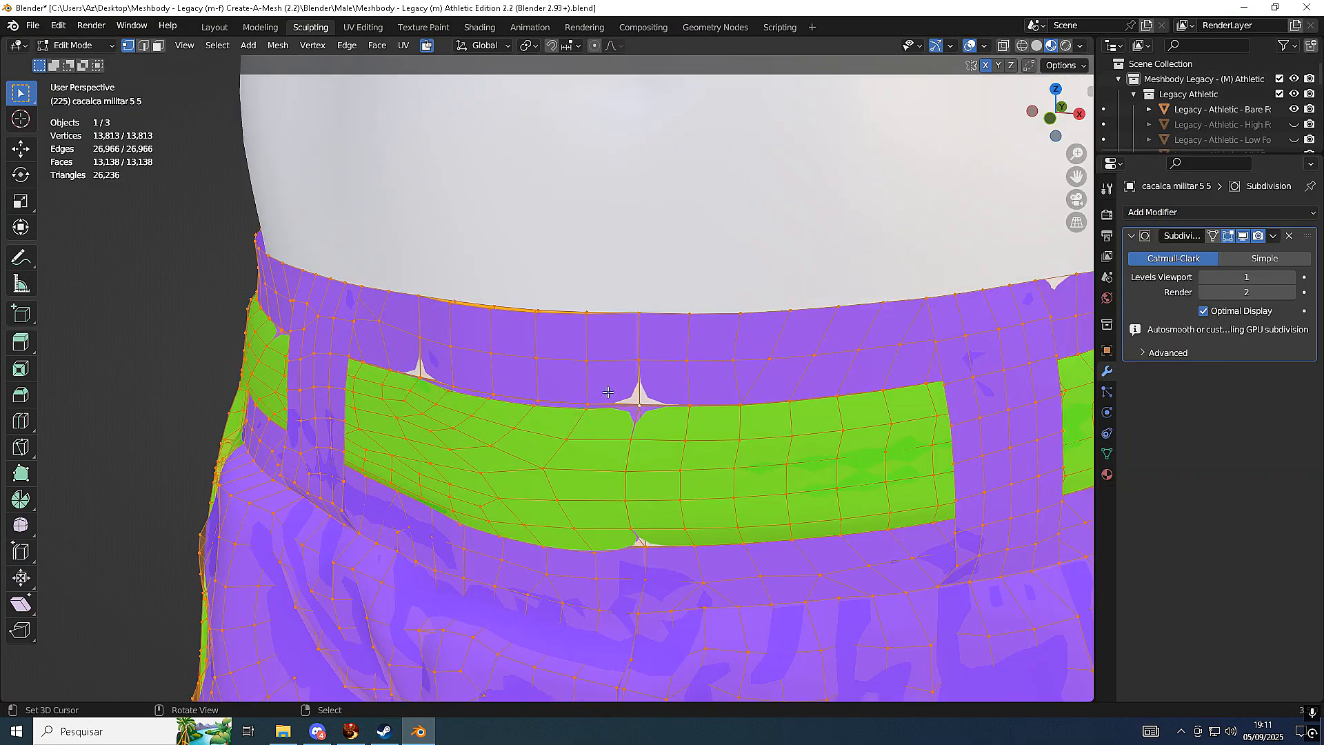
Check the vertex at the waistband gap, then try merging all of the trousers' vertices by distance
scroll(674, 396, "up", 2)
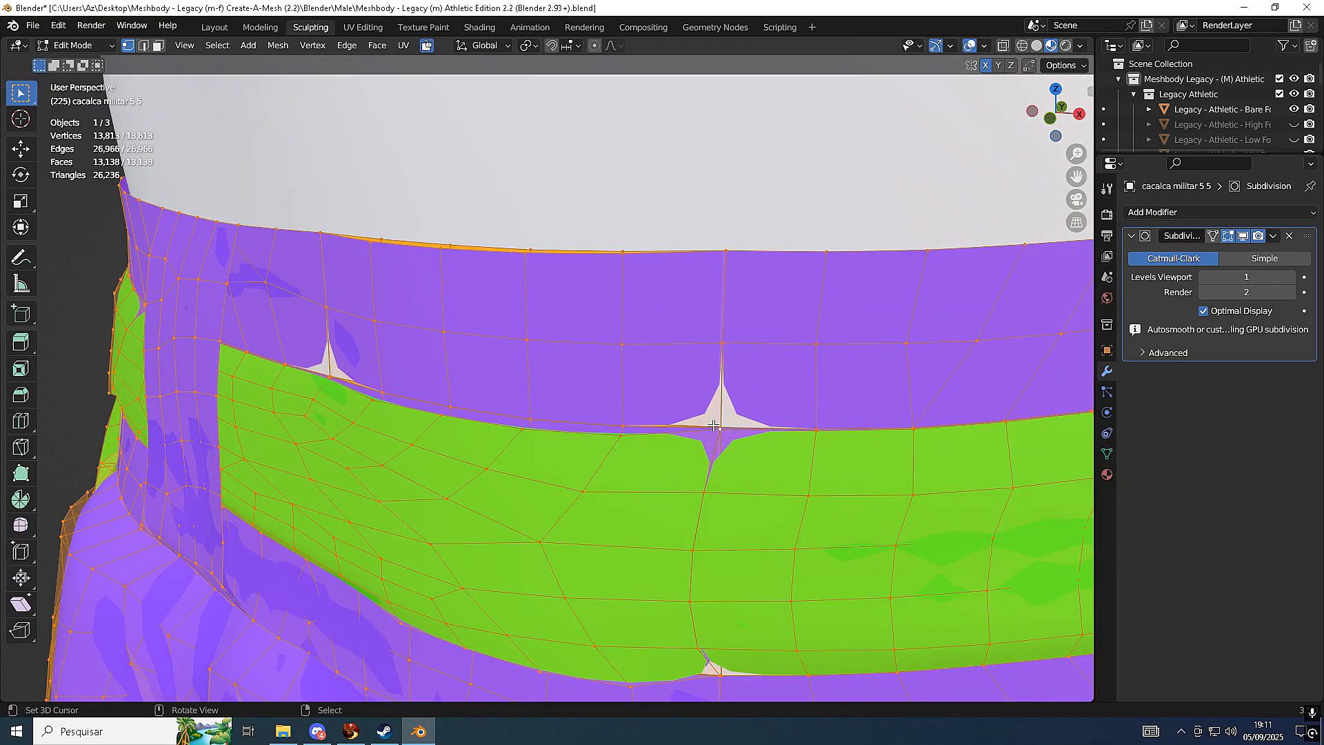
left_click(715, 428)
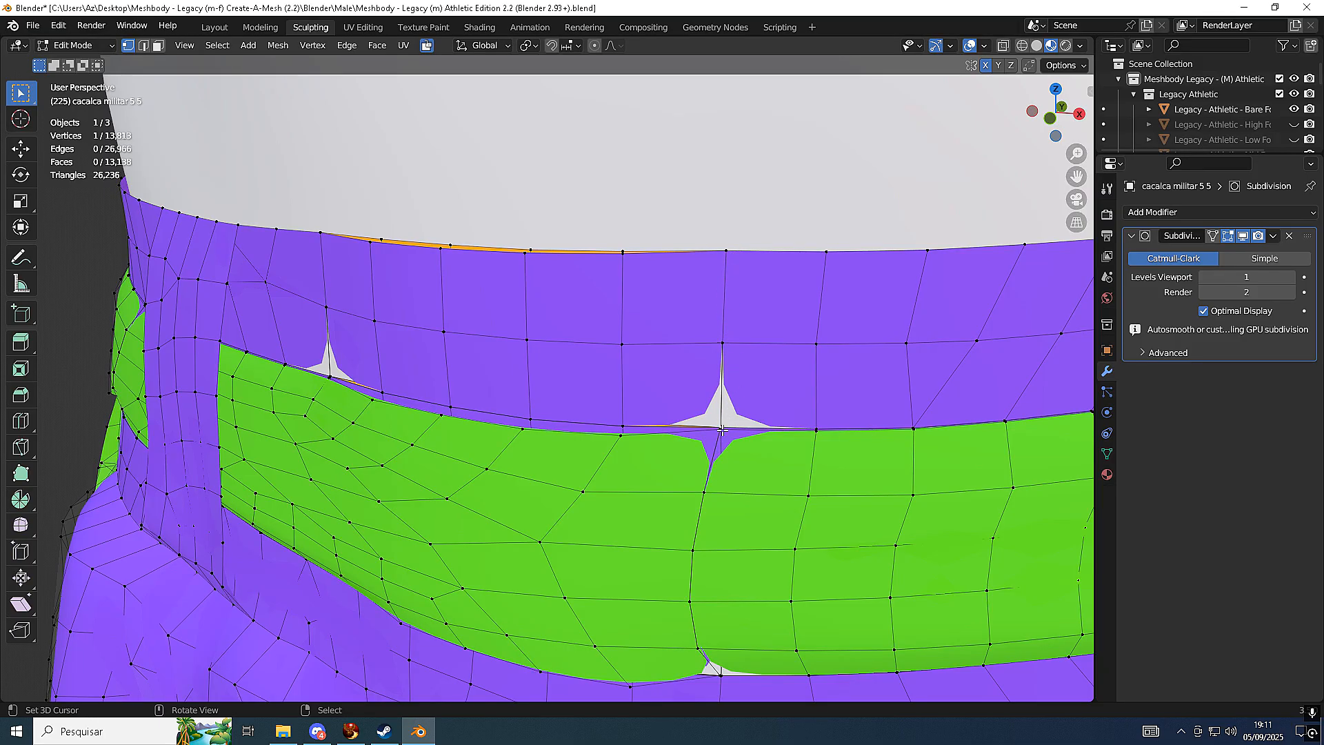
key("a")
scroll(718, 435, "down", 8)
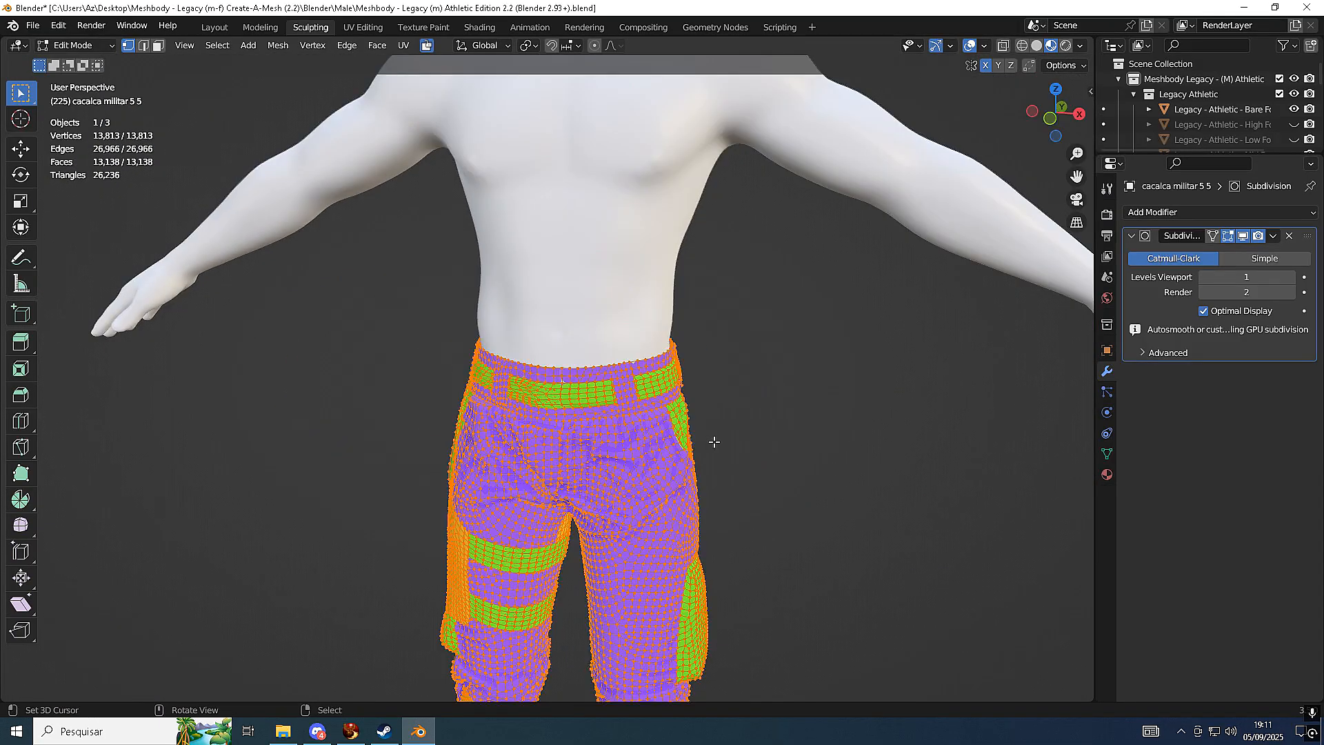
middle_click_drag(681, 455, 687, 323, "shift")
middle_click_drag(610, 370, 640, 366)
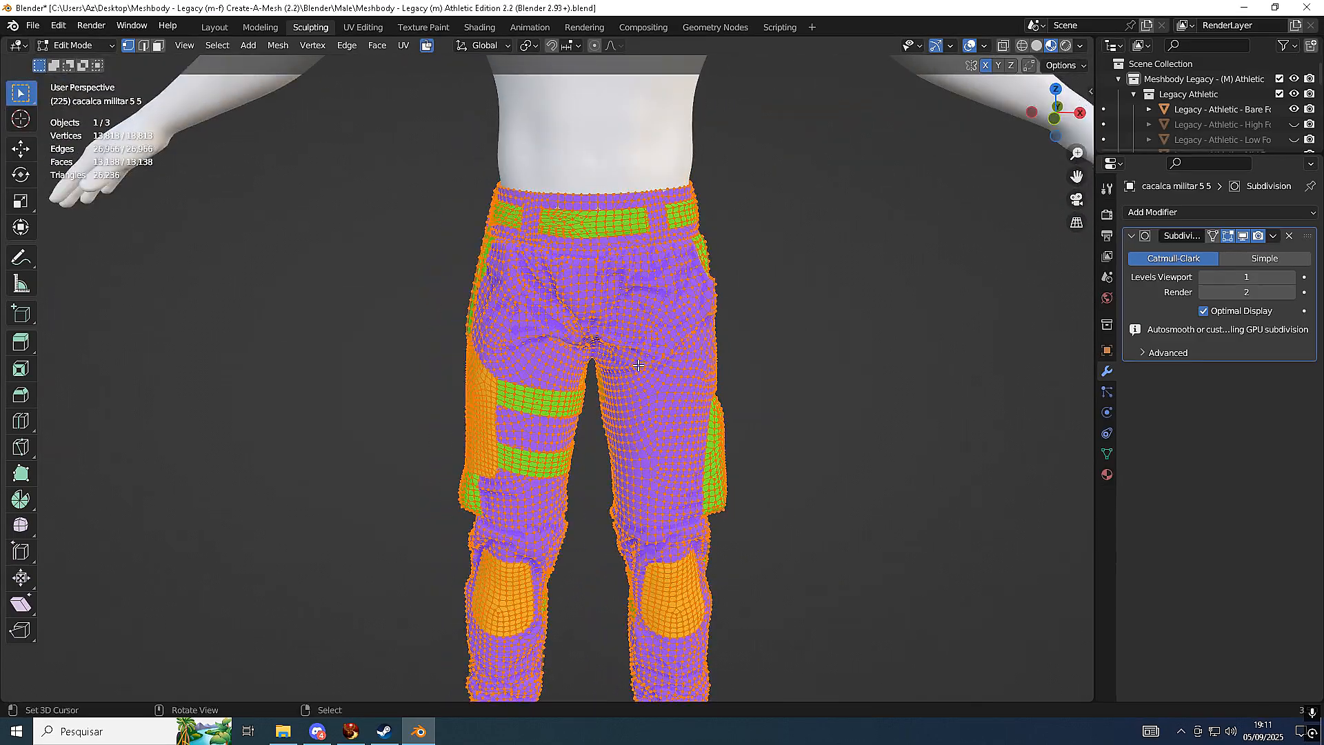
scroll(659, 323, "up", 3)
key("m")
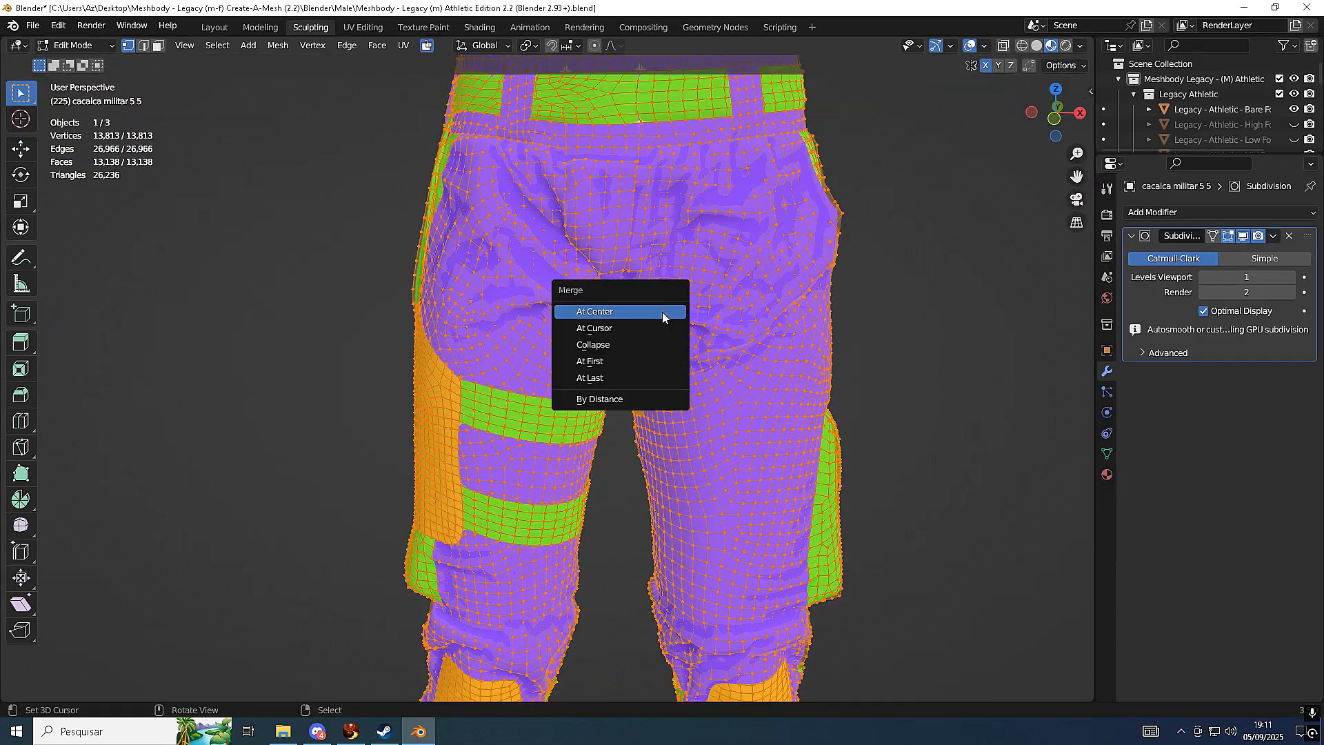
left_click(629, 399)
Check the waistband seams up close and undo the merge by distance
middle_click_drag(607, 207, 581, 383, "shift")
scroll(582, 383, "up", 4)
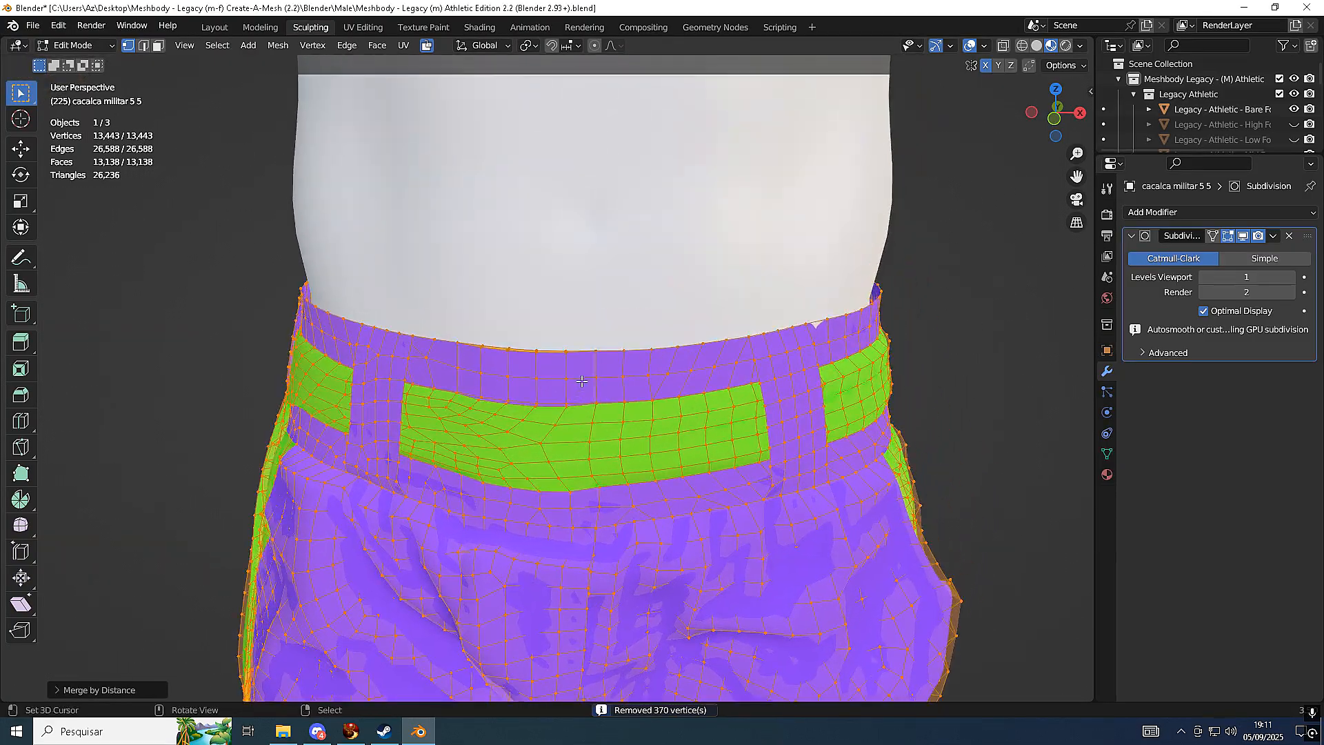
scroll(581, 382, "up", 3)
key("ctrl+z")
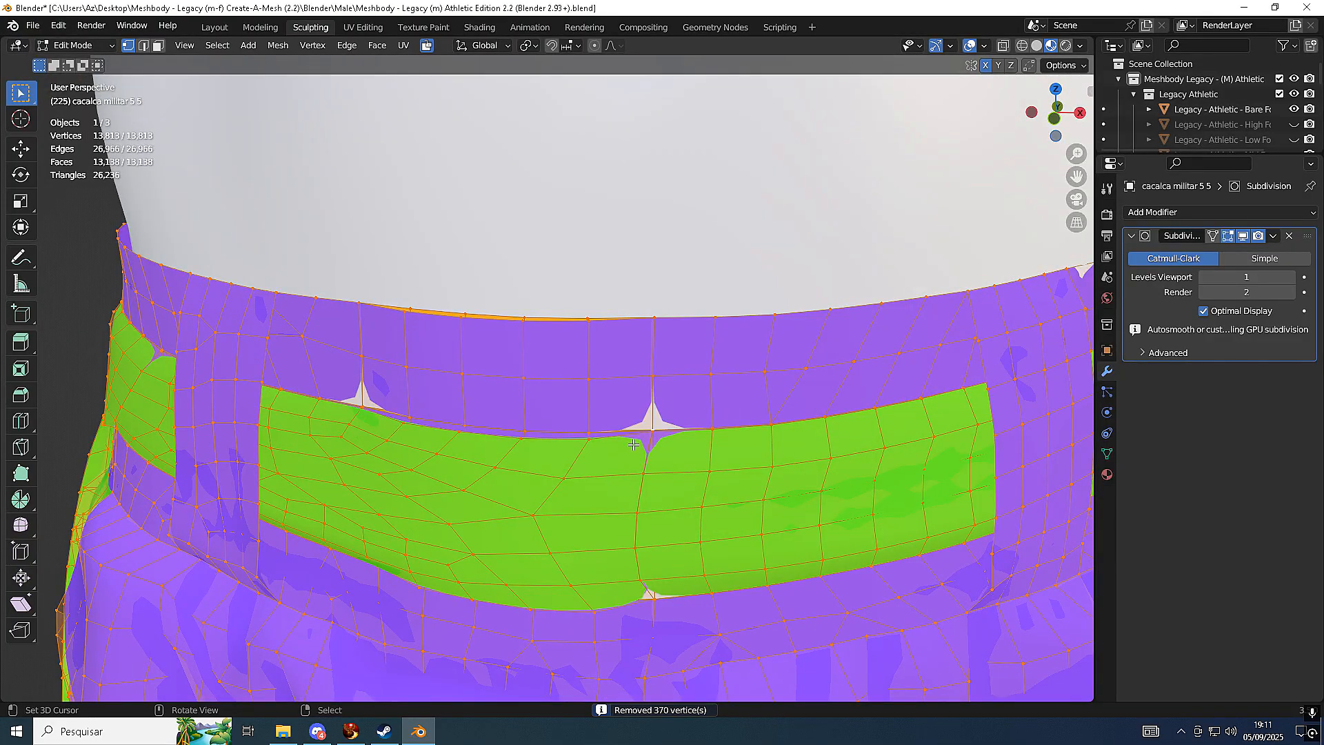
Try a loop cut across the waistband just beside the front centre gap, then undo it
left_click(657, 438)
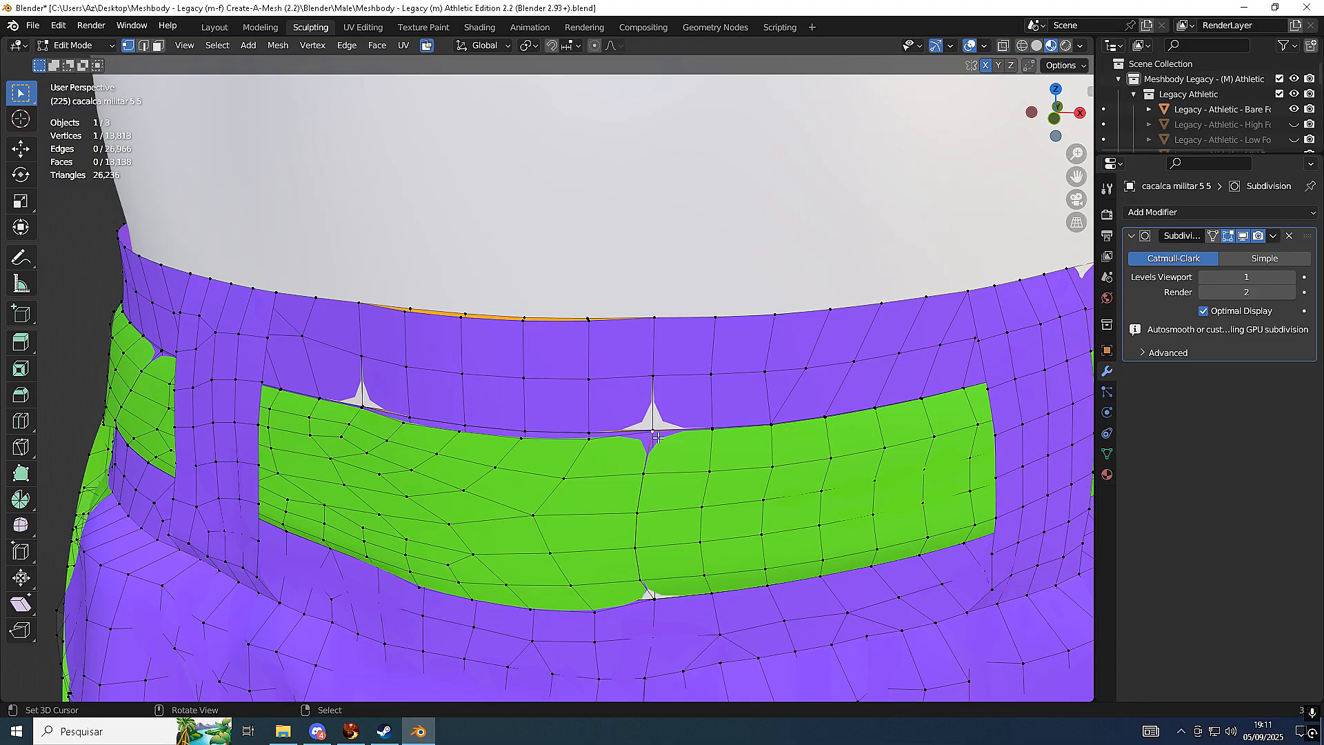
scroll(657, 437, "up", 4)
scroll(656, 439, "down", 1)
mouse_move(620, 431)
middle_mouse_down()
mouse_move(545, 444)
mouse_move(621, 423)
mouse_move(618, 412)
middle_mouse_up()
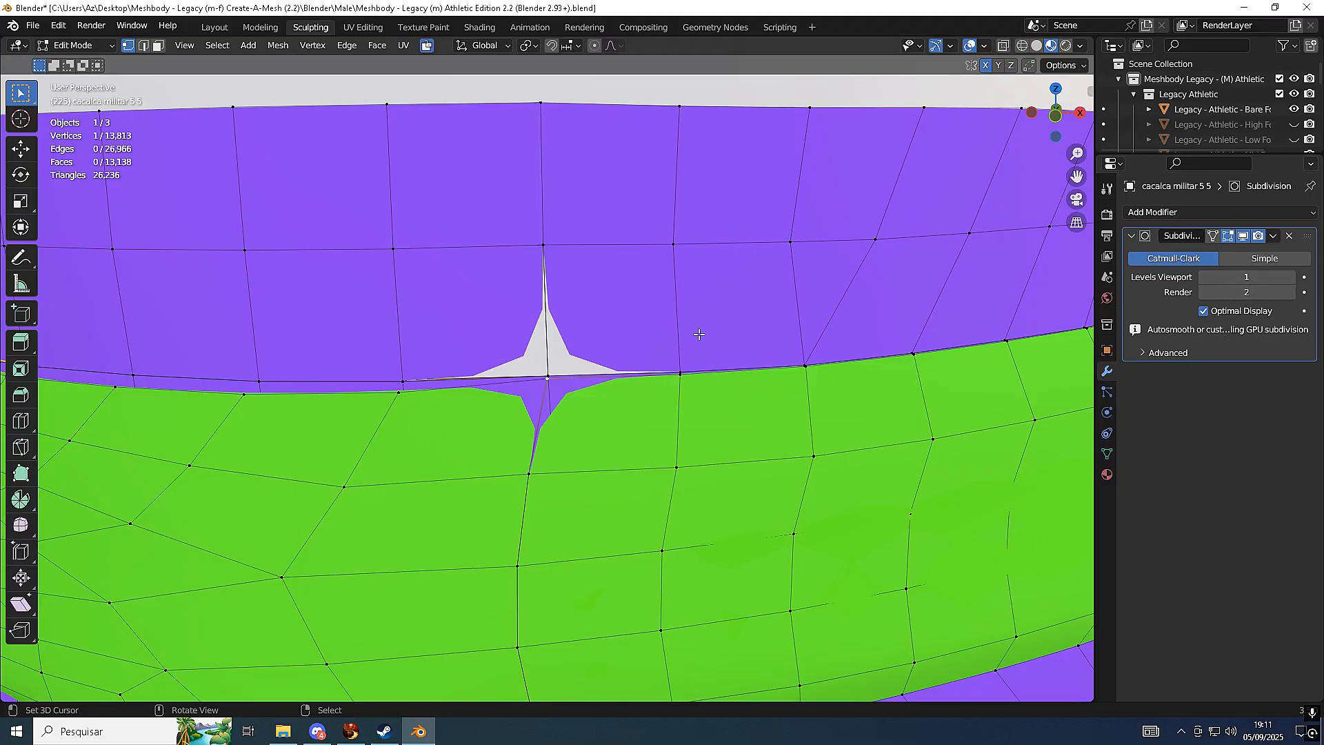
key("ctrl+r")
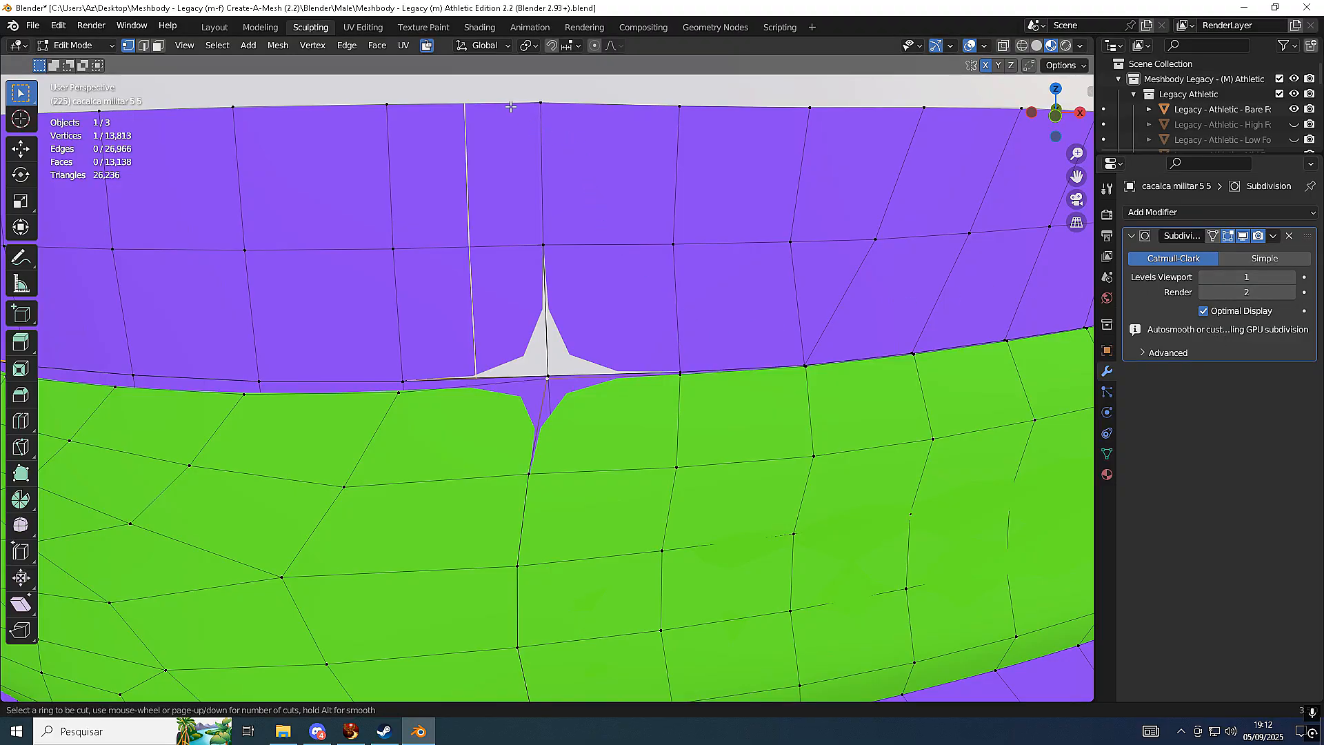
left_click(552, 113)
left_click(482, 122)
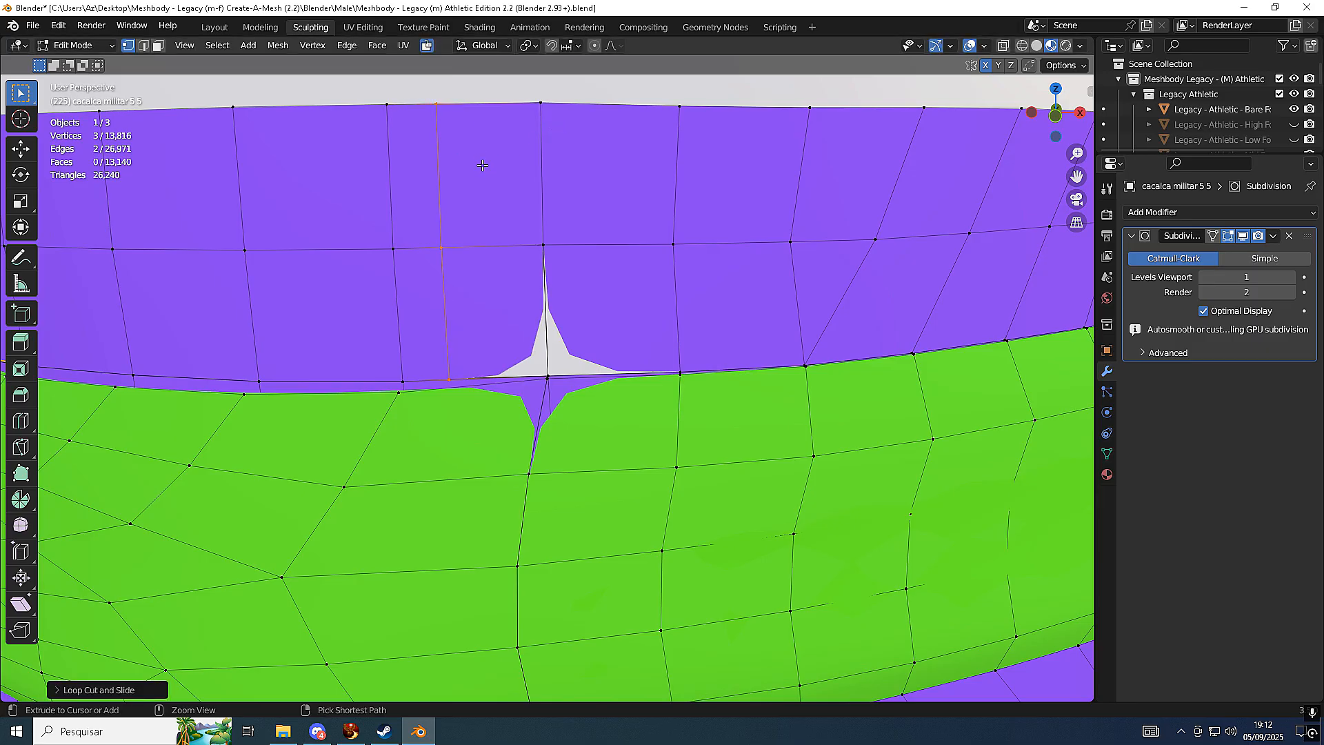
key("ctrl+z")
Try a second waistband loop cut slid tight against the edge of the front centre gap, then undo it
key("ctrl+r")
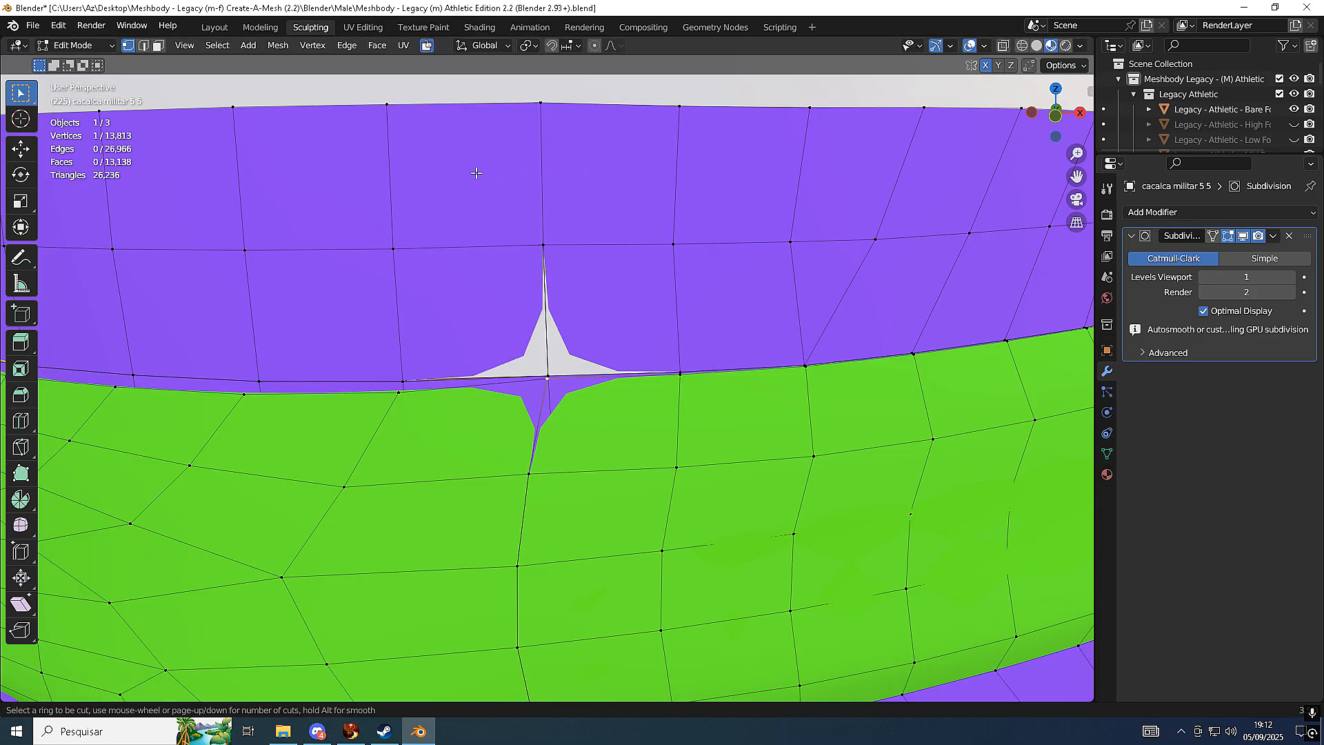
left_click(507, 247)
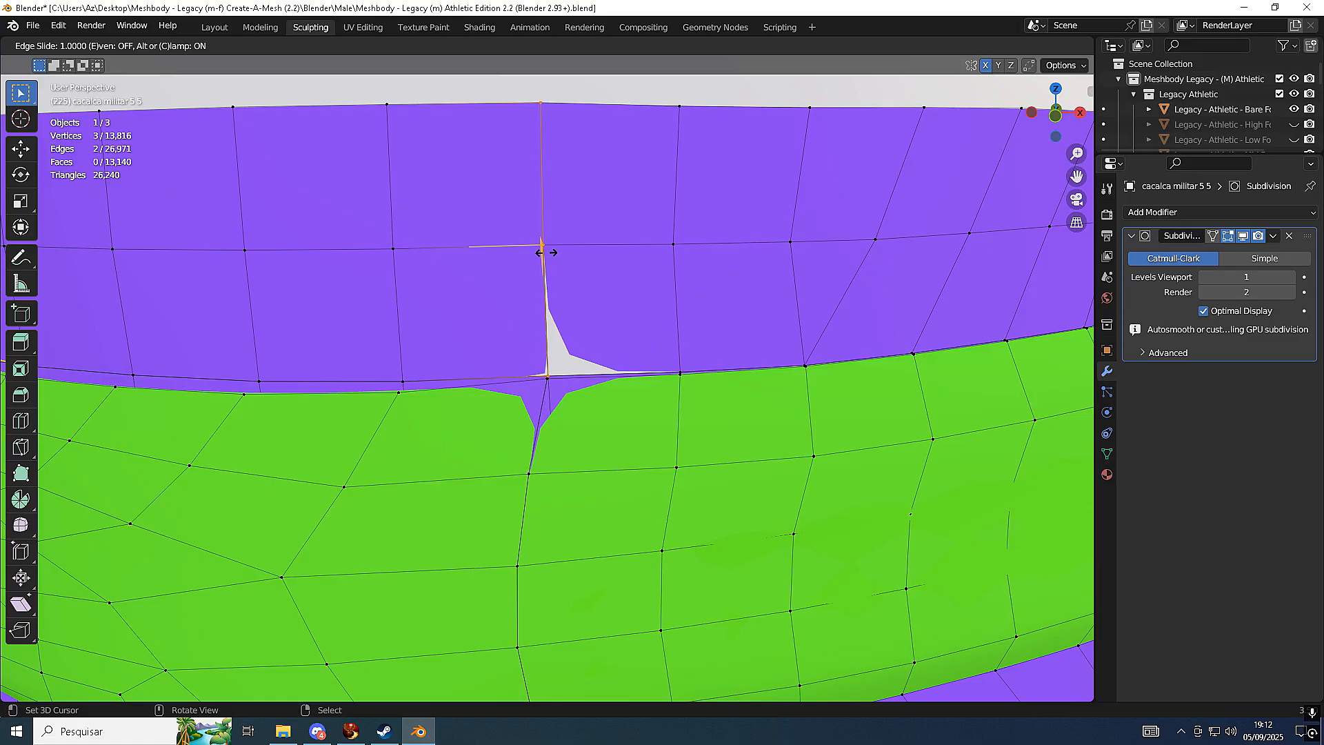
left_click(537, 252)
scroll(535, 281, "up", 3)
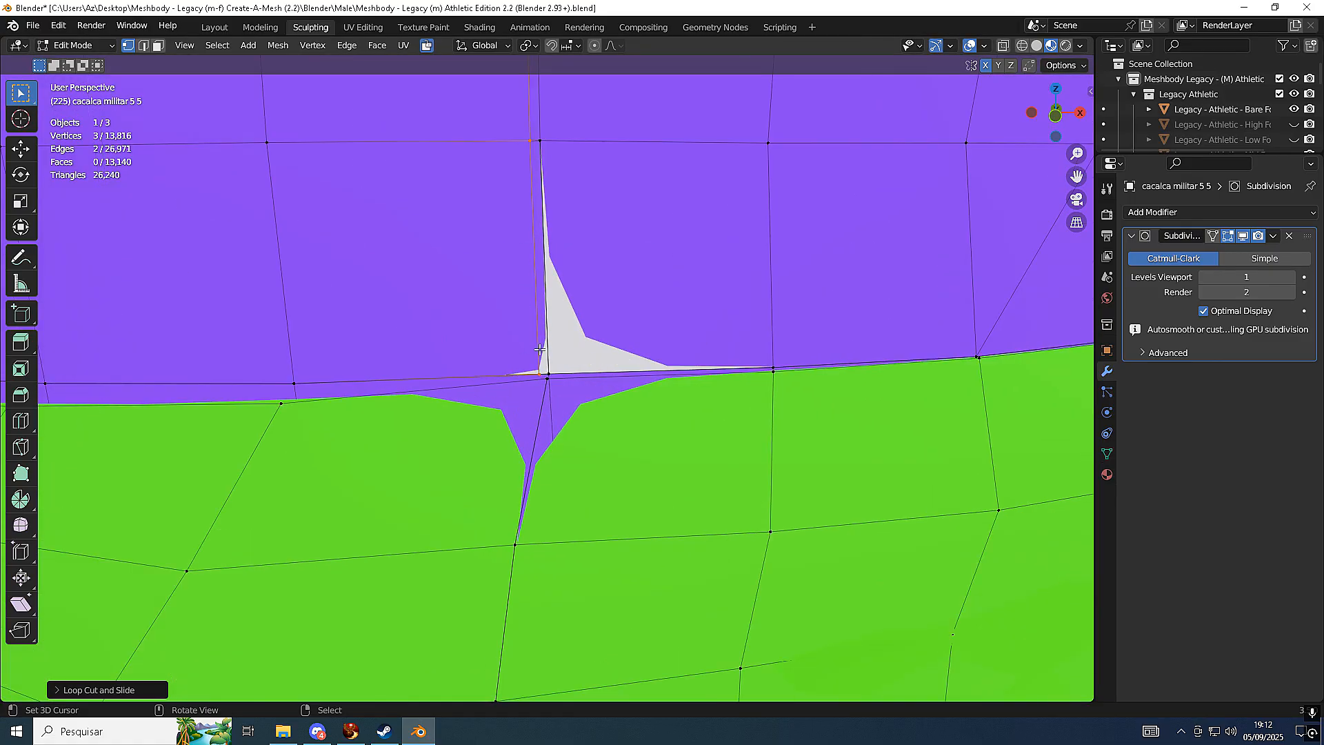
key("ctrl+z")
scroll(524, 279, "down", 3)
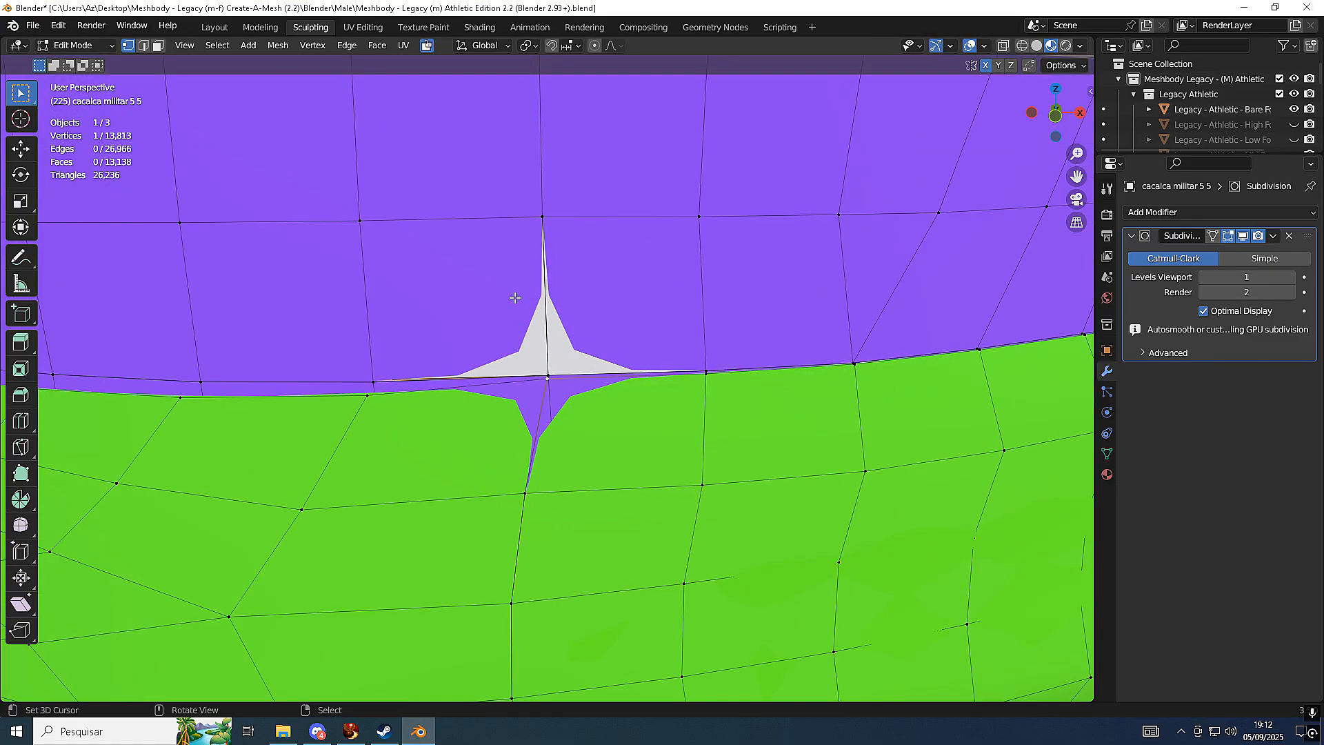
scroll(687, 313, "down", 3)
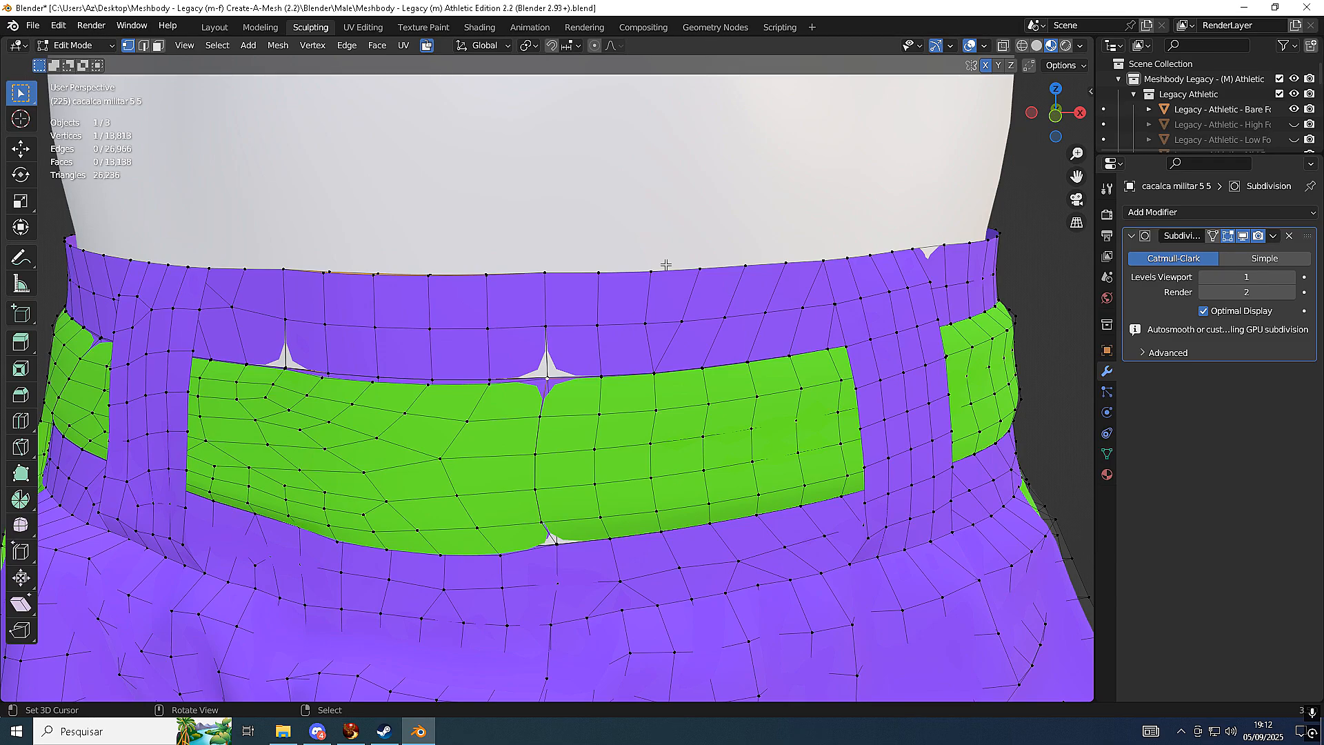
Select all of the trousers' vertices and merge them by distance, using a merge distance of 0.0001 m
scroll(665, 264, "down", 3)
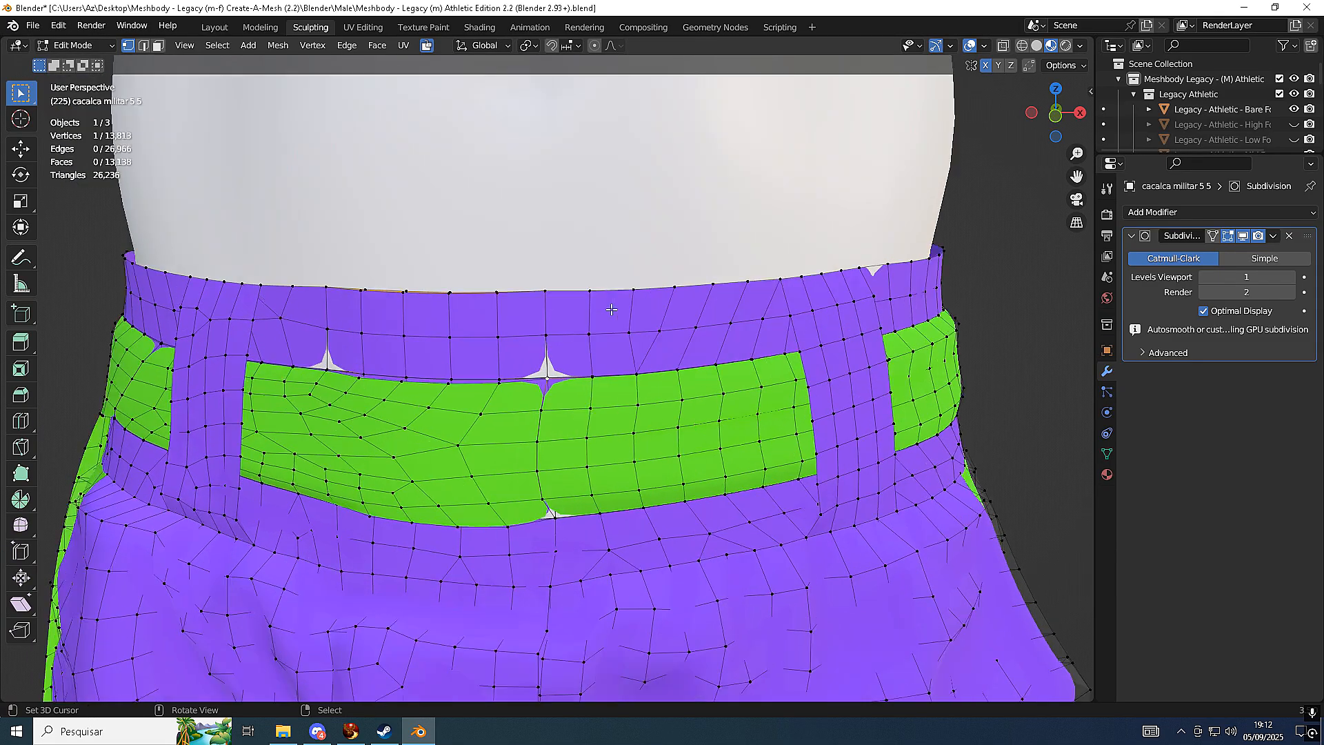
scroll(606, 311, "up", 3)
scroll(573, 341, "down", 2)
scroll(573, 341, "down", 1)
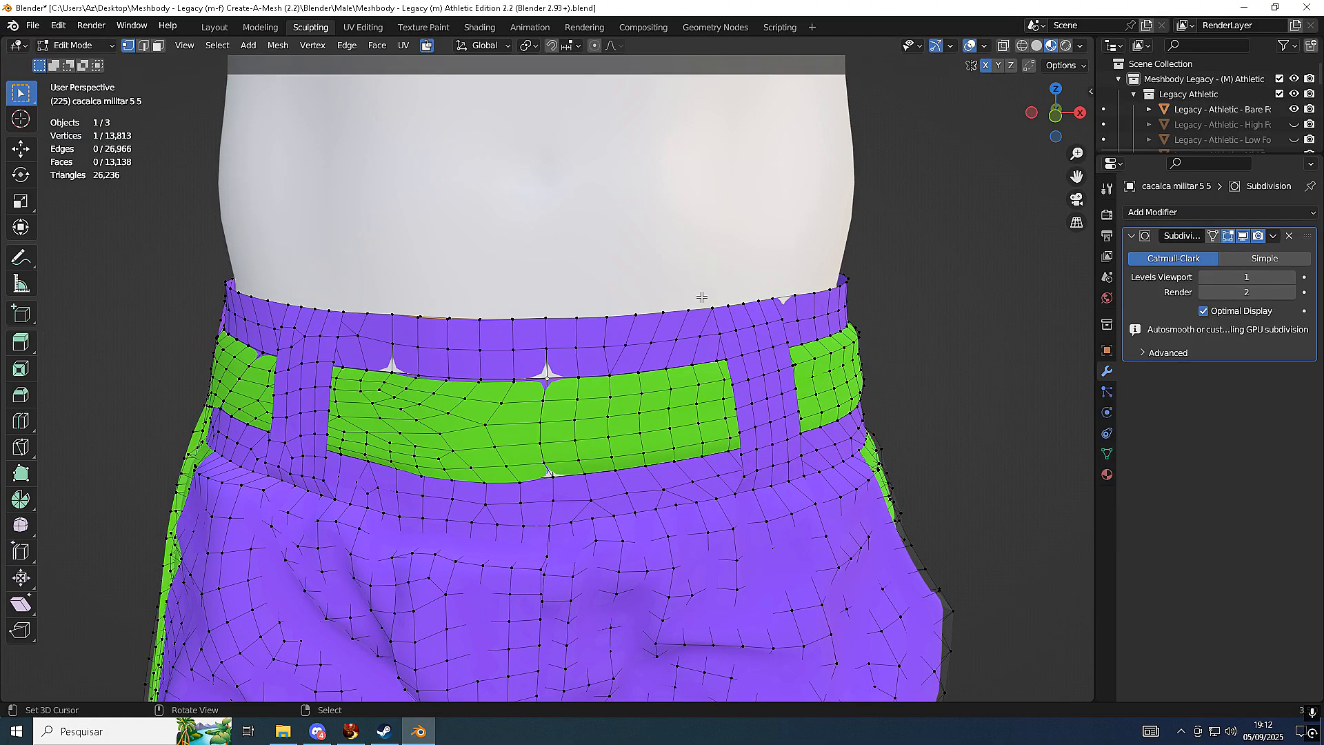
key("a")
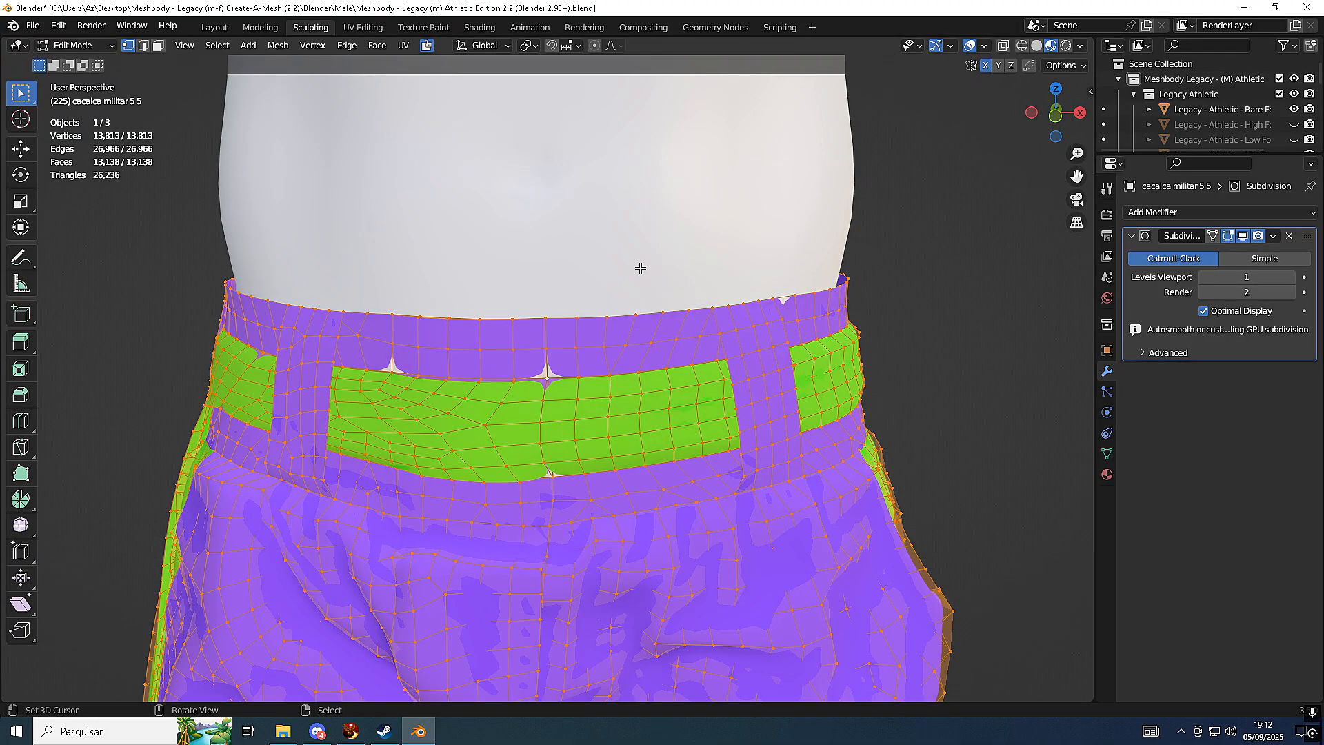
scroll(640, 268, "down", 2)
key("m")
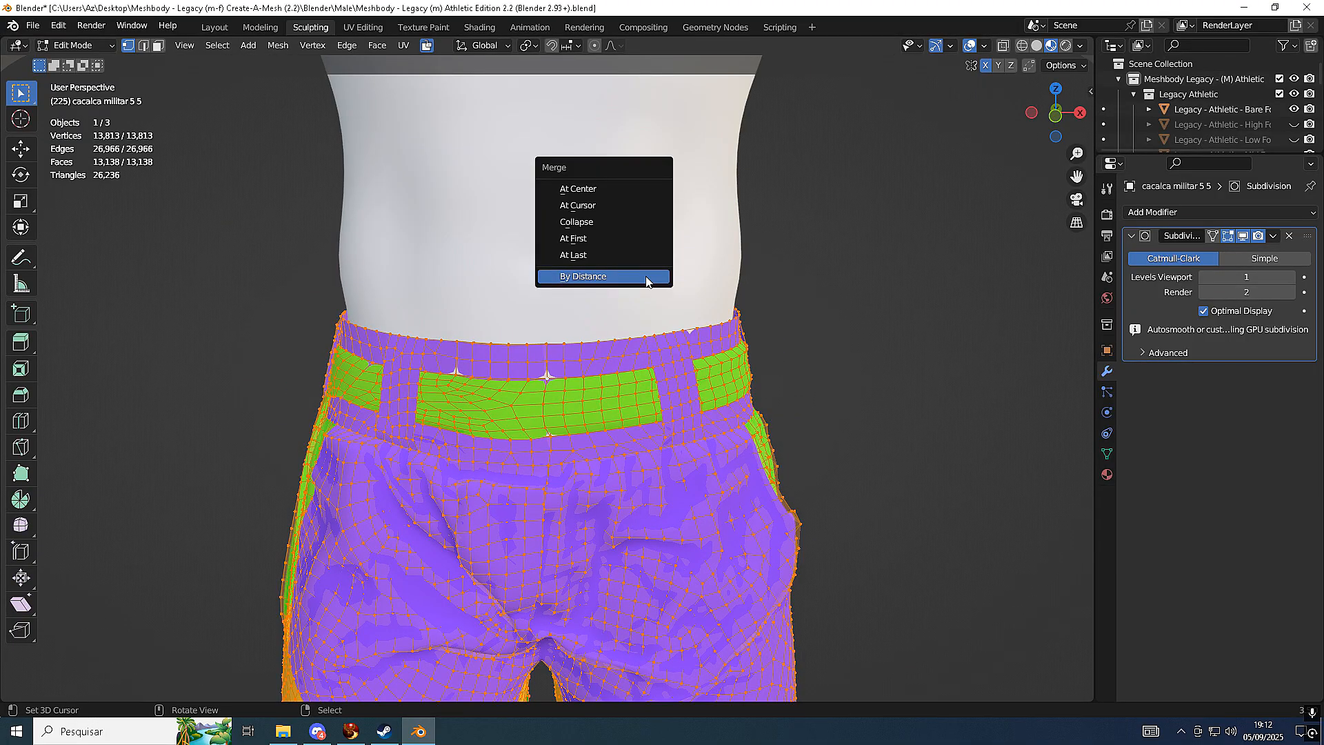
left_click(646, 277)
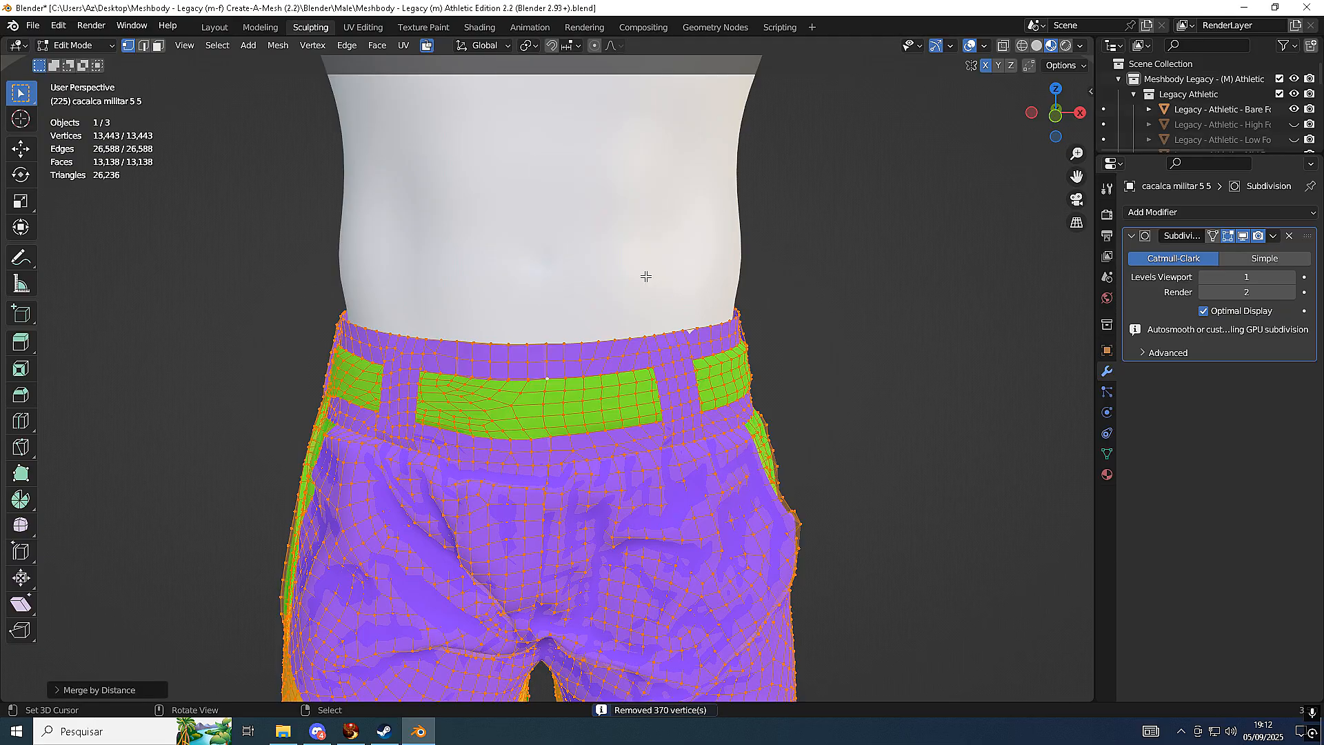
left_click(88, 691)
scroll(352, 619, "up", 2)
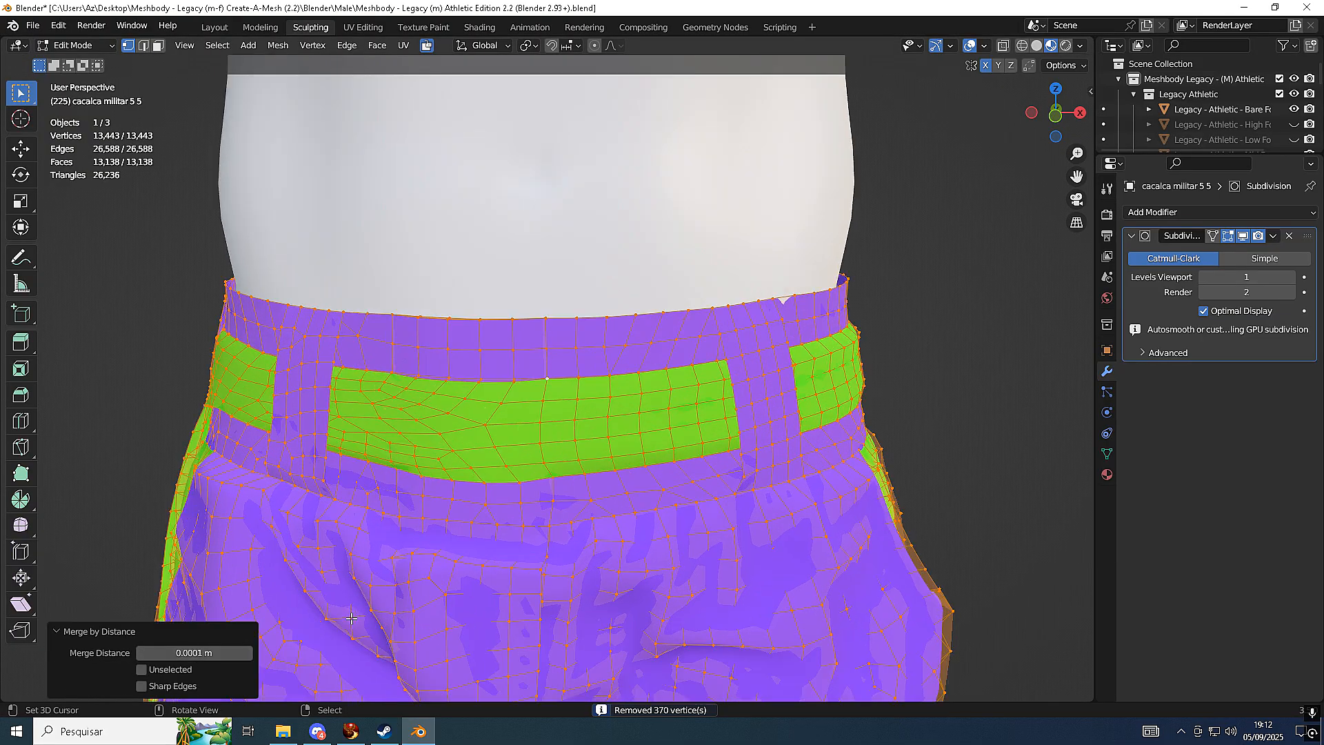
mouse_move(194, 653)
left_mouse_down()
mouse_move(229, 652)
mouse_move(169, 652)
mouse_move(219, 652)
left_mouse_up()
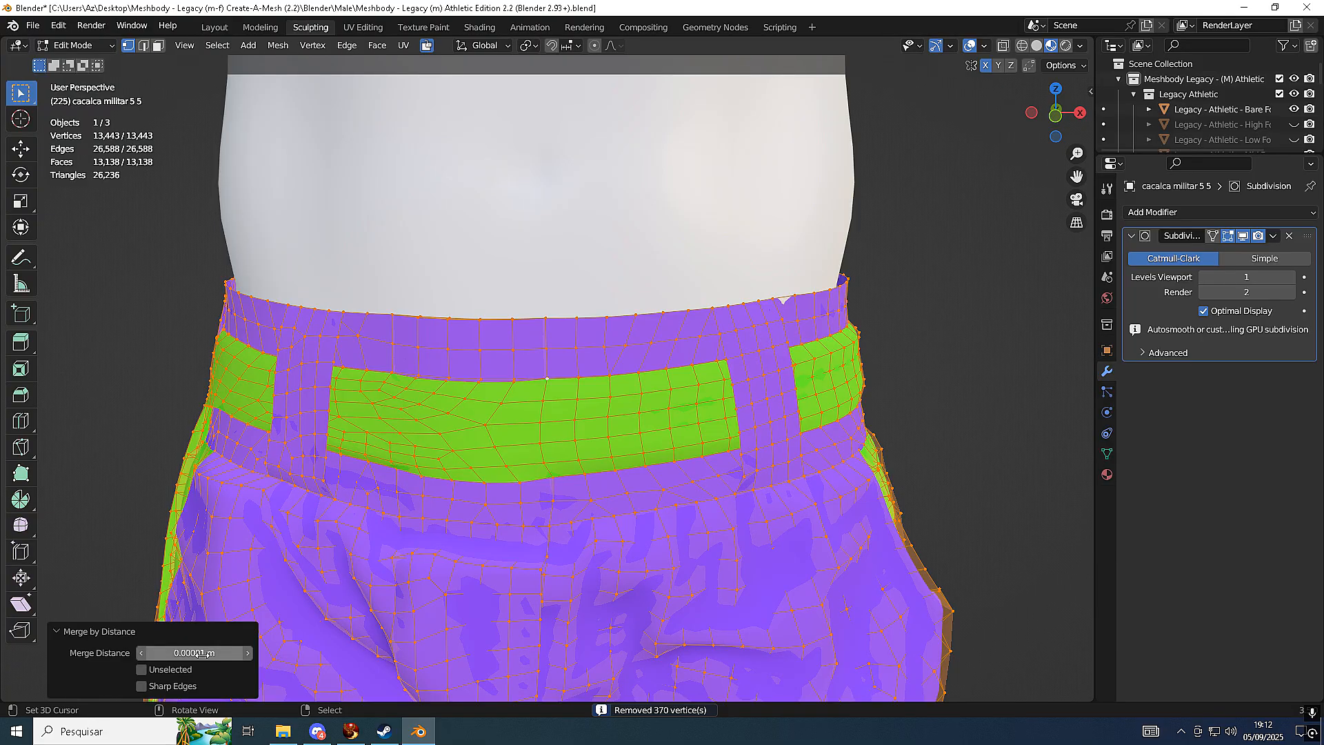
Return to Sculpt Mode and examine the merged trousers as a whole and around the front waistband
scroll(629, 574, "down", 2)
middle_click_drag(617, 618, 633, 345, "shift")
scroll(600, 572, "down", 3)
mouse_move(599, 573)
middle_mouse_down("shift")
mouse_move(602, 382)
mouse_move(700, 405)
middle_mouse_up("shift")
scroll(598, 396, "up", 3)
key("Tab")
middle_click_drag(482, 384, 384, 376)
scroll(393, 377, "down", 7)
scroll(409, 378, "up", 5)
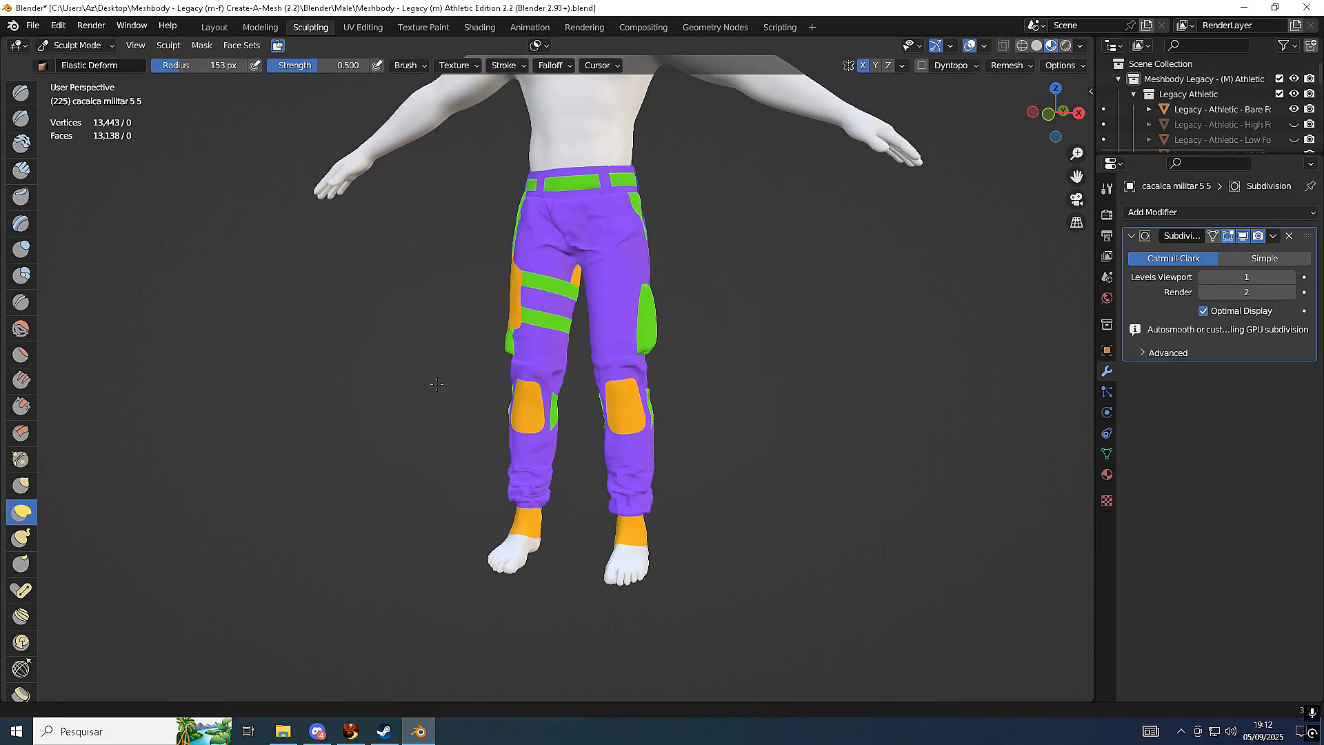
middle_click_drag(473, 384, 536, 412)
middle_click_drag(580, 556, 559, 683, "shift")
scroll(595, 464, "up", 3)
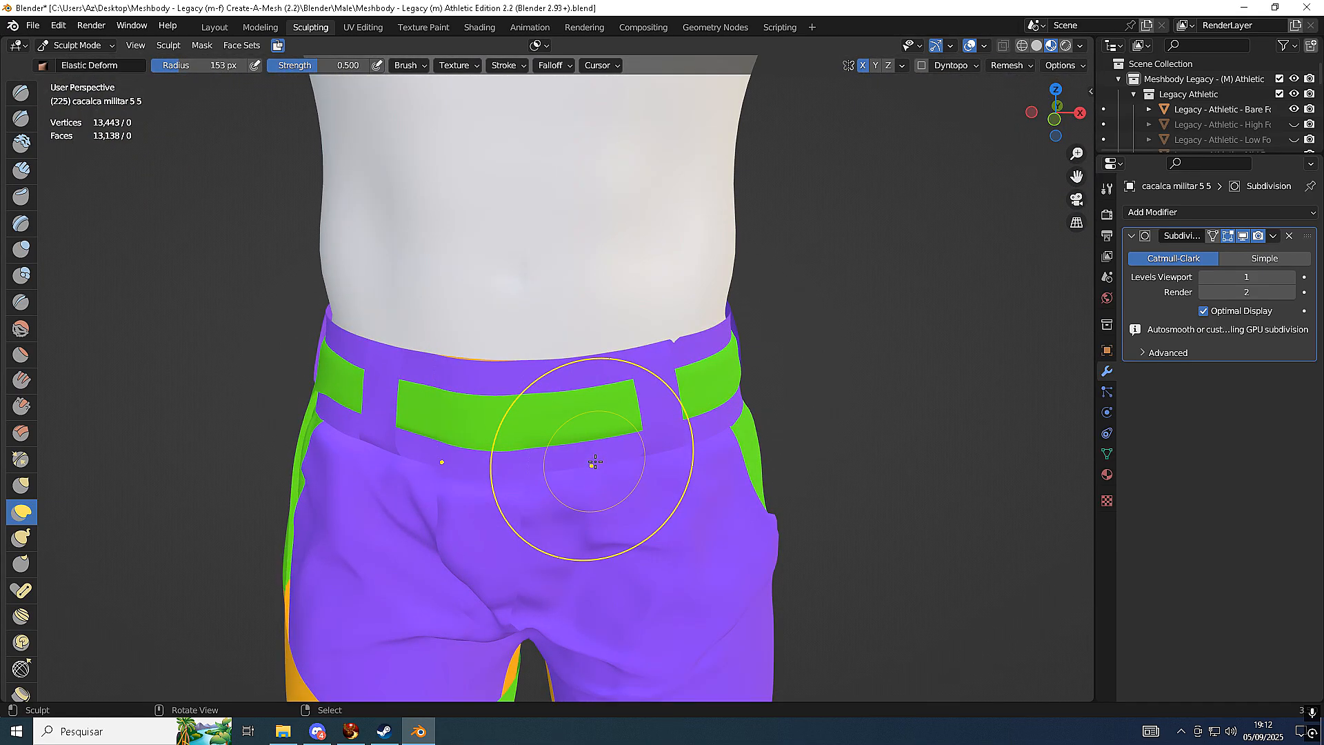
key("Tab")
key("Tab")
middle_click_drag(665, 375, 669, 412)
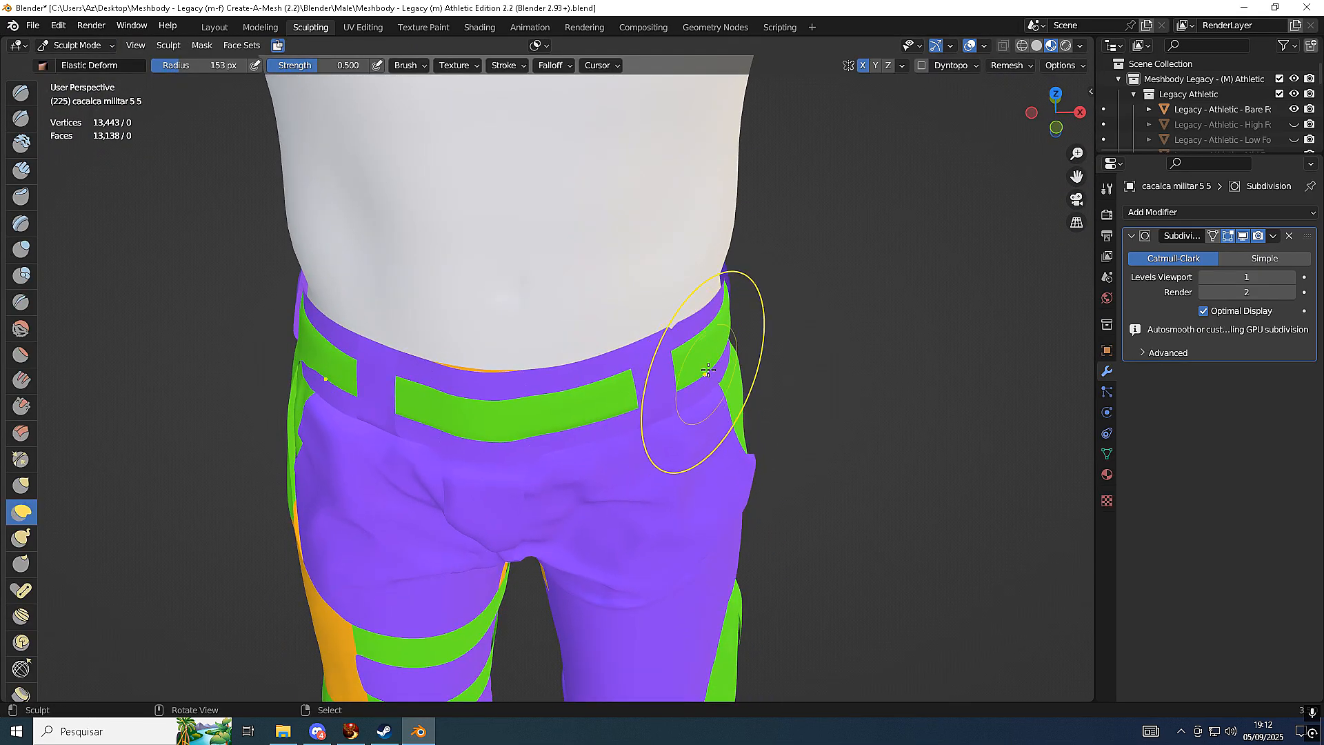
Reduce the Elastic Deform brush radius to 107 px beside the small notch in the waistband's upper edge
scroll(710, 353, "up", 2)
middle_click_drag(727, 295, 650, 395, "shift")
scroll(650, 394, "up", 1)
key("f")
left_click(658, 382)
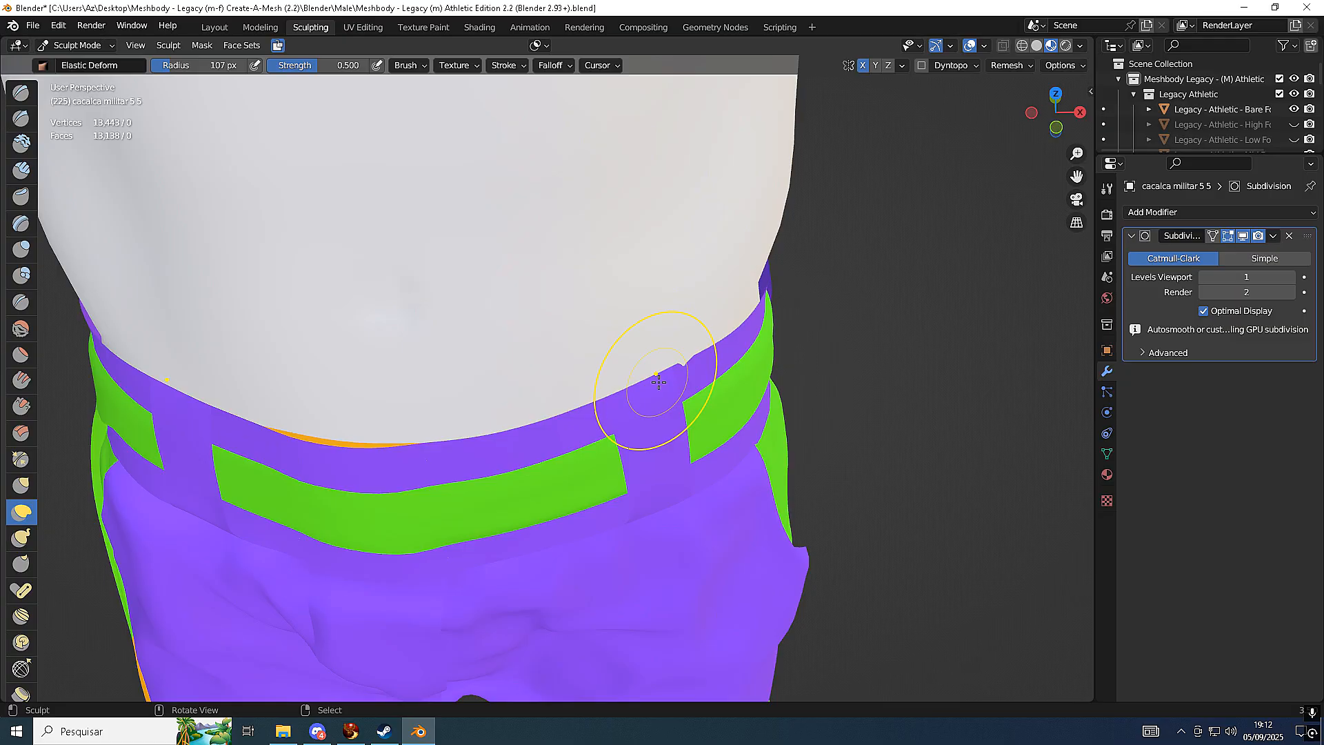
middle_click_drag(690, 364, 655, 296)
Apply the Subdivision modifier to the trousers and open the resulting dense mesh in Edit Mode
scroll(630, 311, "down", 6)
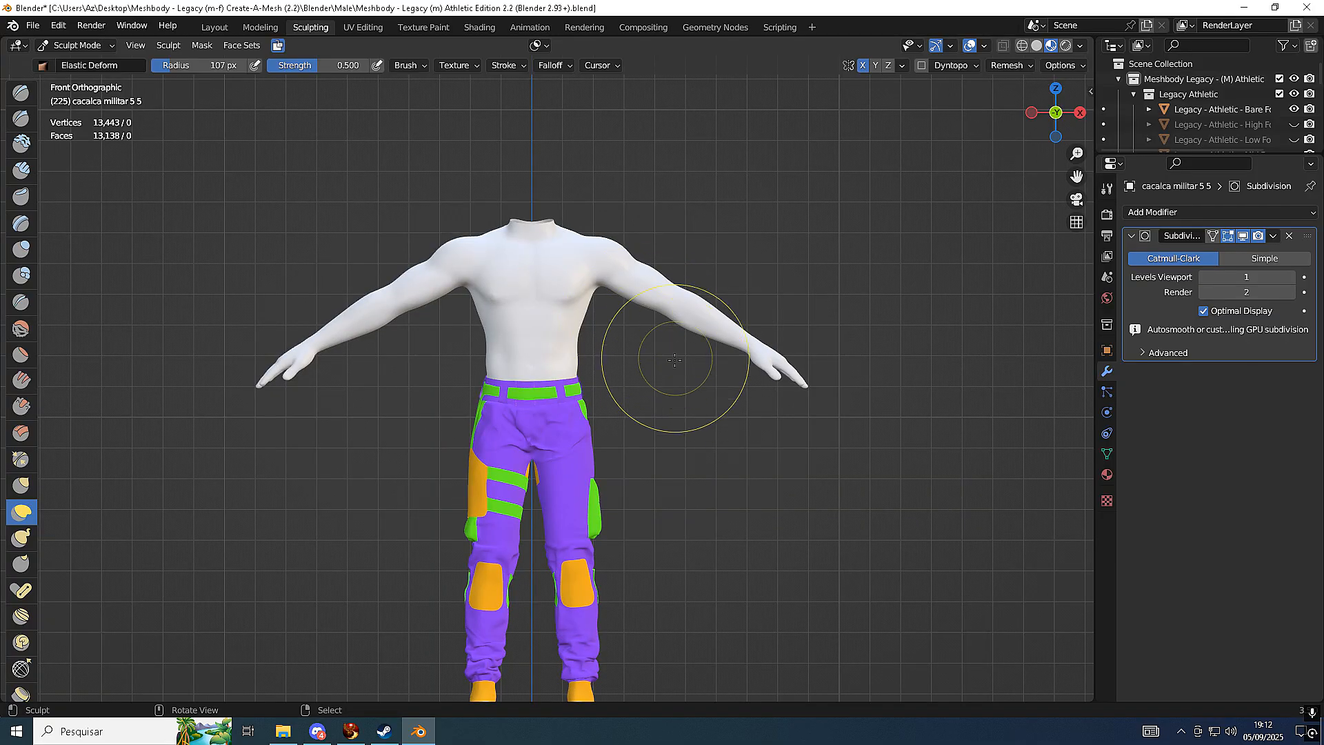
scroll(679, 387, "up", 5)
middle_click_drag(679, 388, 727, 118, "shift")
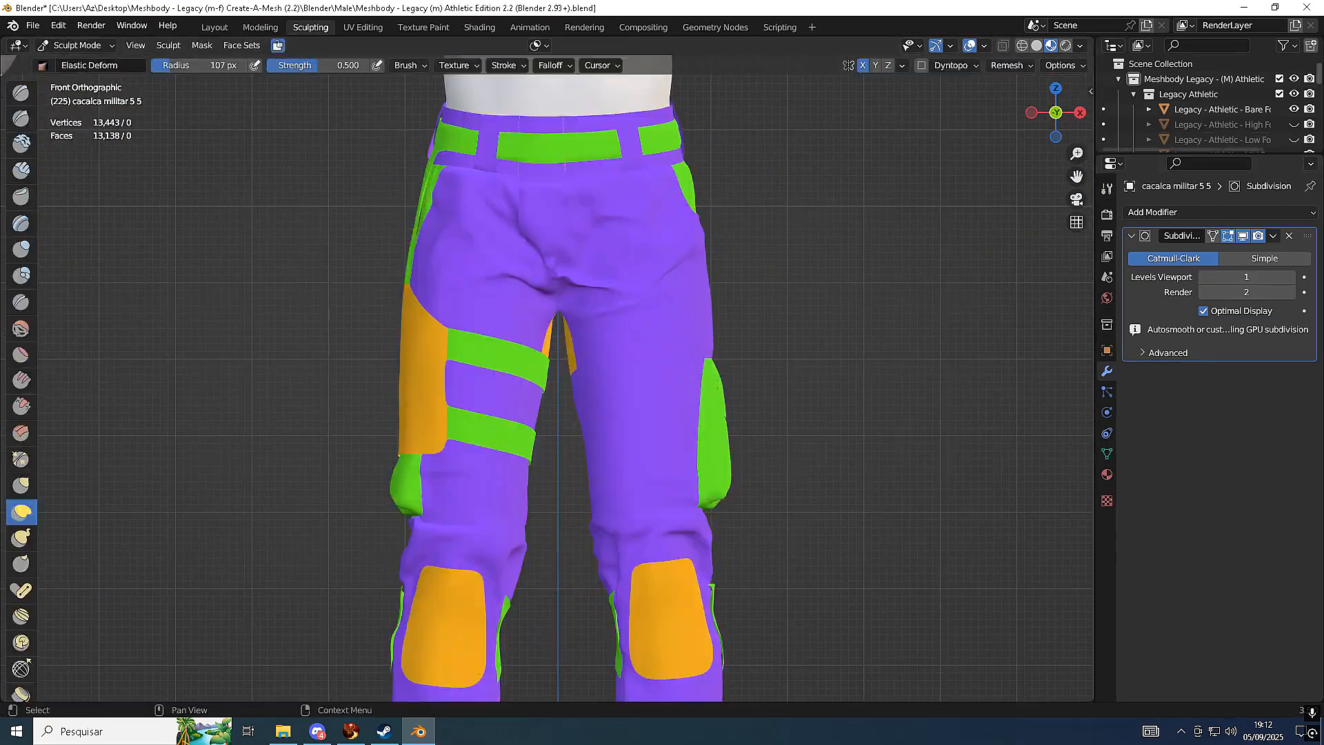
left_click(1273, 235)
left_click(1220, 252)
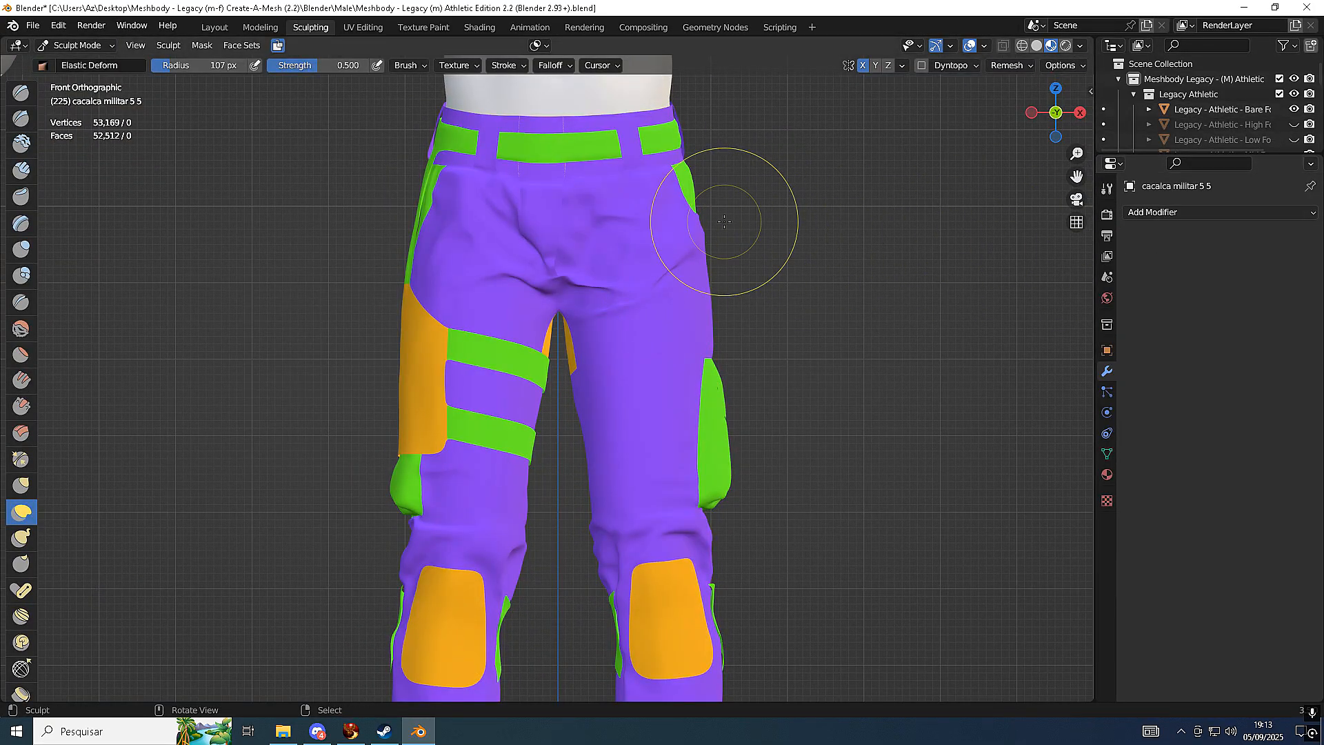
scroll(726, 224, "down", 3)
key("Tab")
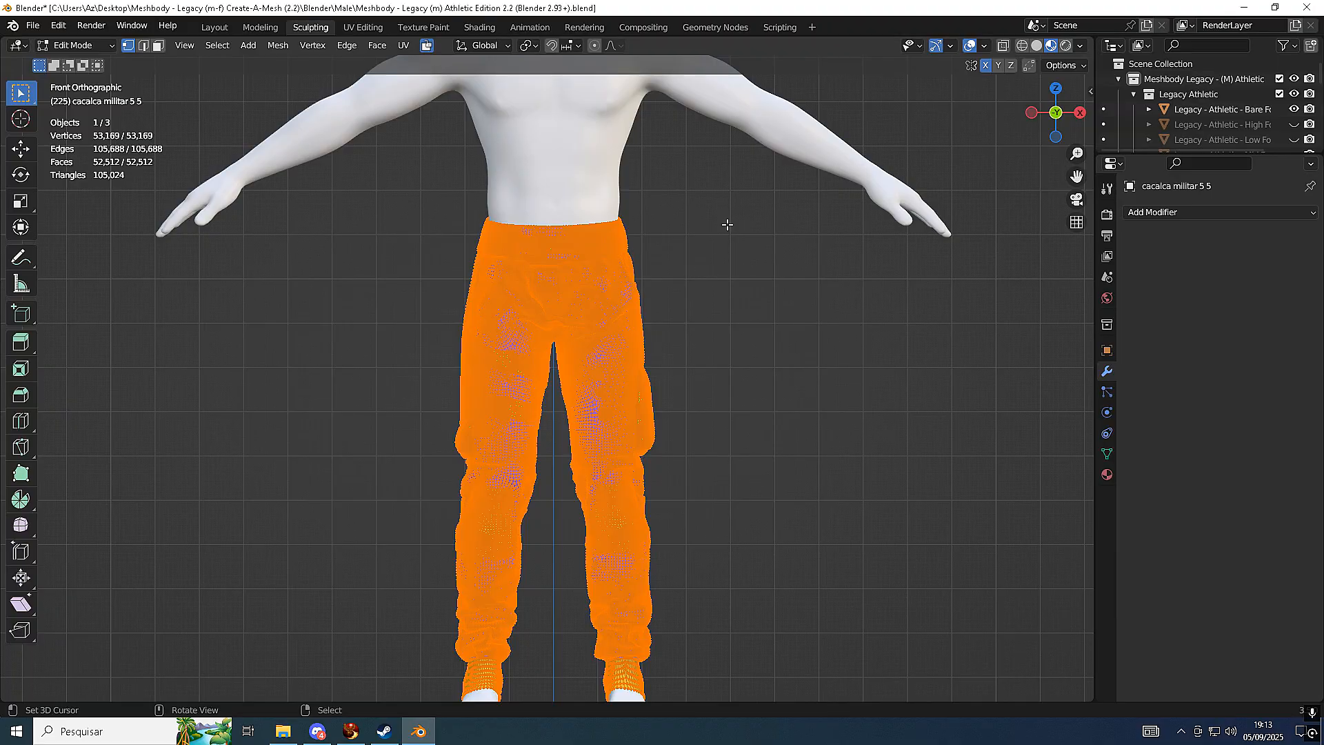
key("Tab")
key("Tab")
scroll(726, 224, "up", 3)
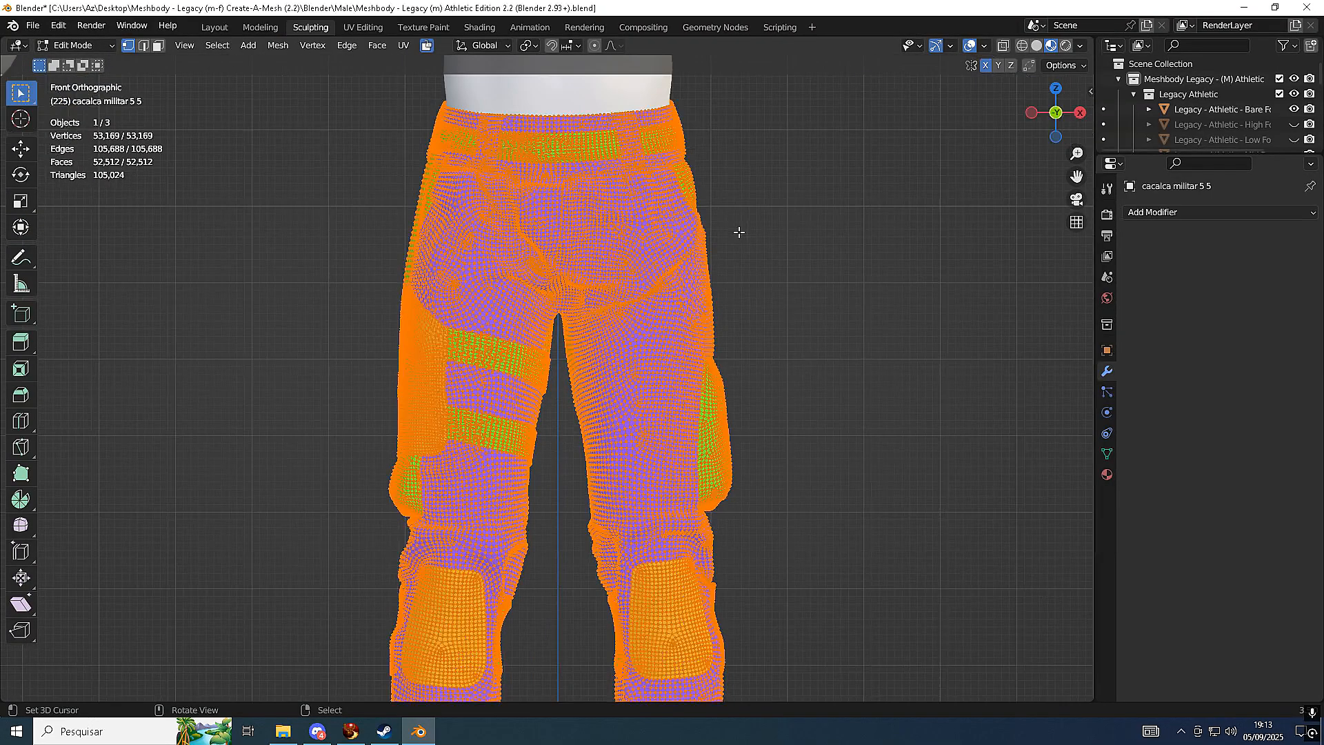
Select the linked green belt and orange thigh panel with its straps, and separate them from the trousers into their own object
middle_click_drag(738, 233, 747, 423, "shift")
scroll(678, 305, "up", 4)
mouse_move(667, 305)
middle_mouse_down()
mouse_move(795, 340)
mouse_move(731, 328)
mouse_move(568, 354)
mouse_move(591, 467)
mouse_move(632, 350)
mouse_move(562, 414)
middle_mouse_up()
key("Tab")
key("Tab")
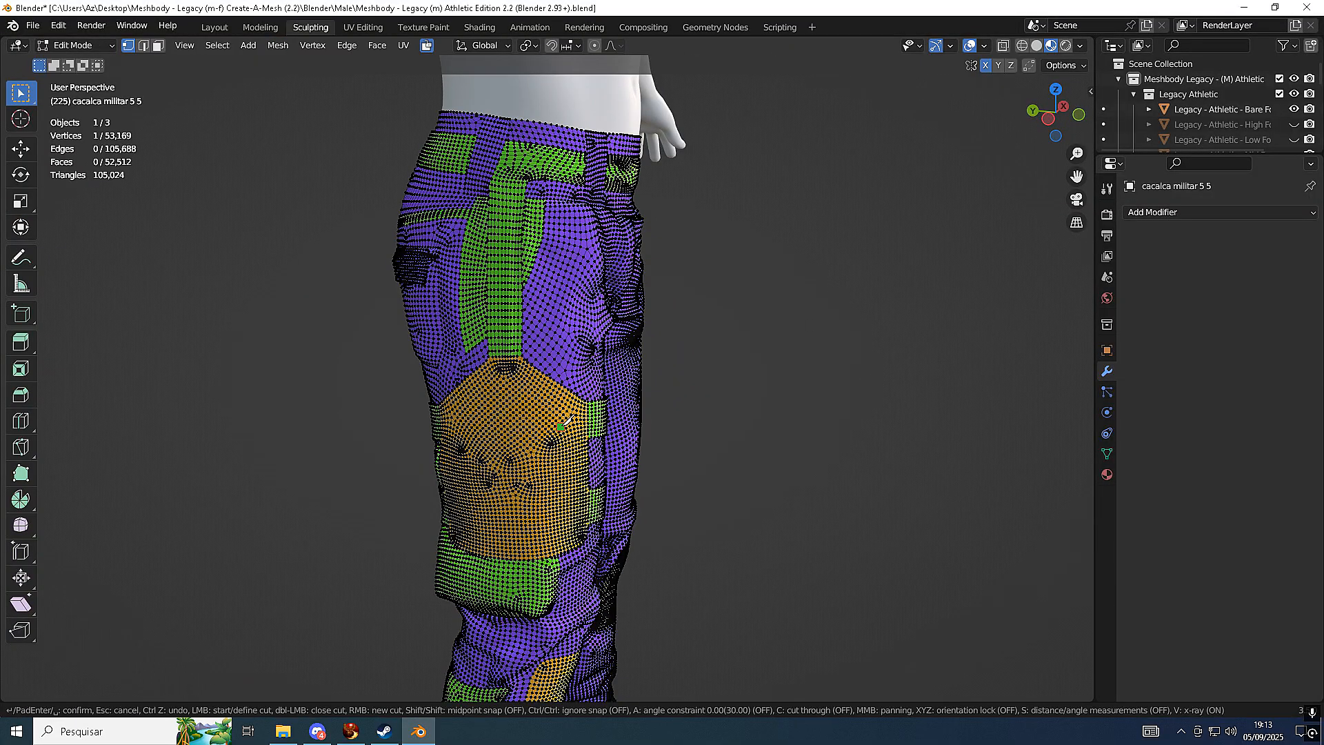
key("l")
middle_click_drag(561, 426, 544, 320)
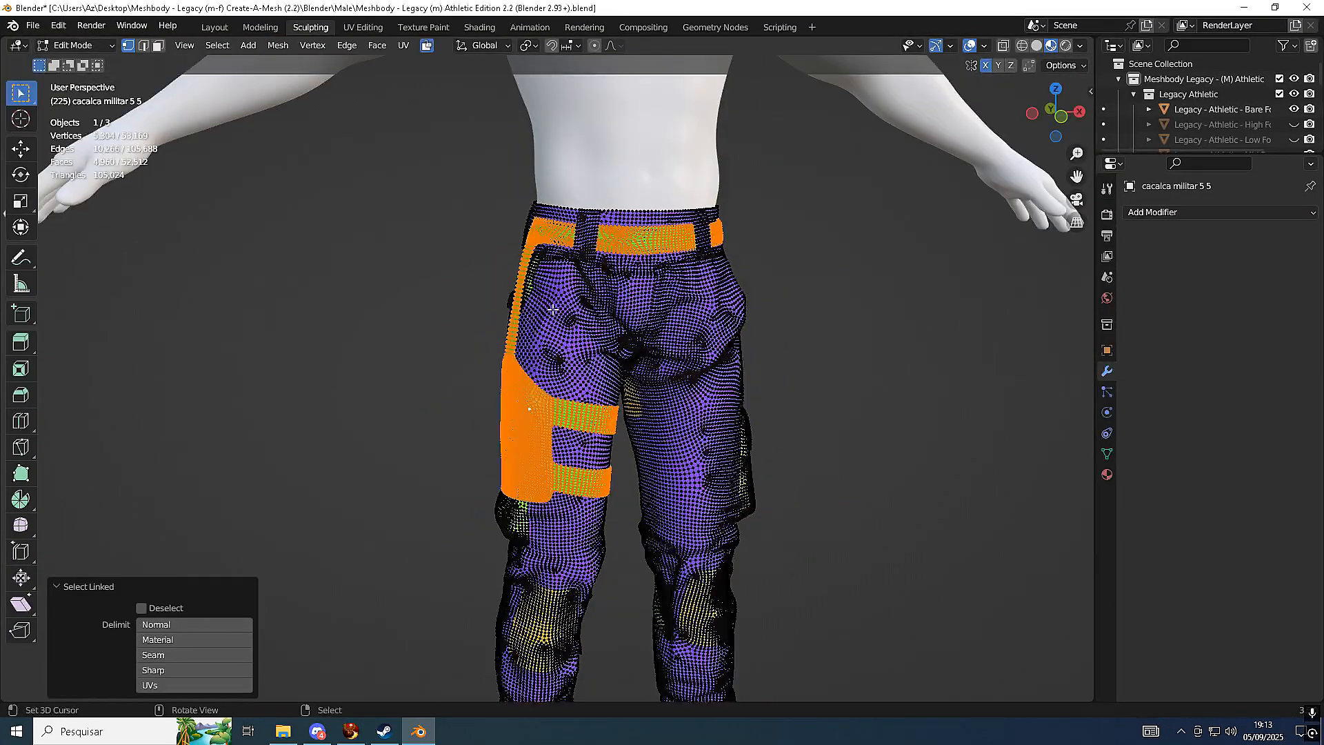
key("p")
left_click(582, 280)
key("Tab")
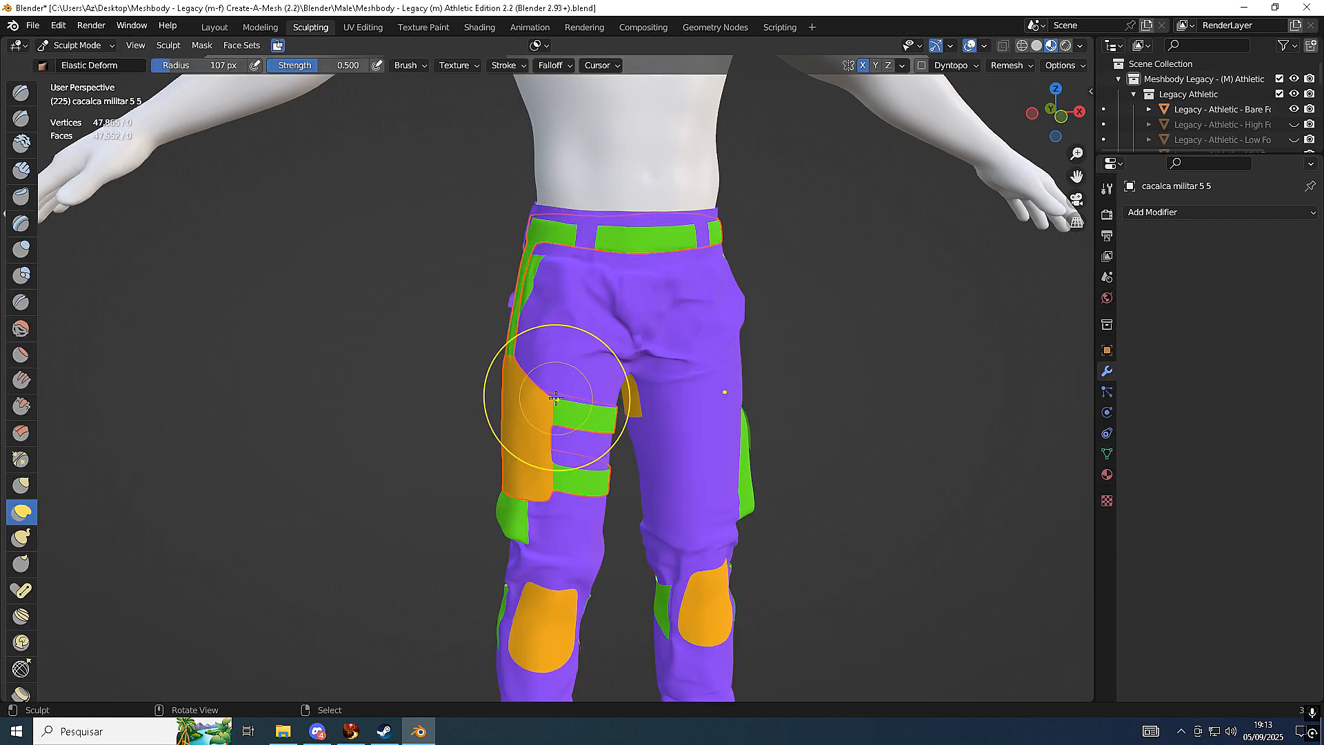
Delete the separated belt and thigh-strap object in Object Mode, then select the trousers again
key("Tab")
left_click(101, 47)
left_click(79, 64)
right_click(537, 402)
key("x")
left_click(536, 403)
middle_click_drag(537, 402, 420, 363)
left_click(571, 366)
Examine the remaining trousers mesh from the front and back, checking the seat, rear waistband and thighs
key("Tab")
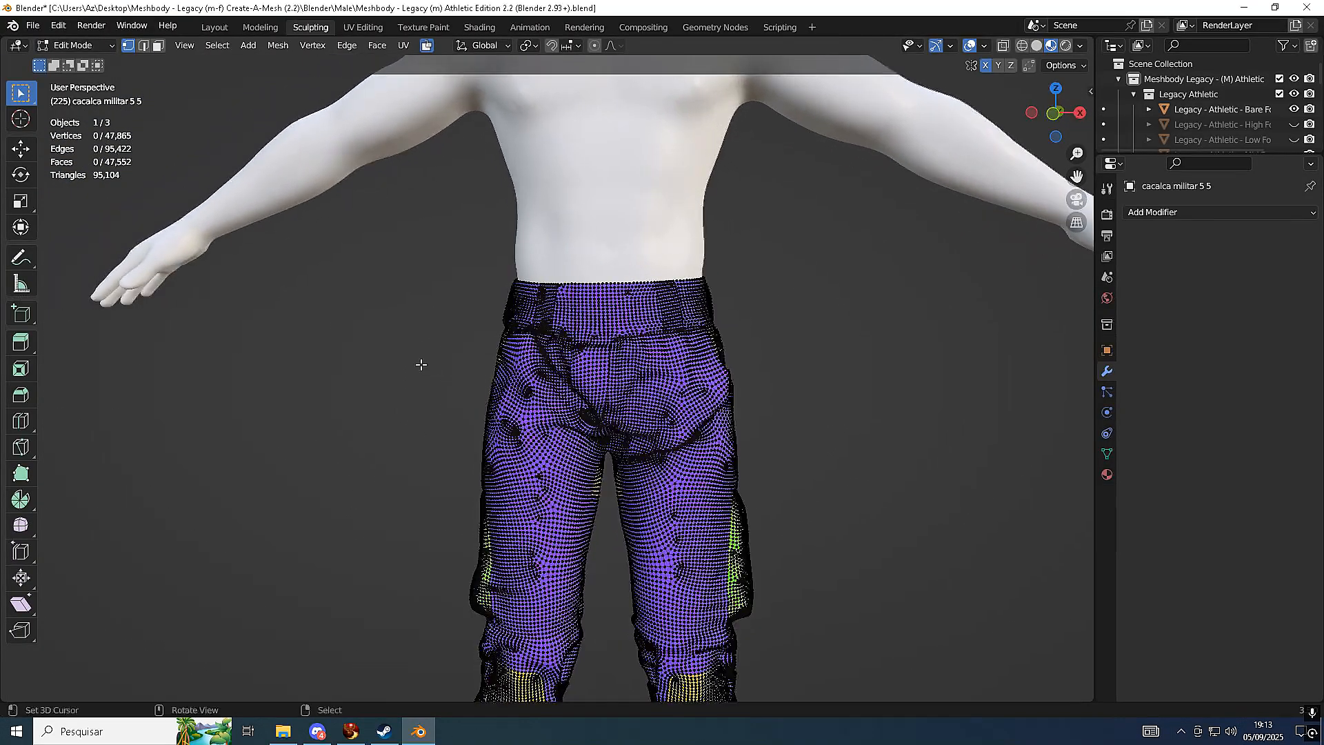
key("a")
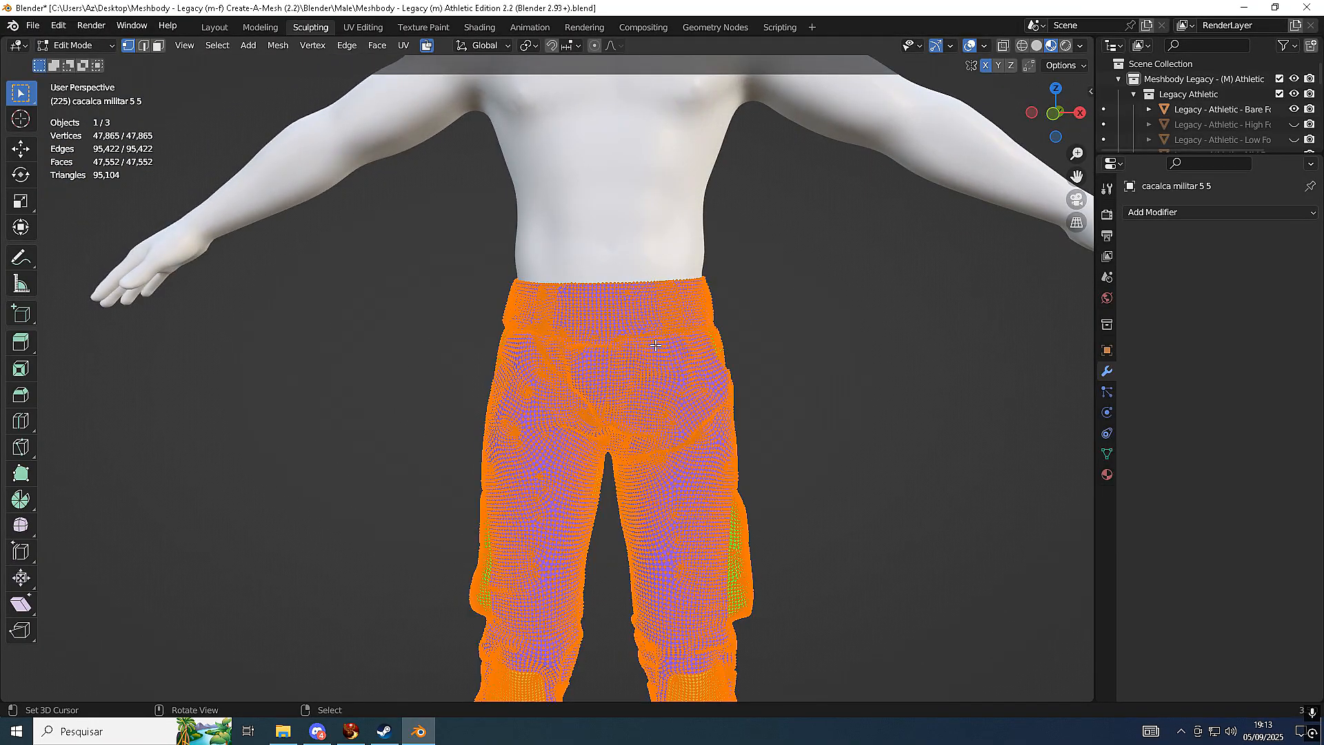
scroll(655, 345, "down", 3)
key("Tab")
scroll(657, 362, "up", 4)
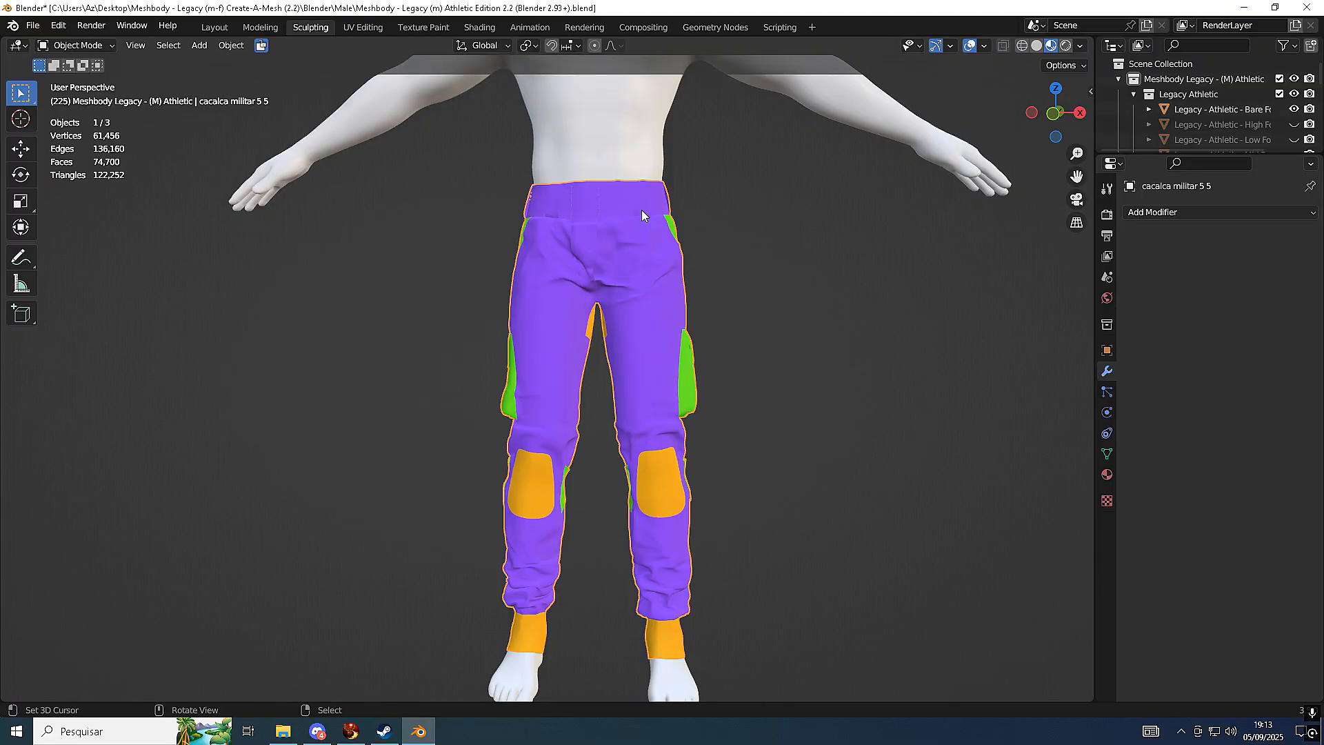
middle_click_drag(571, 274, 922, 303)
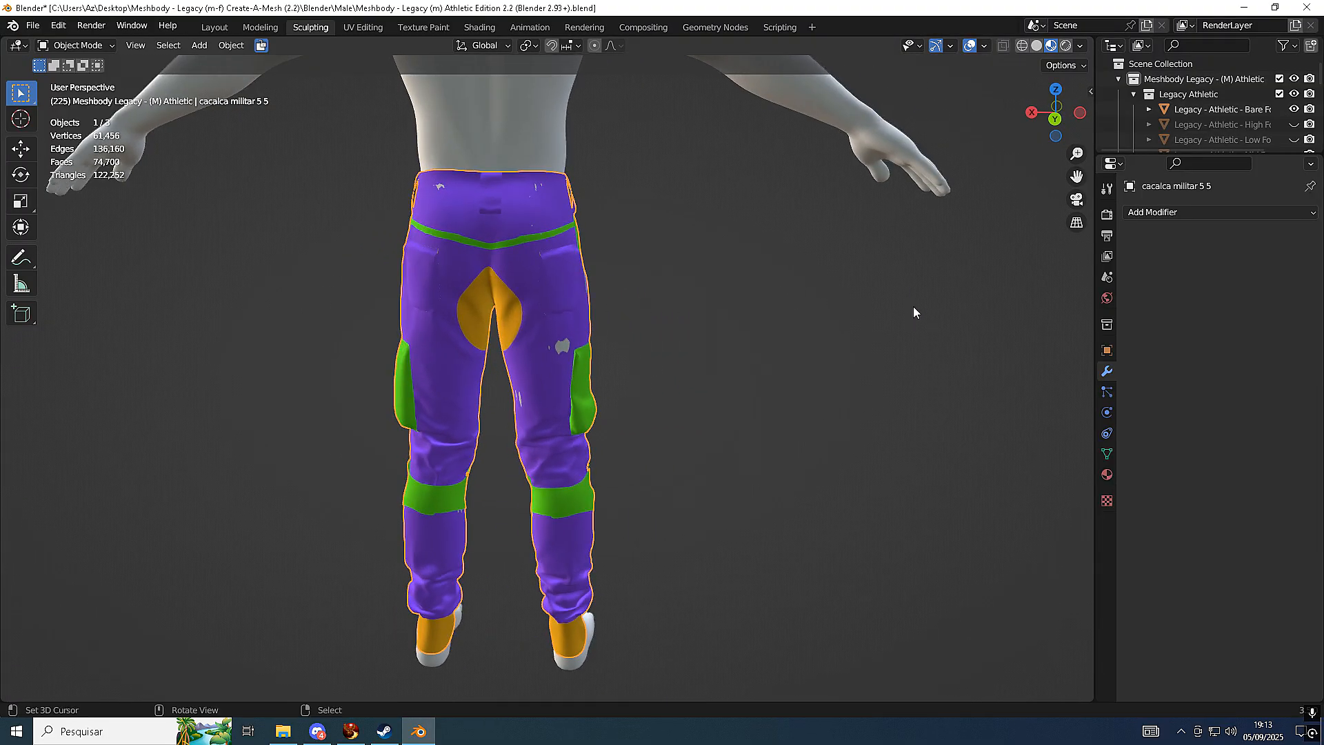
scroll(677, 317, "up", 3)
middle_click_drag(581, 316, 637, 303)
scroll(557, 345, "up", 2)
key("Tab")
key("Tab")
scroll(663, 291, "down", 2)
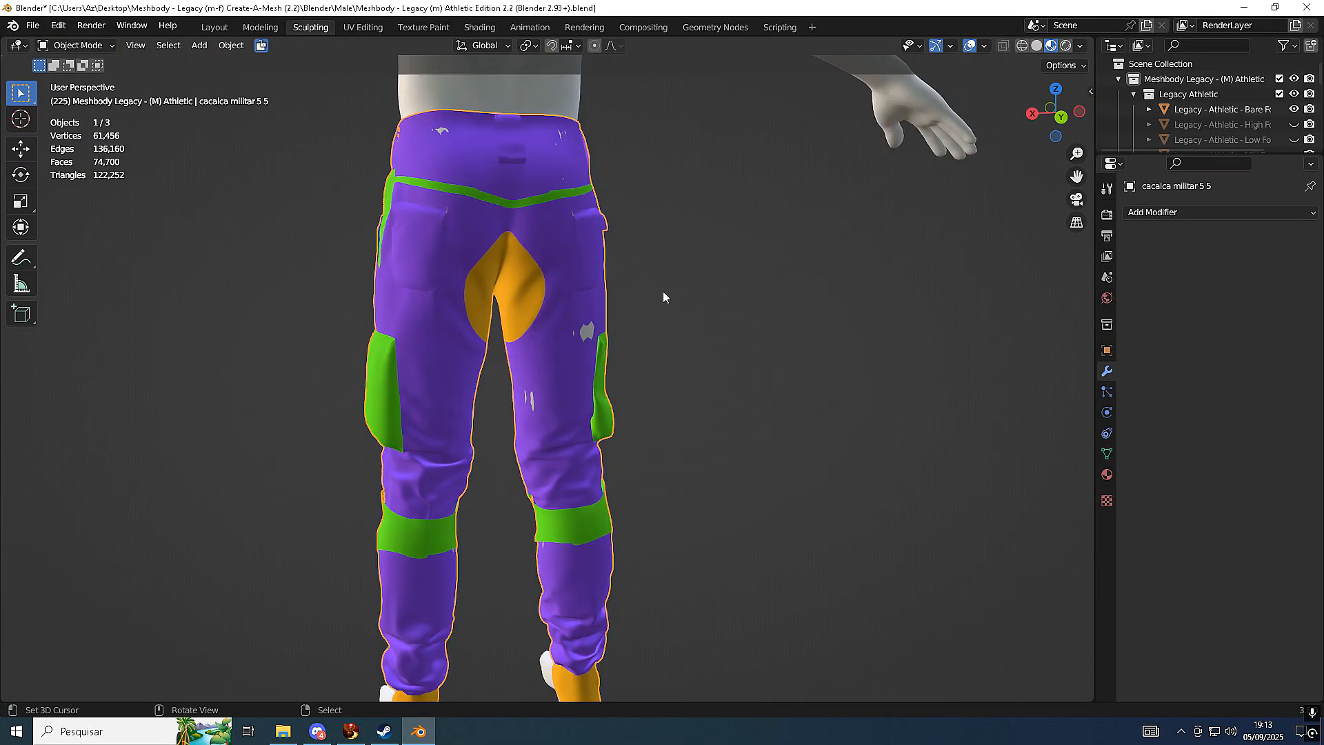
Examine the trousers in front view and up close around the waistband, side pockets and legs
key("KP_1")
middle_click_drag(667, 287, 648, 420, "shift")
middle_click_drag(650, 481, 647, 369, "shift")
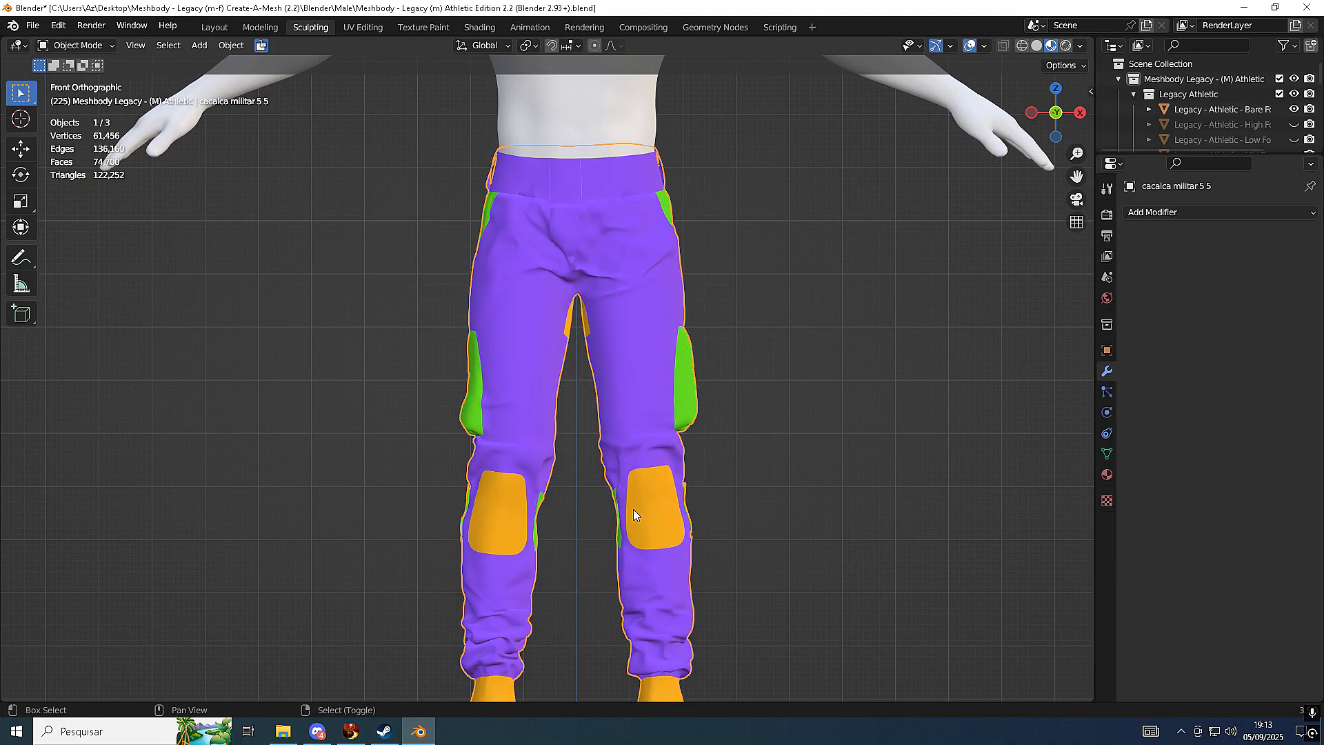
middle_click_drag(634, 509, 648, 319, "shift")
scroll(661, 380, "up", 4)
middle_click_drag(713, 520, 568, 357, "shift")
scroll(620, 399, "up", 2)
middle_click_drag(713, 373, 602, 341)
scroll(478, 345, "down", 2)
scroll(602, 341, "up", 4)
middle_click_drag(632, 451, 313, 253)
key("Tab")
key("Tab")
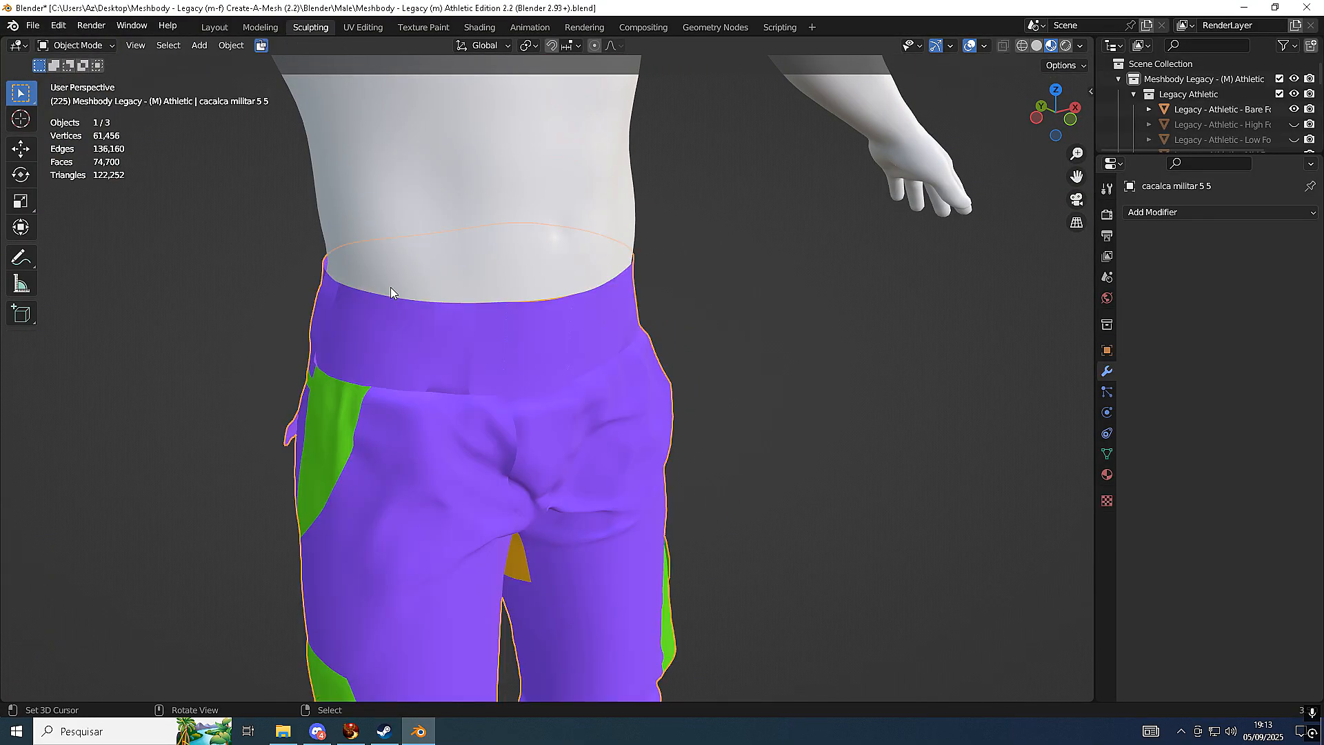
Enter Edit Mode on the trousers and try to select an orange ankle cuff as linked geometry delimited by Seam
scroll(416, 334, "down", 5)
key("Tab")
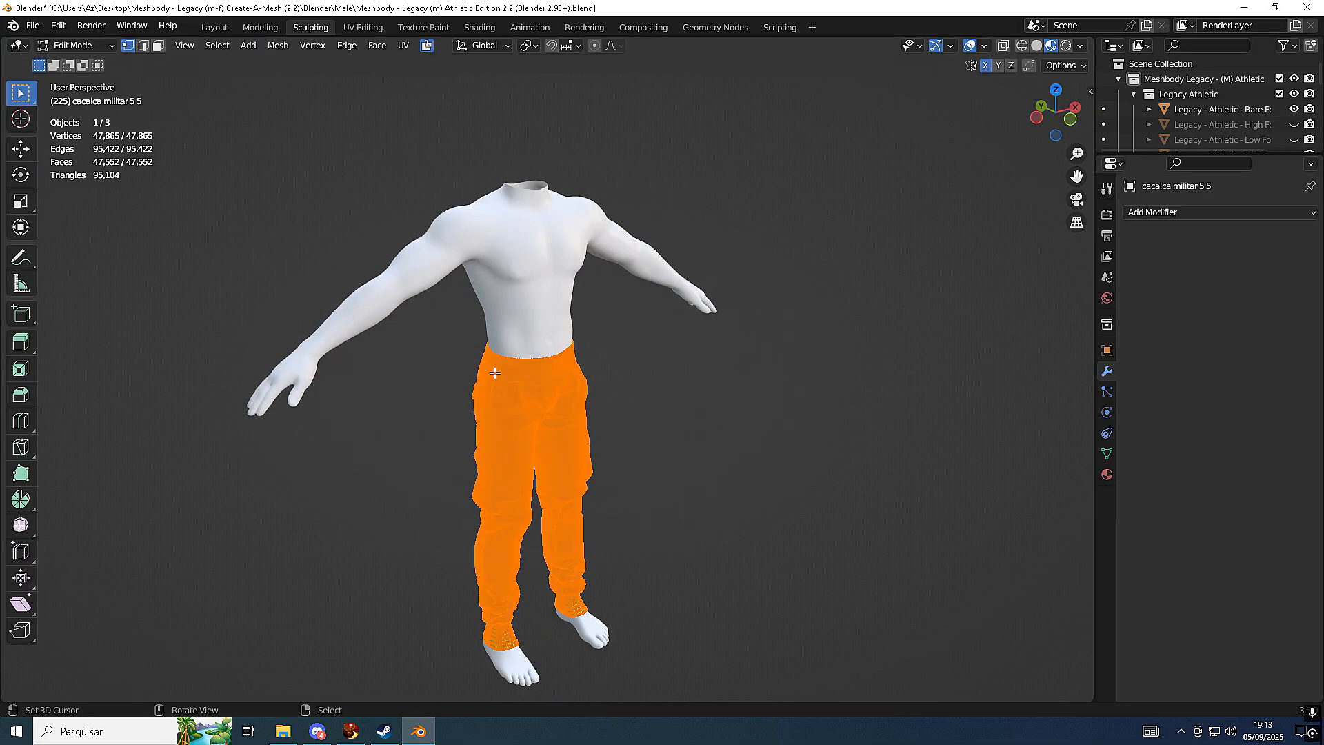
scroll(560, 381, "up", 6)
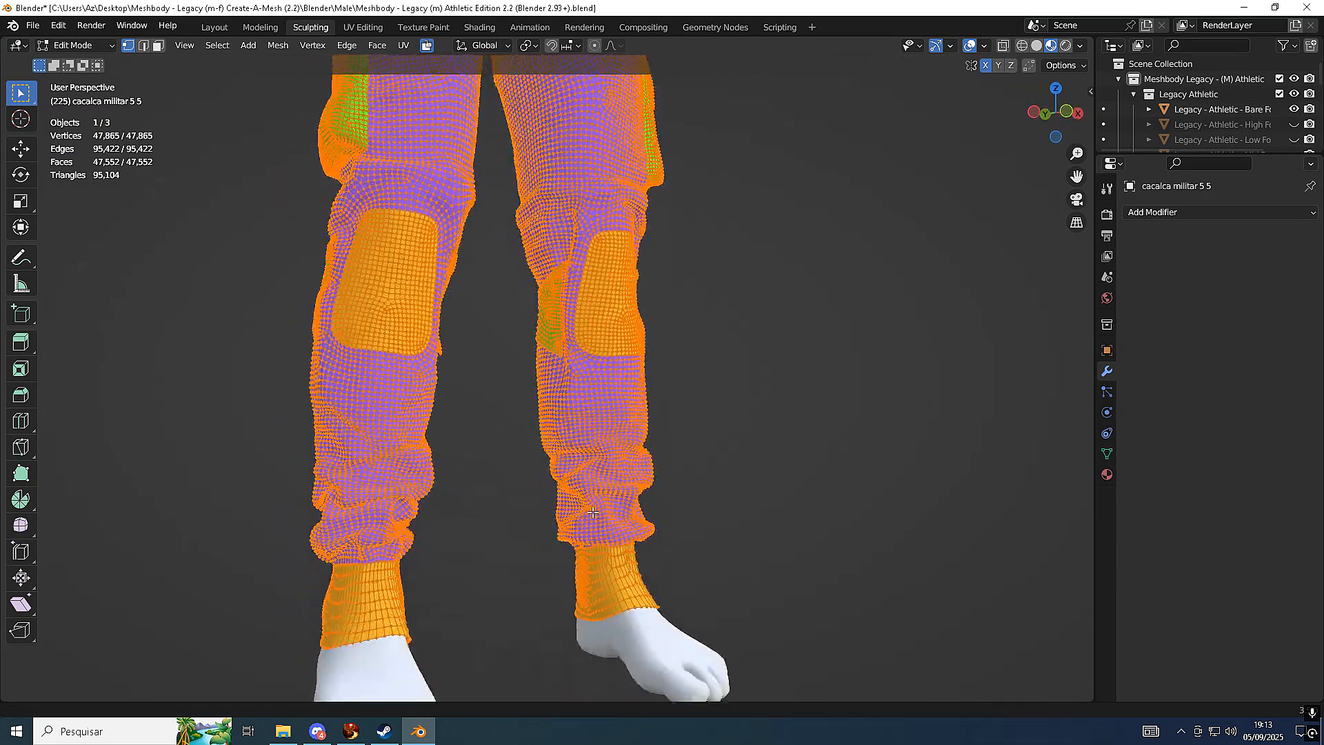
key("alt+a")
key("l")
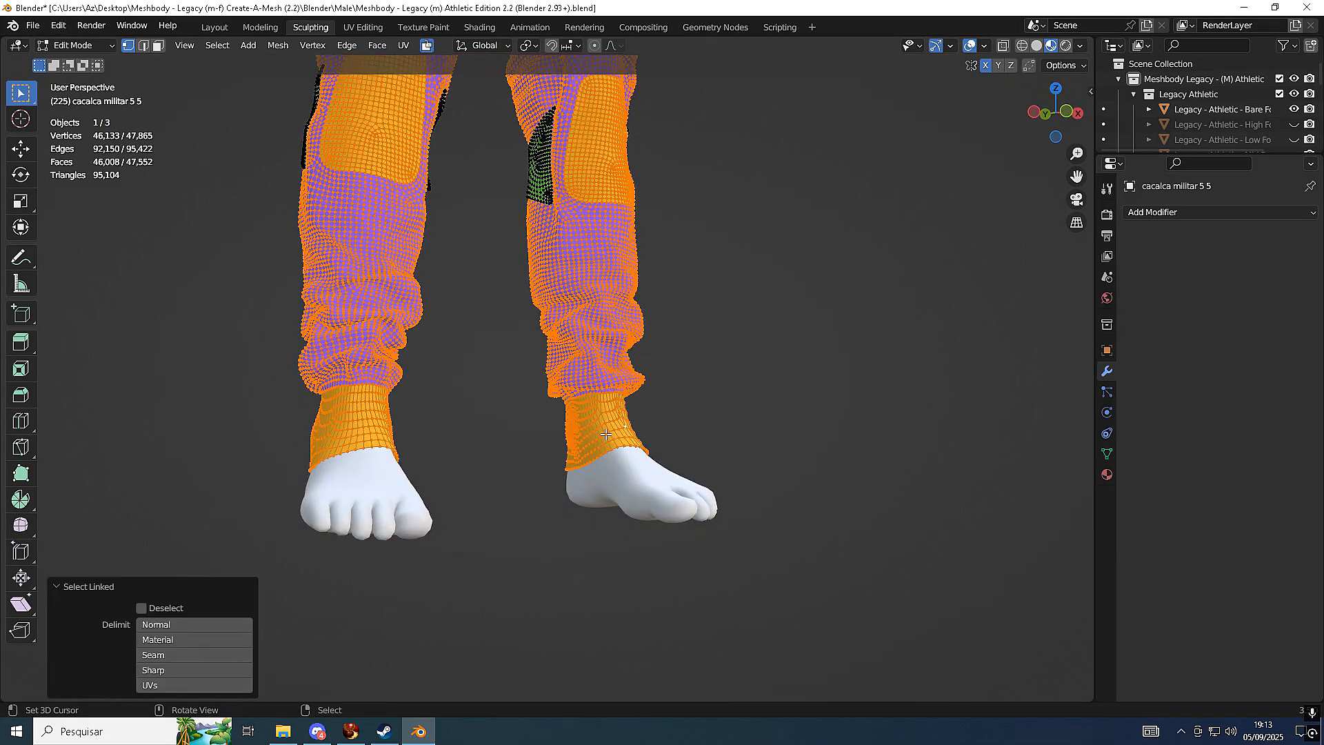
left_click(200, 655)
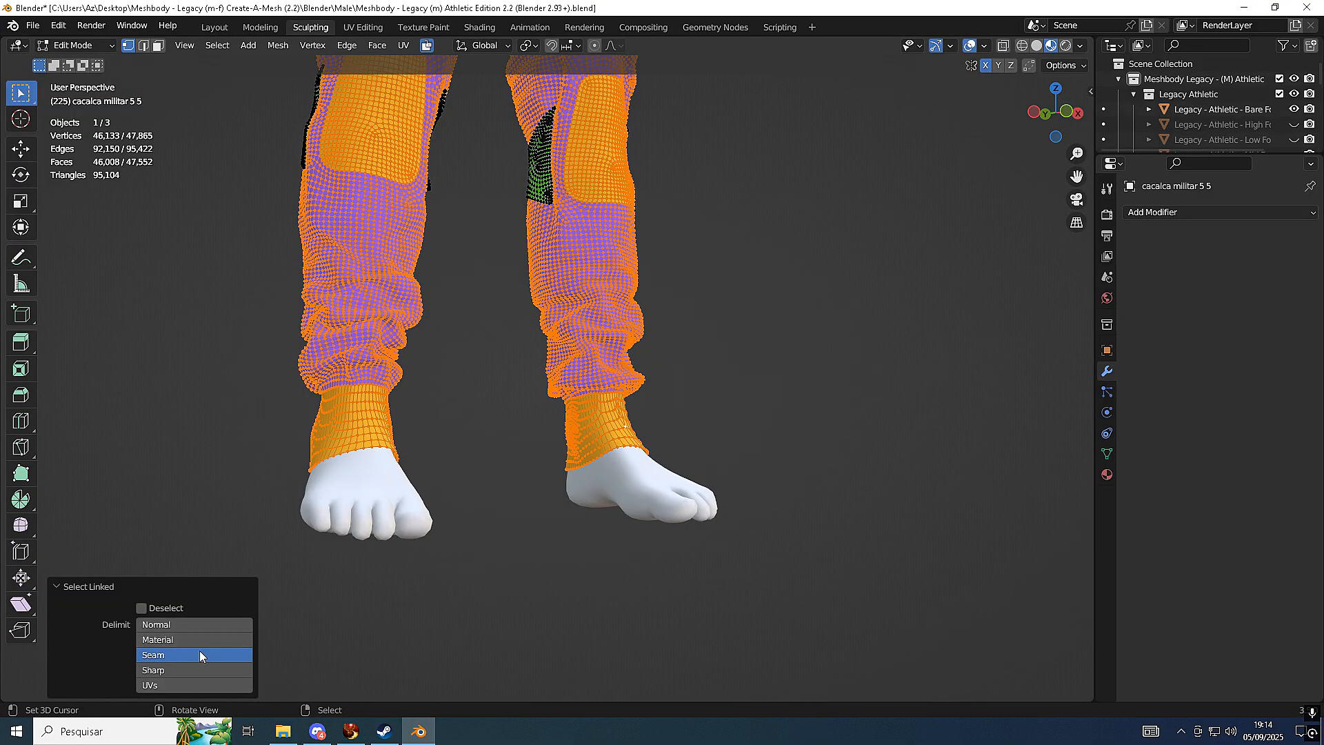
Delete the vertices of both orange ankle cuffs, selected as linked geometry delimited by UVs, and return to Object Mode
key("alt+a")
key("l")
left_click(163, 669)
left_click(158, 686)
left_click(604, 455)
key("l")
key("l")
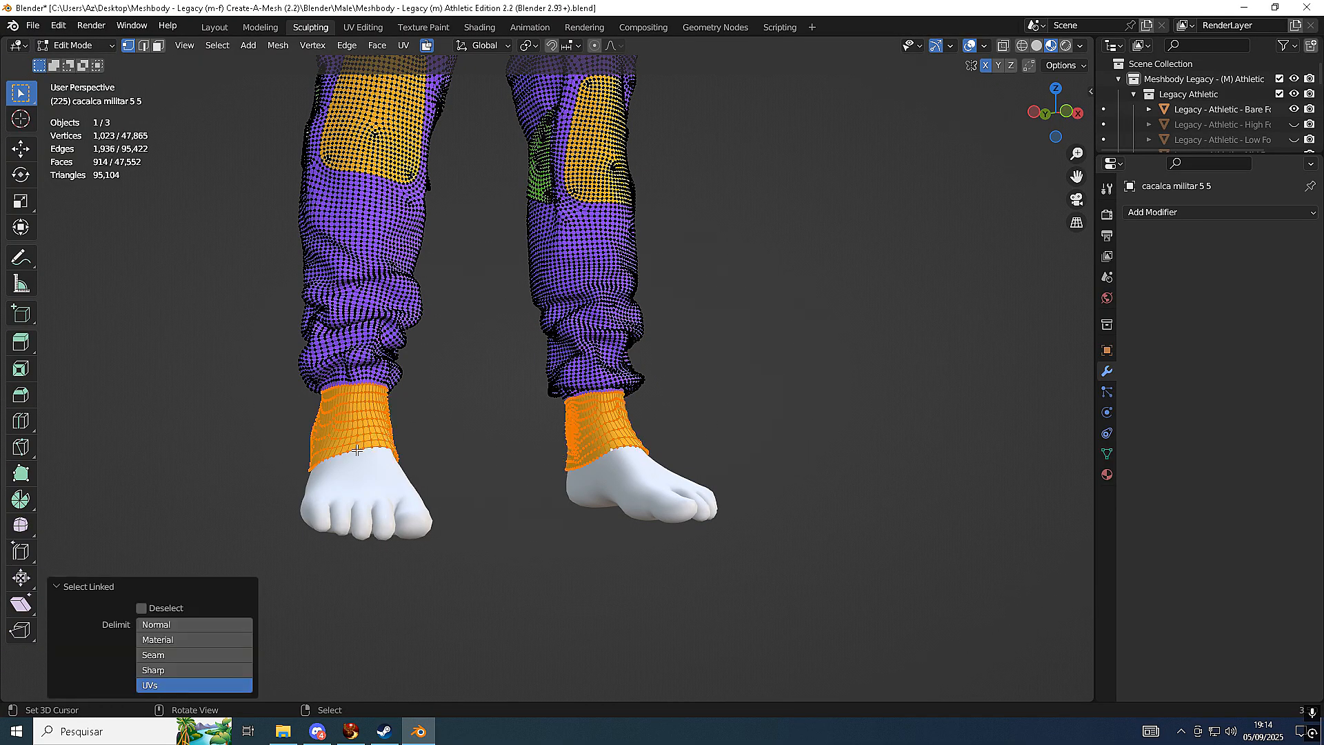
middle_click_drag(355, 450, 148, 455)
key("l")
key("z")
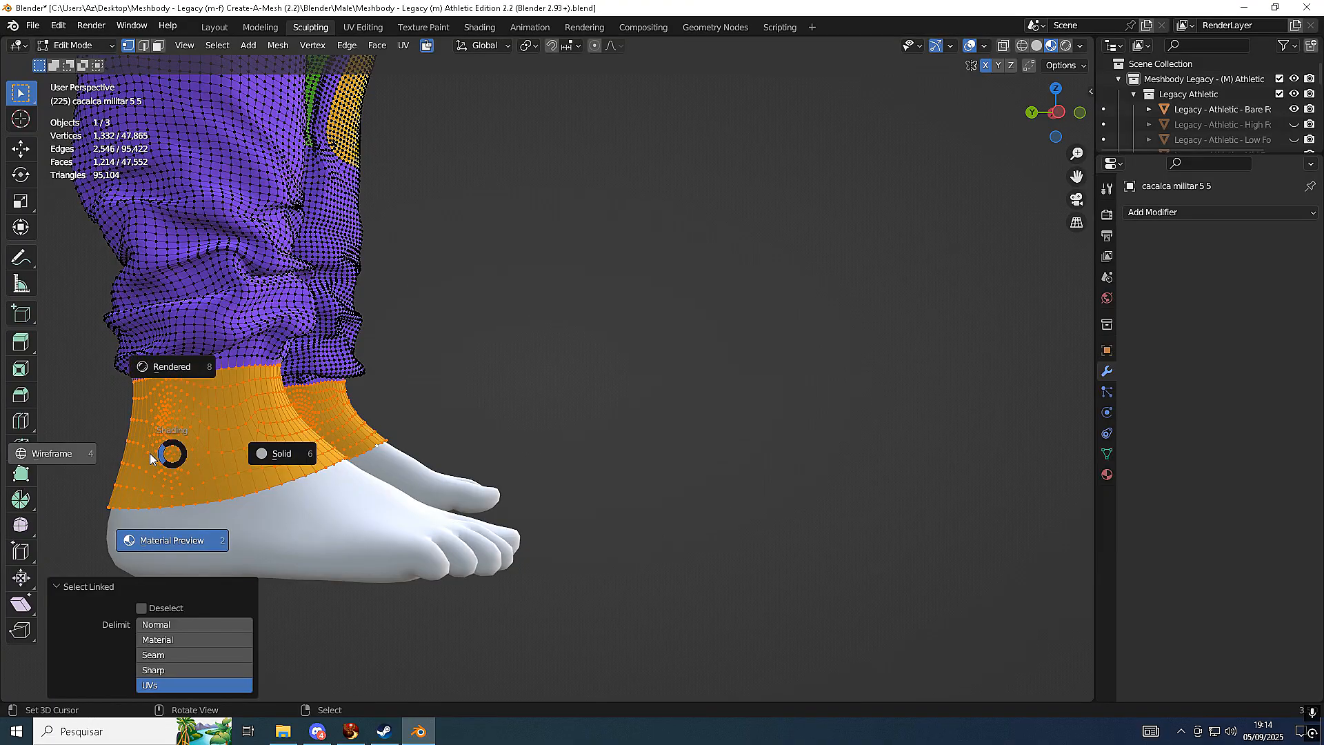
key("Escape")
key("x")
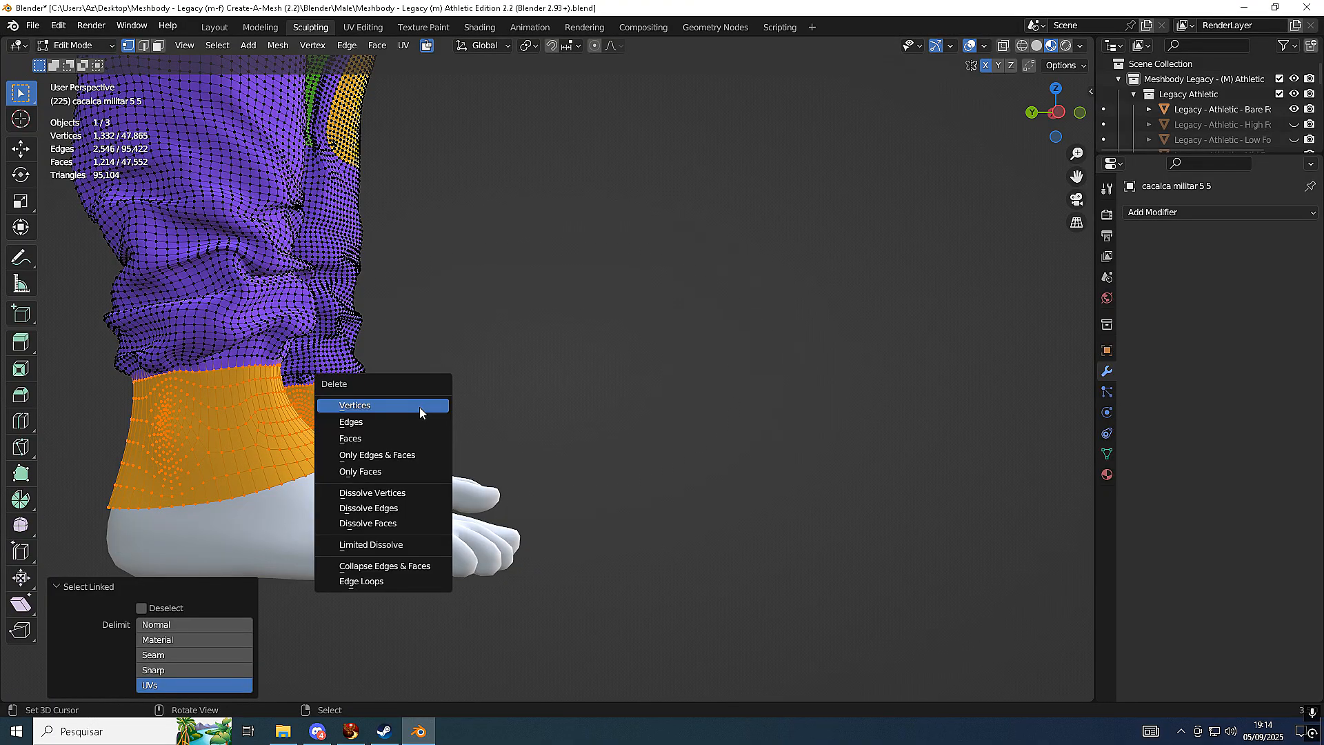
left_click(419, 407)
middle_click_drag(419, 406, 290, 432)
scroll(700, 376, "up", 1)
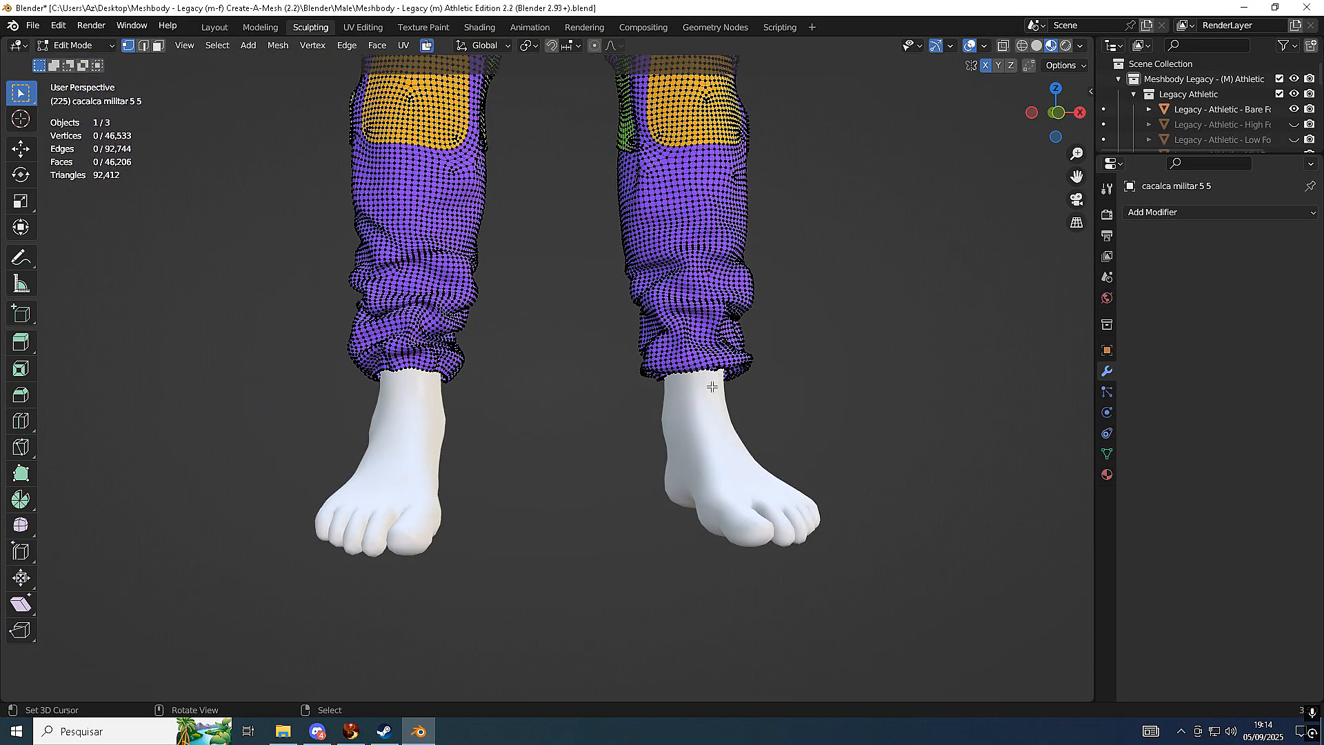
scroll(690, 345, "down", 6)
key("Tab")
Examine the trousers without ankle cuffs on the body, finishing in front orthographic view
middle_click_drag(611, 664, 406, 499)
middle_click_drag(476, 414, 481, 607, "shift")
scroll(486, 529, "up", 3)
scroll(565, 531, "down", 5)
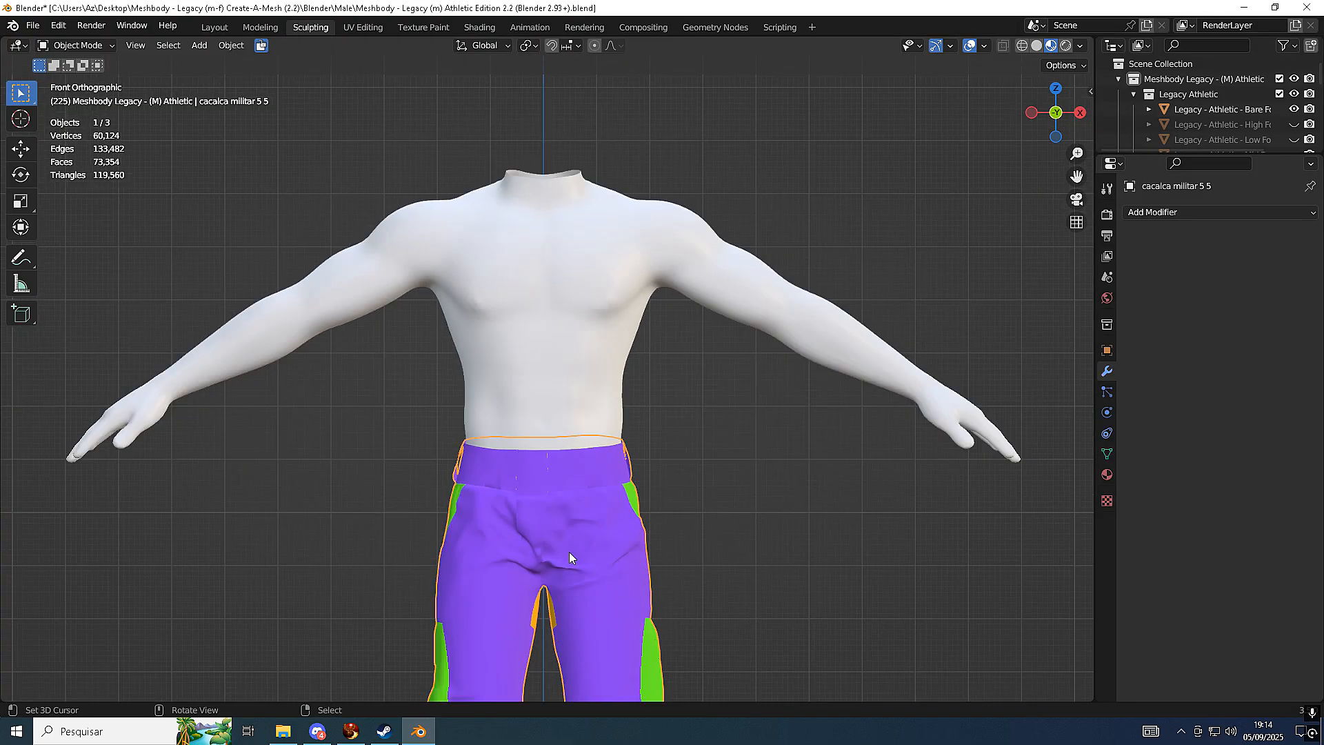
middle_click_drag(641, 491, 557, 479)
key("KP_1")
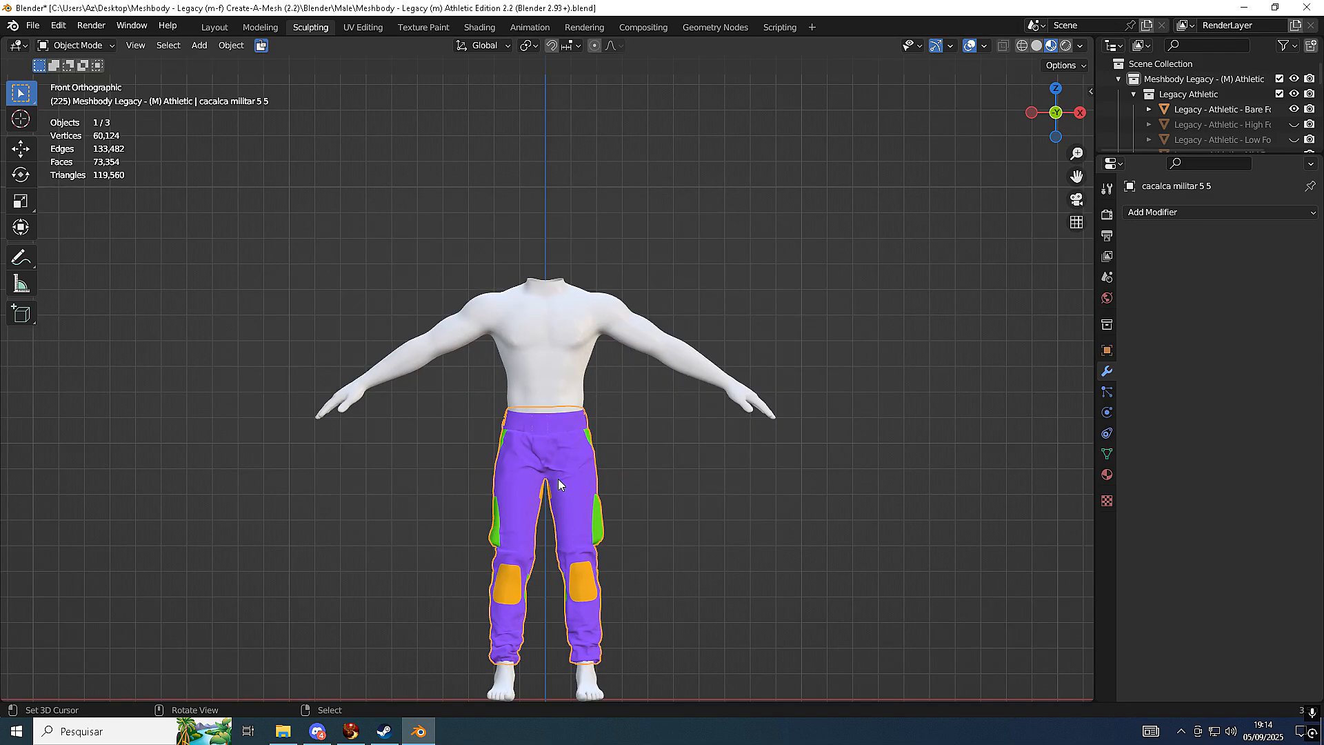
Select the Legacy Athletic rig in the scene's object list, switch it to Pose Mode and show the viewport in wireframe
left_click_drag(1182, 152, 1182, 531)
left_click(1176, 442)
key("ctrl+Tab")
middle_click_drag(552, 680, 579, 527, "shift")
key("z")
left_click(477, 477)
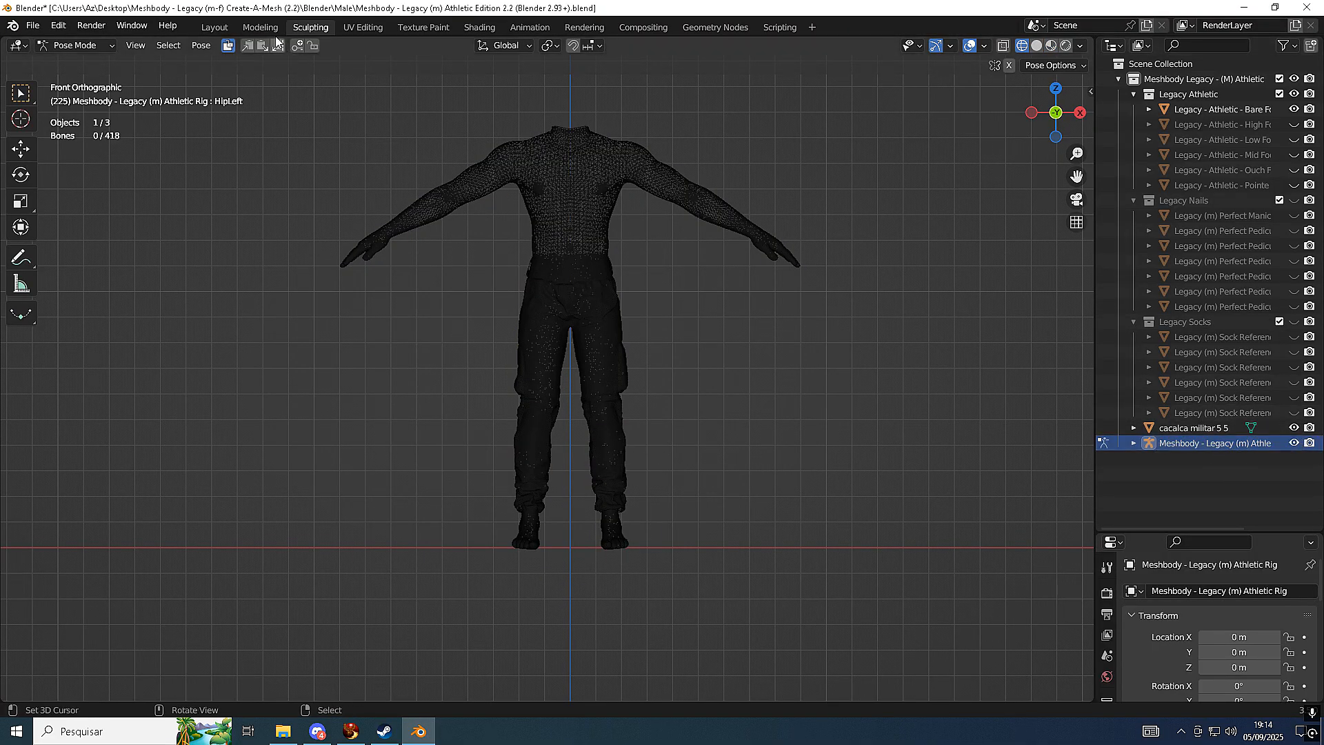
Open the Layout workspace in front view and compare the rig's Rest Position with its Pose Position, ending in Pose Position
left_click(215, 27)
scroll(559, 351, "down", 2)
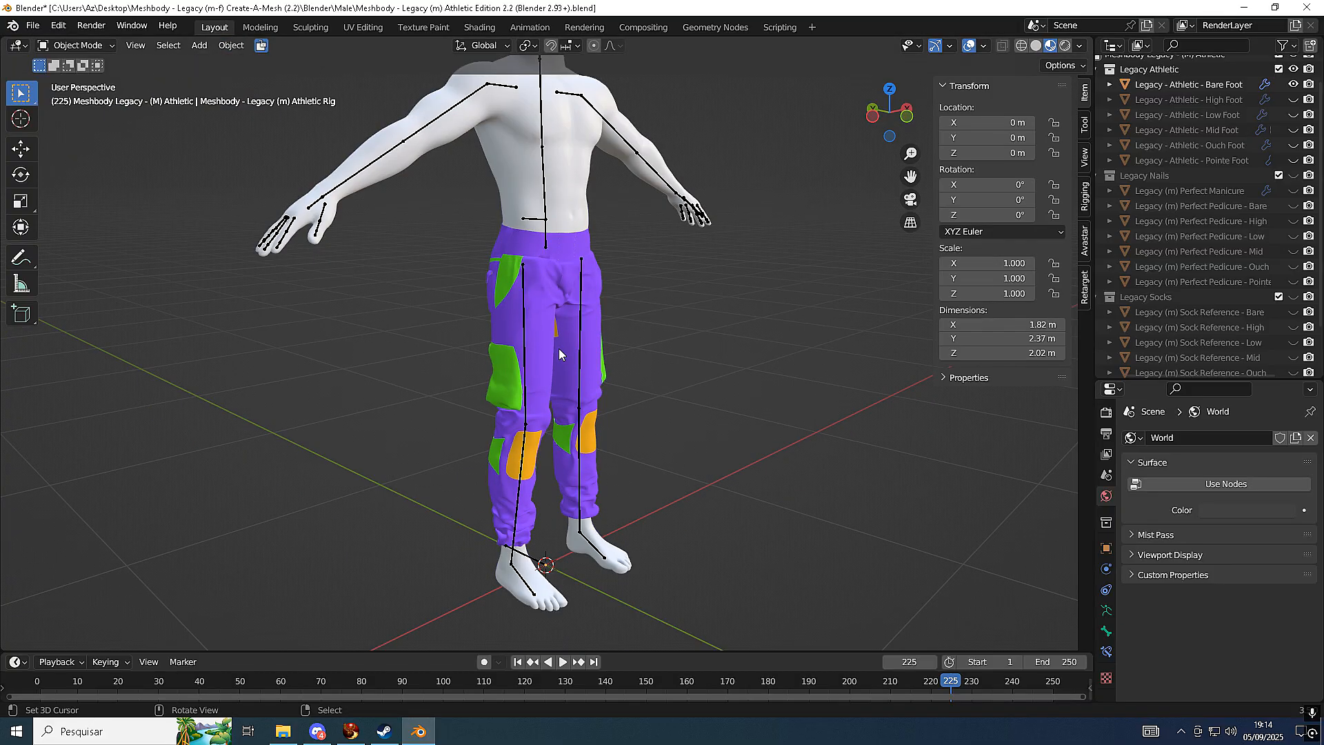
key("KP_1")
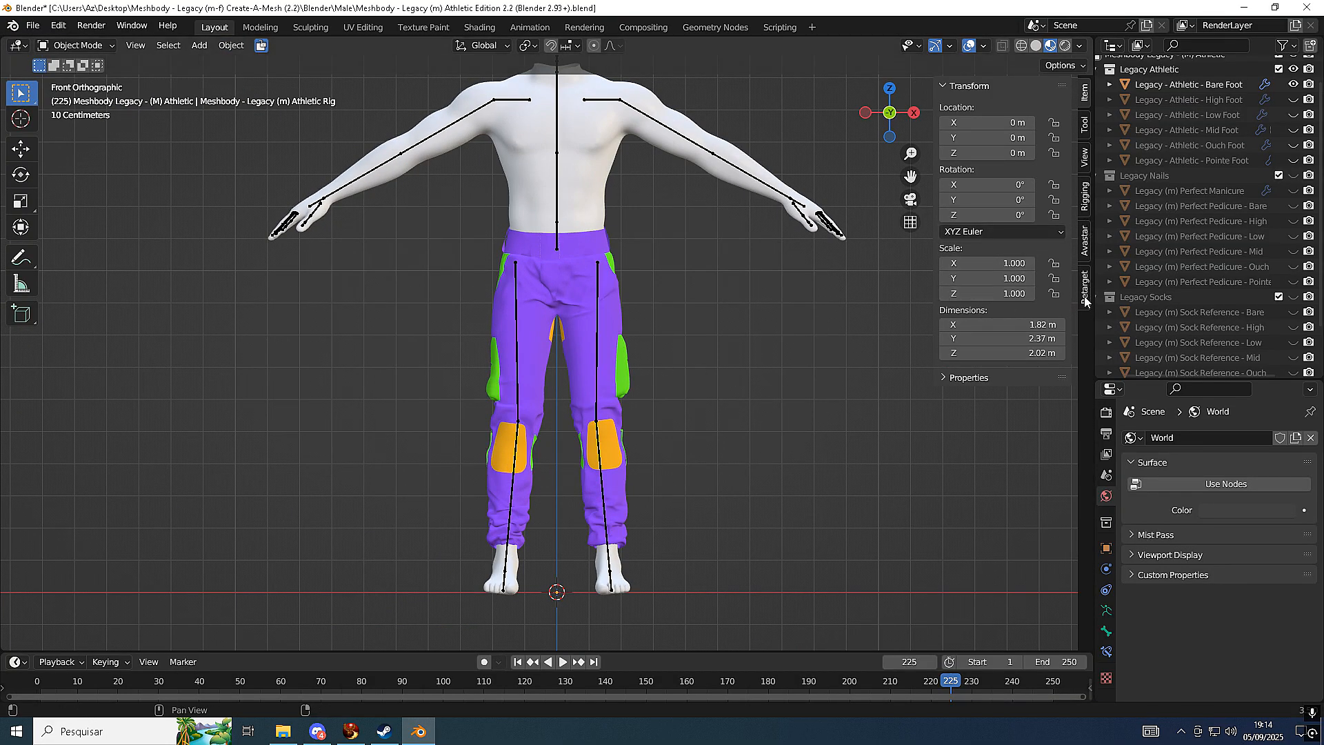
left_click(1086, 243)
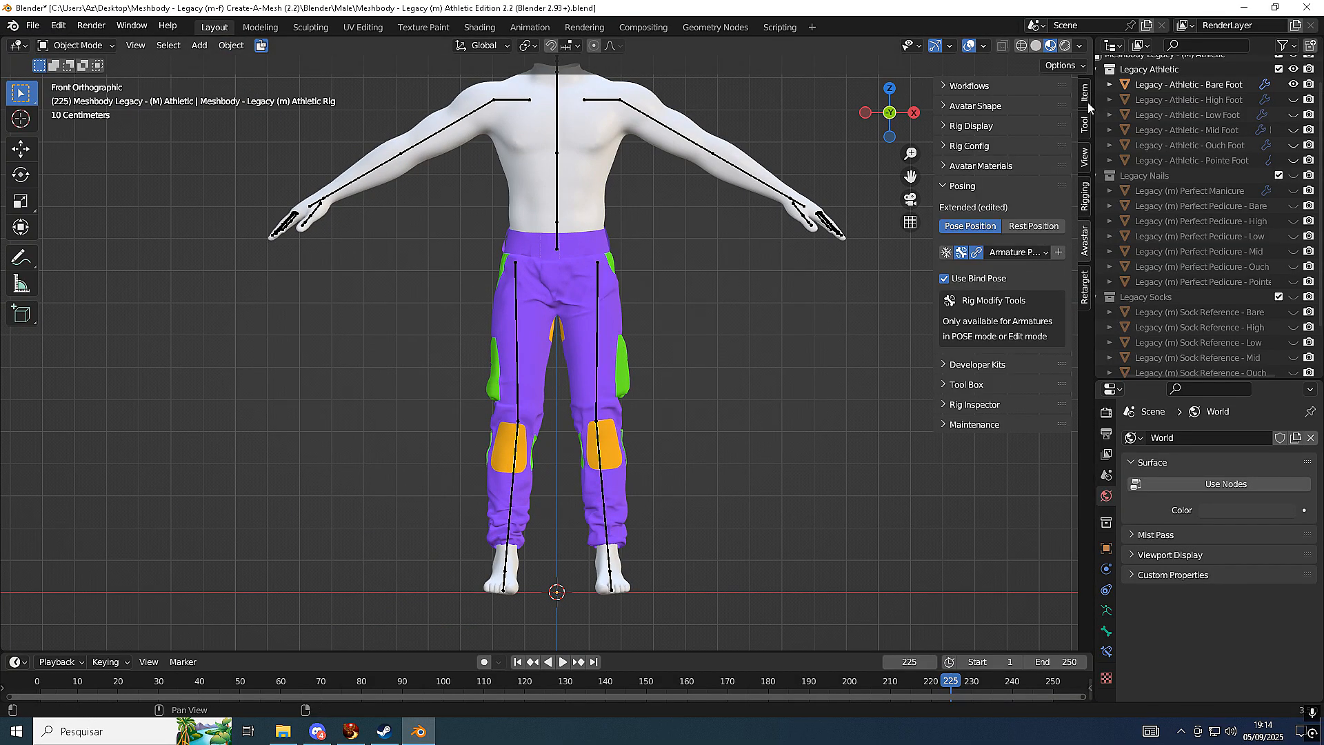
left_click(1045, 226)
scroll(908, 207, "up", 2)
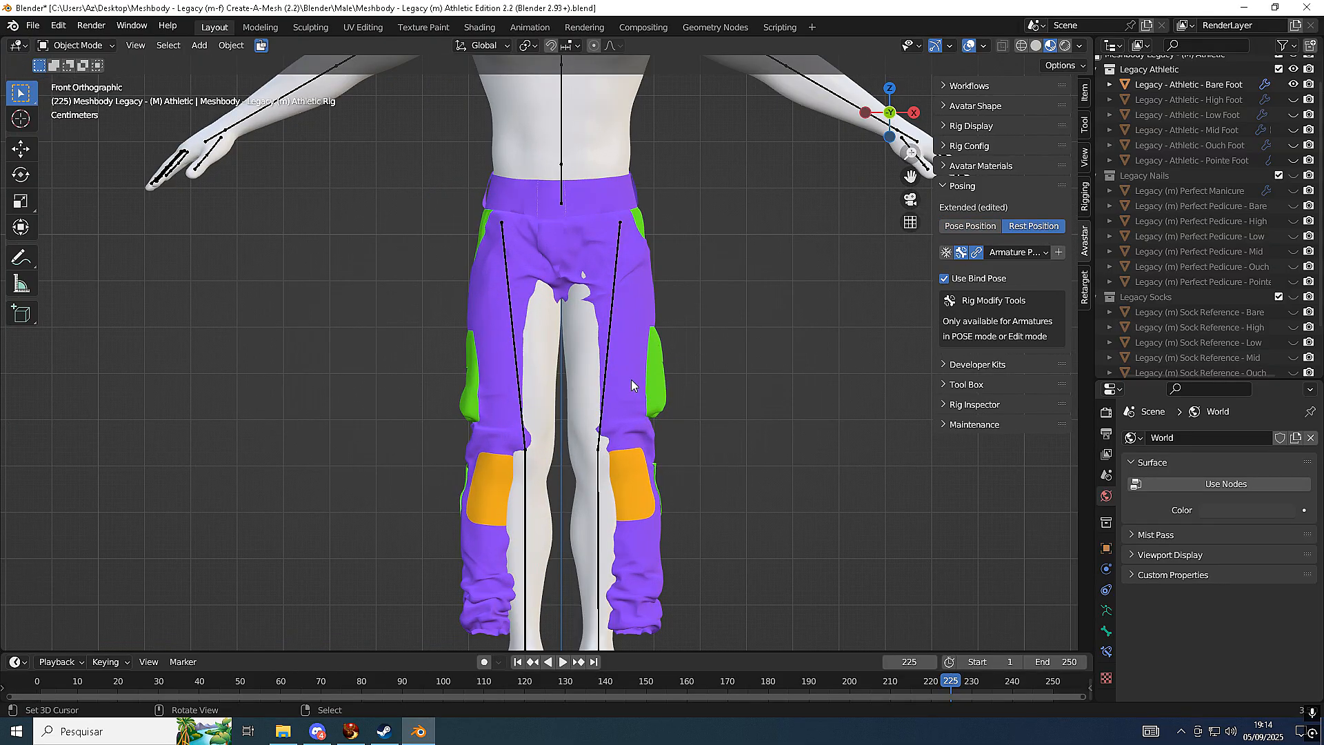
left_click(957, 228)
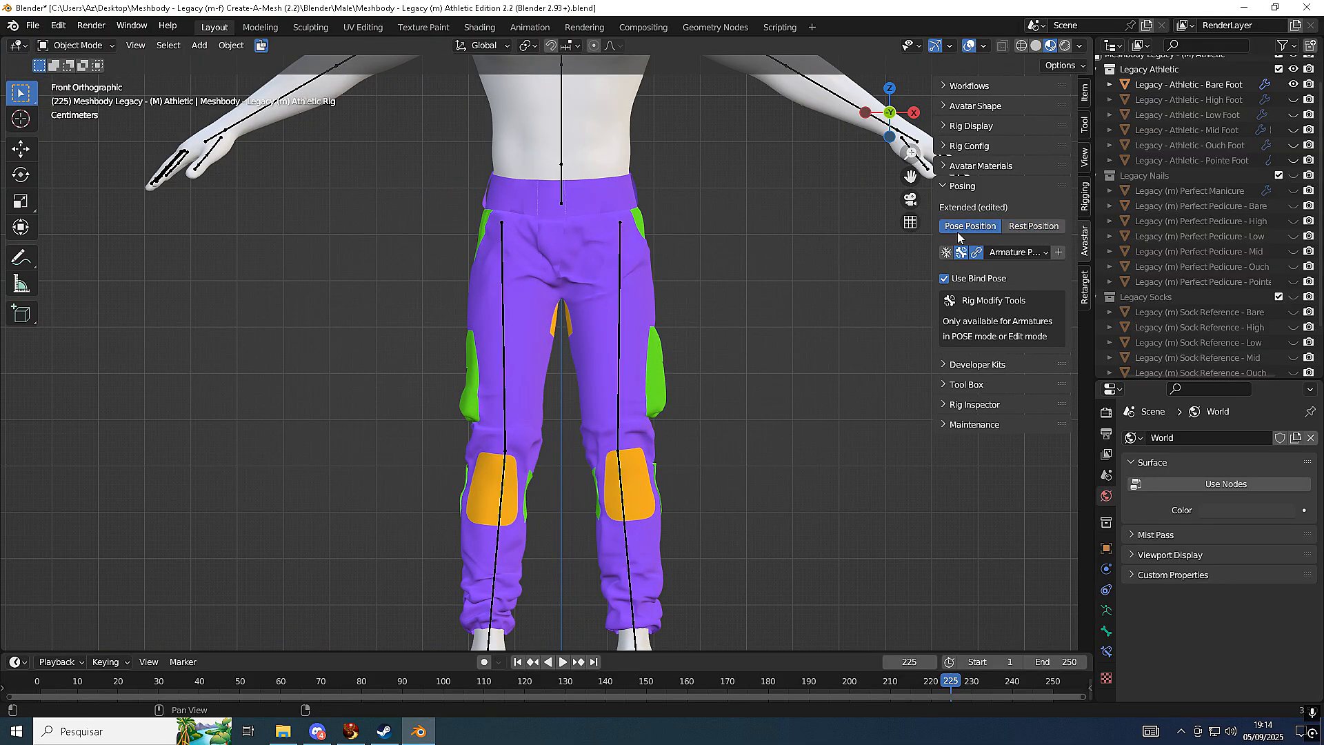
Select the trousers together with the Bare Foot body mesh and show the Binding & Skinning options
left_click(641, 309)
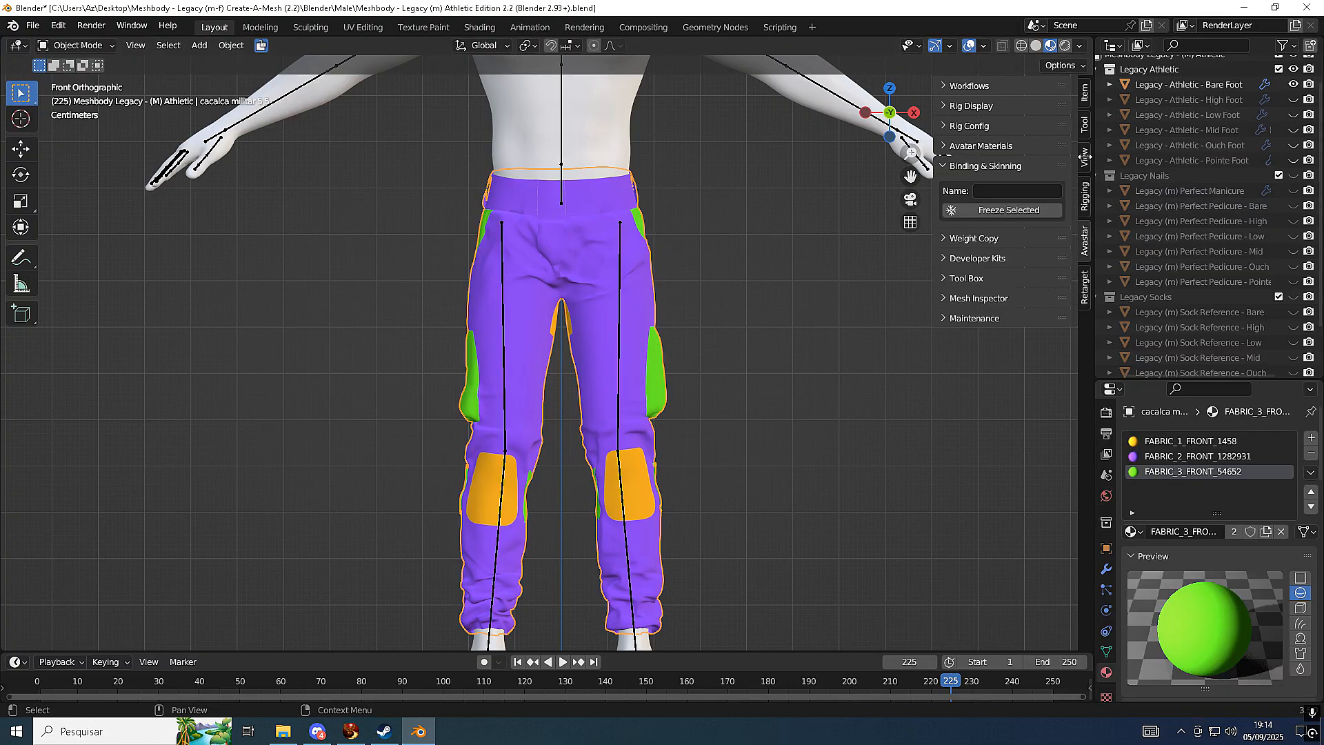
left_click(942, 167)
left_click(942, 167)
left_click(620, 230)
left_click(632, 231)
left_click(637, 135, "shift")
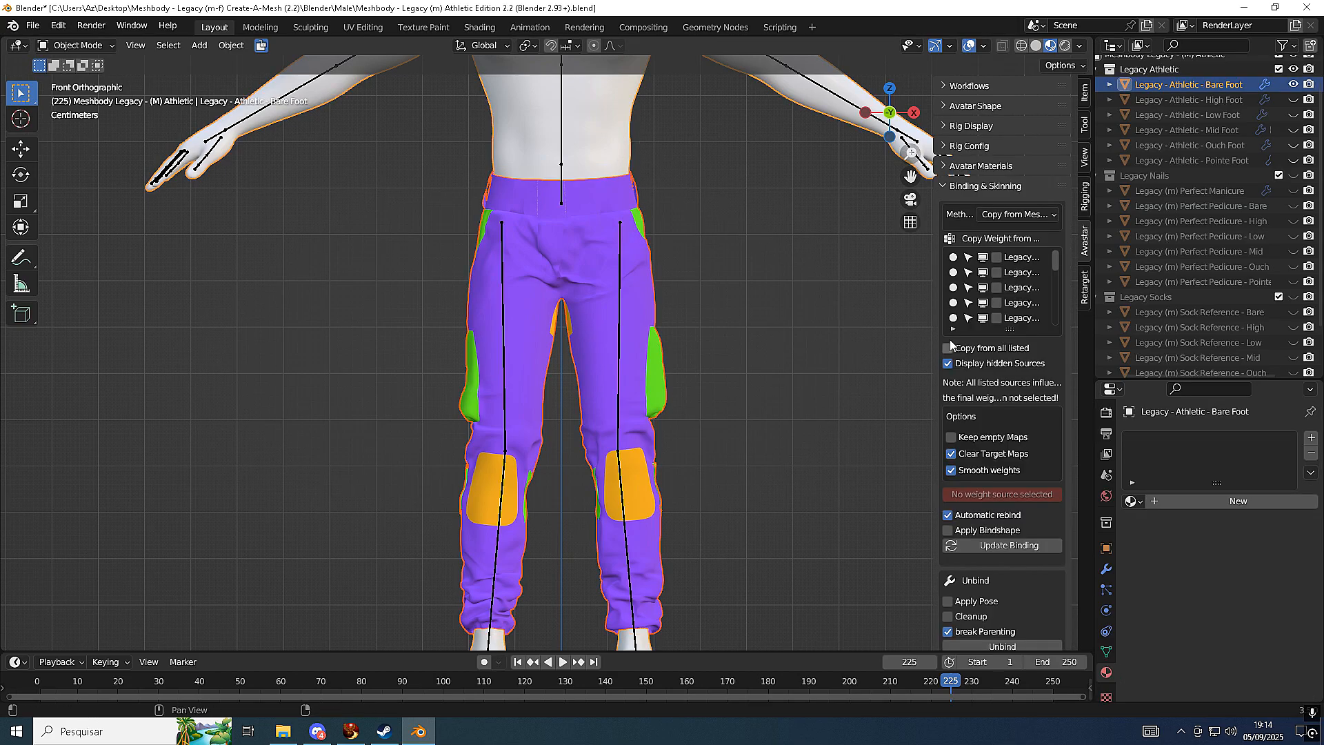
Mark all listed Legacy meshes as weight-copy sources and bind the trousers to the armature with smoothed weights
left_click_drag(1009, 330, 1008, 571)
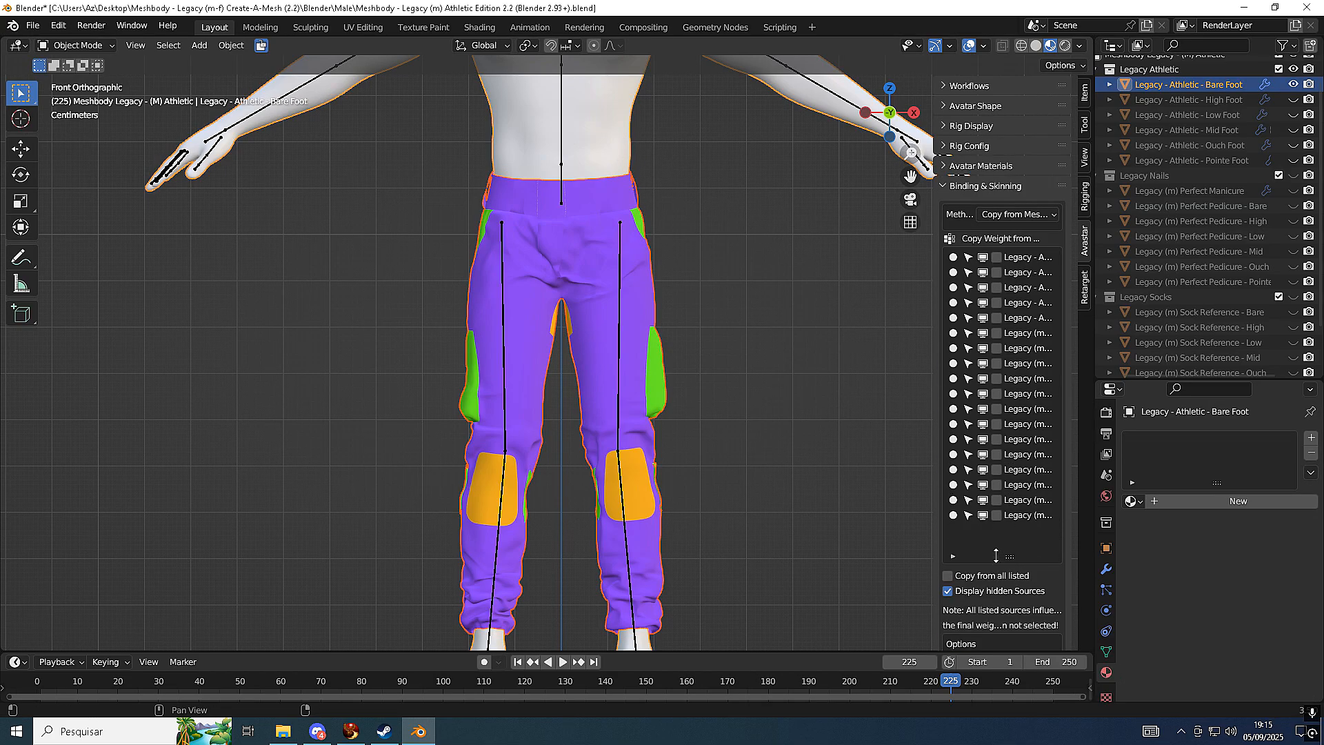
left_click_drag(995, 257, 995, 488)
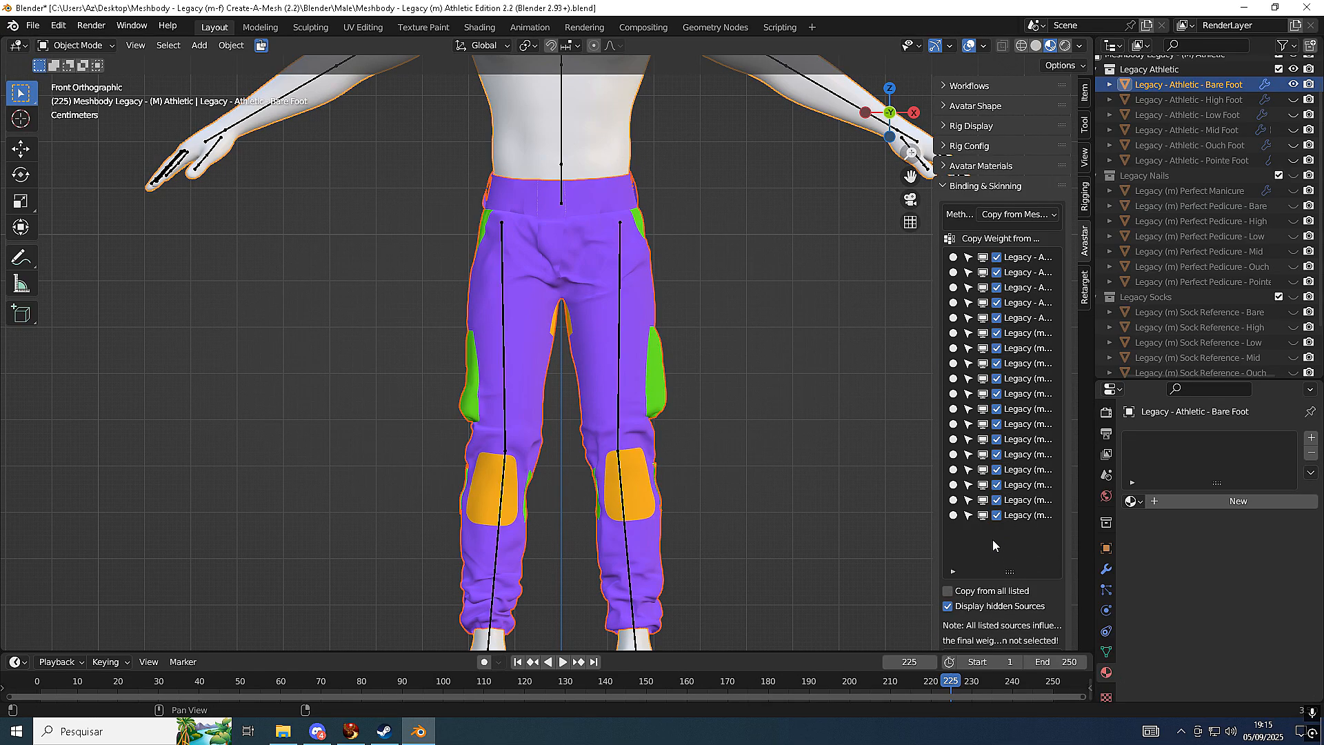
scroll(993, 545, "down", 10)
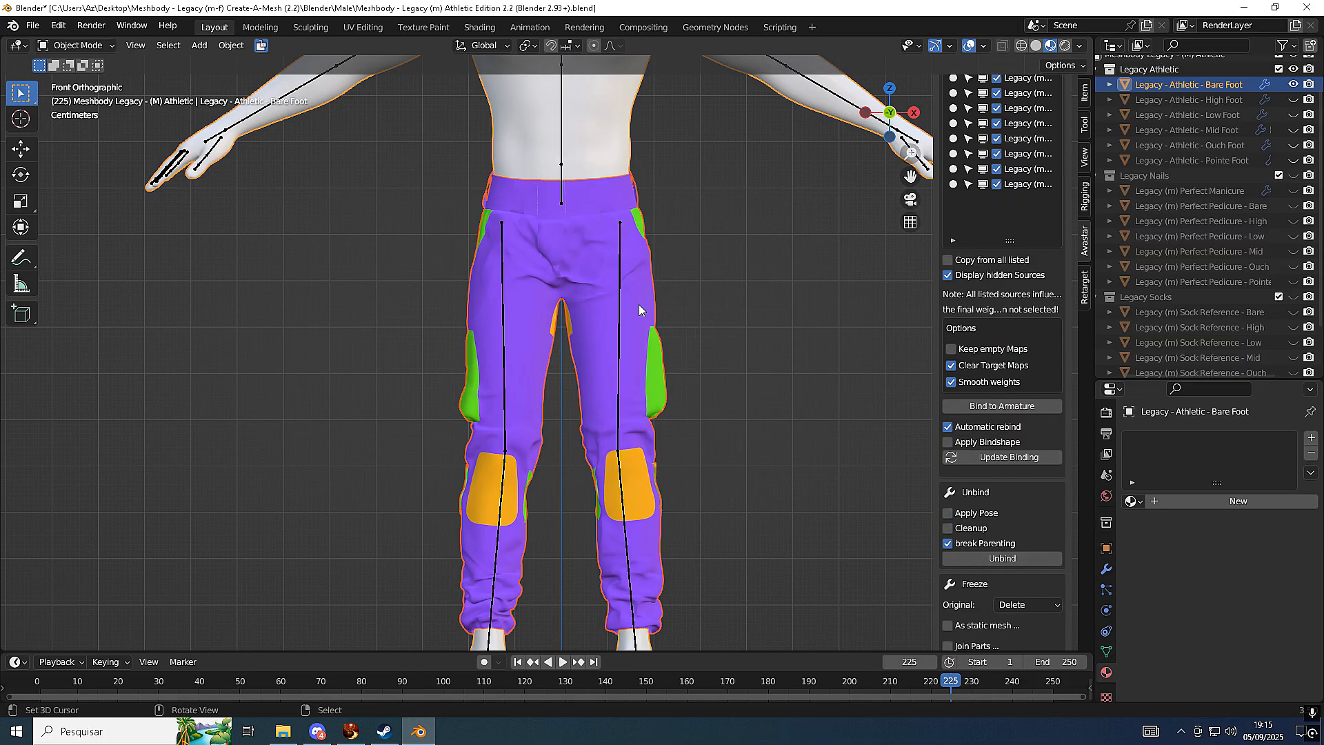
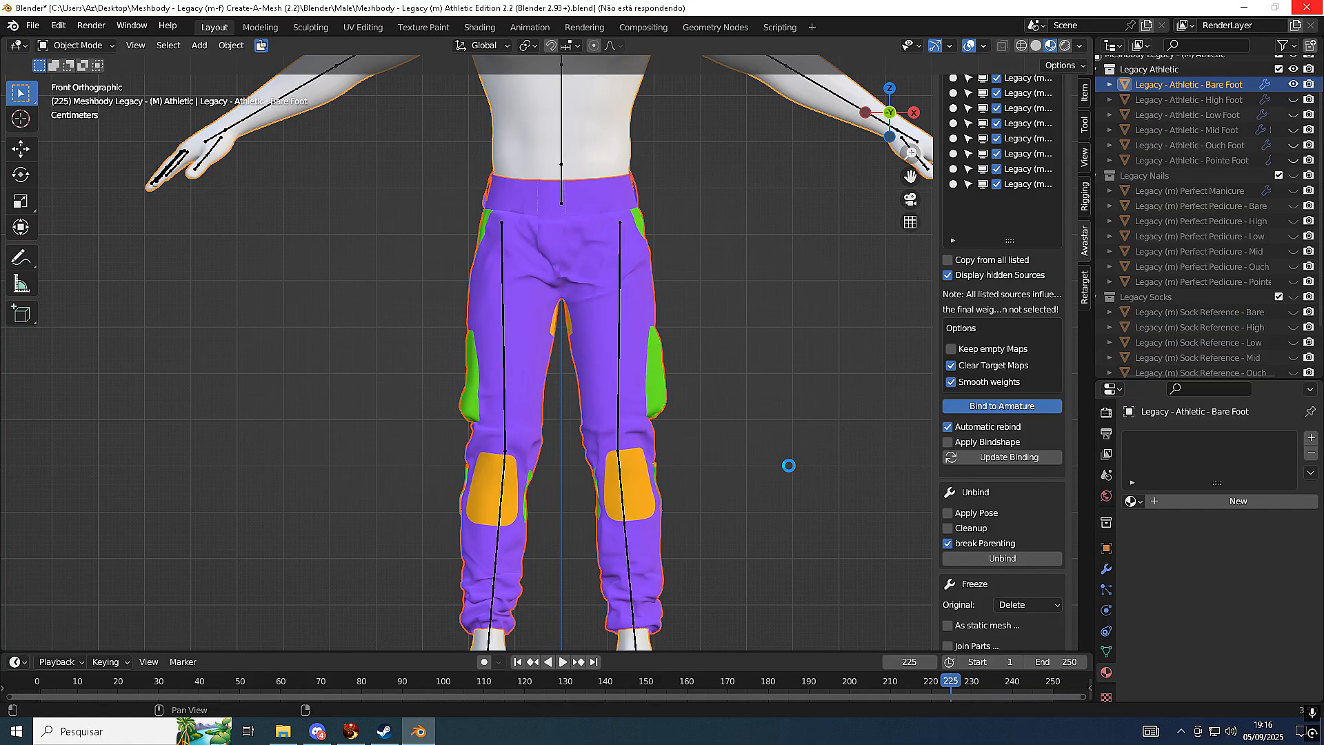
left_click(317, 731)
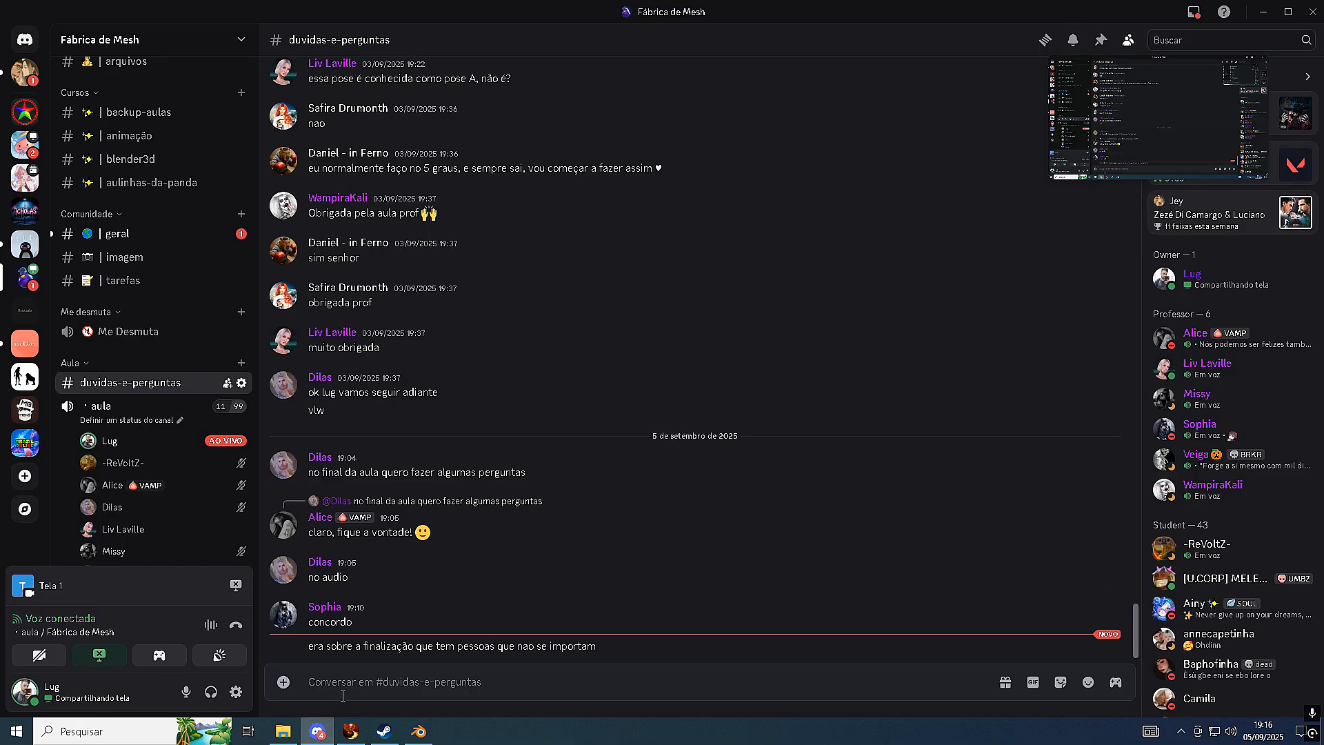
left_click(419, 731)
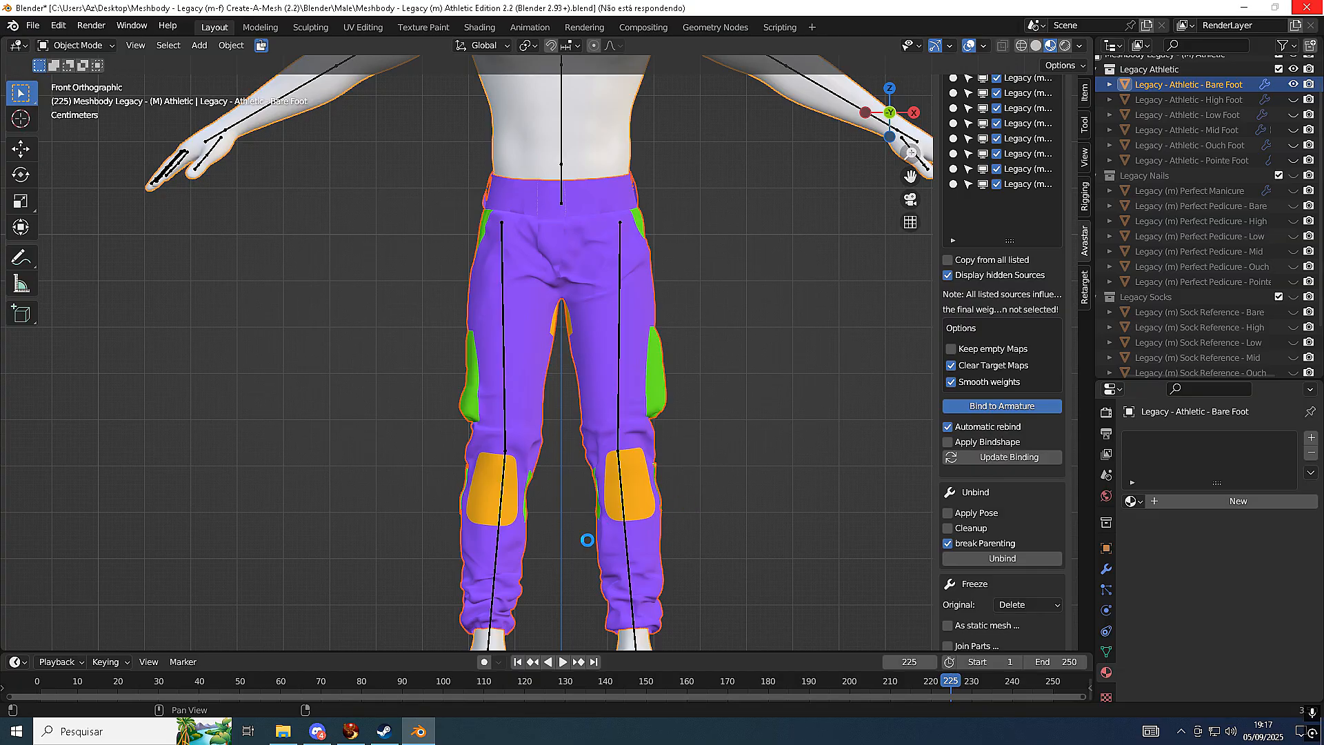
left_click(315, 733)
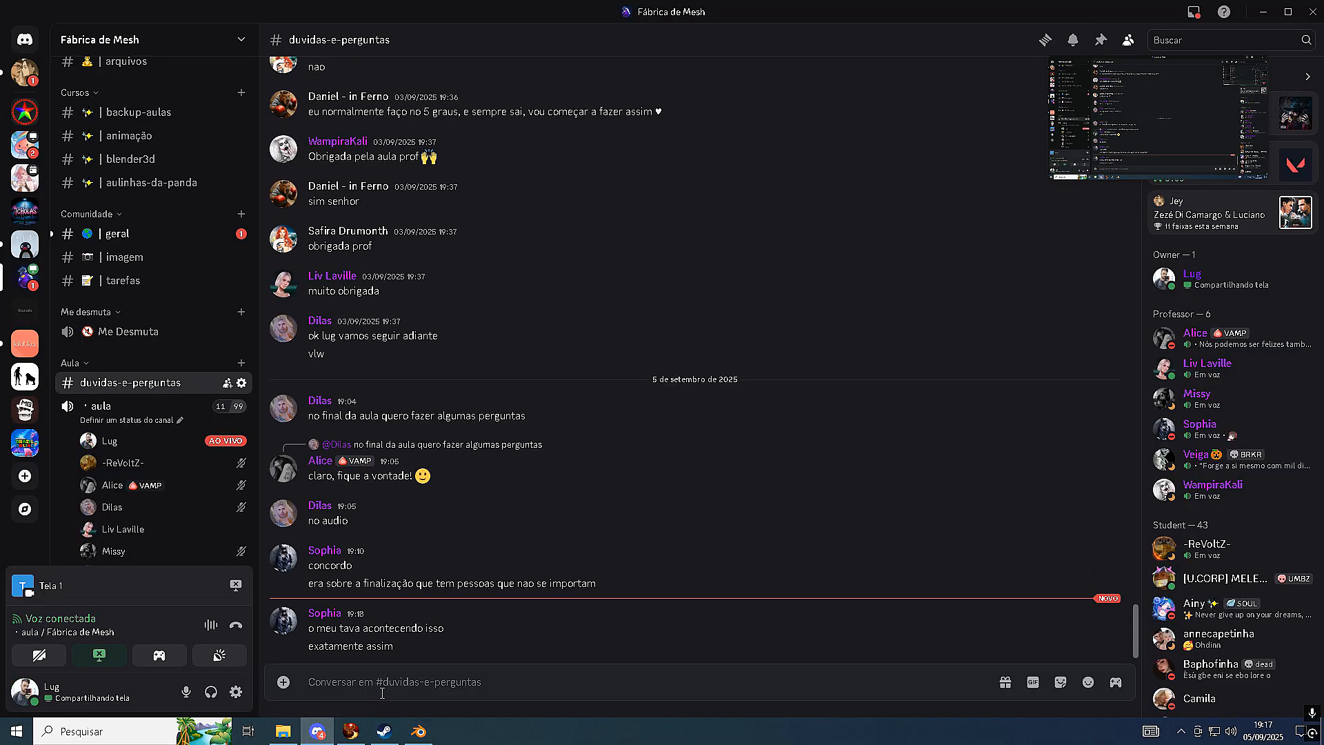
left_click(419, 731)
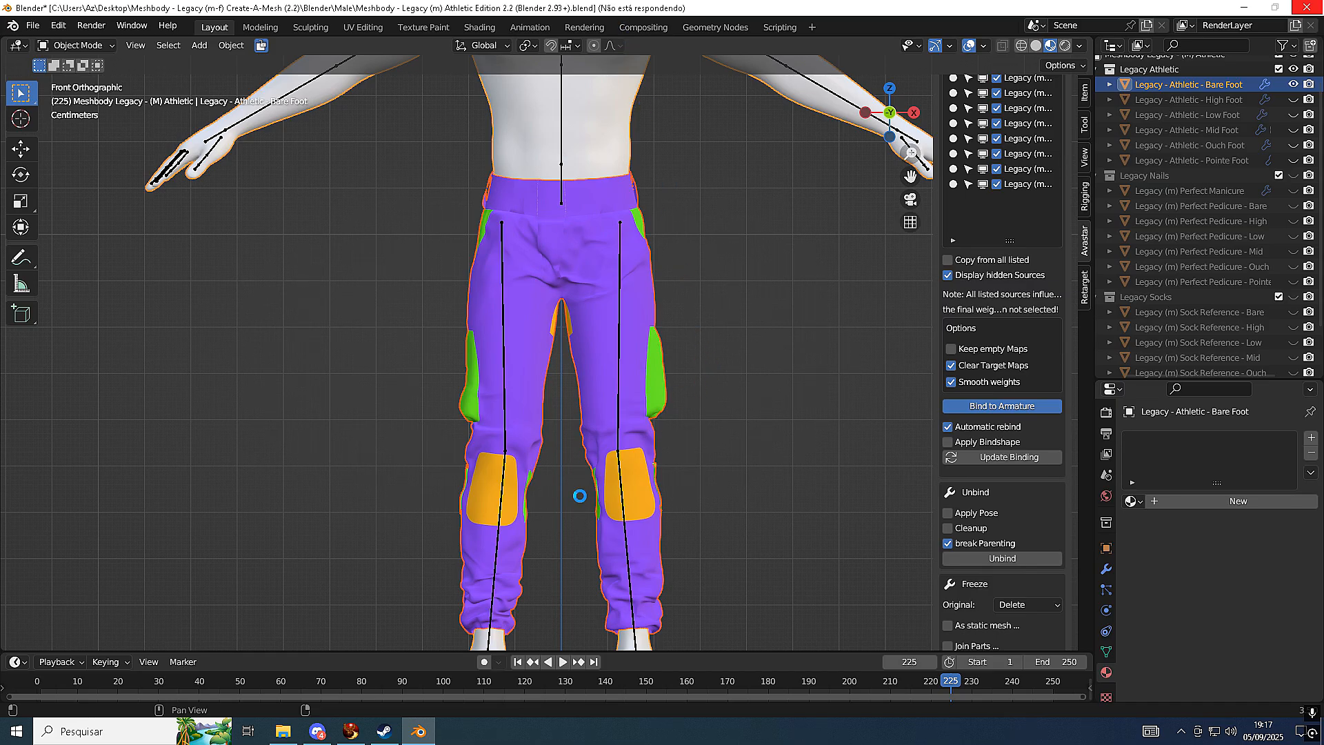
left_click(349, 732)
left_click(348, 737)
left_click(328, 738)
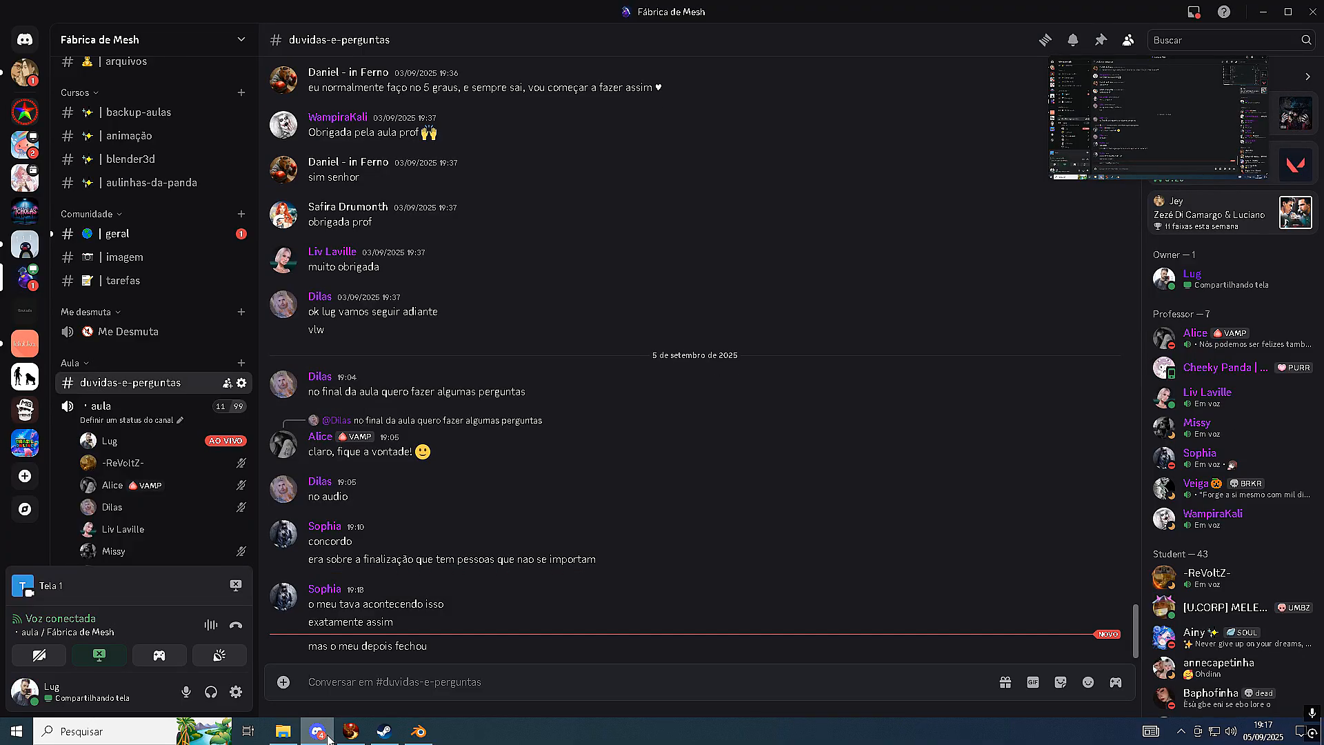
left_click(418, 731)
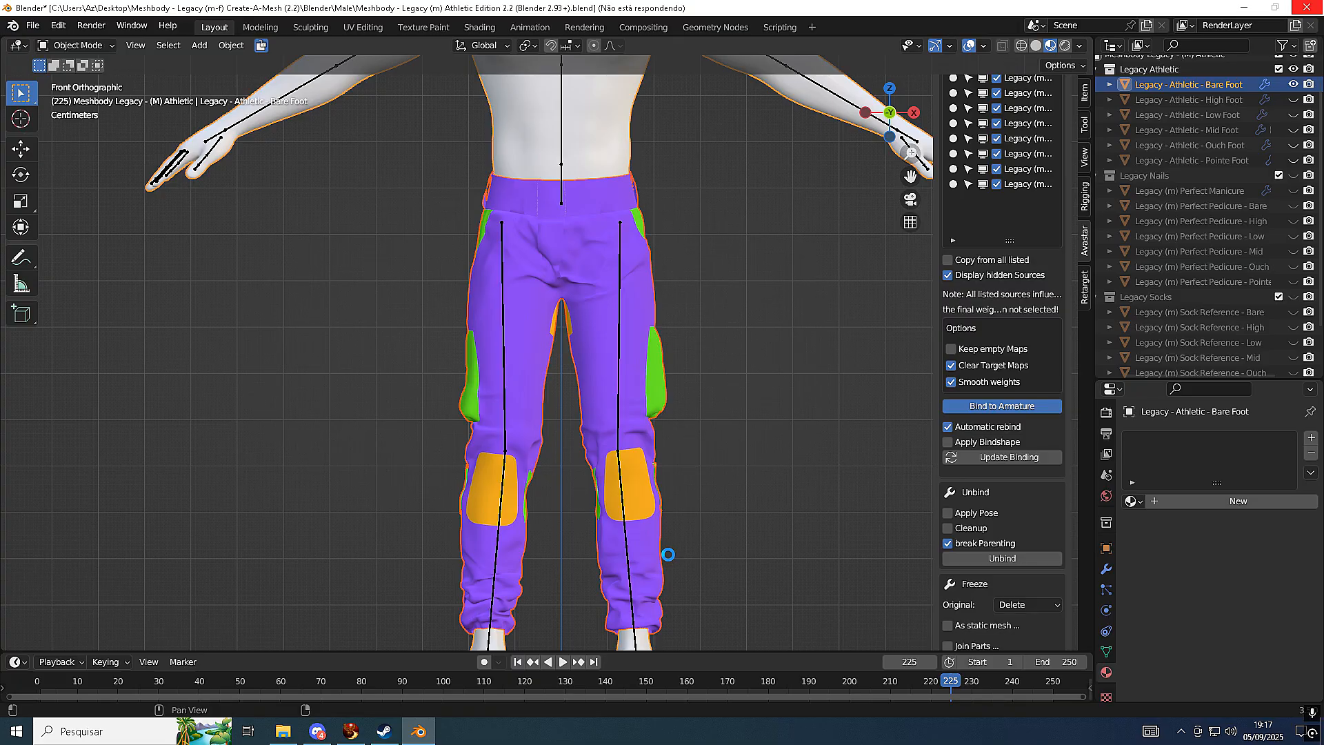
left_click(283, 731)
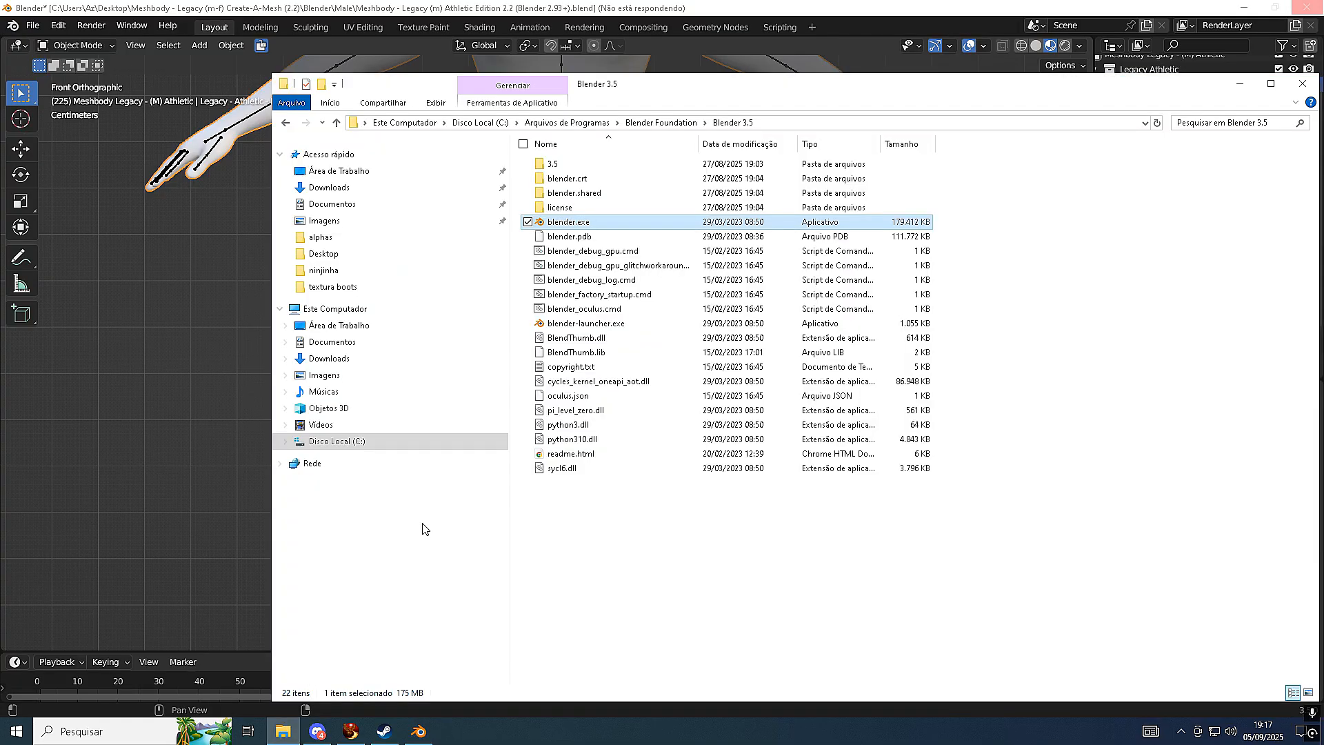
left_click(282, 734)
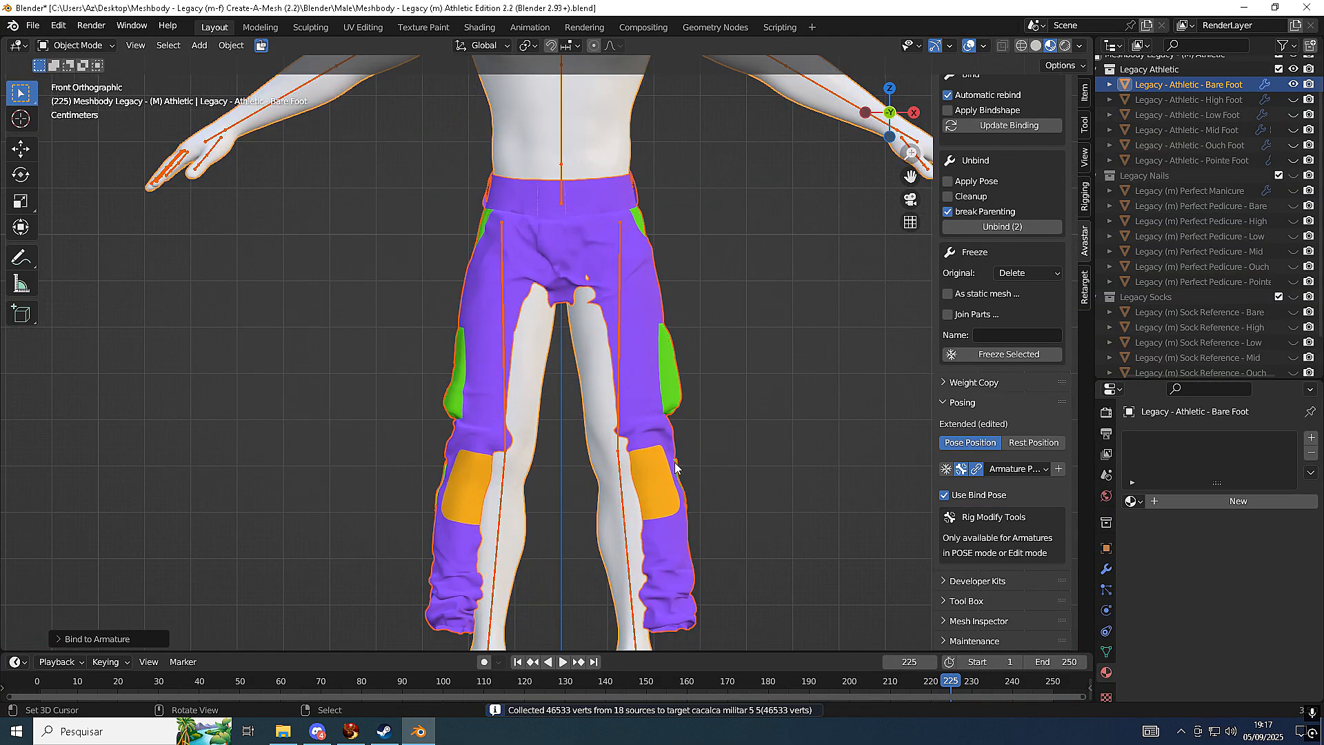
Select the rig, switch it briefly into Edit Mode and back, and examine how the bound trousers sit on the body
left_click(619, 384)
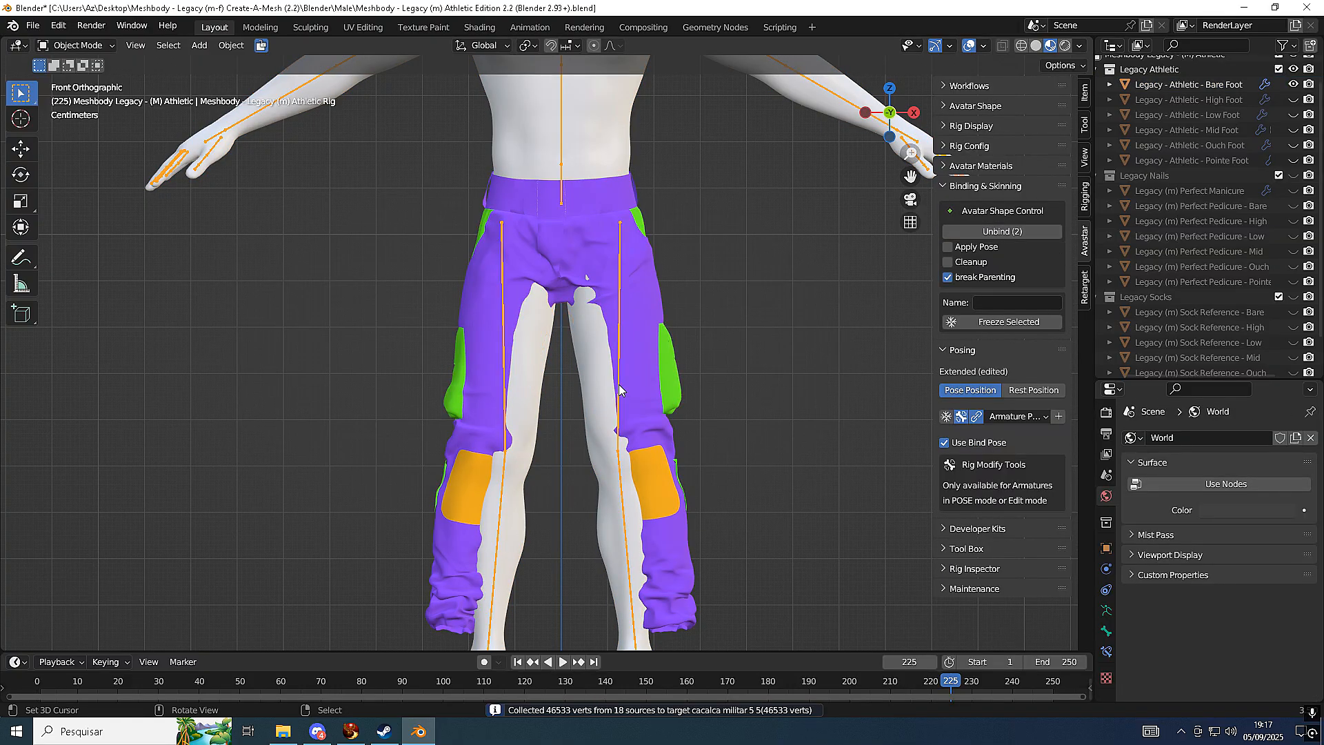
key("Tab")
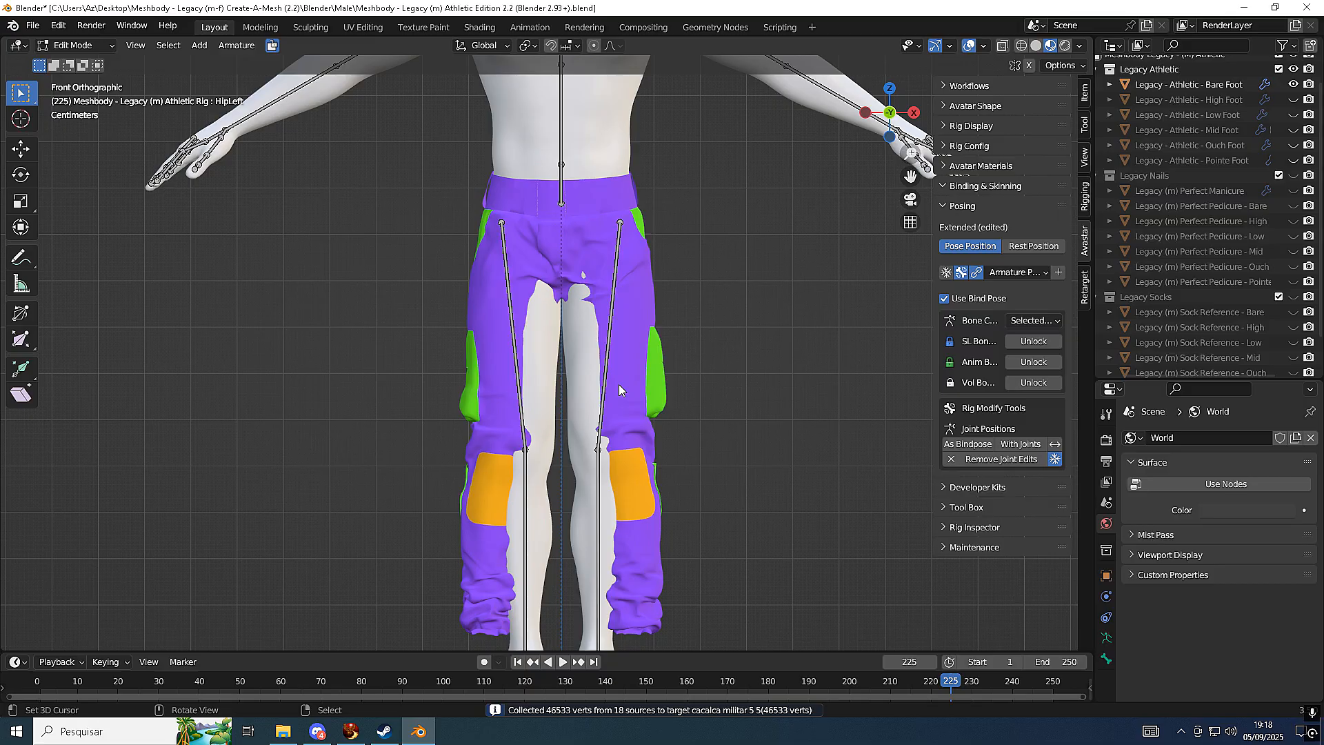
key("Tab")
scroll(630, 450, "down", 3)
scroll(628, 449, "up", 3)
scroll(625, 449, "down", 1)
middle_click_drag(625, 449, 730, 407)
middle_click_drag(511, 547, 438, 576)
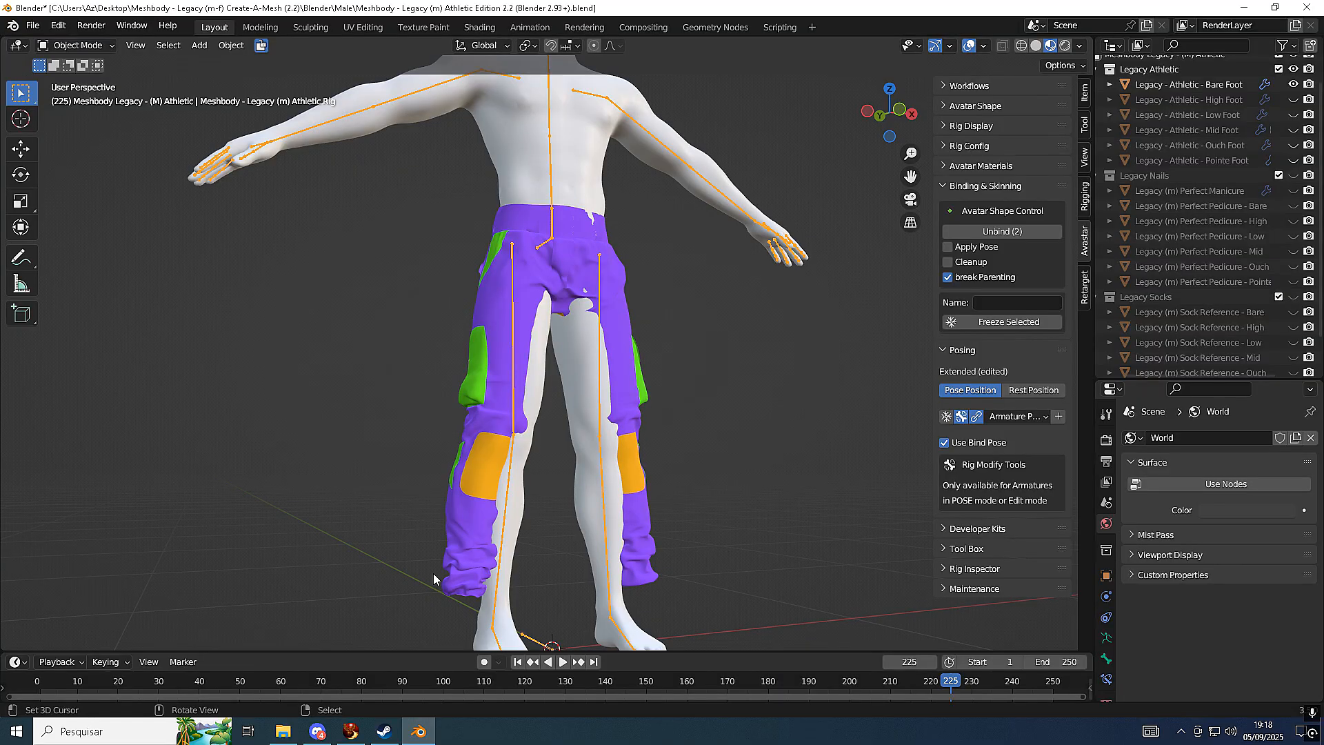
Activate the Annotate tool in front view for marking up the bound trousers
key("KP_1")
left_click(21, 258)
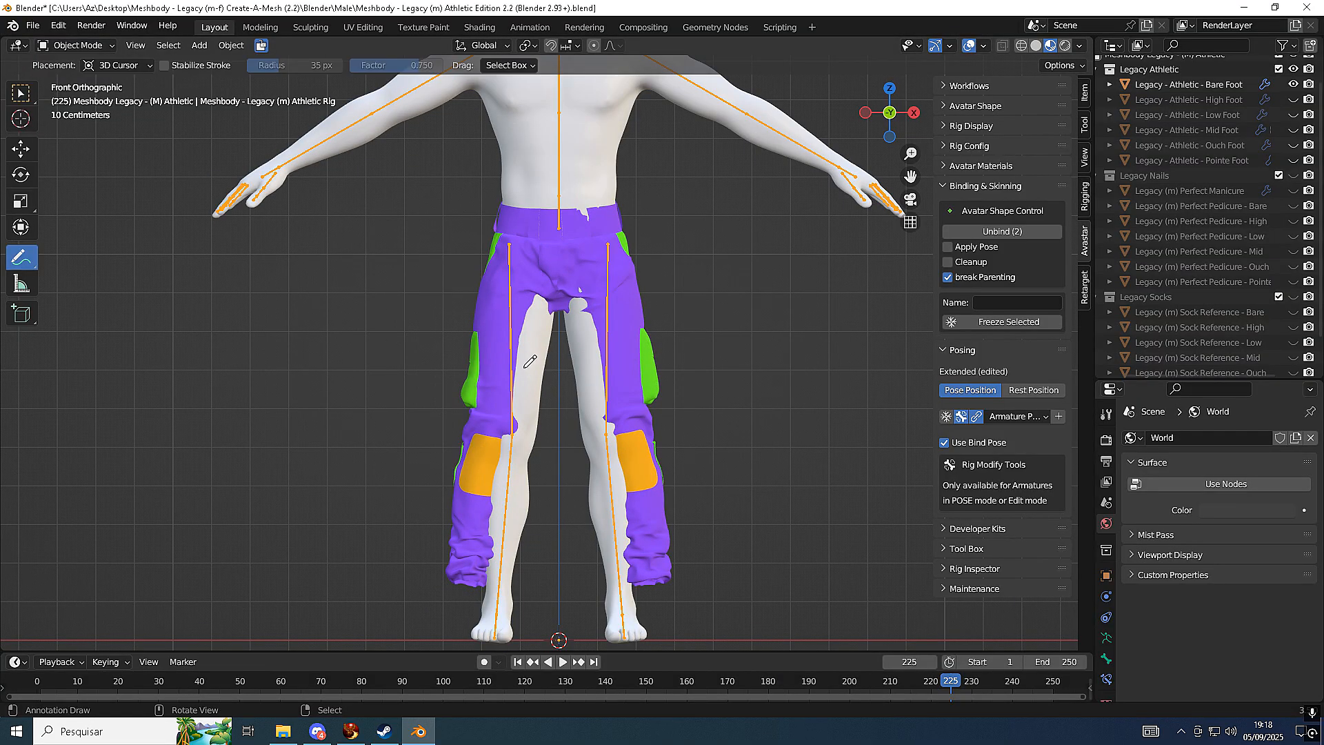
Draw an annotation arrow down the inner side of each trouser leg, ending near the ankles
left_click_drag(526, 325, 481, 596)
left_click_drag(589, 301, 625, 583)
mouse_move(473, 598)
left_mouse_down()
mouse_move(495, 597)
mouse_move(476, 596)
left_mouse_up()
mouse_move(617, 594)
left_mouse_down()
mouse_move(629, 586)
mouse_move(633, 605)
mouse_move(625, 596)
left_mouse_up()
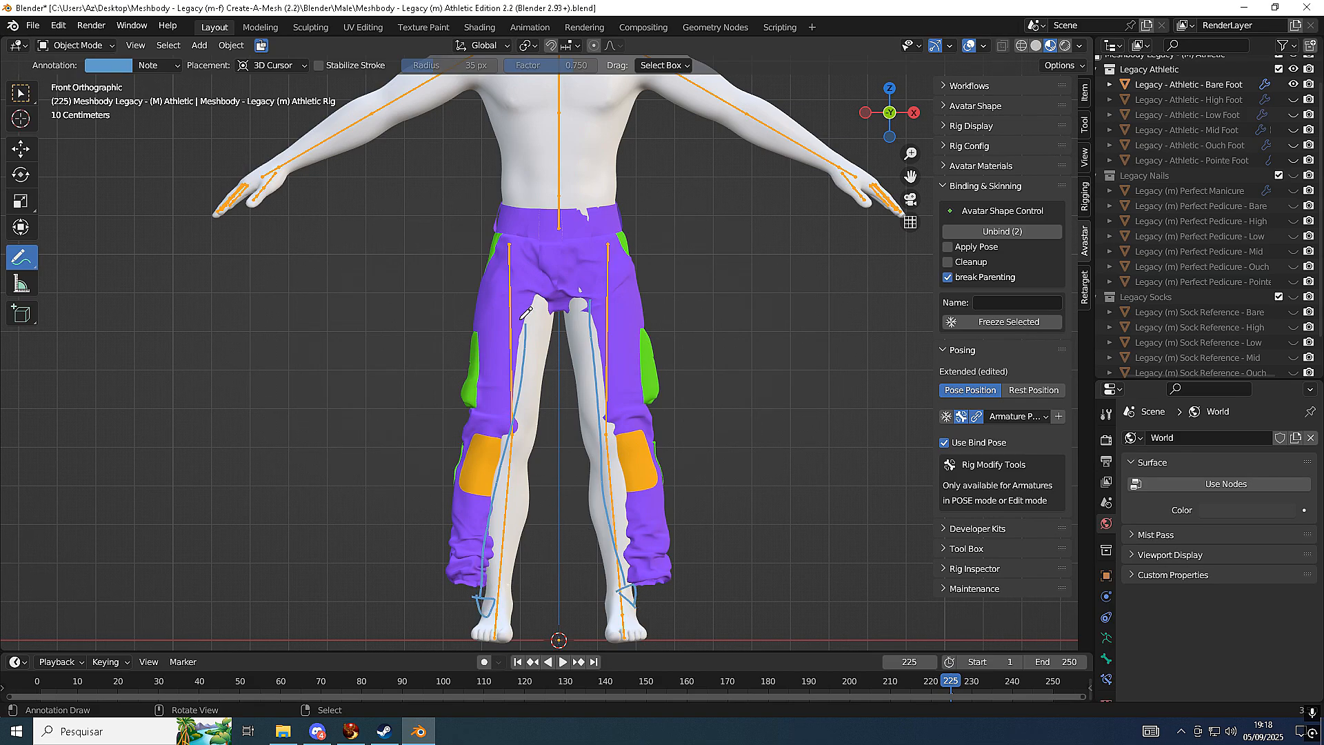
Draw horizontal annotation lines outward from both sides of the chest at shoulder height
scroll(556, 421, "down", 2)
scroll(557, 407, "up", 2)
scroll(562, 381, "down", 1)
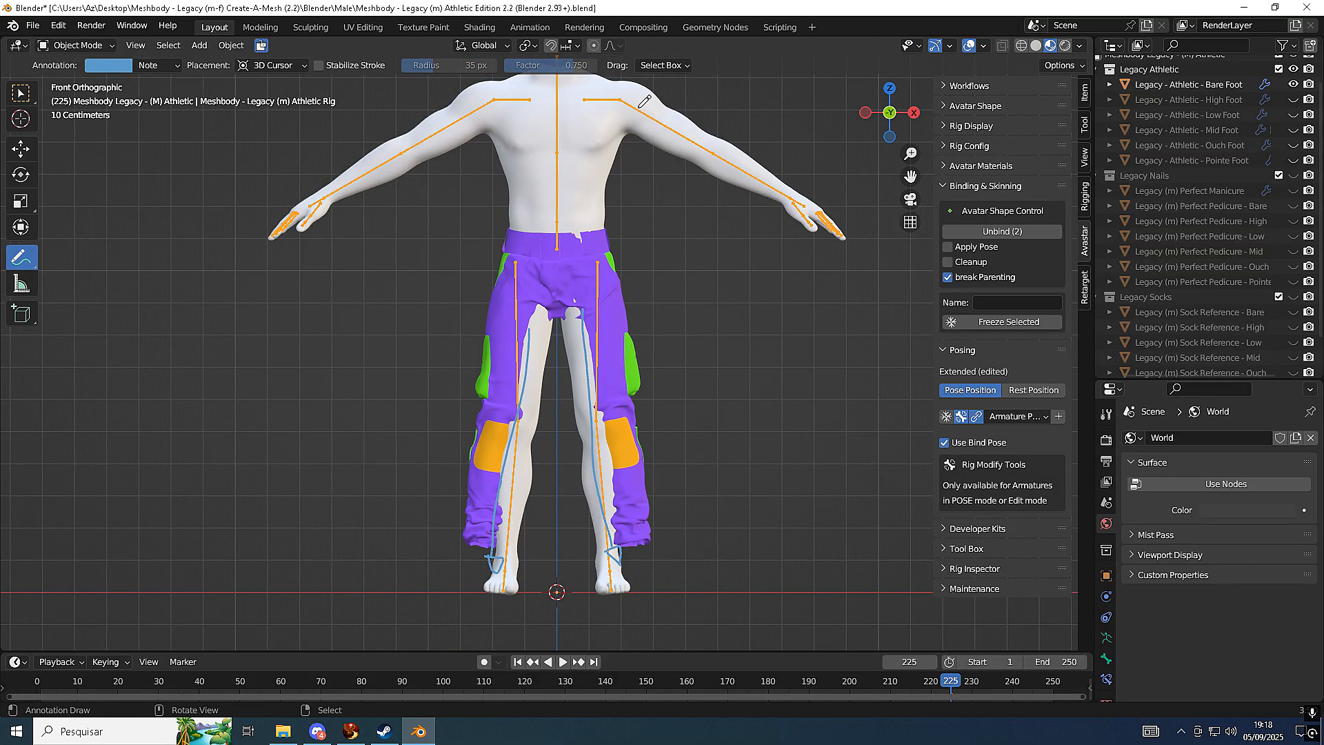
scroll(655, 204, "down", 1)
left_click_drag(580, 178, 818, 178)
left_click_drag(514, 177, 332, 180)
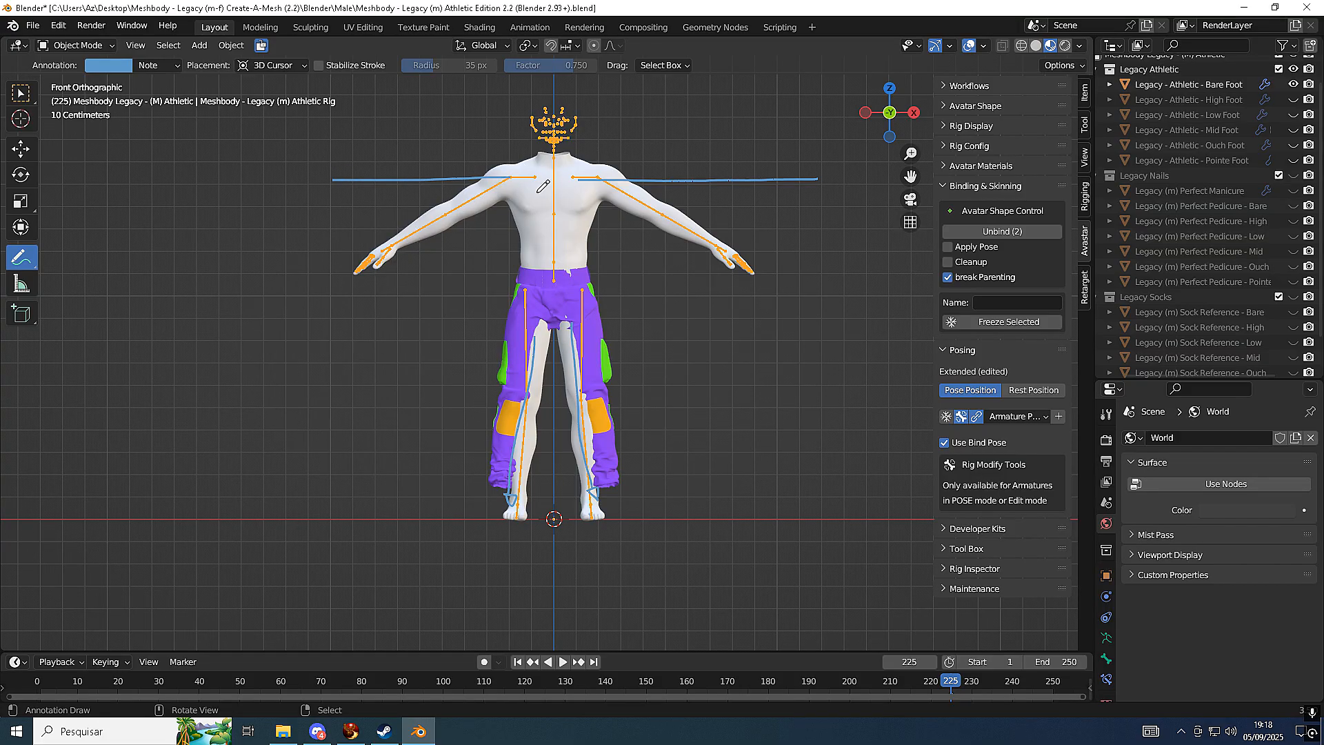
Undo the annotation strokes and the trousers' binding to the rig
scroll(585, 416, "up", 4)
scroll(629, 386, "down", 2)
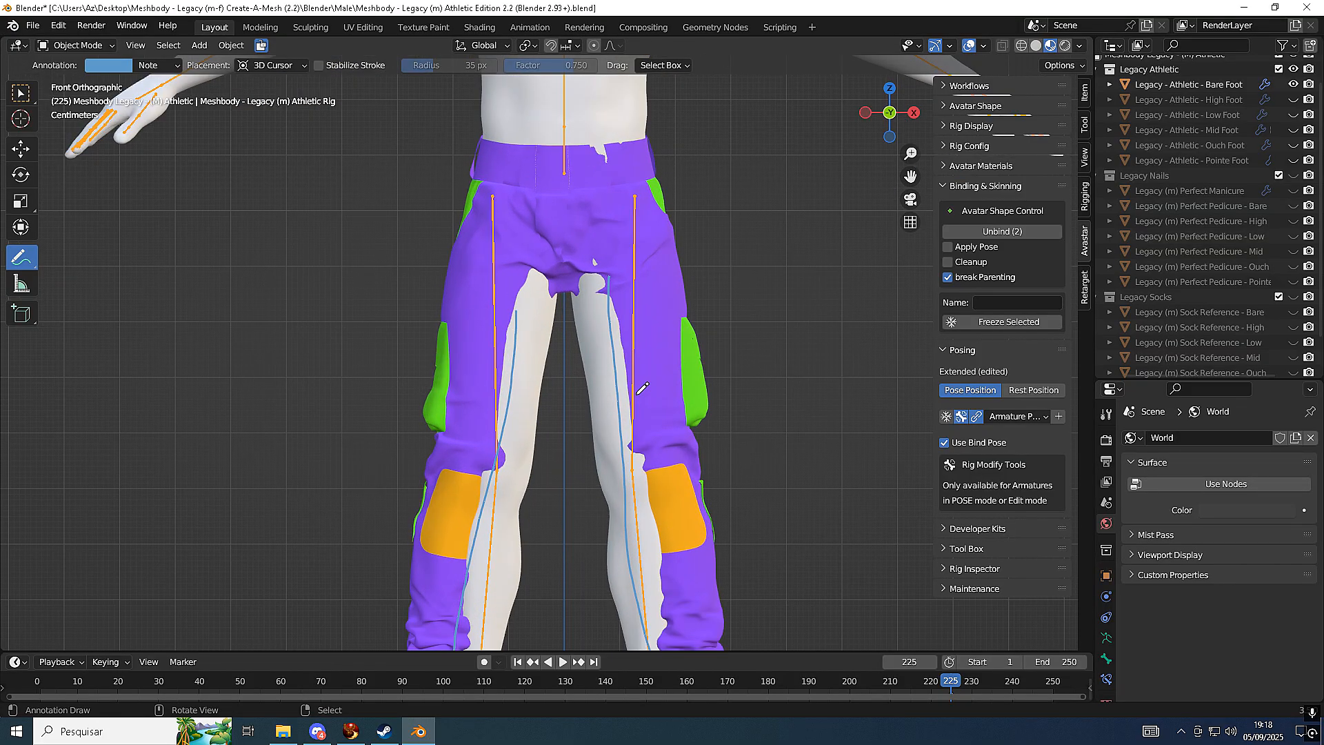
scroll(606, 311, "up", 2)
scroll(603, 311, "down", 2)
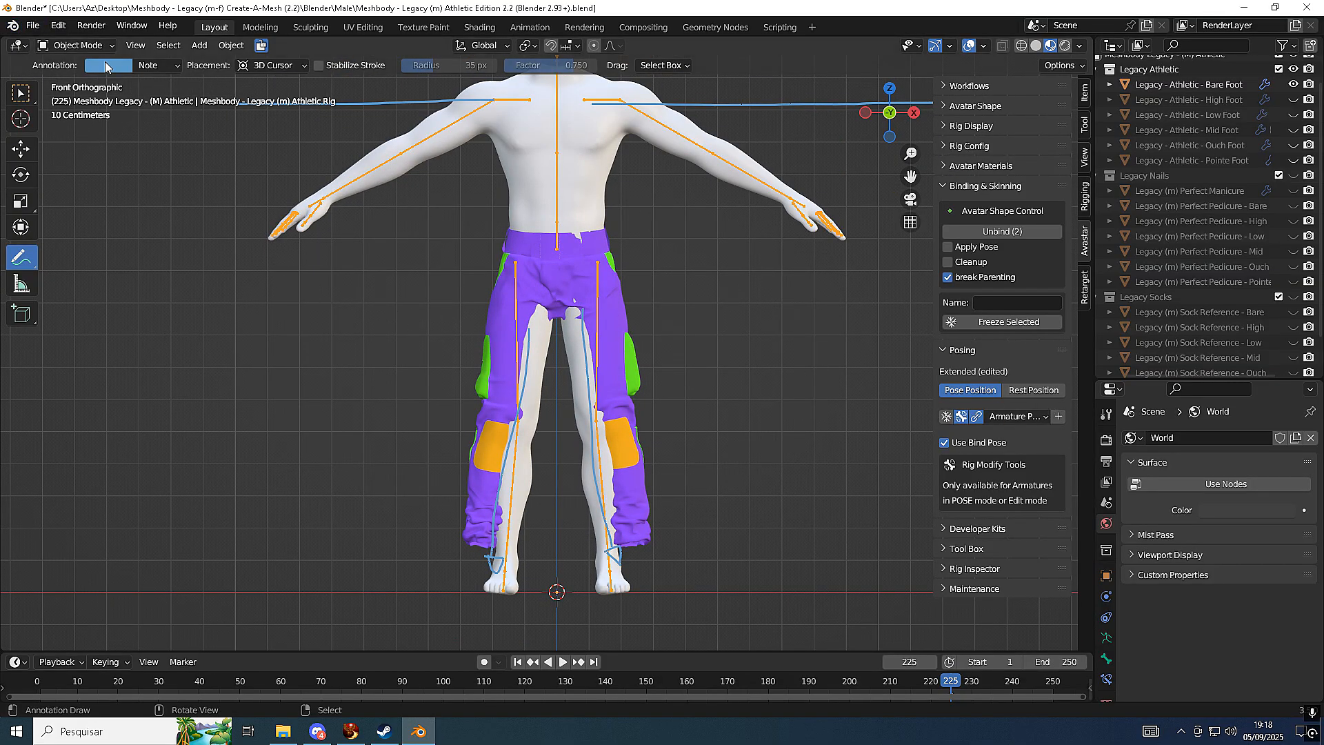
key("ctrl+z")
key("ctrl+z")
key("ctrl+z")
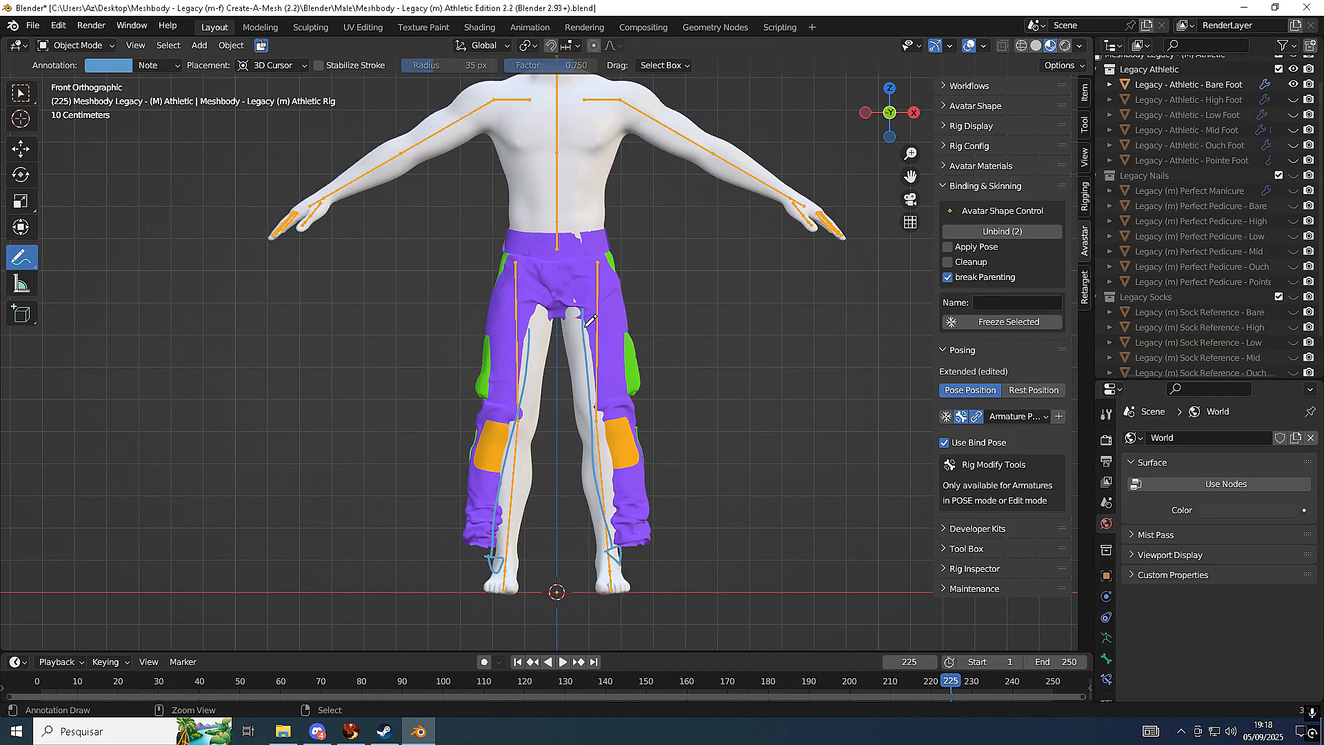
key("ctrl+z")
key("ctrl+z")
key("ctrl+z")
key("ctrl+z")
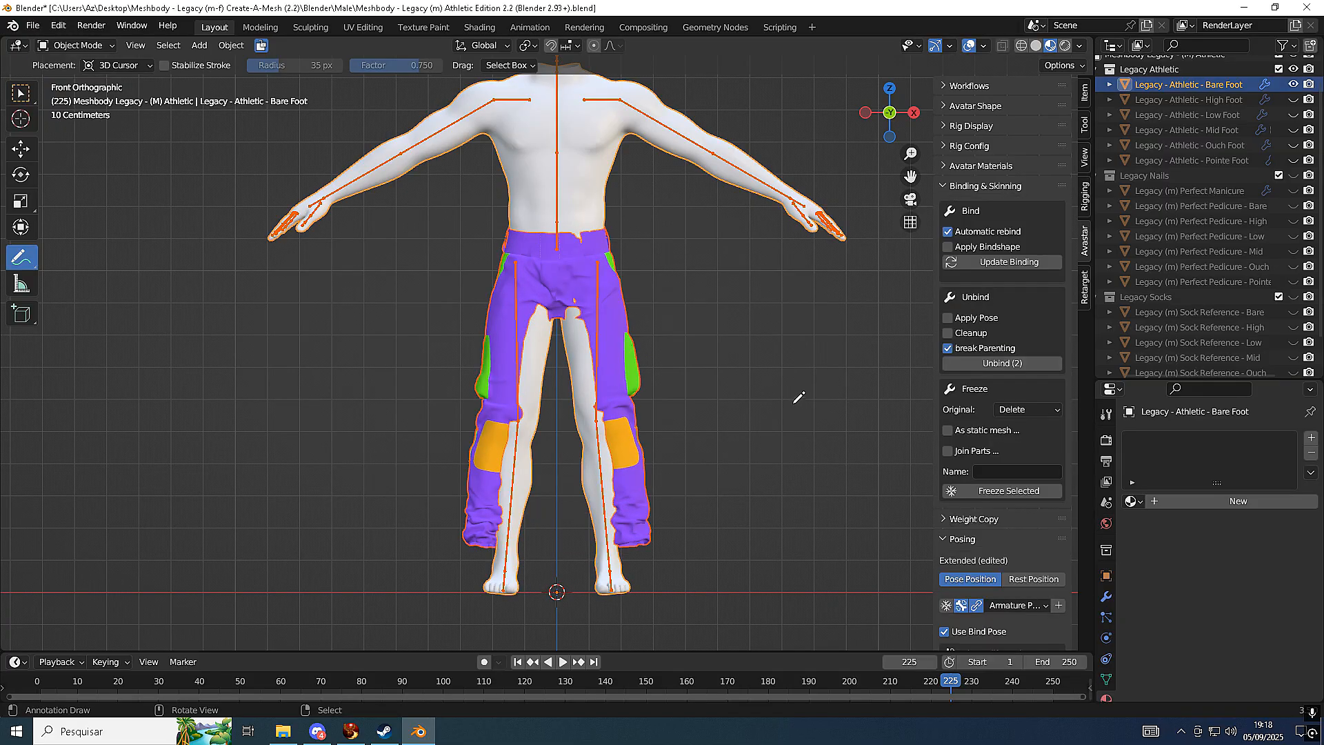
Disable every copy-weight source except Legacy - Athletic - High Foot, and widen the sidebar so the full names can be read
scroll(799, 397, "up", 1)
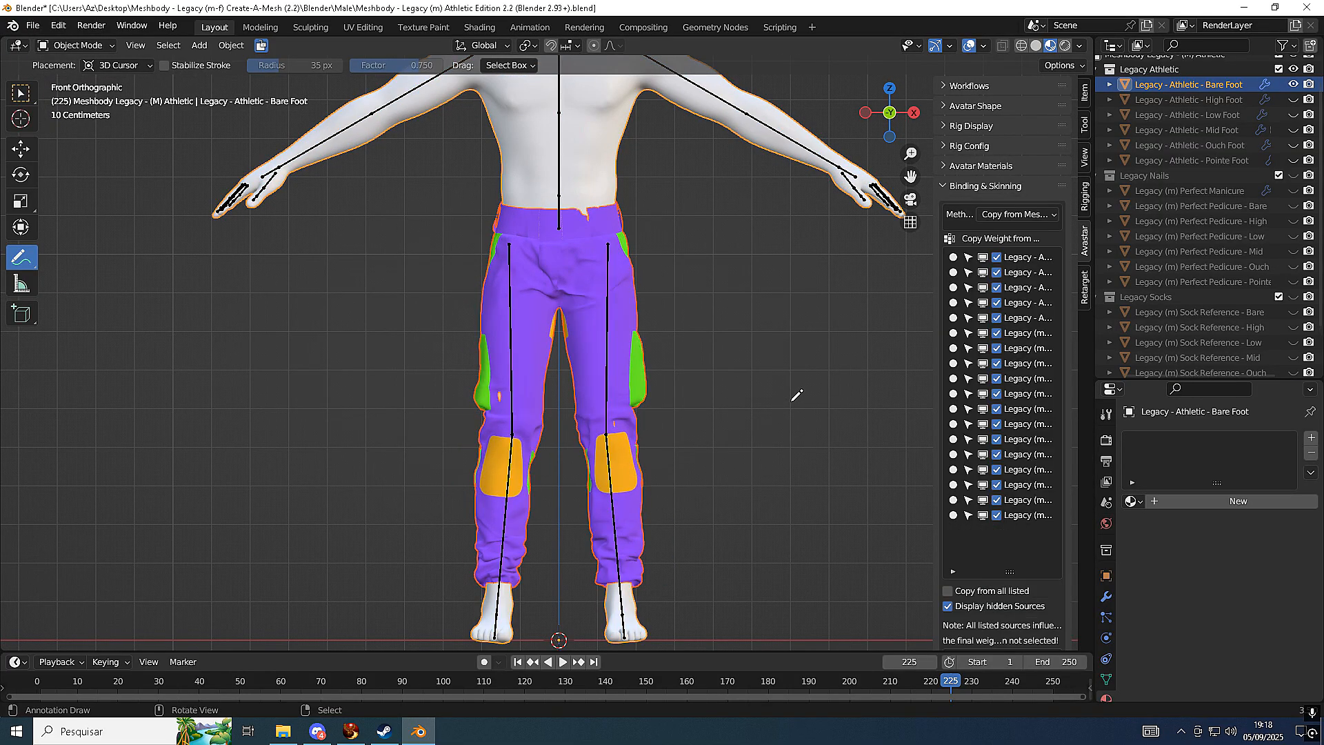
left_click_drag(999, 316, 1002, 521)
left_click(1019, 260)
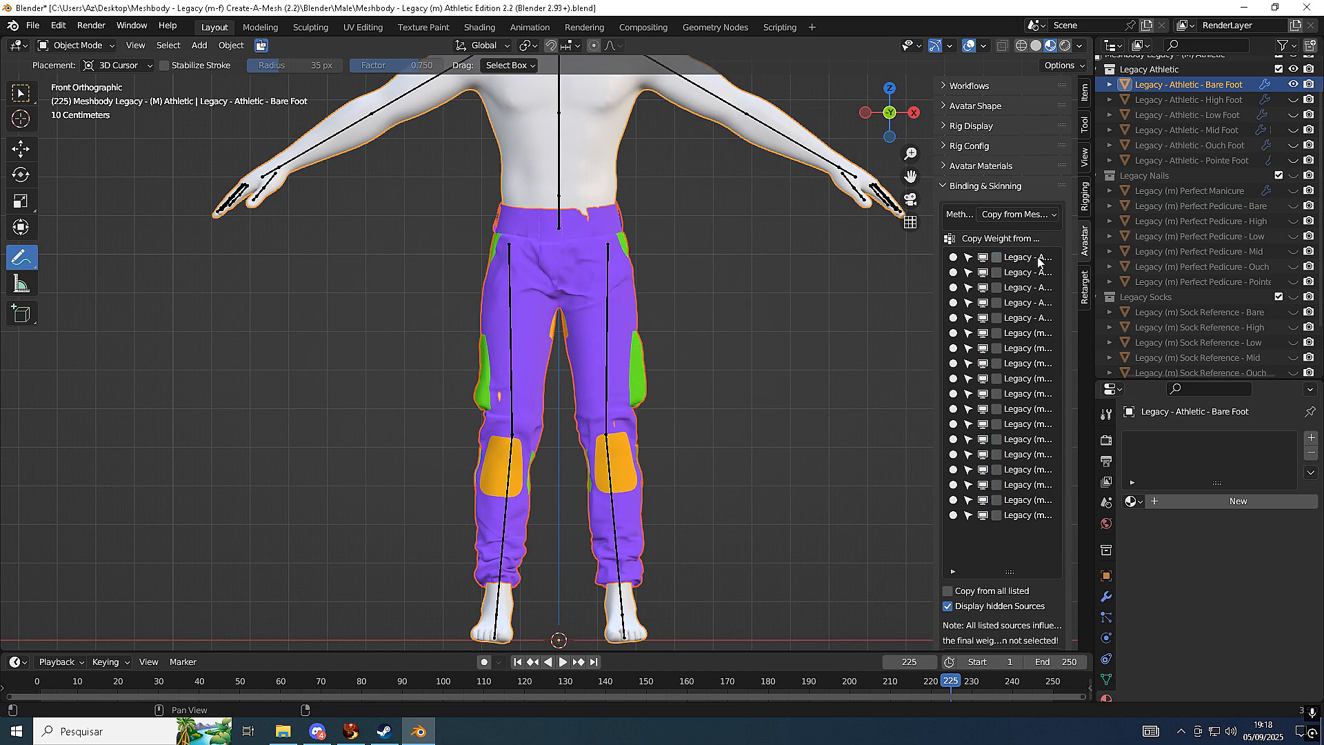
left_click(996, 257)
left_click_drag(937, 251, 821, 254)
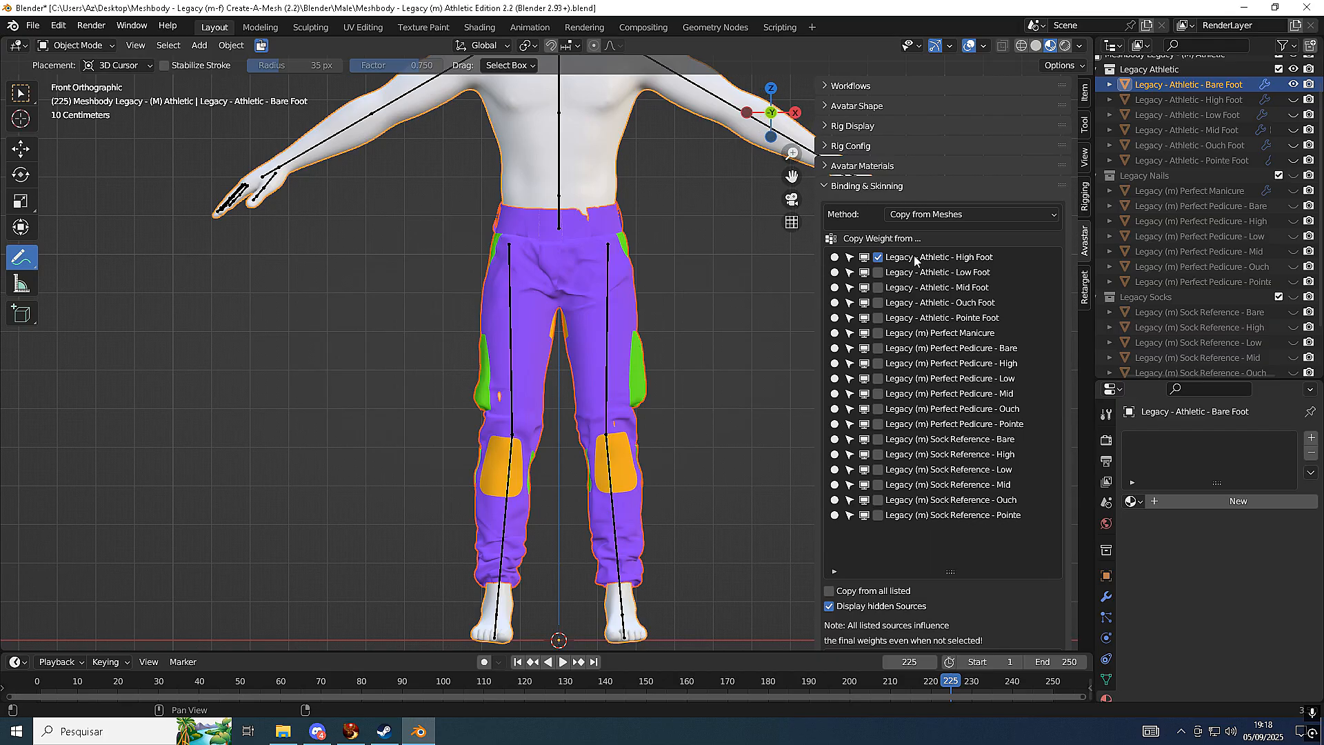
Unhide the Legacy - Athletic - High Foot body and activate the Select Box tool
left_click(1200, 100)
left_click(1194, 88)
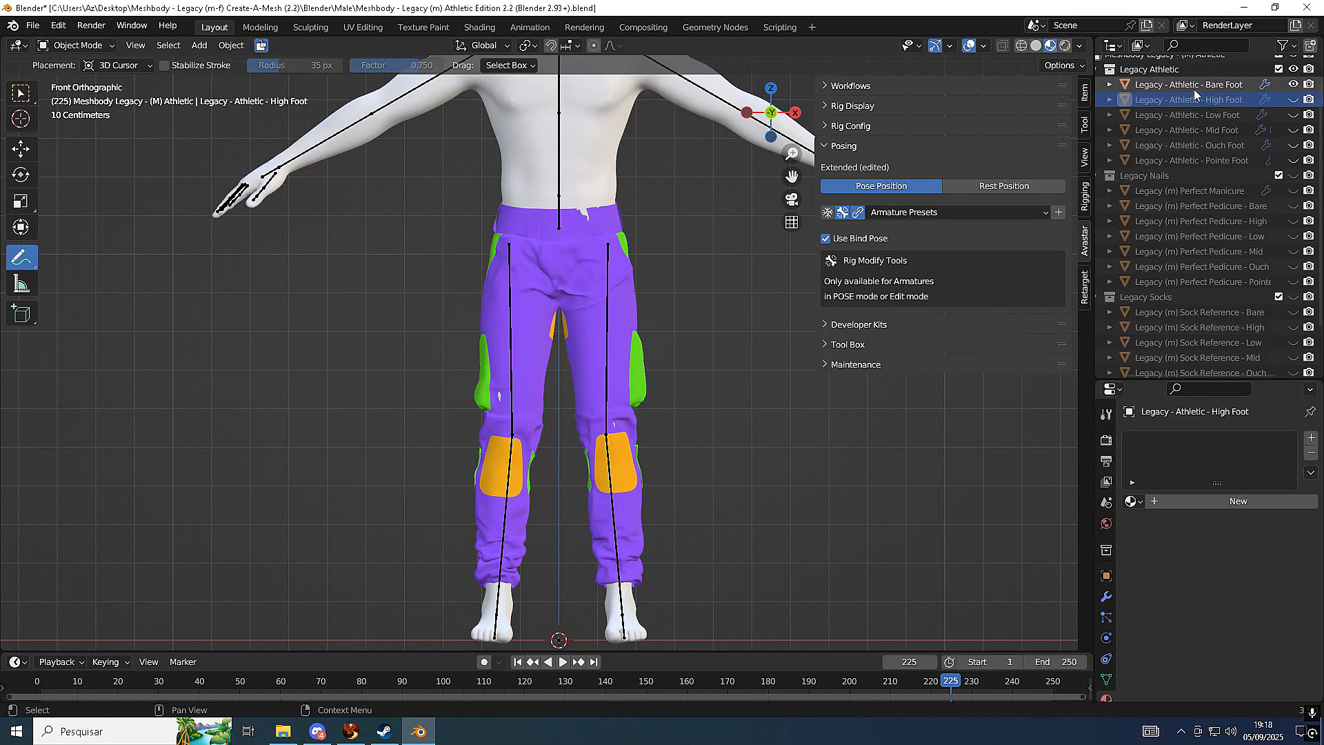
left_click(1294, 99)
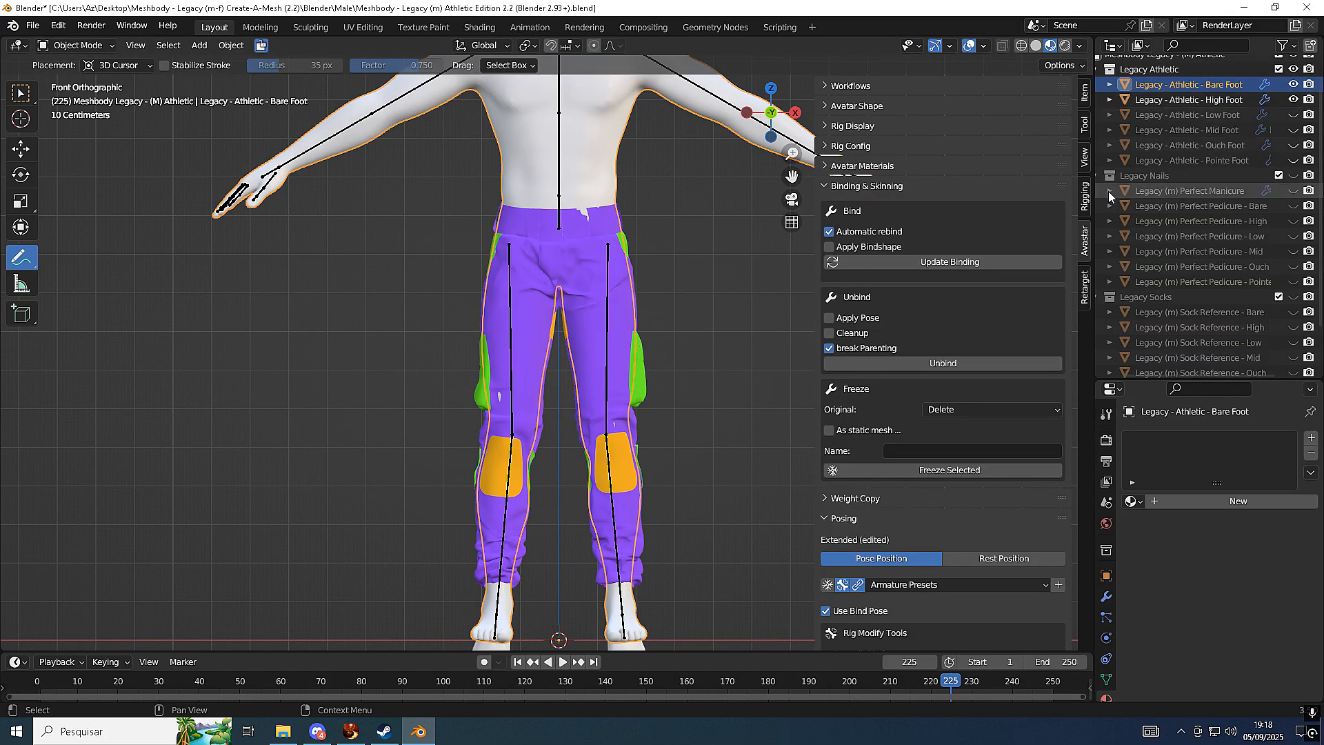
scroll(684, 509, "down", 3)
scroll(684, 509, "up", 3)
left_click(21, 97)
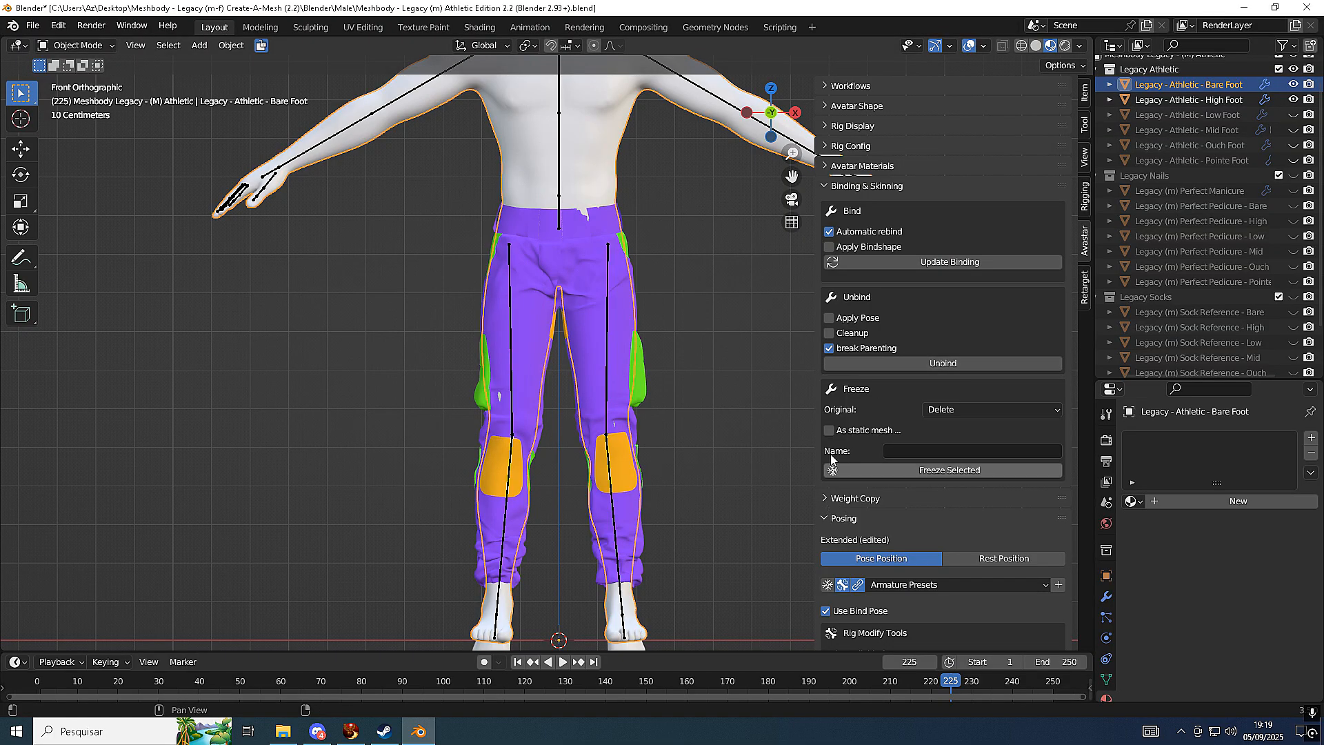
Select the trousers with the High Foot body and again with the Bare Foot body, checking the copy-weight sources for each pairing
left_click(636, 558)
left_click(631, 144, "shift")
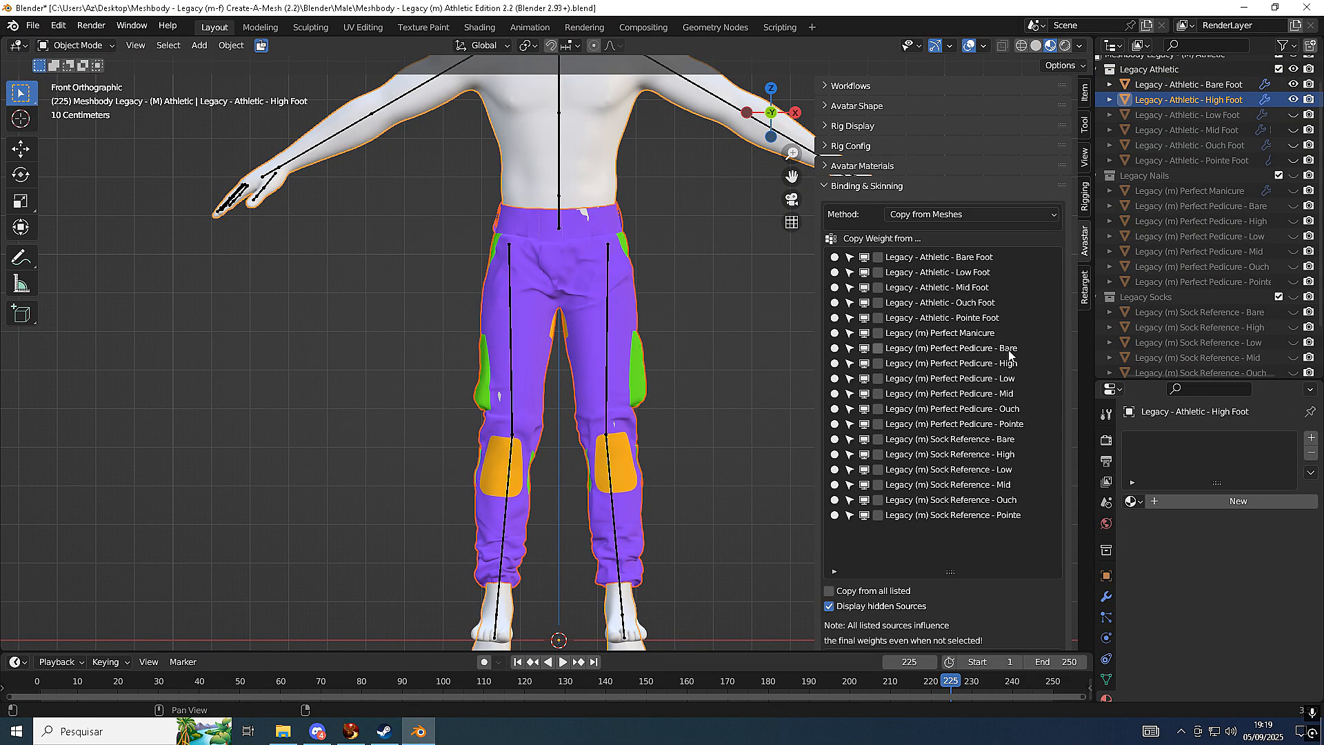
left_click(1219, 83, "ctrl")
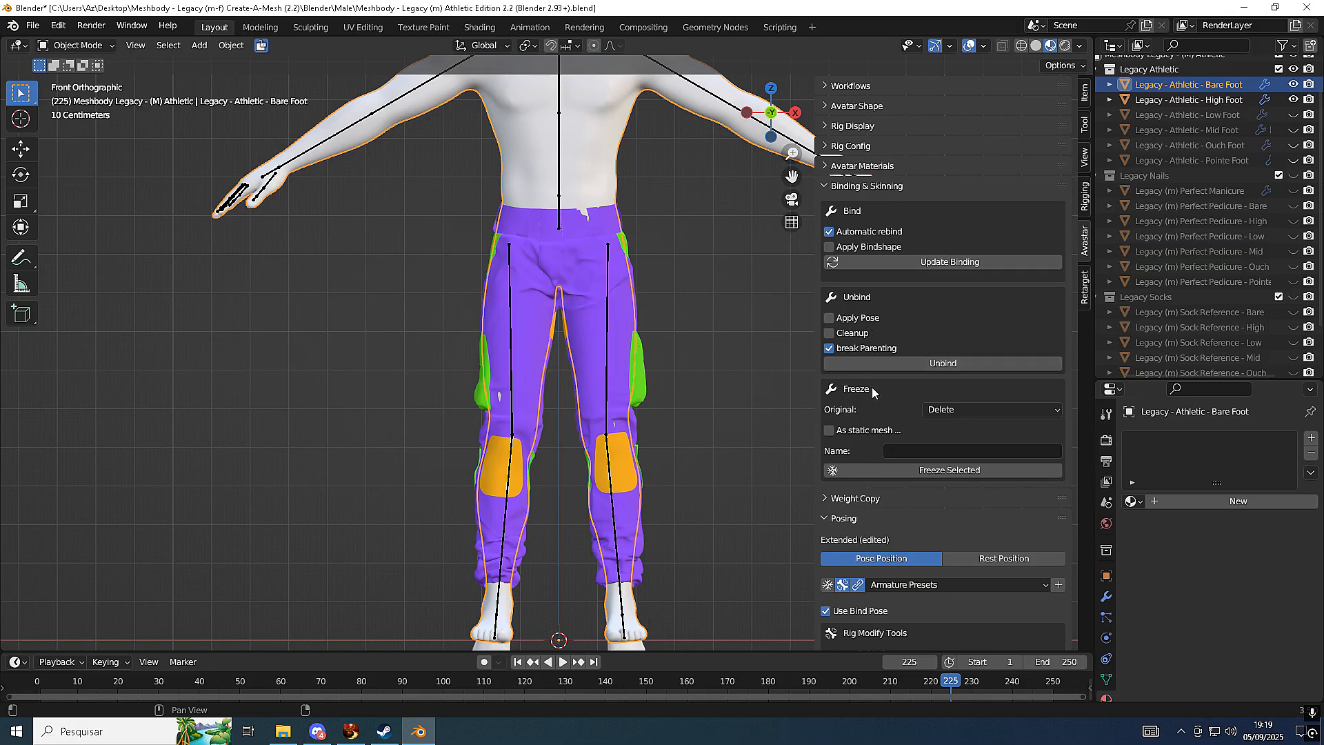
left_click(591, 222)
left_click(614, 178, "shift")
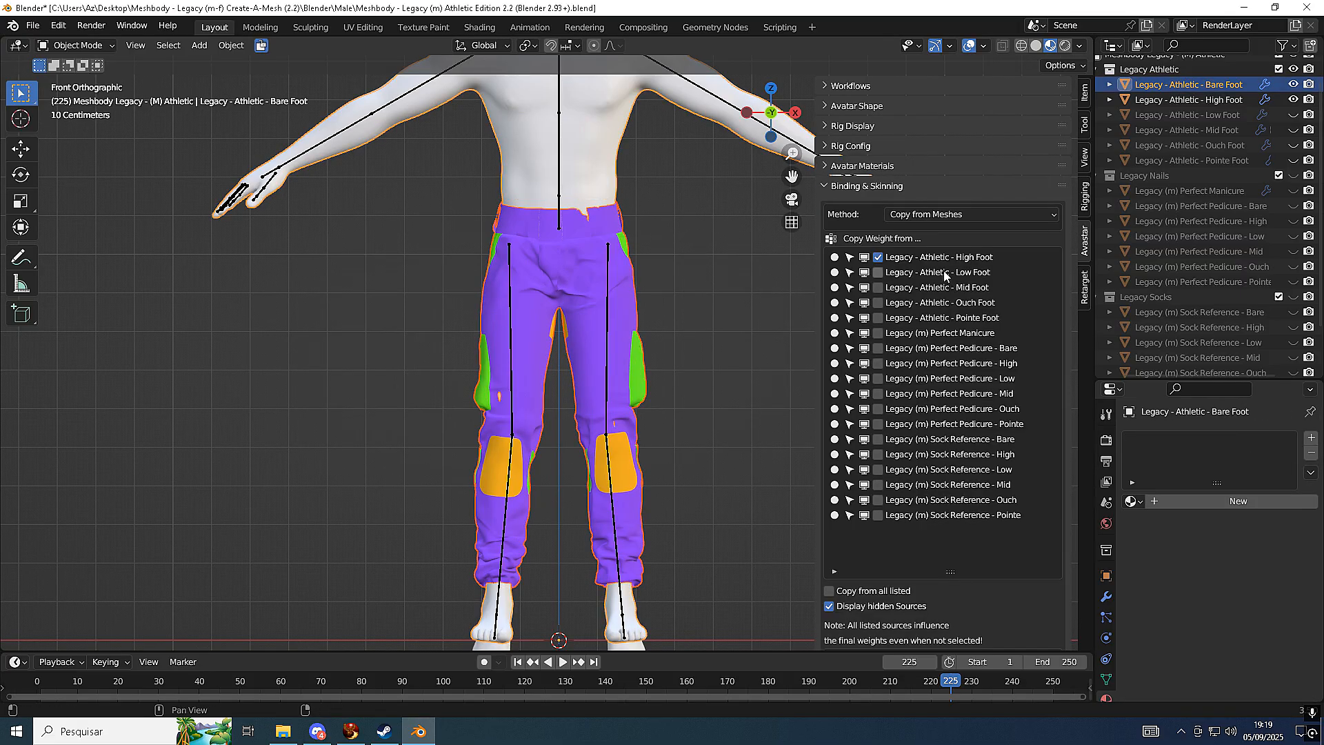
left_click(757, 247)
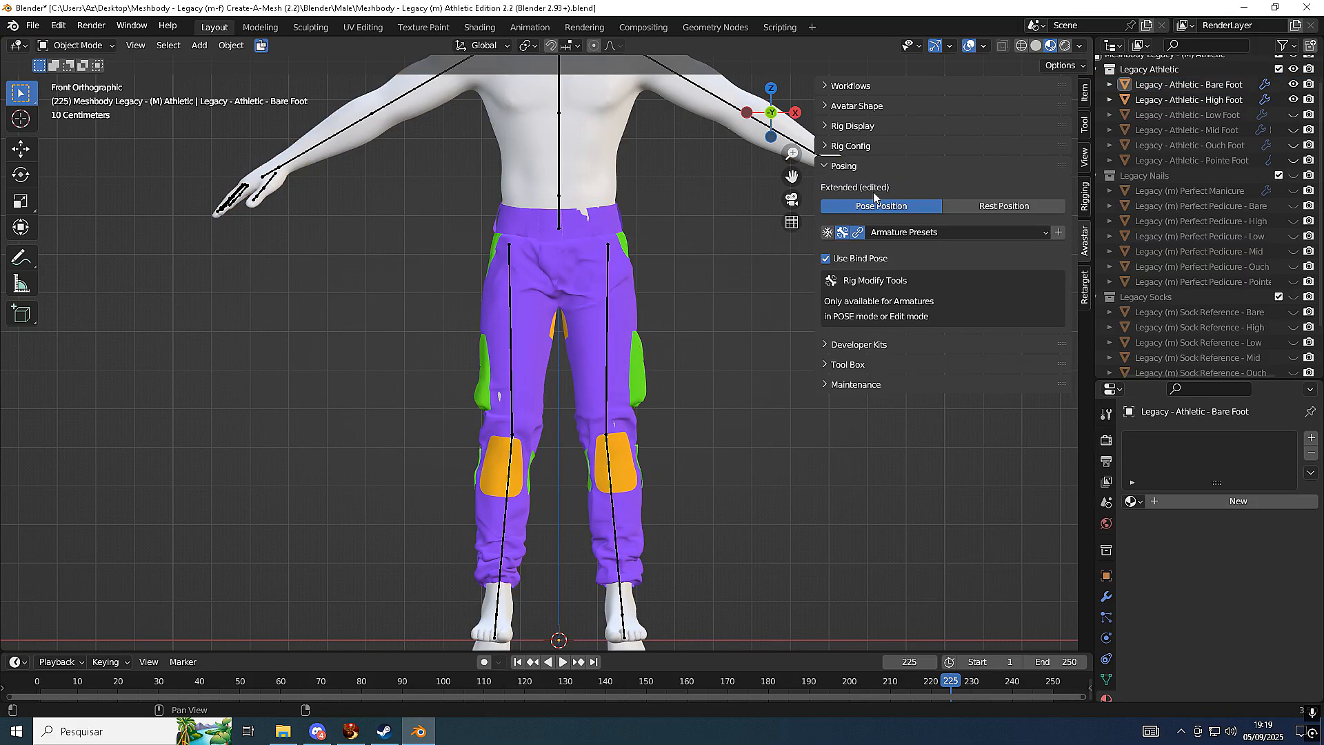
Select the Legacy - Athletic - High Foot body together with the trousers, with the trousers as the active object
left_click(639, 578)
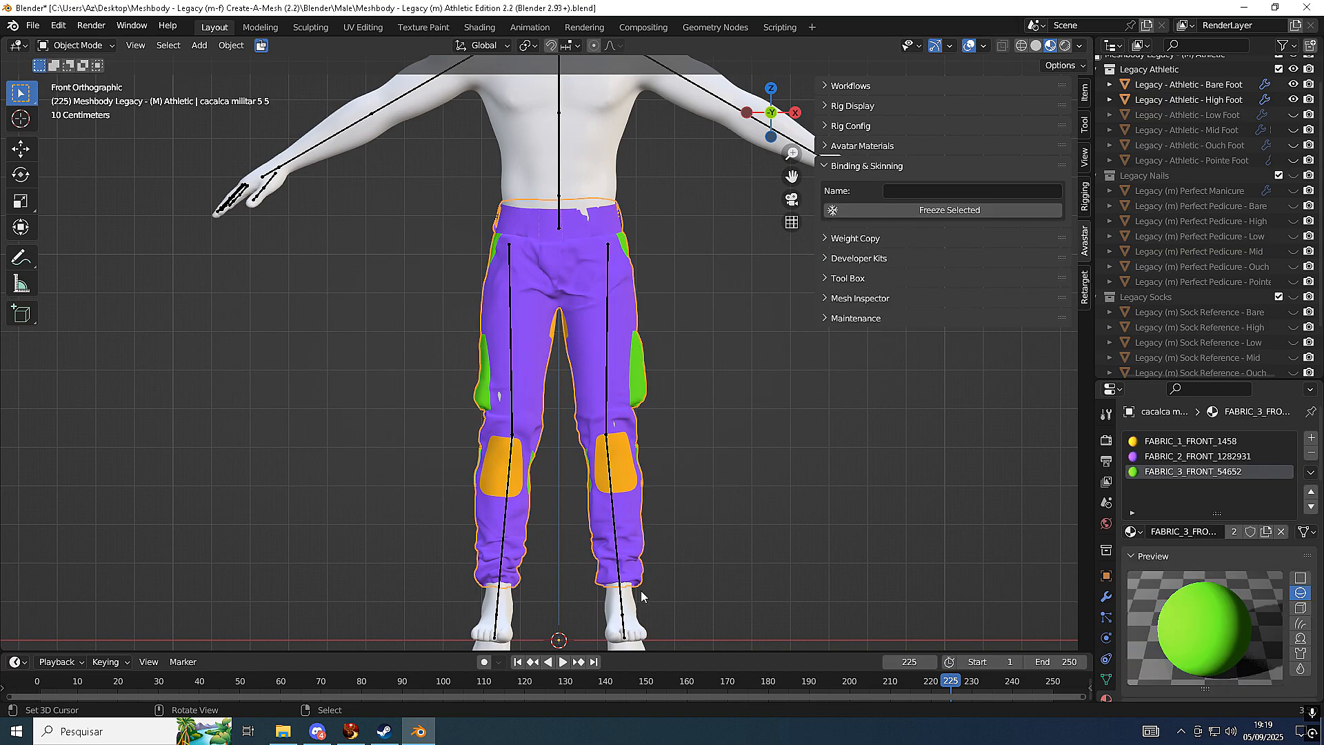
left_click(1199, 100, "ctrl")
middle_click_drag(724, 496, 748, 408, "shift")
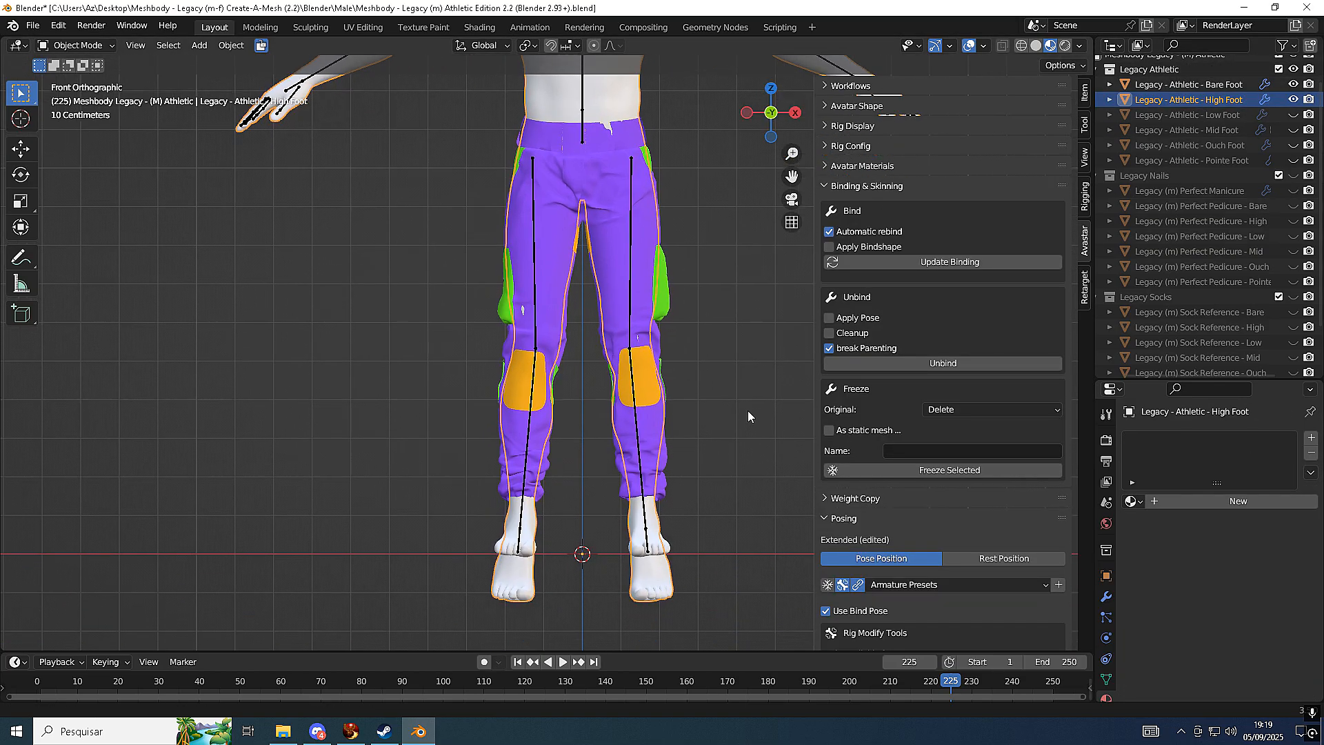
middle_click_drag(675, 220, 663, 373, "shift")
left_click(648, 354, "shift")
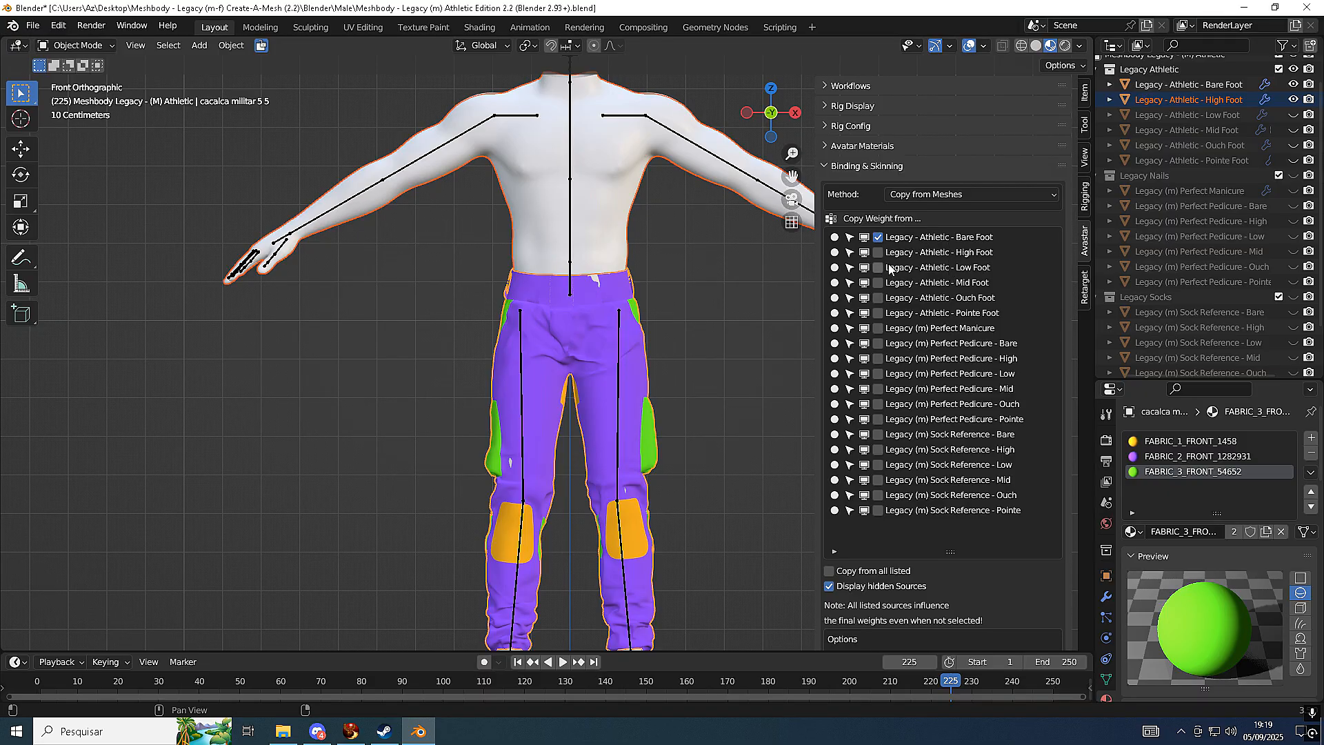
Review the weight copy, bind, unbind and freeze options under Binding & Skinning, and collapse that section
scroll(938, 490, "down", 6)
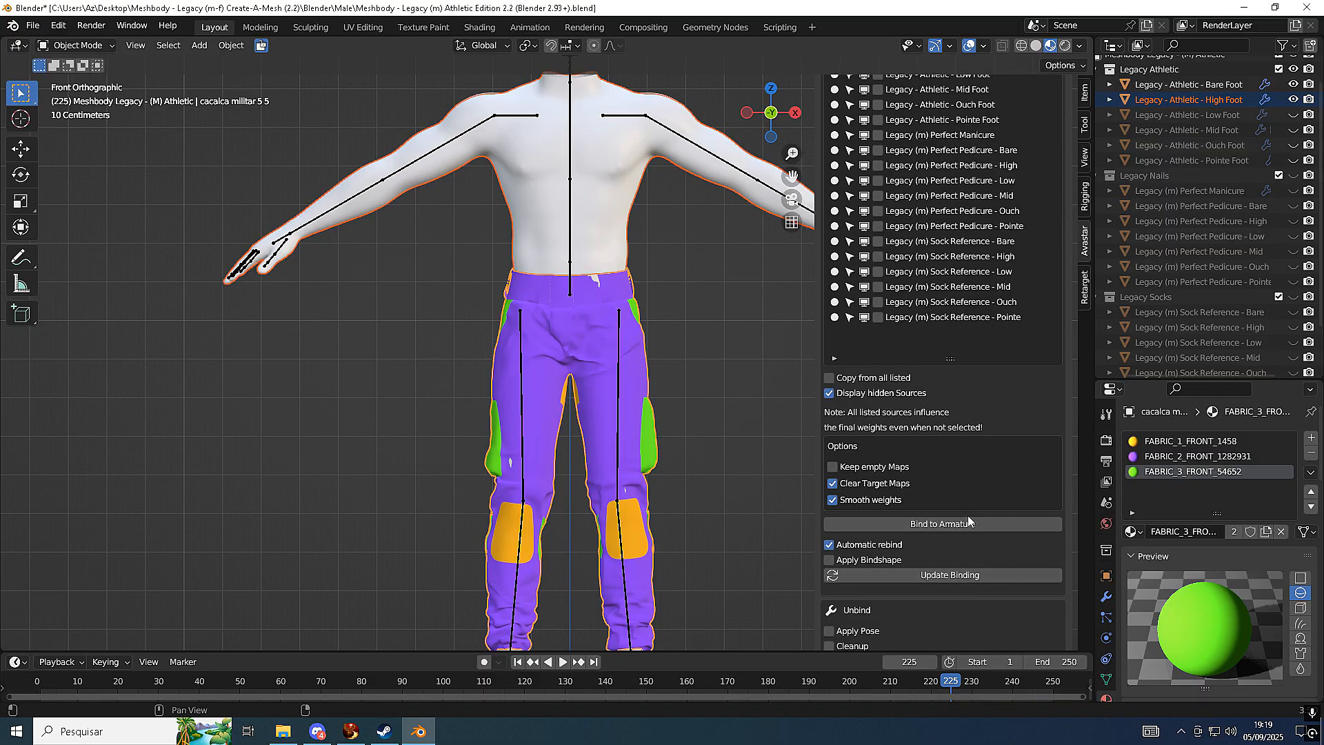
scroll(966, 333, "down", 5)
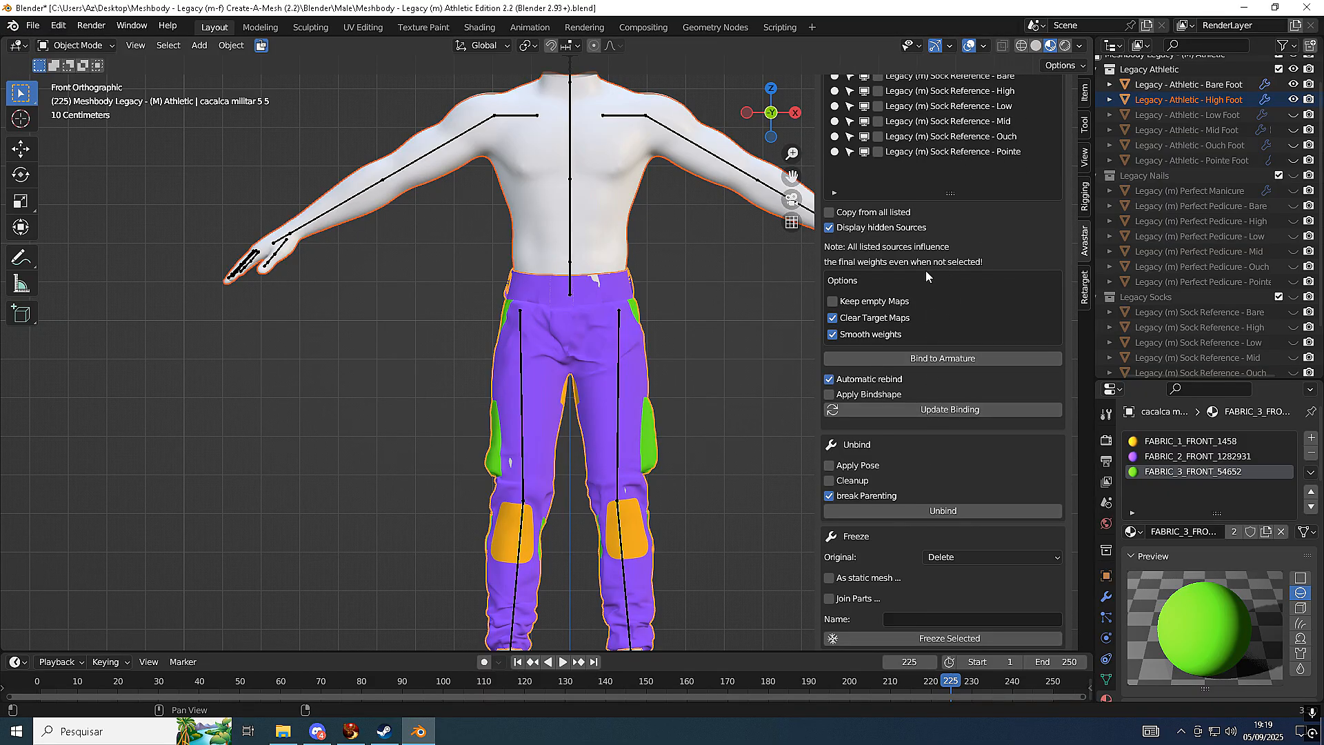
scroll(924, 426, "down", 4)
scroll(928, 345, "up", 4)
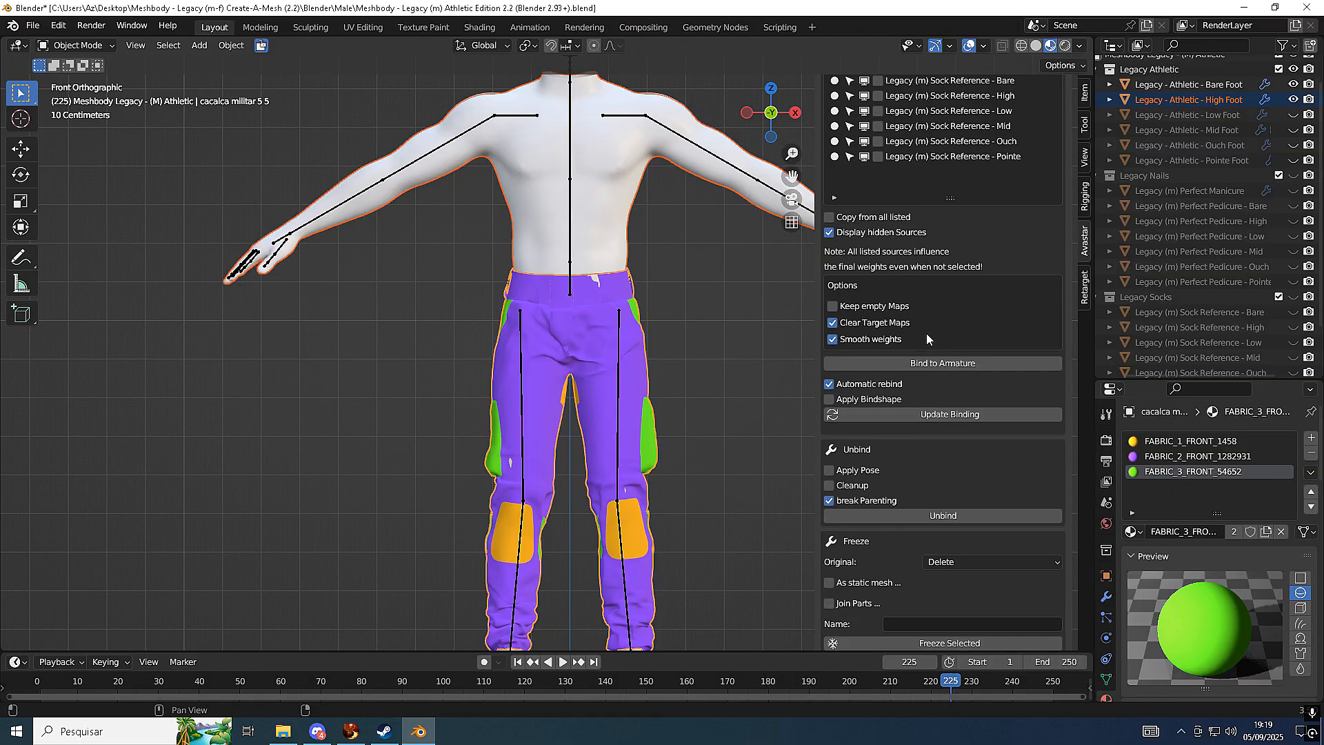
scroll(896, 331, "up", 1)
scroll(875, 369, "down", 5)
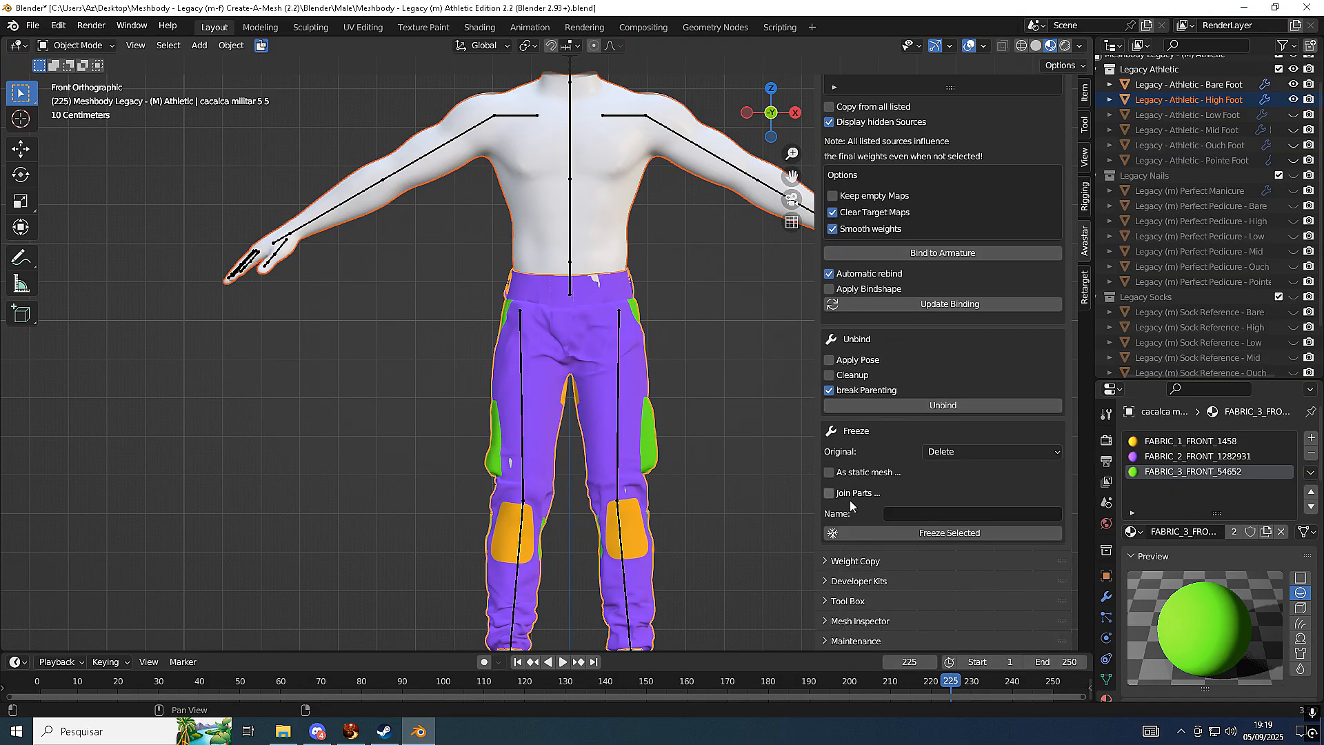
scroll(855, 483, "up", 14)
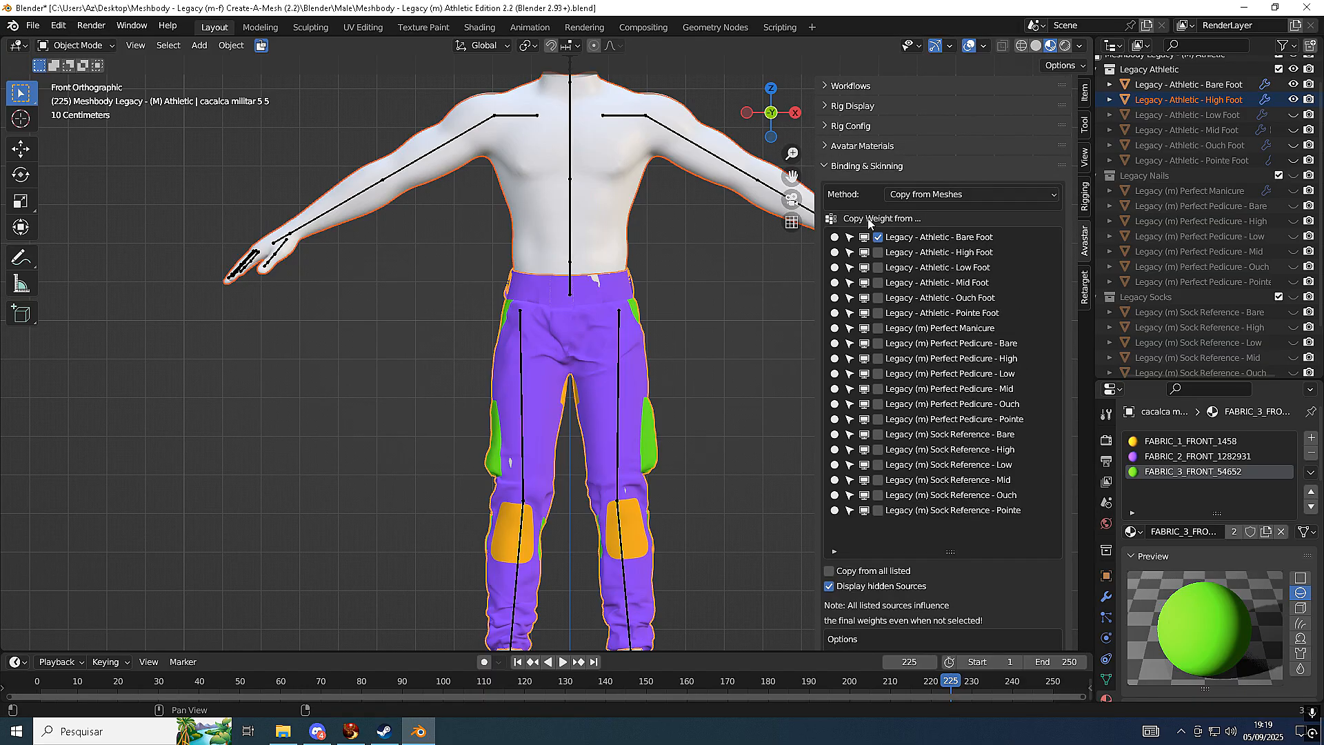
left_click(827, 167)
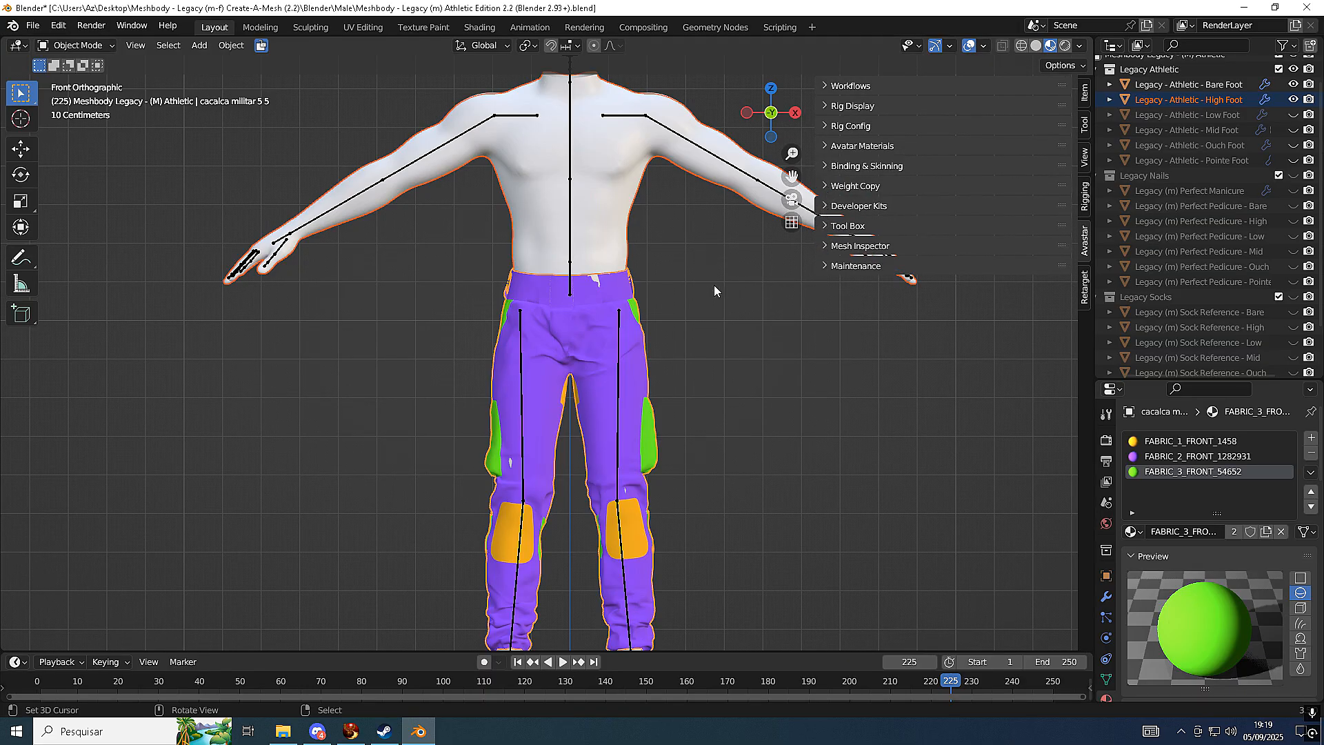
Put the Legacy (m) Athletic Rig into Pose Mode and enable As Bindpose
left_click(568, 118)
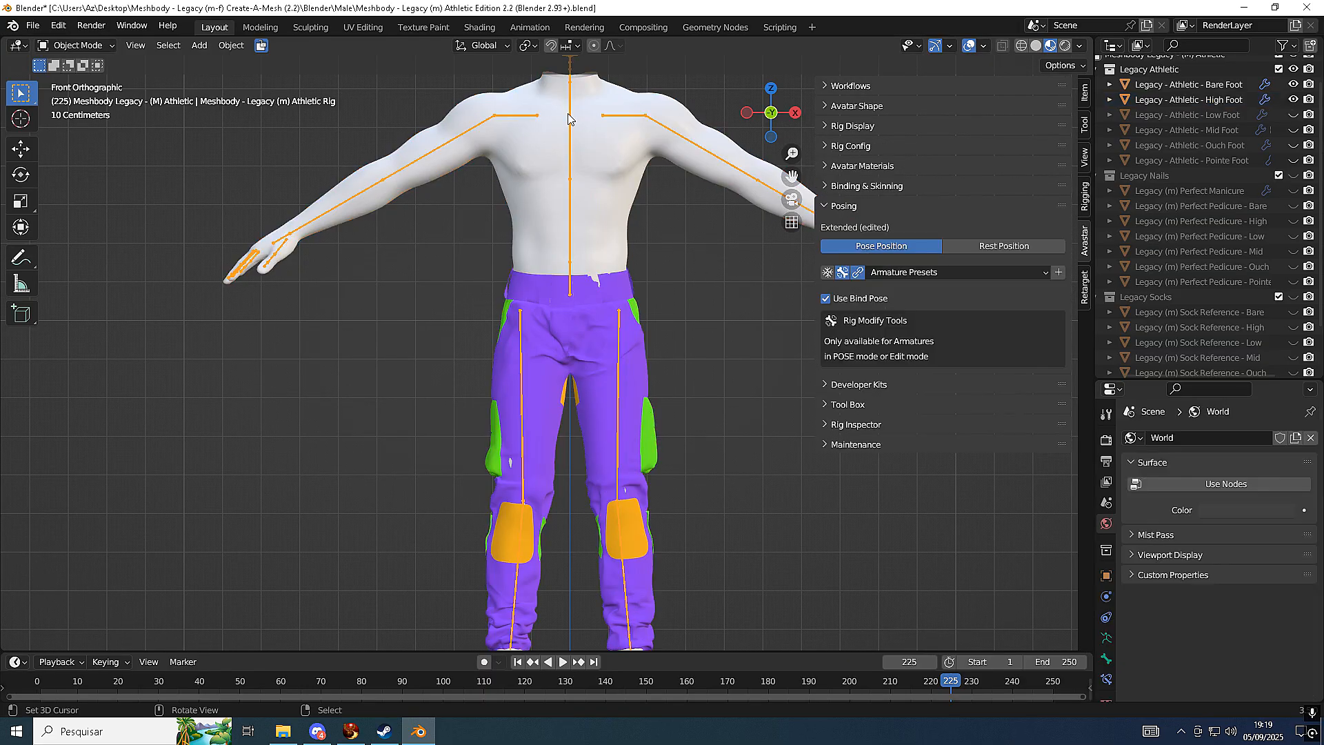
left_click(78, 46)
left_click(74, 95)
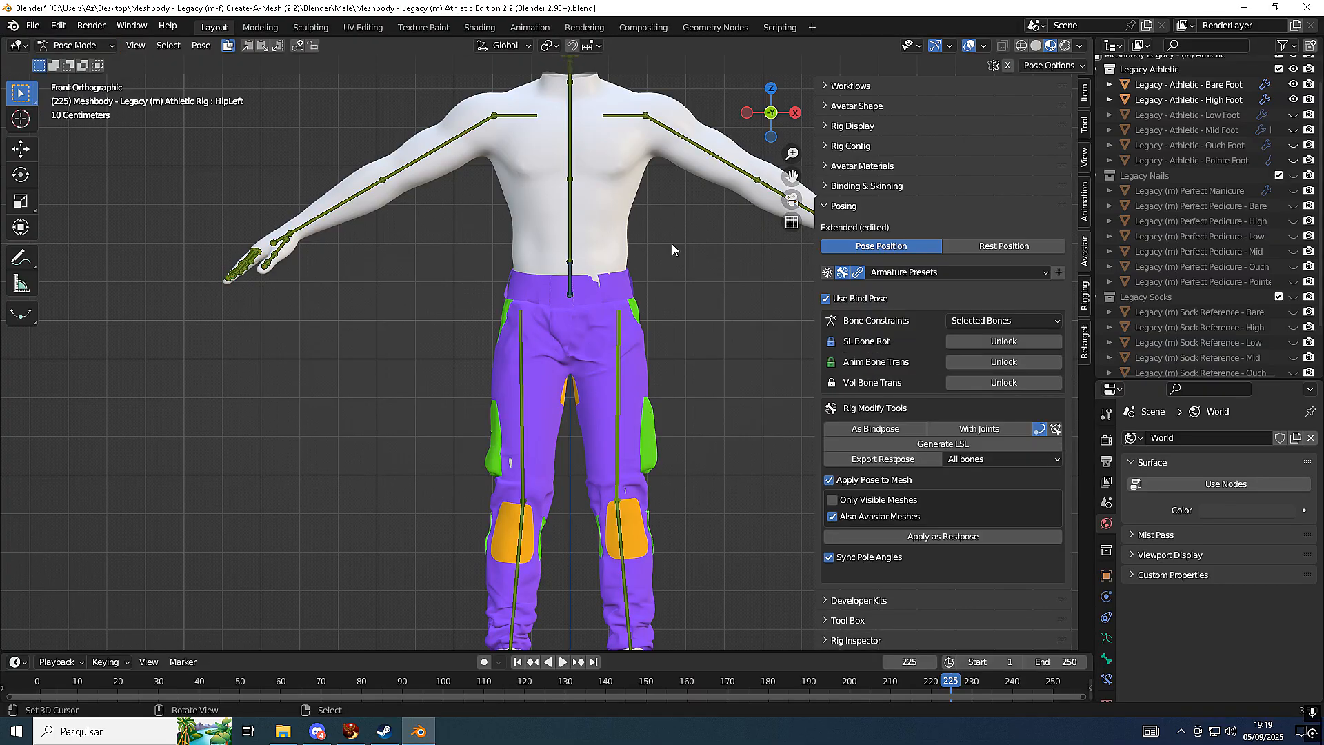
left_click(867, 431)
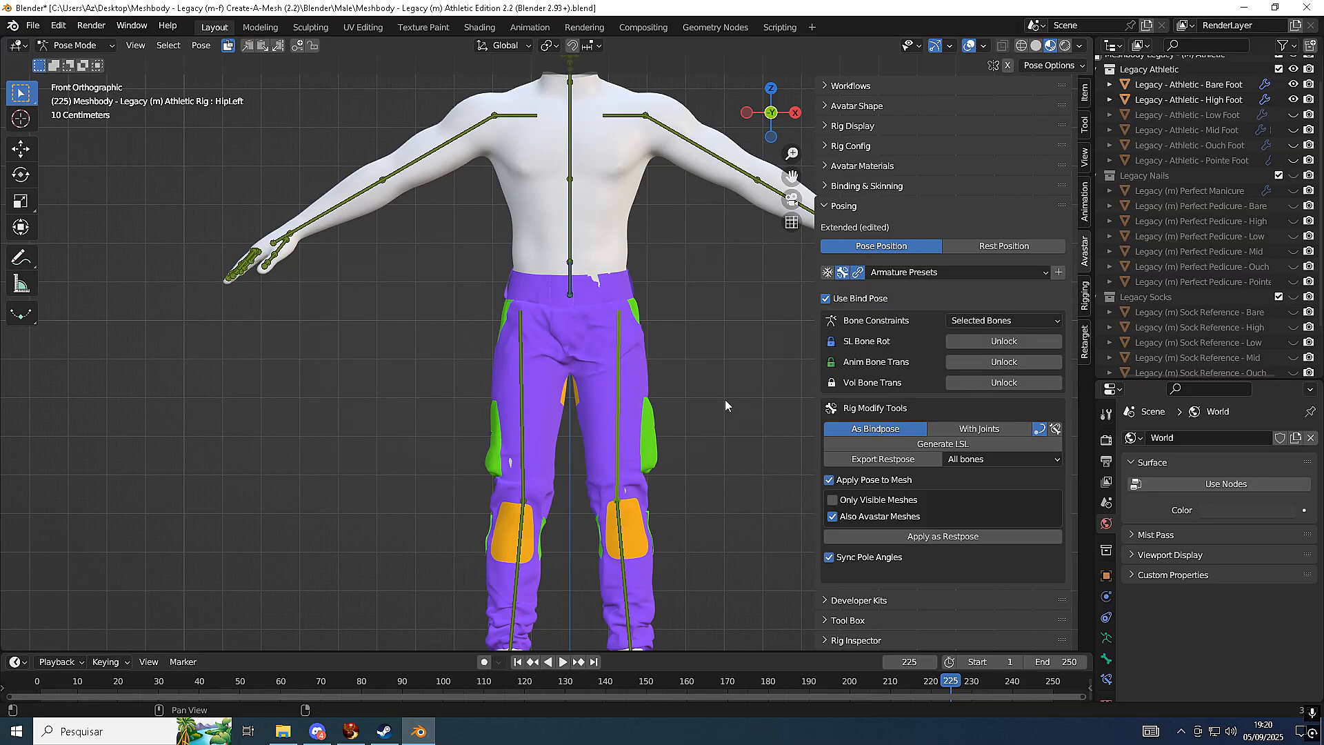
Select the HipRight and HipLeft bones in turn and compare the rig's Rest Position with its Pose Position
left_click(532, 375)
scroll(783, 375, "down", 1)
scroll(722, 389, "up", 2)
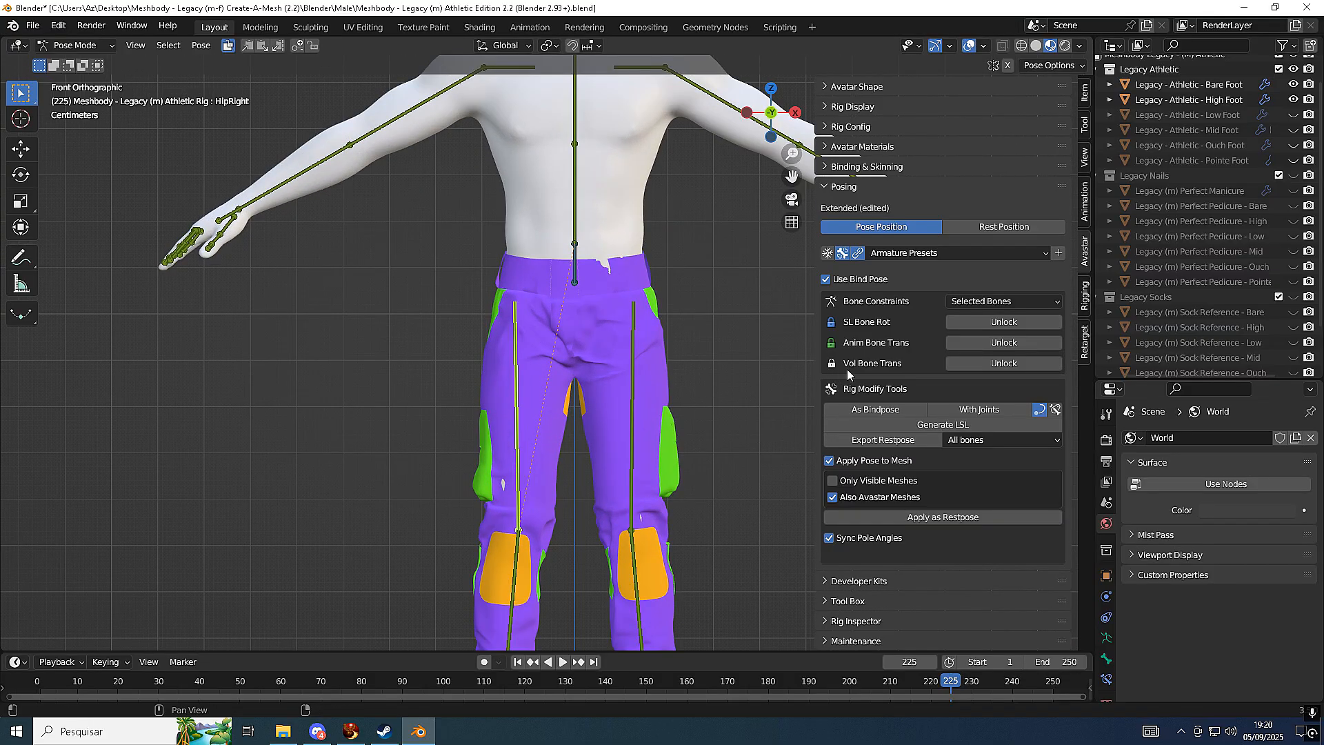
left_click(993, 226)
left_click(893, 228)
scroll(631, 351, "down", 1)
left_click(623, 337)
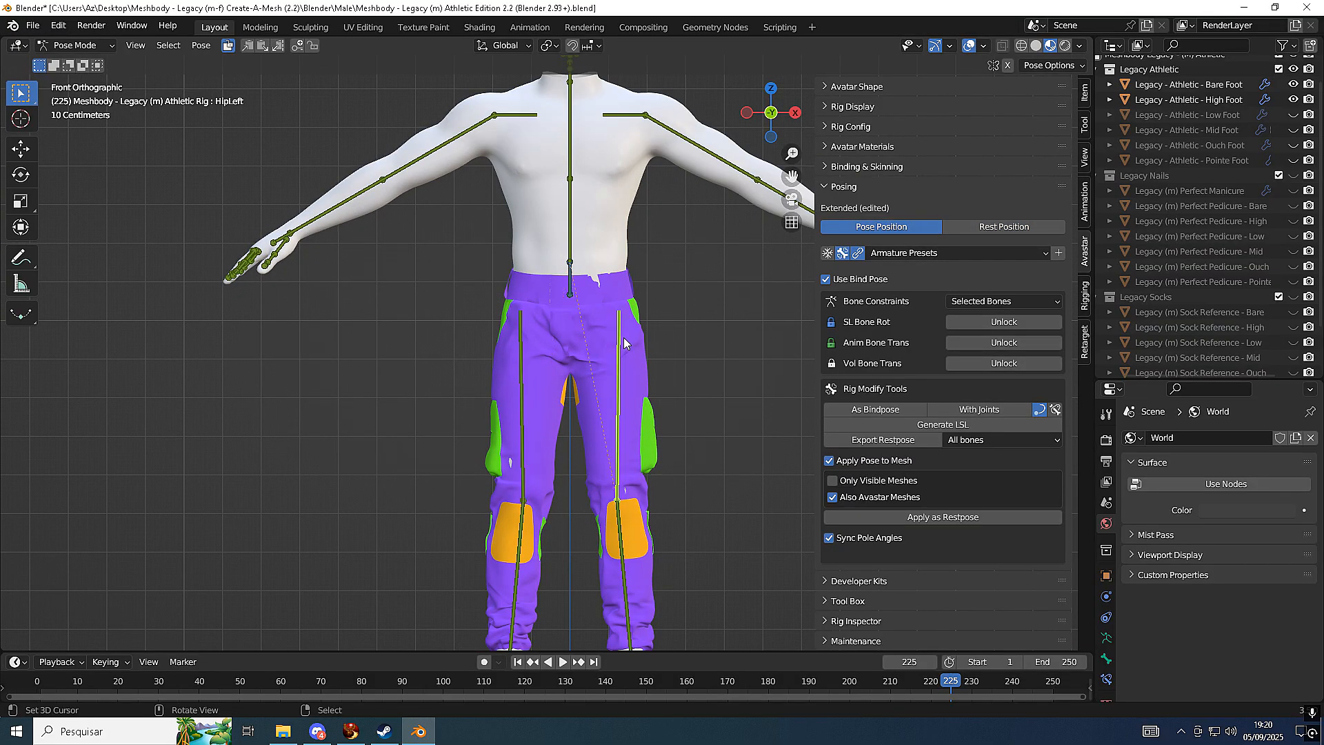
left_click(993, 226)
left_click(881, 227)
Select the trousers and the Bare Foot body in Object Mode, and expand the Binding & Skinning settings
left_click(627, 374)
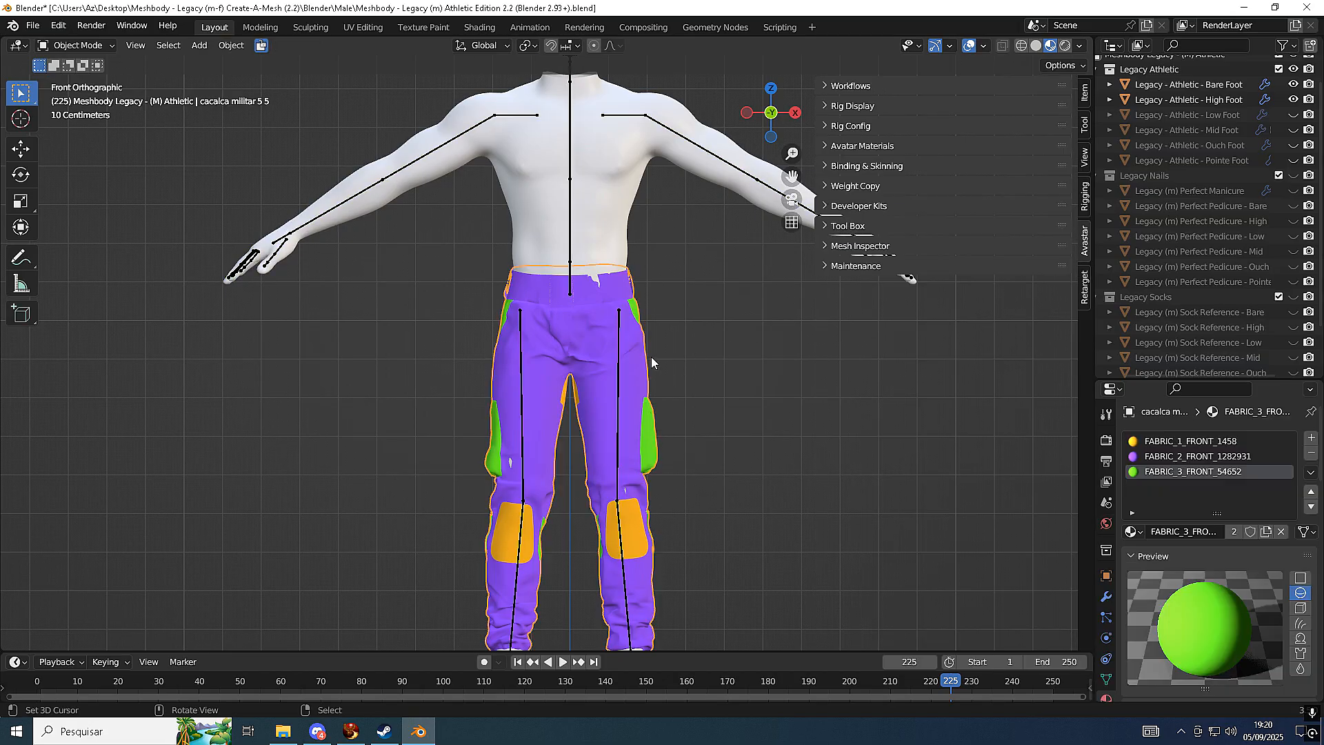
left_click(630, 250)
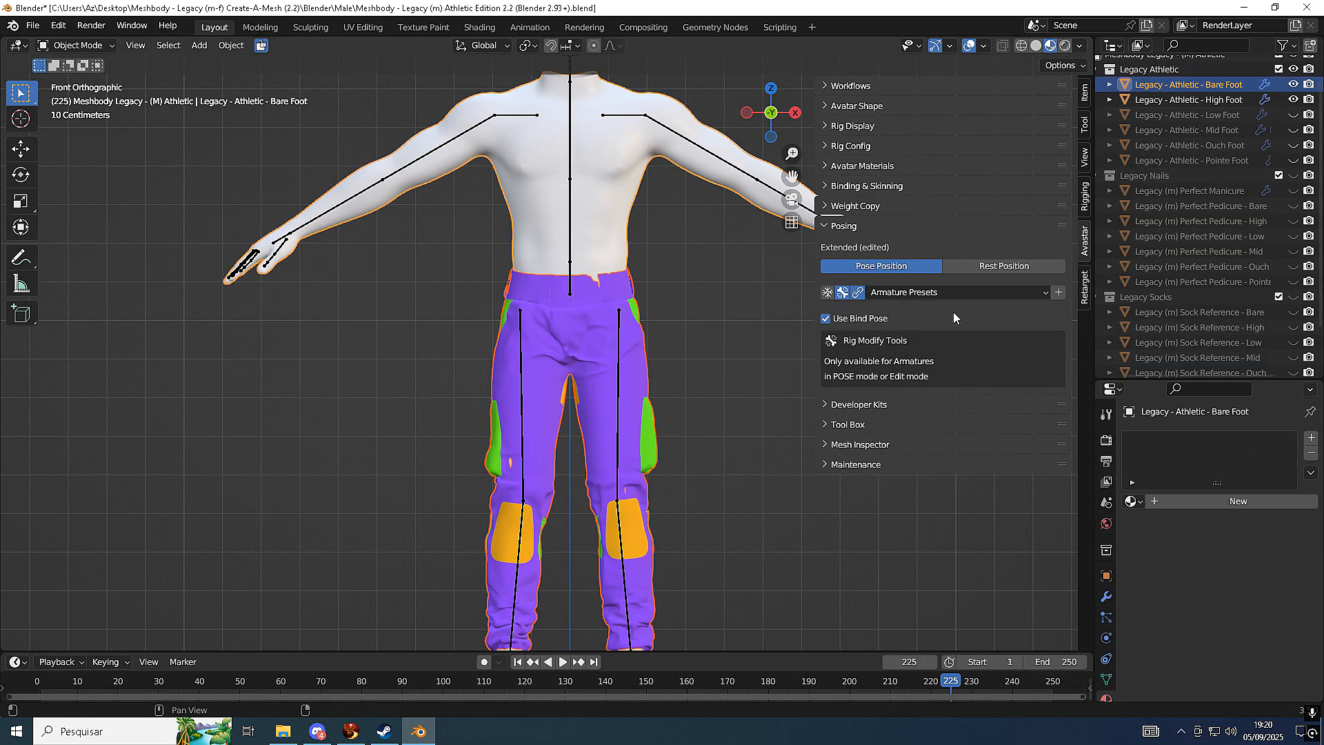
left_click(826, 197)
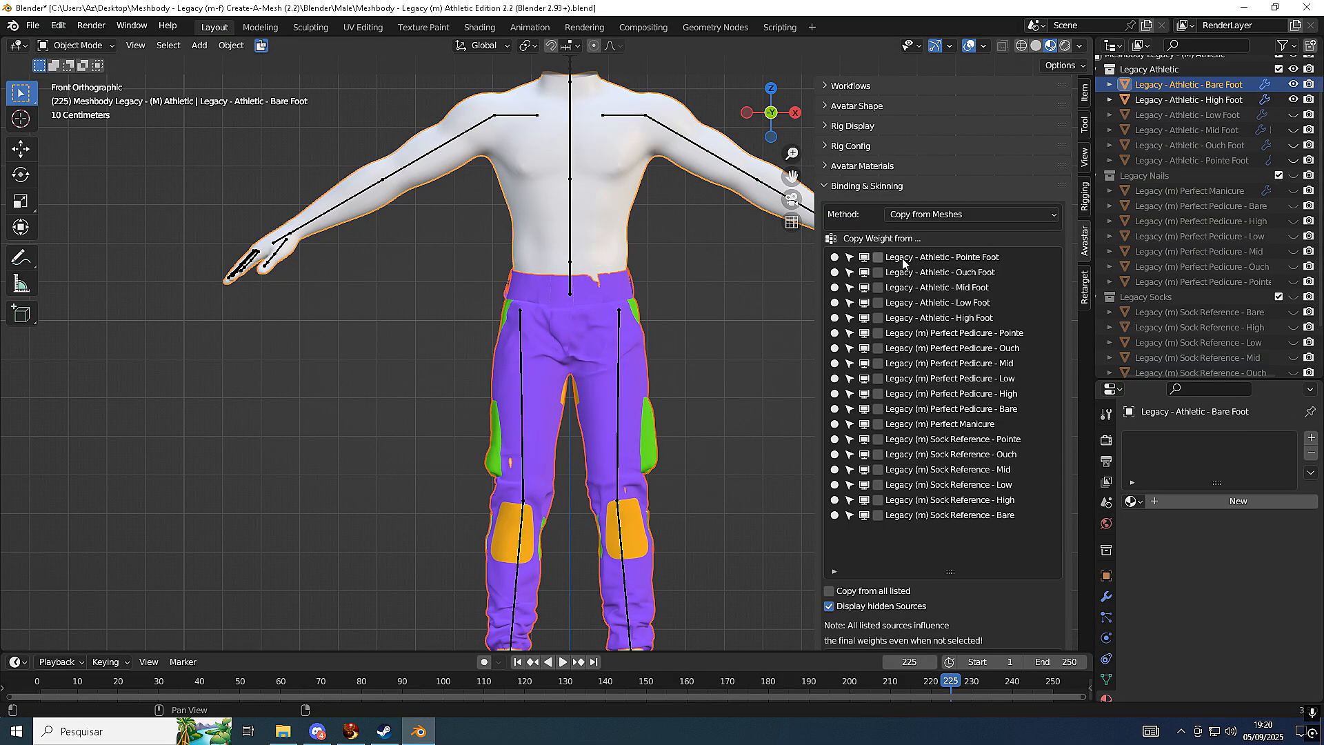
Select the High Foot body and the Bare Foot body in turn with the trousers, comparing the weight sources listed
left_click(1235, 100)
left_click(638, 319)
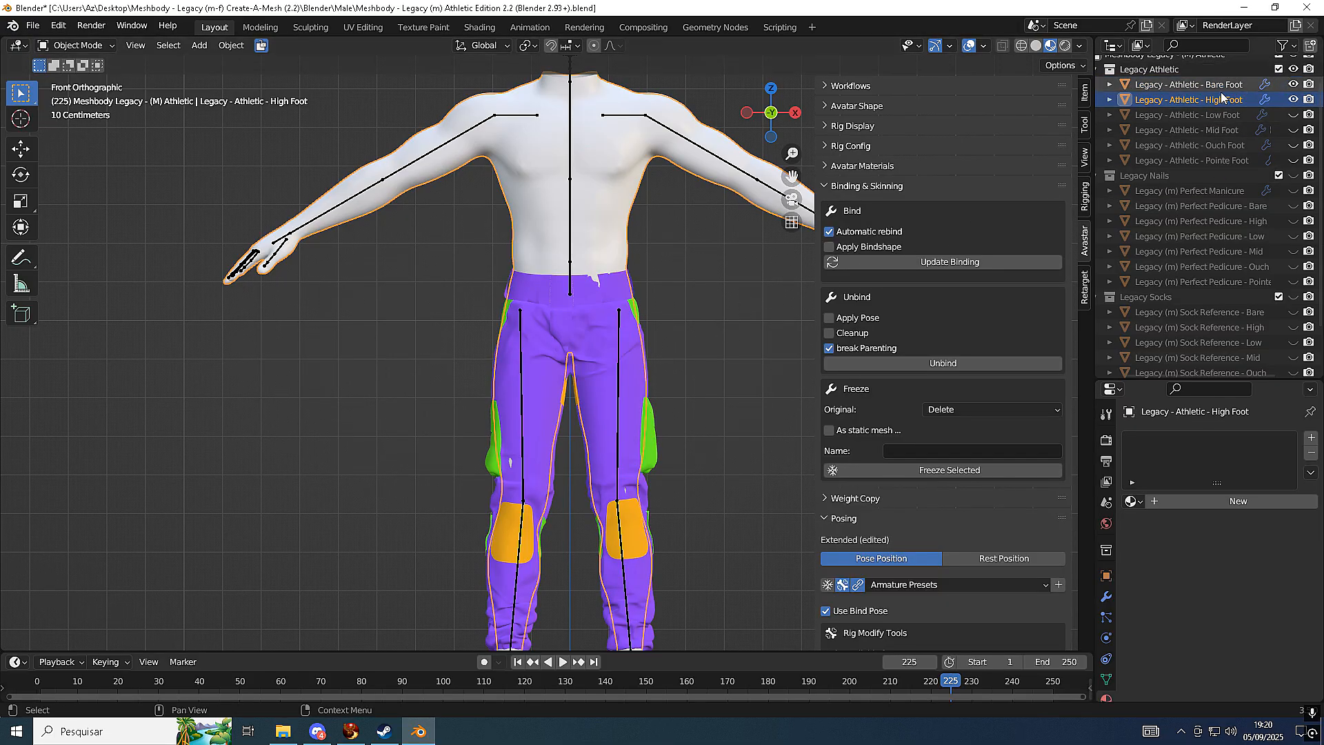
left_click(639, 225)
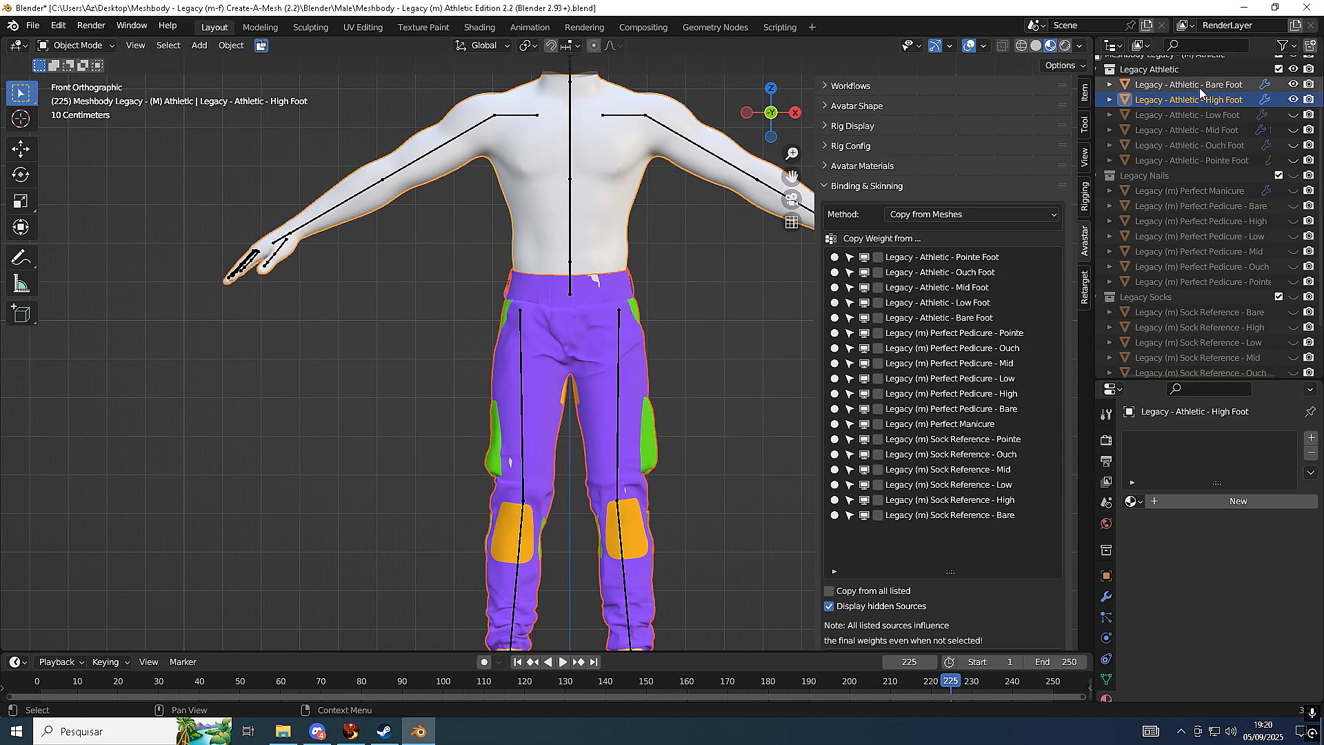
left_click(636, 287)
left_click(635, 246)
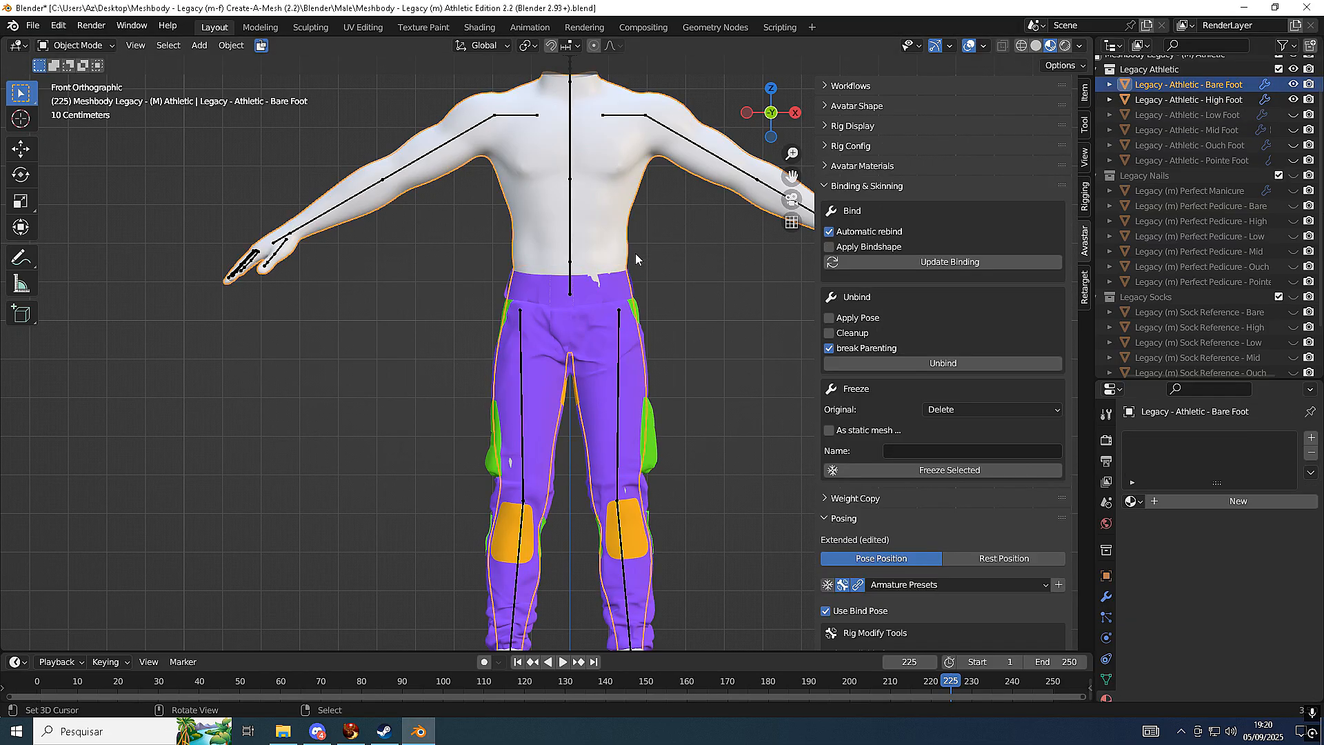
left_click(631, 298, "shift")
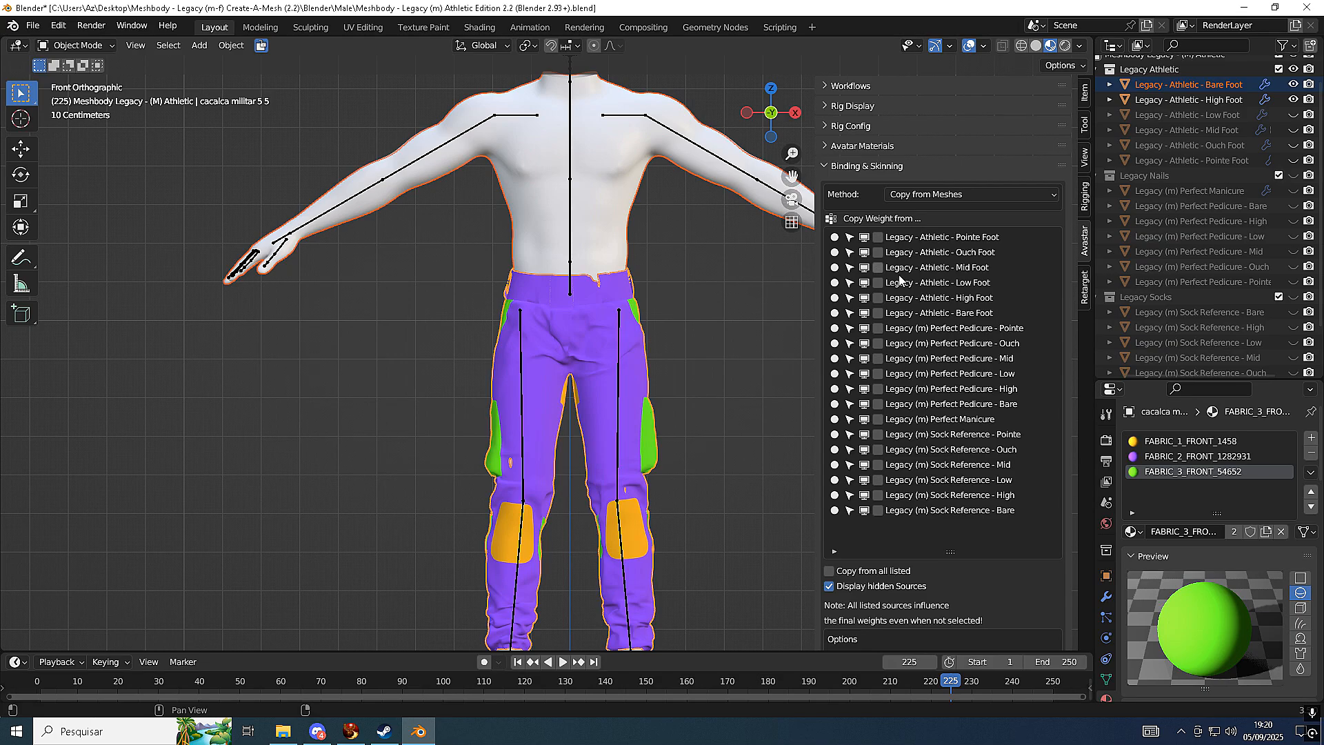
Alternate the active selection between the trousers, the overlapping bodies and the rig to examine which selection offers the weight copy sources
right_click(656, 292)
right_click(600, 306)
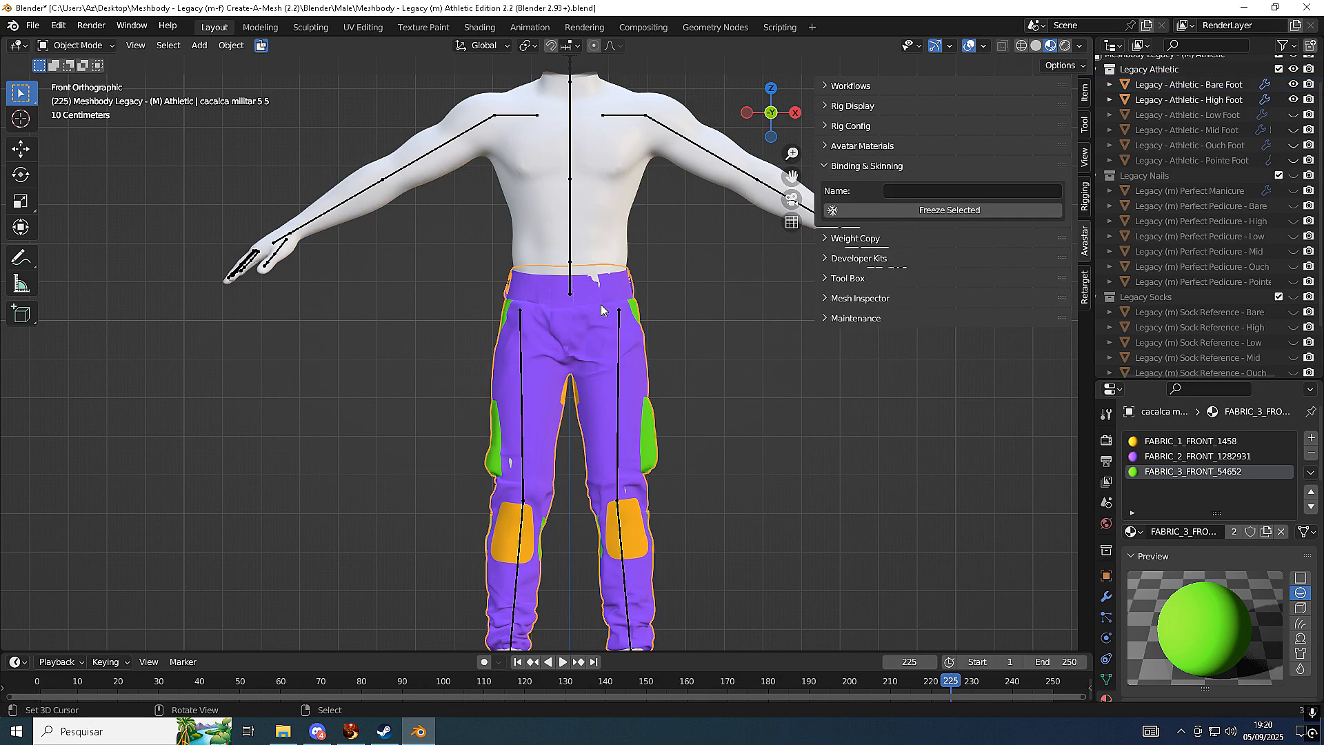
right_click(614, 229, "shift")
right_click(615, 229)
right_click(611, 302, "shift")
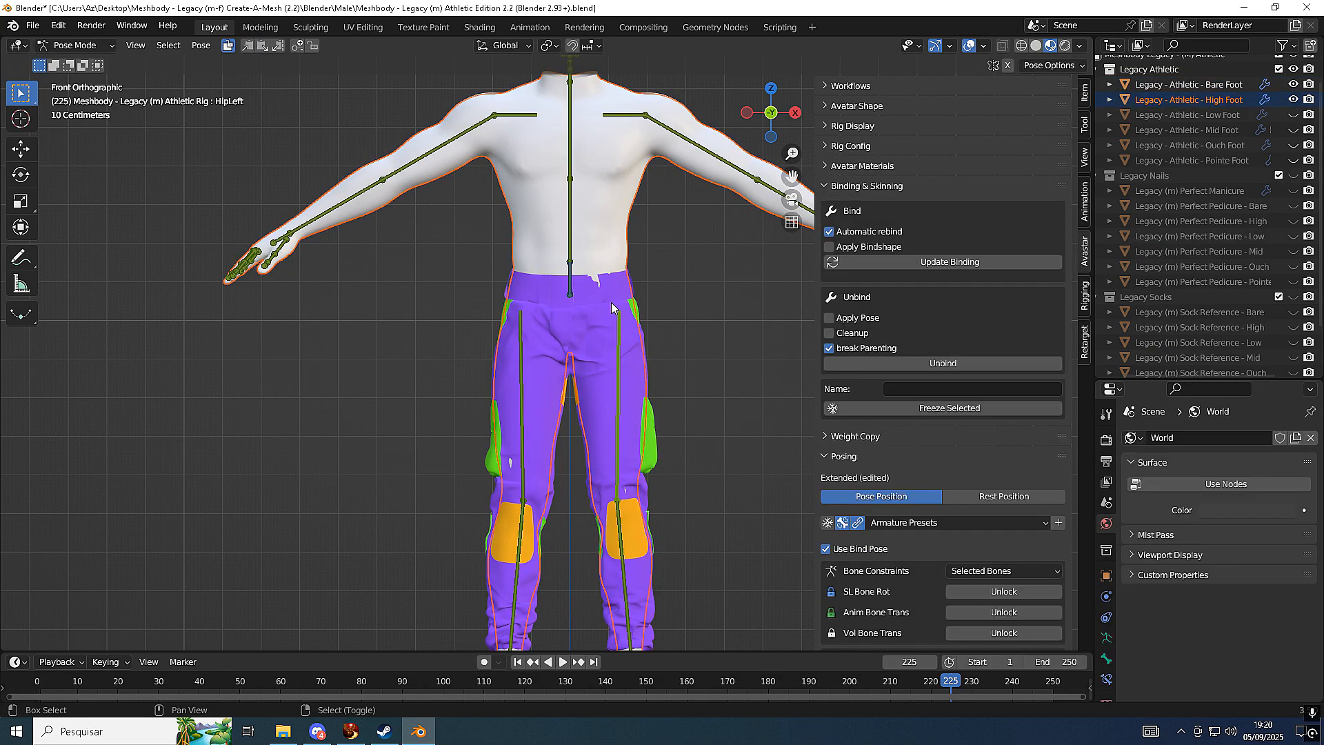
right_click(635, 210)
right_click(632, 282, "shift")
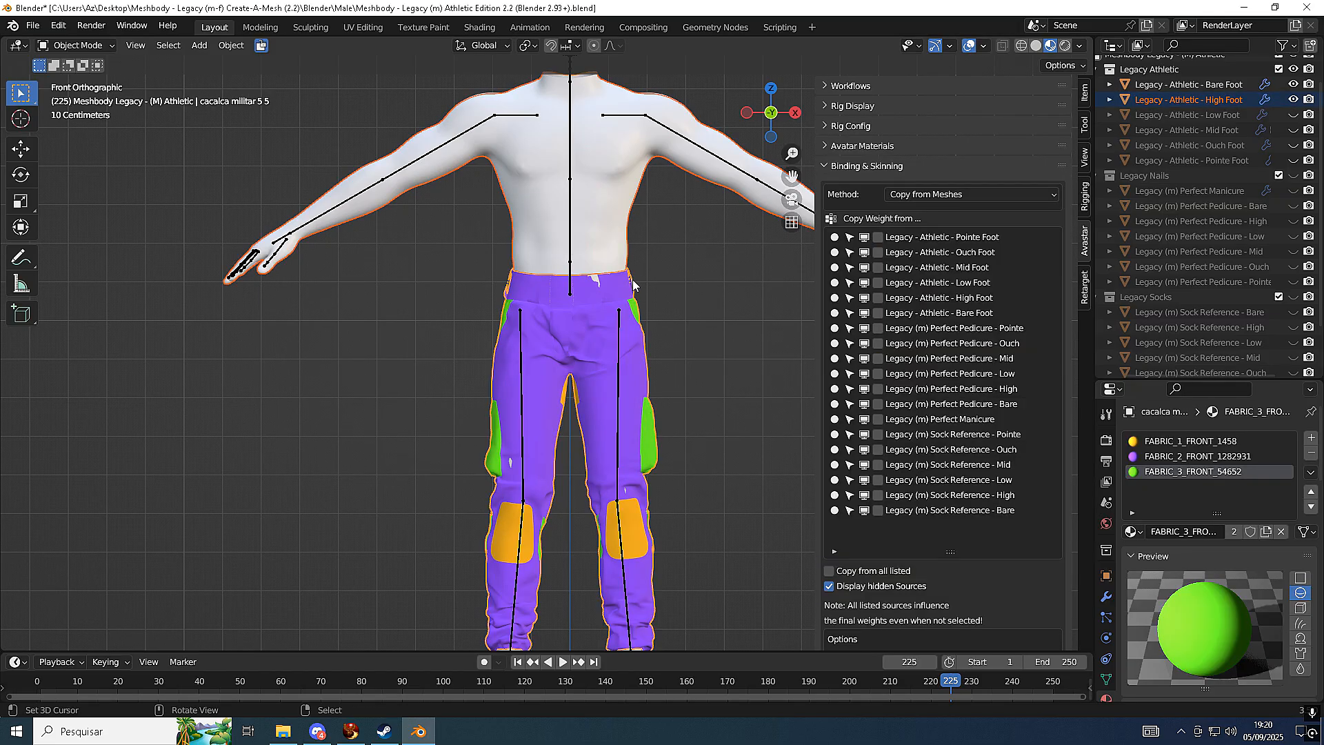
right_click(633, 280)
right_click(624, 213, "shift")
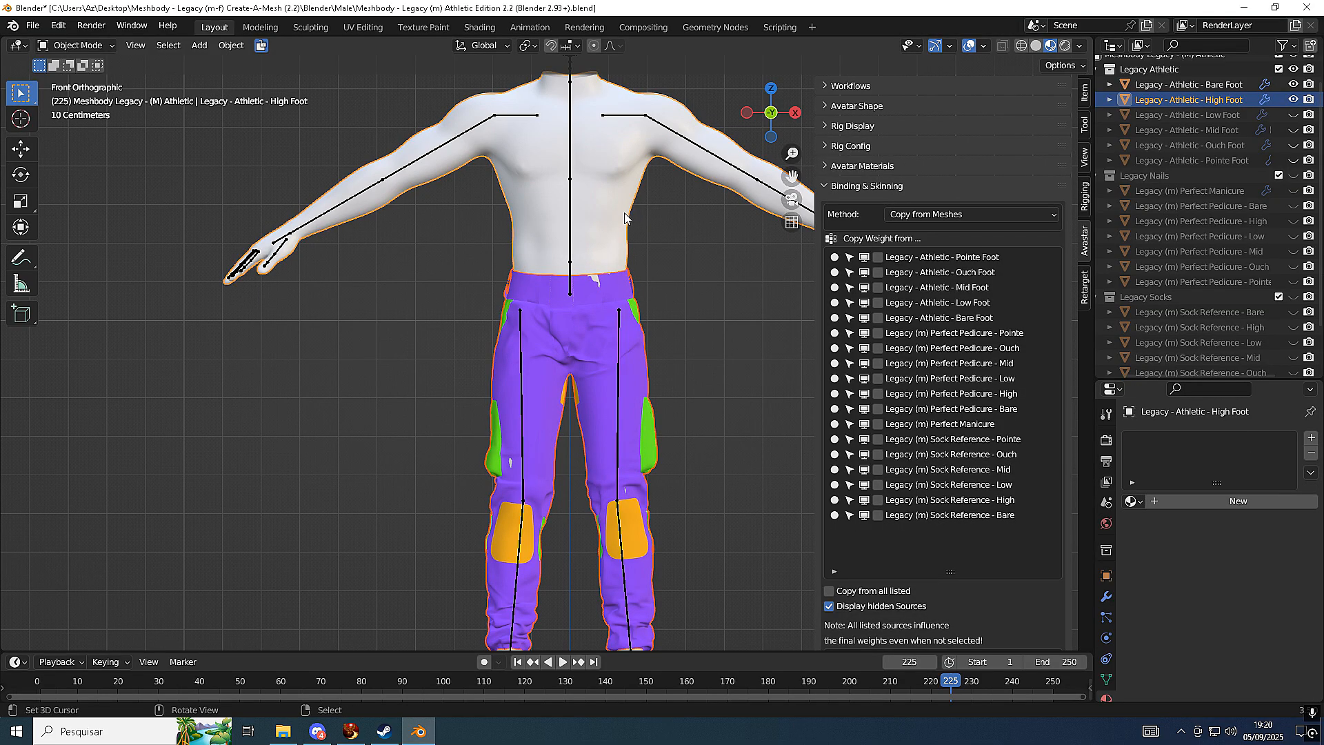
right_click(618, 291, "shift")
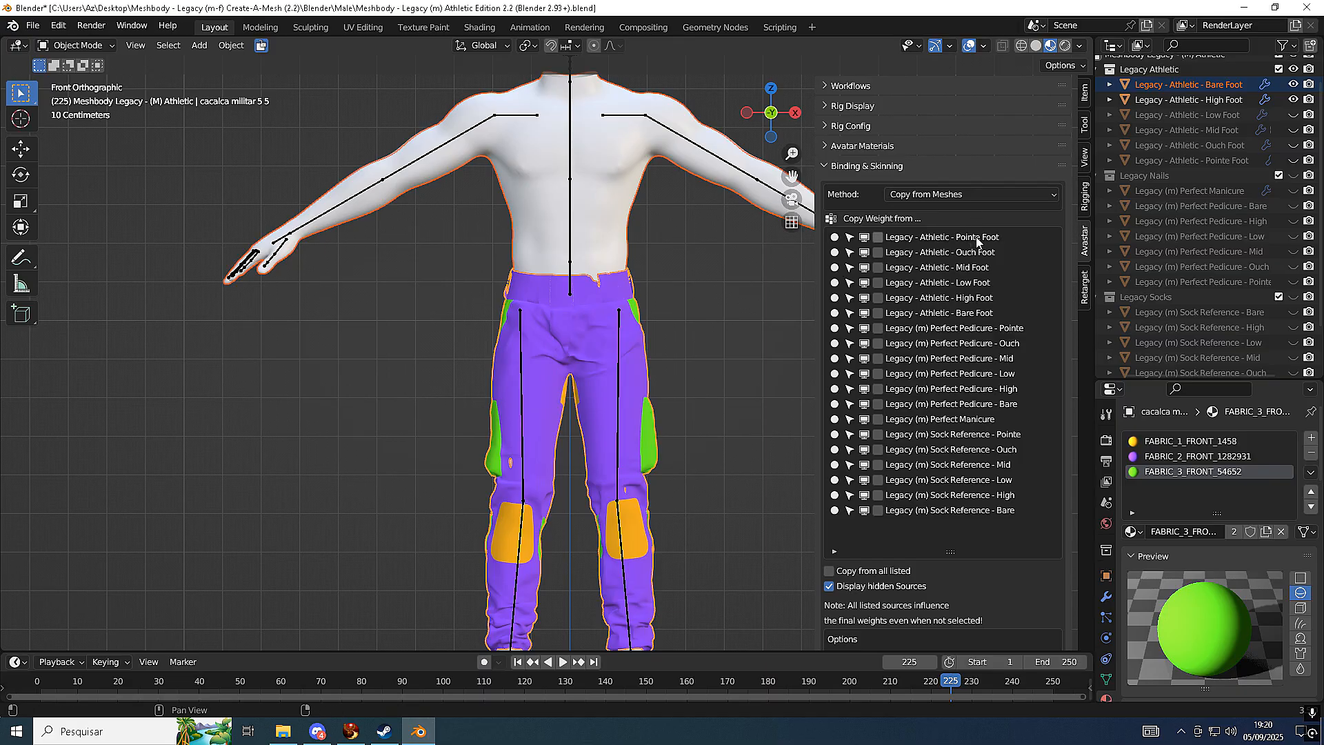
Check the binding method, inspect the High Foot body alone, and reselect the Bare Foot body with the trousers
left_click(986, 193)
left_click(959, 262)
left_click(1189, 100)
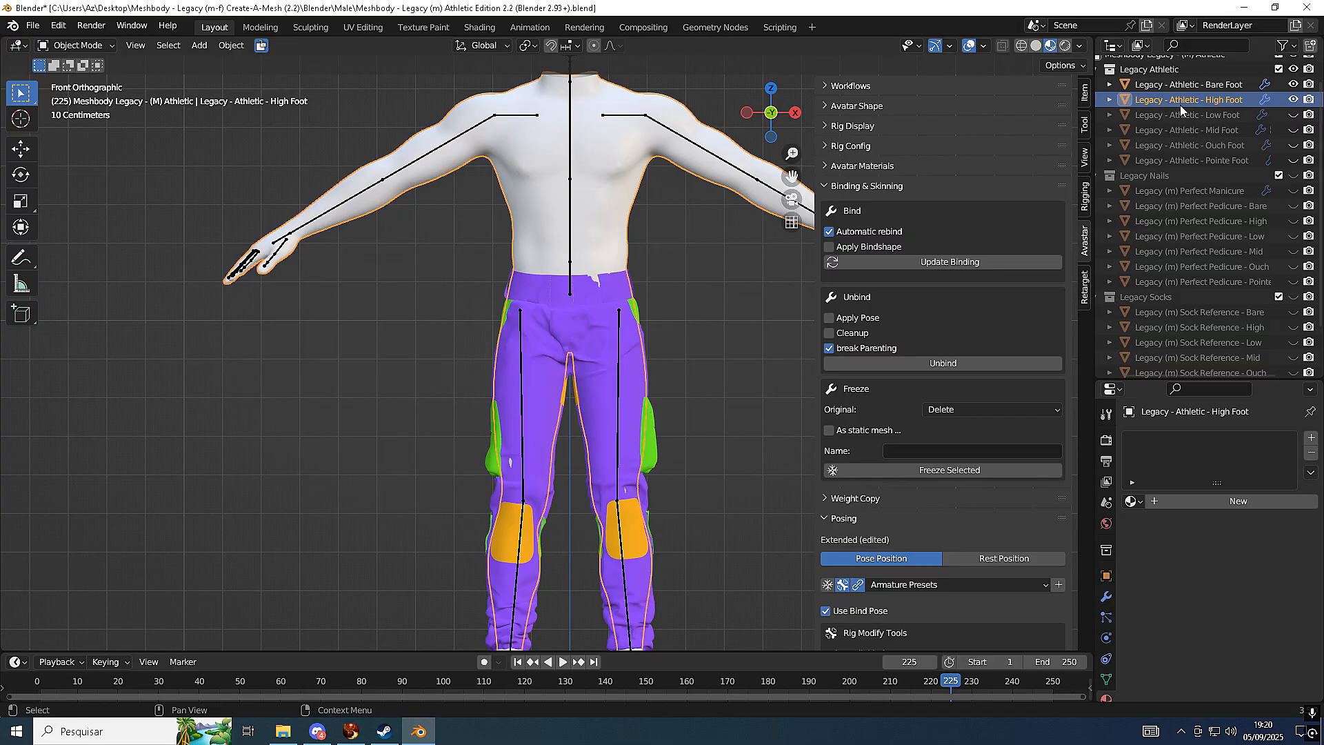
left_click(673, 284)
left_click(621, 236)
left_click(626, 312, "shift")
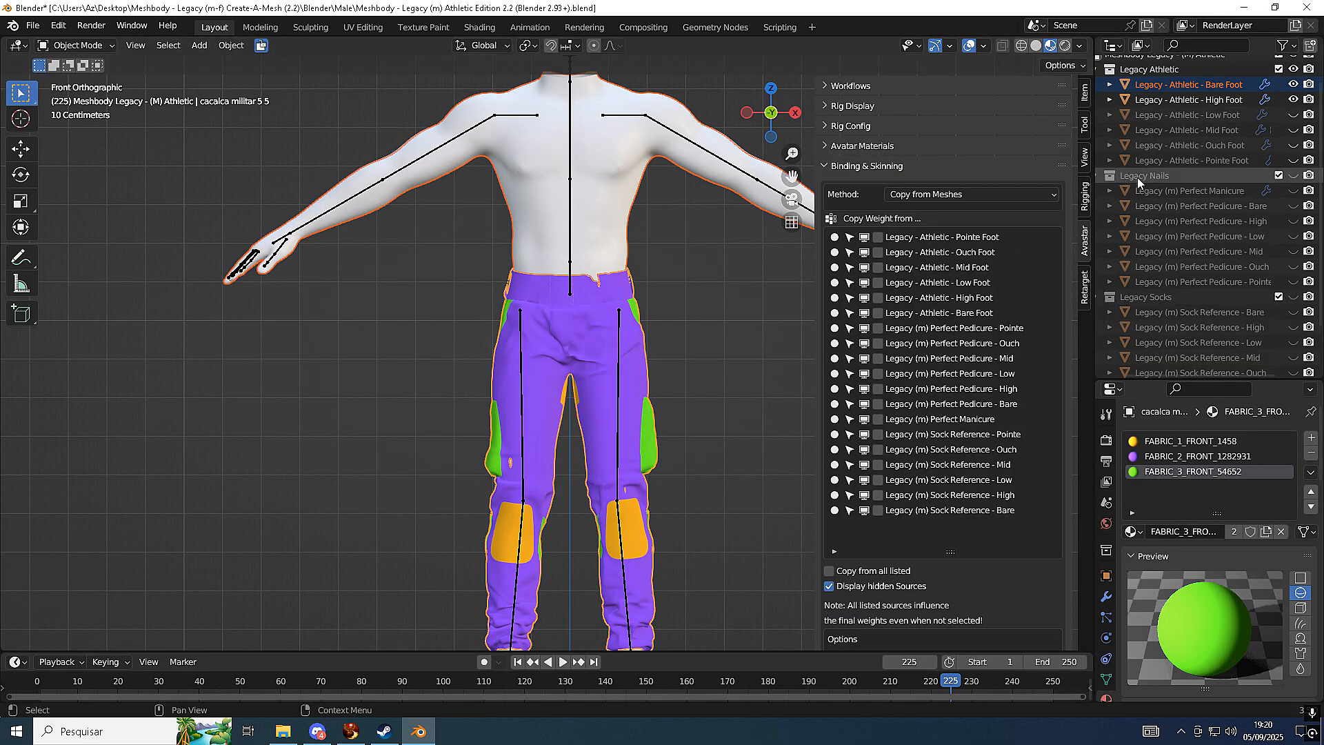
Hide the Bare Foot body and select the trousers together with the High Foot body
left_click(1181, 100)
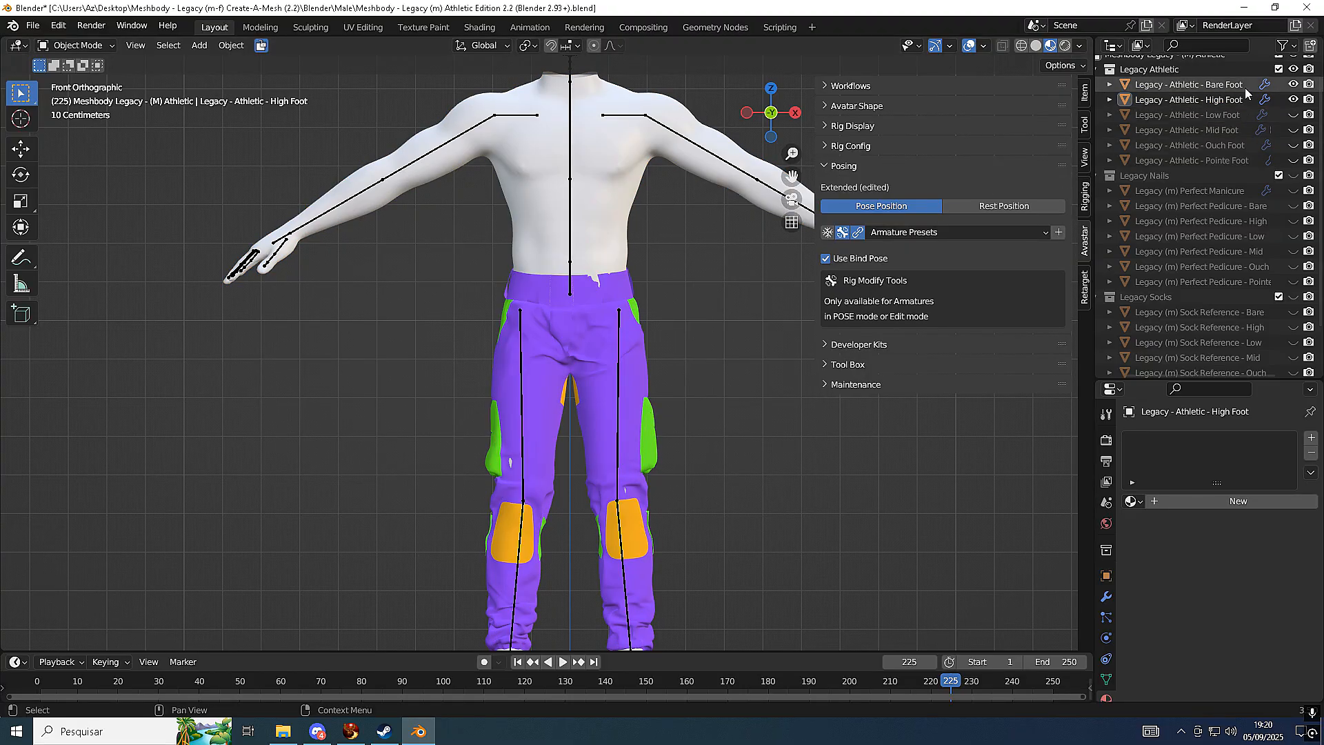
left_click(1293, 84)
left_click(1293, 100)
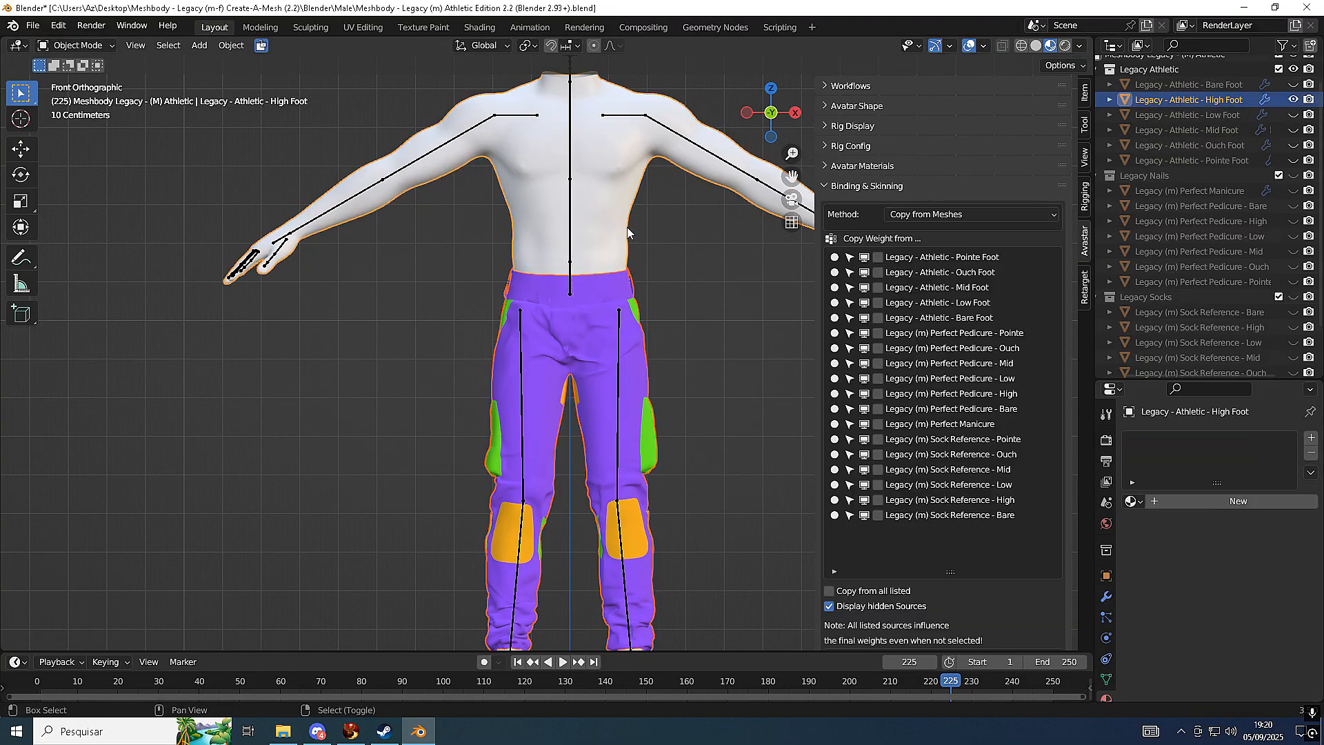
Mark Legacy - Athletic - Bare Foot as the weight source and bind the trousers to the armature
left_click(879, 318)
scroll(935, 574, "down", 3)
scroll(949, 507, "down", 9)
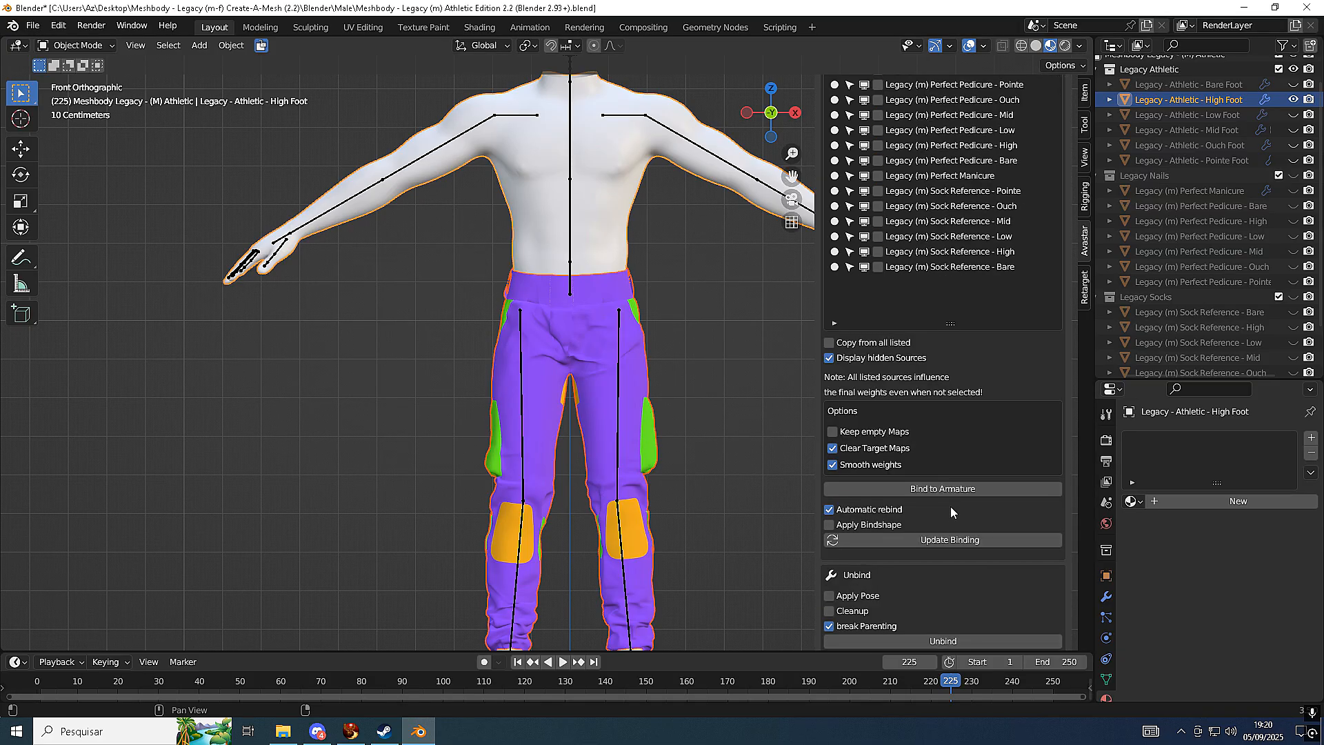
left_click(952, 407)
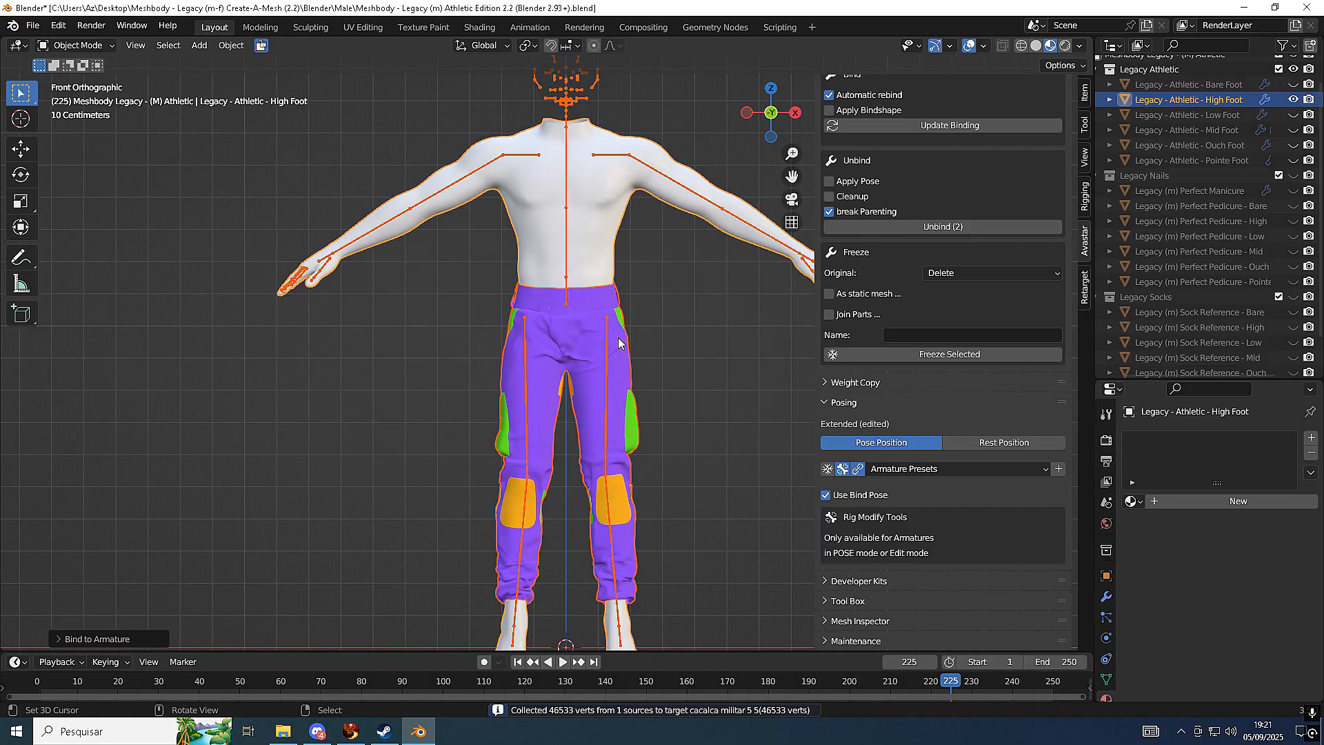
Inspect the bound trousers, collapse the Binding & Skinning settings, and select the rig's HipLeft bone in Pose Mode
scroll(617, 337, "up", 1)
scroll(939, 262, "up", 3)
scroll(916, 255, "down", 3)
scroll(972, 331, "up", 5)
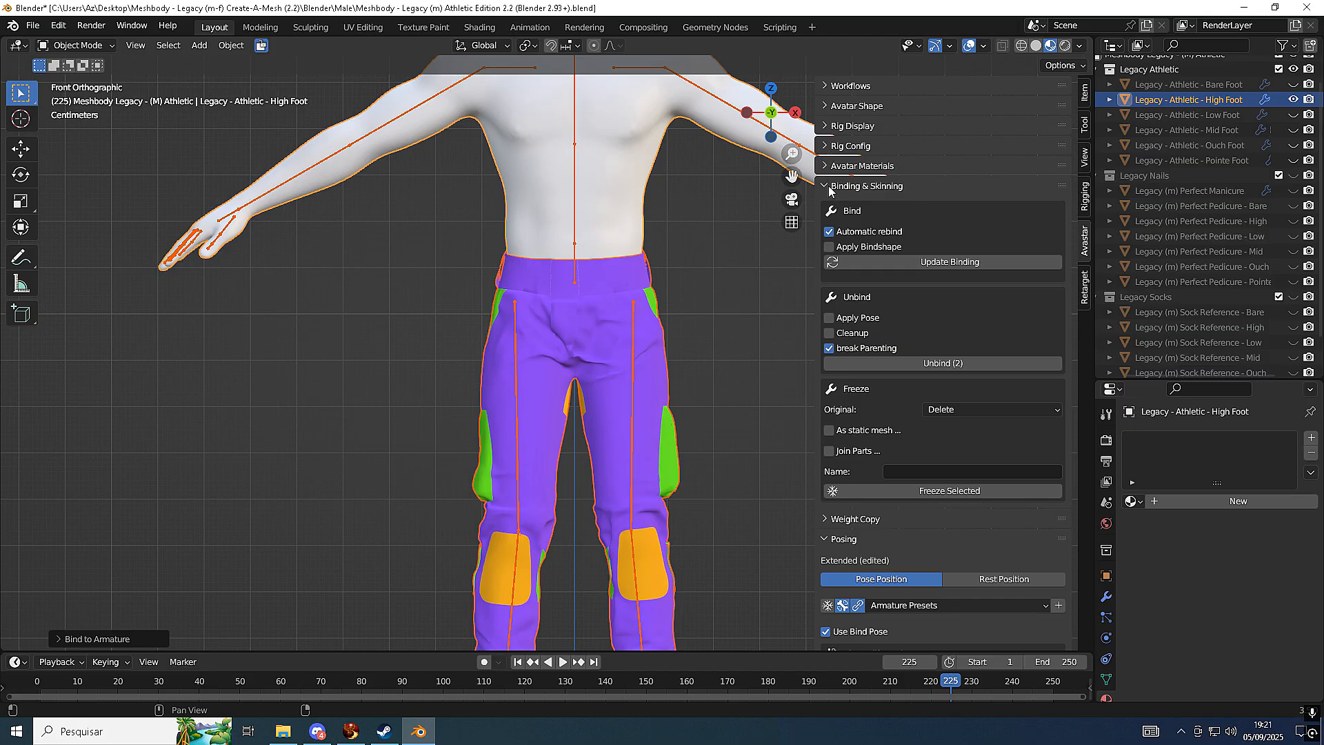
left_click(829, 188)
right_click(635, 319)
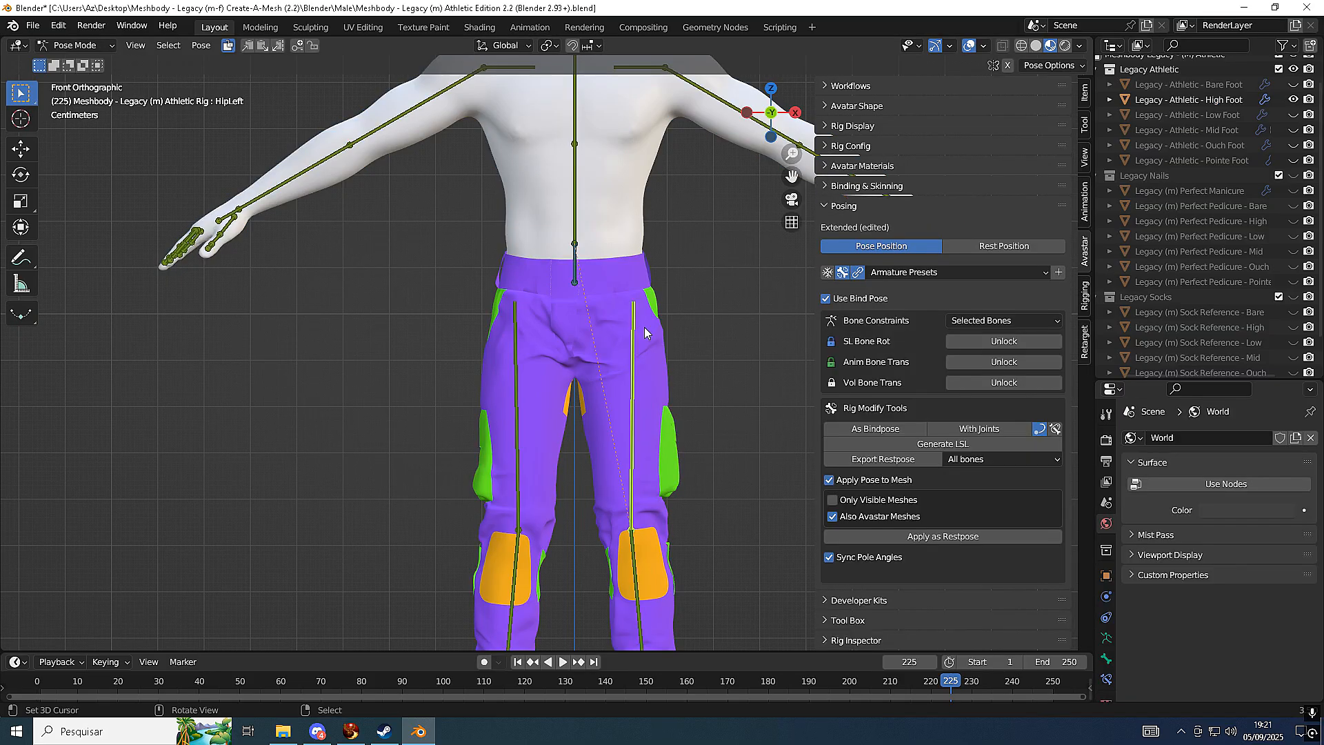
scroll(647, 326, "down", 3)
scroll(1187, 161, "down", 1)
scroll(1199, 168, "up", 2)
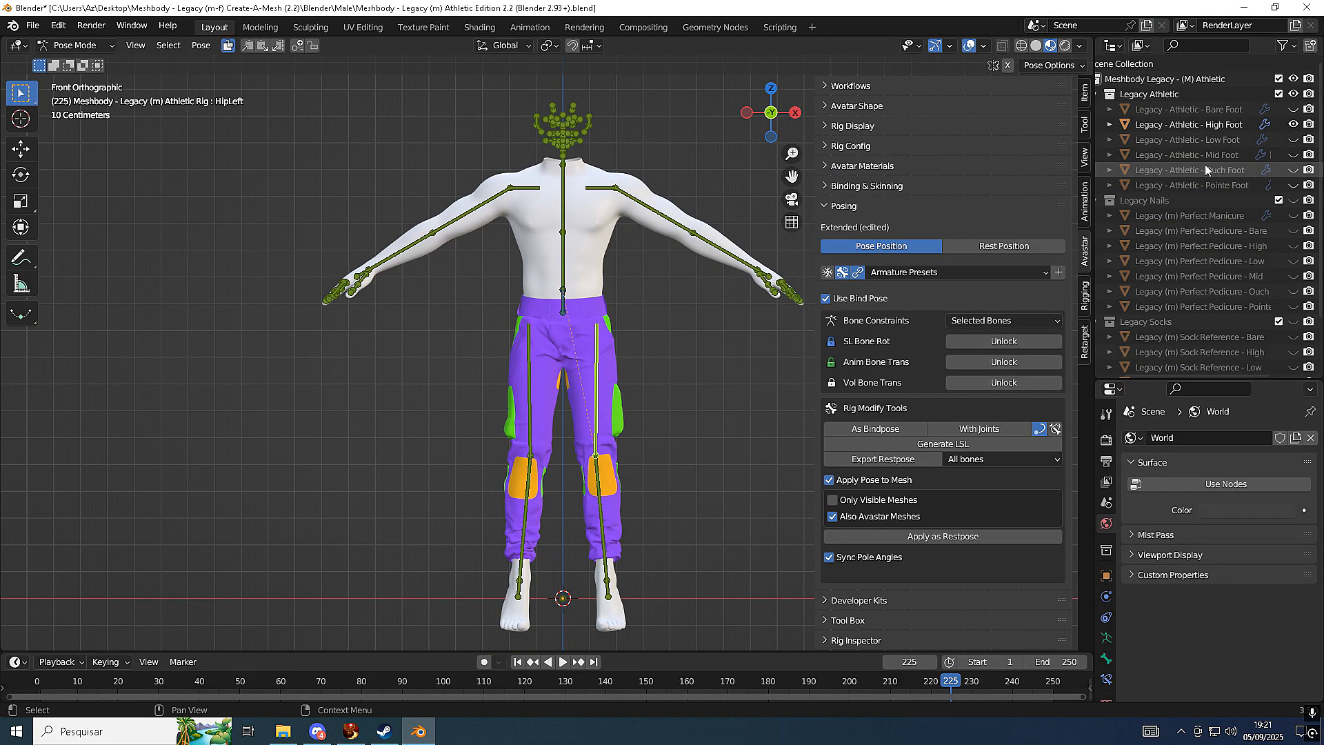
Select the High Foot body and make all the Legacy body, nail and sock meshes visible
left_click(1124, 128)
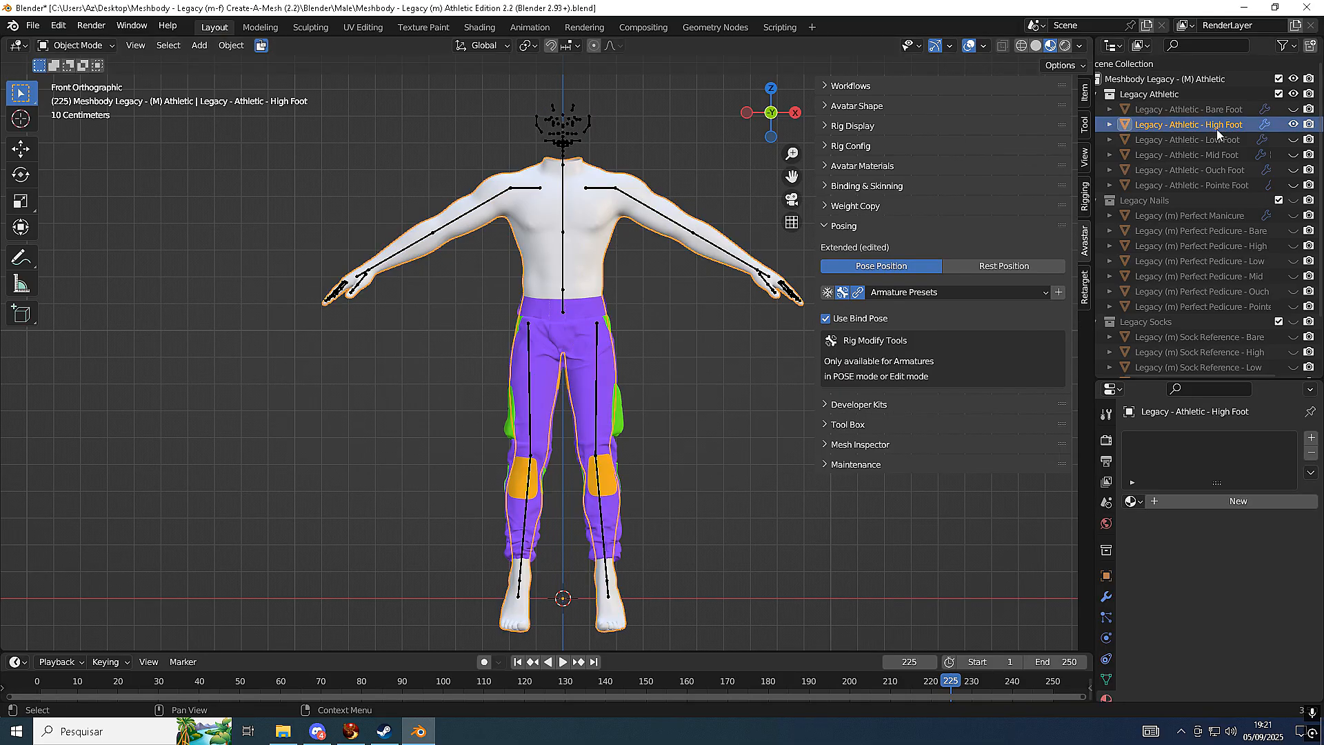
left_click_drag(1293, 109, 1305, 381)
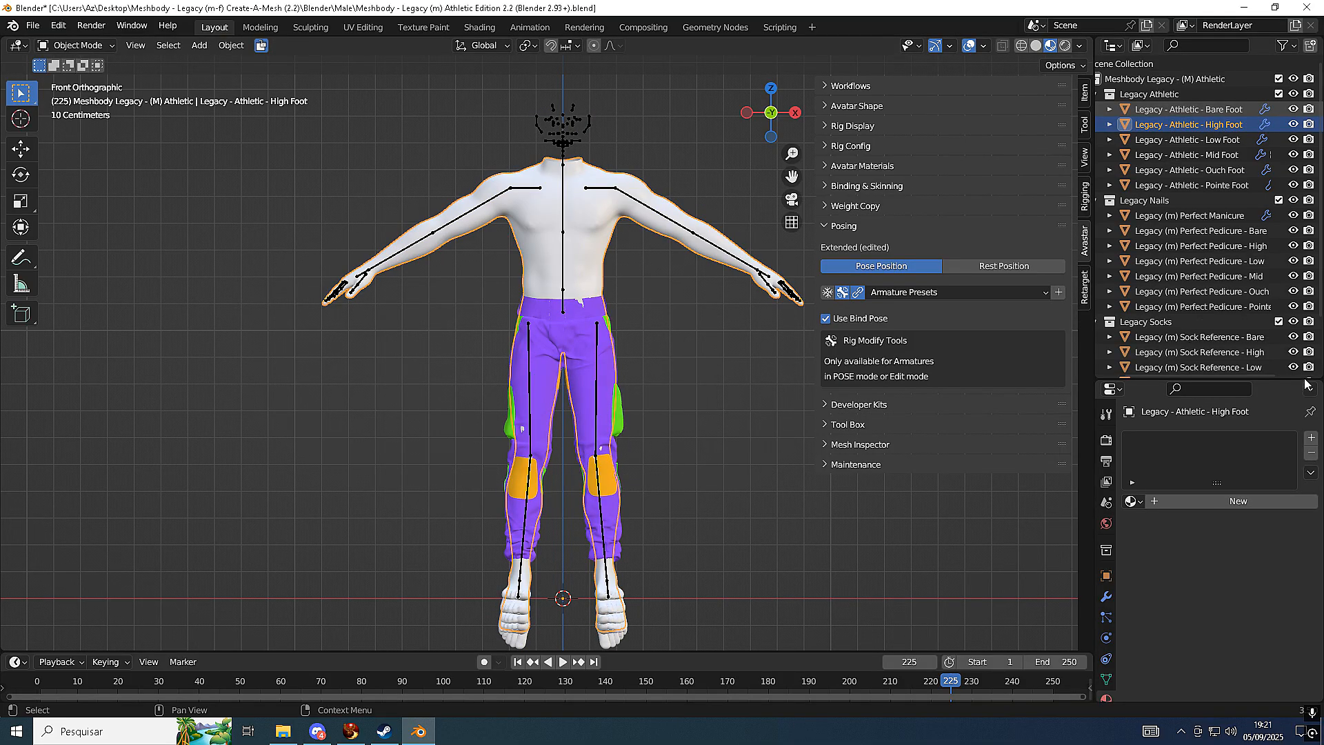
scroll(1238, 320, "down", 3)
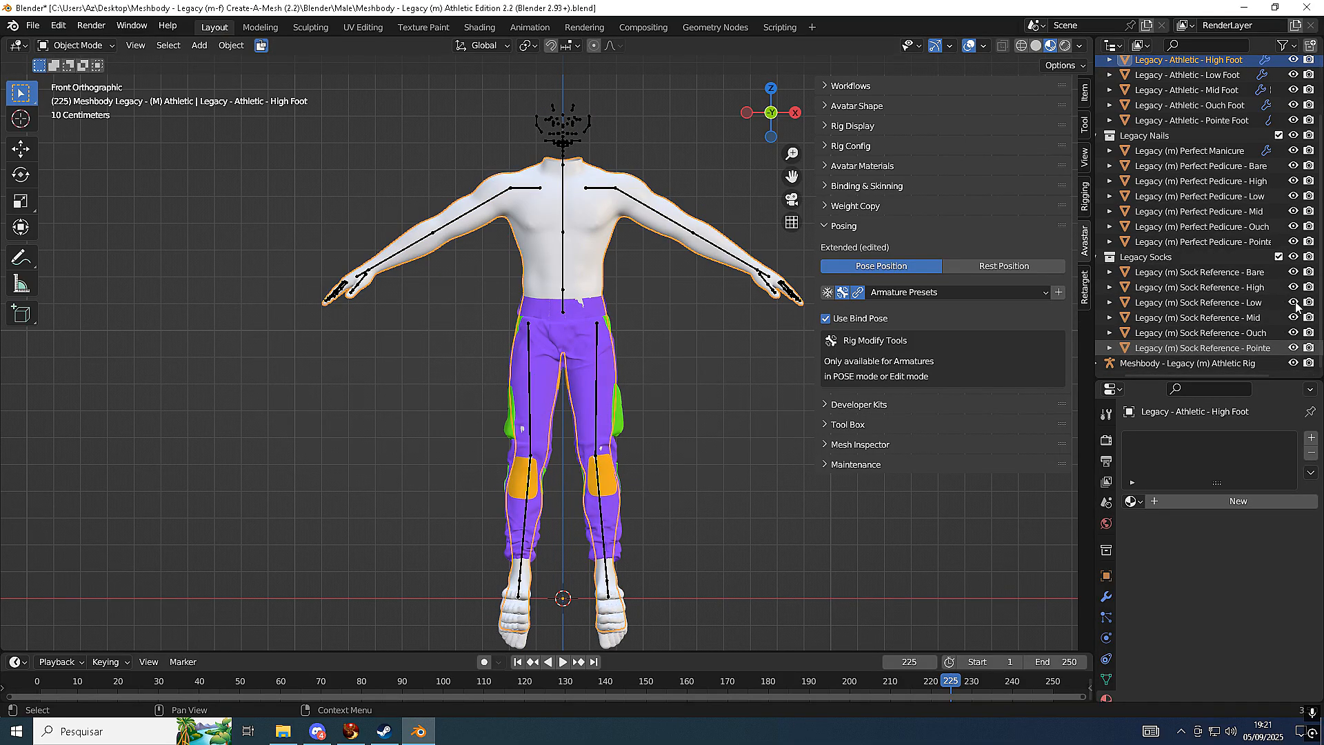
scroll(1294, 255, "up", 3)
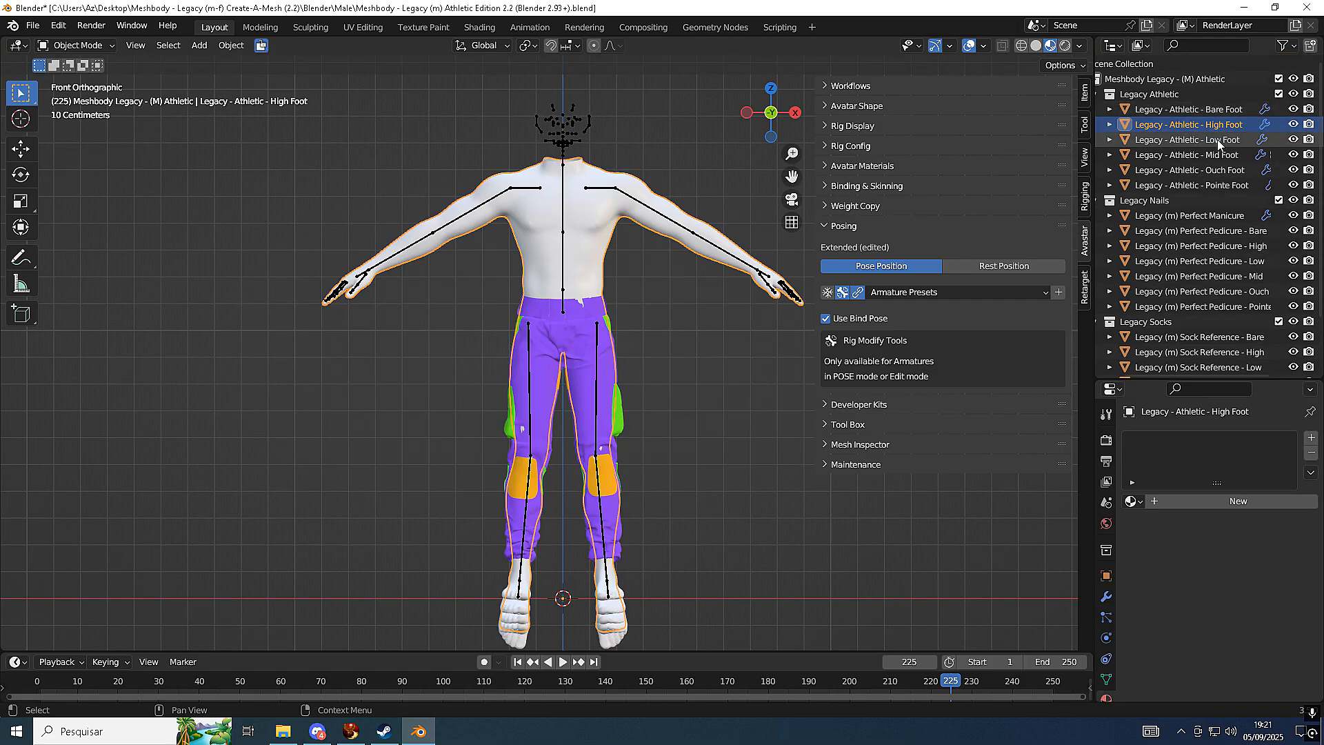
Expand the Binding & Skinning settings and select the Bare Foot body with the trousers to review their options
left_click(825, 188)
left_click(597, 271)
left_click(591, 306)
left_click(600, 282, "shift")
scroll(920, 245, "down", 2)
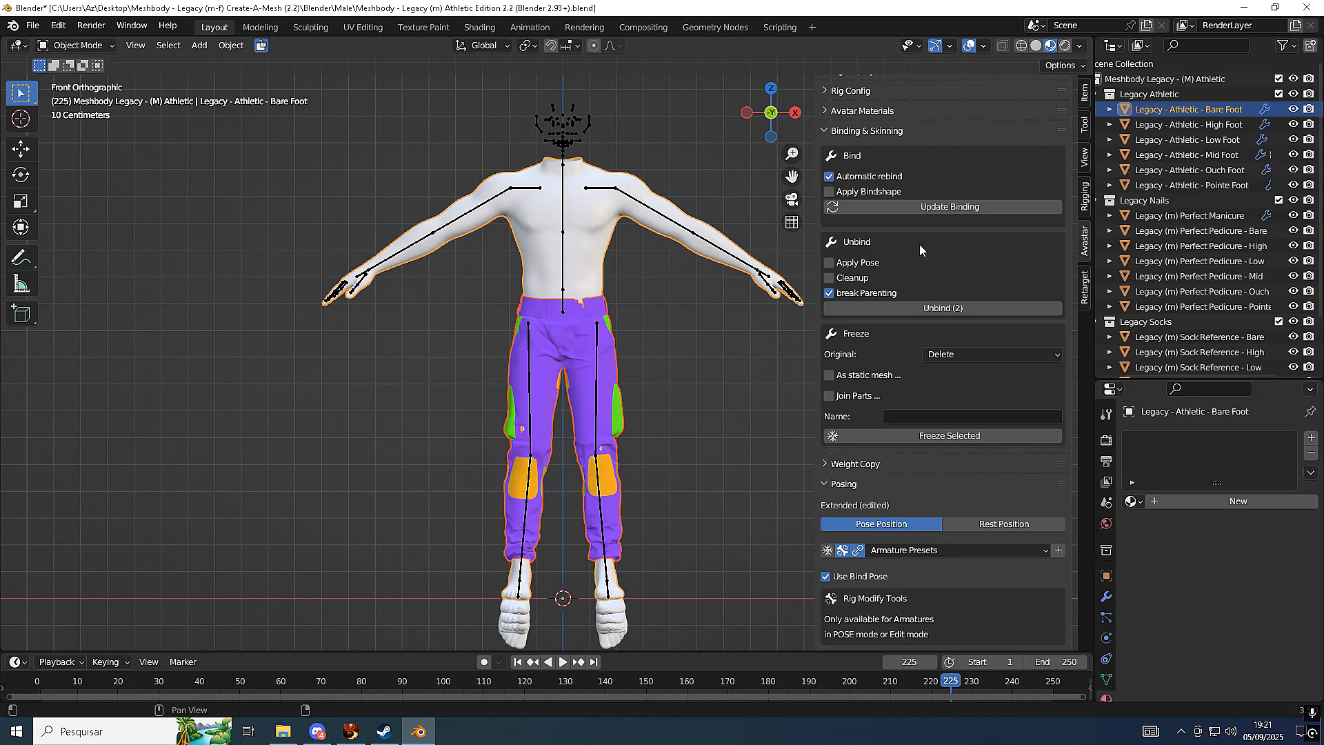
left_click(600, 282)
left_click(607, 311, "shift")
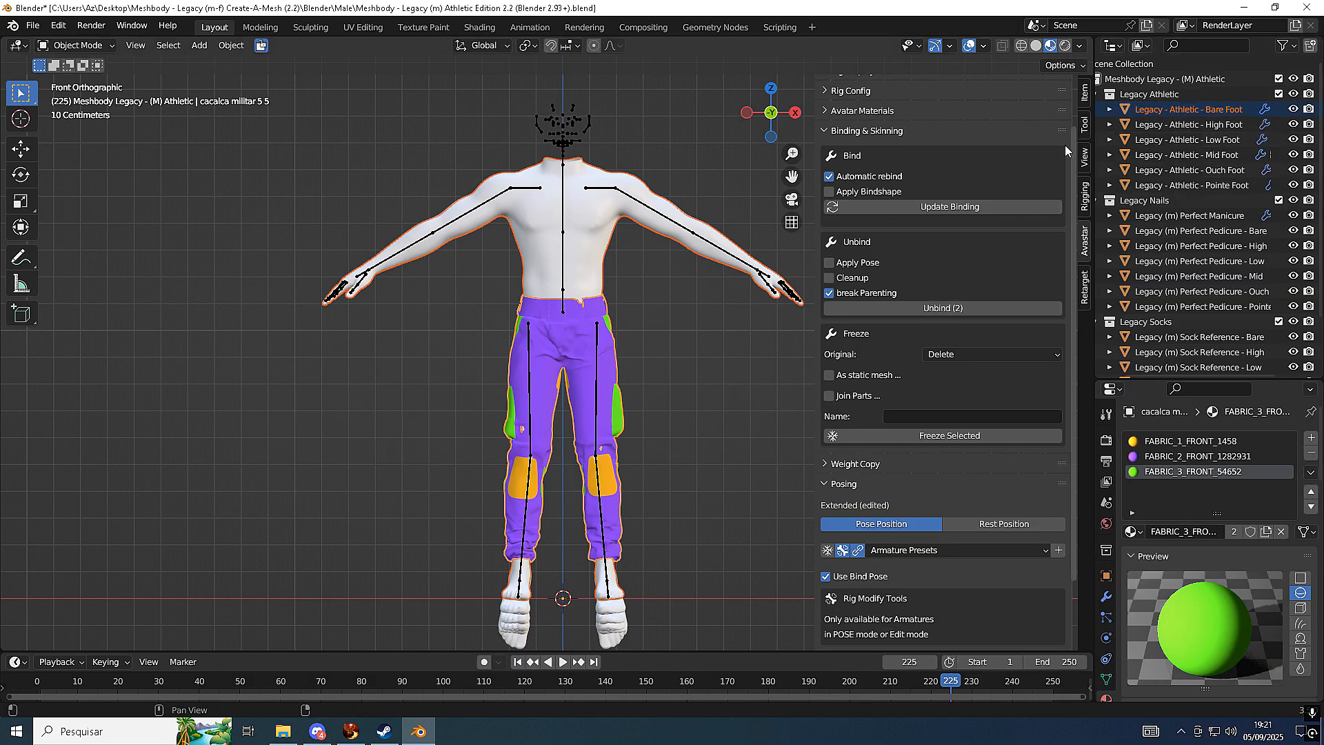
Hide all the Legacy body, nail and sock meshes, keeping the Athletic rig visible with the trousers
left_click_drag(1295, 112, 1295, 363)
left_click(1294, 363)
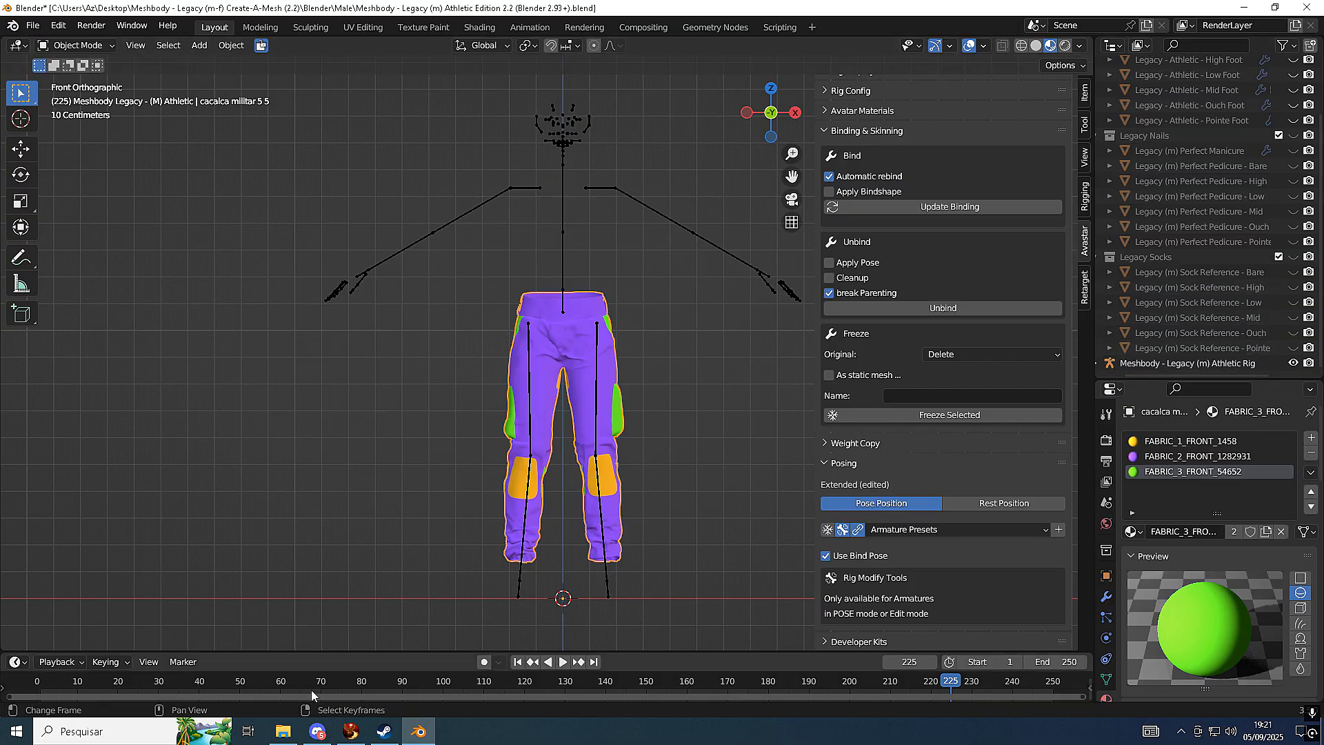
Switch to Discord and check the geral channel of the Fábrica de Mesh server
left_click(321, 734)
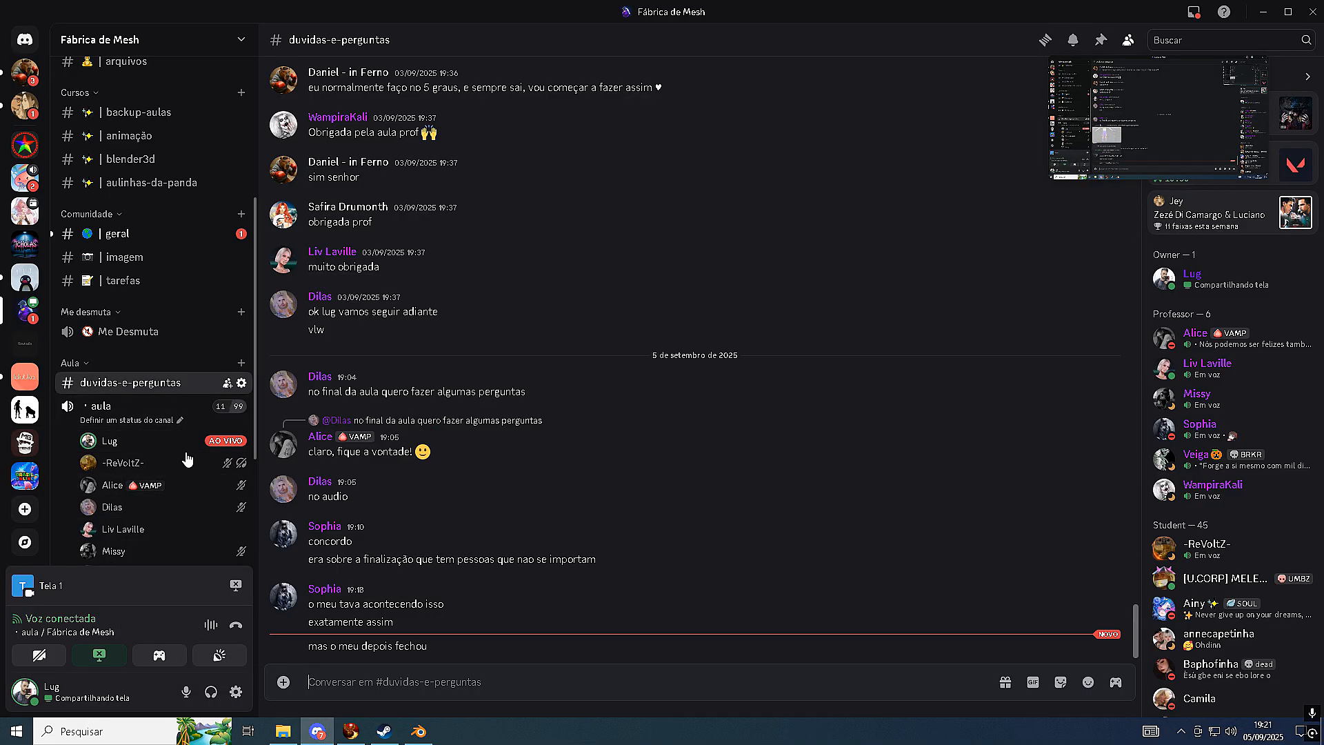
left_click(169, 235)
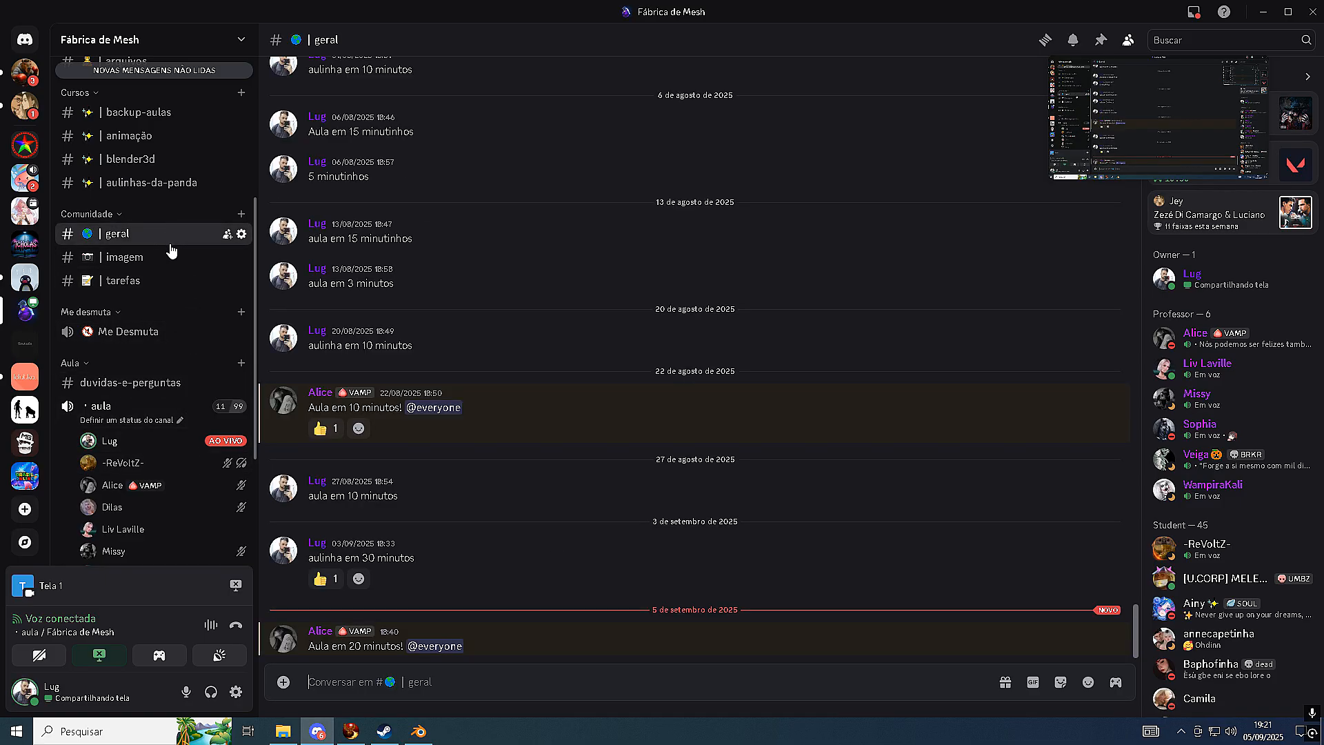
mouse_move(140, 451)
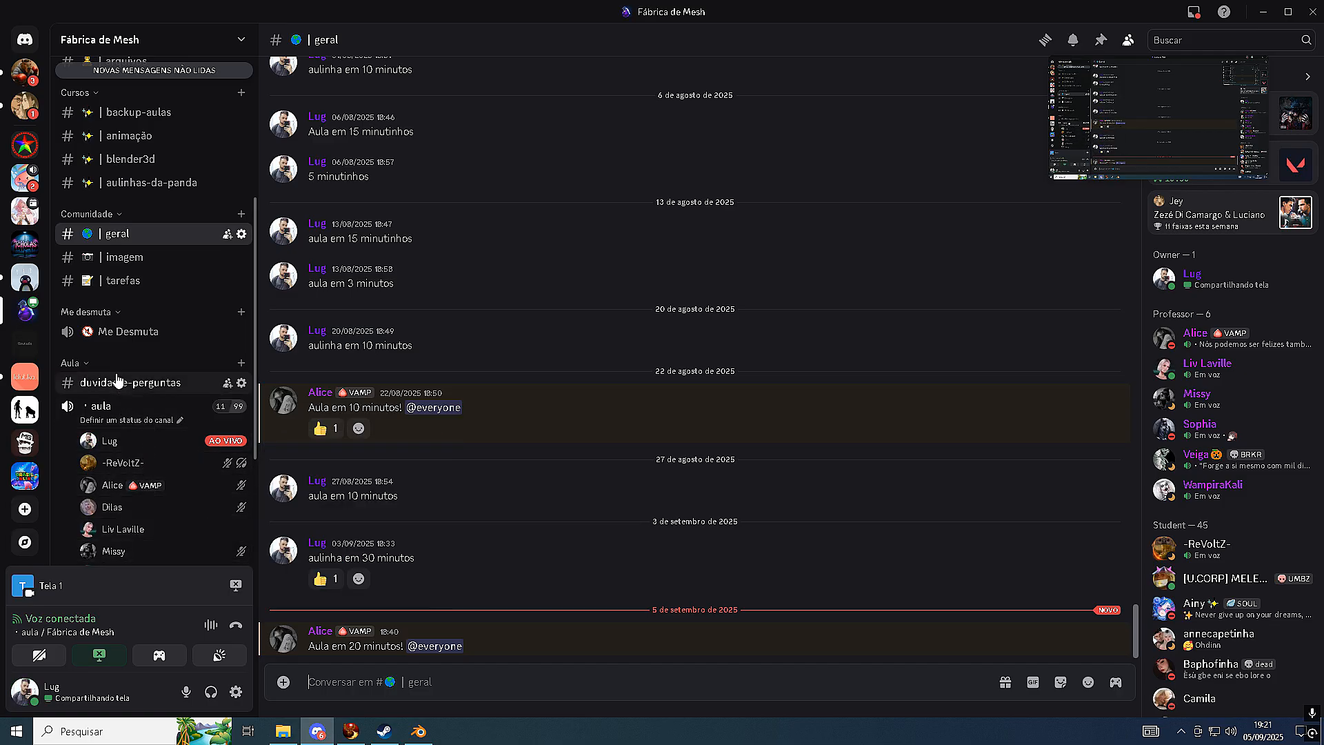
Open the latest direct message conversation and send the reply "foda-se"
left_click(38, 84)
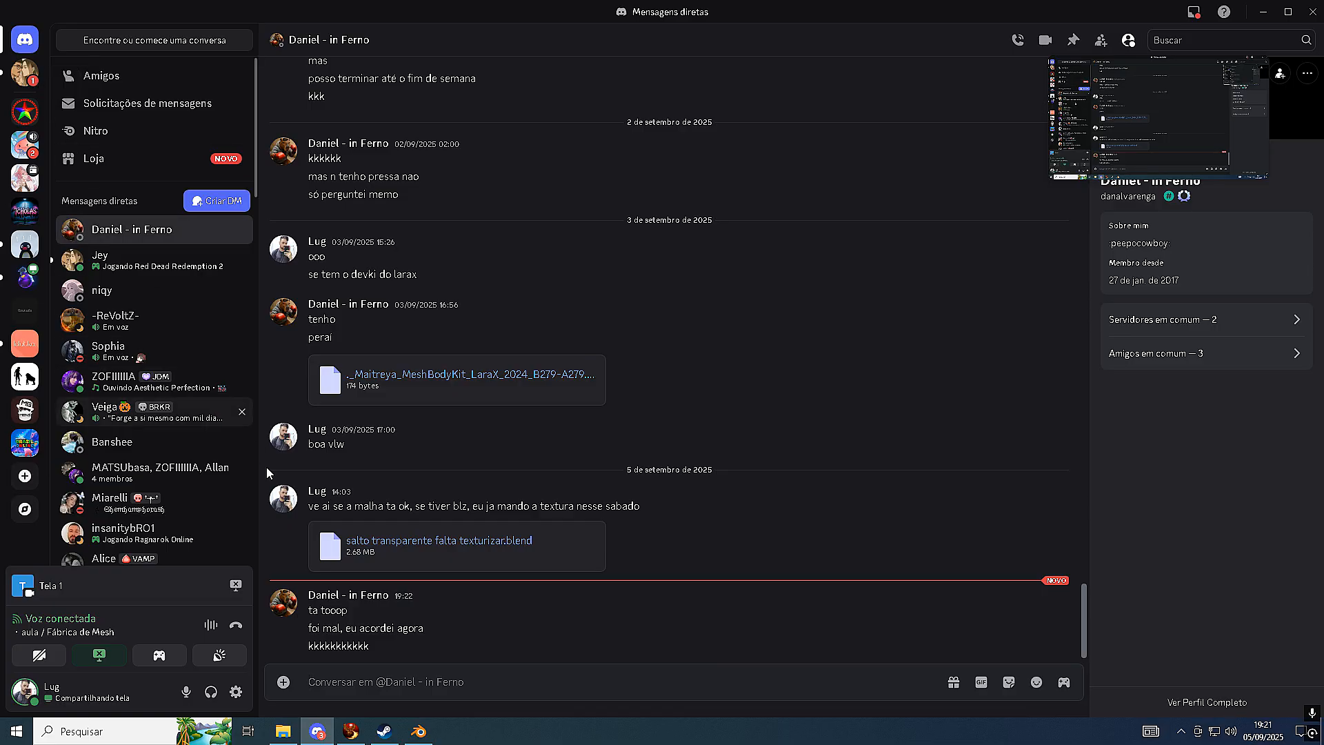
type("foda-se")
key("Return")
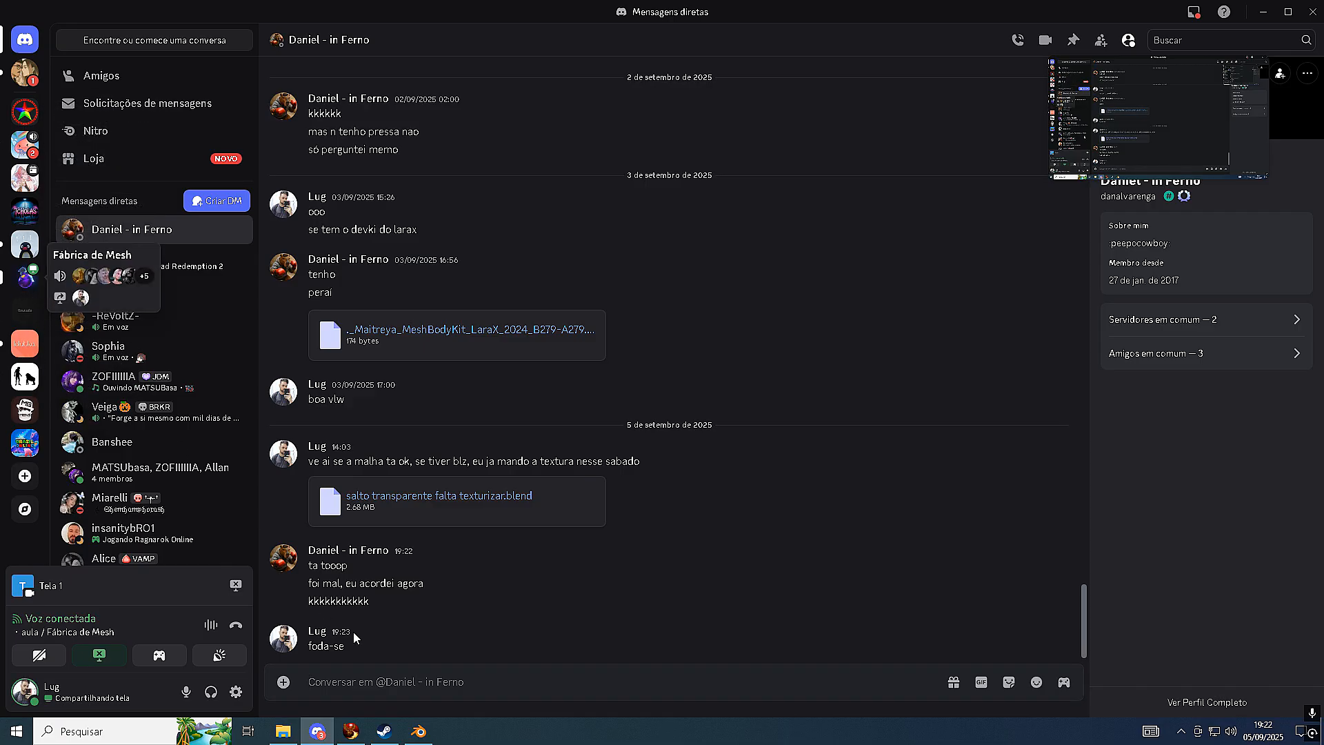
Return to the direct message conversation and send "to na aula", "to zoando" and "borta la" as separate messages
left_click(24, 284)
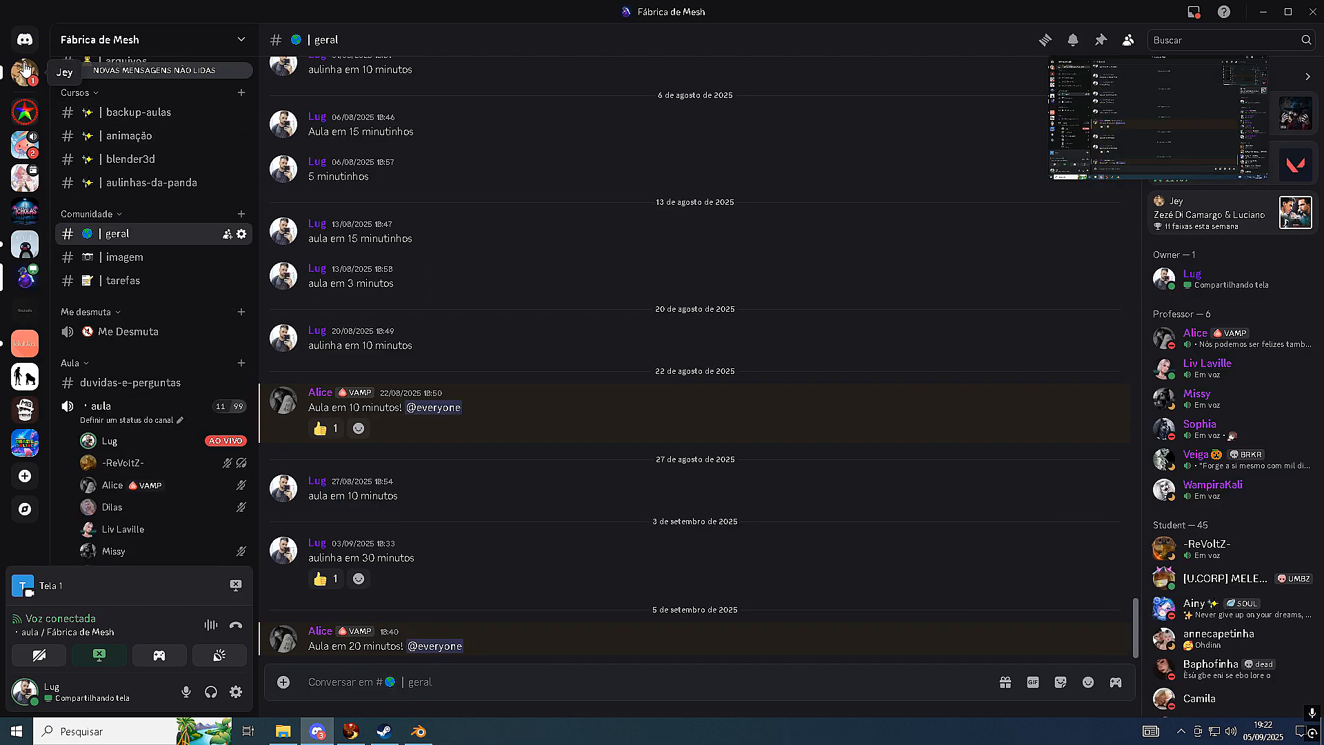
left_click(24, 39)
type("to na aula")
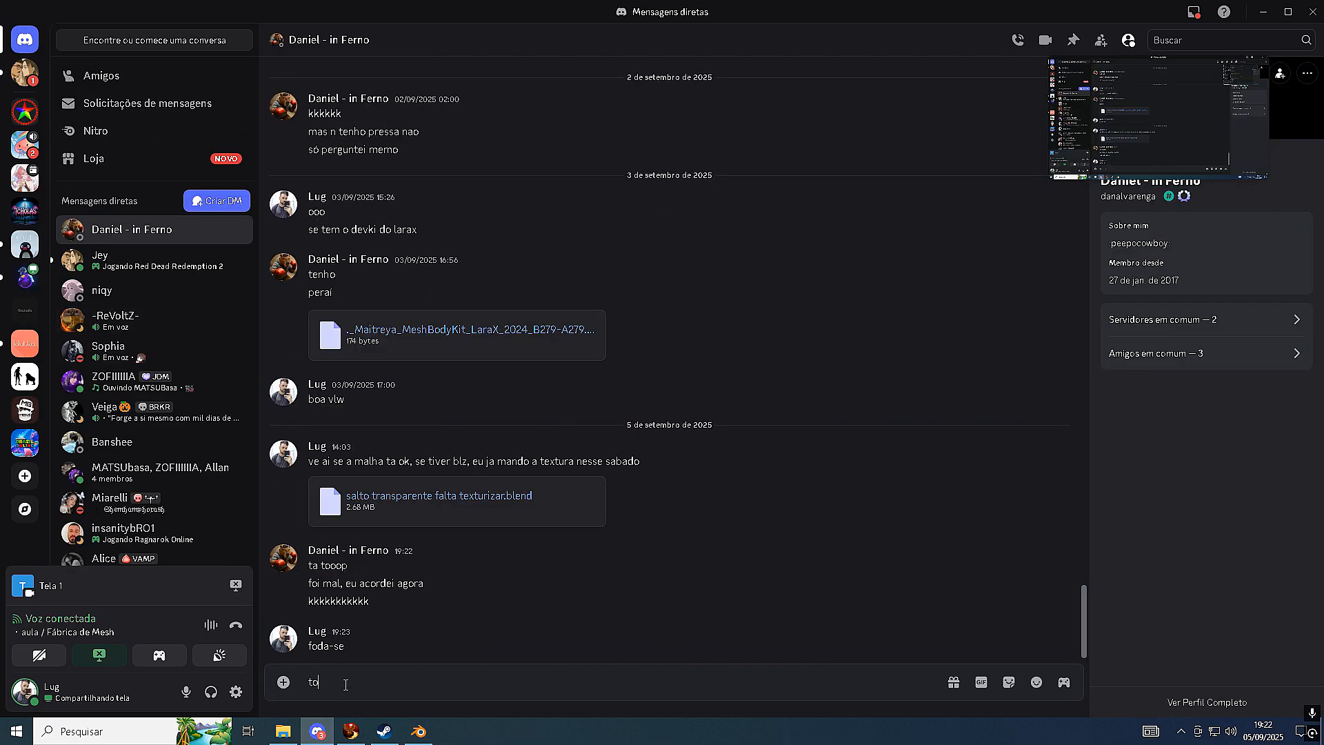
key("Return")
type("to zoando")
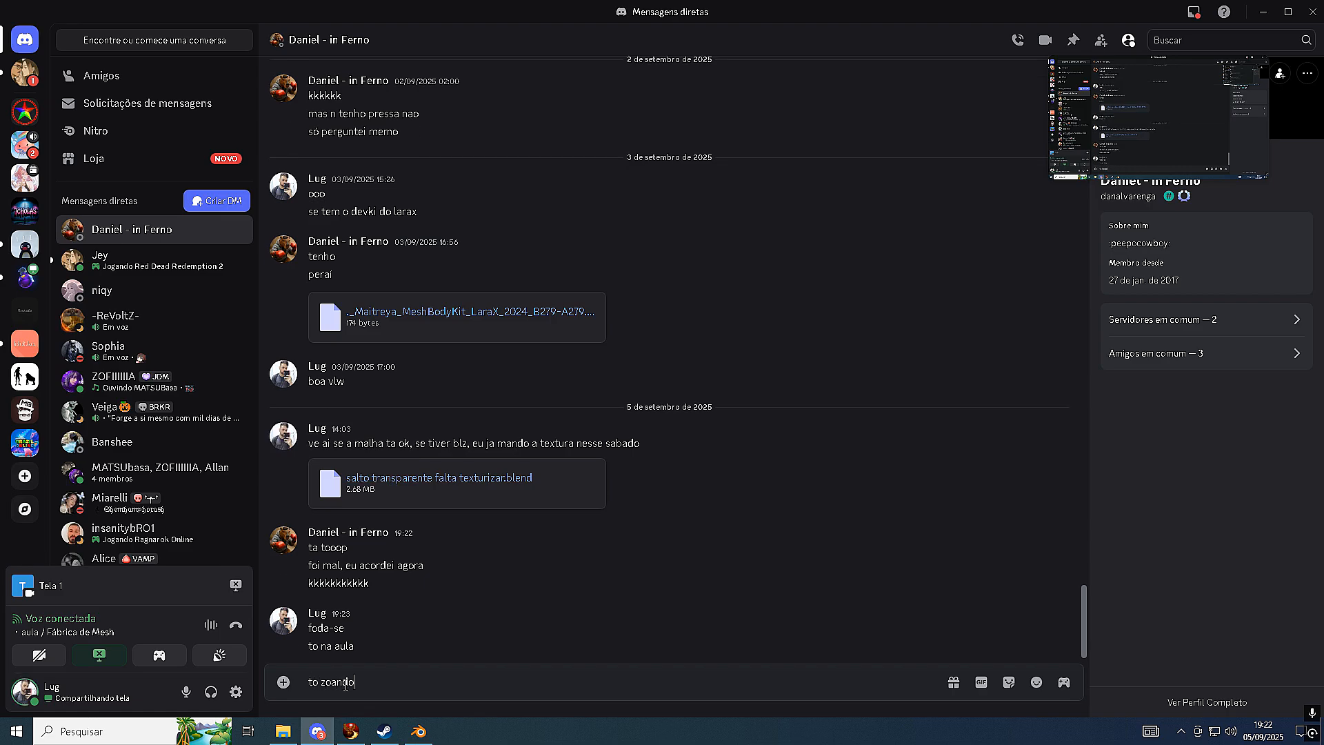
key("Return")
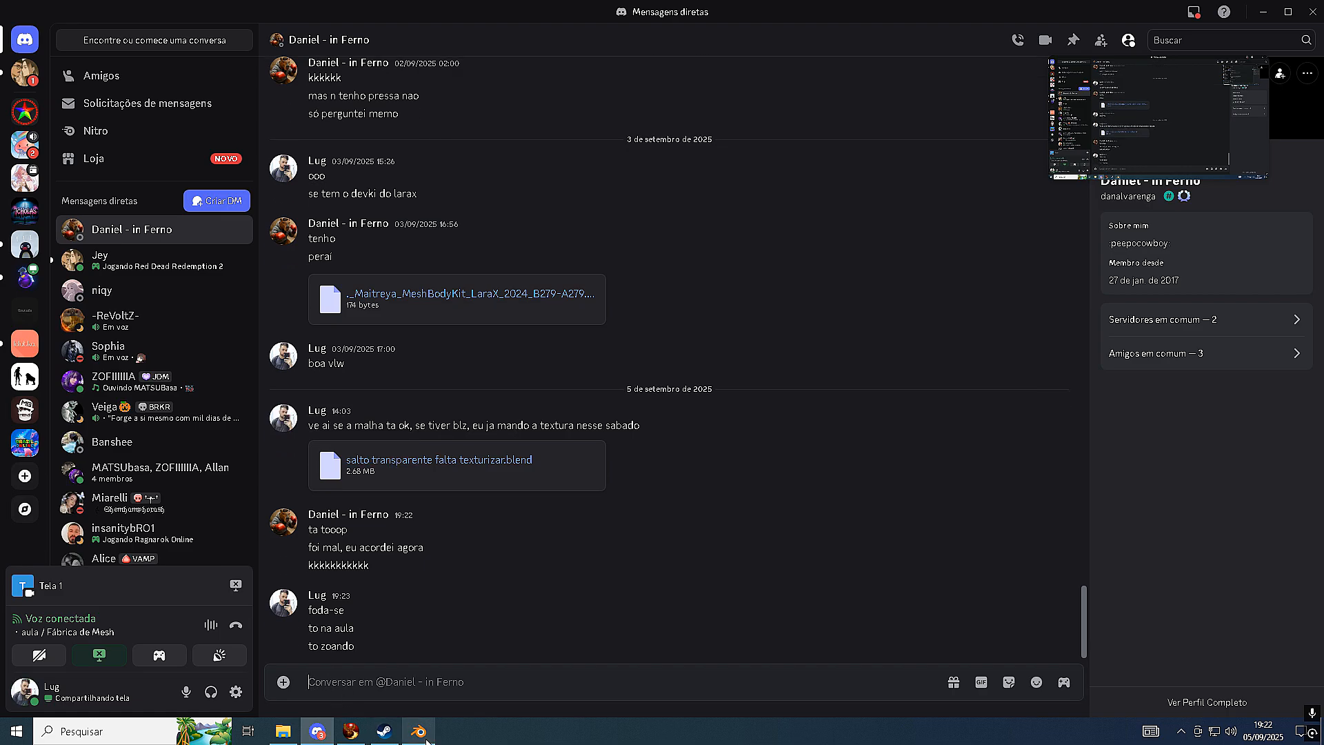
type("borta la")
key("Return")
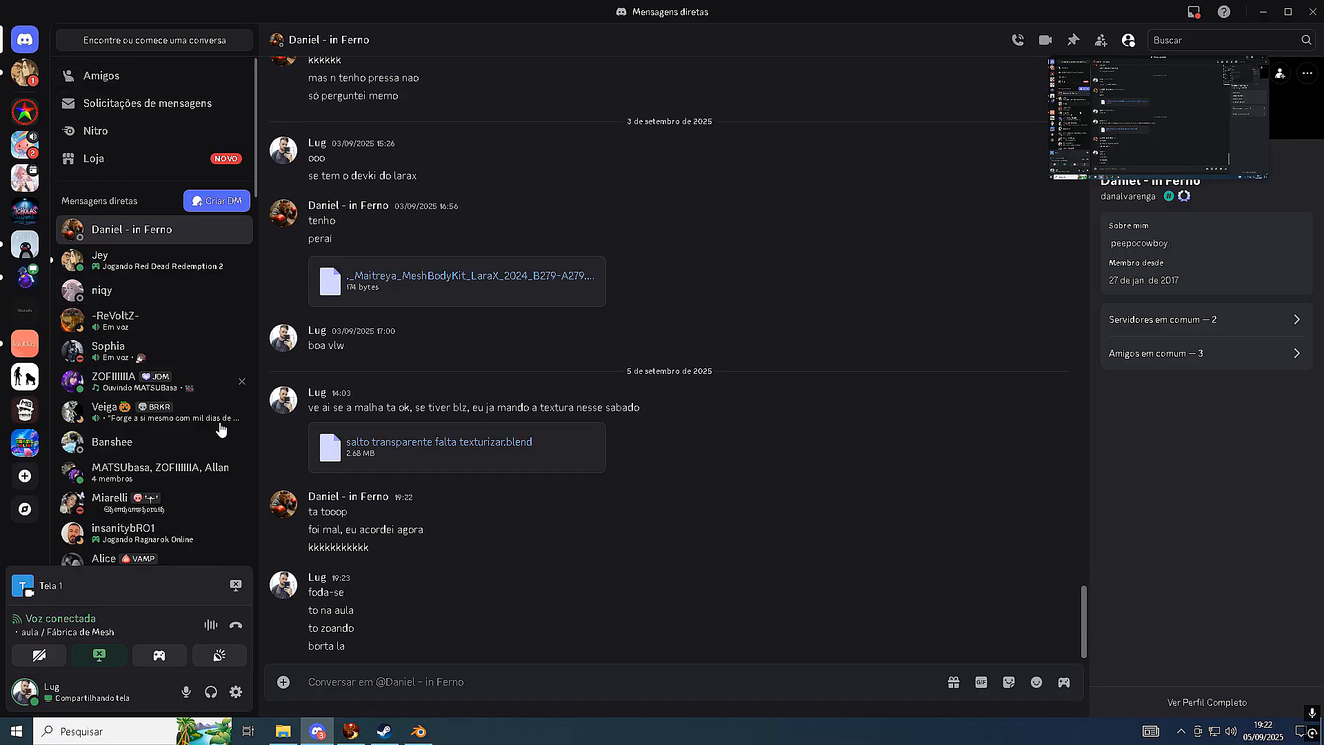
Switch back to Blender and rotate the left hip bone of the Athletic rig by 5 degrees in front view
left_click(24, 277)
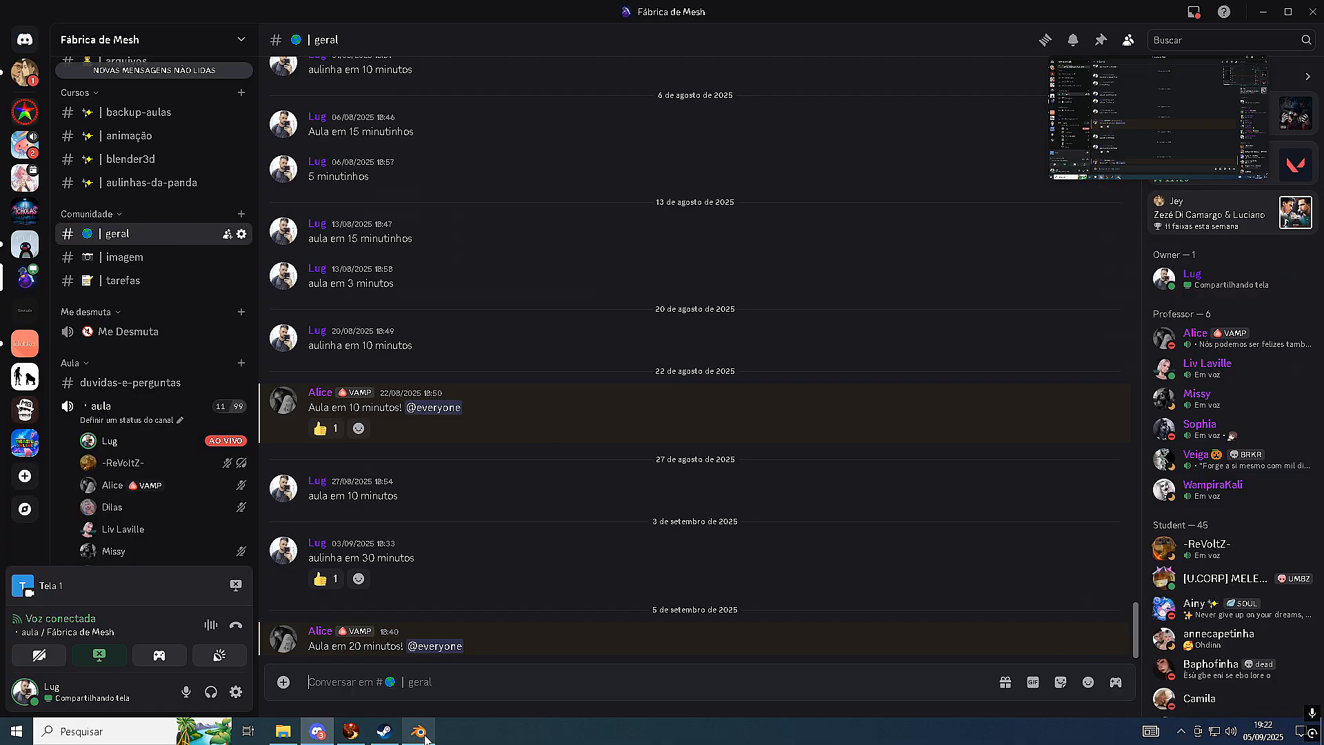
left_click(418, 731)
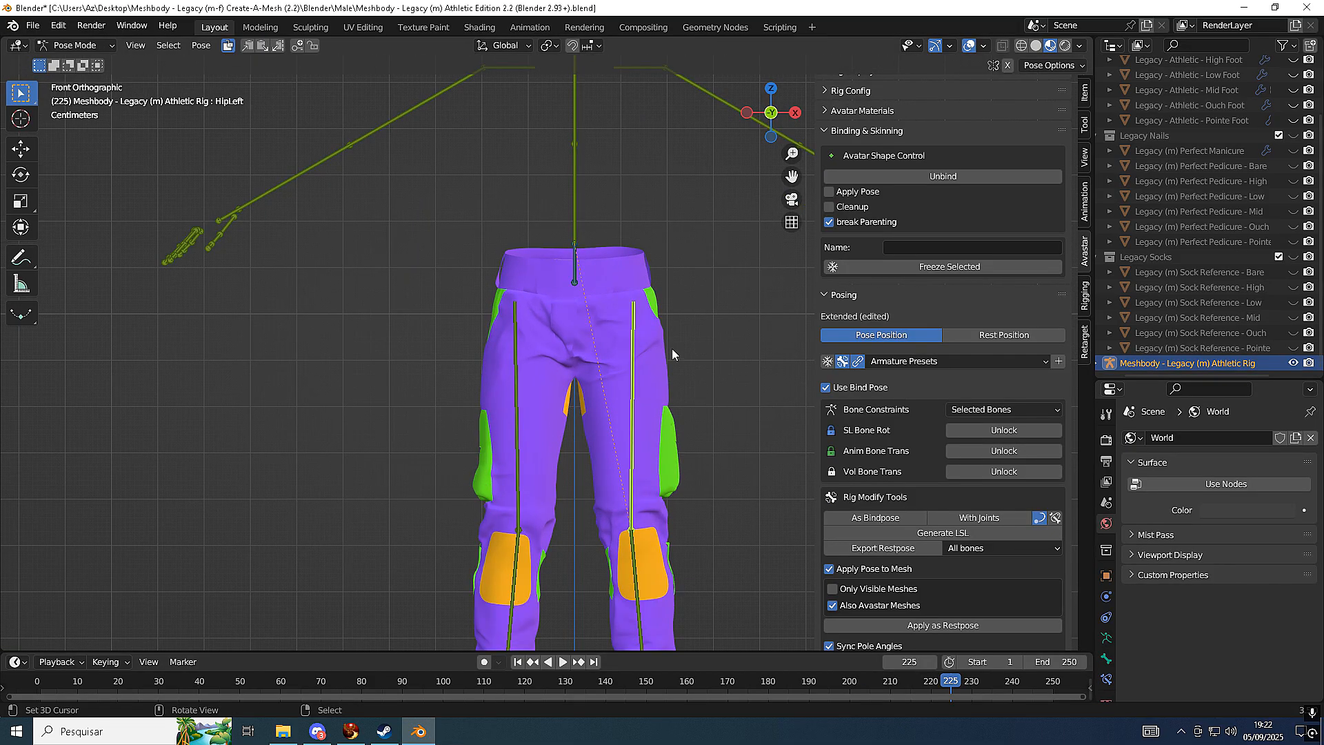
scroll(674, 352, "down", 3)
scroll(689, 356, "up", 1)
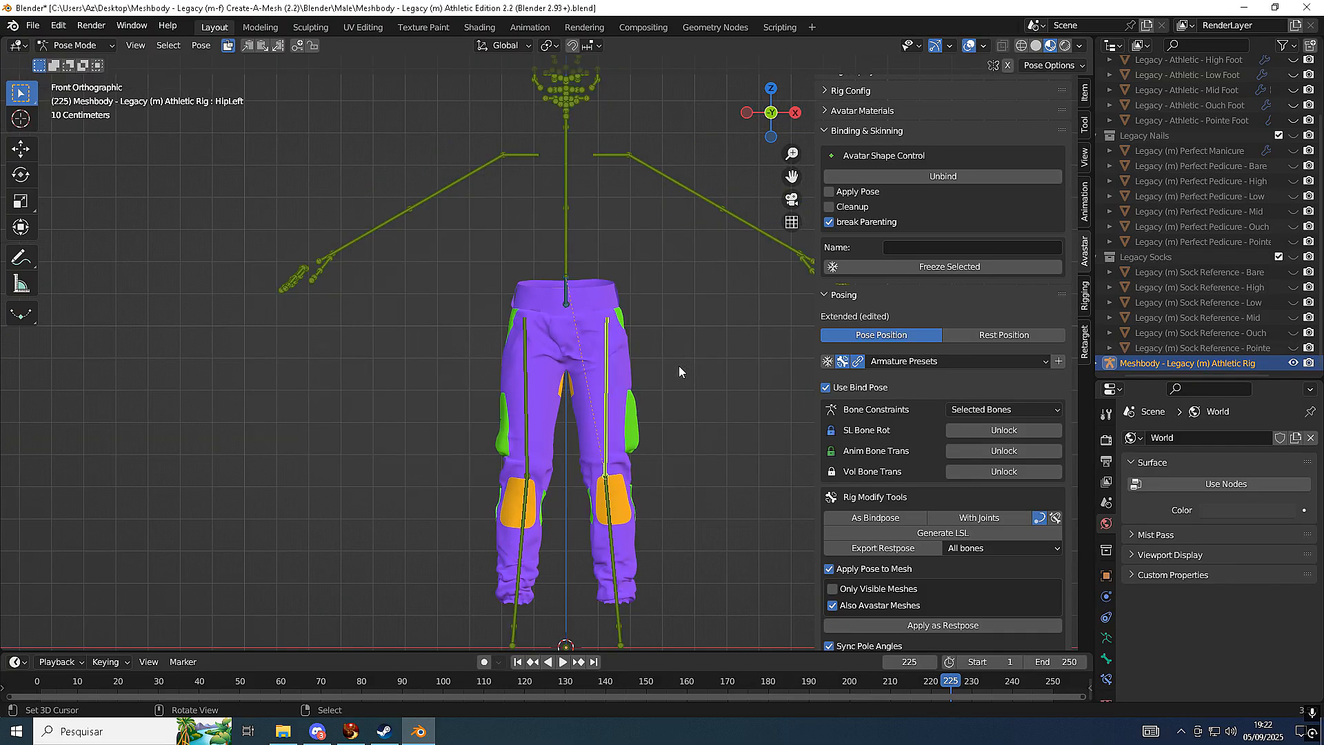
scroll(644, 393, "down", 1)
scroll(565, 557, "up", 1)
middle_click_drag(634, 520, 628, 374, "shift")
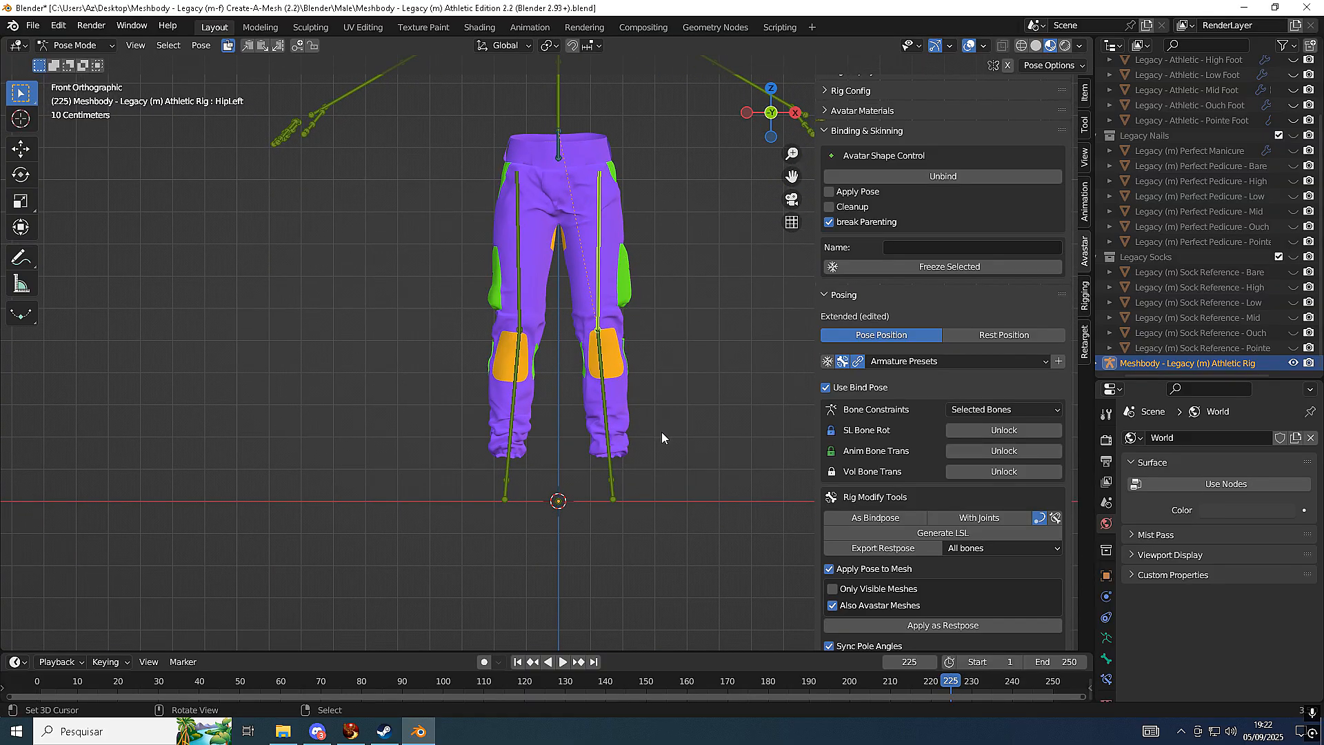
middle_click_drag(662, 437, 658, 495, "shift")
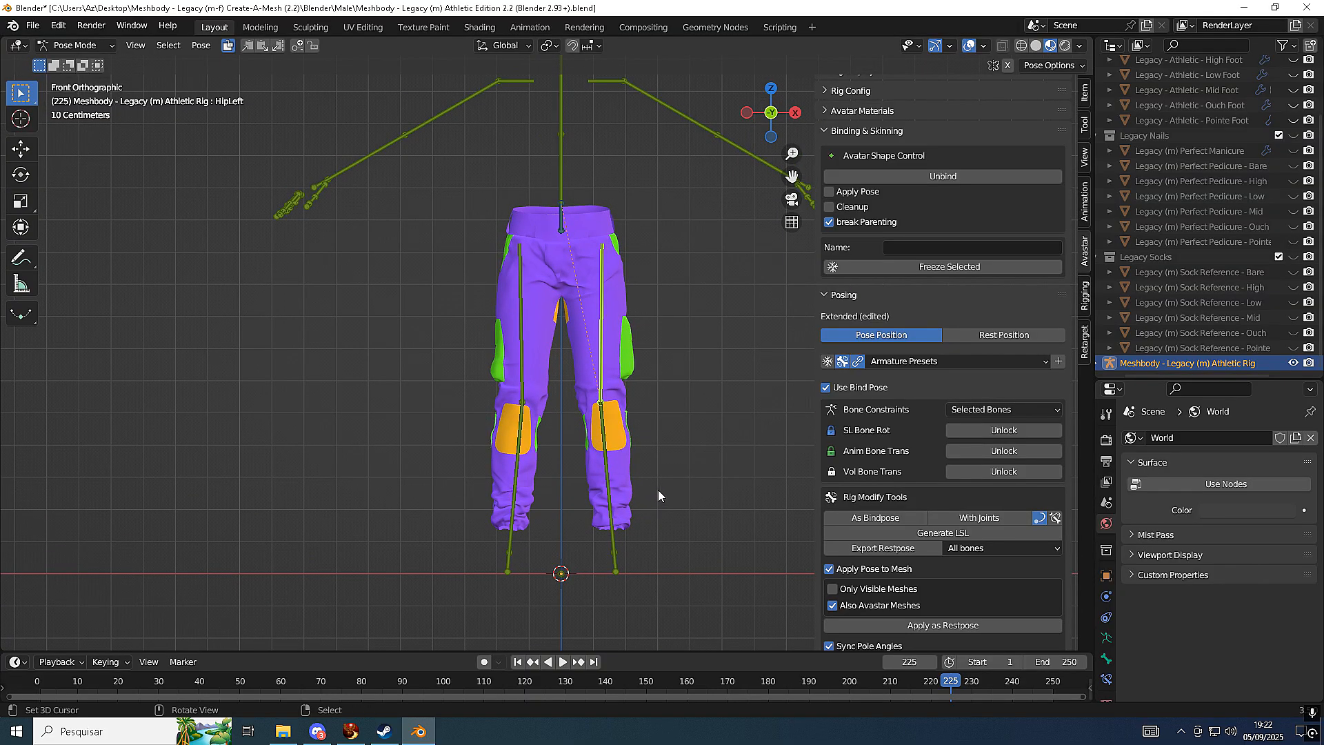
type("r5")
key("Return")
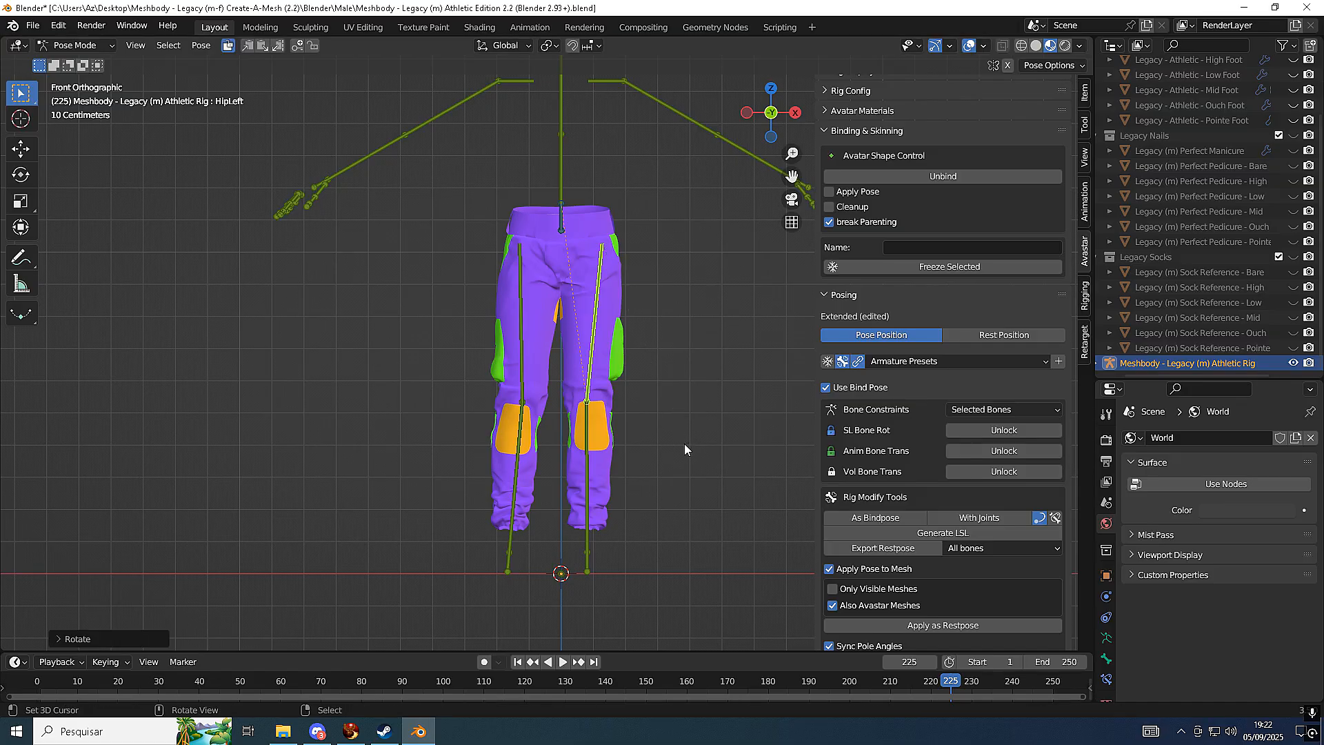
Rotate the right hip bone by -5 degrees in front view
left_click(518, 342)
type("r-5")
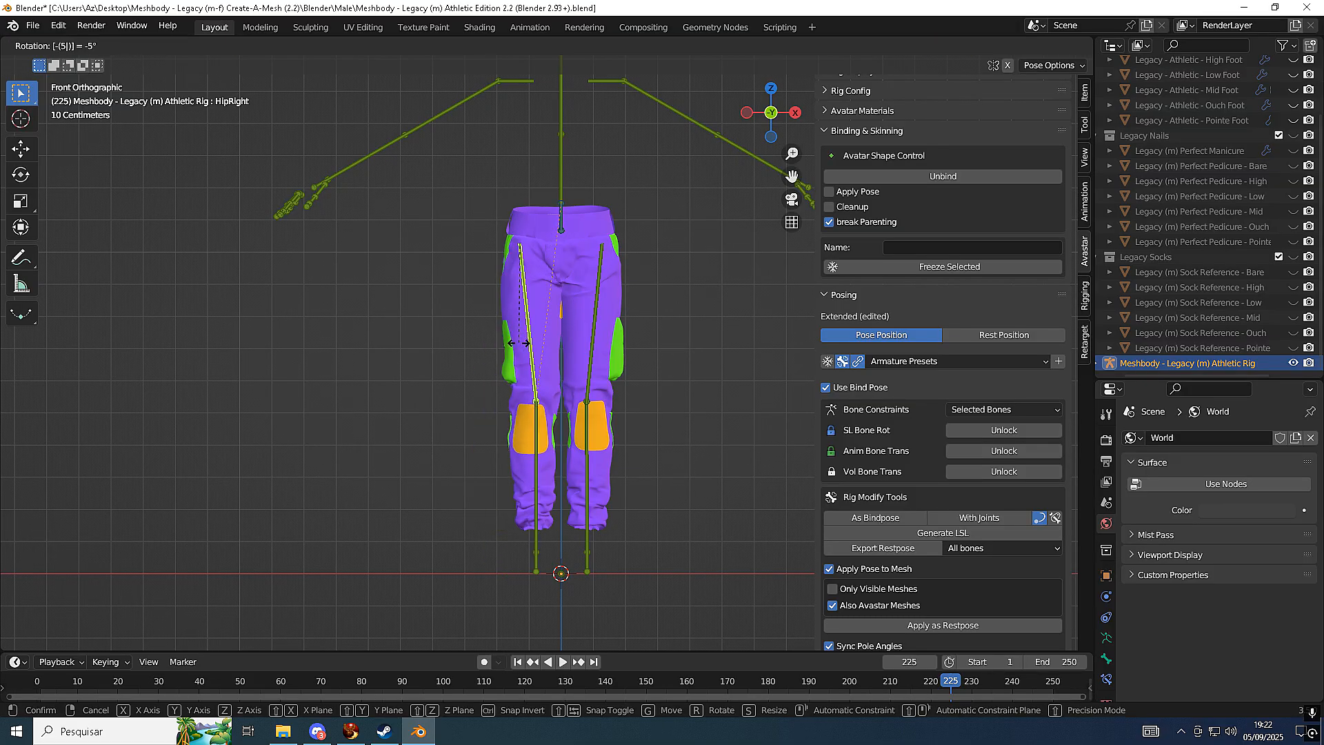
key("Return")
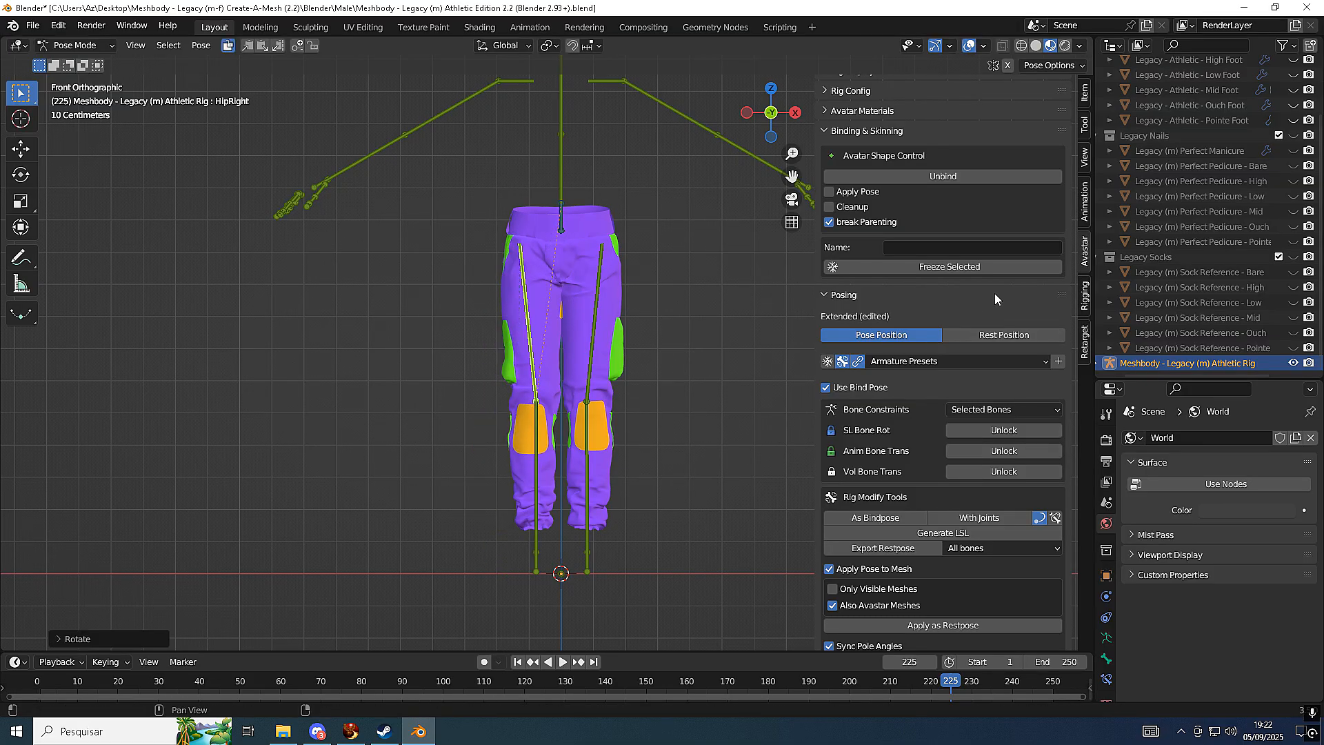
Collapse the binding and skinning settings and apply the adjusted leg pose as the rig's rest pose
scroll(899, 269, "up", 1)
left_click(828, 157)
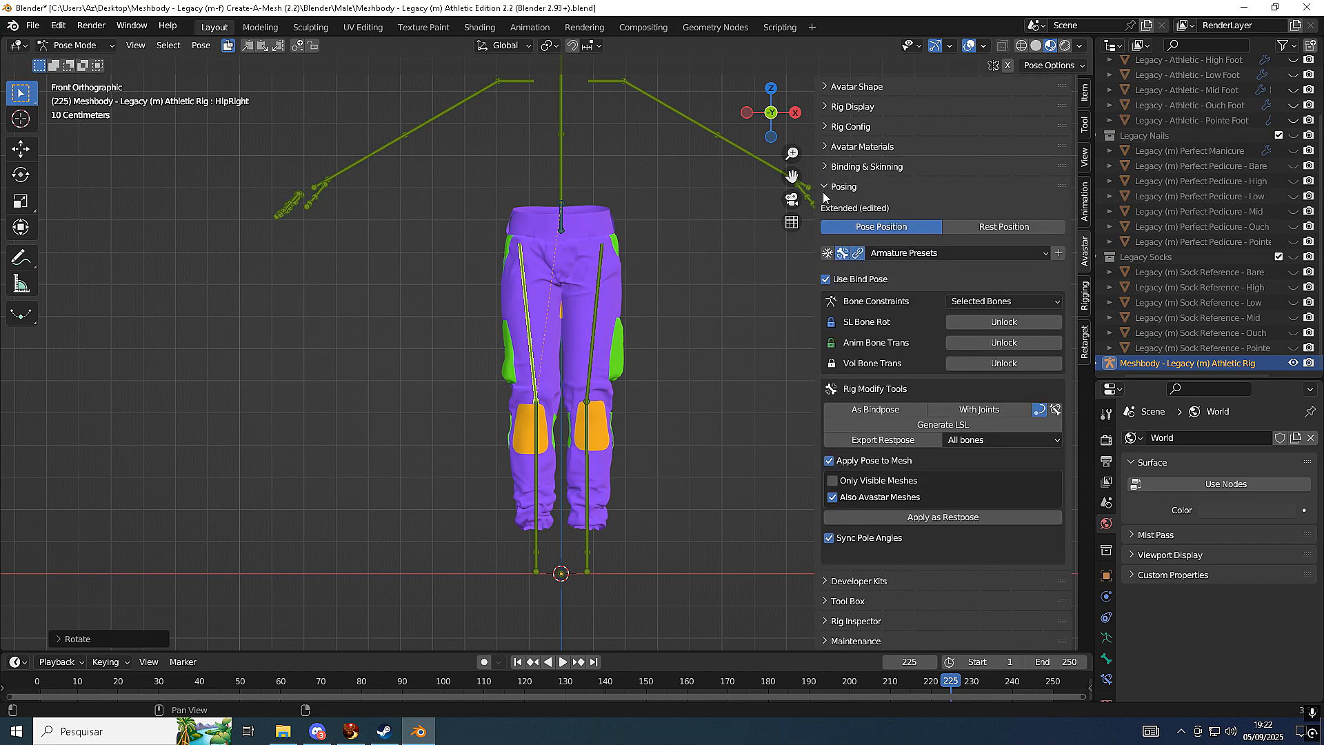
left_click(894, 410)
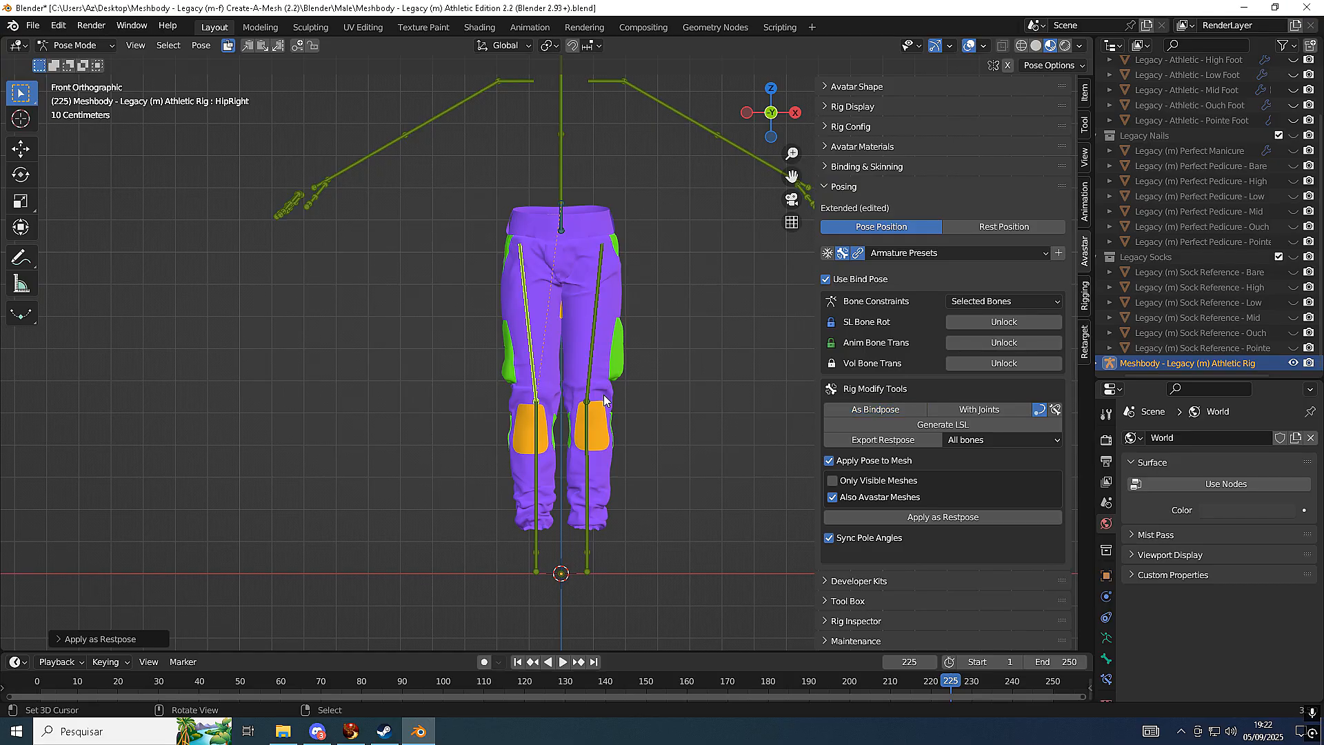
Test-rotate the left and right hip bones to check how the trousers follow, cancelling or undoing each rotation
left_click(591, 364)
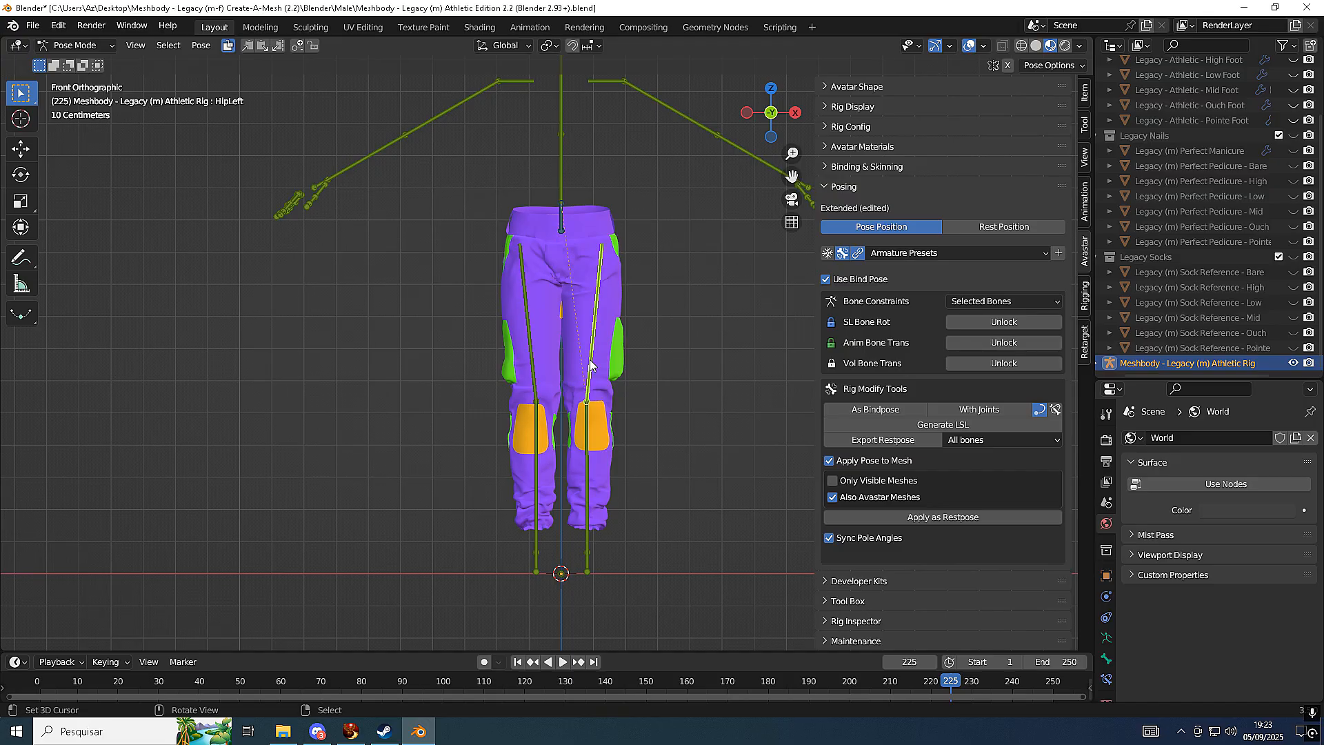
key("KP_3")
key("KP_1")
key("r")
key("Escape")
left_click(524, 333)
key("r")
left_click(469, 338)
key("ctrl+z")
left_click(591, 347)
key("r")
key("Escape")
scroll(578, 408, "up", 4)
middle_click_drag(578, 407, 578, 574)
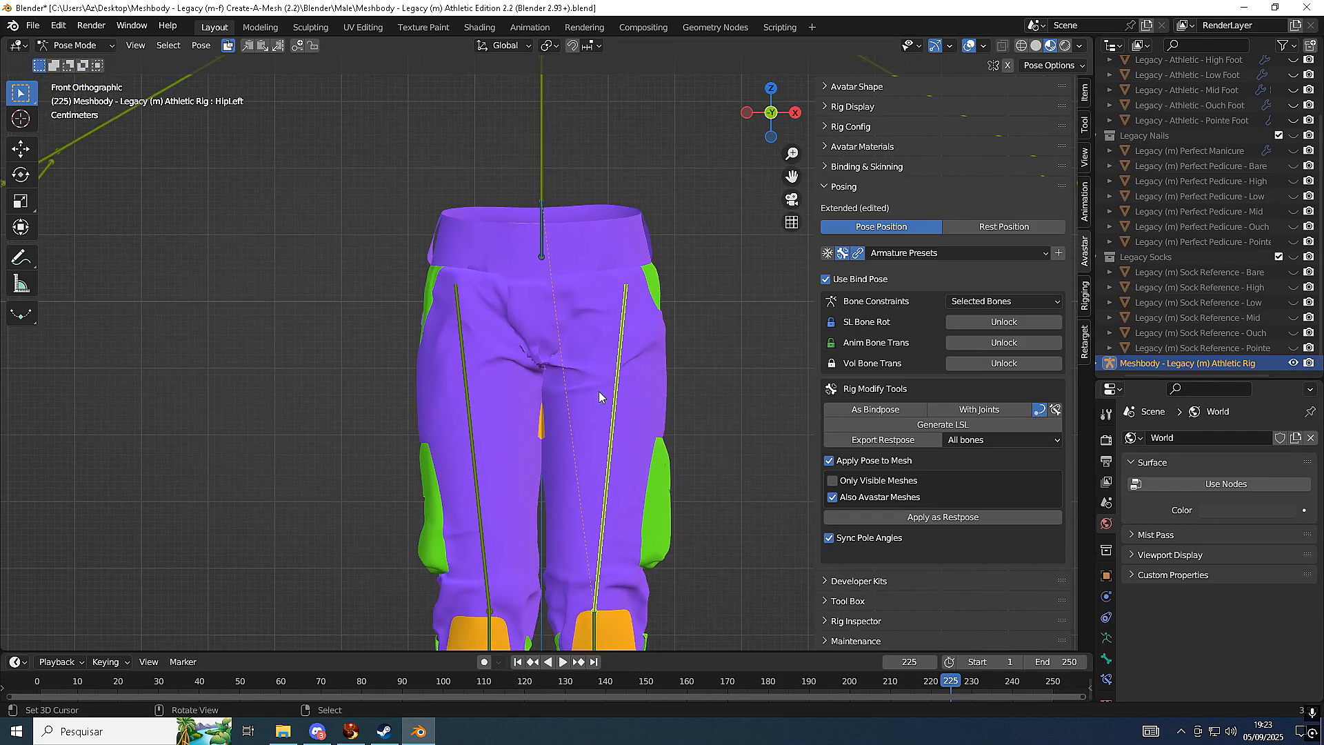
Return to Object Mode with the trousers selected and collapse the posing settings
right_click(603, 361)
scroll(648, 395, "down", 3)
scroll(649, 400, "up", 3)
scroll(649, 406, "down", 3)
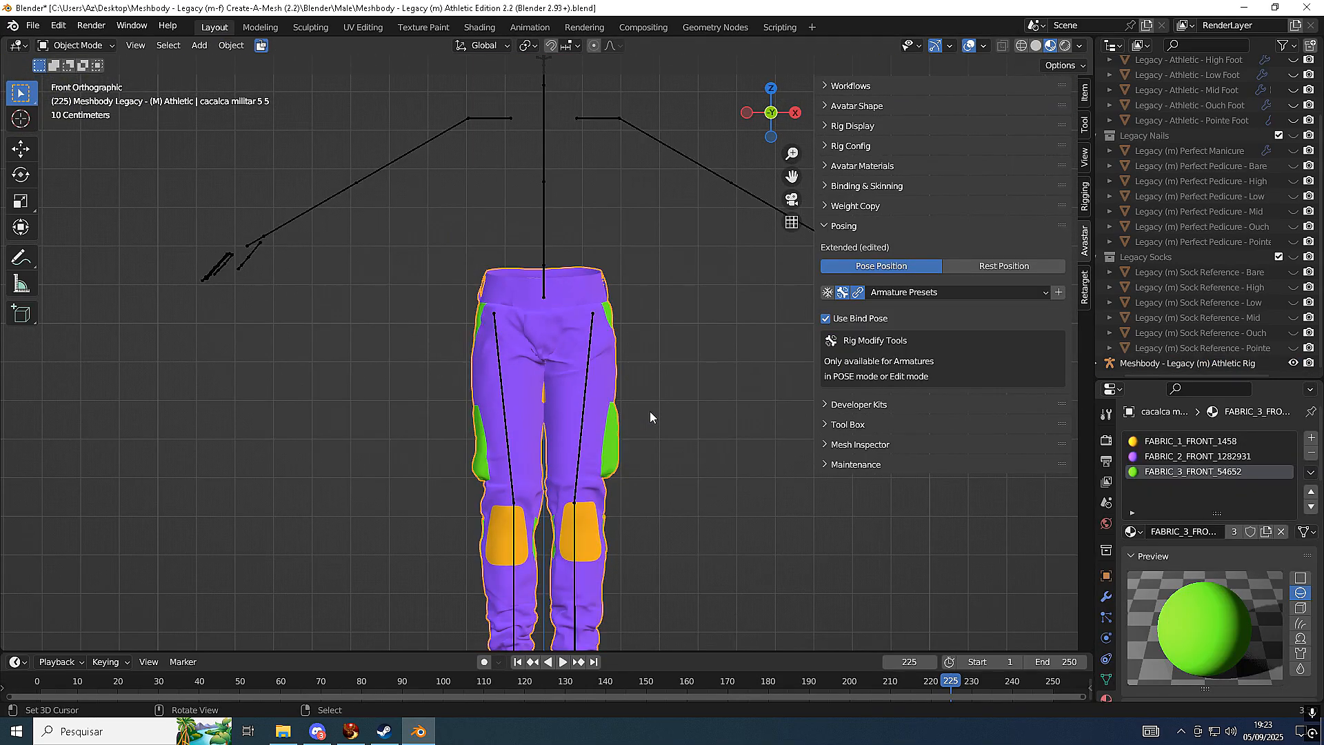
left_click(843, 225)
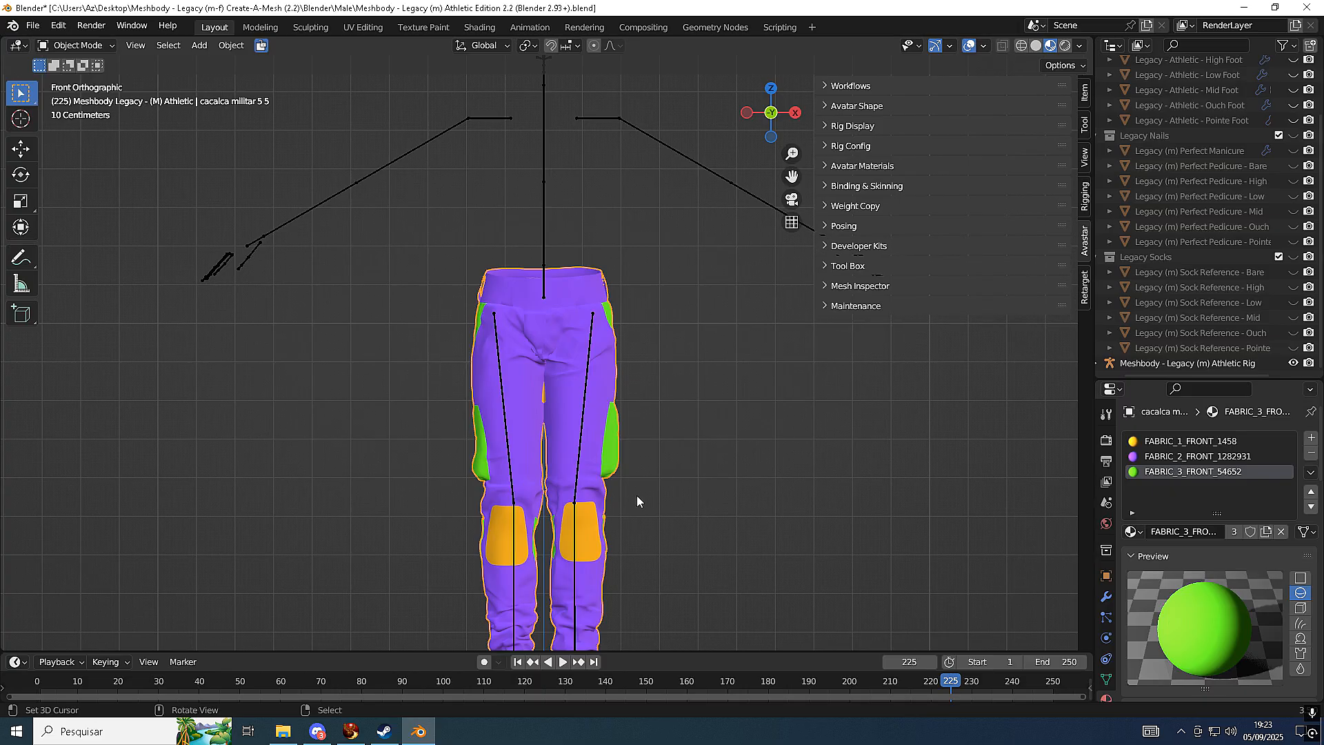
scroll(621, 462, "up", 2)
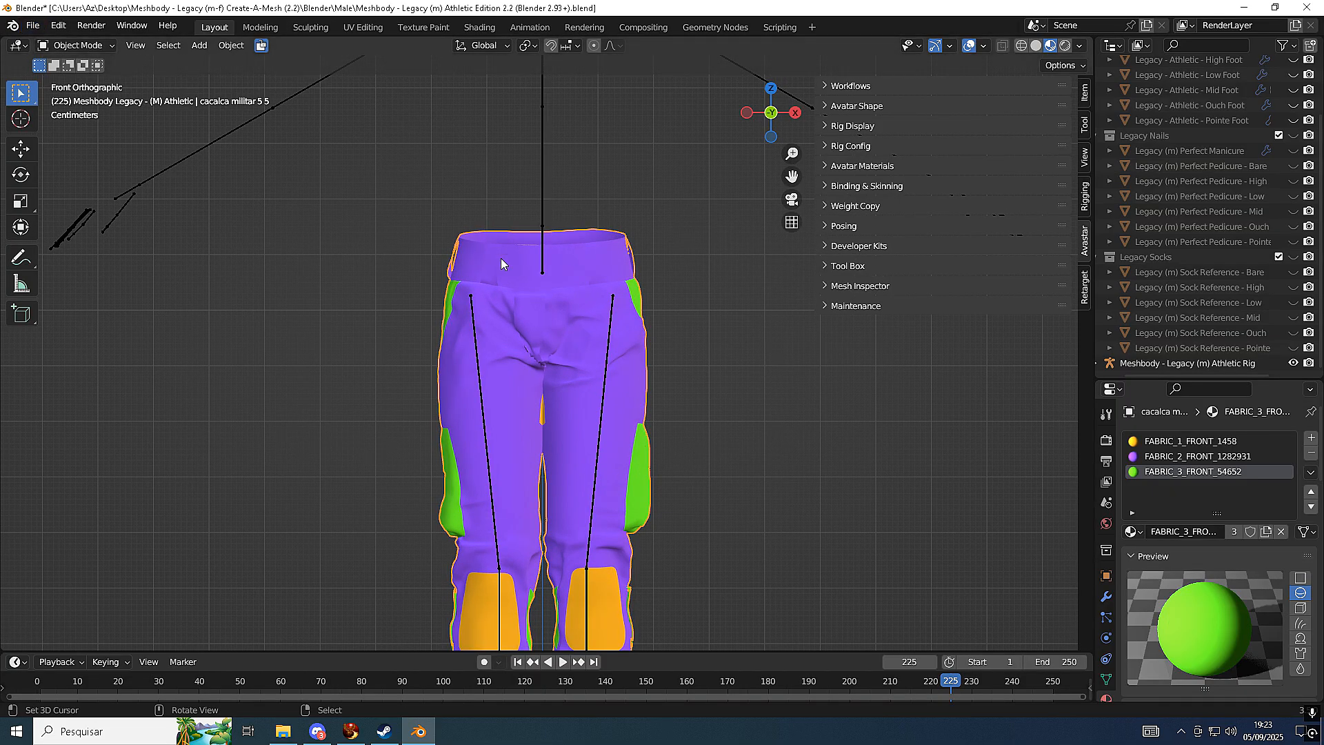
left_click(33, 24)
mouse_move(83, 259)
Annotate the floor in front of the trousers with a long arrow along the X axis and a short one along Y
scroll(548, 407, "down", 3)
middle_click_drag(547, 407, 634, 487)
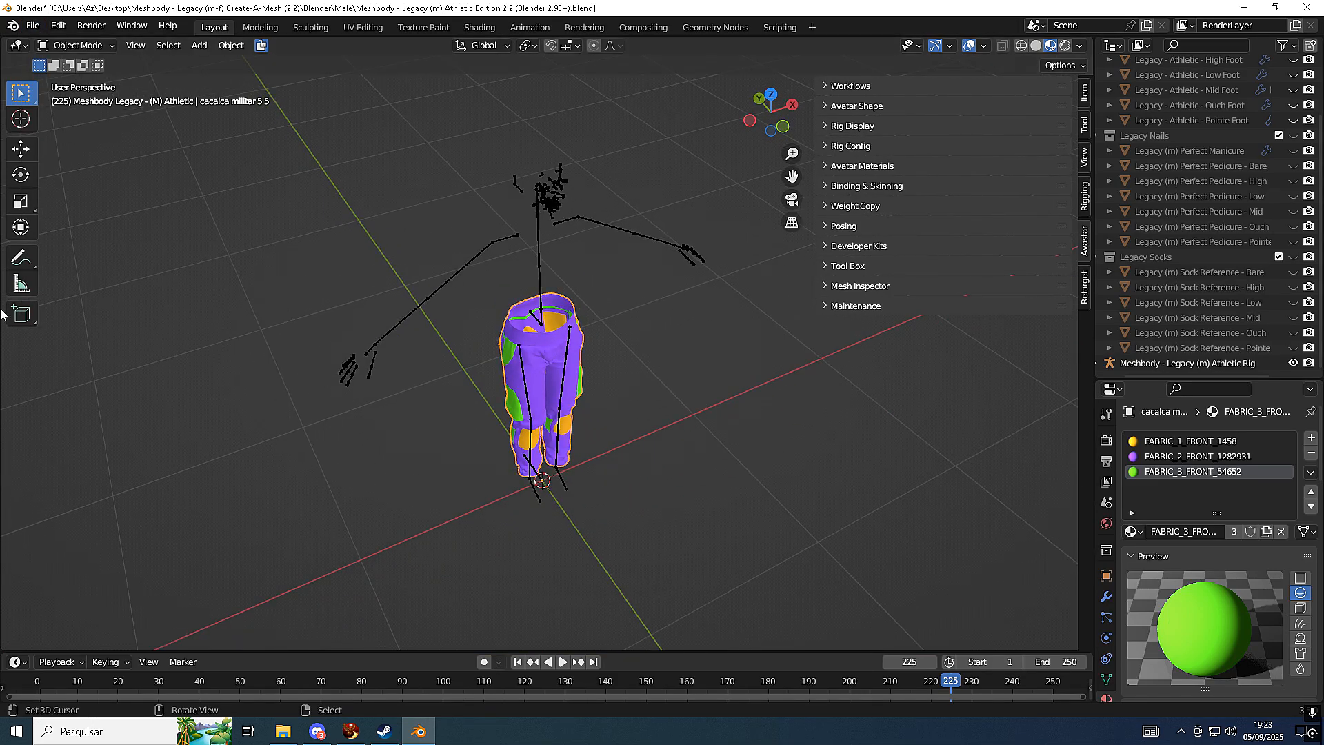
left_click(17, 266)
mouse_move(473, 508)
left_mouse_down()
mouse_move(491, 547)
mouse_move(685, 471)
left_mouse_up()
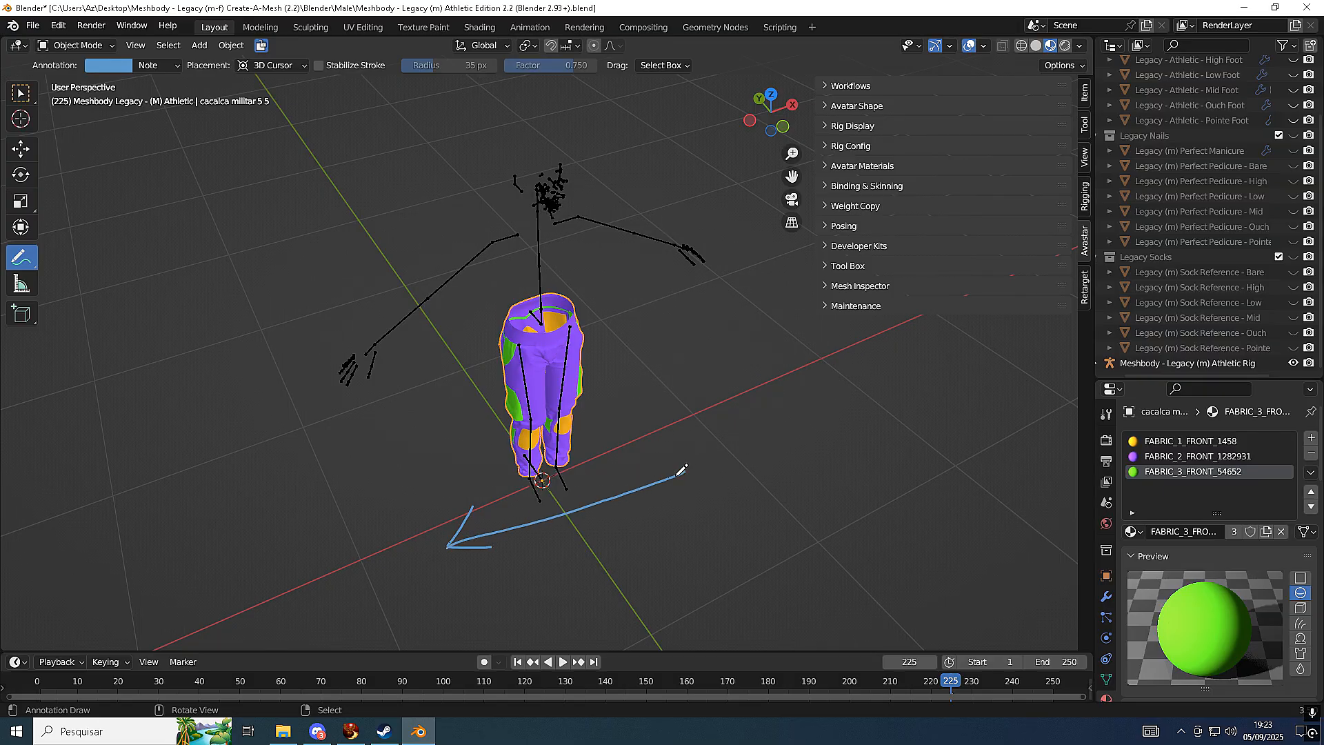
left_click_drag(605, 524, 623, 560)
middle_click_drag(627, 548, 639, 516)
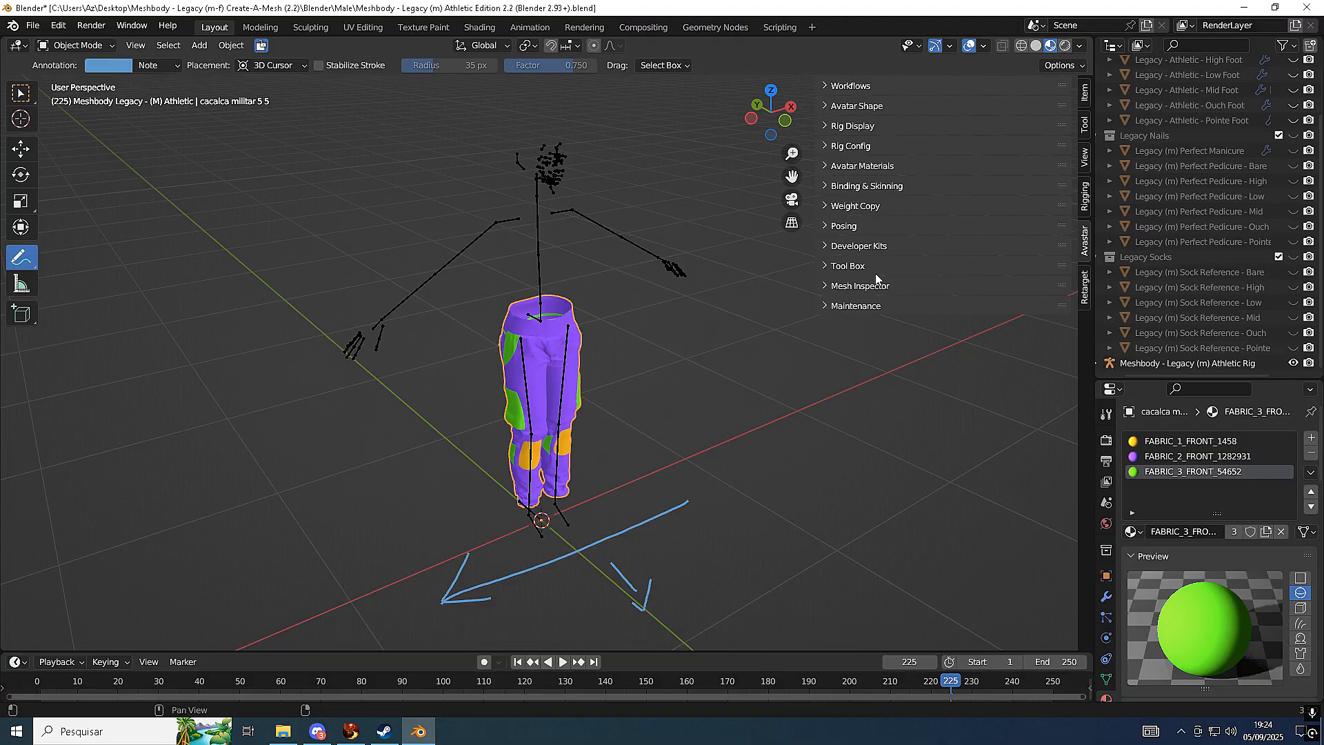
Annotate curved rotation arrows beside the trousers and around the feet, plus a long arrow along the Y axis
mouse_move(660, 331)
left_mouse_down()
mouse_move(632, 379)
mouse_move(628, 364)
left_mouse_up()
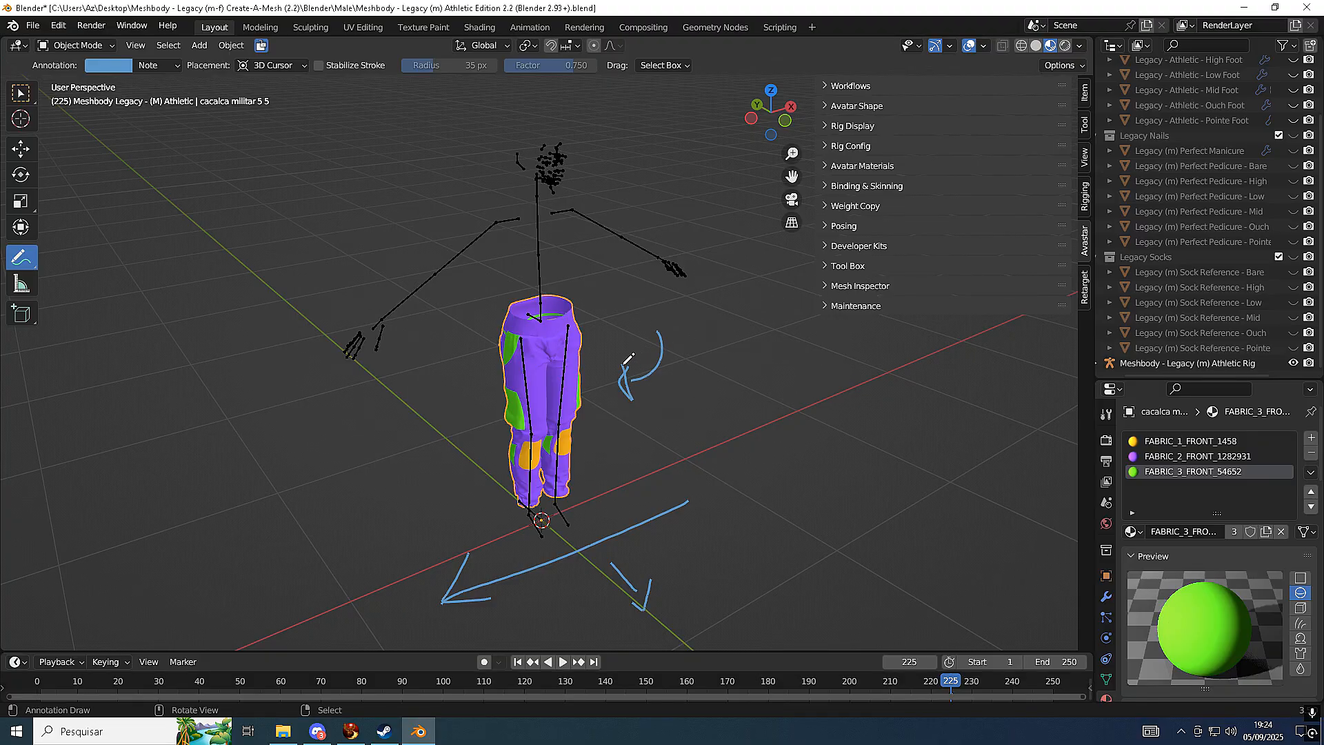
mouse_move(487, 424)
left_mouse_down()
mouse_move(475, 528)
mouse_move(550, 553)
left_mouse_up()
mouse_move(552, 527)
middle_mouse_down()
mouse_move(630, 540)
mouse_move(608, 528)
middle_mouse_up()
mouse_move(573, 517)
left_mouse_down()
mouse_move(826, 555)
mouse_move(753, 634)
left_mouse_up()
mouse_move(764, 570)
middle_mouse_down()
mouse_move(846, 544)
mouse_move(754, 518)
middle_mouse_up()
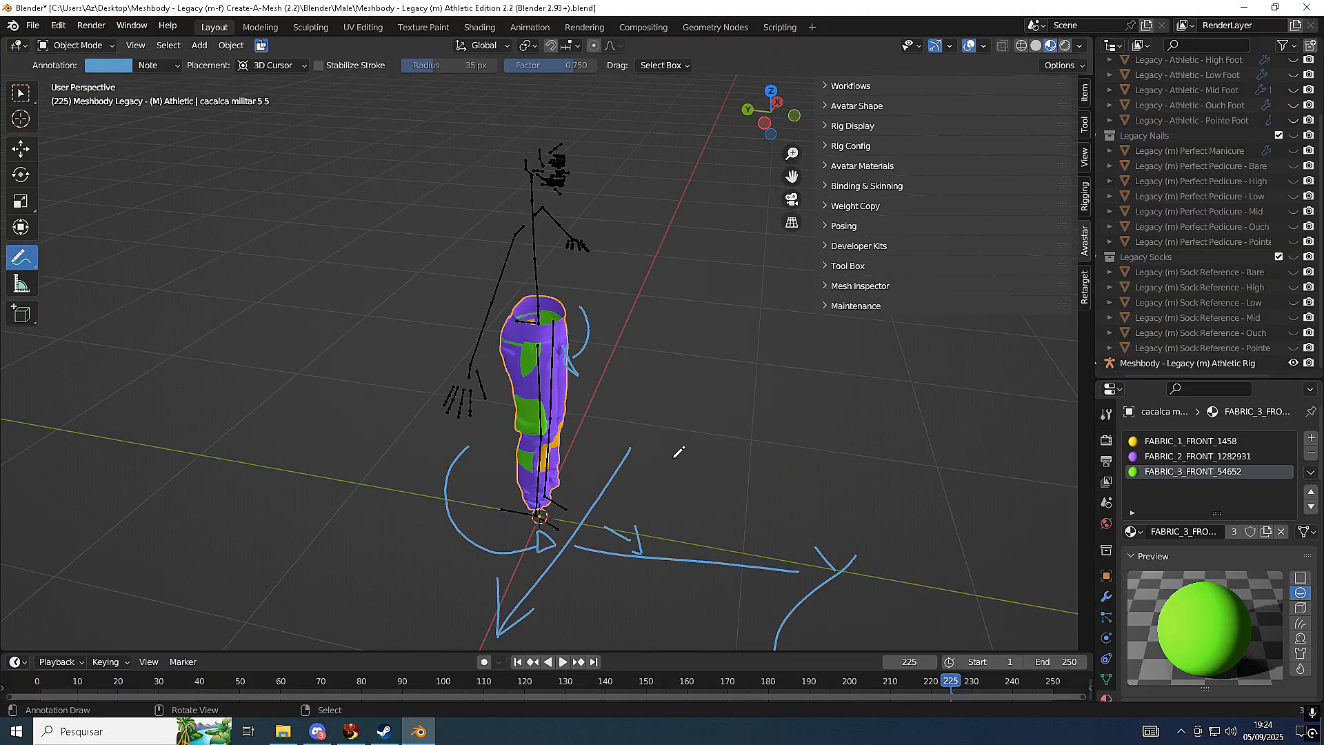
Annotate a large curved arrow sweeping across the Y arrow toward the X axis
middle_click_drag(600, 414, 620, 420)
mouse_move(635, 391)
left_mouse_down()
mouse_move(654, 398)
mouse_move(530, 641)
left_mouse_up()
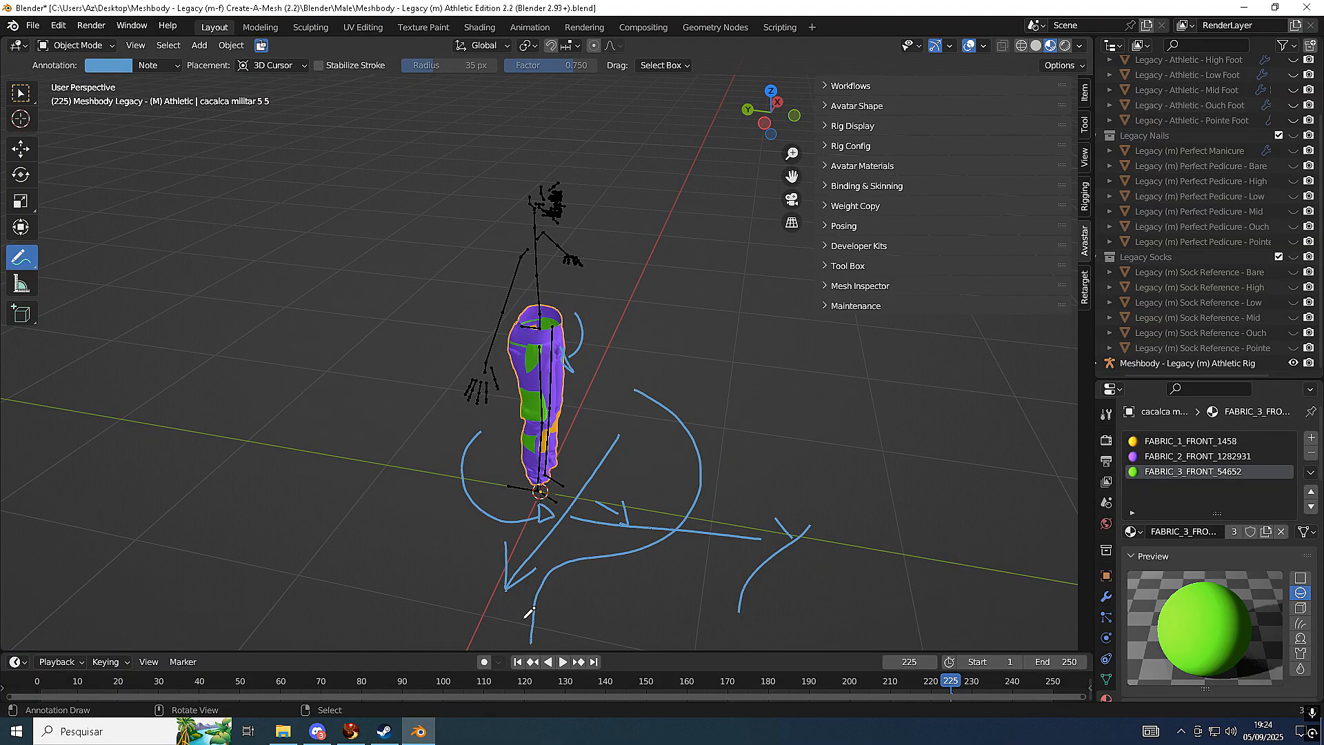
scroll(531, 613, "down", 2)
left_click_drag(521, 549, 531, 554)
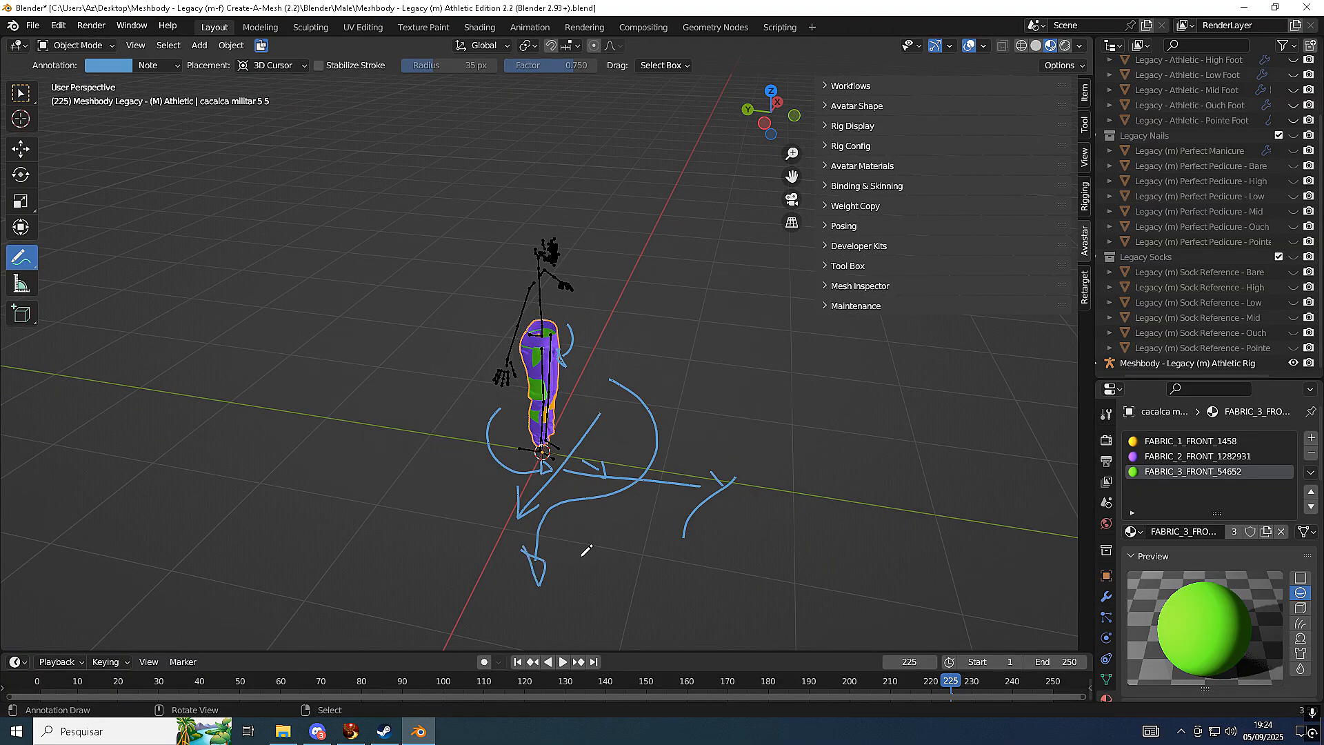
mouse_move(590, 546)
middle_mouse_down()
mouse_move(523, 553)
mouse_move(571, 566)
middle_mouse_up()
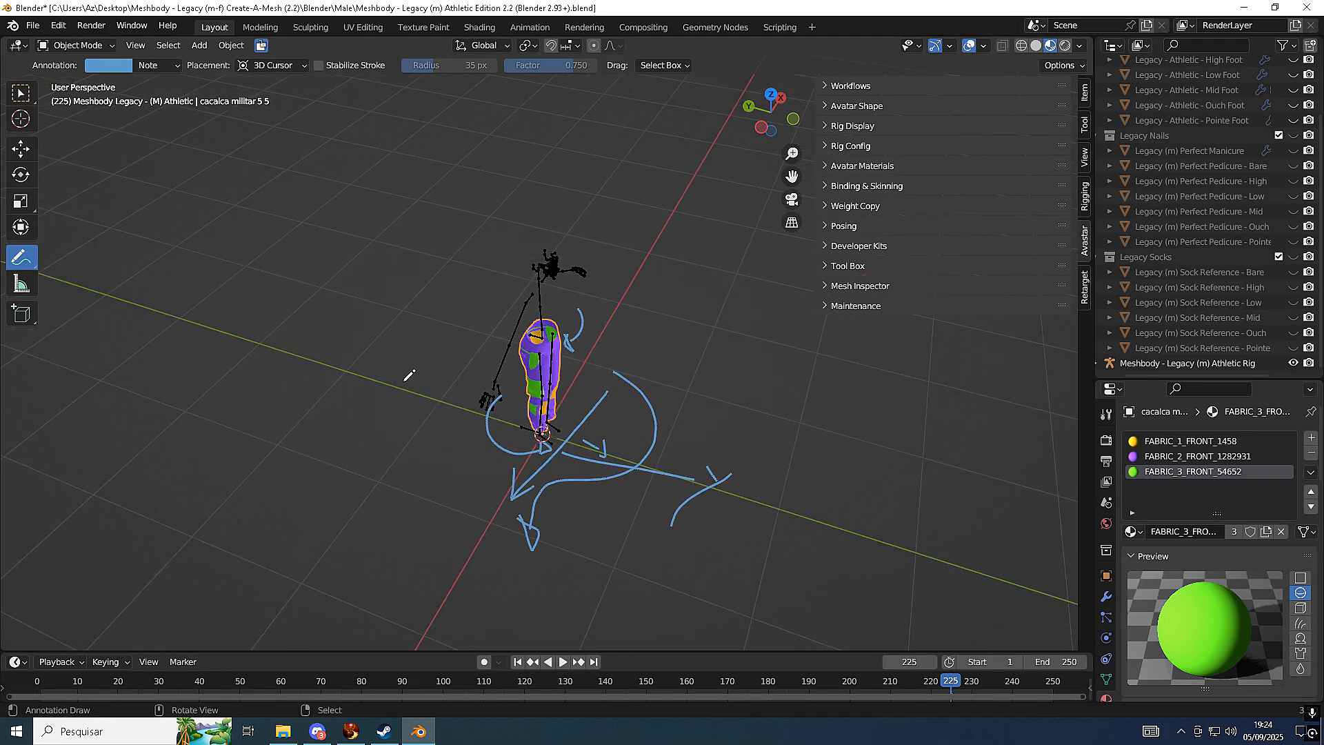
Select the Athletic rig in top view and rotate it by 90 degrees
left_click(21, 97)
middle_click_drag(370, 365, 390, 363)
middle_click_drag(482, 371, 491, 387)
key("KP_7")
left_click(489, 382)
type("r")
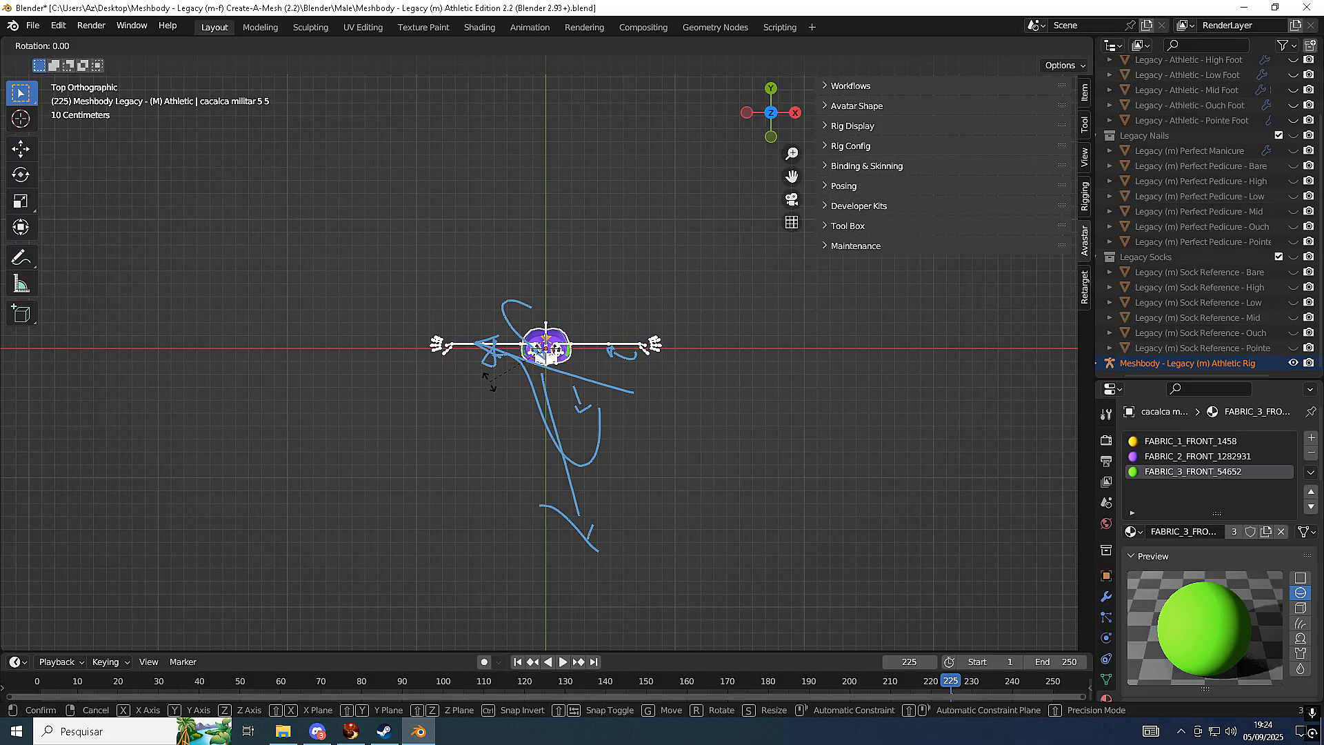
type("90")
key("Return")
Inspect the turned rig against the annotated arrows and undo its 90-degree rotation
middle_click_drag(489, 381, 607, 276)
left_click(231, 48)
middle_click_drag(428, 261, 830, 376)
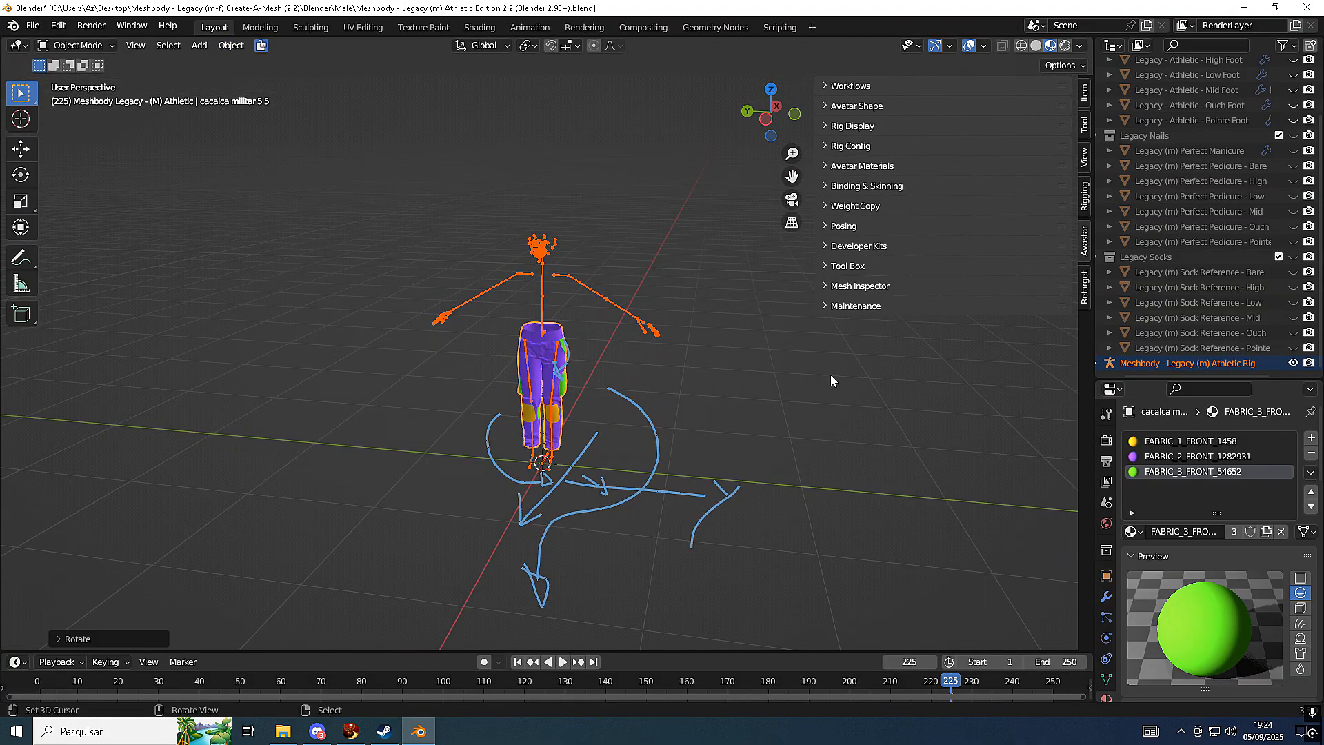
scroll(582, 355, "up", 3)
middle_click_drag(583, 353, 541, 426)
key("ctrl+z")
Reselect the trousers mesh and frame it in front view
scroll(621, 390, "down", 2)
right_click(710, 371)
middle_click_drag(728, 374, 589, 266)
left_click(577, 348)
key("KP_1")
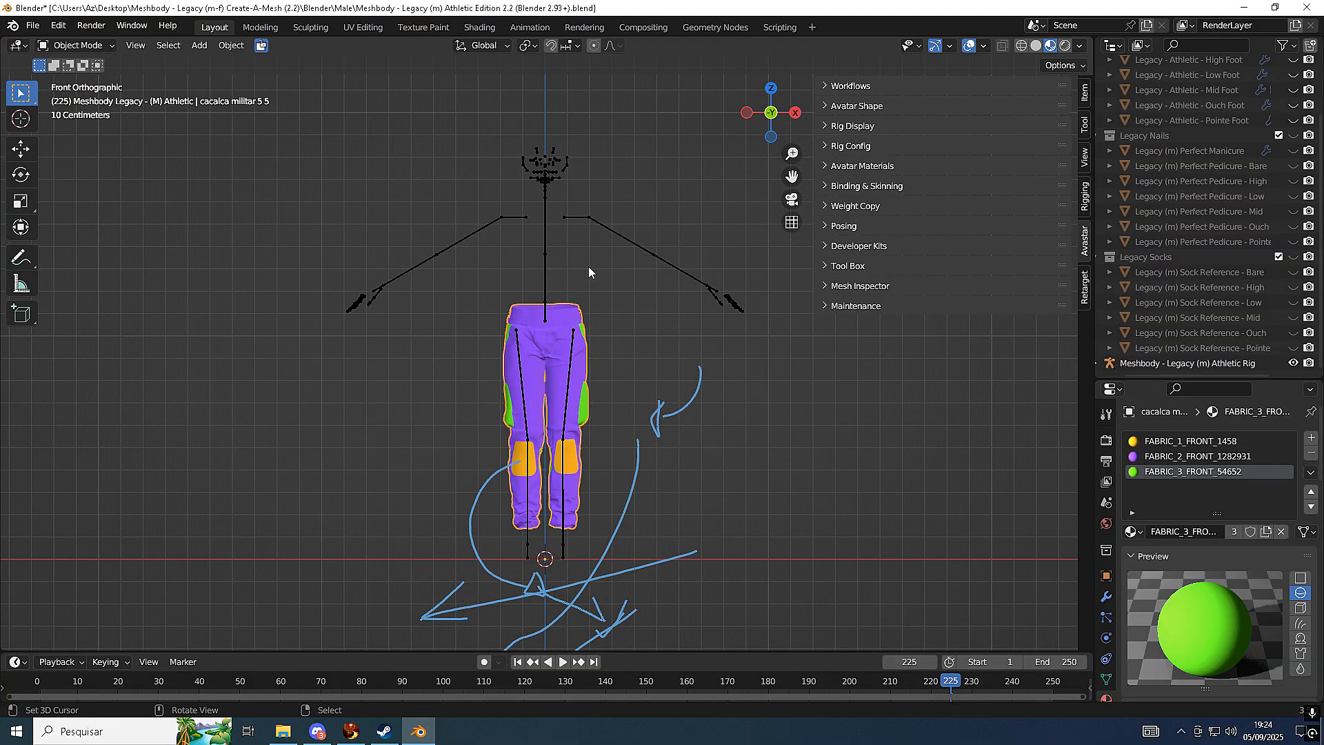
key("KP_Decimal")
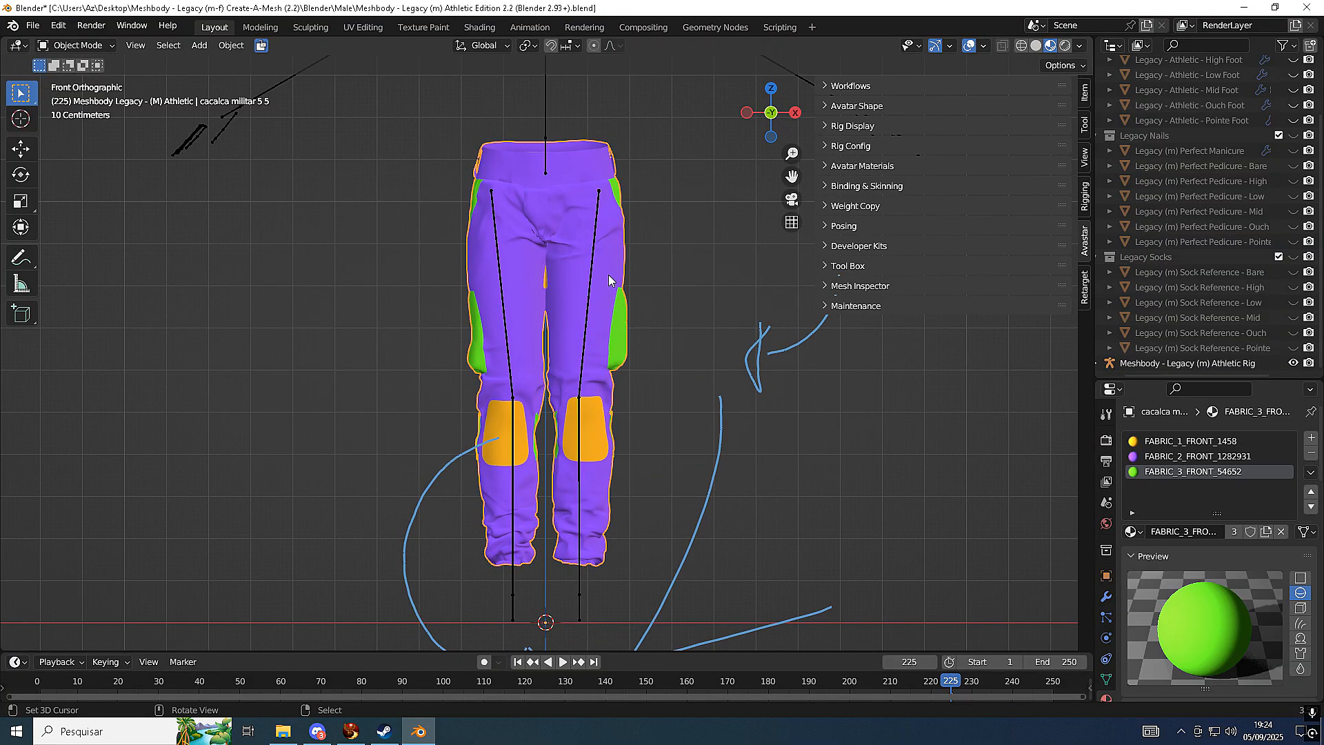
scroll(637, 316, "down", 3)
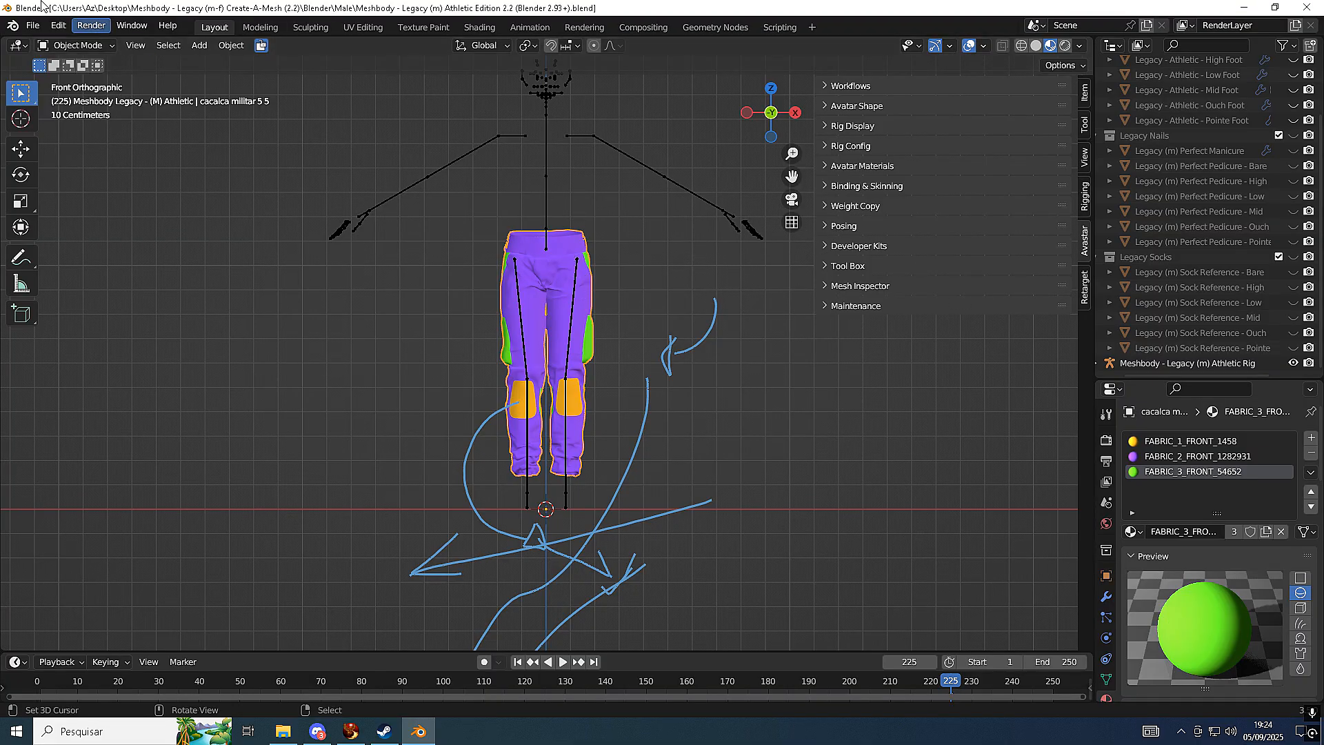
Export the trousers as Collada (Avastar) to the Desktop under the name "calca miltec" and dismiss the export report
left_click(33, 26)
mouse_move(89, 258)
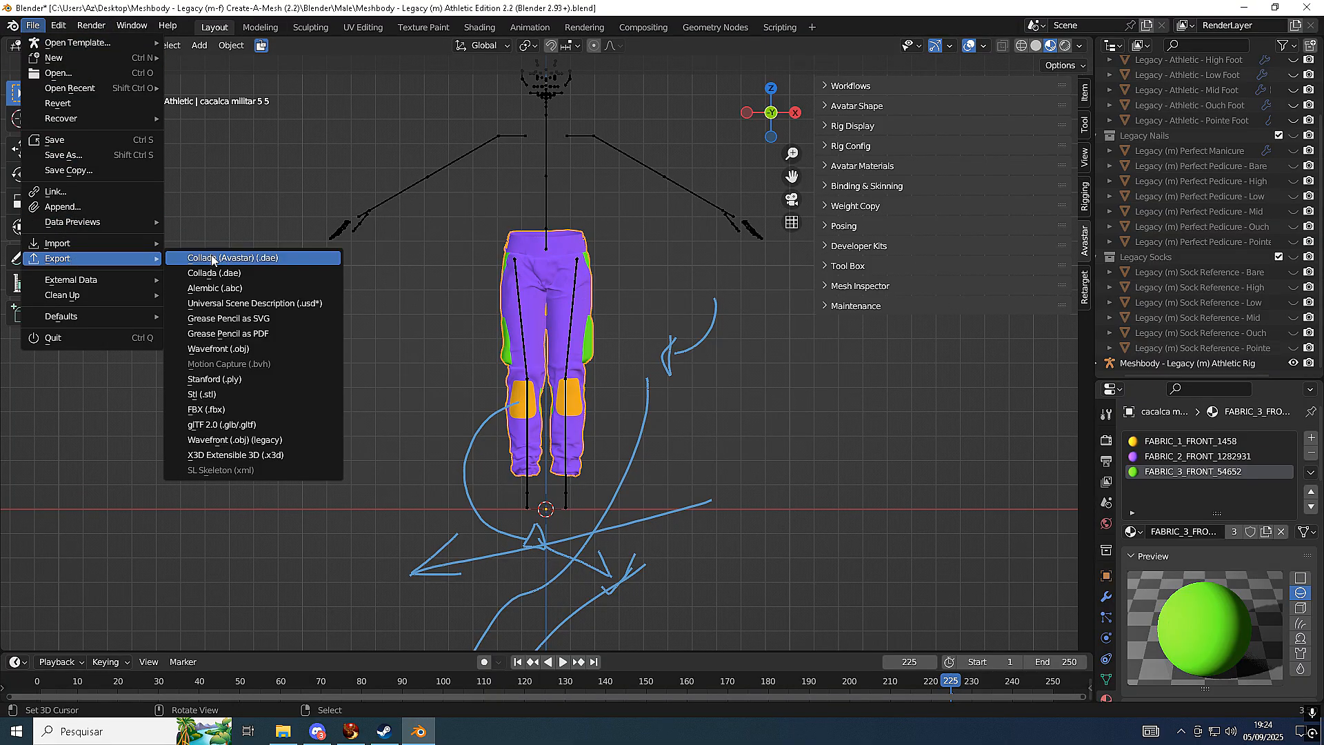
left_click(252, 260)
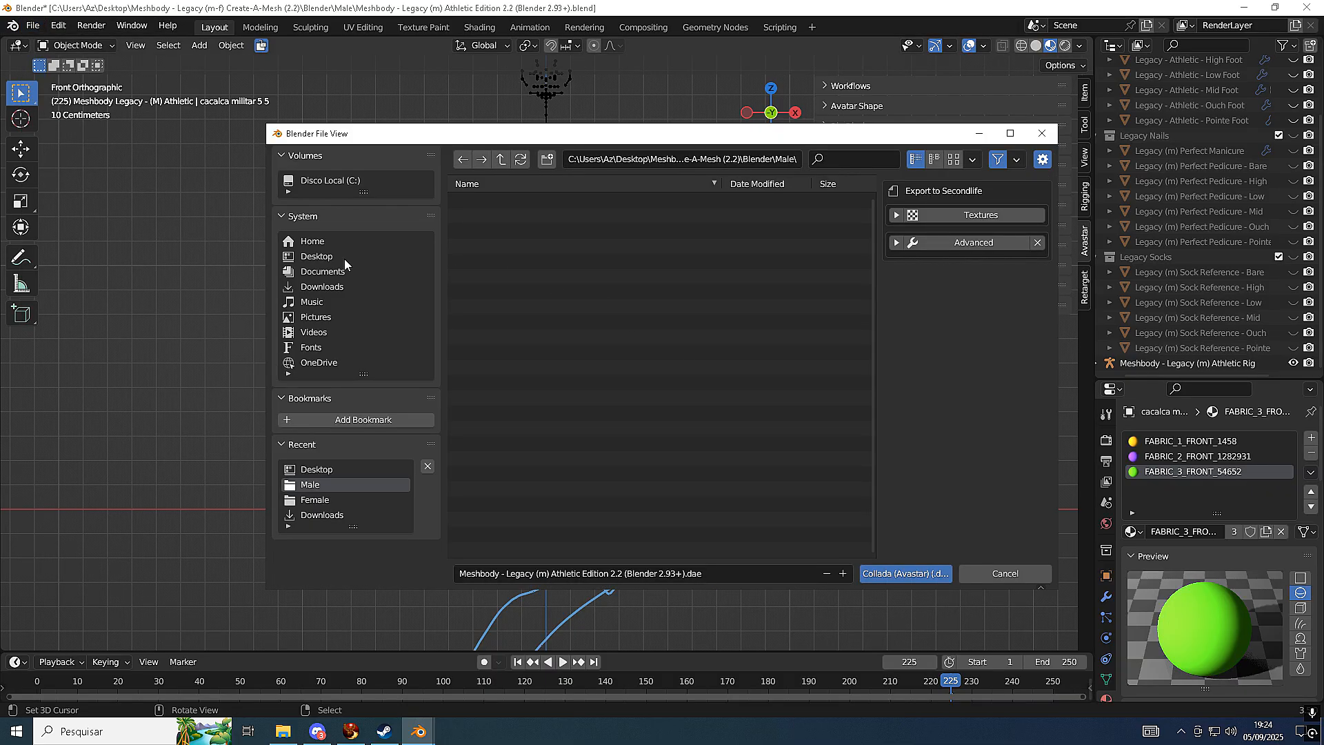
left_click(317, 256)
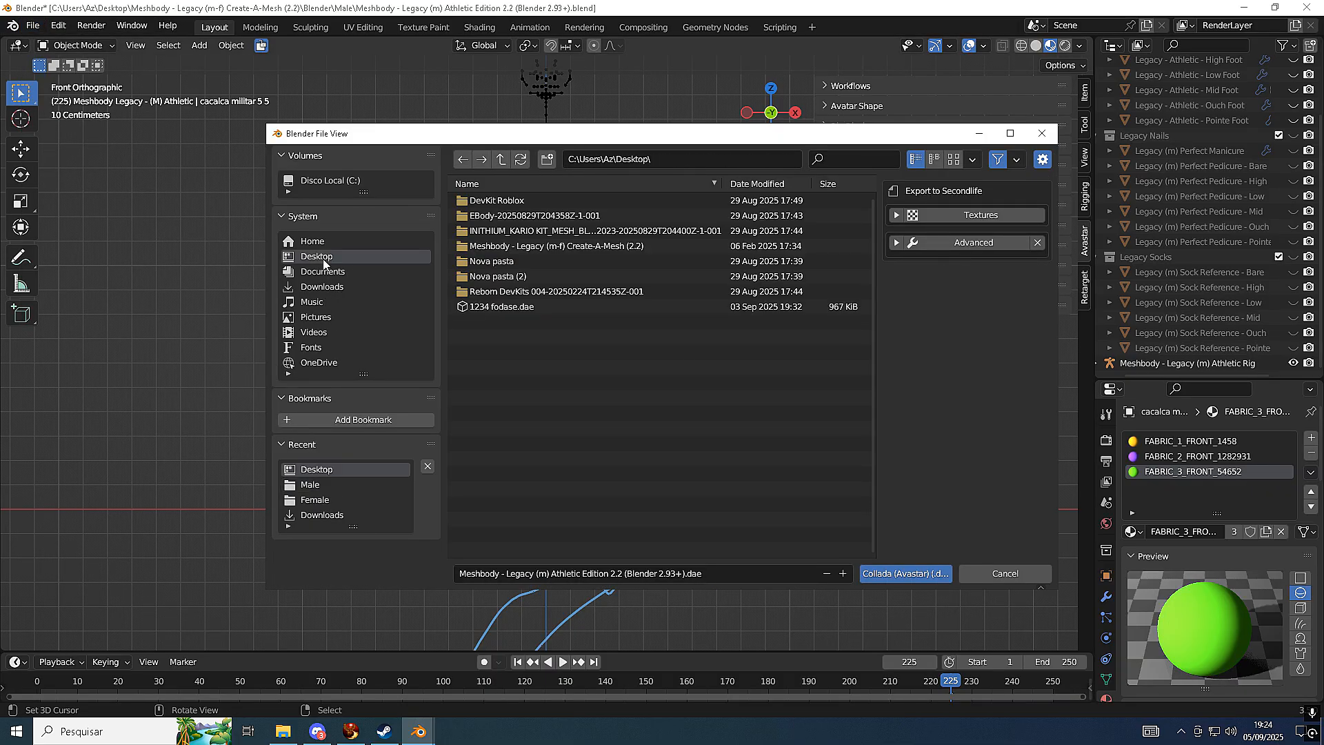
left_click(516, 573)
type("calc")
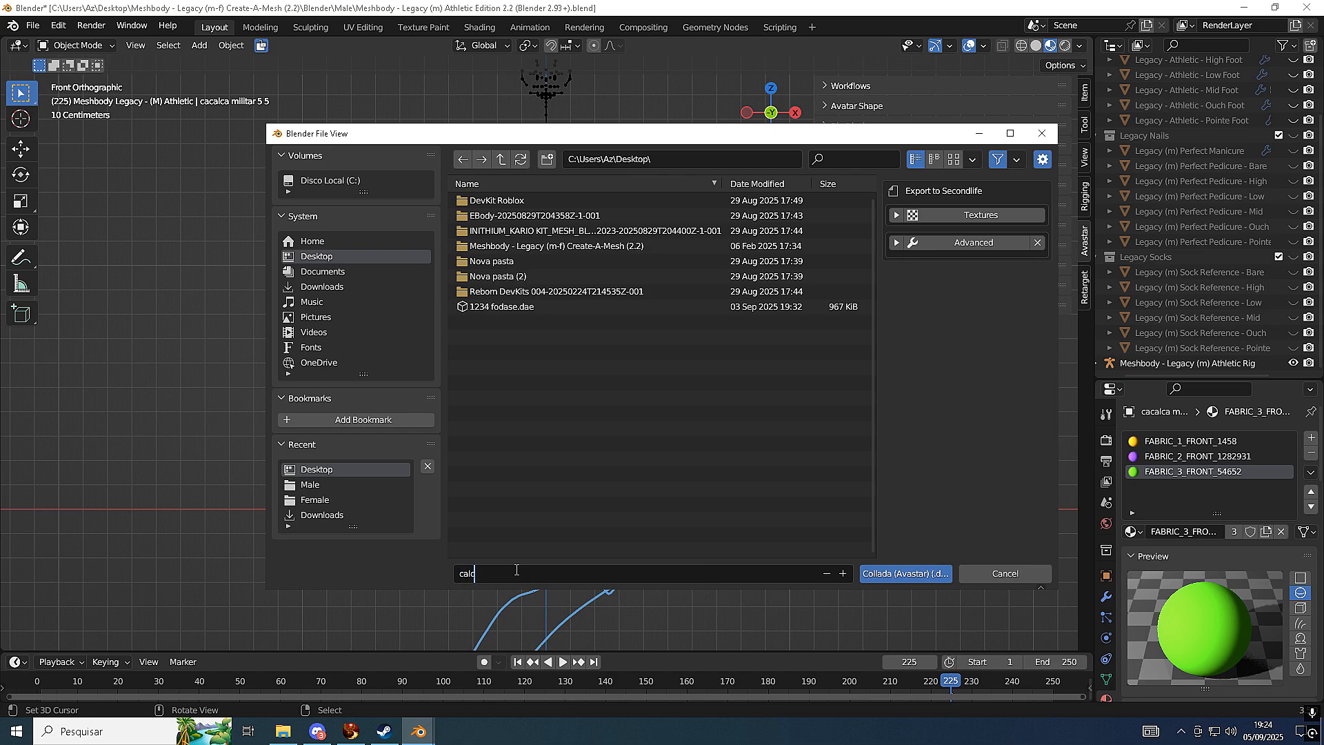
type("a miltec")
left_click(916, 576)
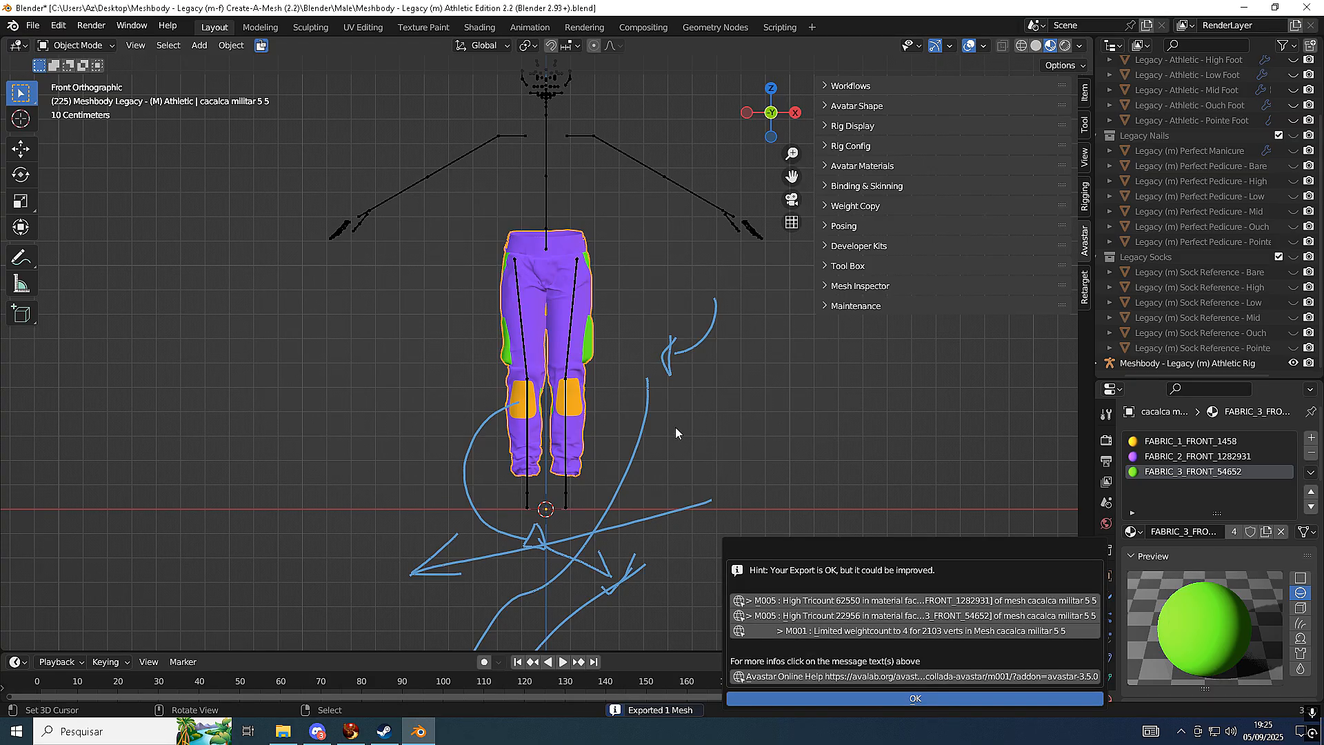
left_click(887, 705)
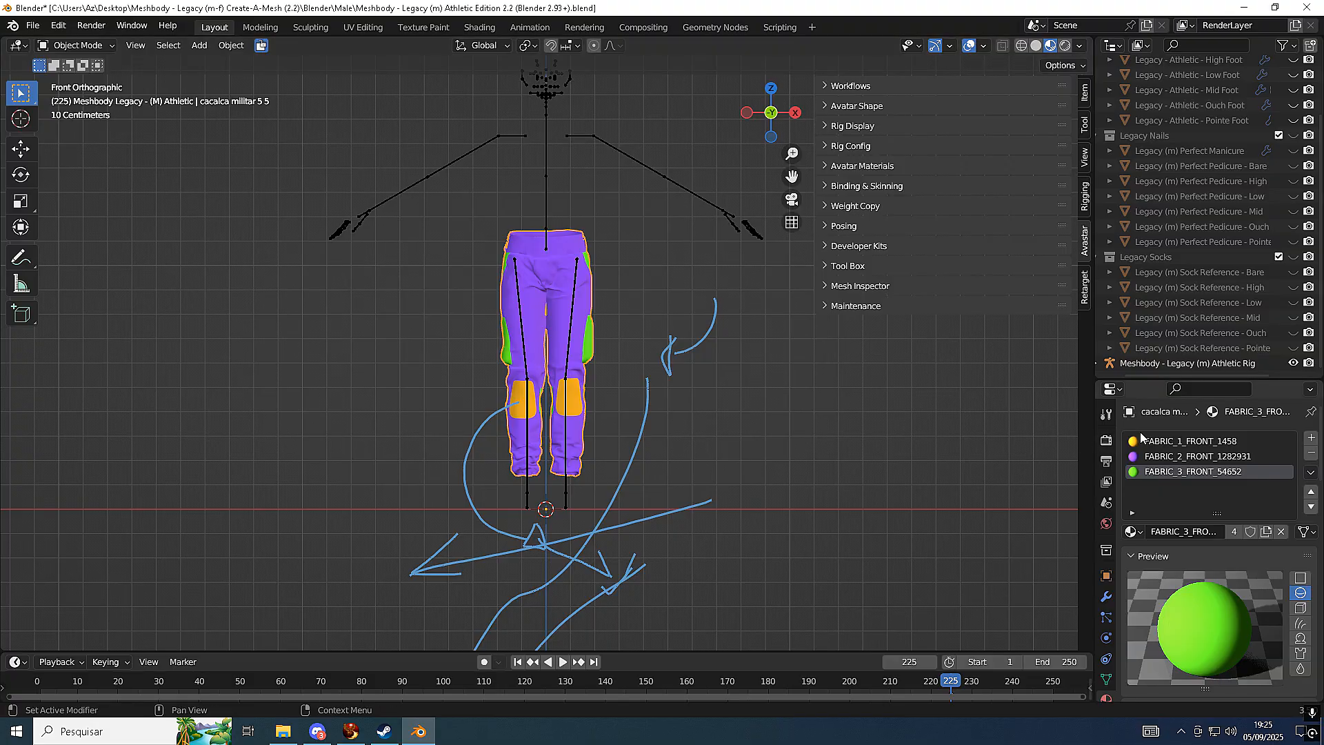
scroll(628, 287, "up", 2)
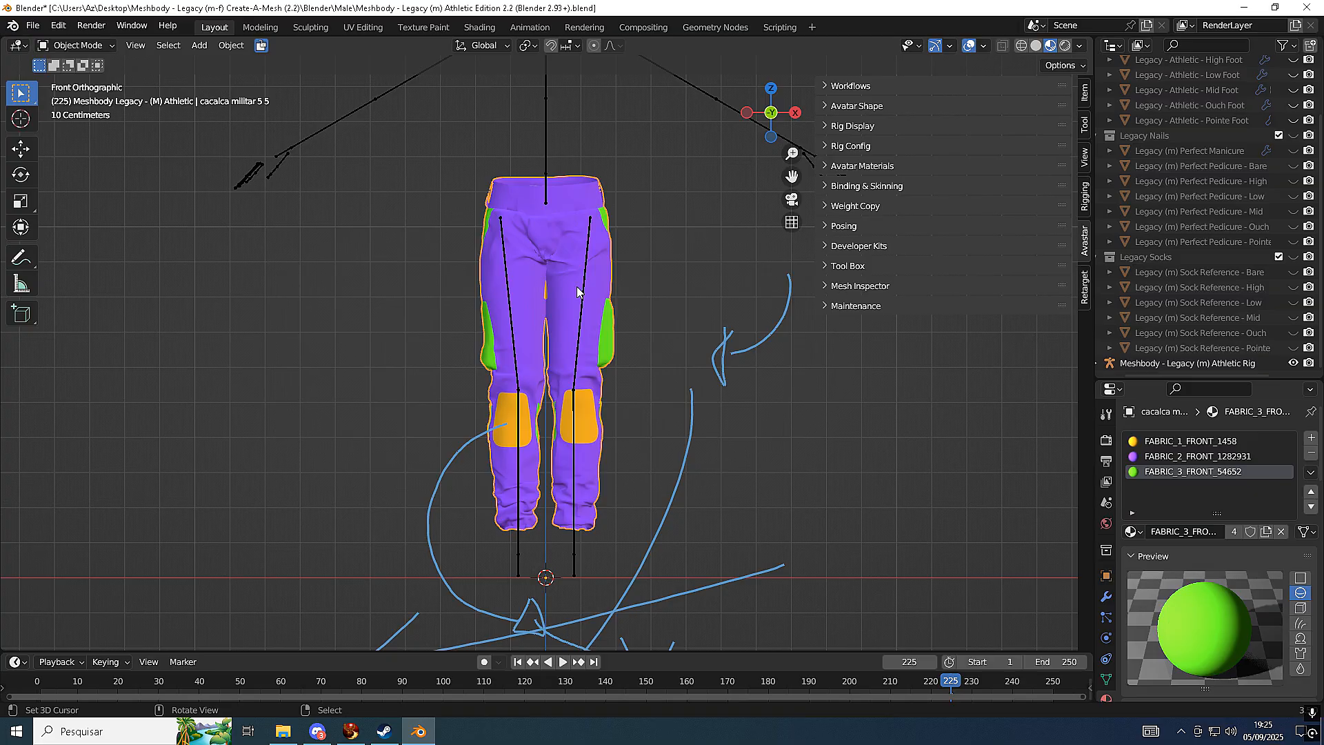
scroll(589, 331, "down", 4)
scroll(569, 293, "up", 4)
scroll(624, 445, "up", 2)
scroll(538, 213, "down", 1)
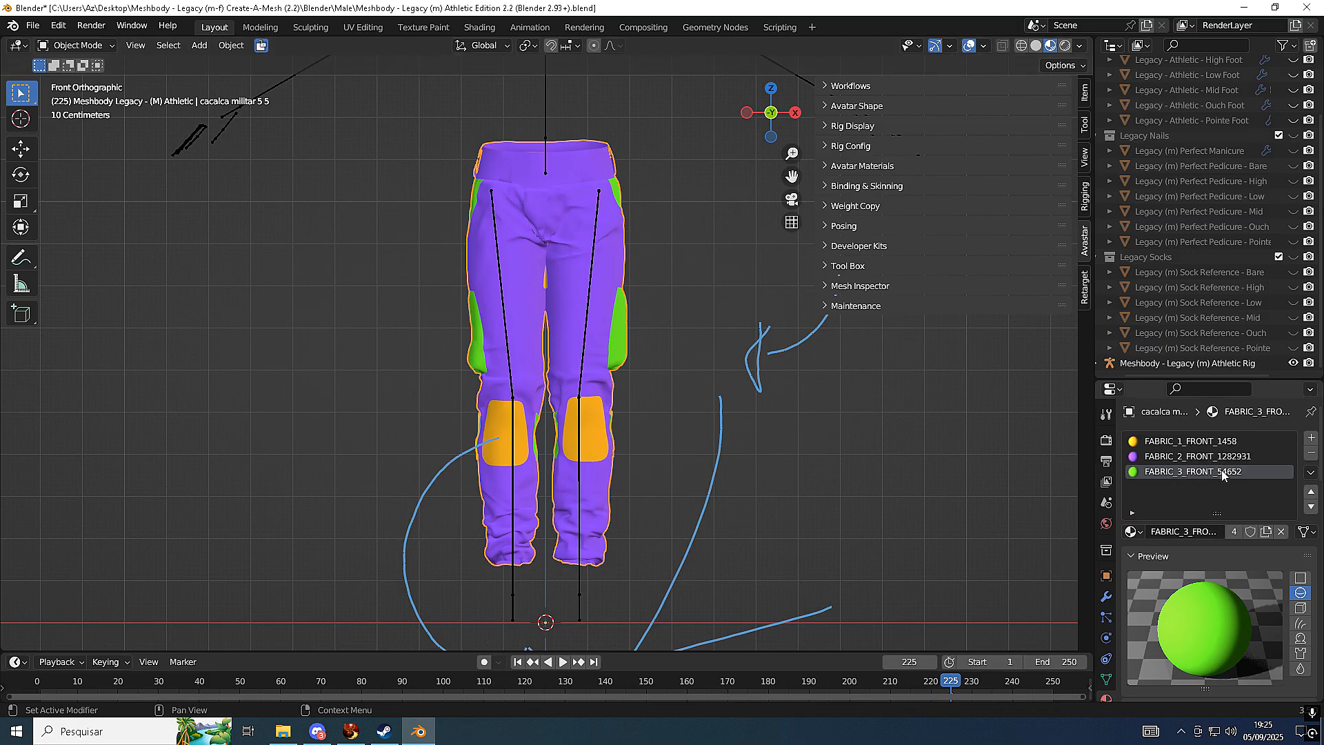
scroll(661, 358, "down", 2)
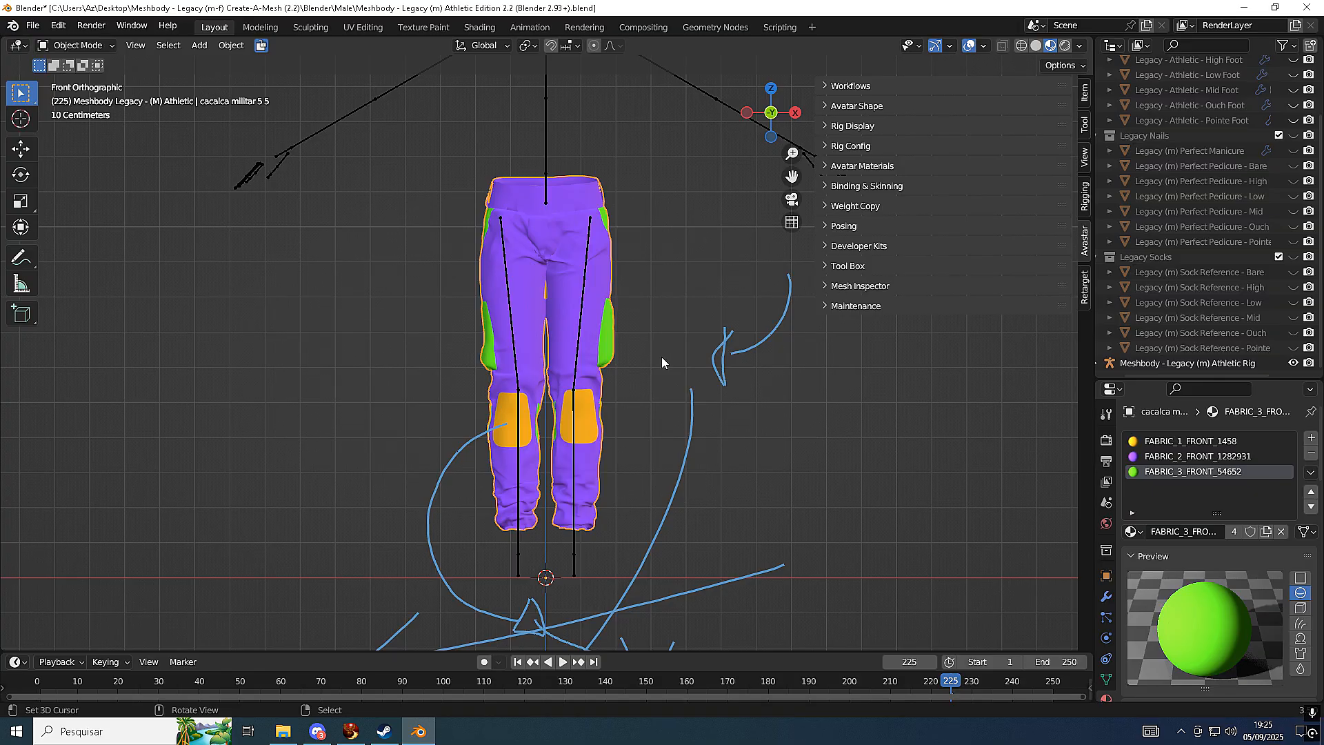
scroll(621, 309, "up", 4)
scroll(621, 303, "down", 3)
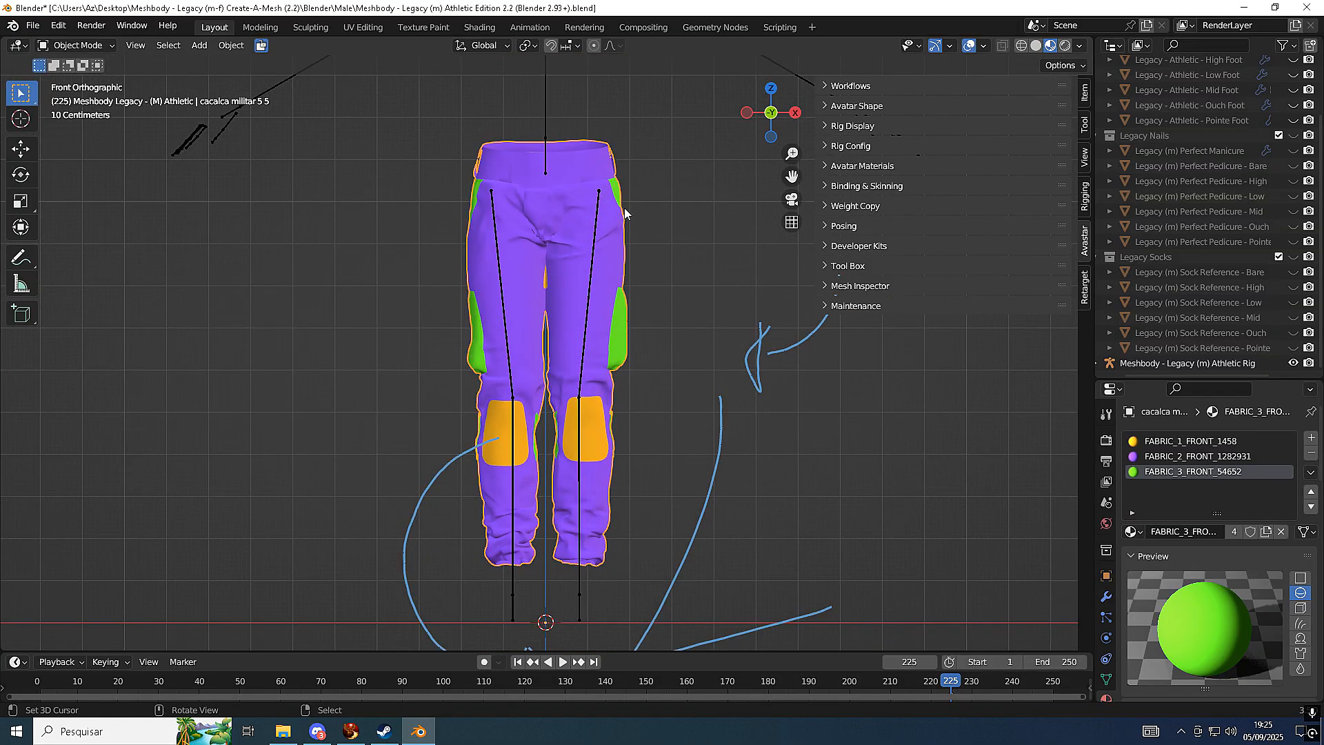
middle_click_drag(633, 258, 670, 333)
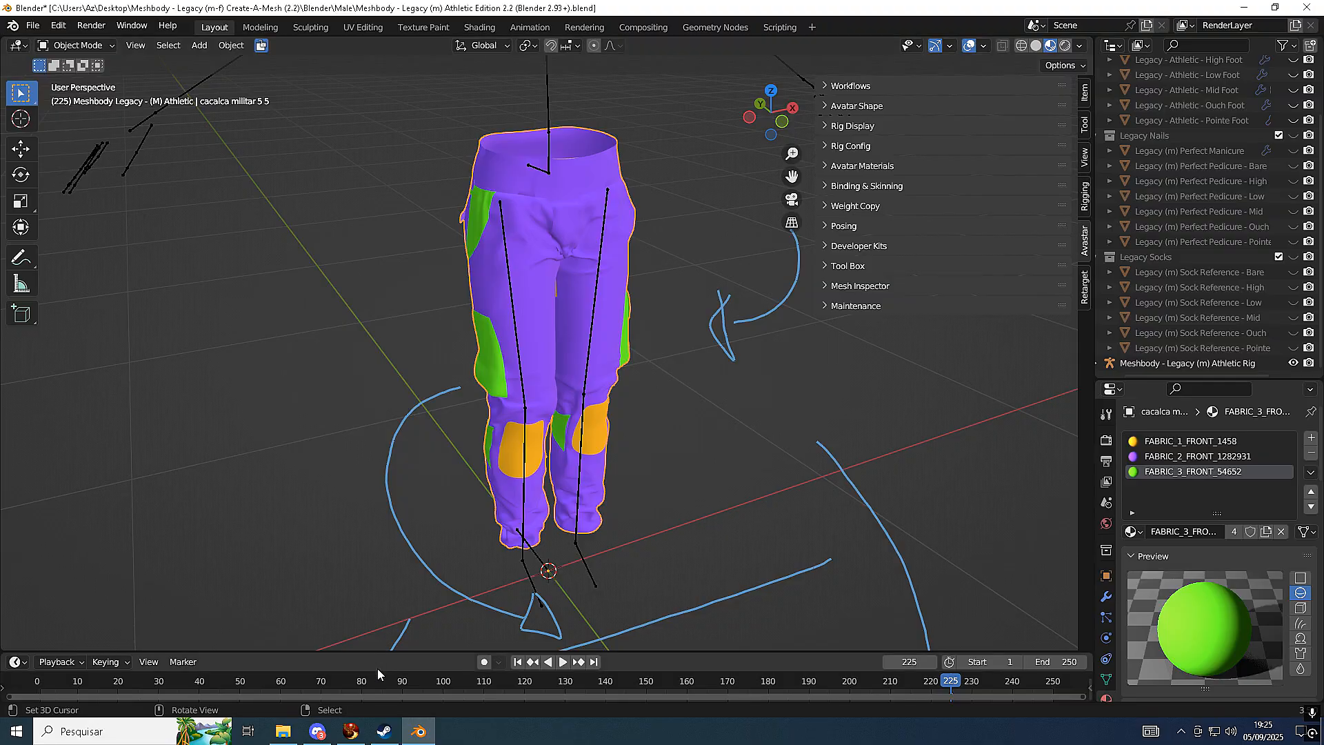
Switch to Discord and look through the participants of the class voice channel
left_click(319, 732)
scroll(170, 508, "down", 2)
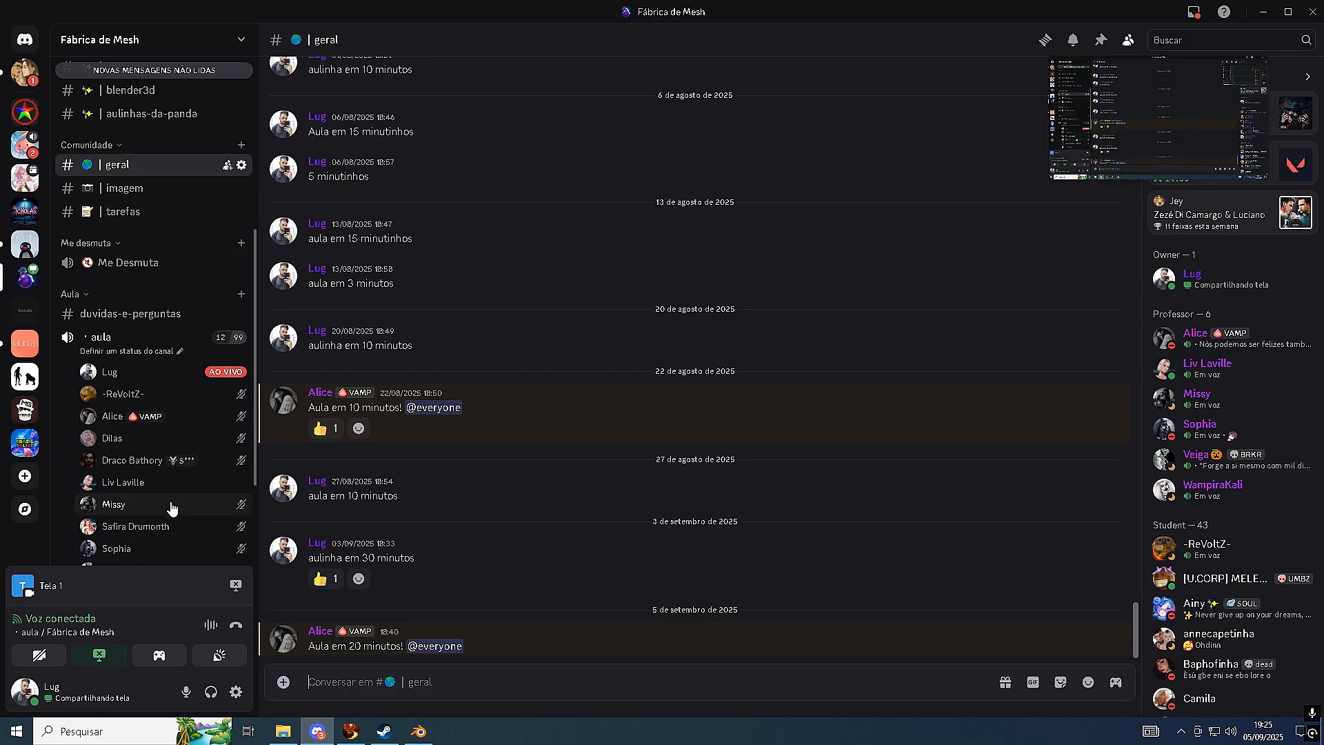
scroll(172, 508, "down", 2)
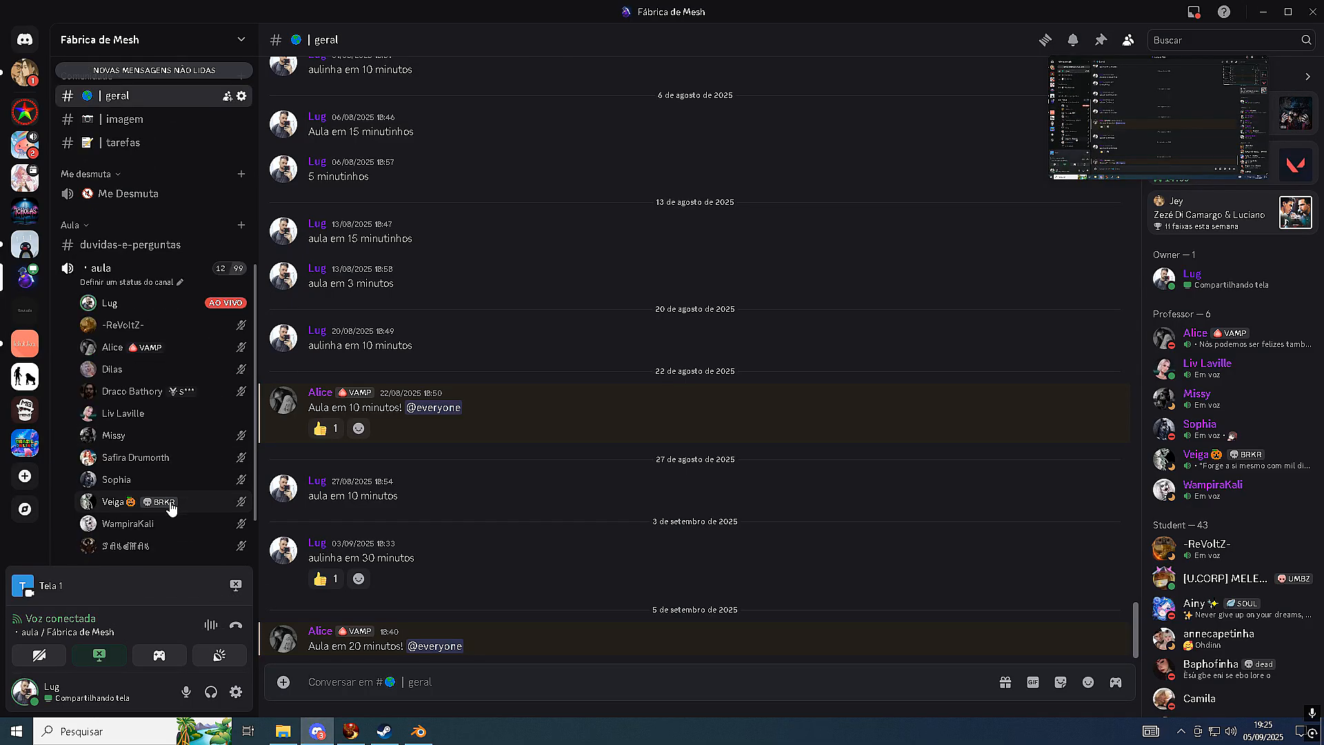
scroll(172, 508, "down", 2)
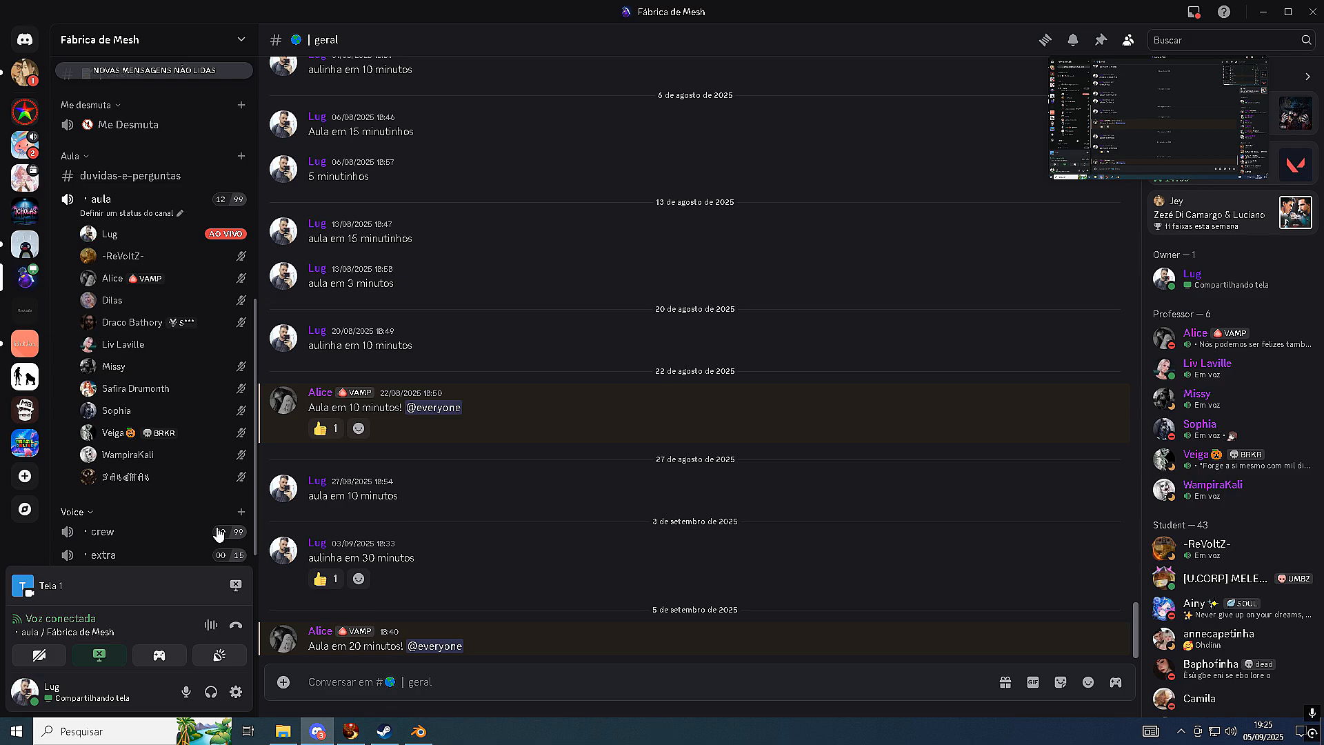
Switch to Firestorm and load "calca miltec.dae" from the Desktop for a mesh model upload
left_click(419, 733)
left_click(351, 731)
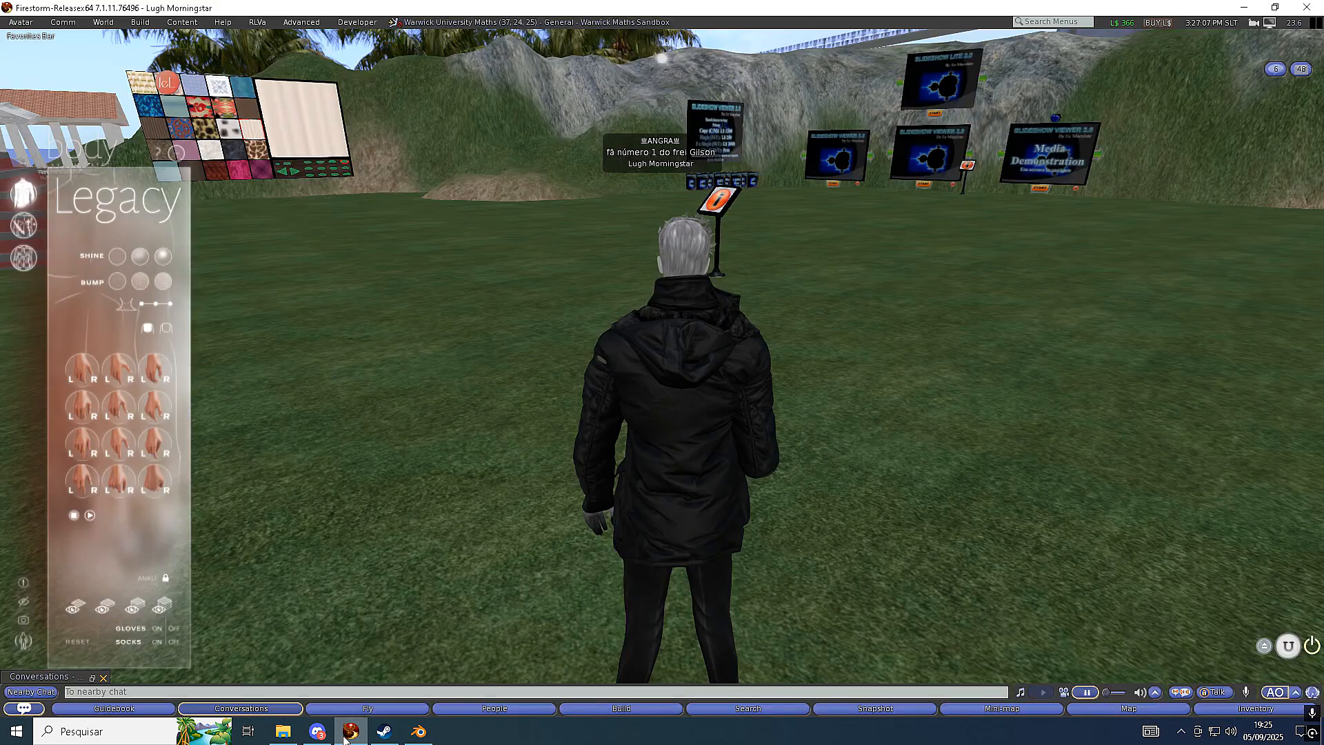
left_click(140, 22)
mouse_move(165, 199)
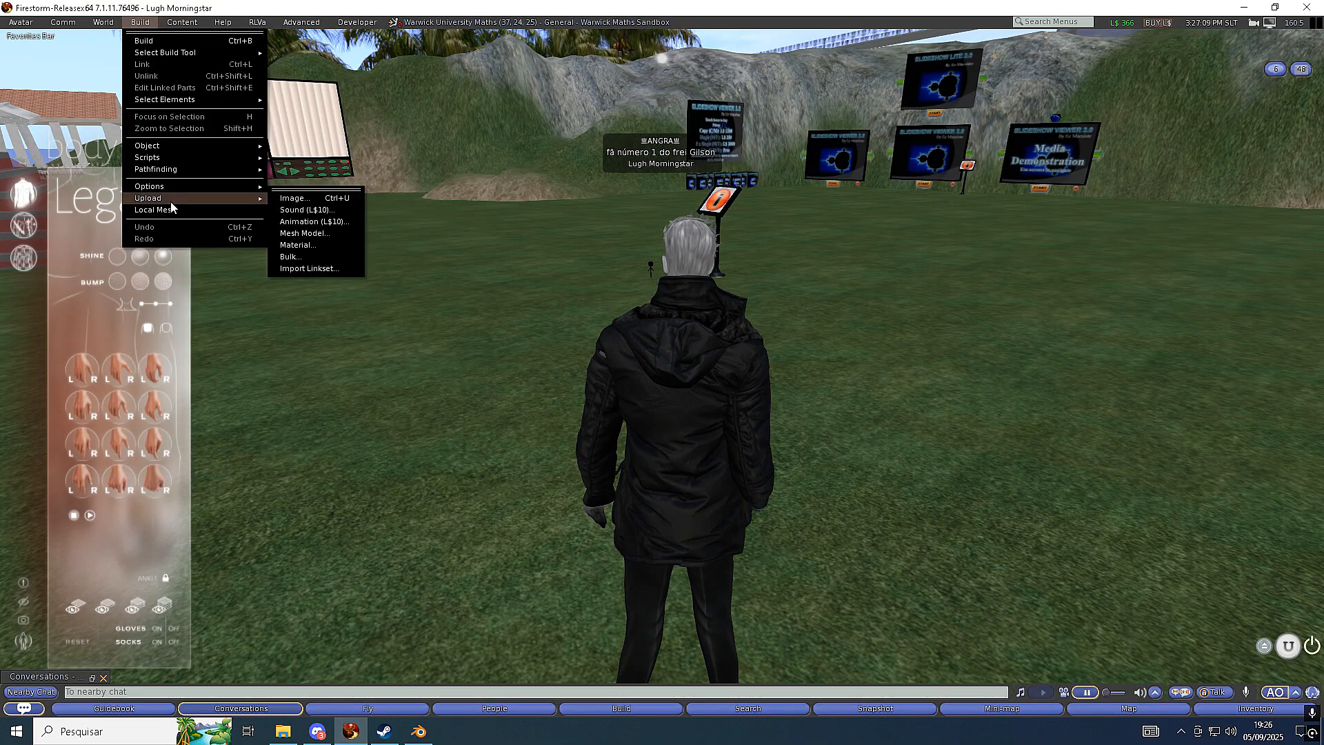
left_click(310, 235)
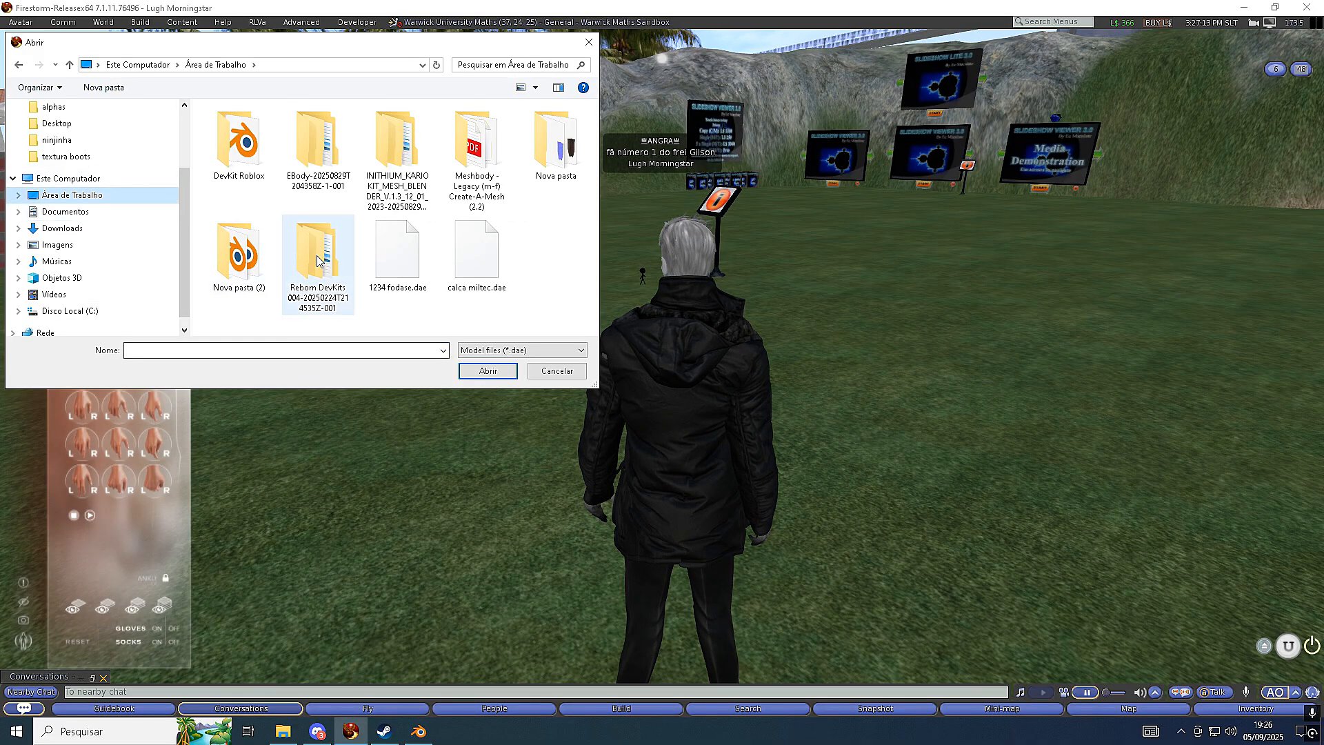
left_click(496, 279)
left_click(488, 371)
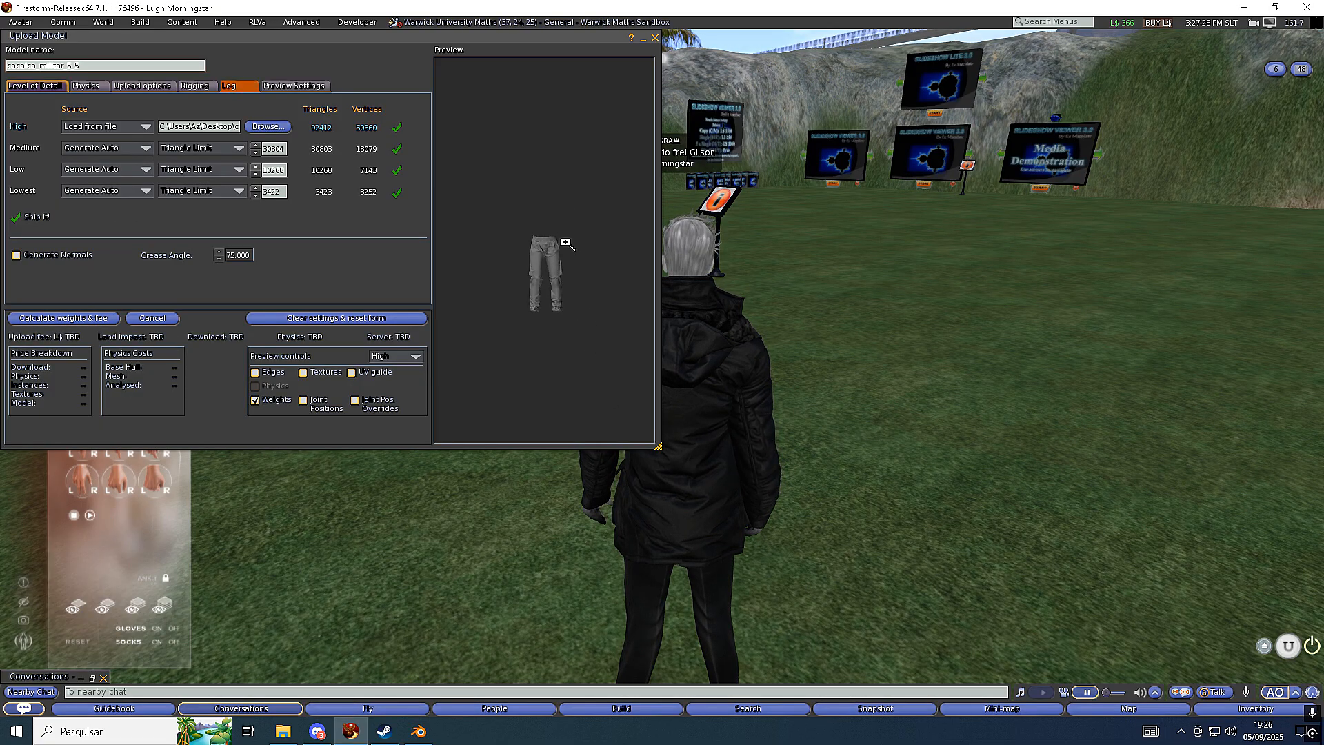
Enlarge the upload window and check the trousers preview with the edges and joint positions displays toggled on and off
left_click_drag(659, 447, 803, 522)
scroll(696, 450, "up", 2)
left_click(255, 373)
left_click(255, 373)
left_click(303, 400)
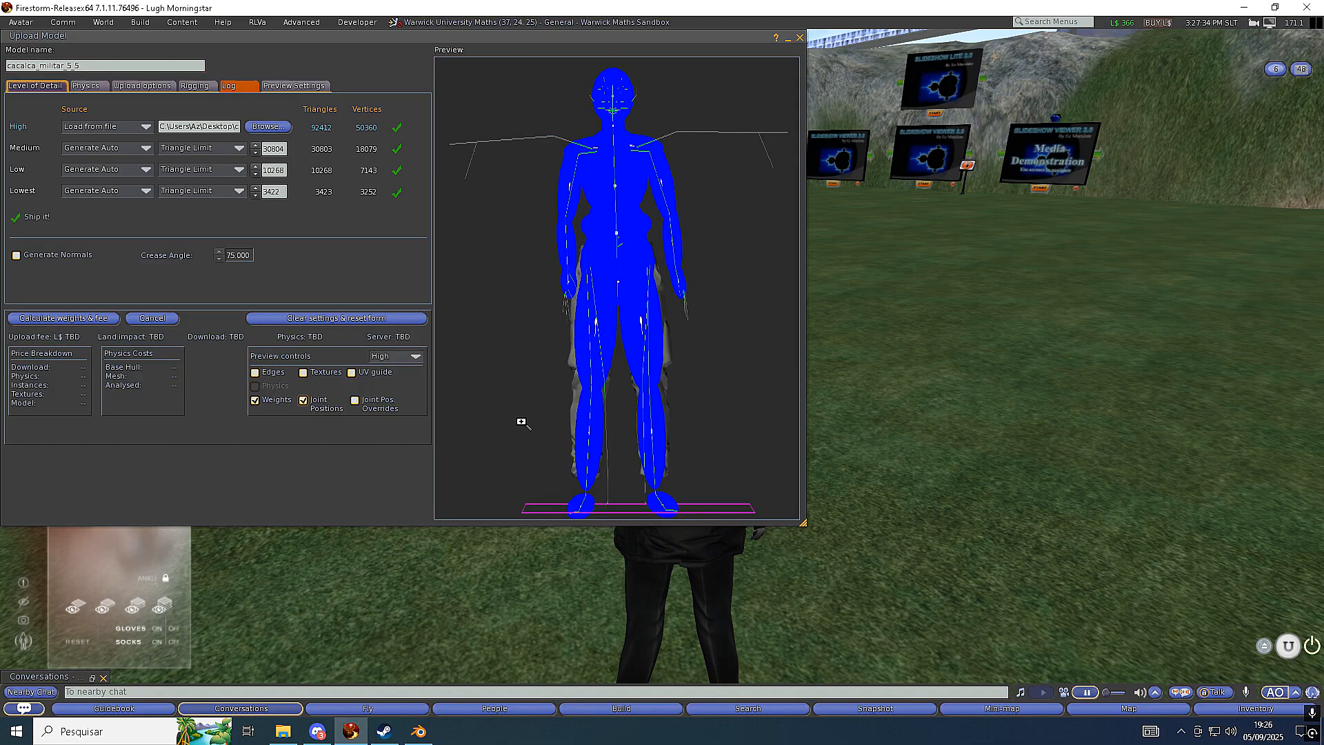
left_click(303, 400)
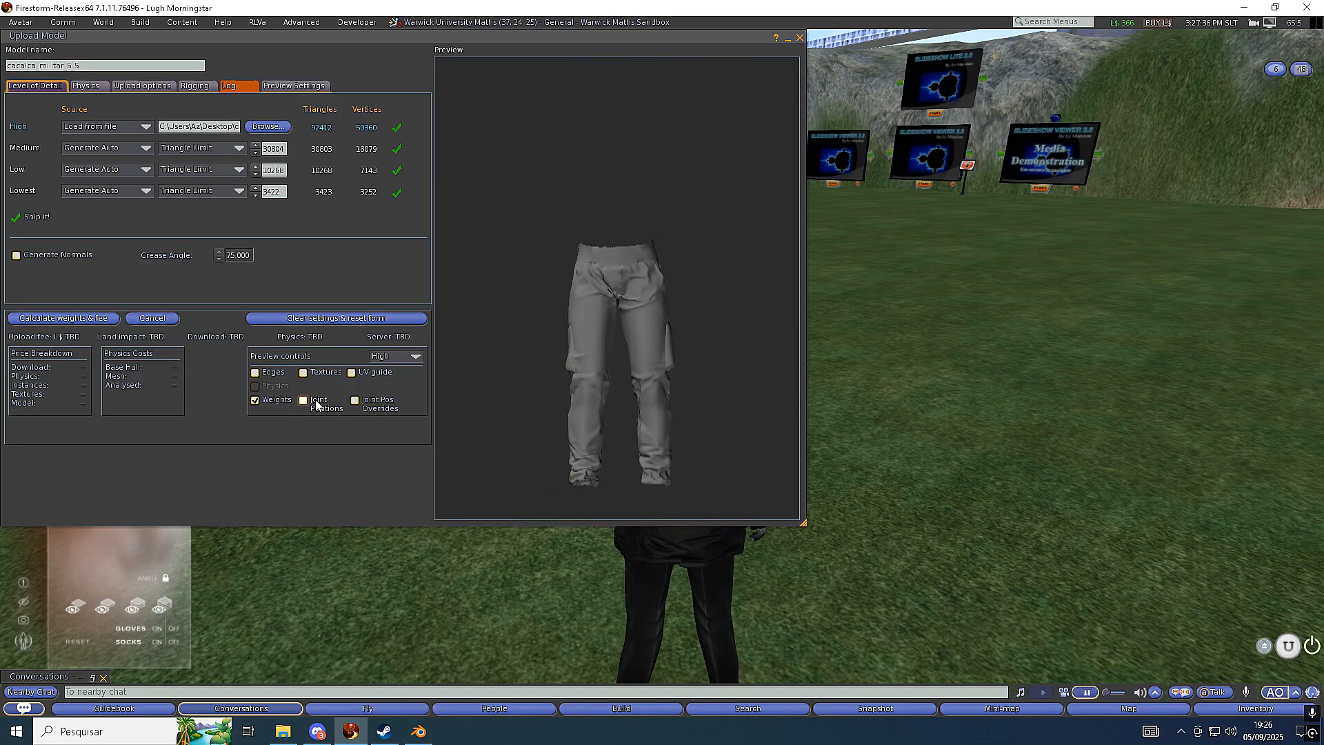
Set the Medium level of detail's source to Load from file and reposition the upload window
left_click_drag(594, 451, 620, 452)
left_click_drag(224, 41, 516, 63)
scroll(372, 171, "up", 1)
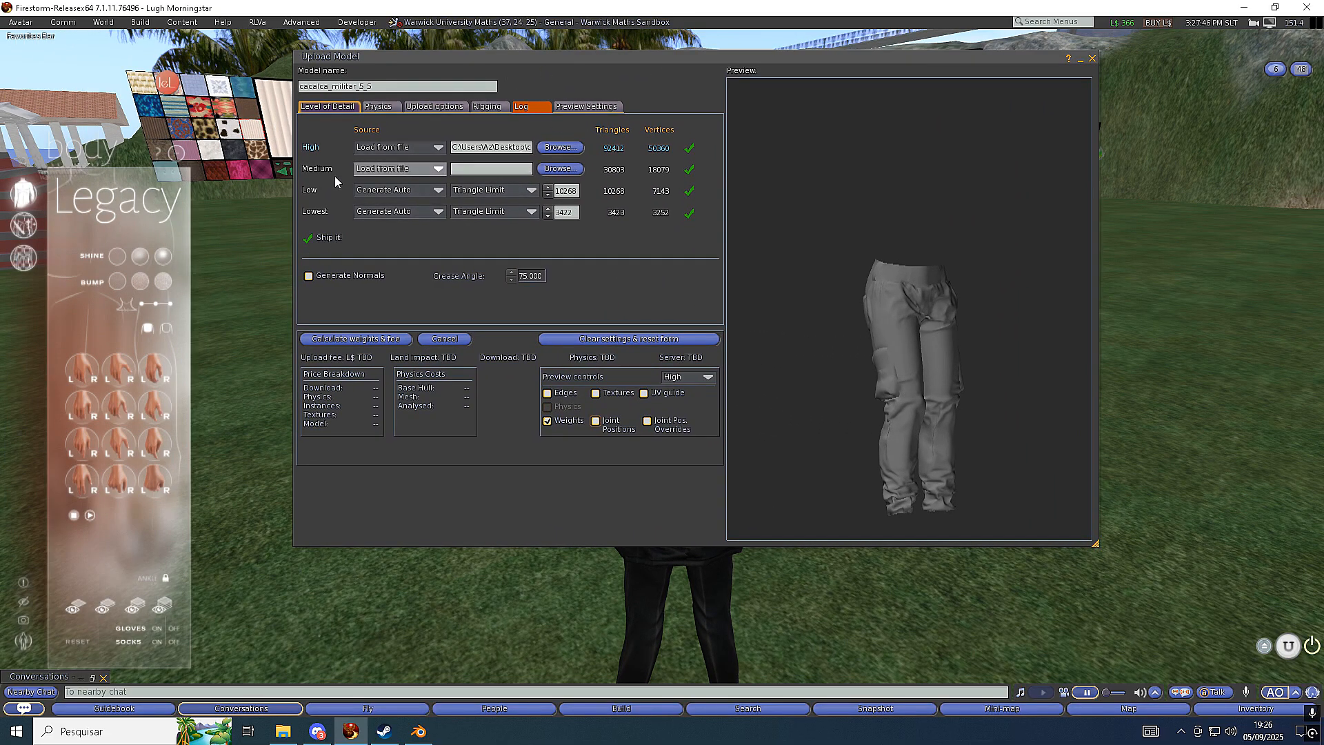
left_click_drag(293, 171, 214, 167)
left_click_drag(403, 67, 628, 129)
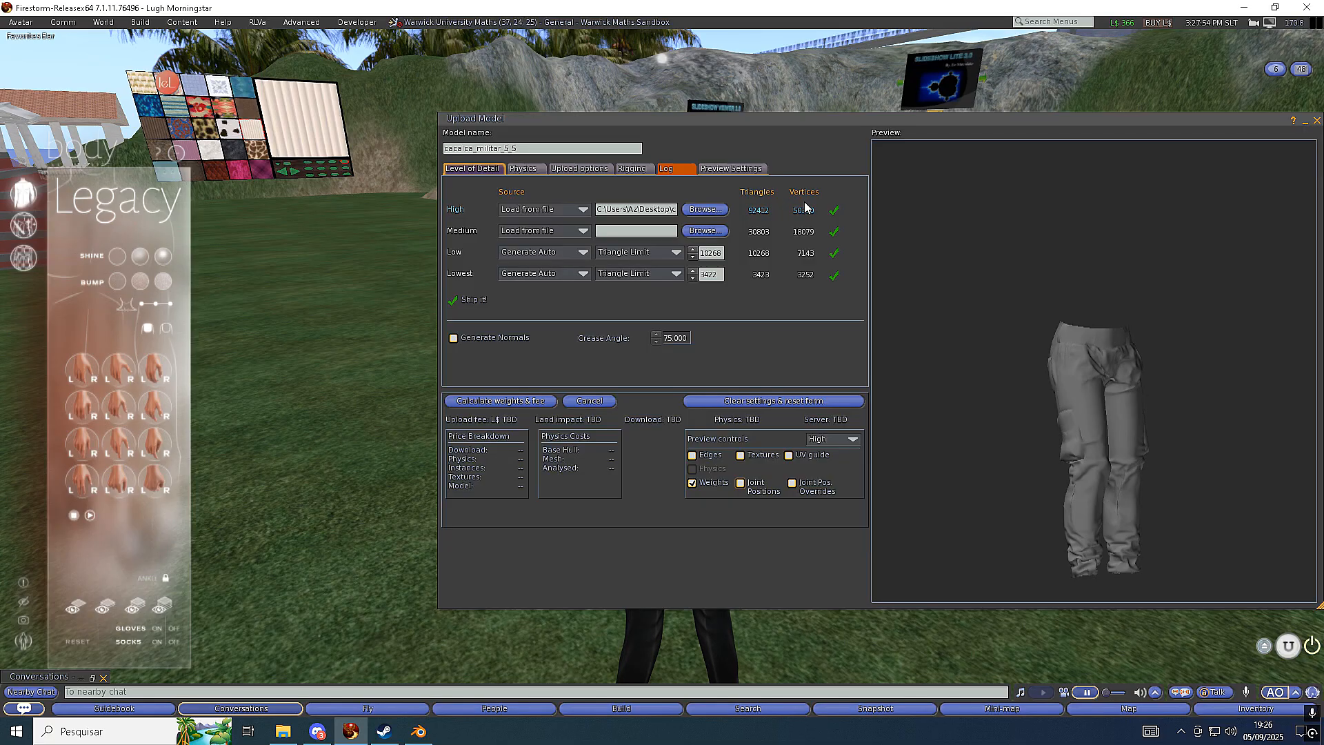
Switch to Blender, select all of the trousers' geometry in Edit Mode and enable the Statistics overlay
left_click(427, 737)
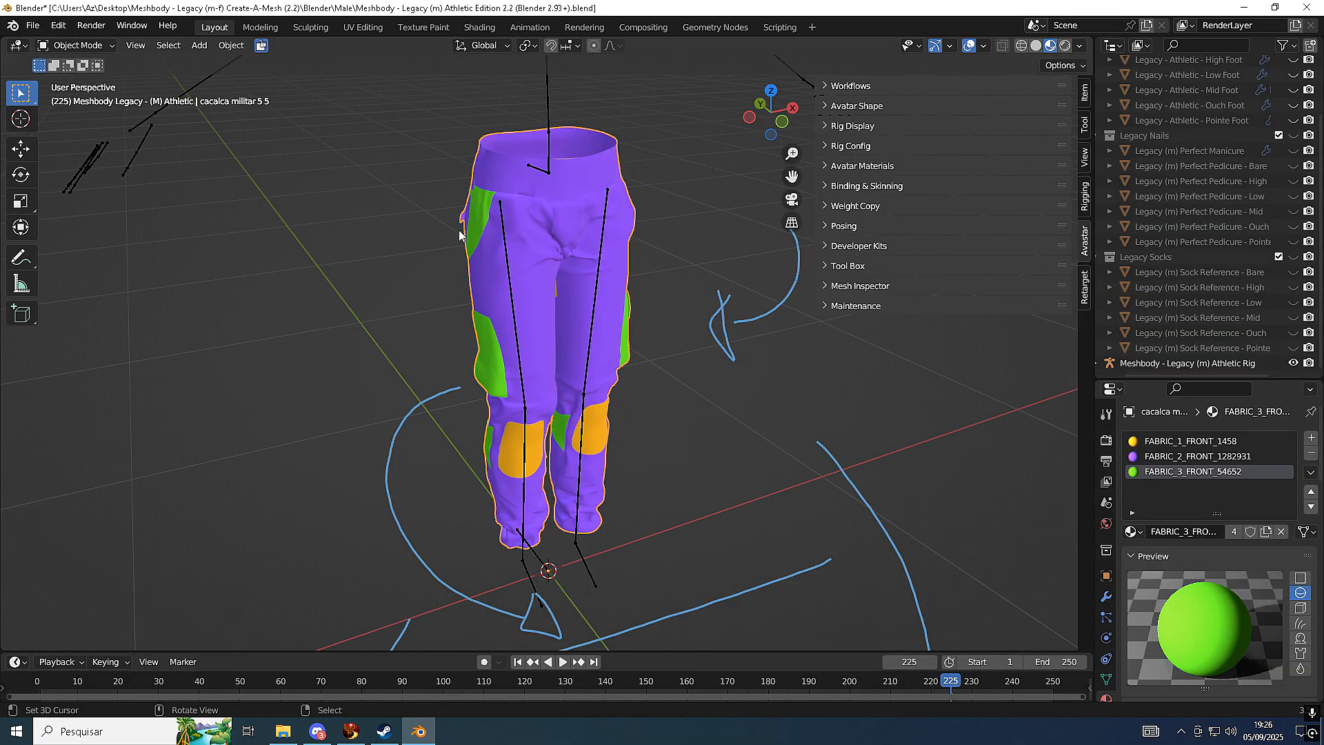
key("Tab")
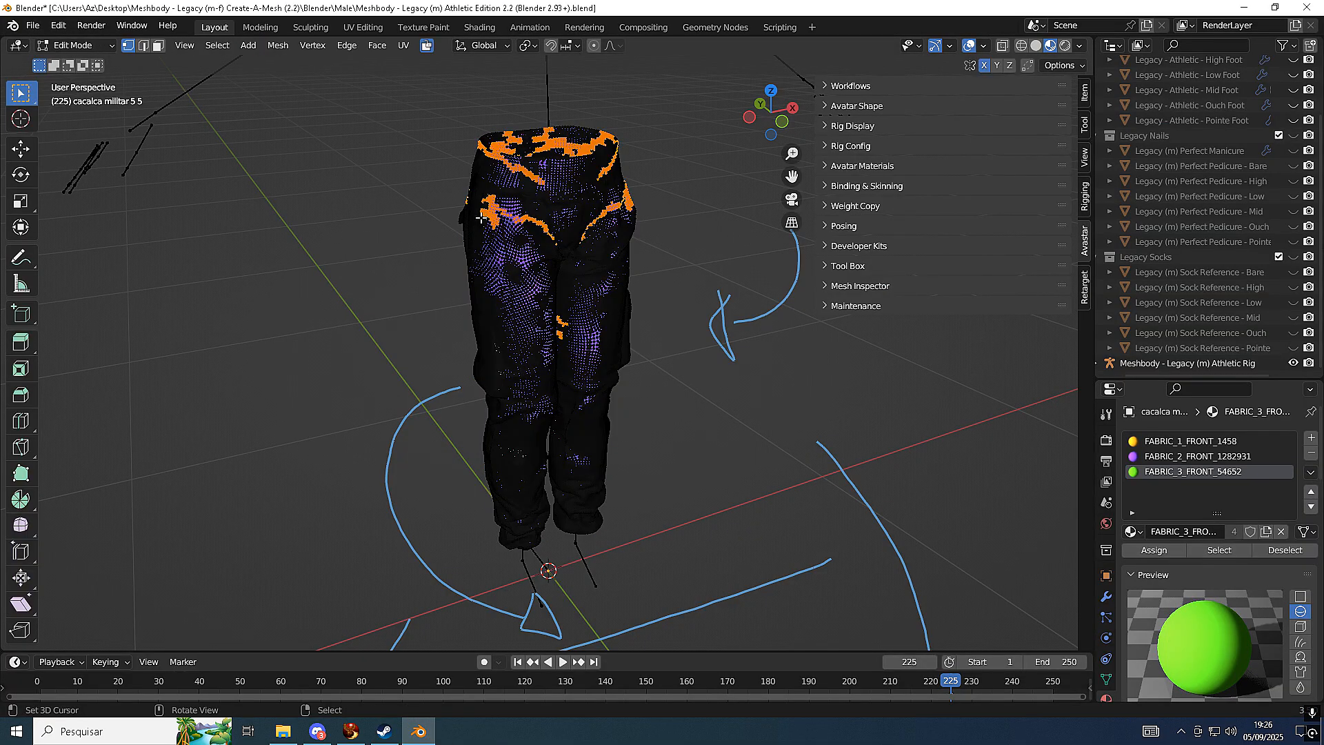
key("a")
left_click(1058, 65)
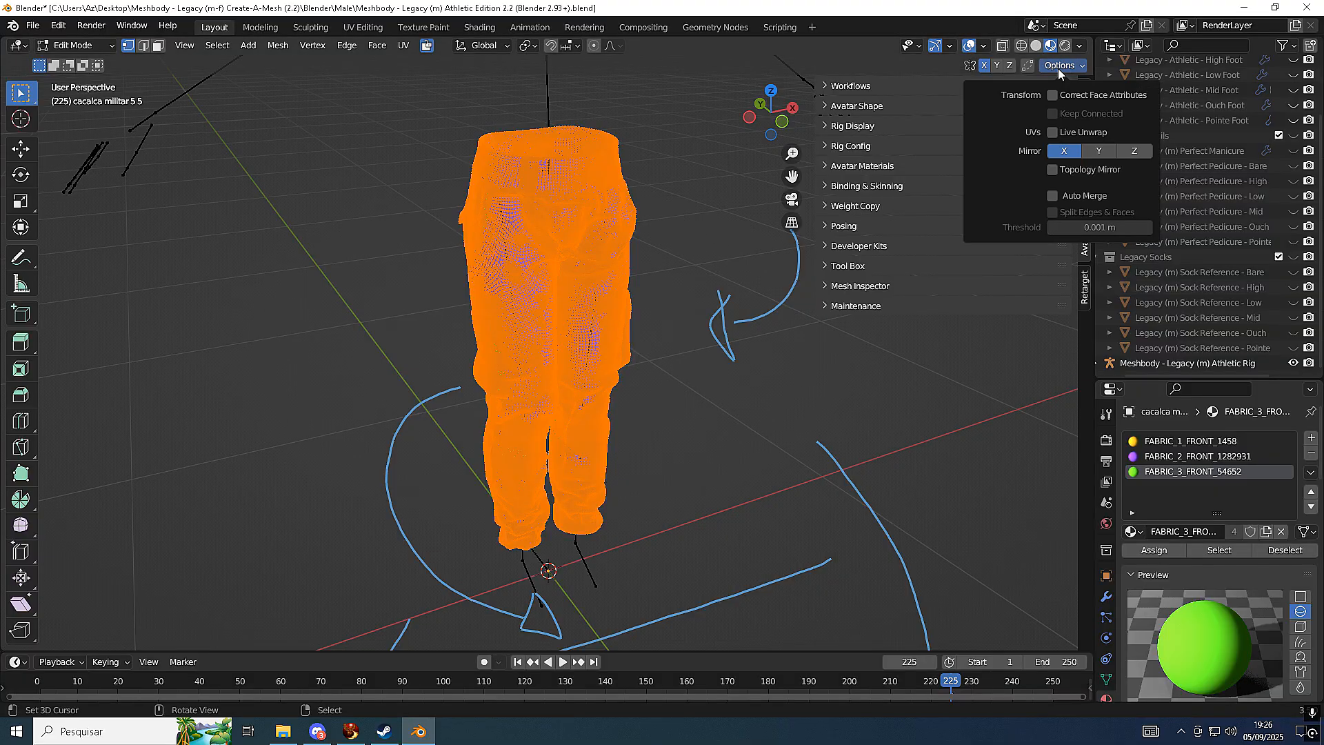
left_click(983, 46)
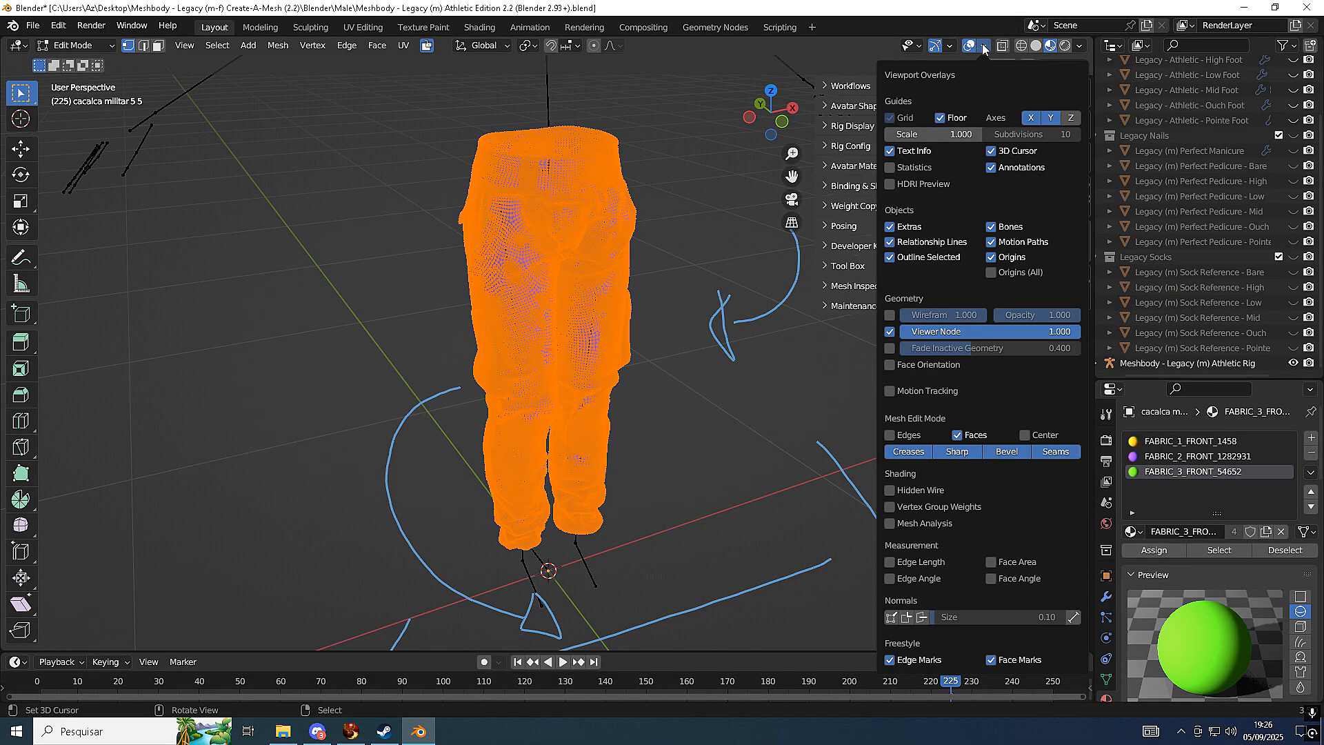
left_click(890, 167)
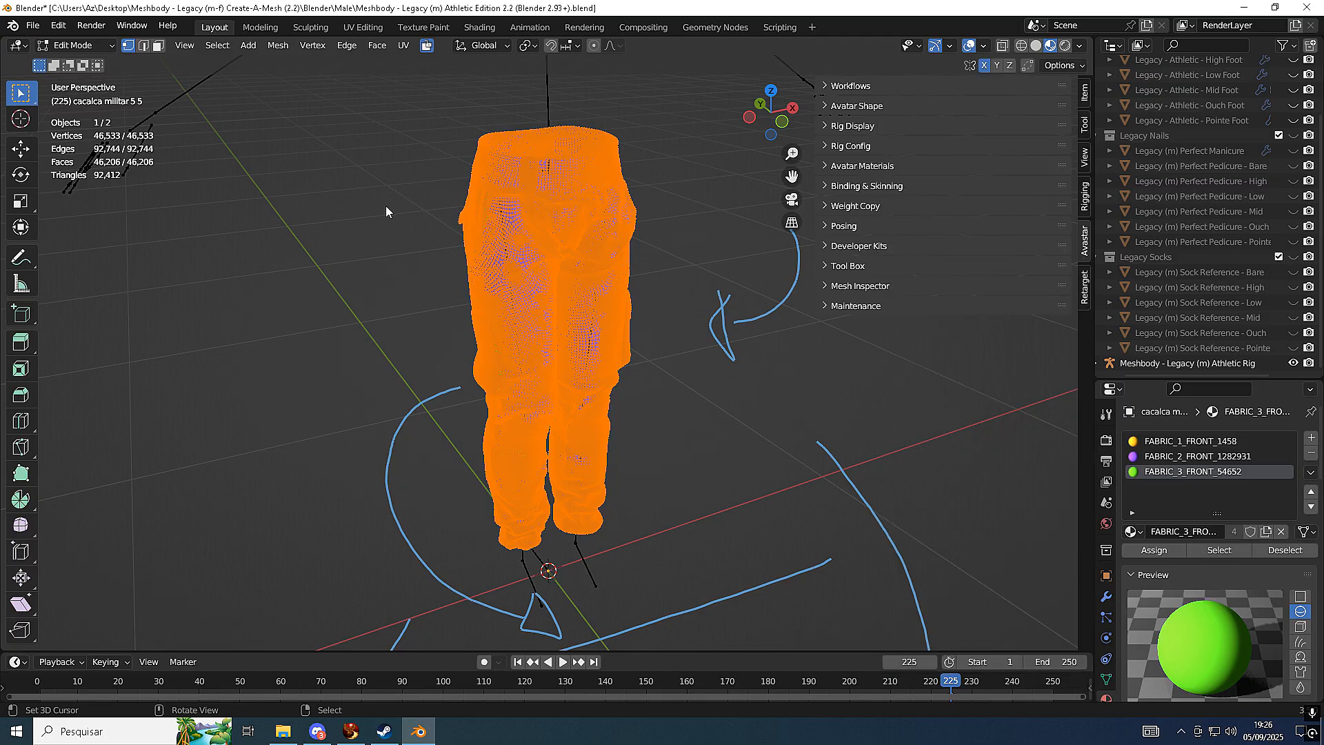
key("Tab")
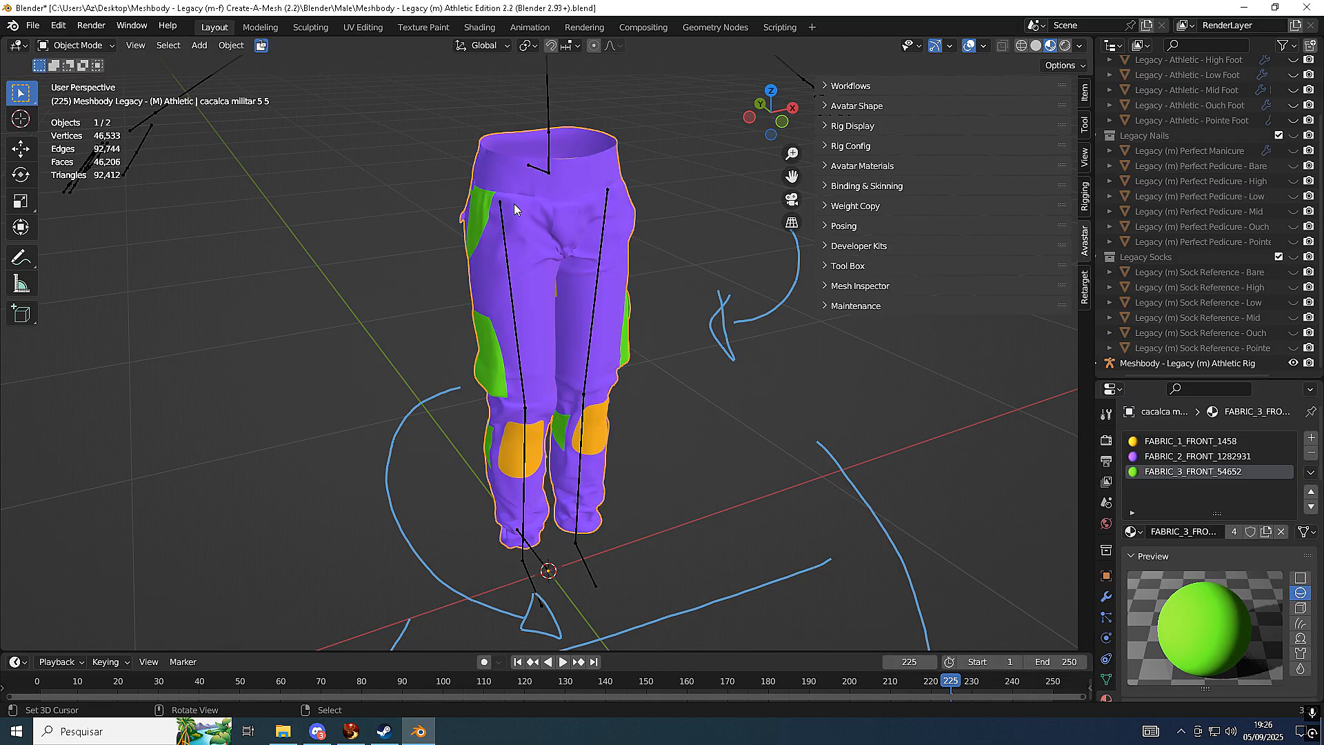
Compare the trousers' vertex and triangle counts between Blender and the Firestorm upload window
key("alt+Tab")
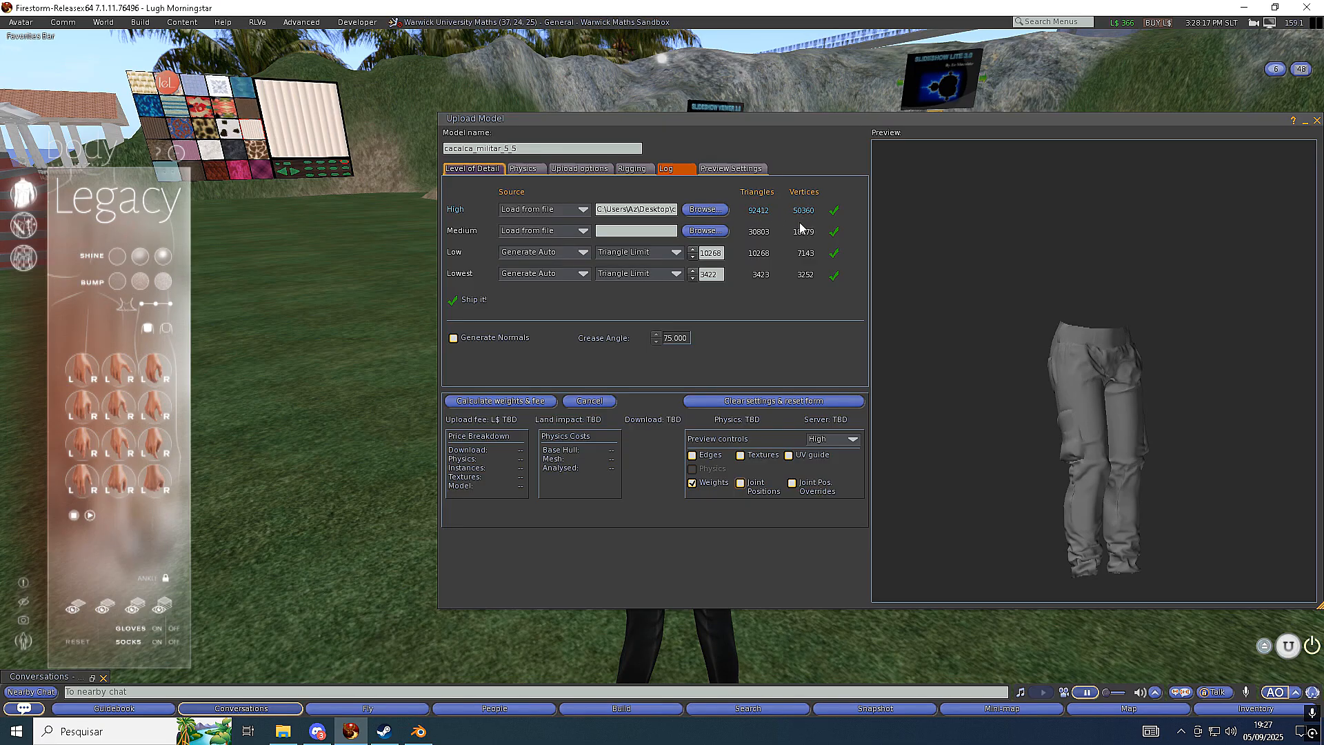
key("alt+Tab")
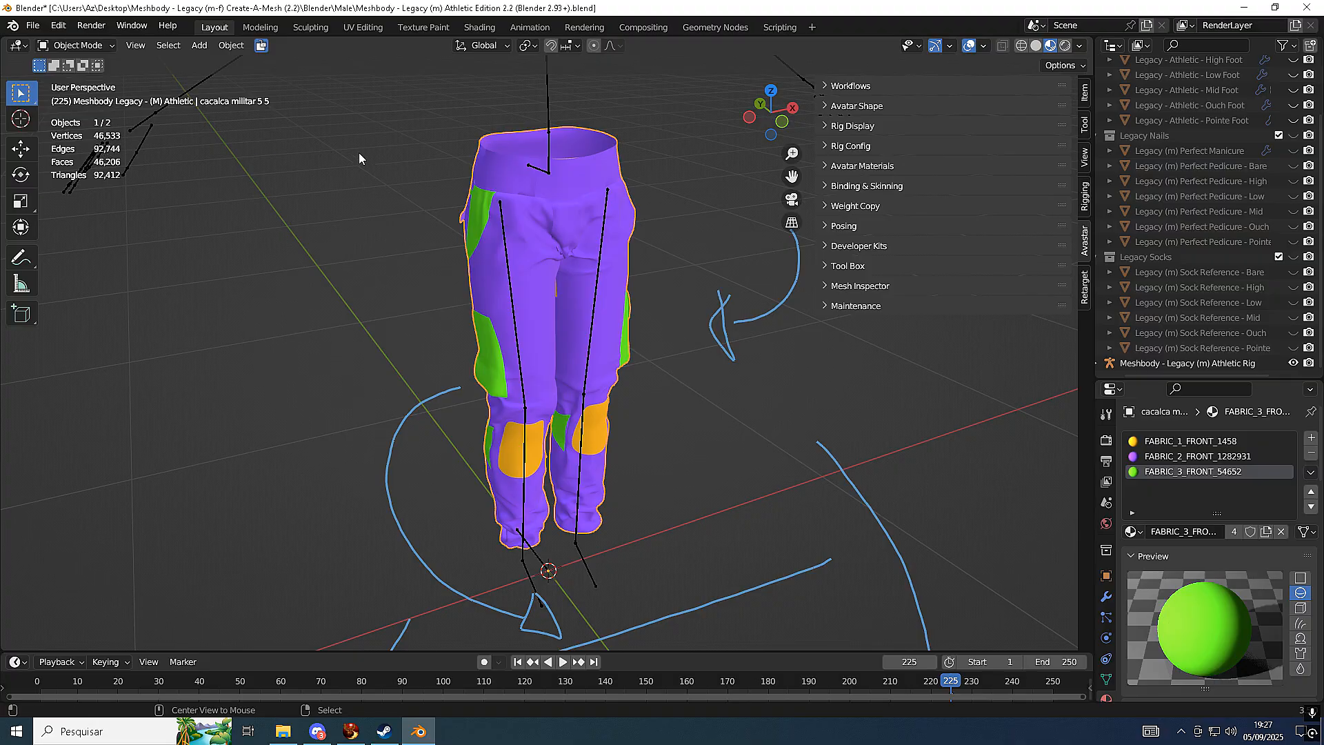
key("alt+Tab")
left_click_drag(1106, 437, 931, 271)
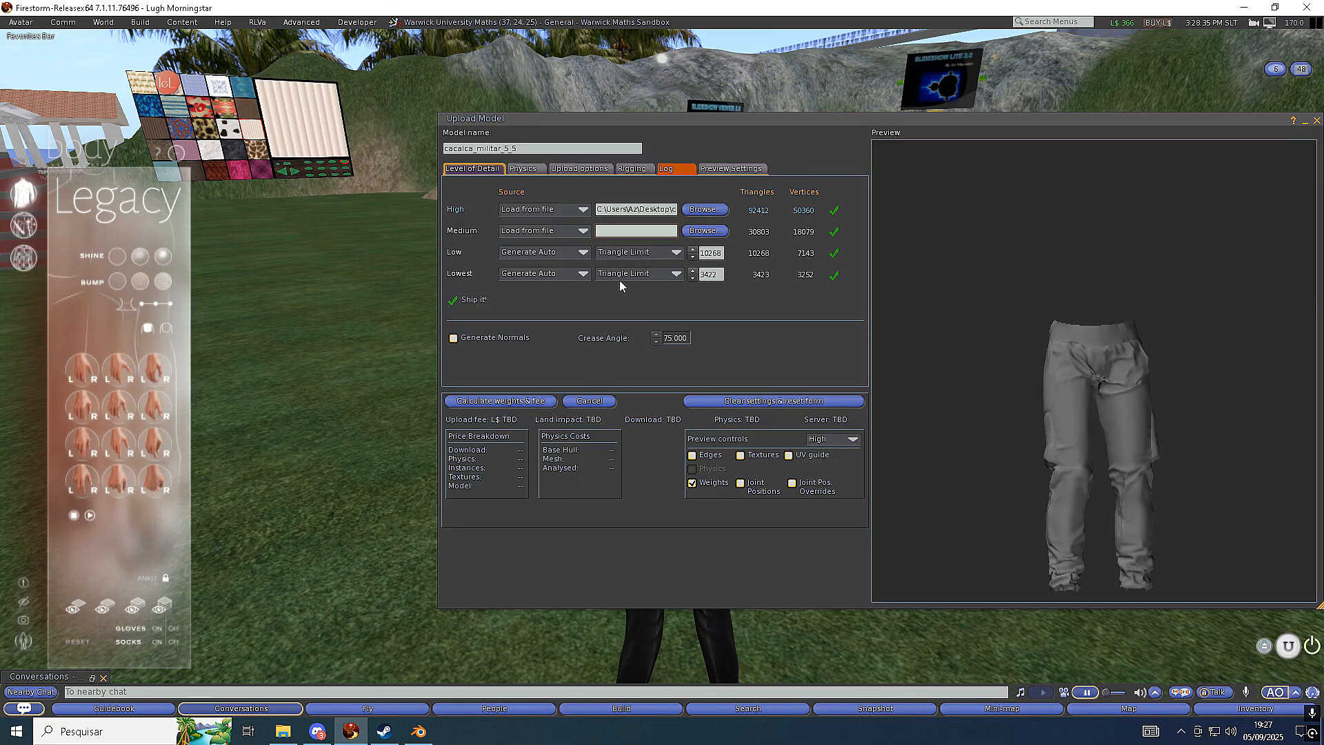
Move the upload window aside and view the avatar from near and far to illustrate the levels of detail
left_click_drag(643, 122, 894, 103)
scroll(611, 440, "up", 3)
scroll(618, 385, "down", 2)
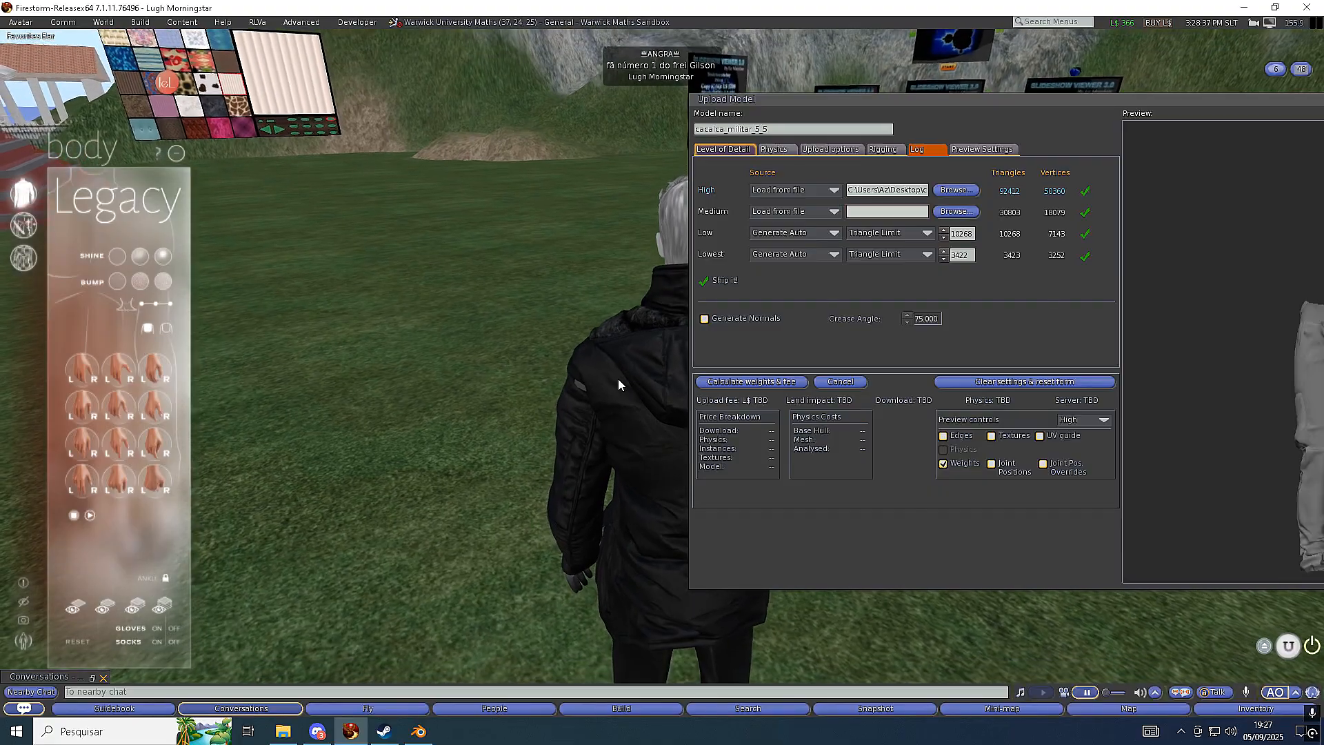
right_click(617, 380)
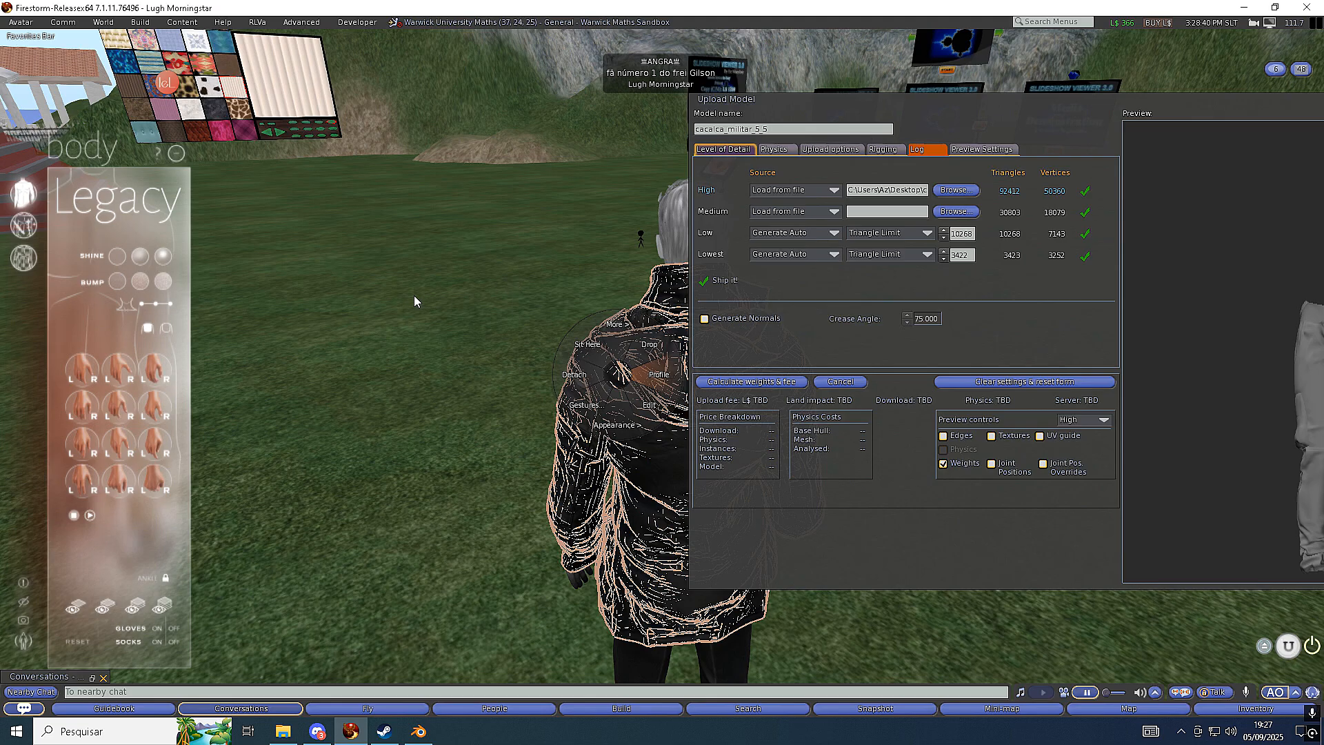
scroll(404, 347, "down", 3)
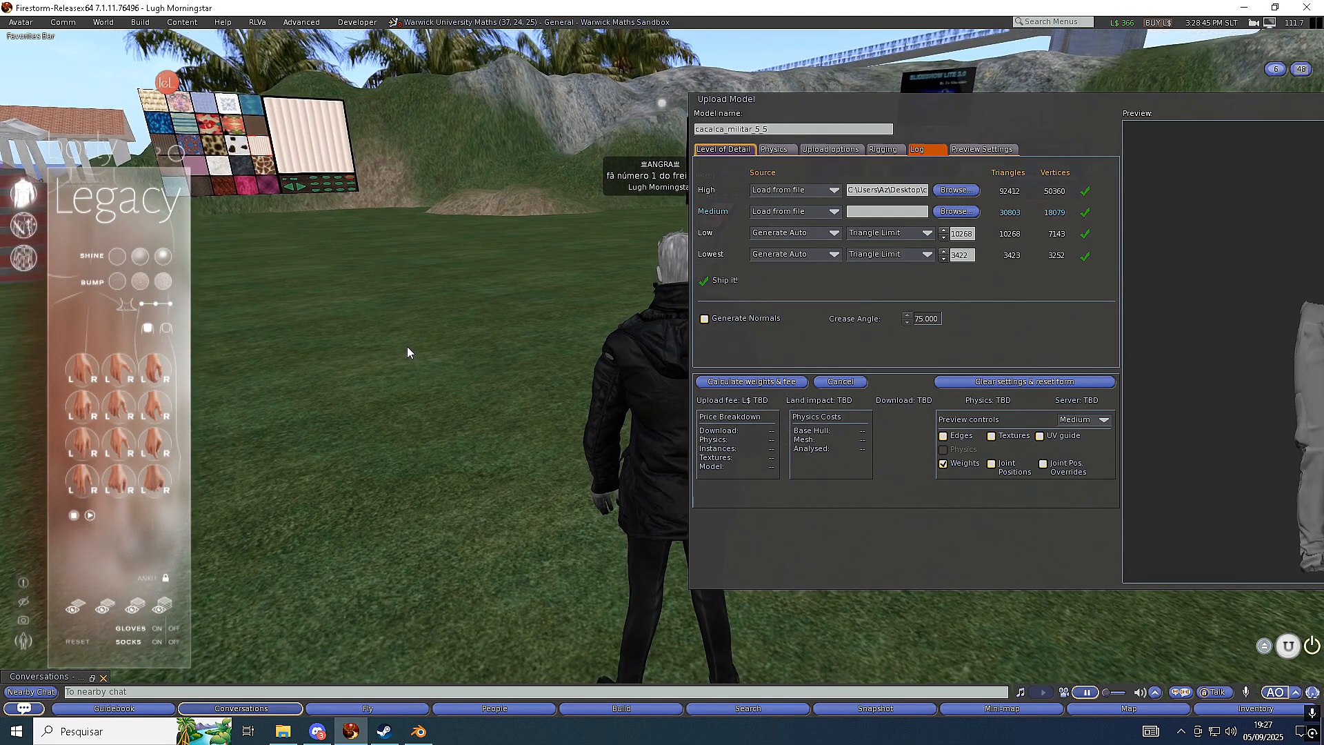
scroll(434, 351, "down", 2)
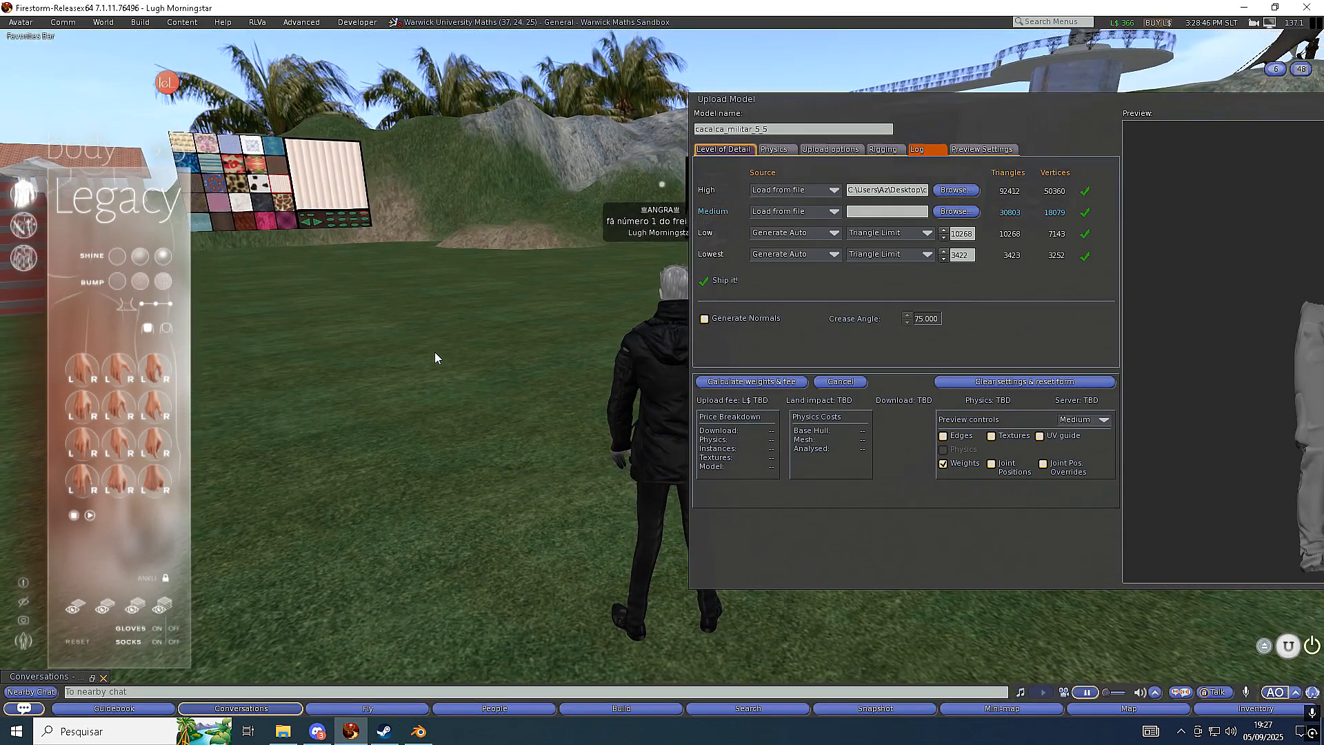
scroll(434, 352, "down", 2)
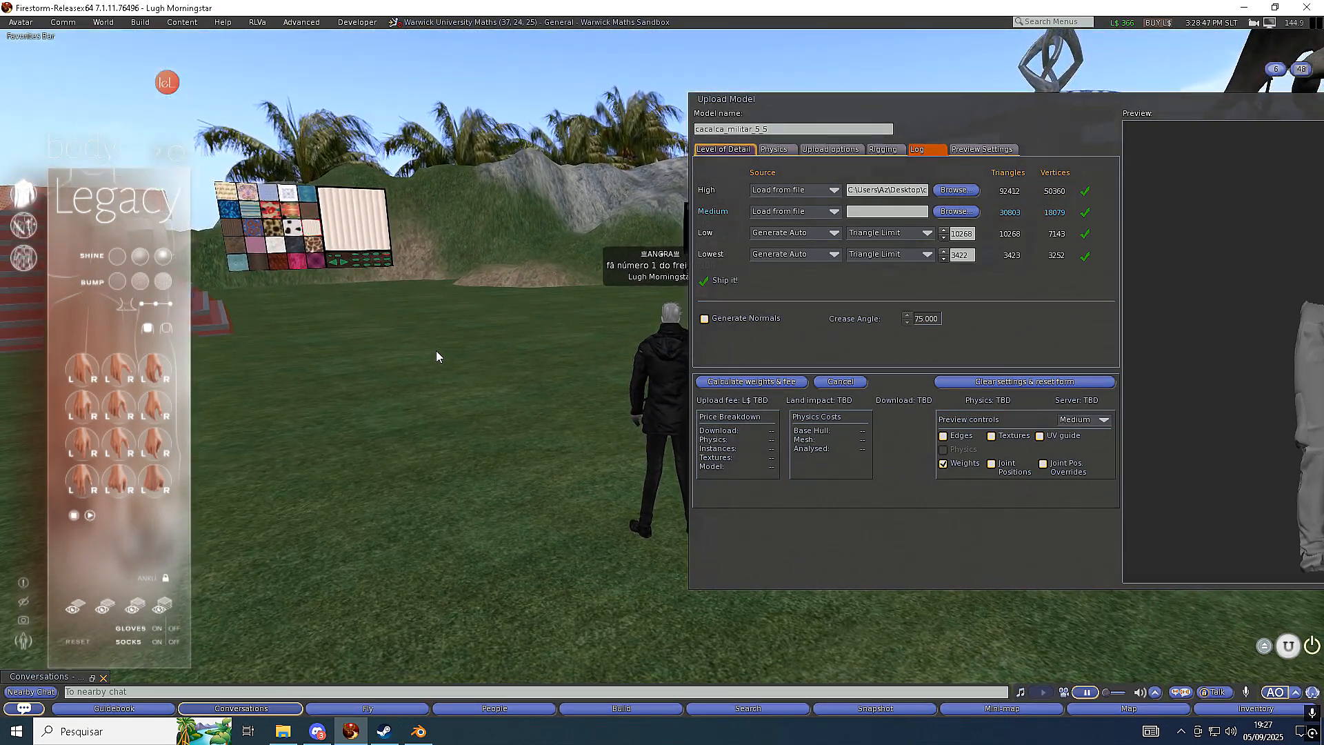
scroll(435, 352, "up", 1)
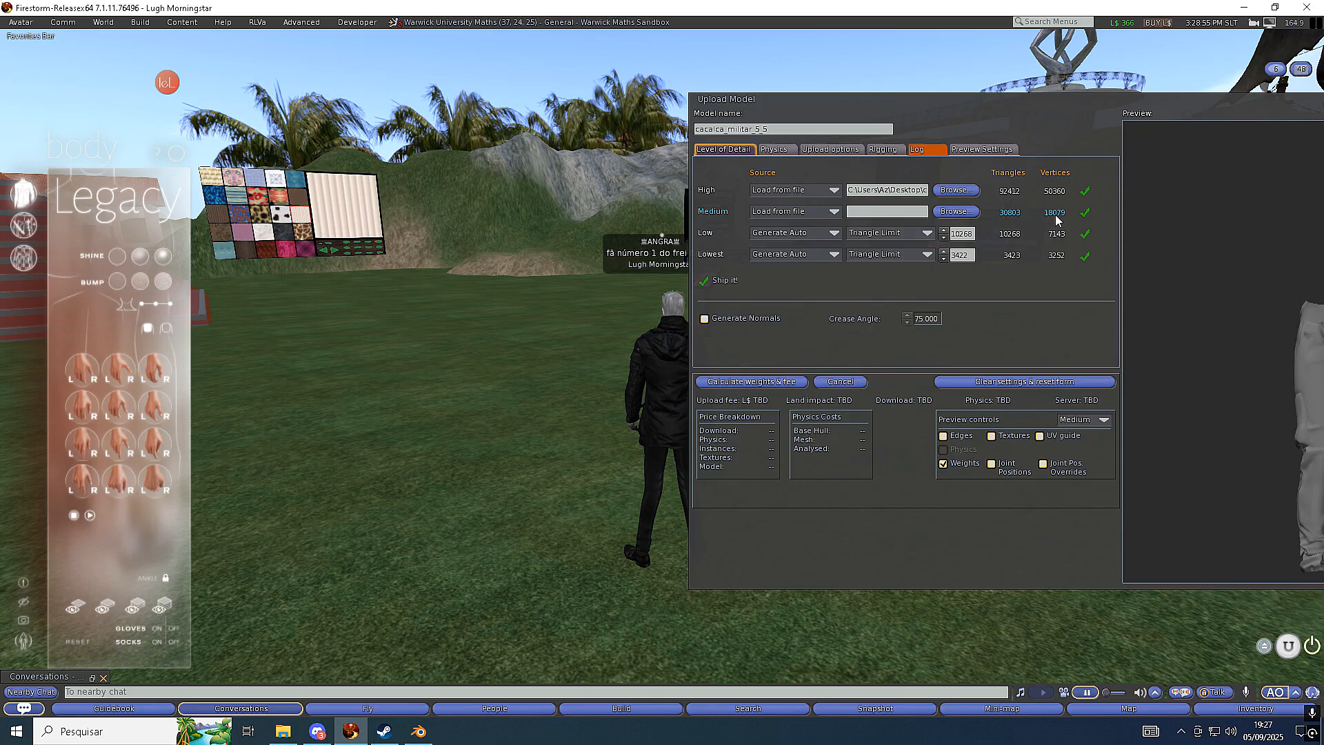
scroll(482, 371, "down", 5)
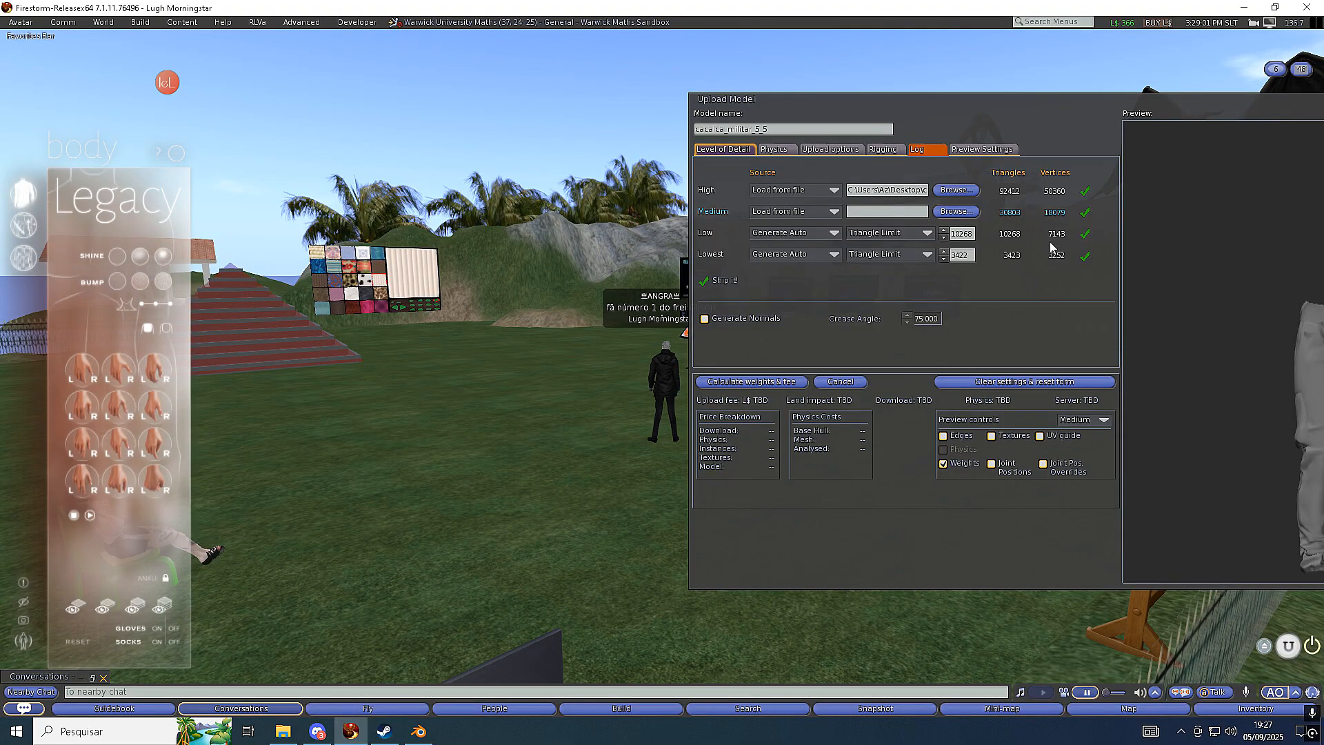
scroll(686, 432, "up", 5)
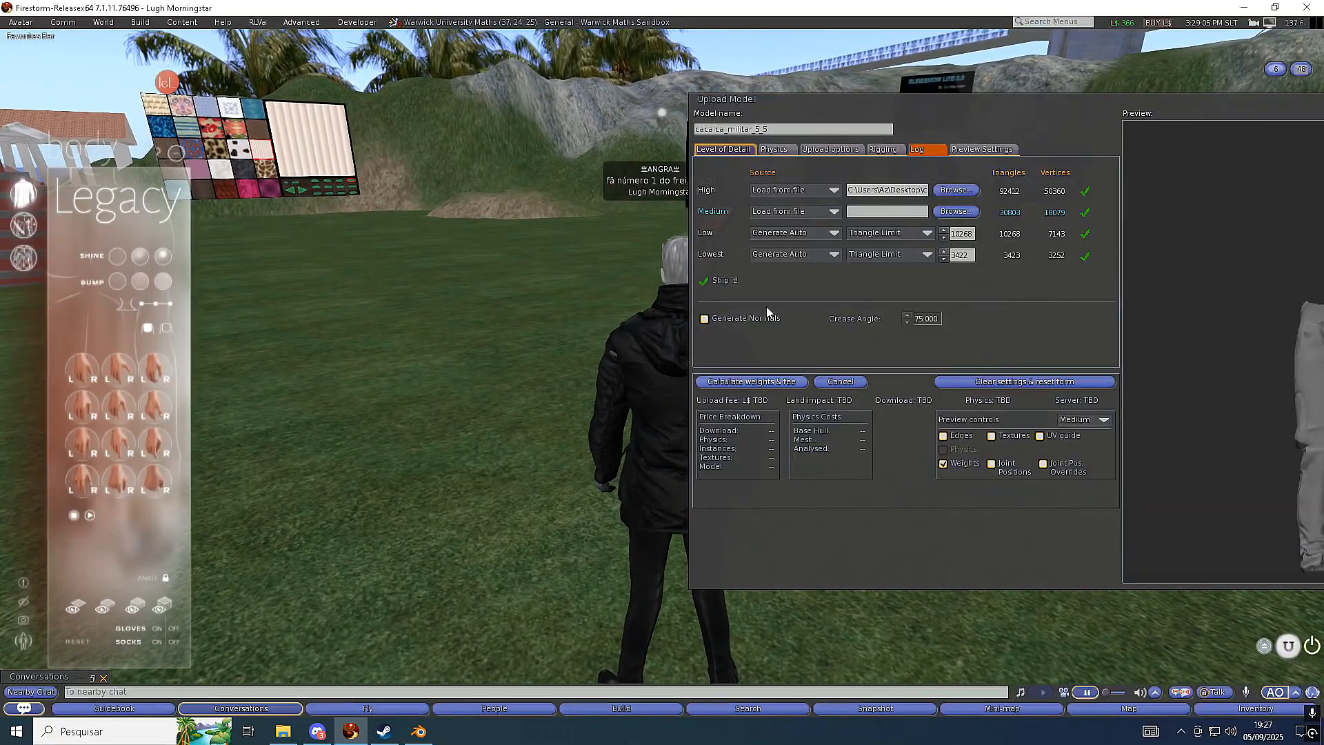
Set the Low and Lowest triangle limits to 0 and start calculating the model's weights and fee
left_click_drag(967, 105, 785, 95)
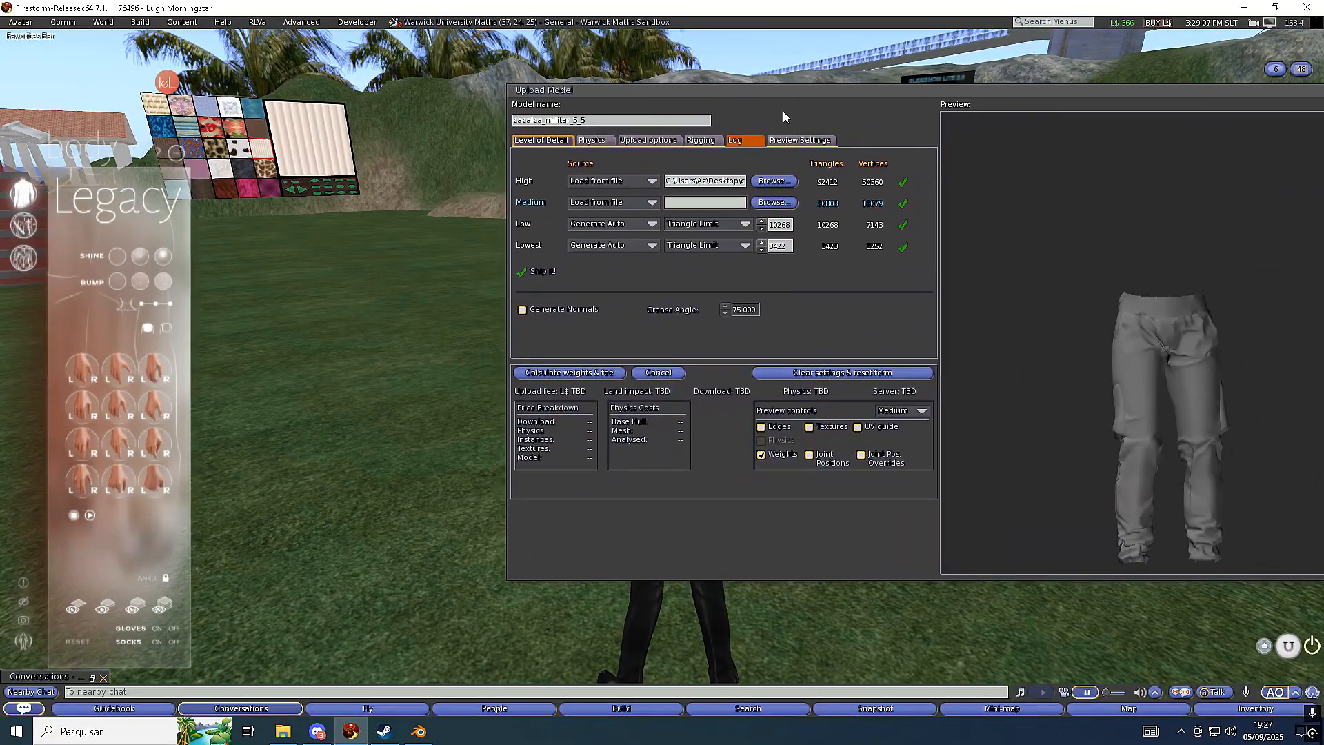
left_click(778, 224)
type("0")
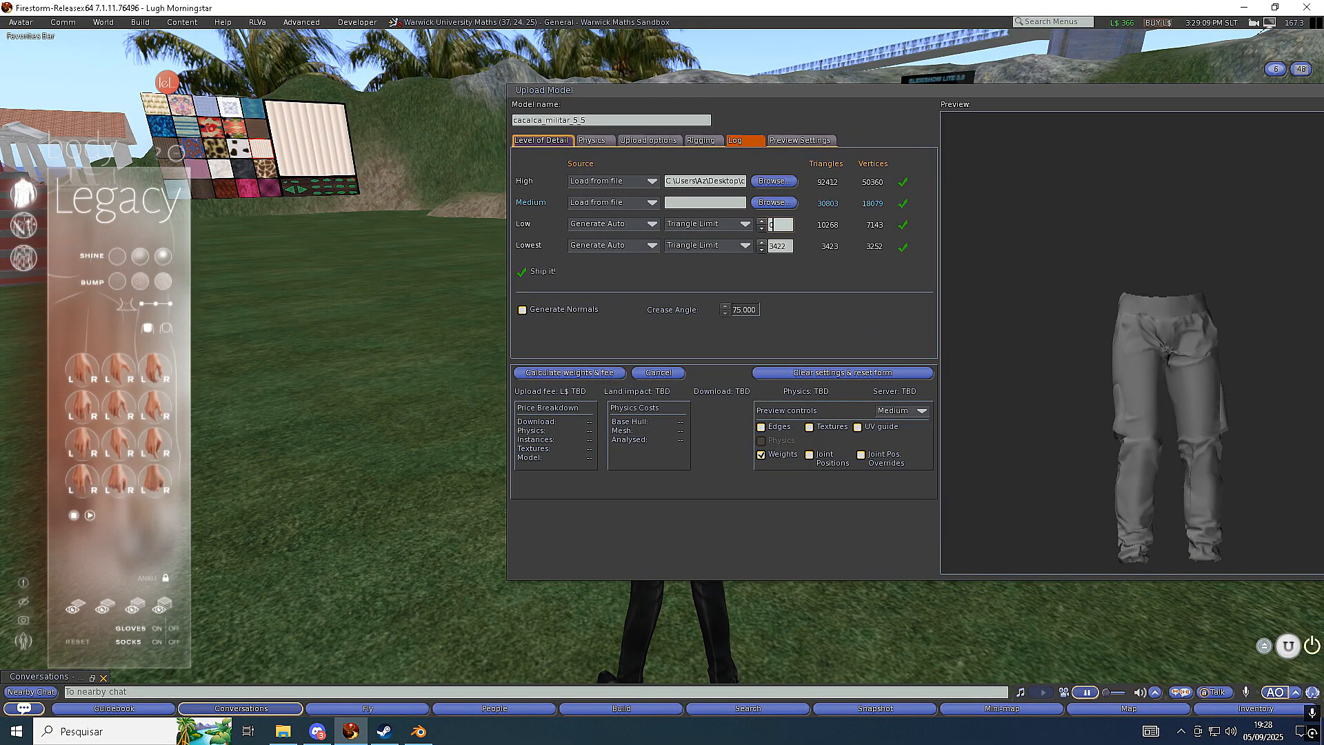
key("Tab")
key("Tab")
key("Tab")
type("0")
left_click(570, 373)
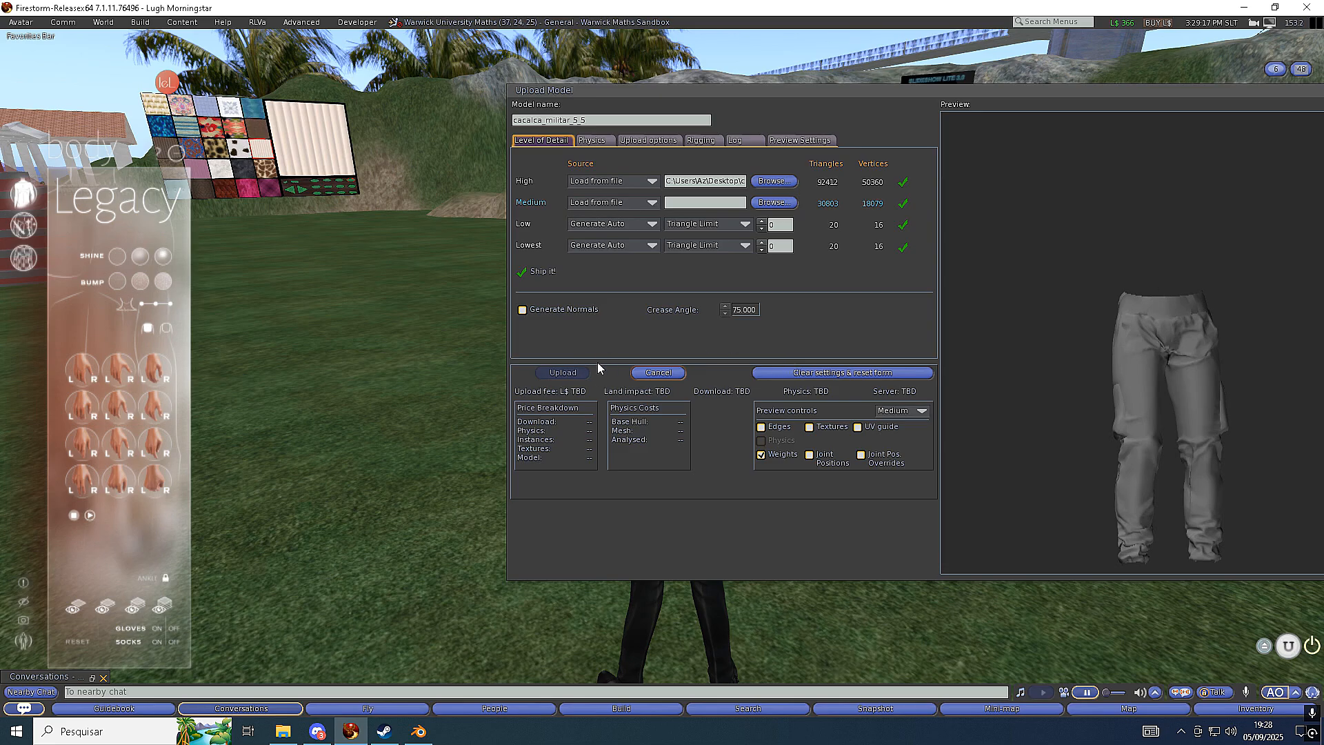
Set the Medium level of detail to Generate Auto with a triangle limit of 0 and rotate its preview
left_click(631, 204)
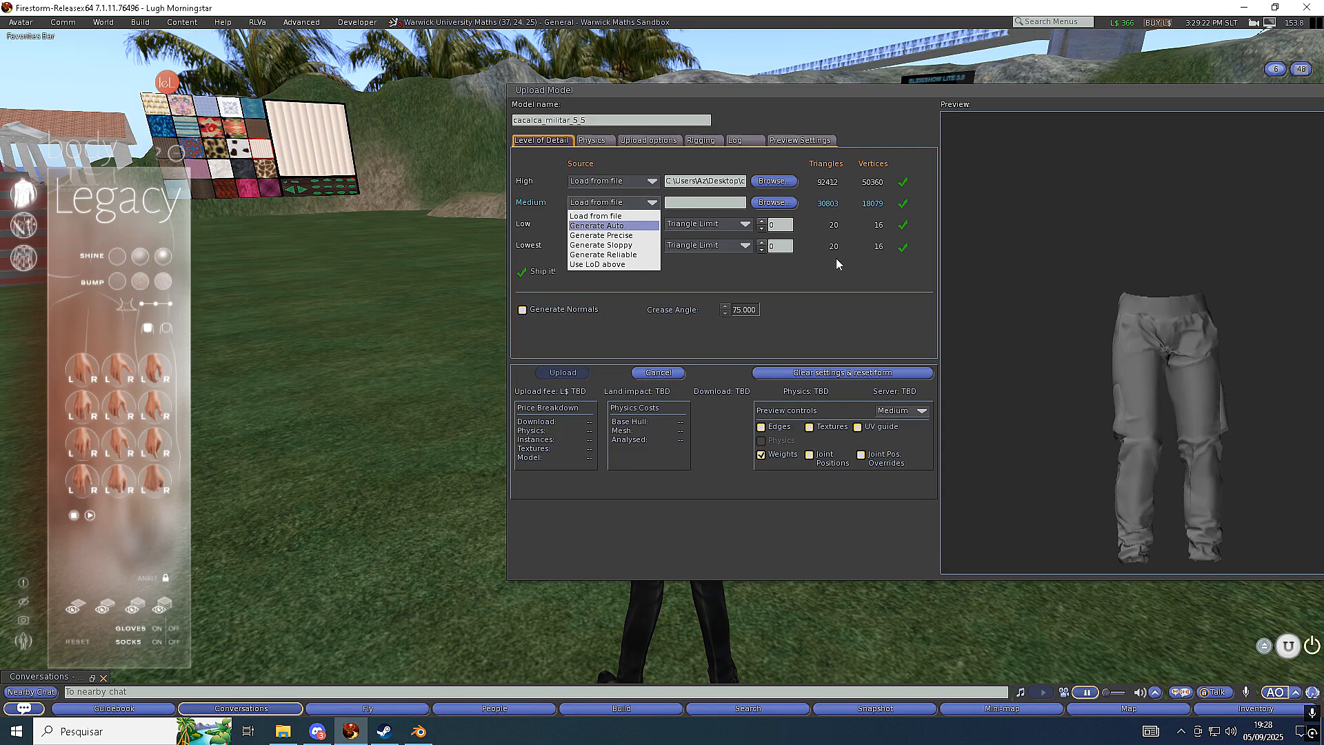
key("Return")
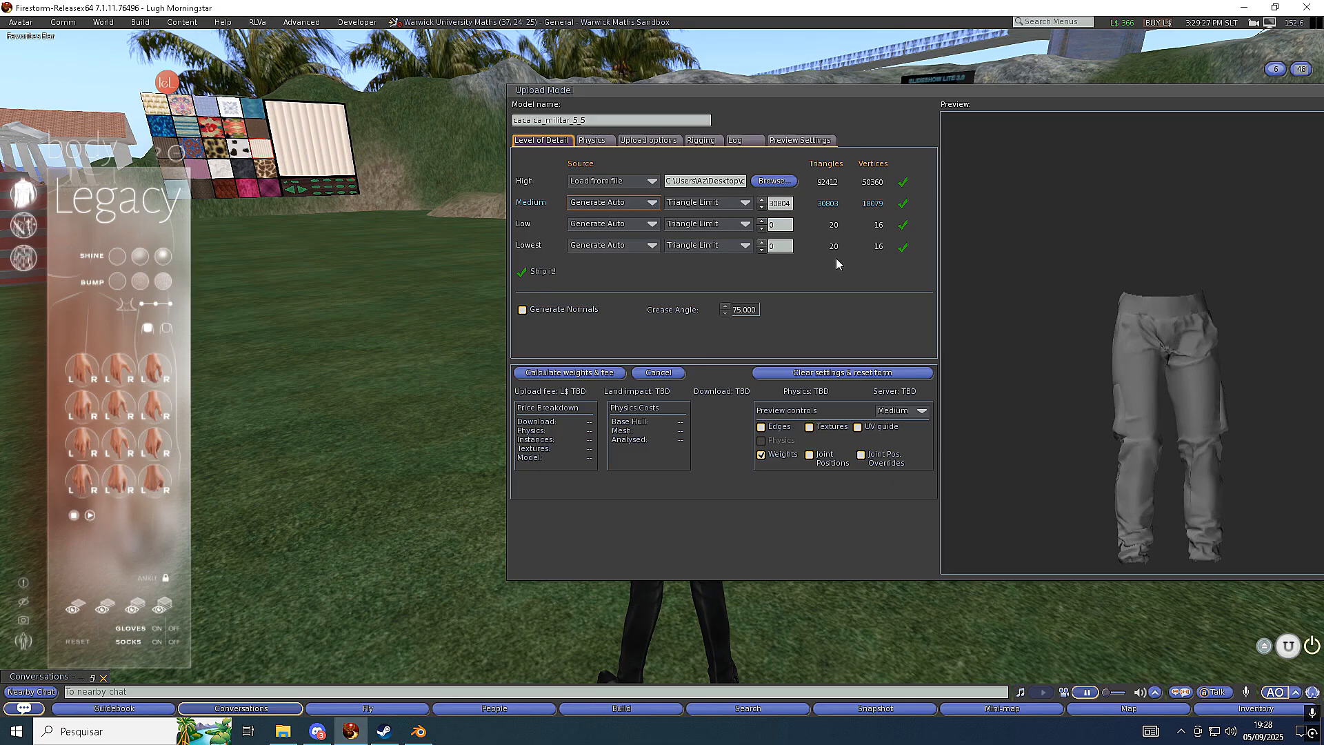
left_click(779, 204)
type("0")
left_click(591, 377)
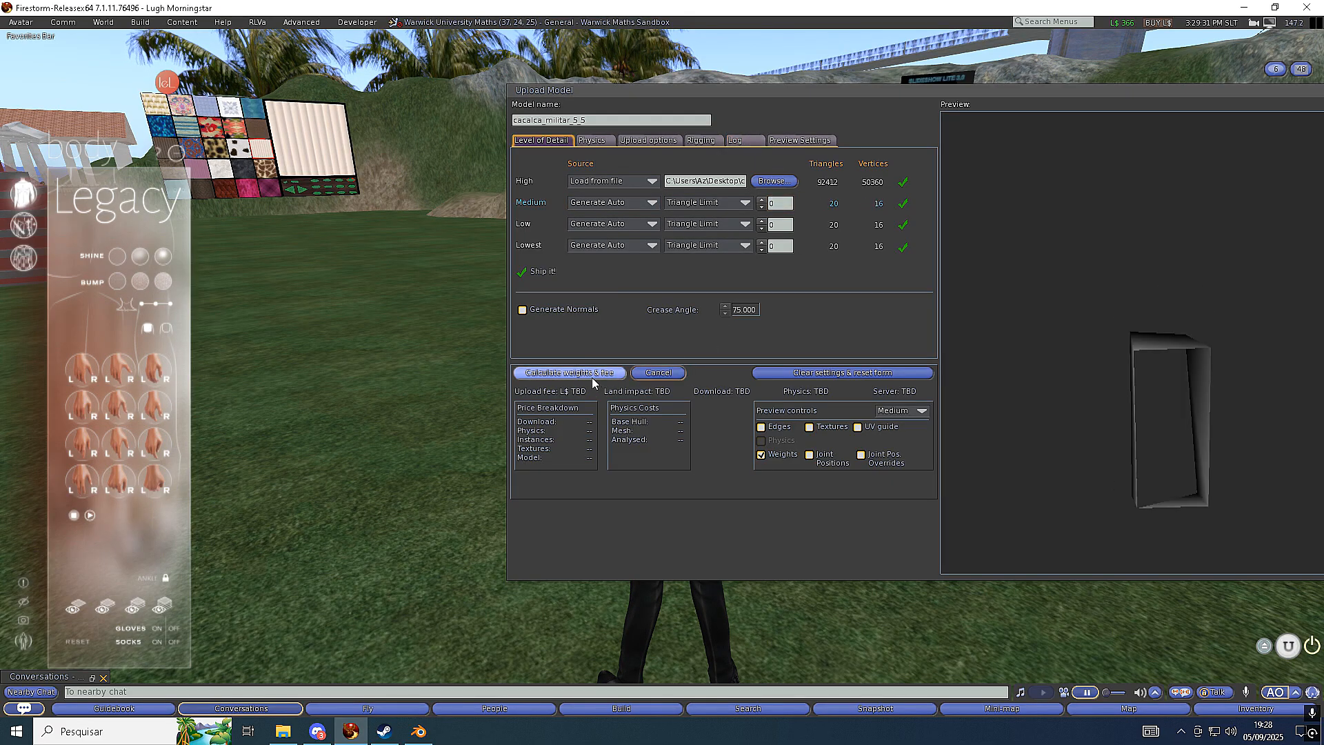
left_click_drag(1109, 410, 1116, 401)
Set the triangle limits to 250 for Medium, 150 for Low and 100 for Lowest
left_click(779, 207)
type("25")
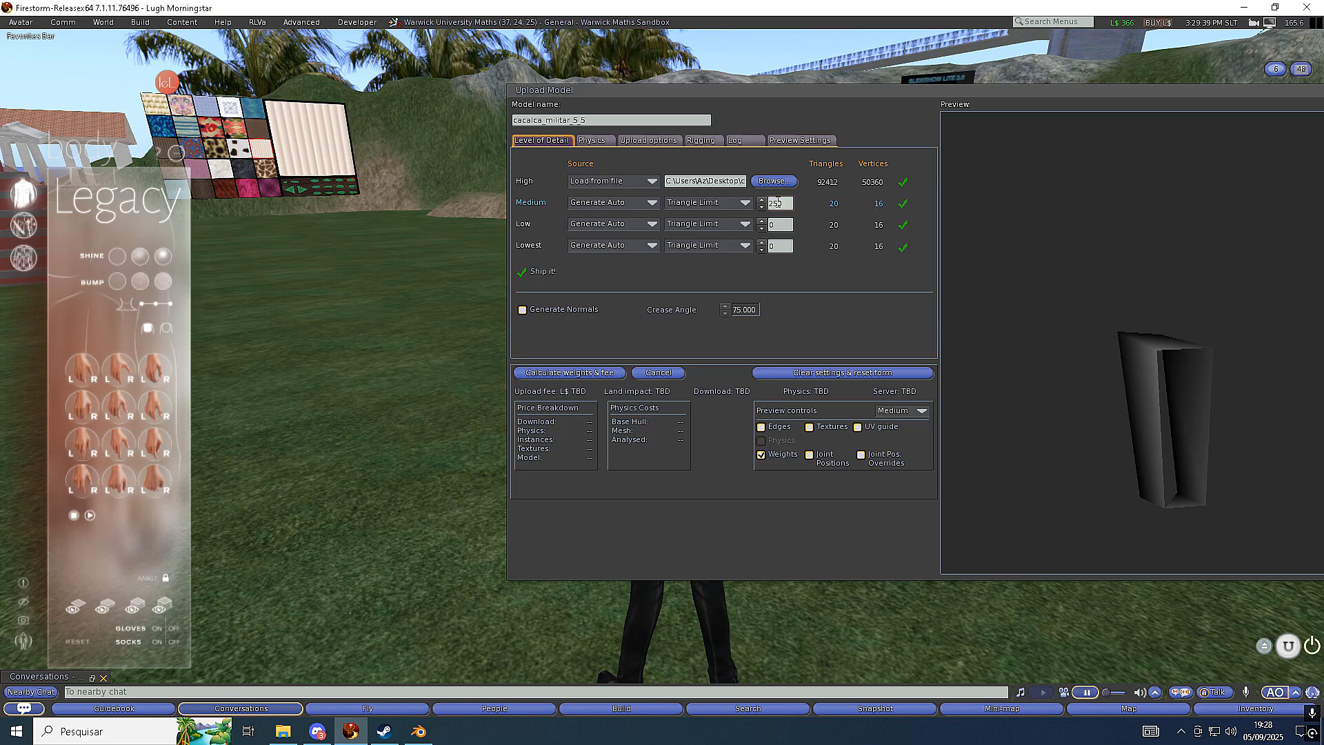
key("Tab")
key("Tab")
key("Tab")
type("150")
key("Tab")
key("Tab")
key("Tab")
type("100")
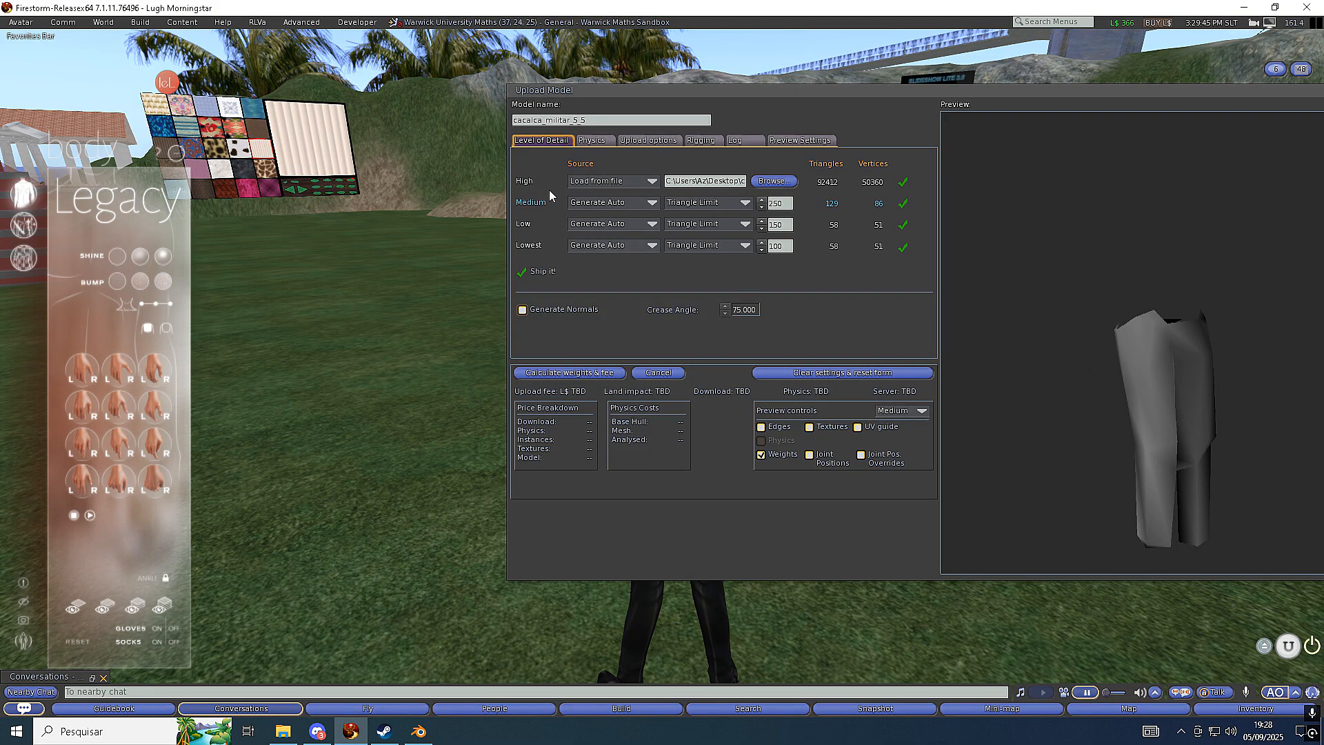
Switch the Medium level of detail to Load from file and close the upload window without uploading
left_click(600, 202)
left_click(598, 215)
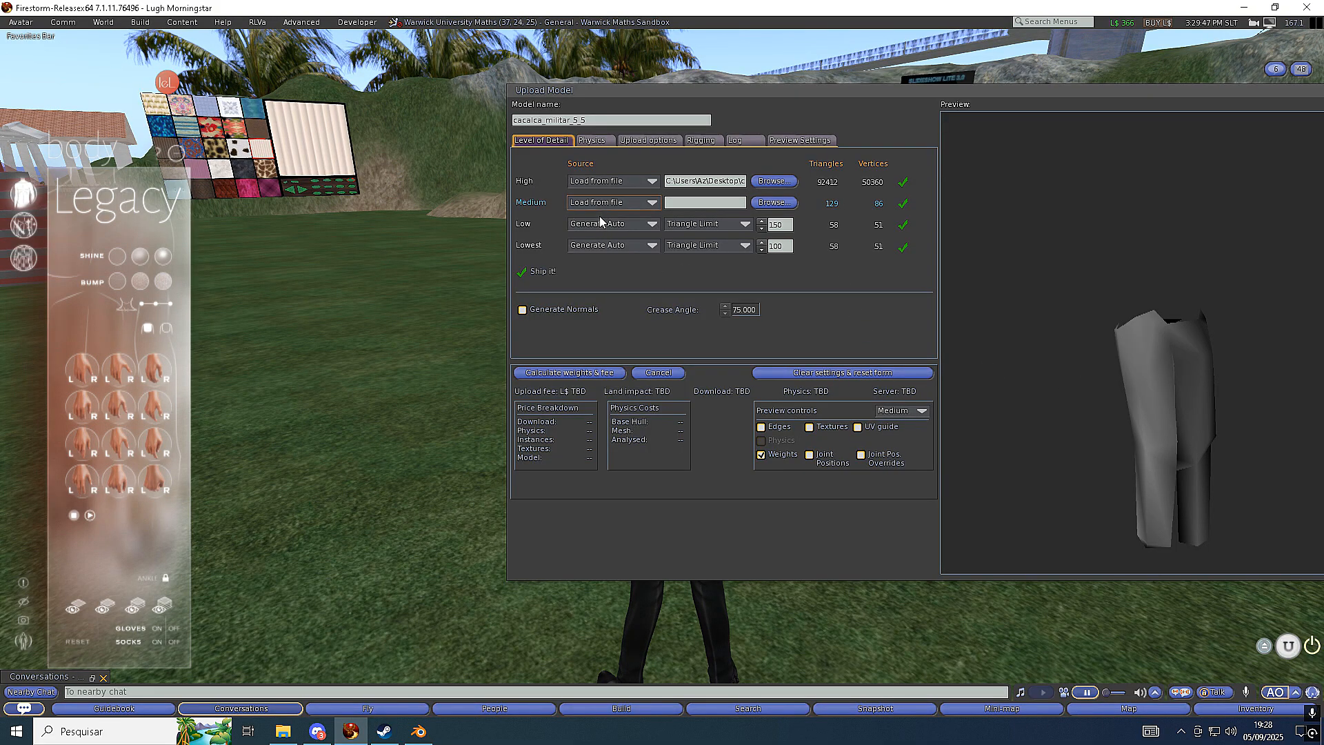
left_click_drag(974, 92, 664, 81)
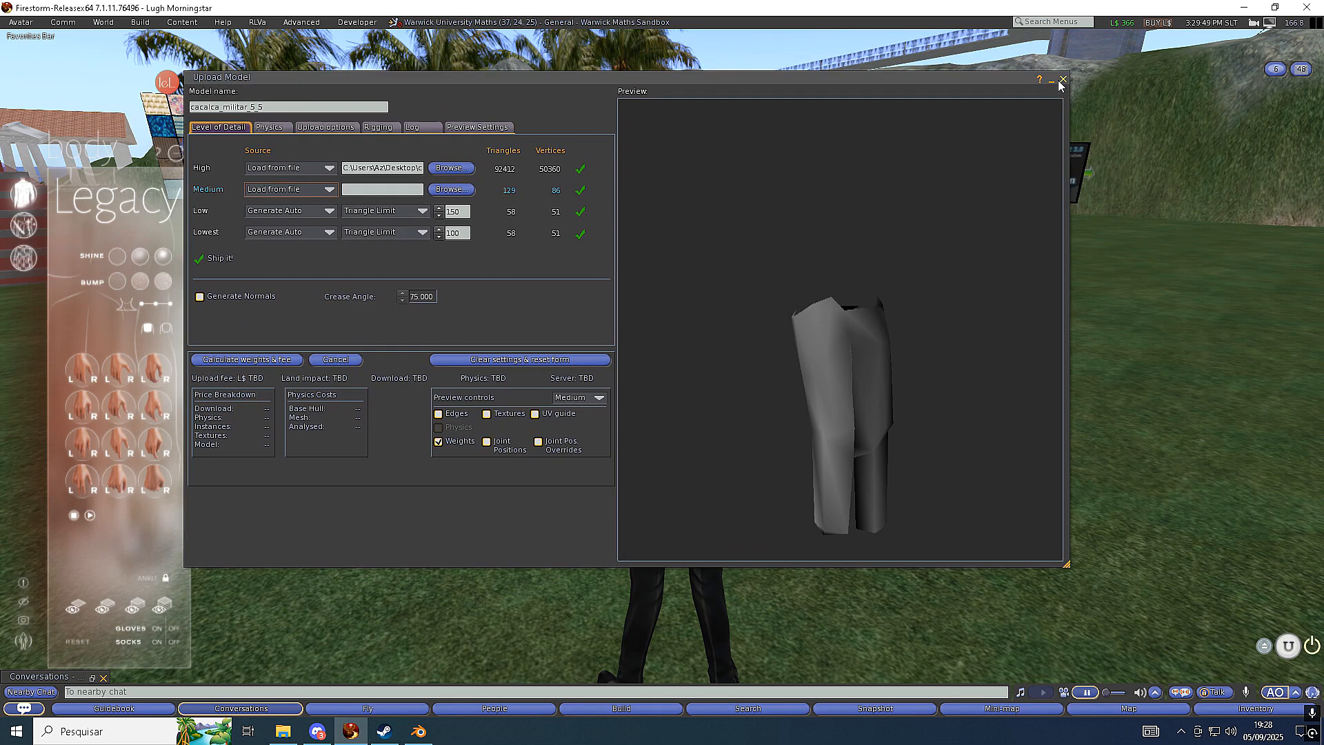
left_click(1062, 80)
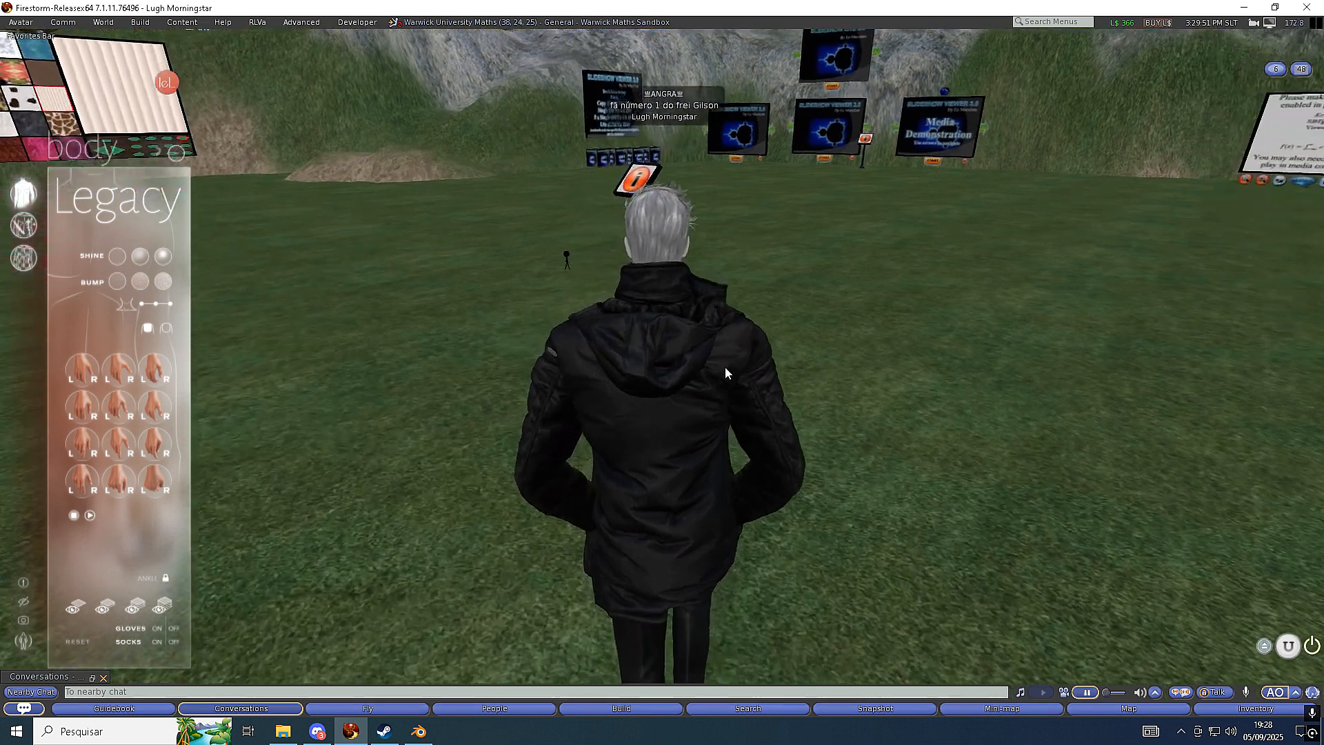
Switch to Discord and check the latest messages in the duvidas-e-perguntas channel
left_click(21, 22)
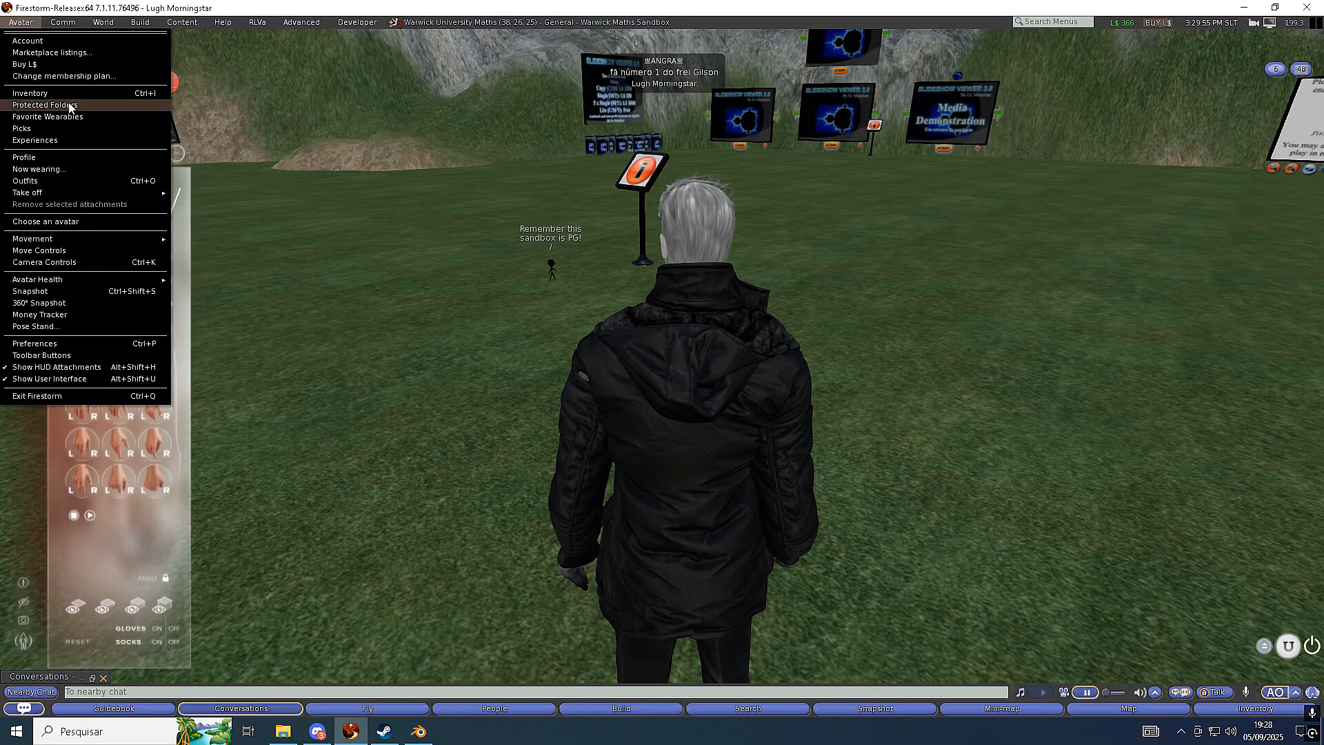
left_click(318, 731)
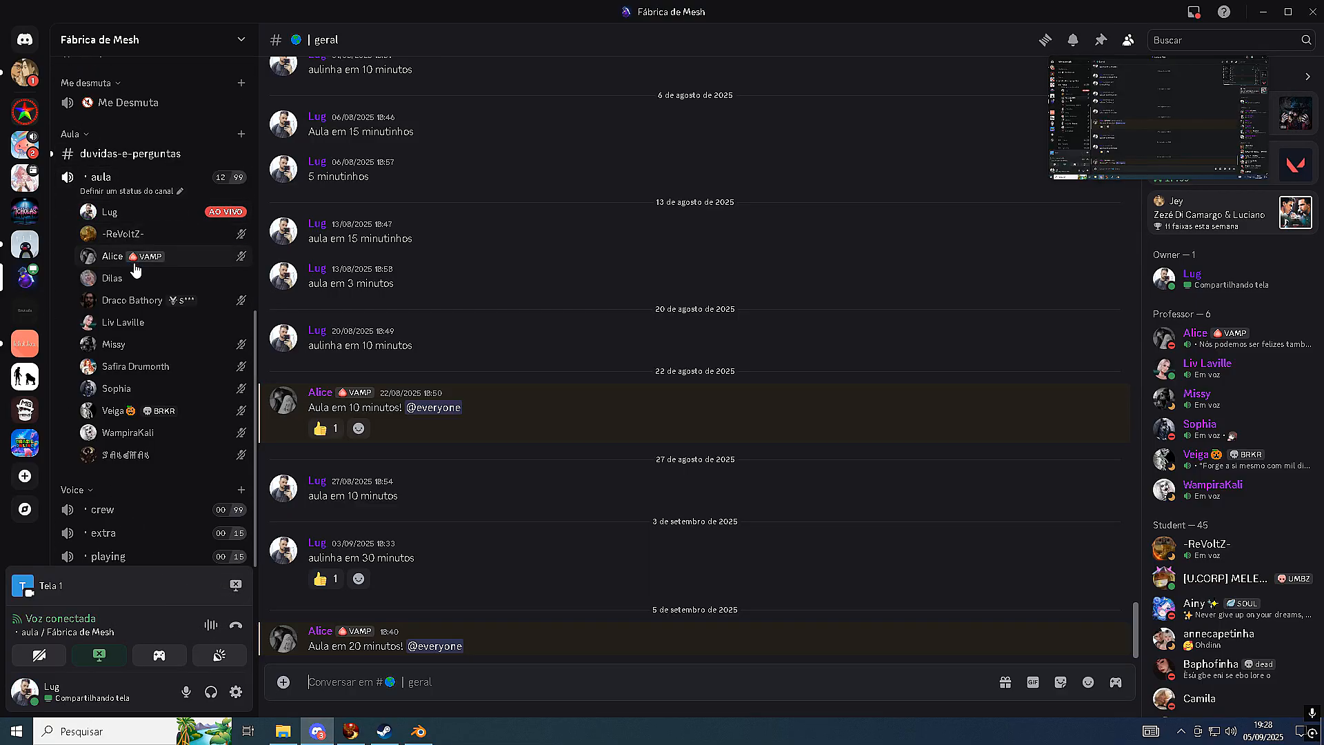
scroll(136, 267, "up", 3)
left_click(124, 291)
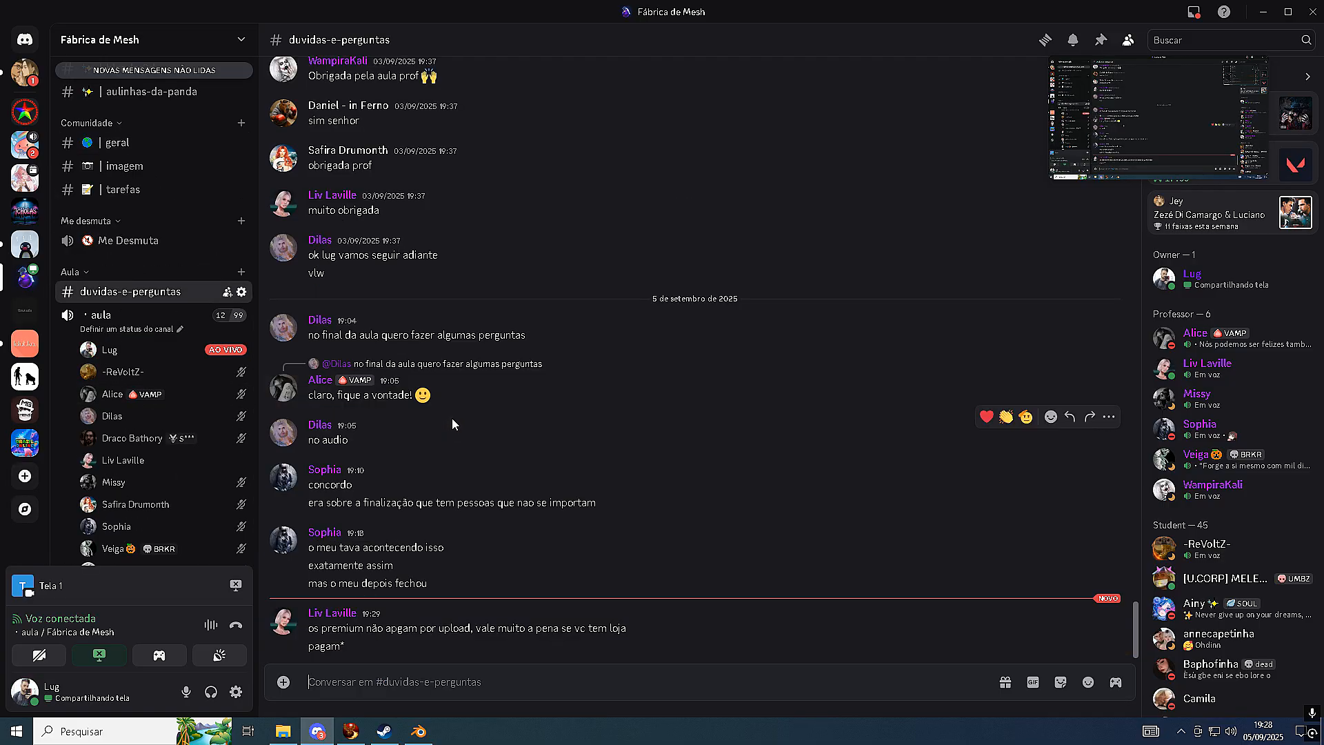
Return to Firestorm and load calca miltec.dae from the desktop as a new mesh model upload
mouse_move(428, 737)
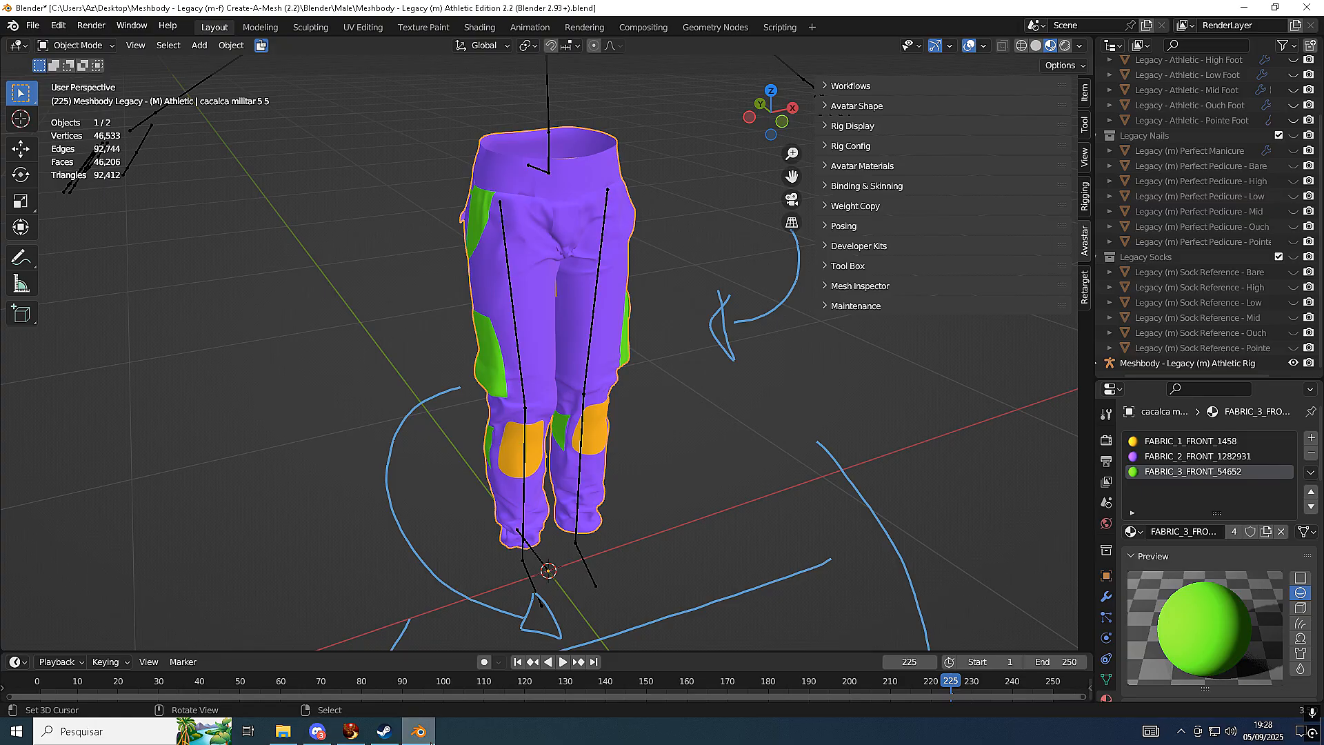
left_click(431, 742)
left_click(352, 732)
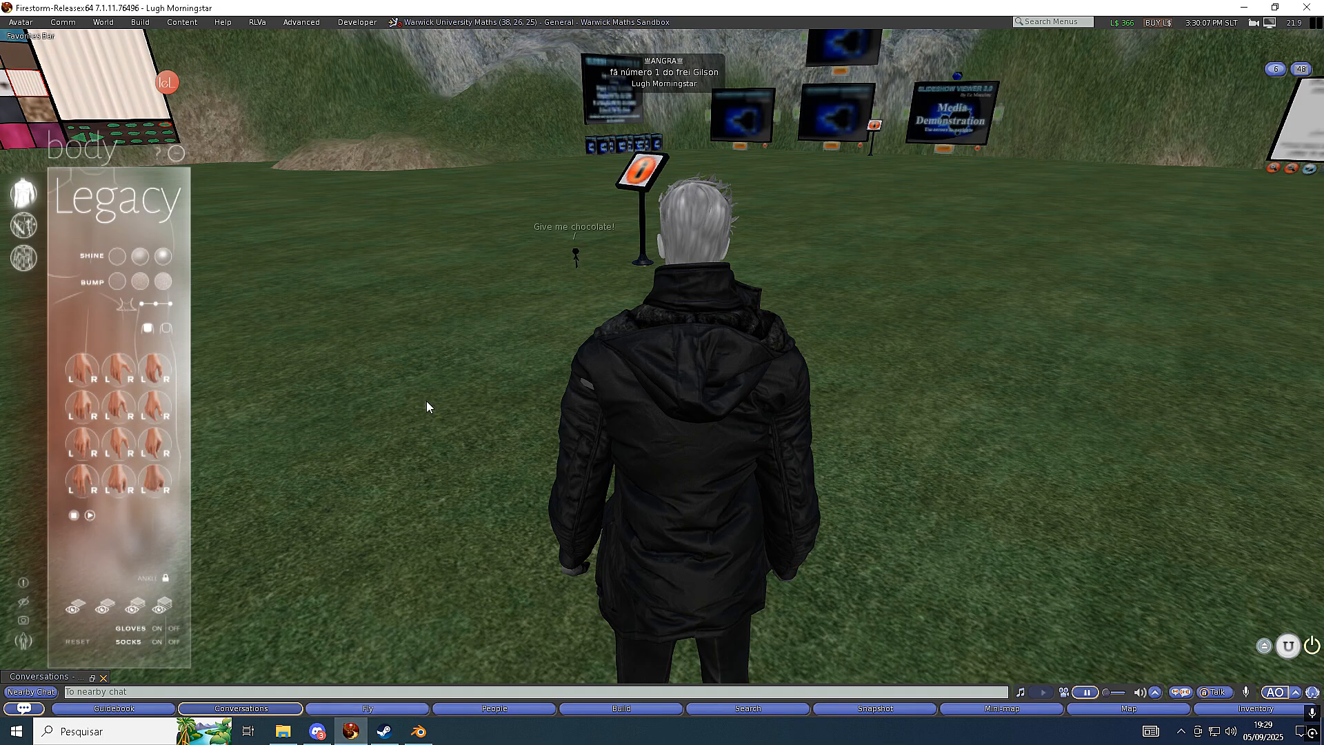
left_click(140, 22)
mouse_move(194, 198)
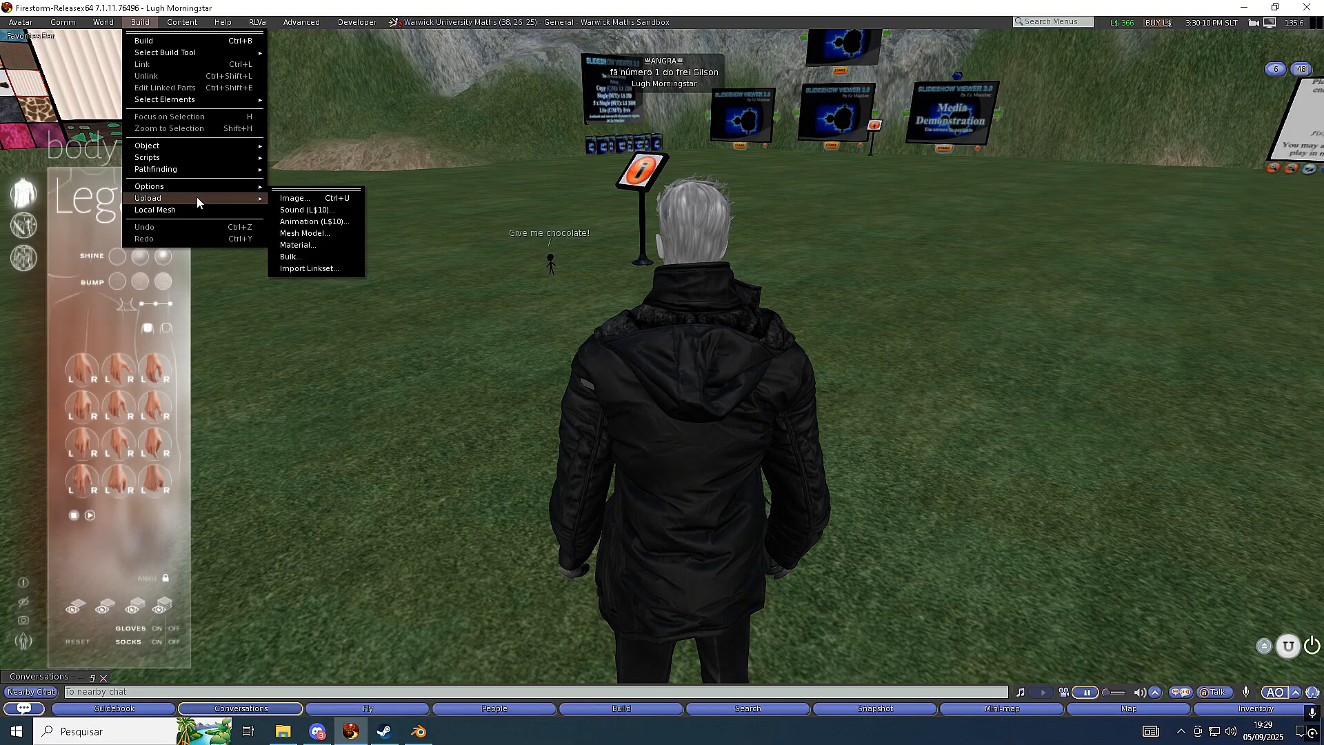
left_click(312, 233)
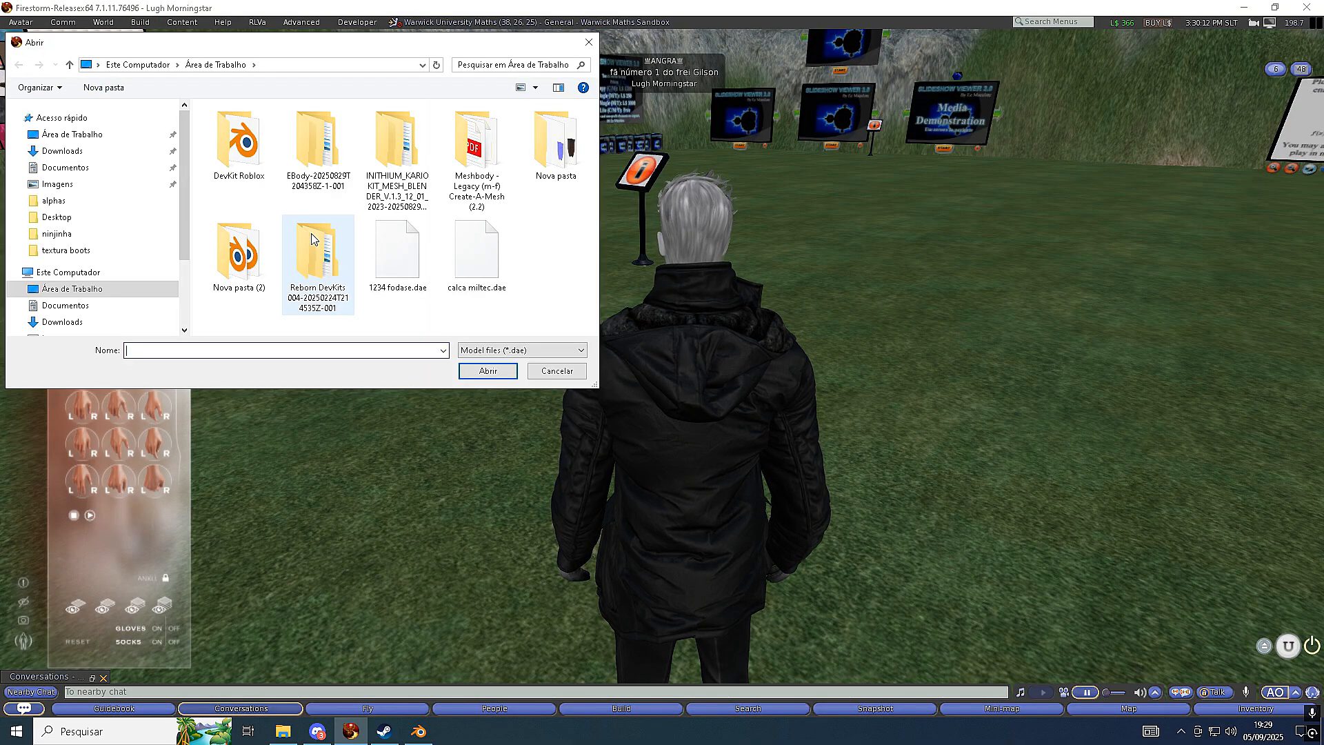
left_click(485, 255)
left_click(491, 371)
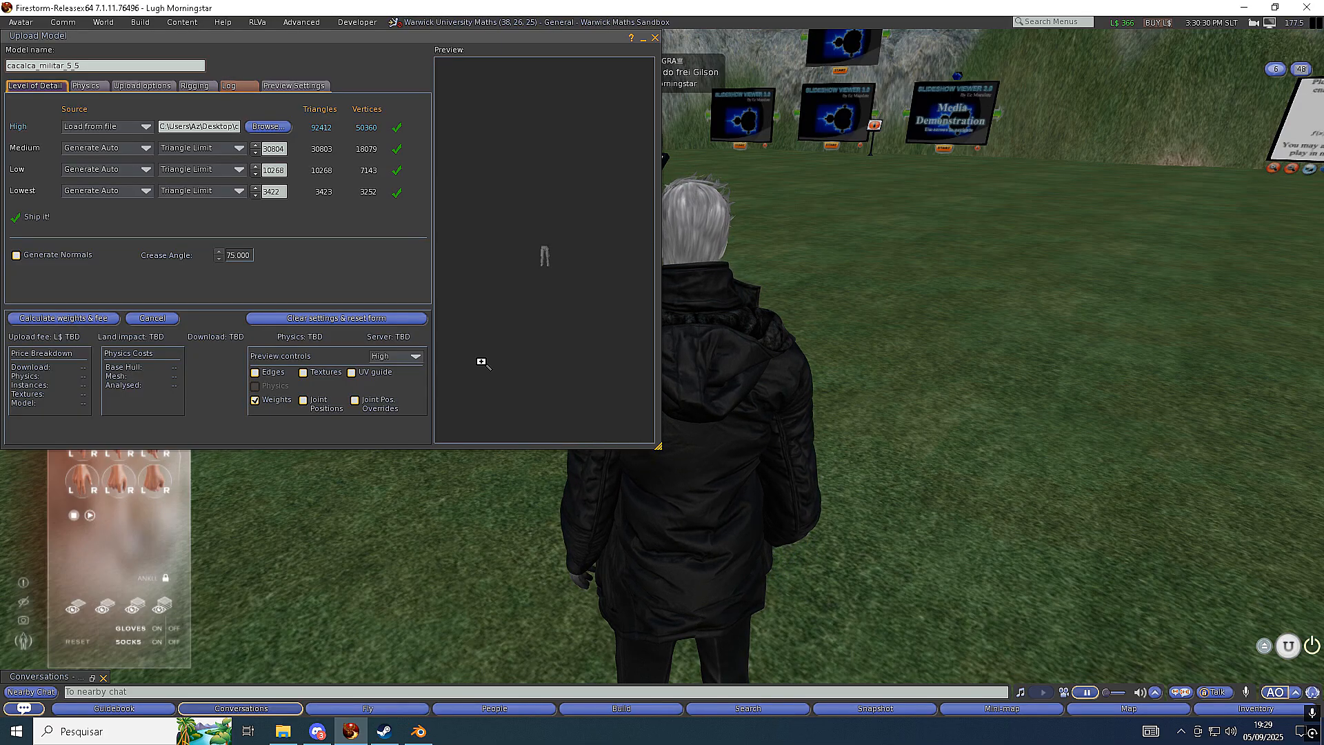
Enlarge the trousers in the upload preview and calculate the weights and fee with the default triangle limits
scroll(493, 296, "up", 15)
left_click_drag(529, 305, 489, 280)
left_click_drag(514, 386, 496, 386)
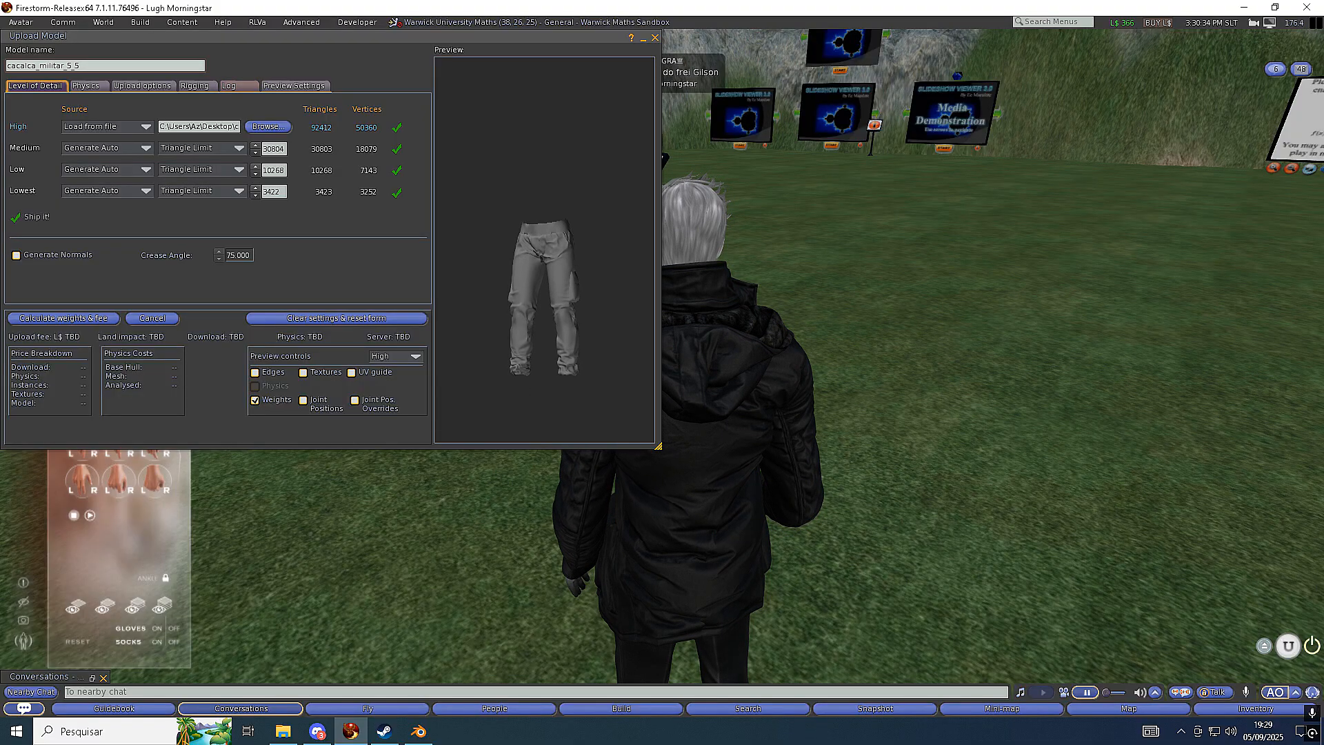
mouse_move(554, 441)
left_mouse_down()
mouse_move(630, 441)
mouse_move(551, 436)
left_mouse_up()
scroll(504, 474, "up", 2)
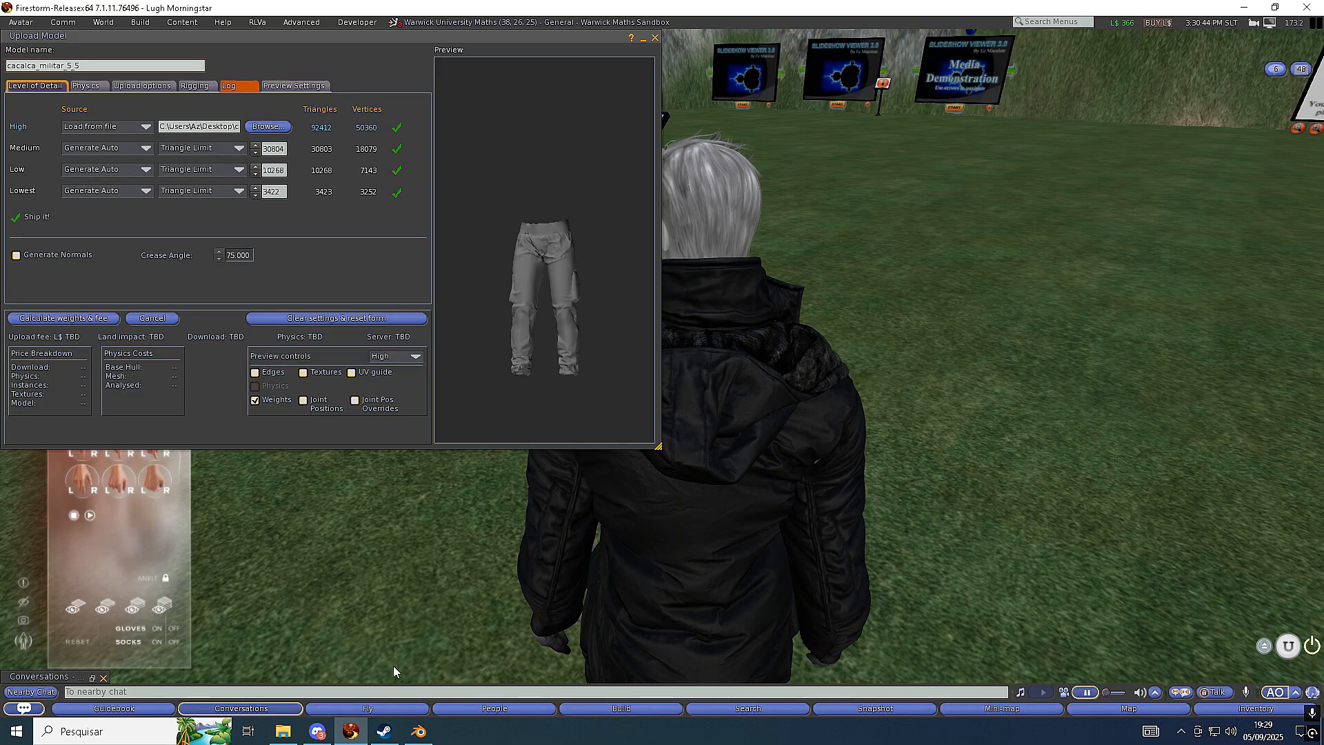
left_click(284, 149)
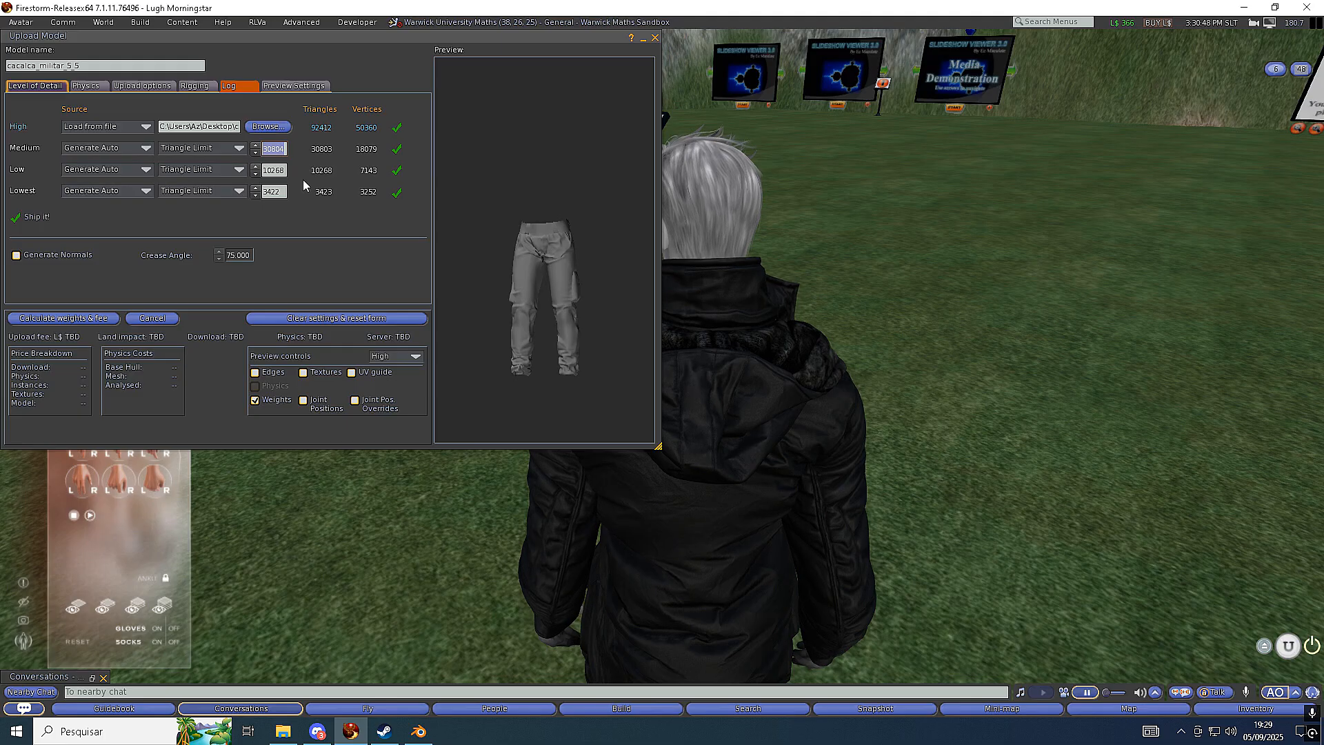
left_click_drag(383, 37, 648, 44)
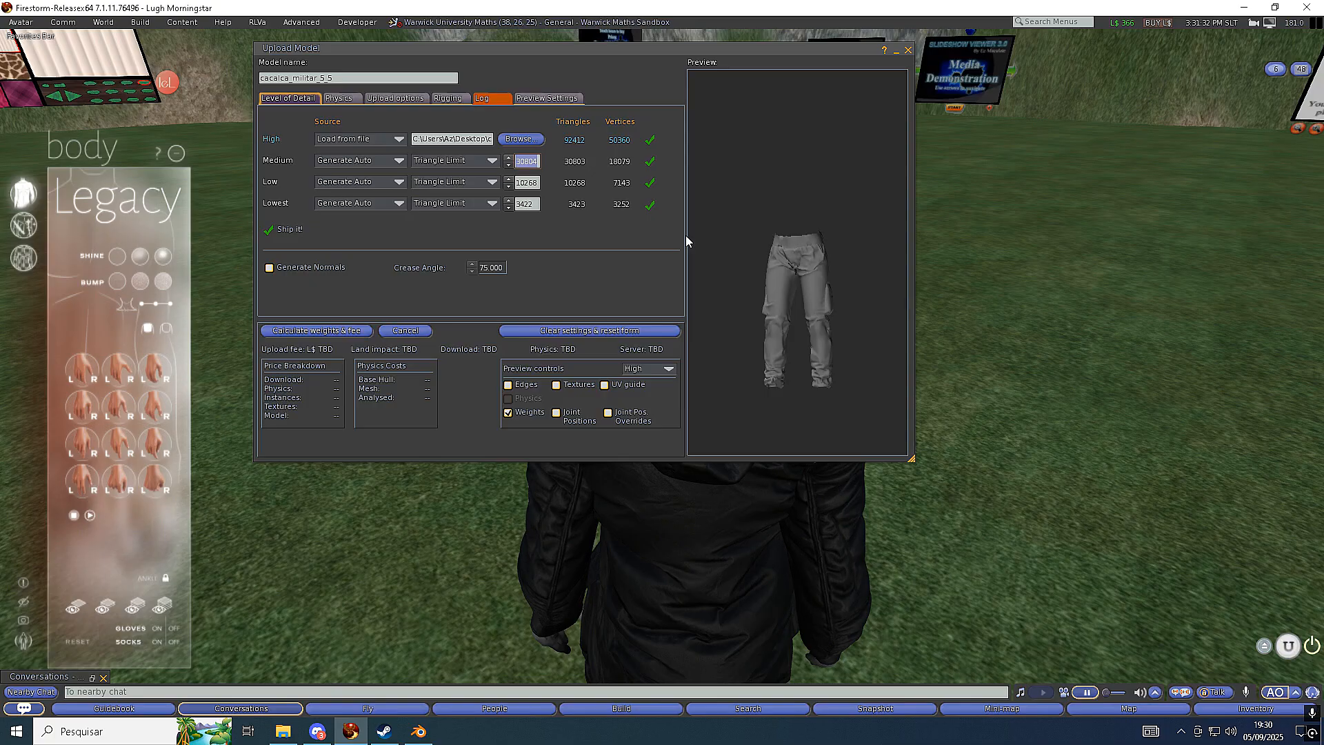
left_click(308, 332)
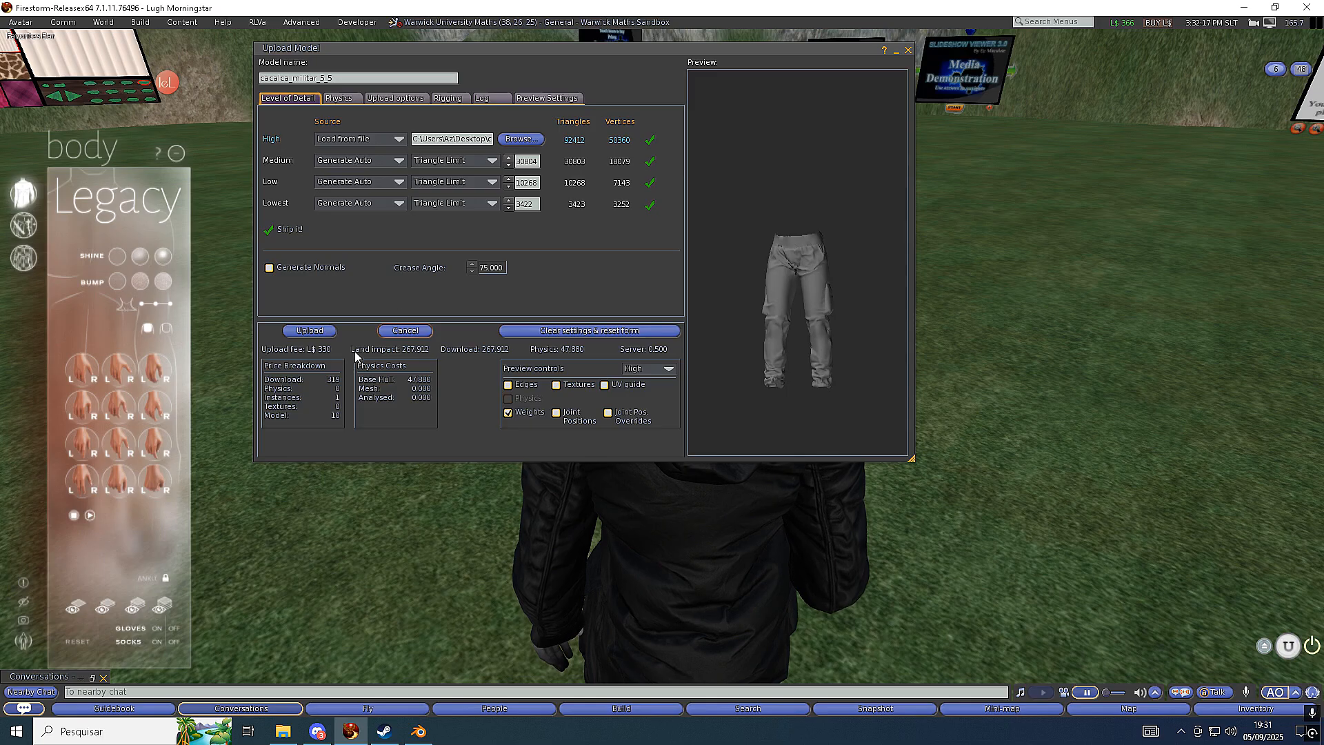
Limit the trousers' triangles to 250 for Medium, 150 for Low and 100 for Lowest
double_click(525, 163)
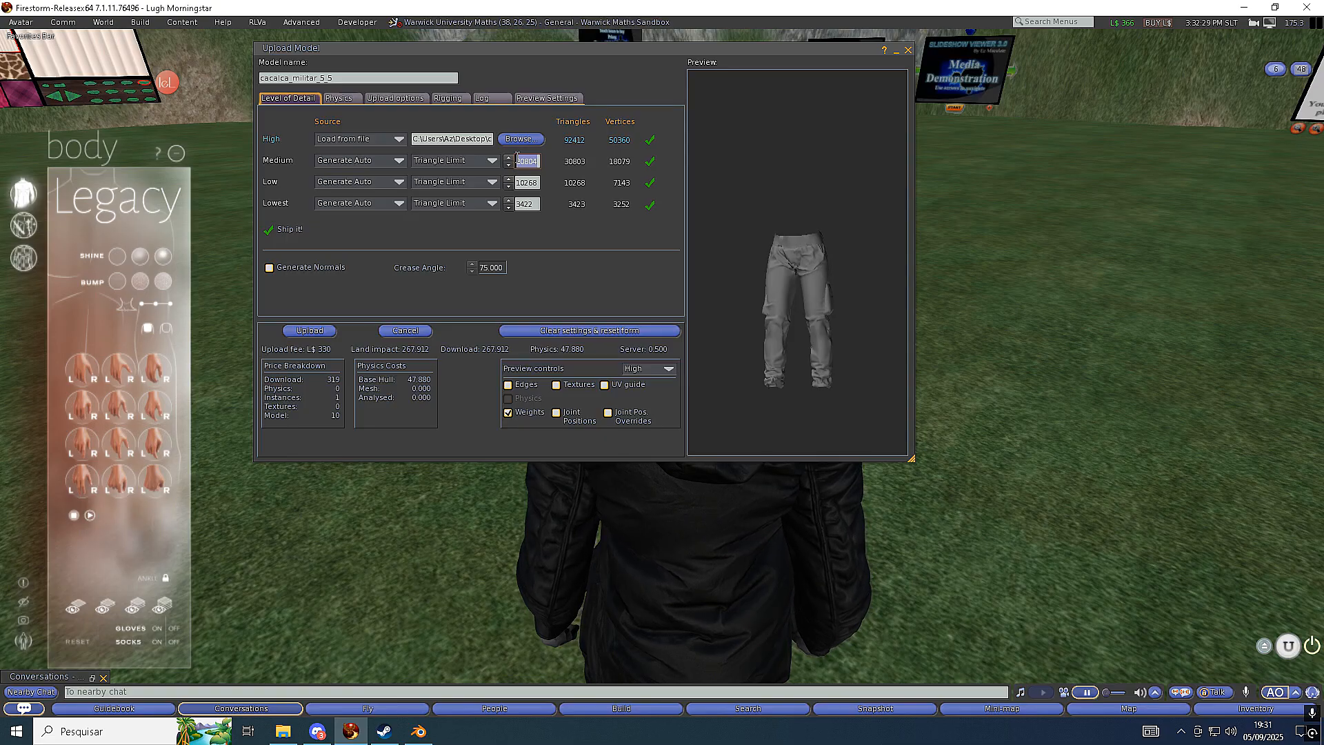
type("25")
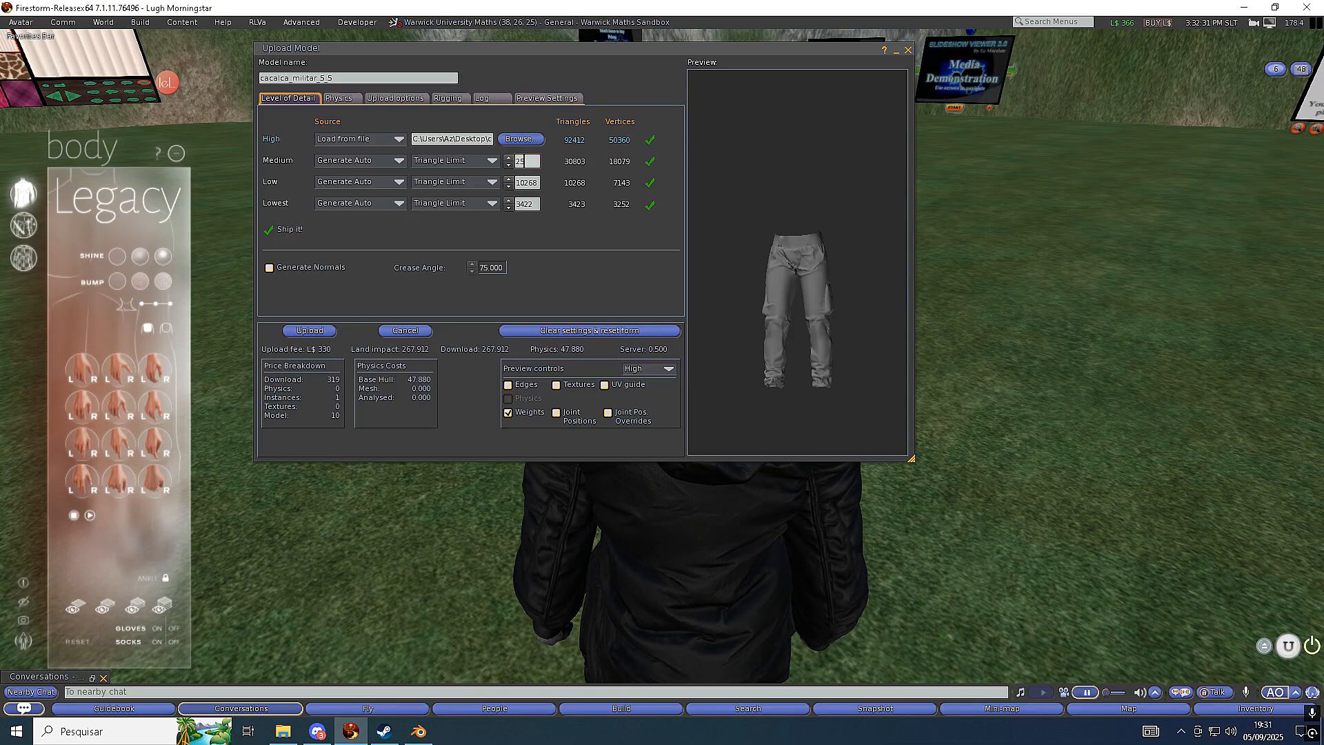
type("0")
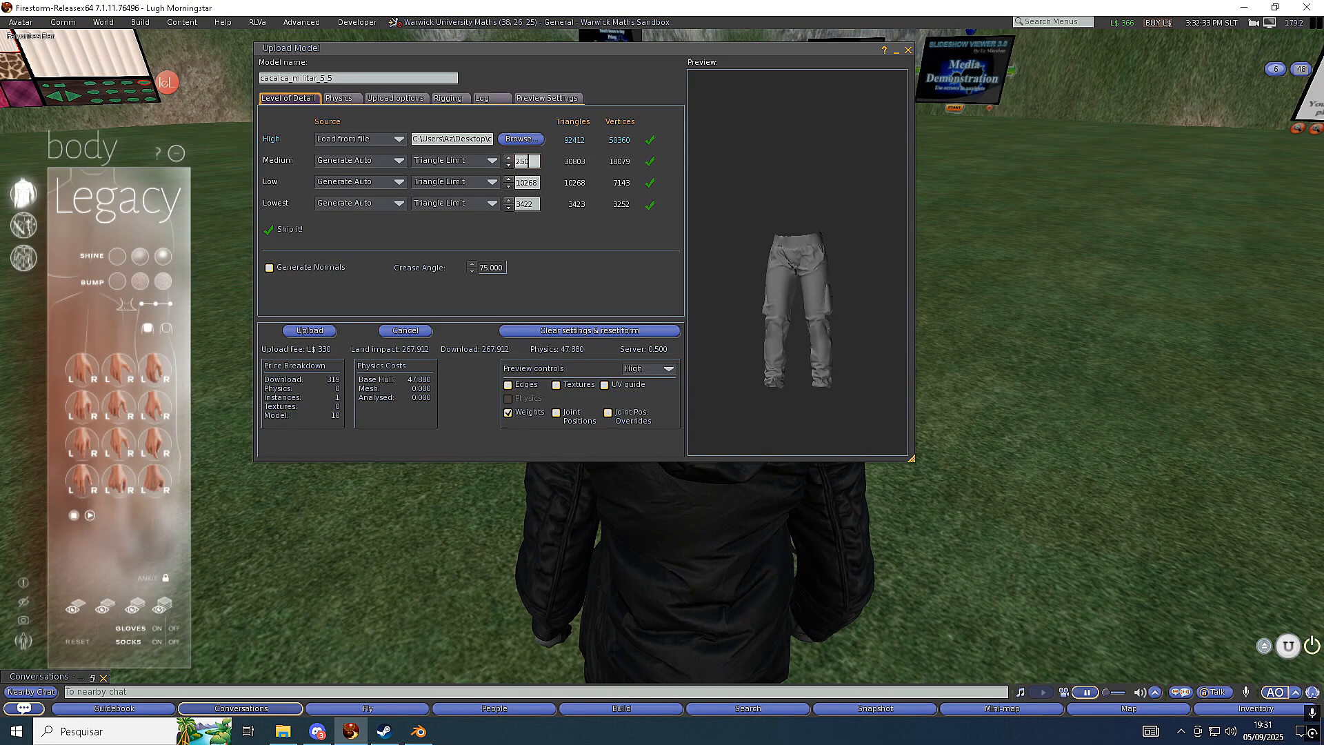
key("Tab")
key("Tab")
type("150")
key("Tab")
key("Tab")
type("100")
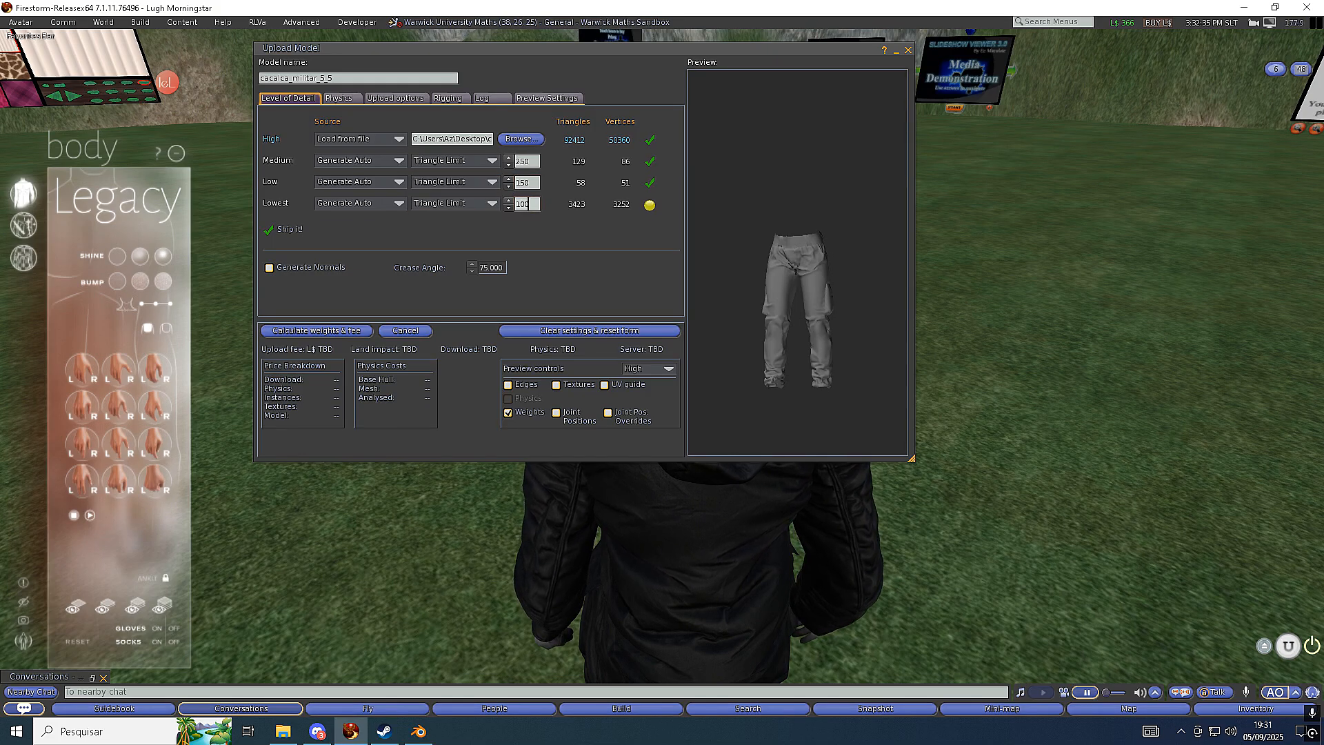
Recalculate the weights and fee with the reduced triangle limits and upload the trousers
left_click(326, 331)
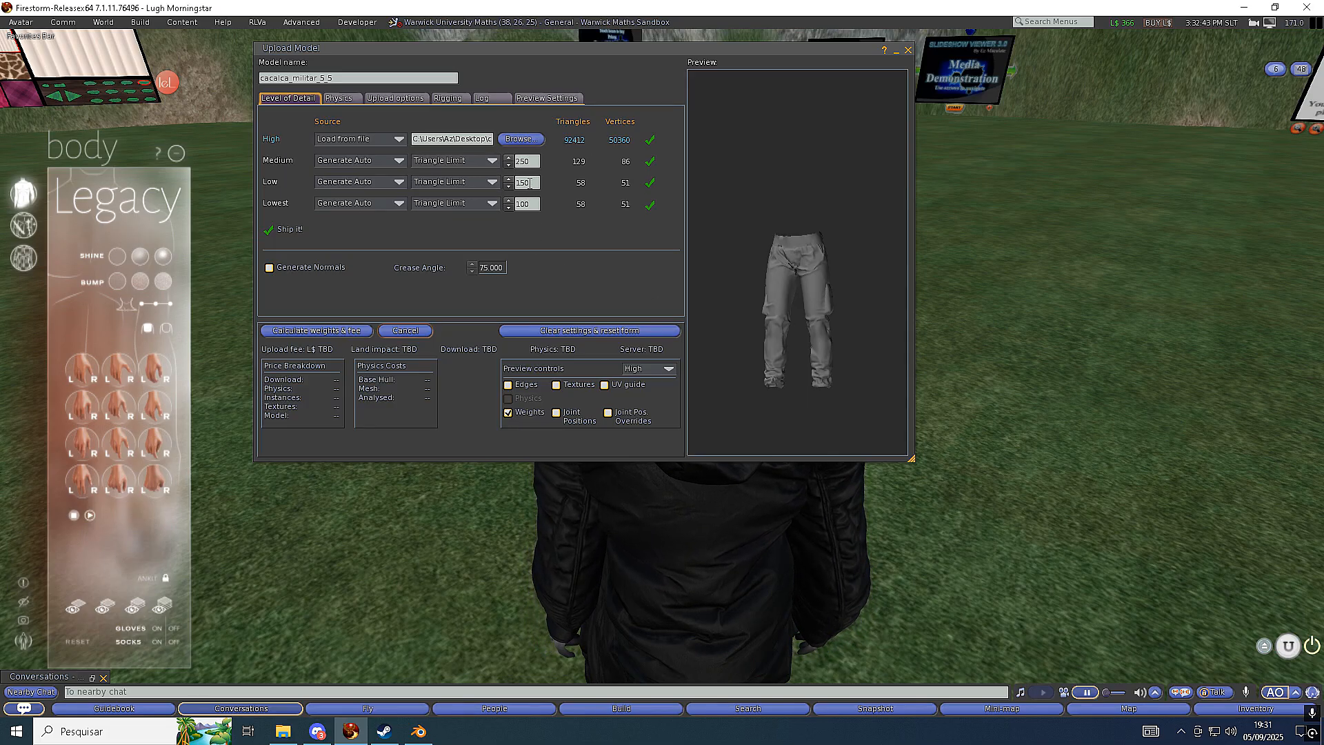
left_click(343, 331)
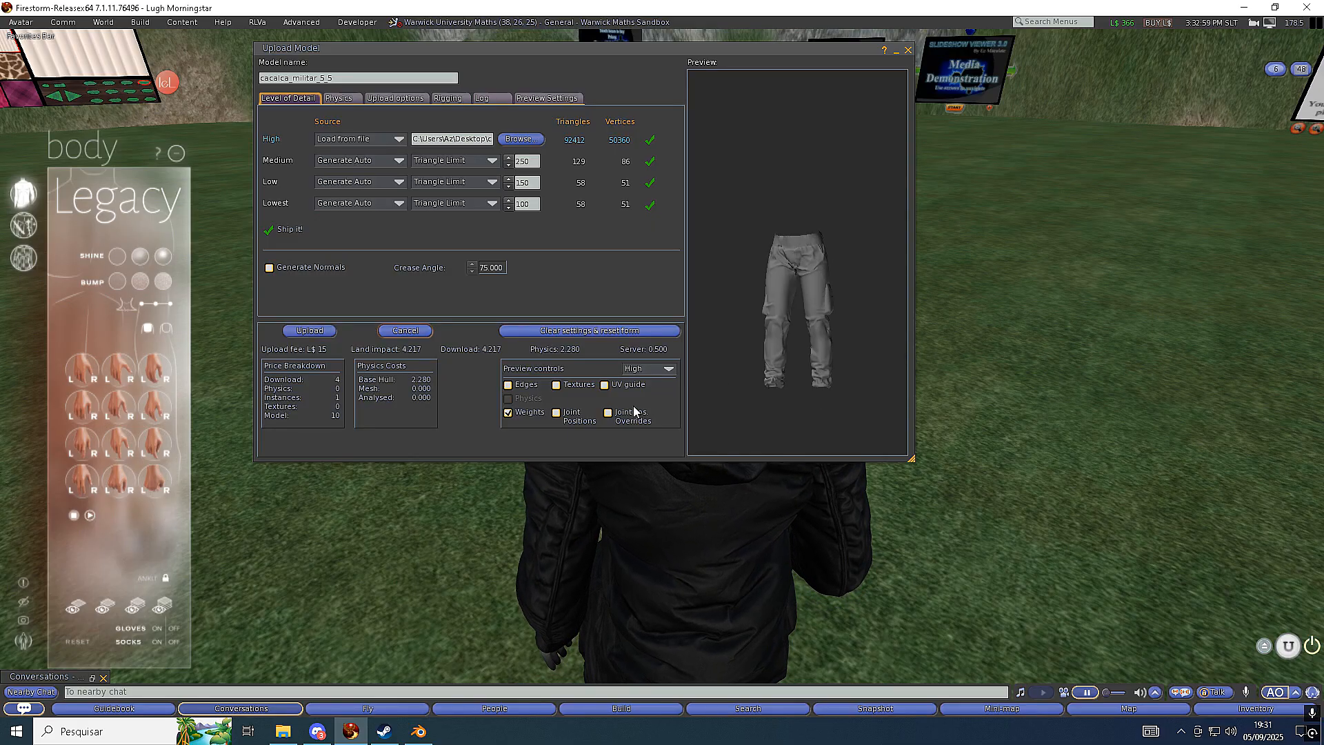
left_click(317, 333)
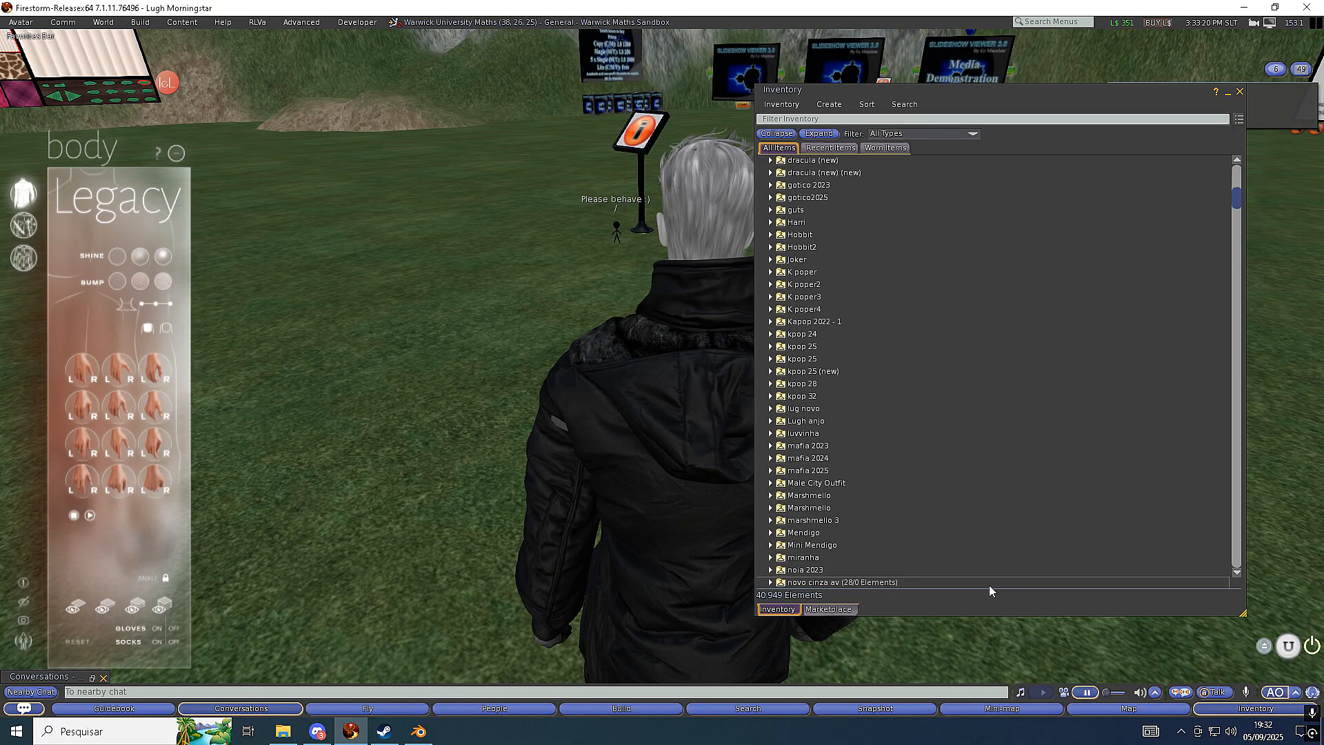
Move the inventory window aside and view the avatar from the front and from far away
left_click_drag(882, 93, 1093, 91)
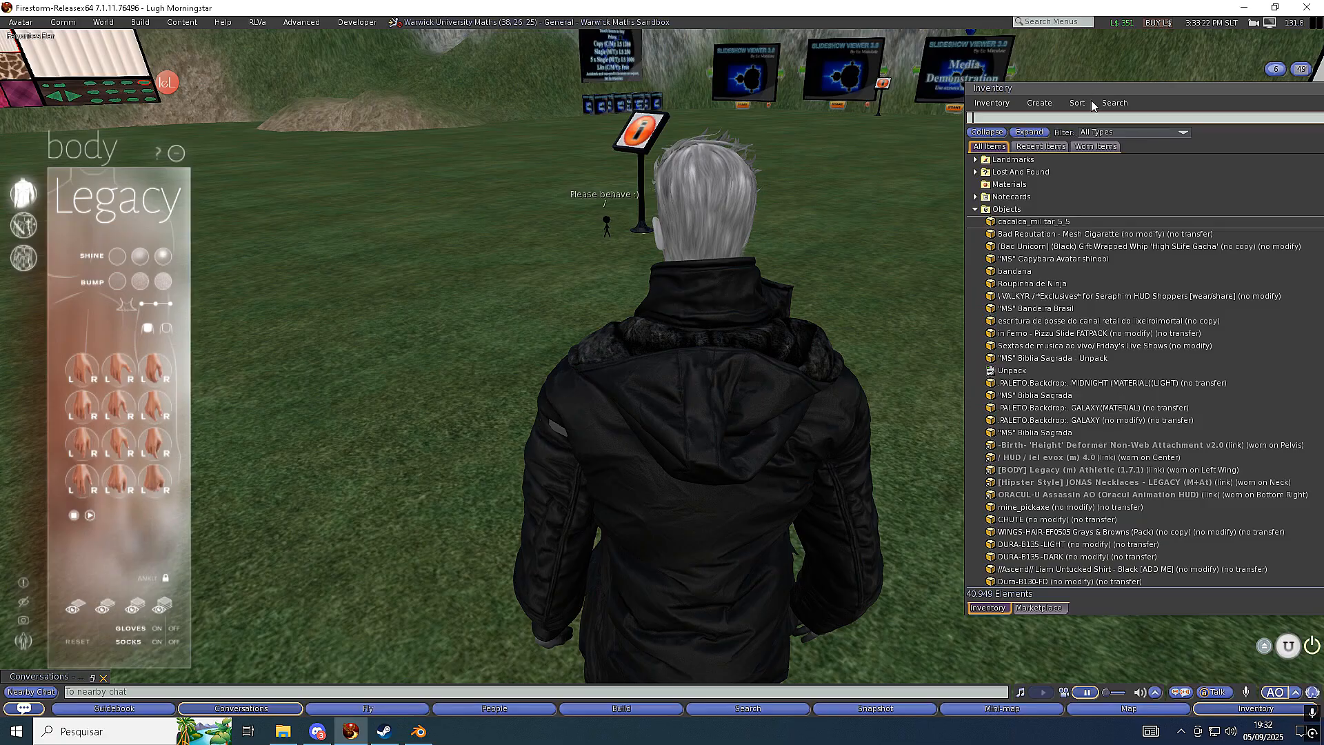
scroll(800, 420, "down", 3)
left_click_drag(660, 502, 647, 379, "alt")
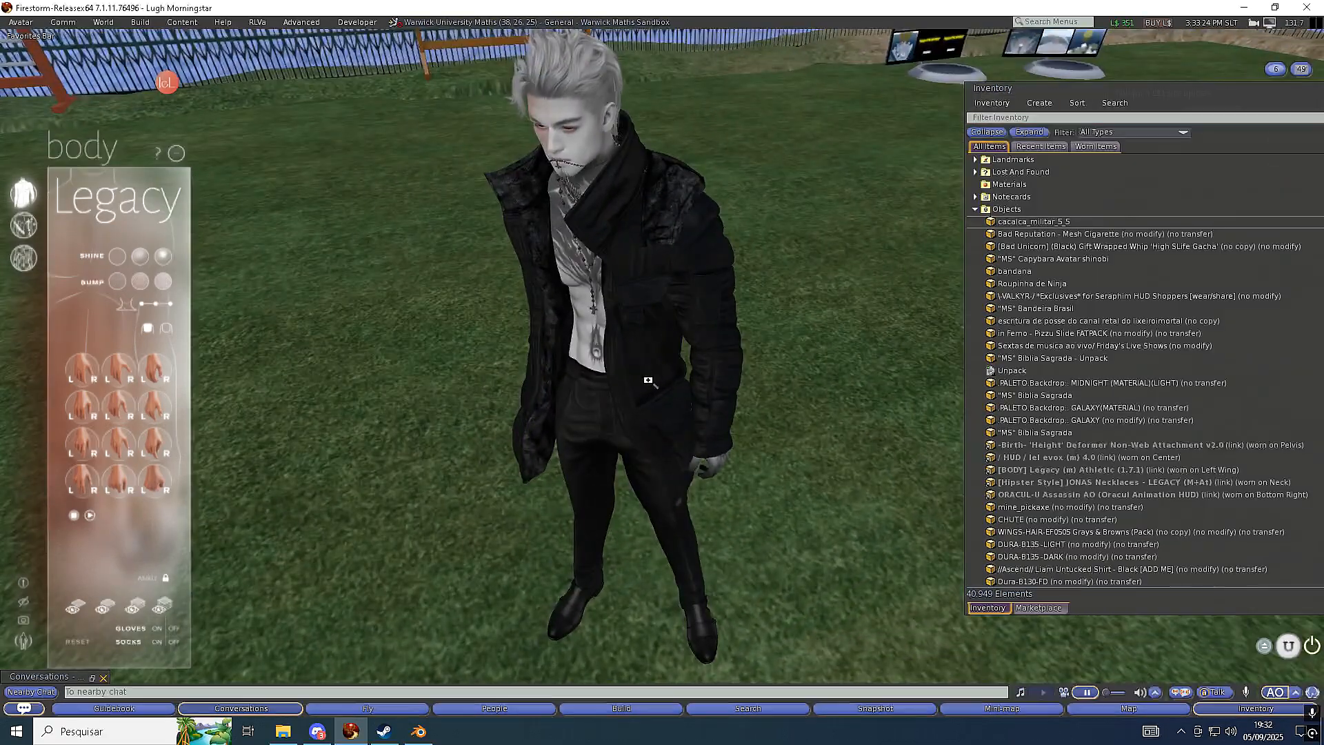
scroll(614, 386, "down", 2)
scroll(613, 386, "down", 12)
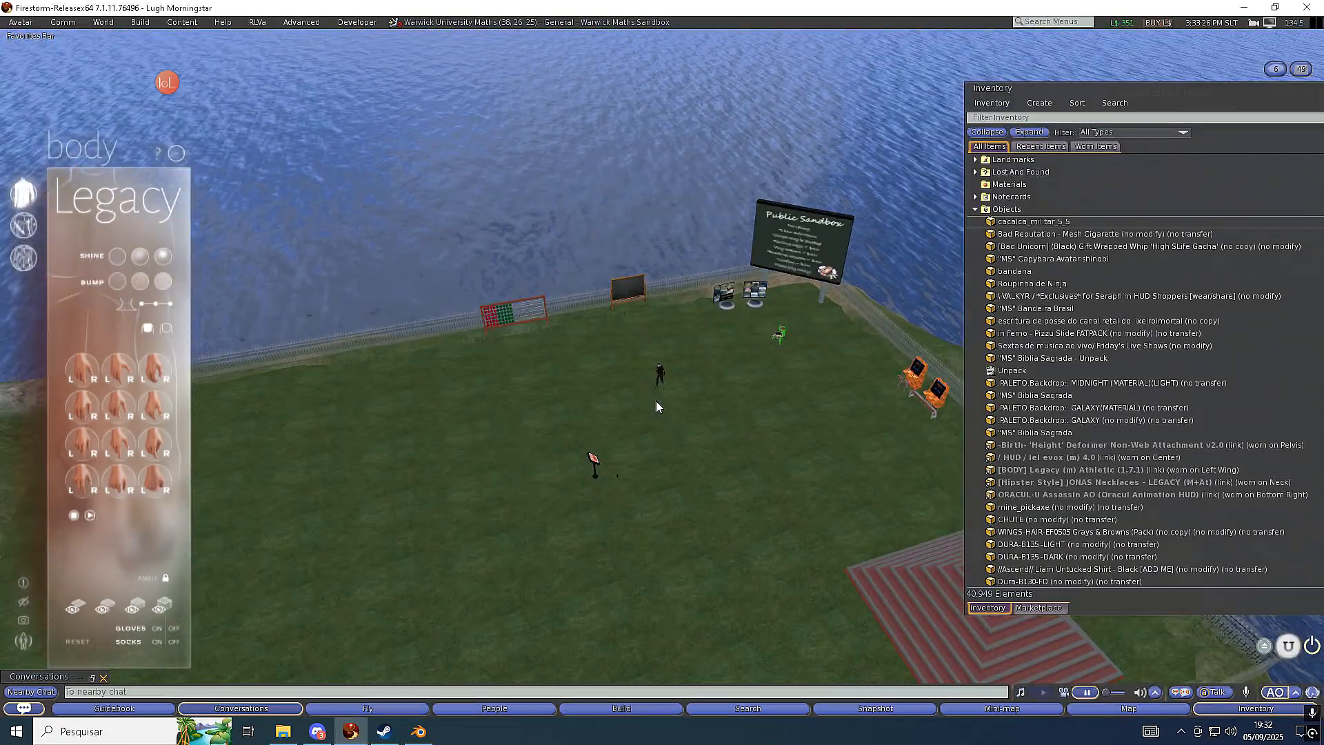
Focus the camera on the seated avatar in the sandbox and view the area from near and far
scroll(656, 403, "up", 7)
left_click_drag(656, 403, 709, 437, "alt")
left_click(703, 400, "alt")
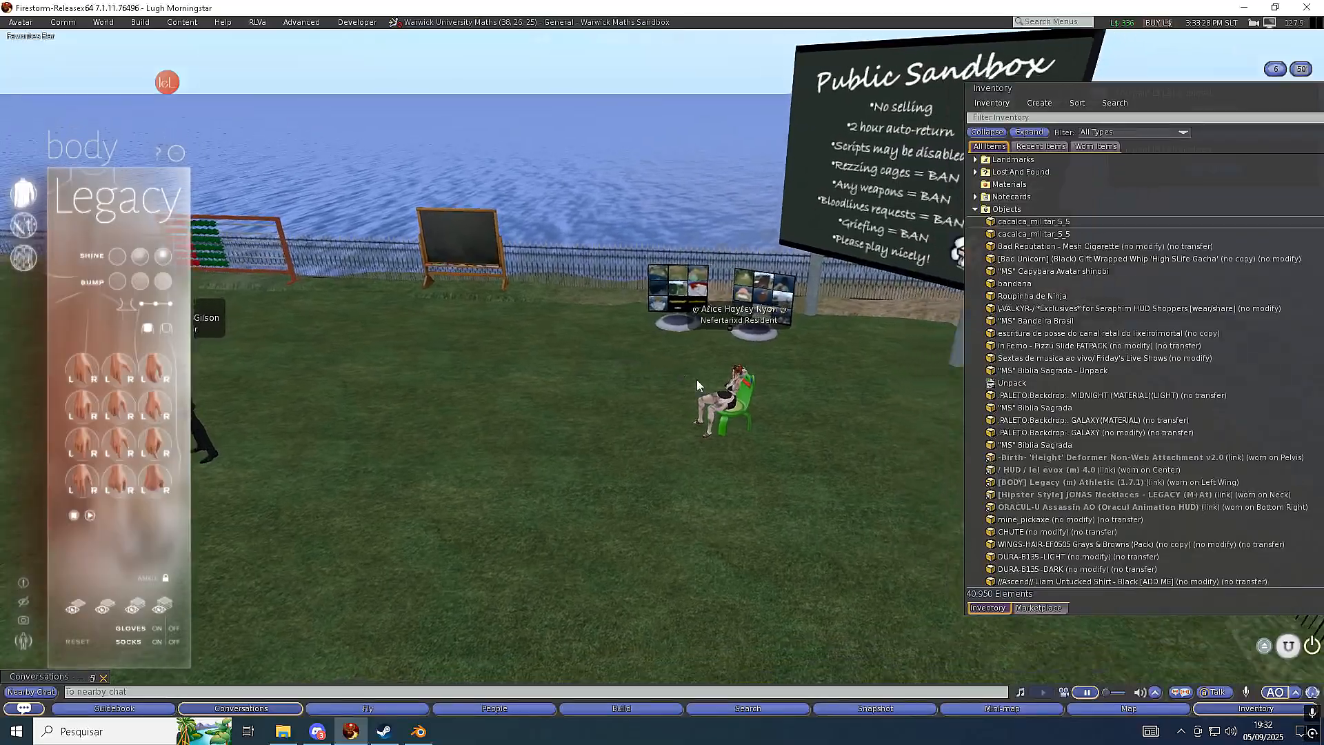
scroll(703, 381, "up", 3)
scroll(714, 384, "up", 3)
scroll(753, 345, "down", 8)
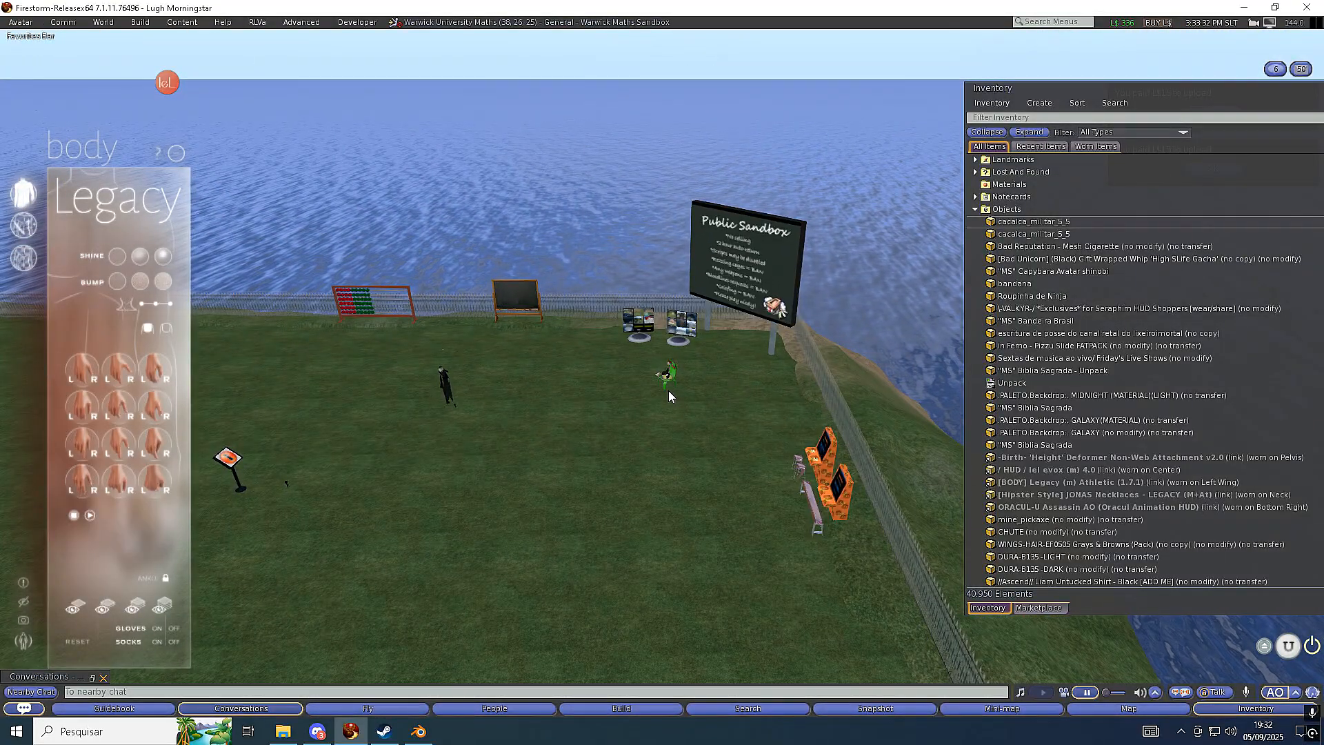
scroll(435, 404, "up", 2)
scroll(518, 396, "down", 2)
scroll(672, 384, "up", 3)
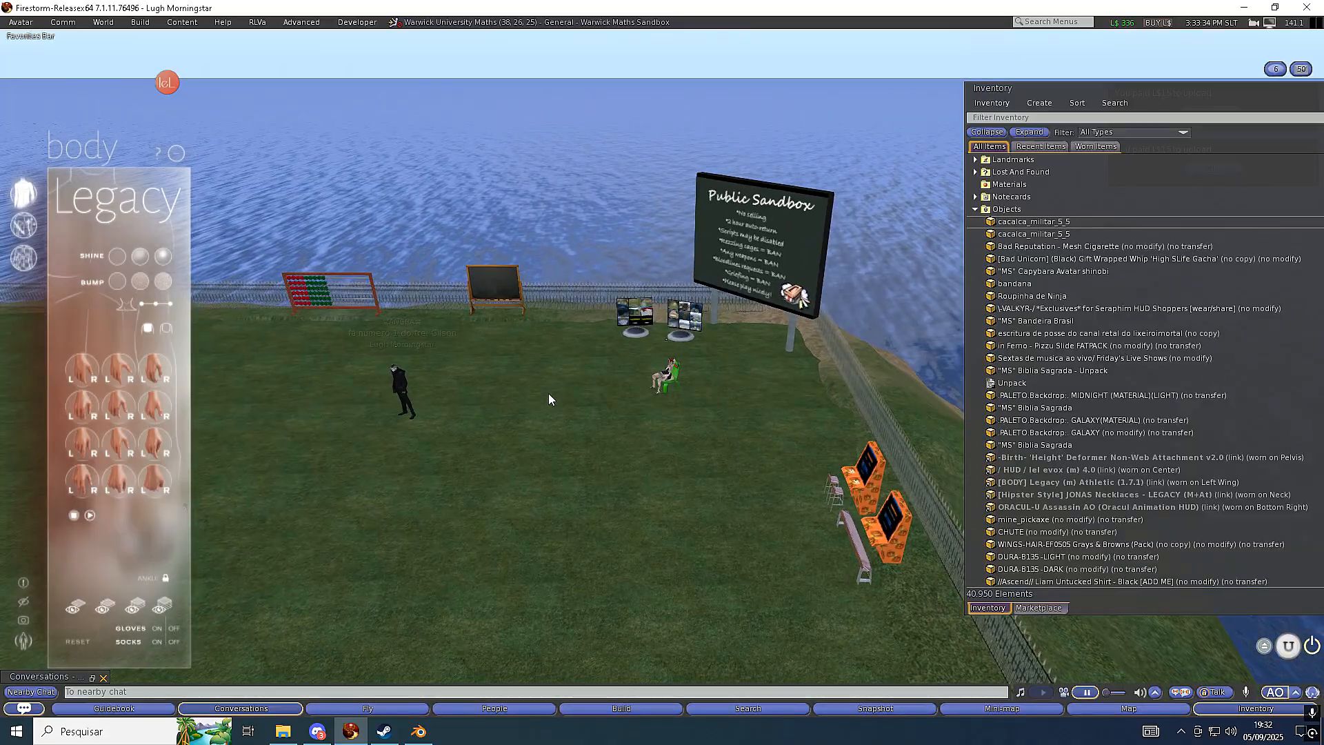
scroll(739, 379, "down", 3)
scroll(738, 381, "up", 3)
scroll(738, 381, "down", 2)
scroll(731, 387, "up", 2)
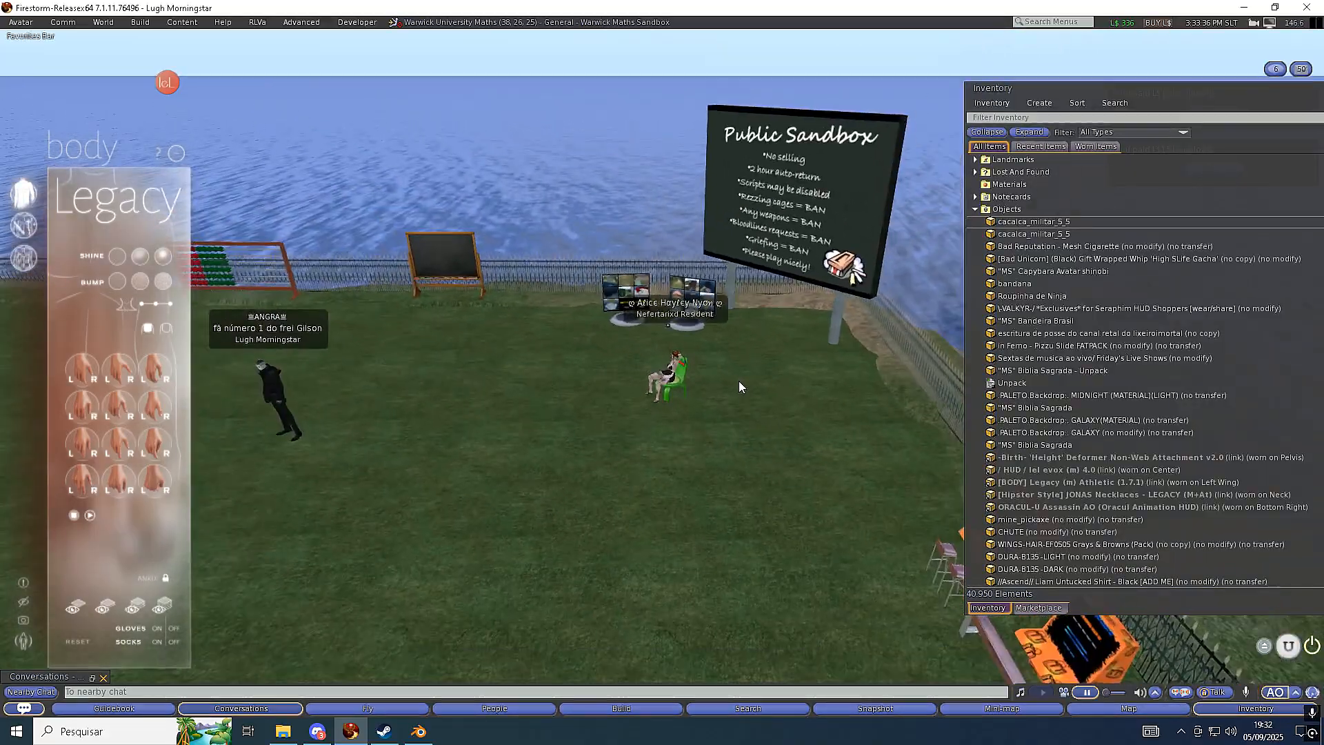
Compare the seated avatar and the standing avatar in the sandbox from near and far
scroll(714, 382, "up", 2)
scroll(719, 376, "down", 4)
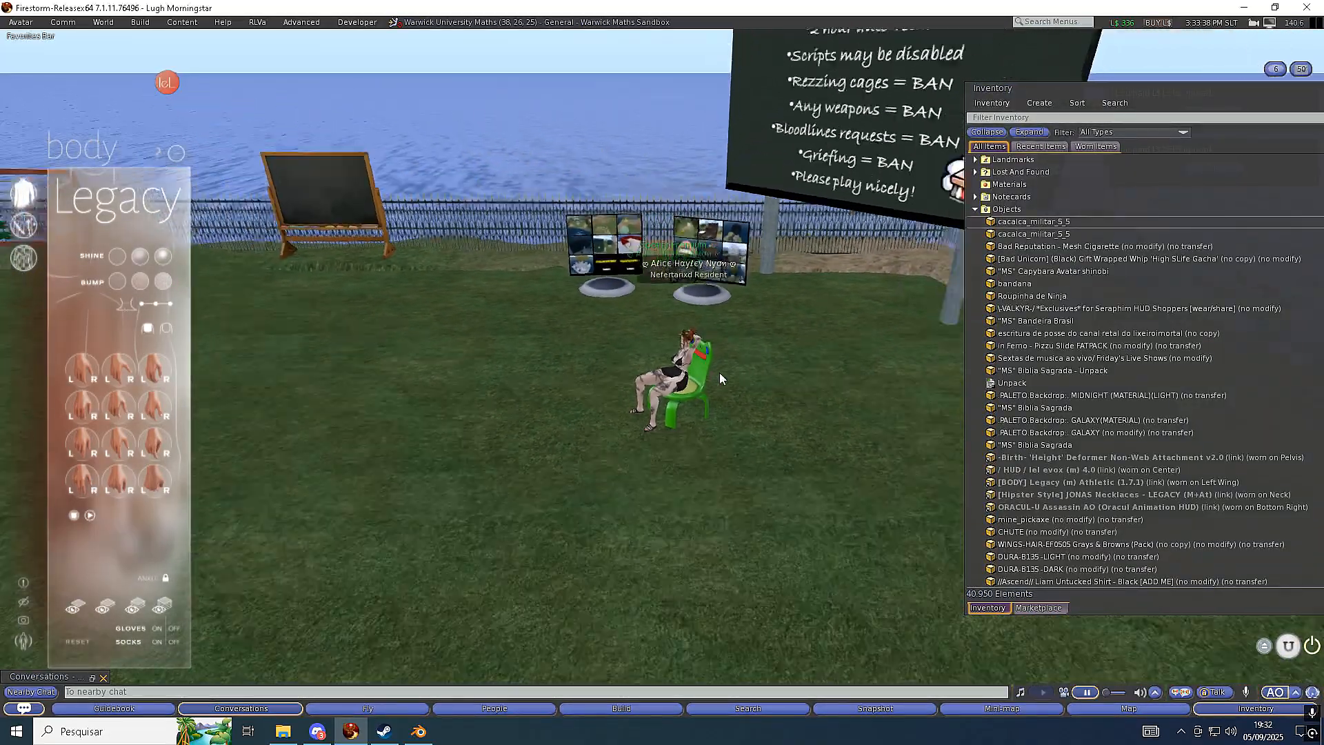
left_click_drag(695, 399, 872, 355, "ctrl+alt")
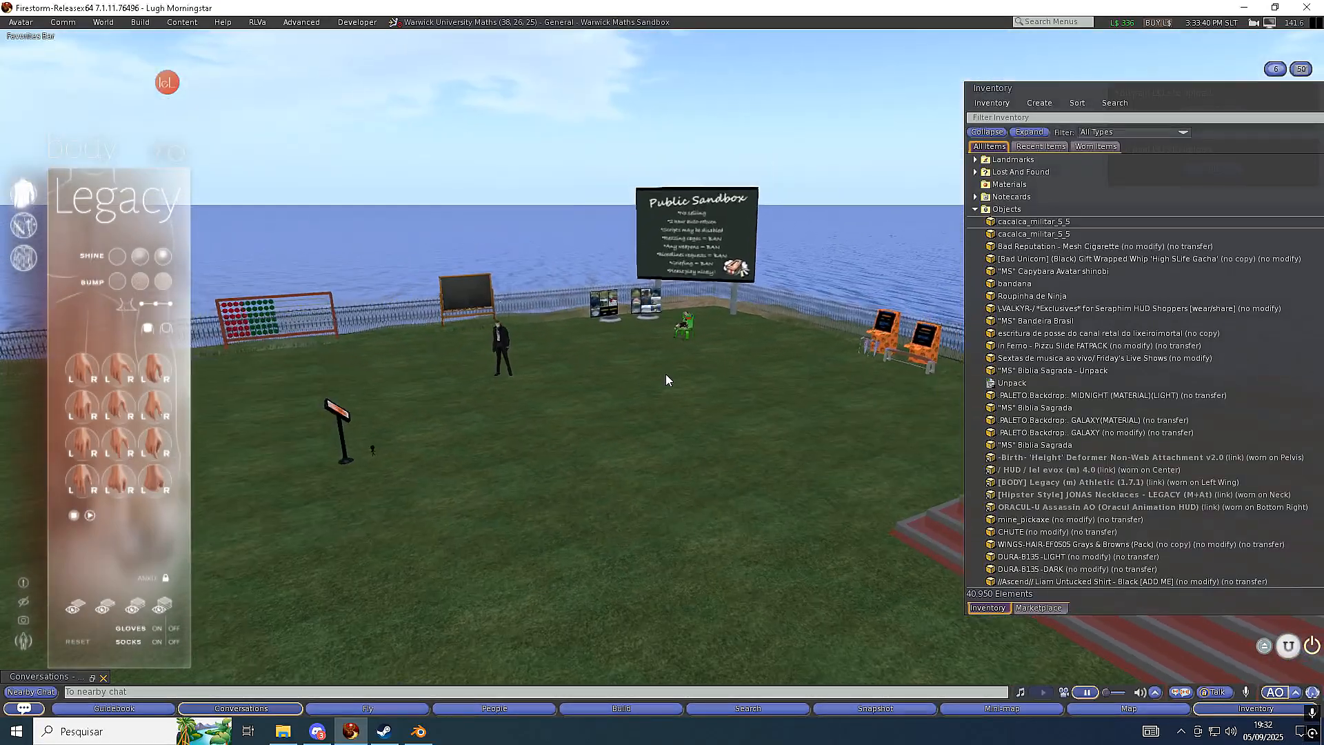
scroll(701, 326, "up", 3)
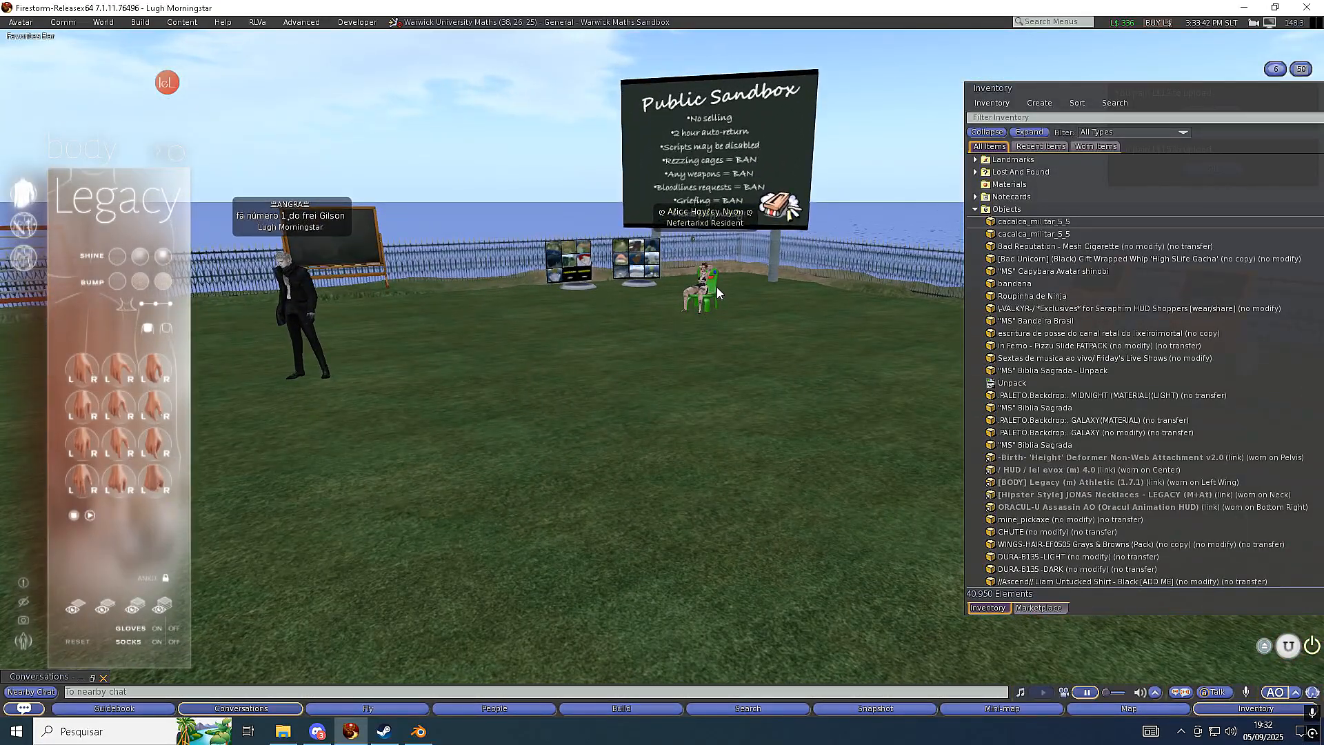
left_click(334, 300, "alt")
scroll(917, 375, "down", 3)
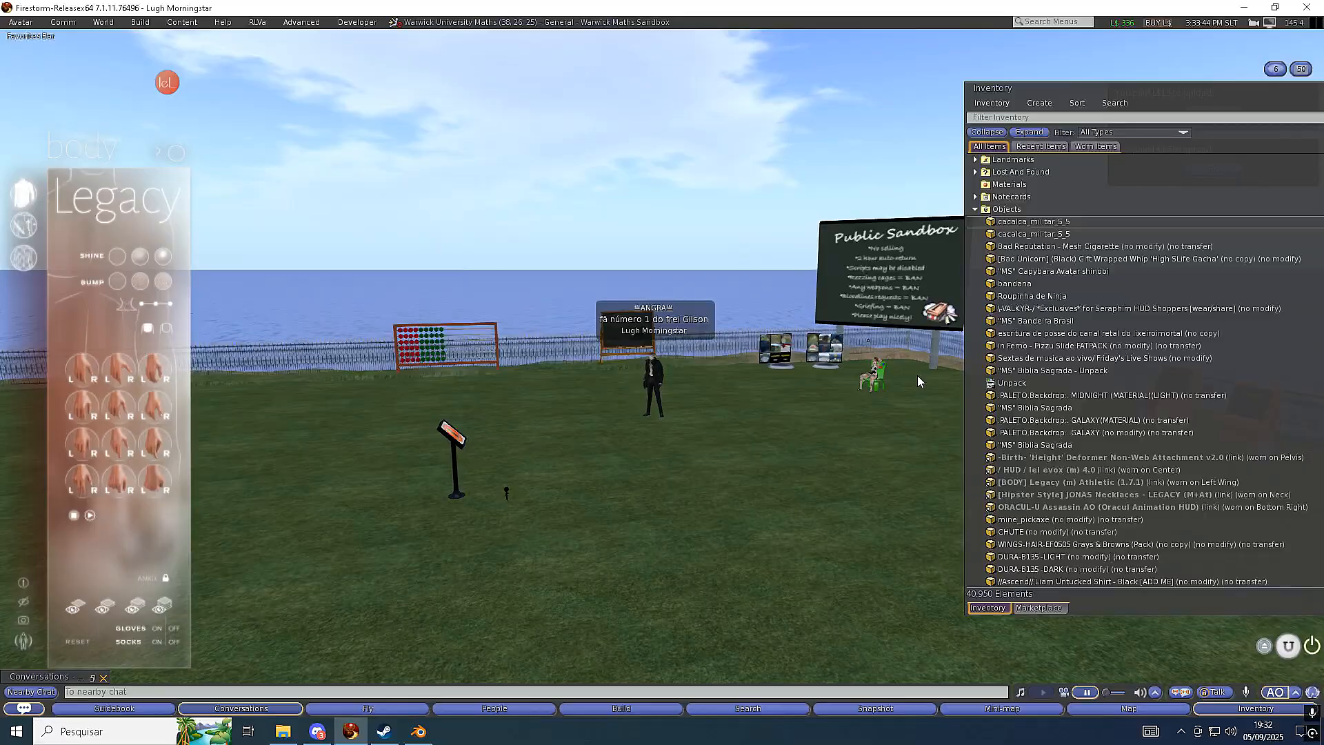
scroll(918, 375, "up", 2)
scroll(683, 390, "up", 5)
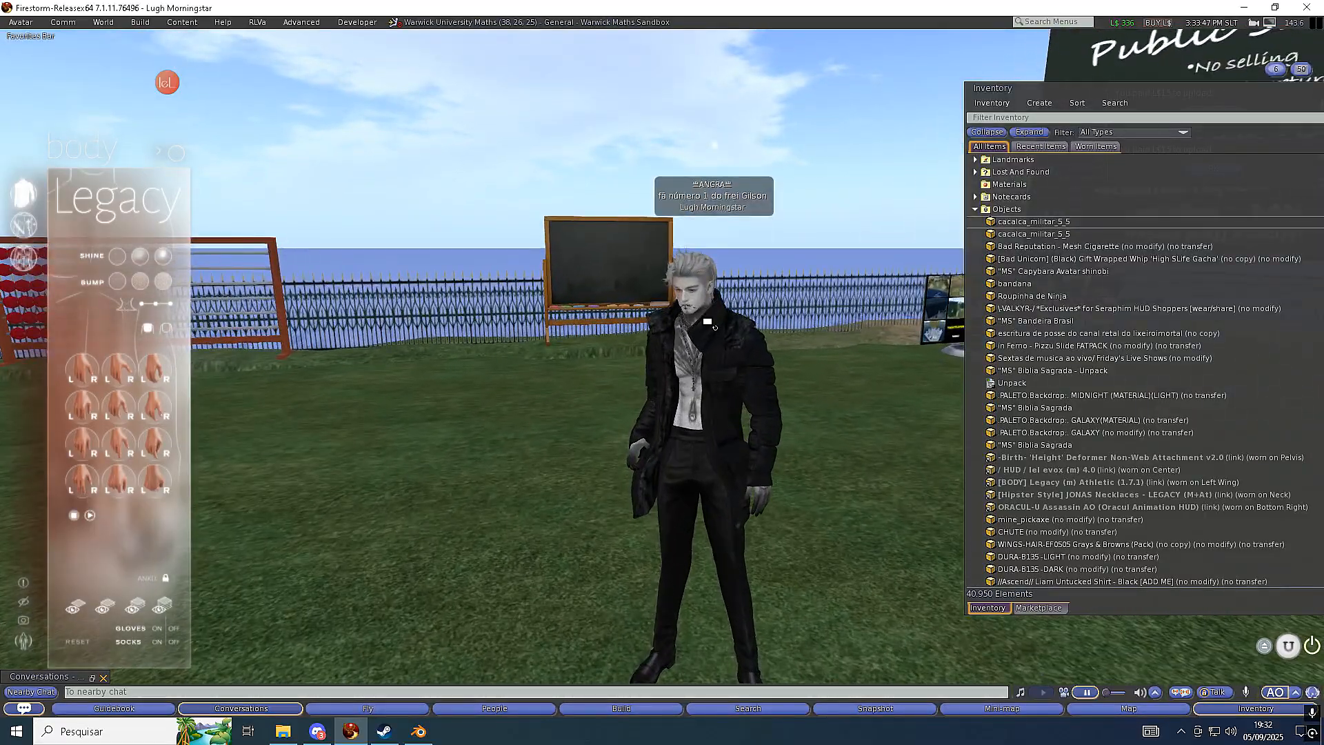
scroll(714, 327, "down", 5)
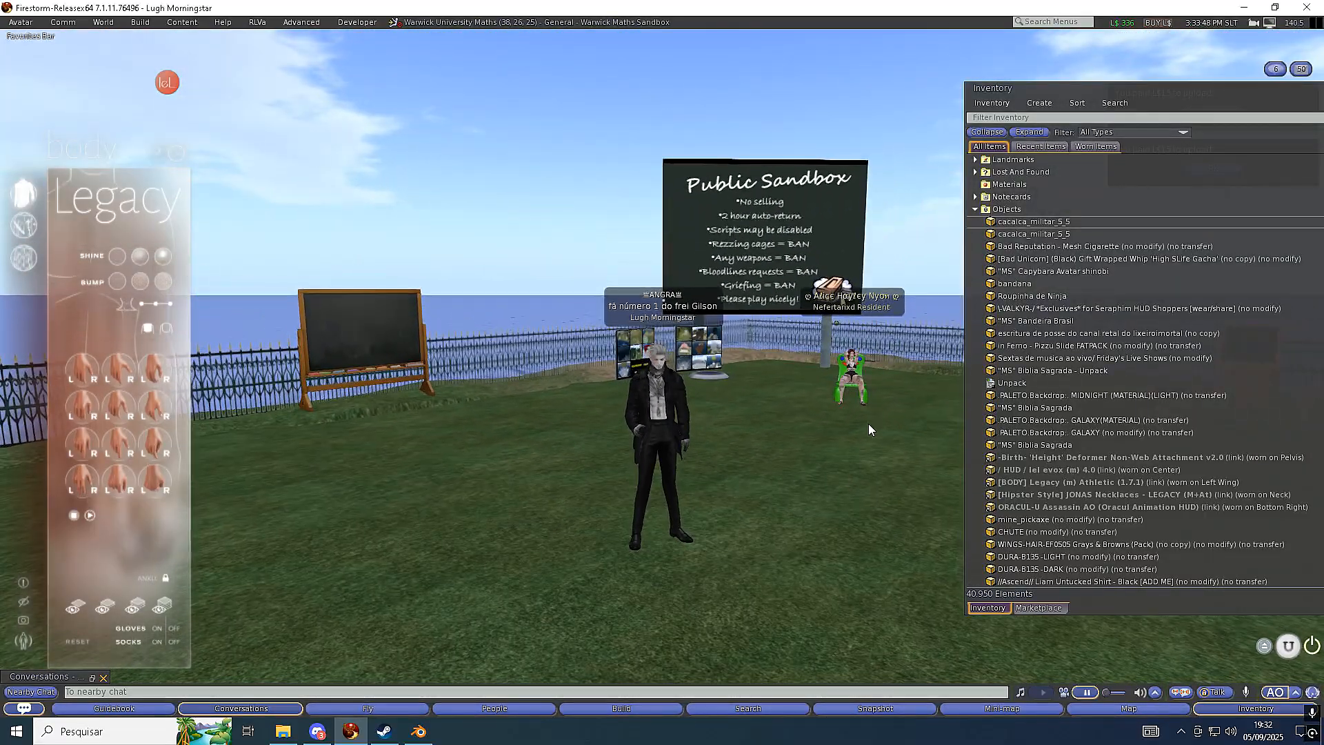
scroll(843, 477, "up", 5)
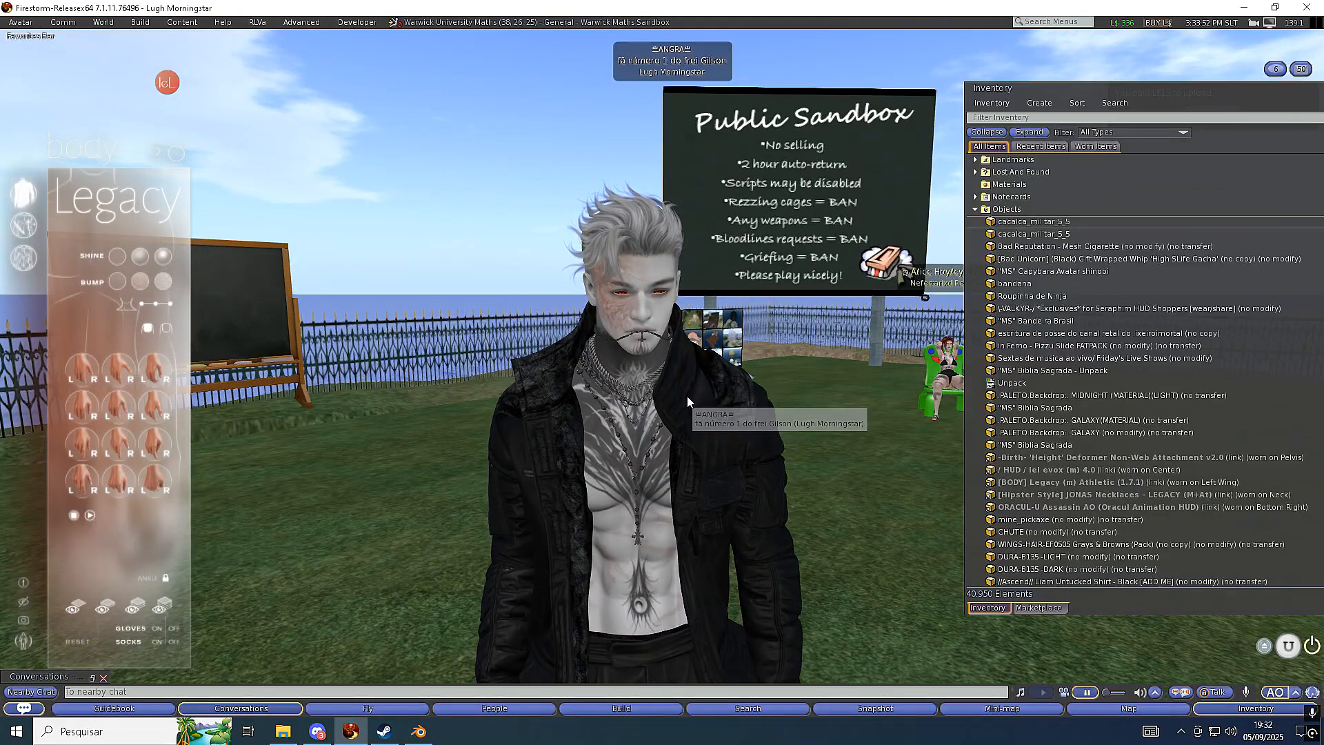
Lower the avatar maximum complexity to about 180.004 in the graphics preferences, with the preferences window moved clear of the avatar
key("ctrl+p")
left_click_drag(1101, 189, 744, 183)
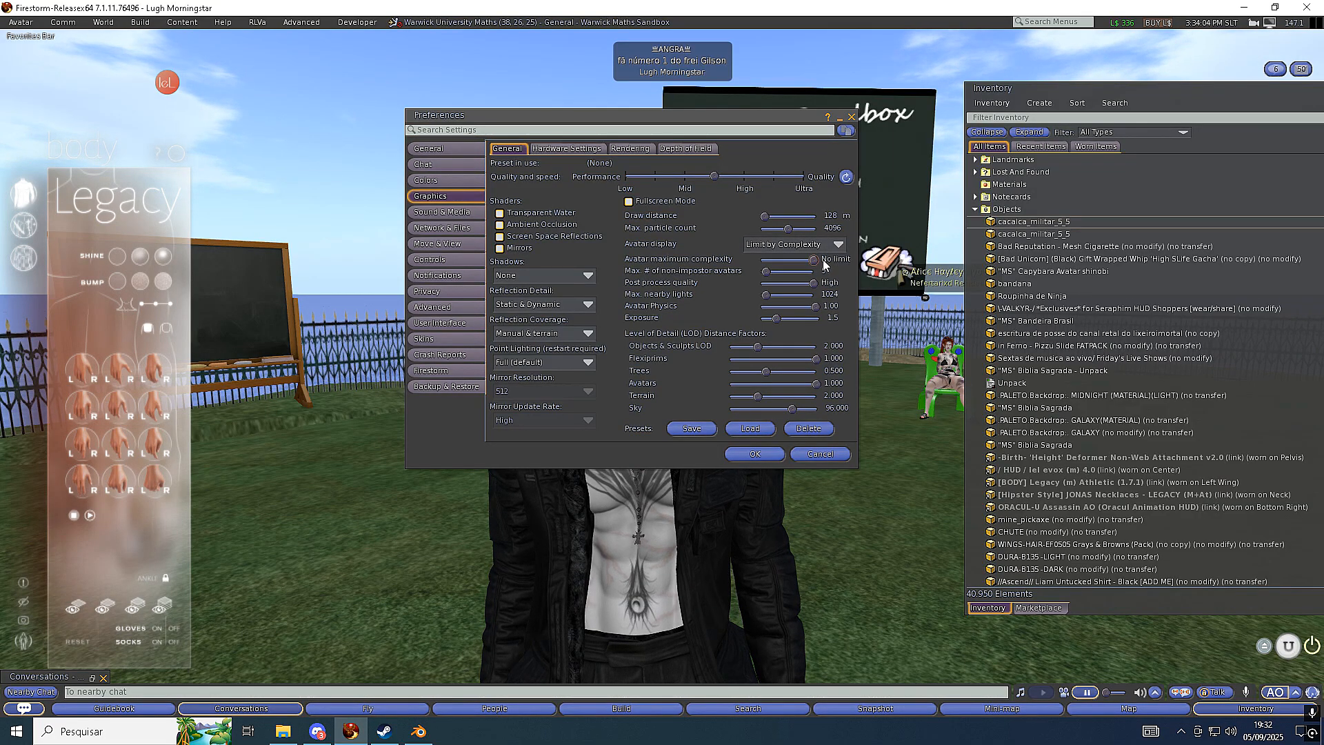
scroll(895, 334, "down", 5)
left_click_drag(755, 115, 513, 115)
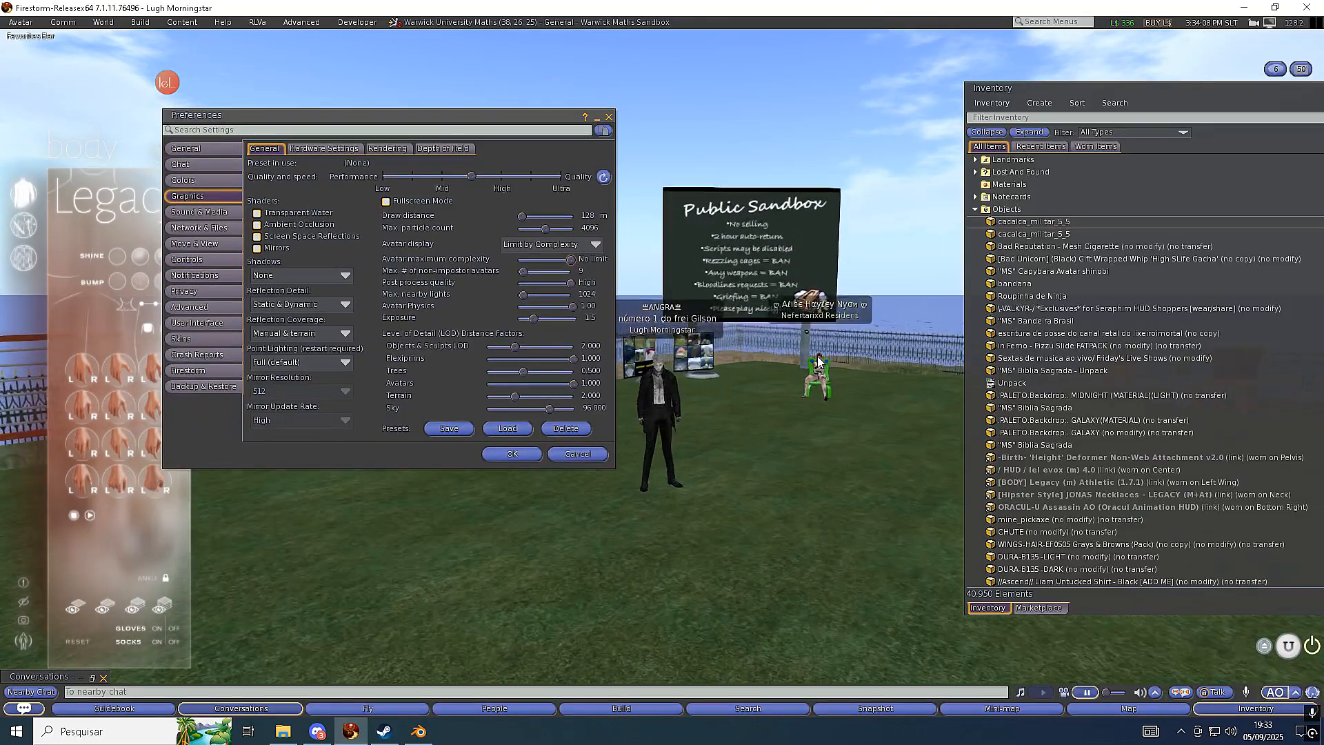
scroll(817, 356, "up", 5)
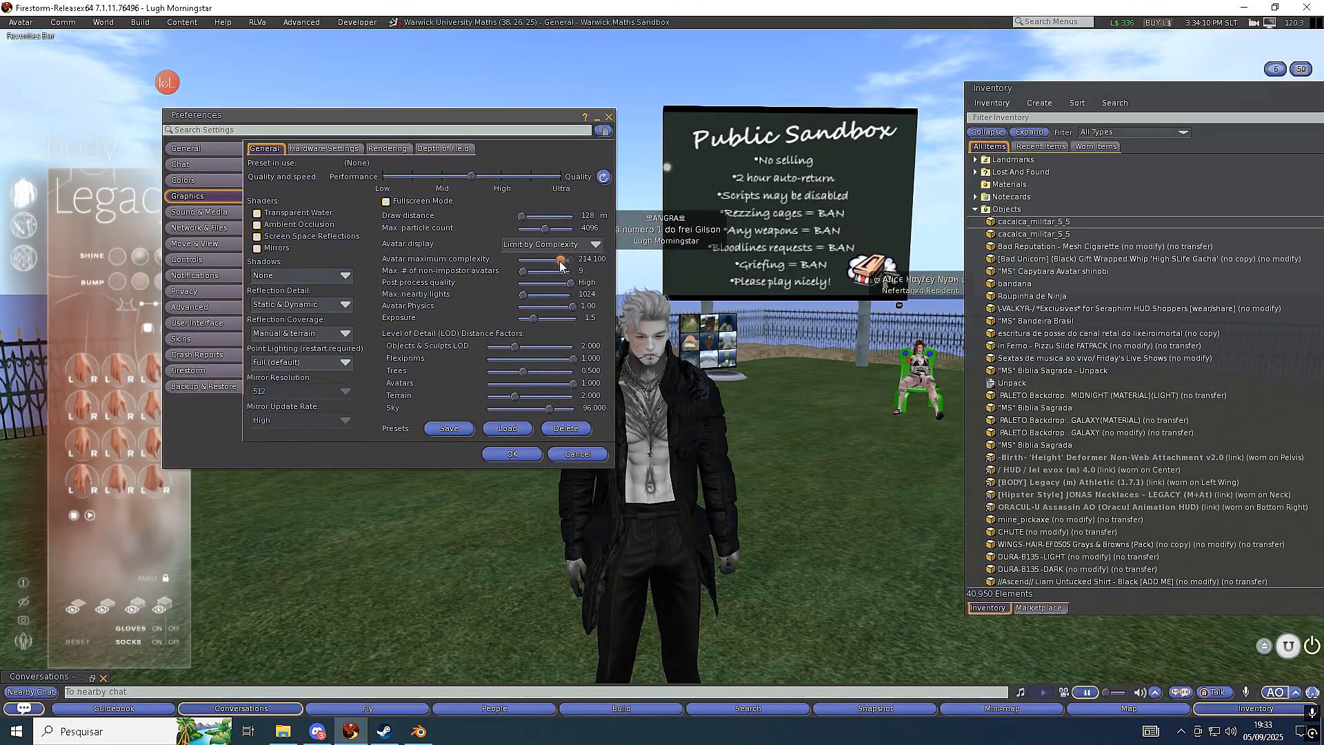
left_click_drag(560, 263, 558, 262)
scroll(662, 330, "up", 2)
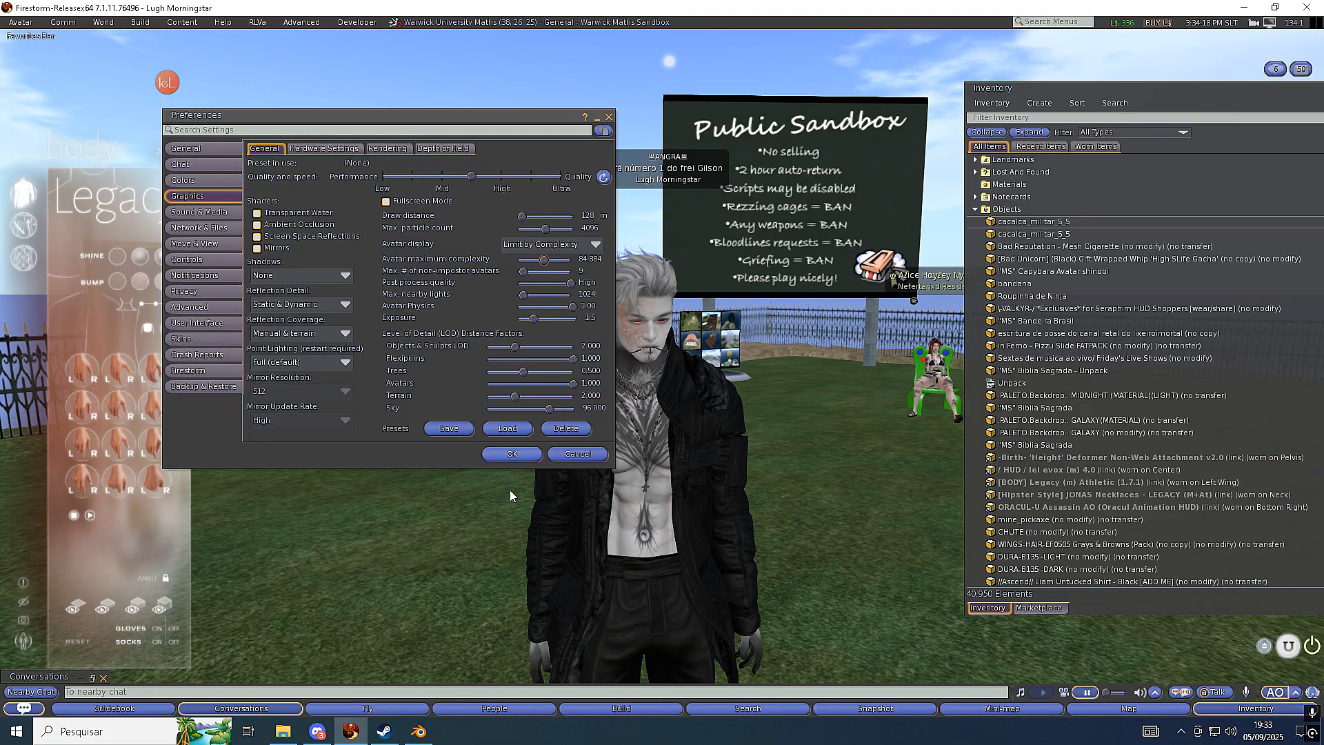
scroll(552, 478, "up", 2)
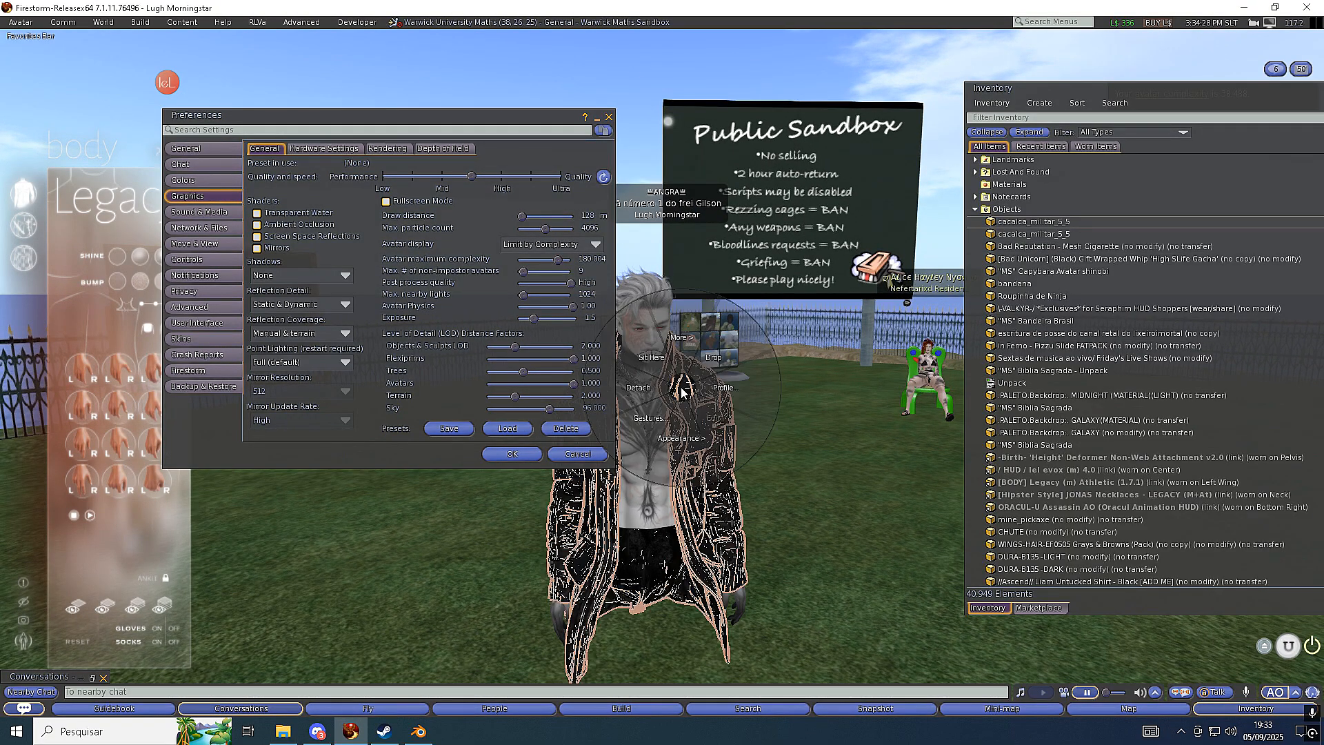
Replace the avatar's jacket and black trousers with the first cacalca_militar_5_5 object from the inventory, with the preferences minimized
left_click(595, 116)
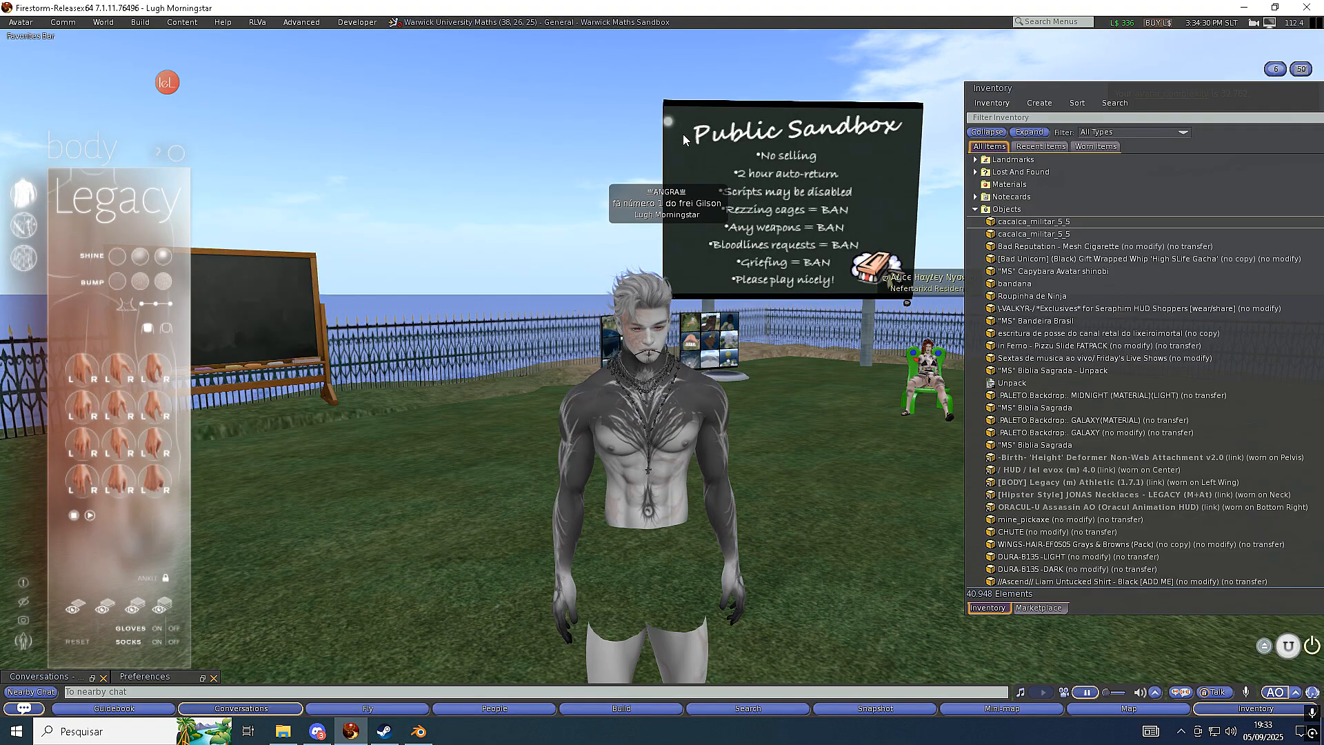
right_click(1029, 227)
left_click(1073, 439)
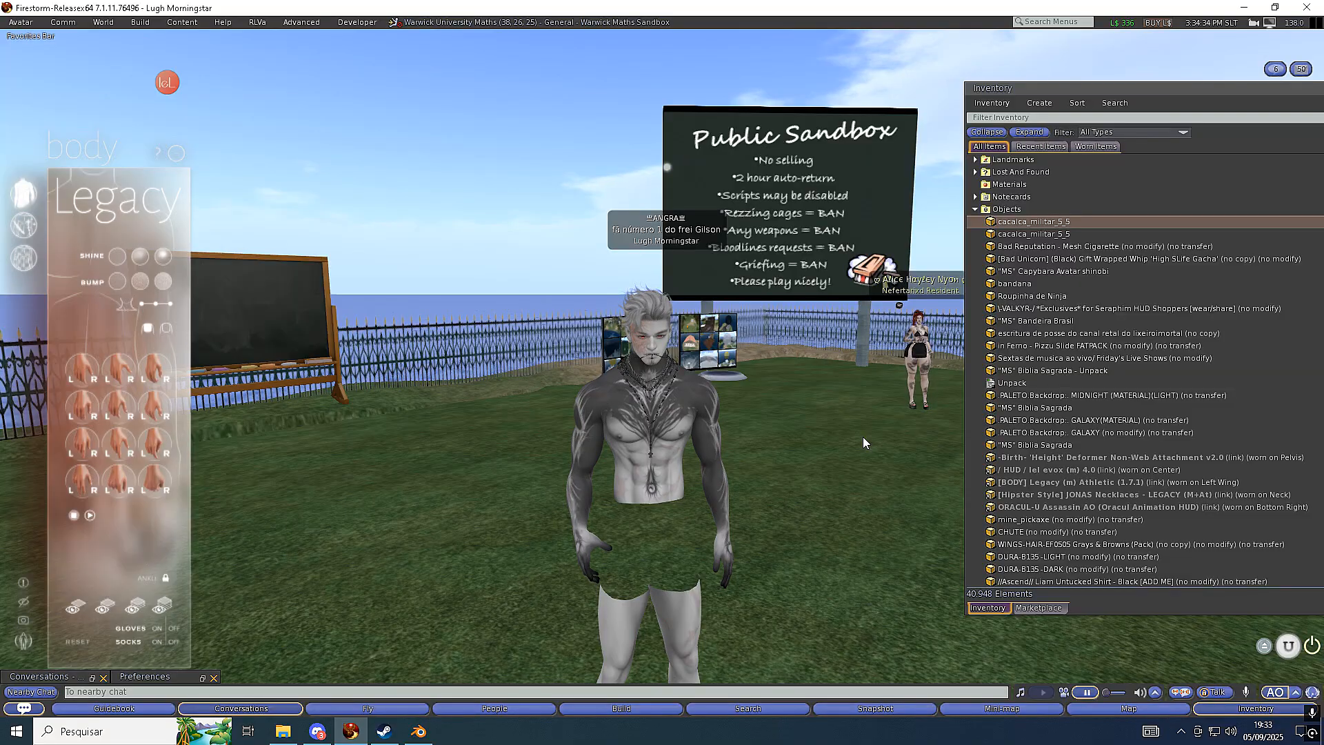
Walk, turn and jump with the avatar across the sandbox to examine how the white trousers move
left_click(788, 481)
key("Left")
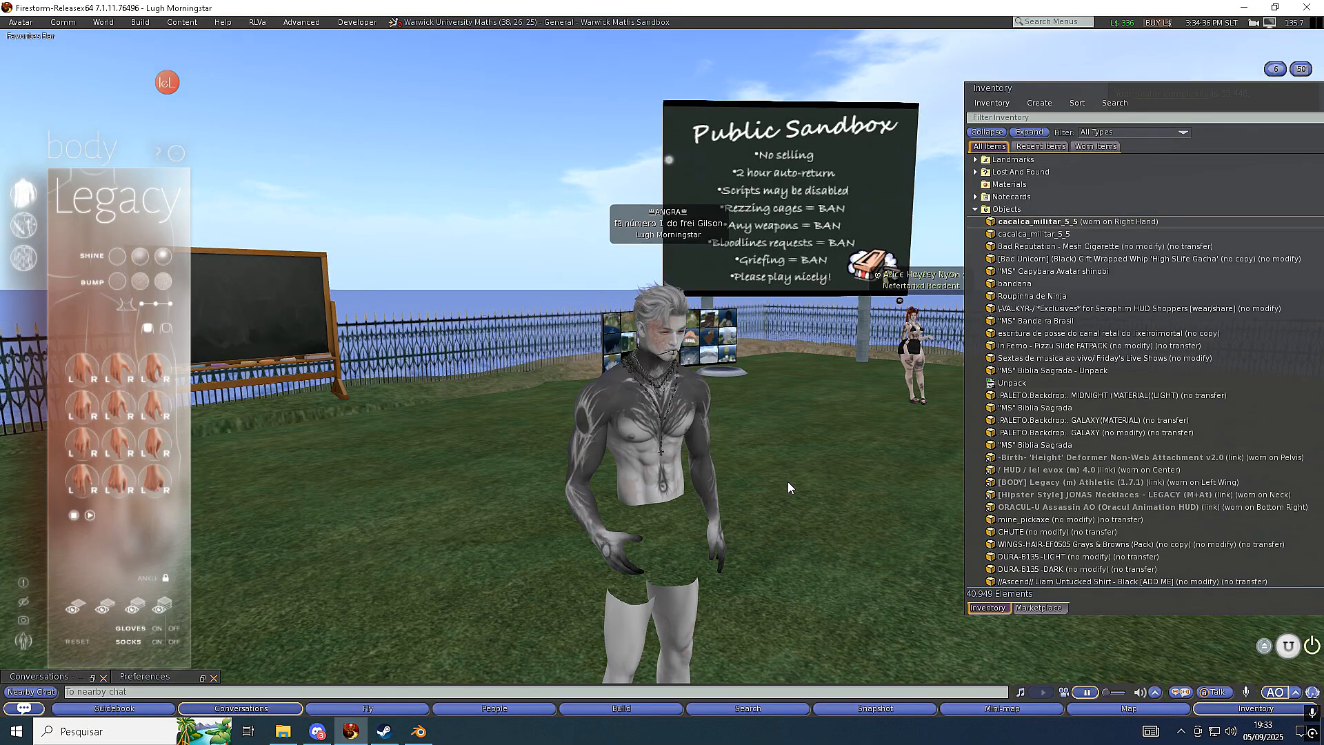
key("Up")
key("Down")
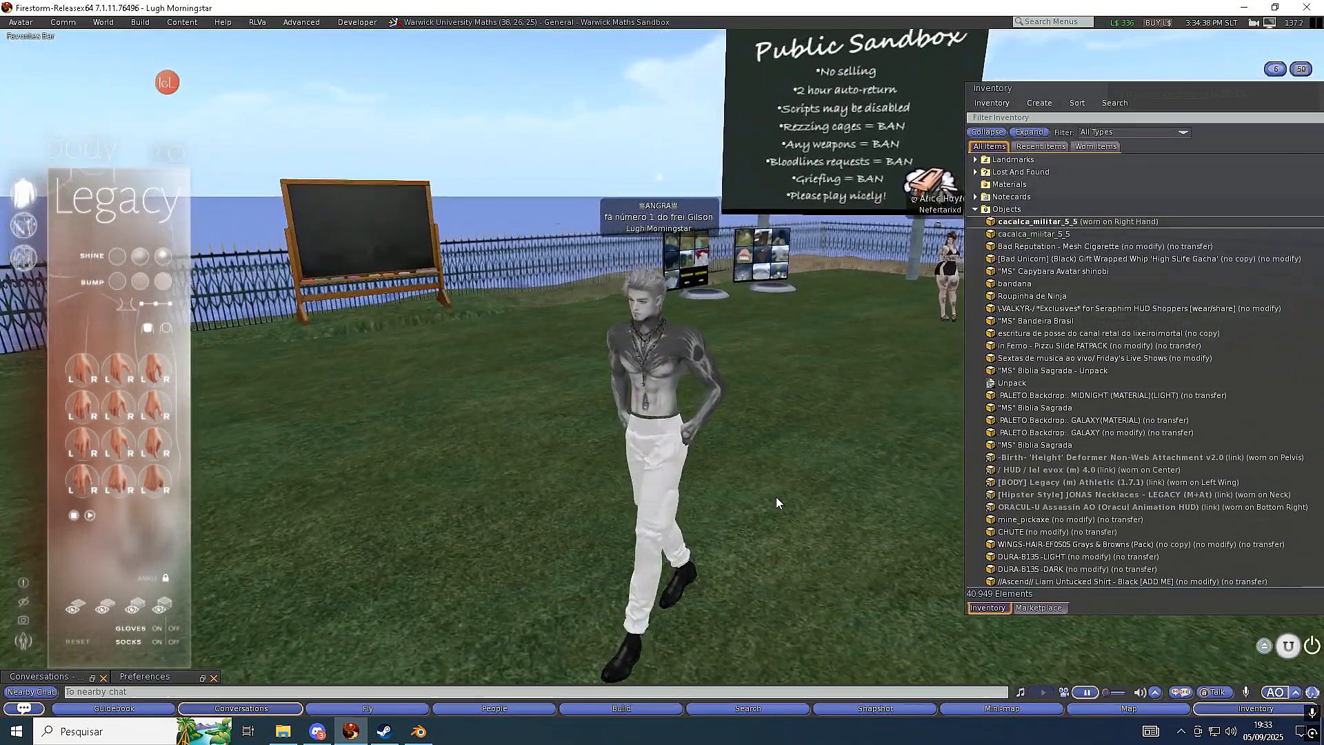
key("Up")
left_click_drag(650, 434, 931, 435)
key("Down")
key("Right")
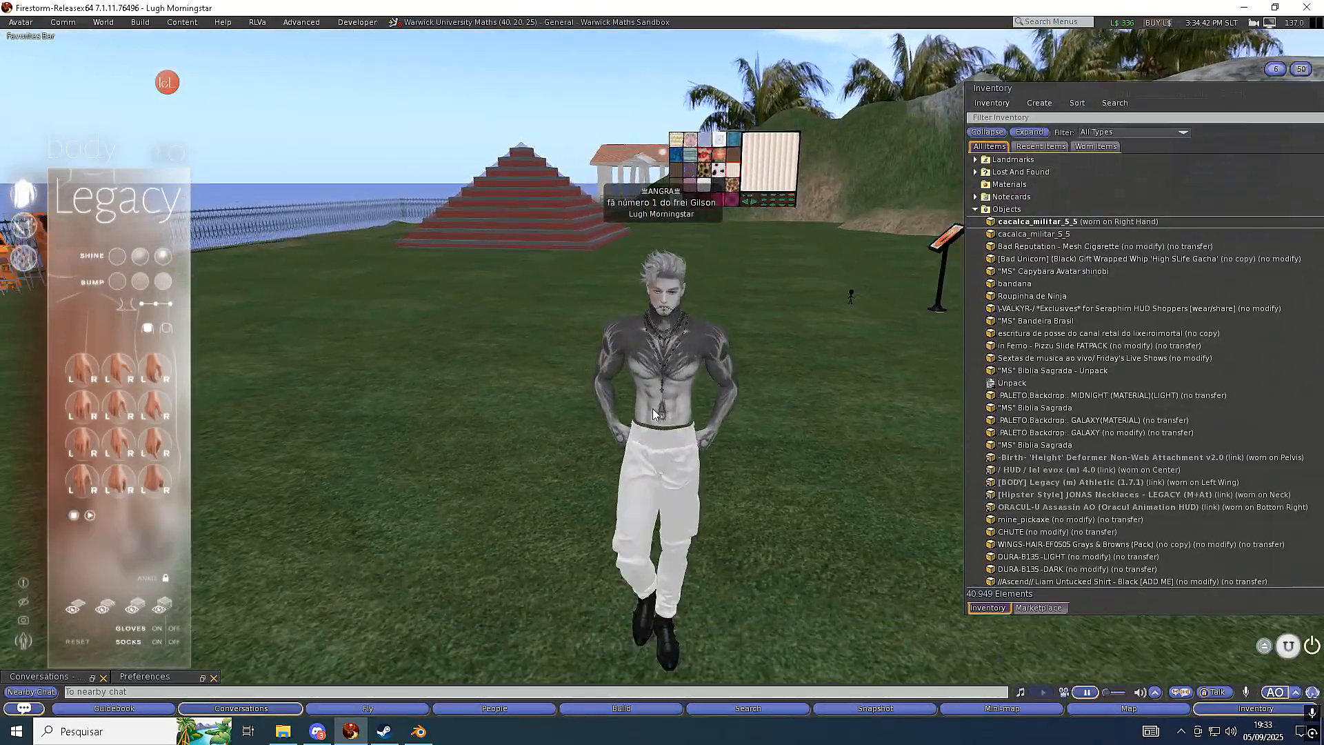
key("Page_Up")
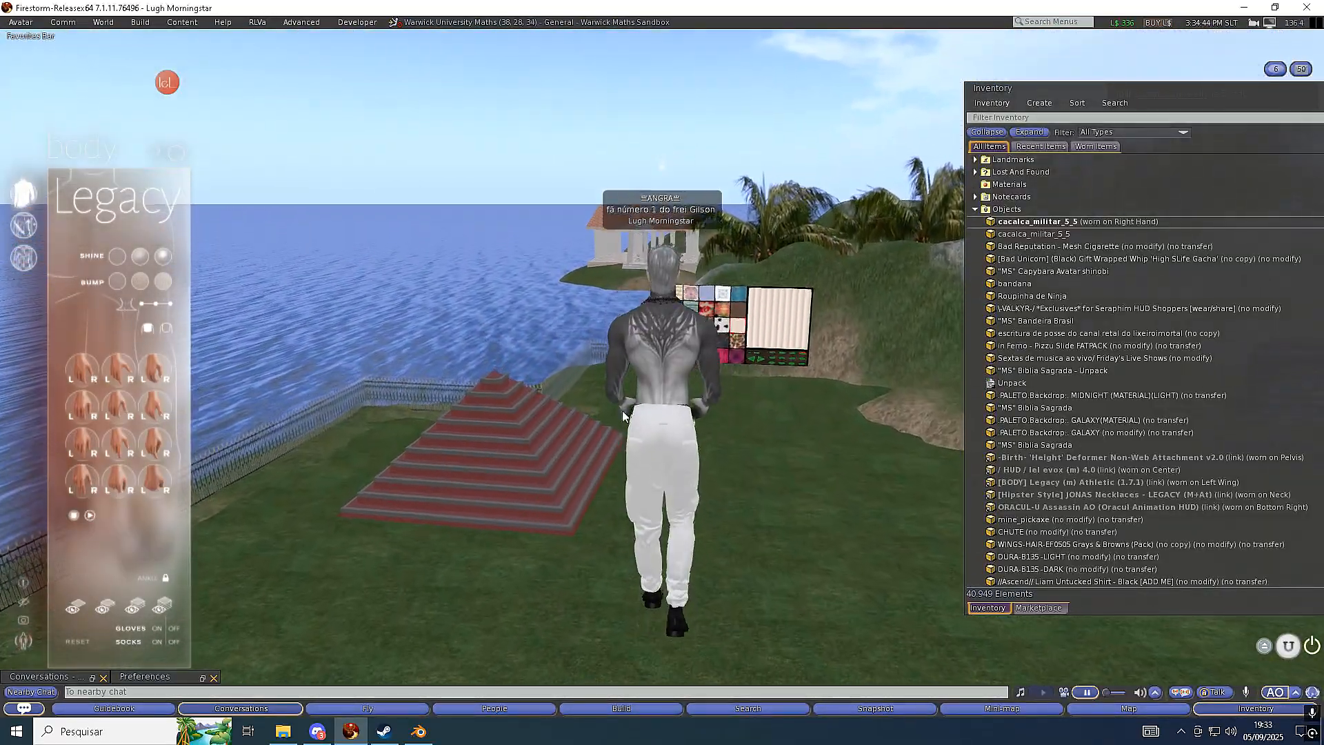
Restore all hidden body parts on the Legacy body HUD's Fit page and walk the avatar to check the trousers over it
left_click(25, 258)
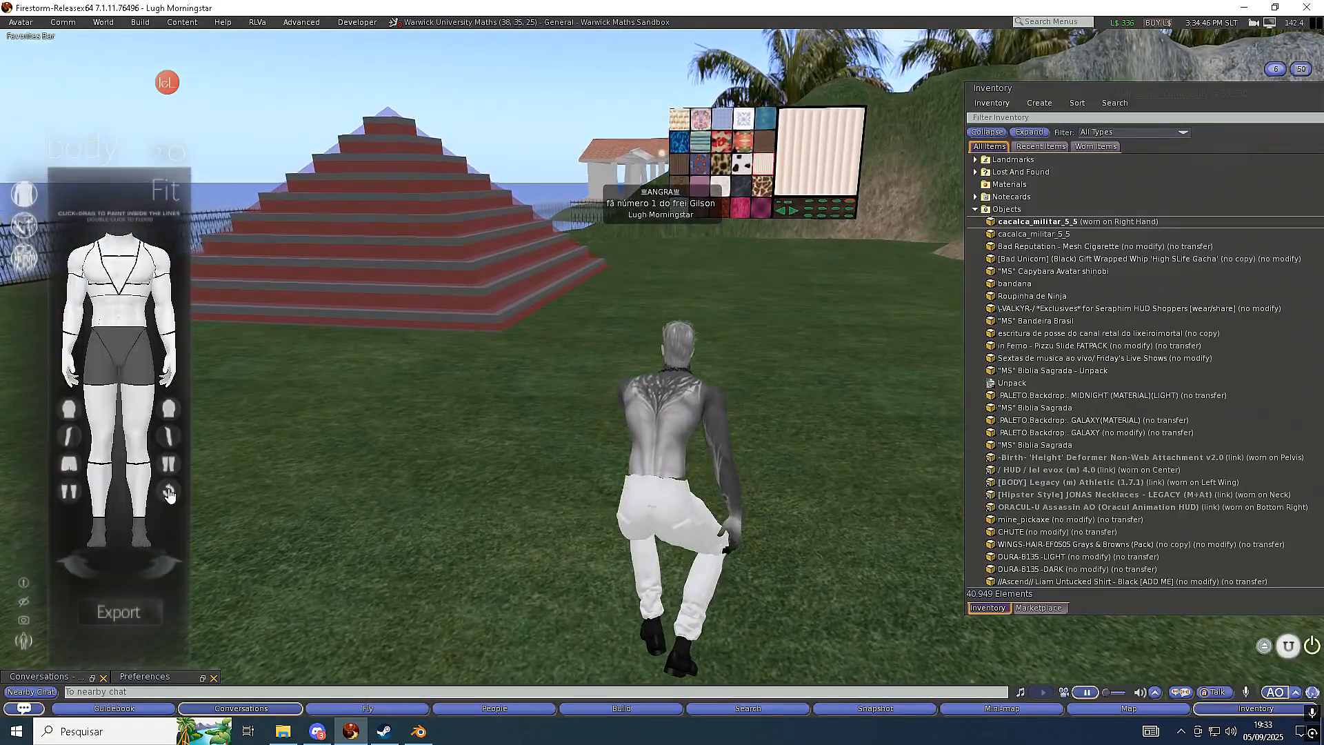
left_click(168, 491)
key("Down")
key("Left")
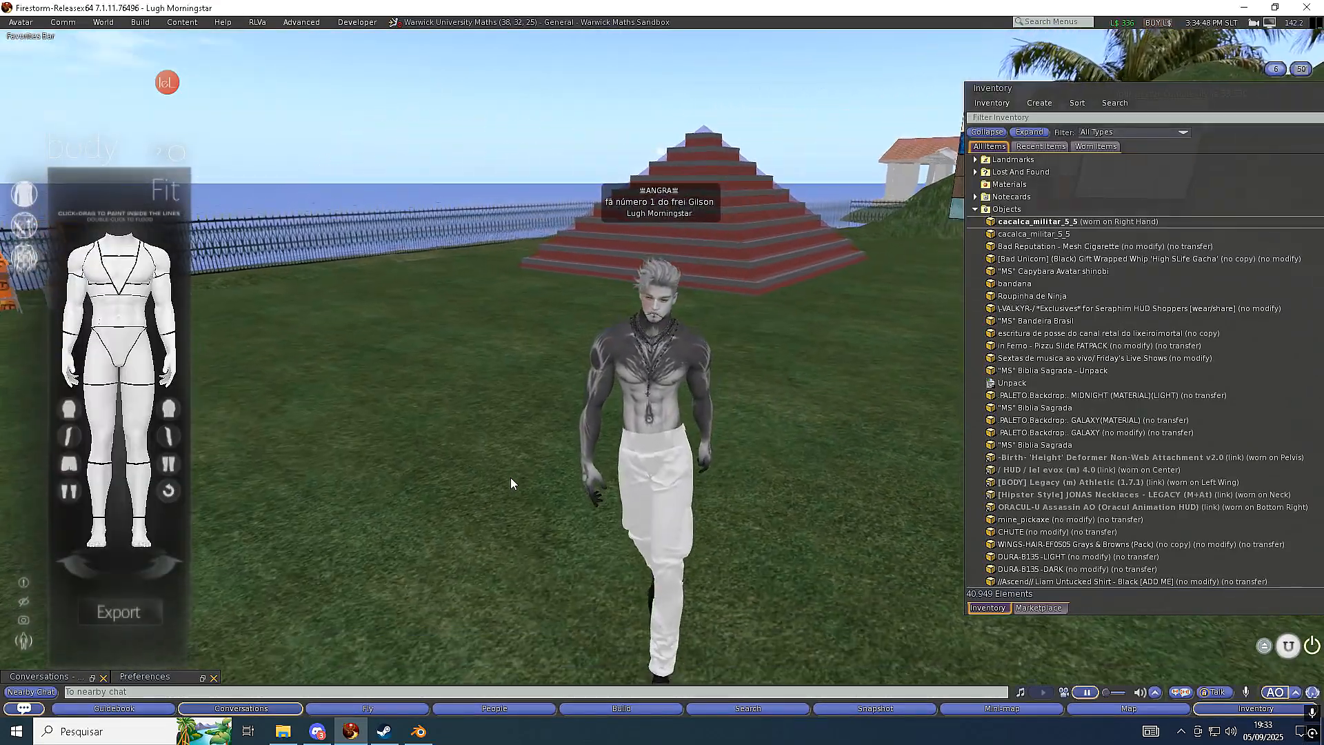
Jump and walk the avatar in different directions to examine the trousers' fit over the fully shown body
key("Page_Up")
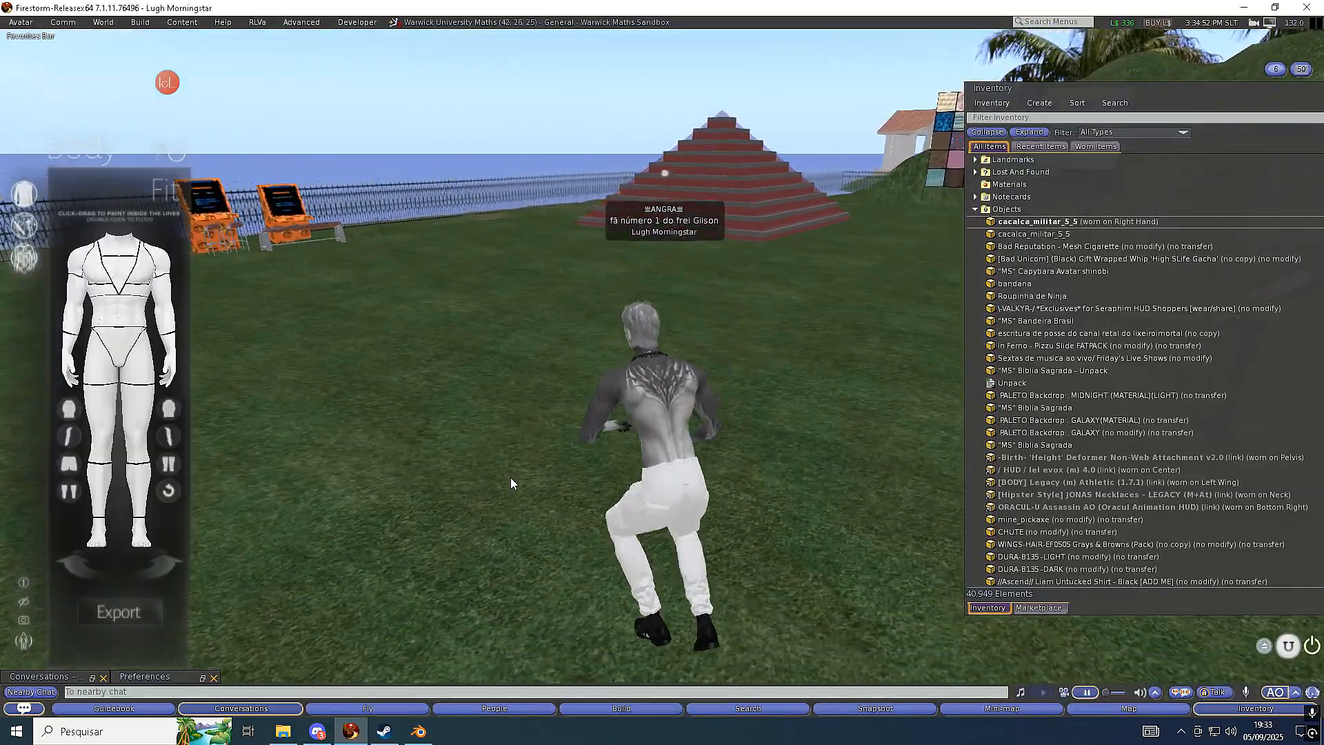
key("Left")
key("Right")
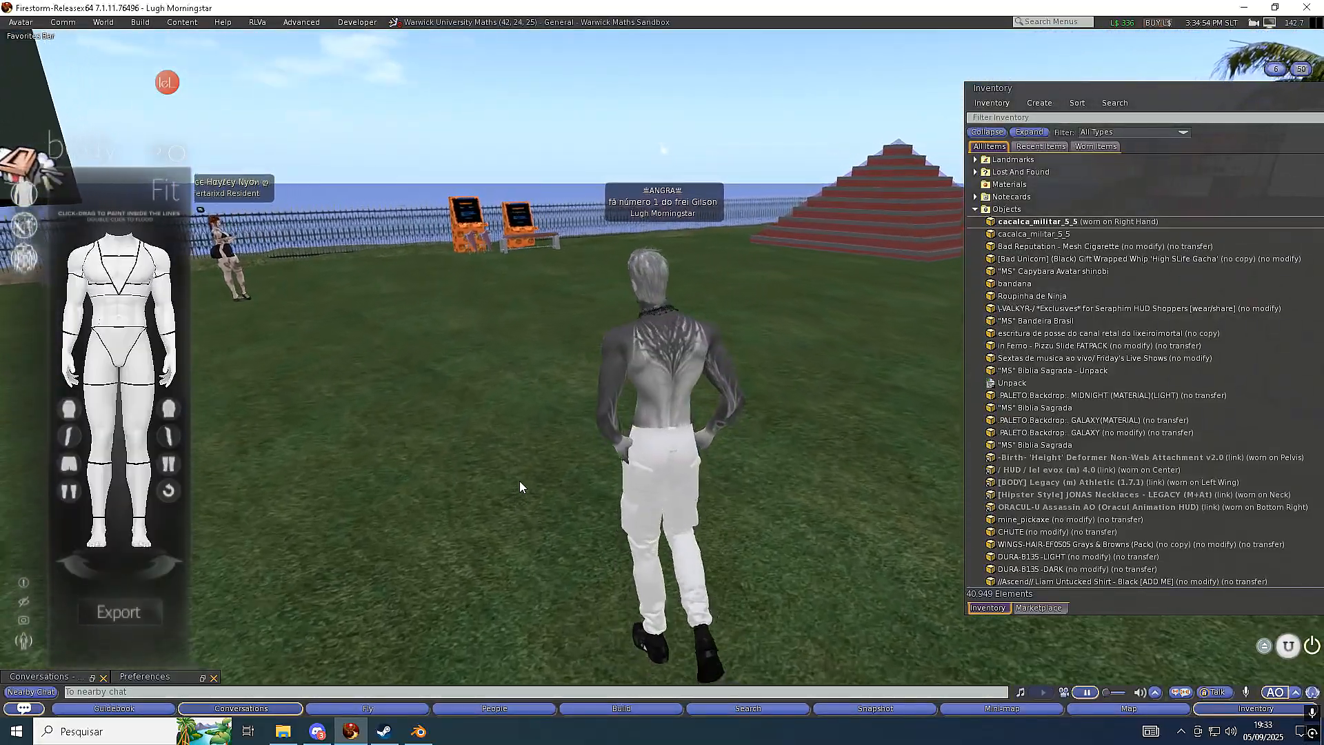
key("Right")
key("Up")
key("Down")
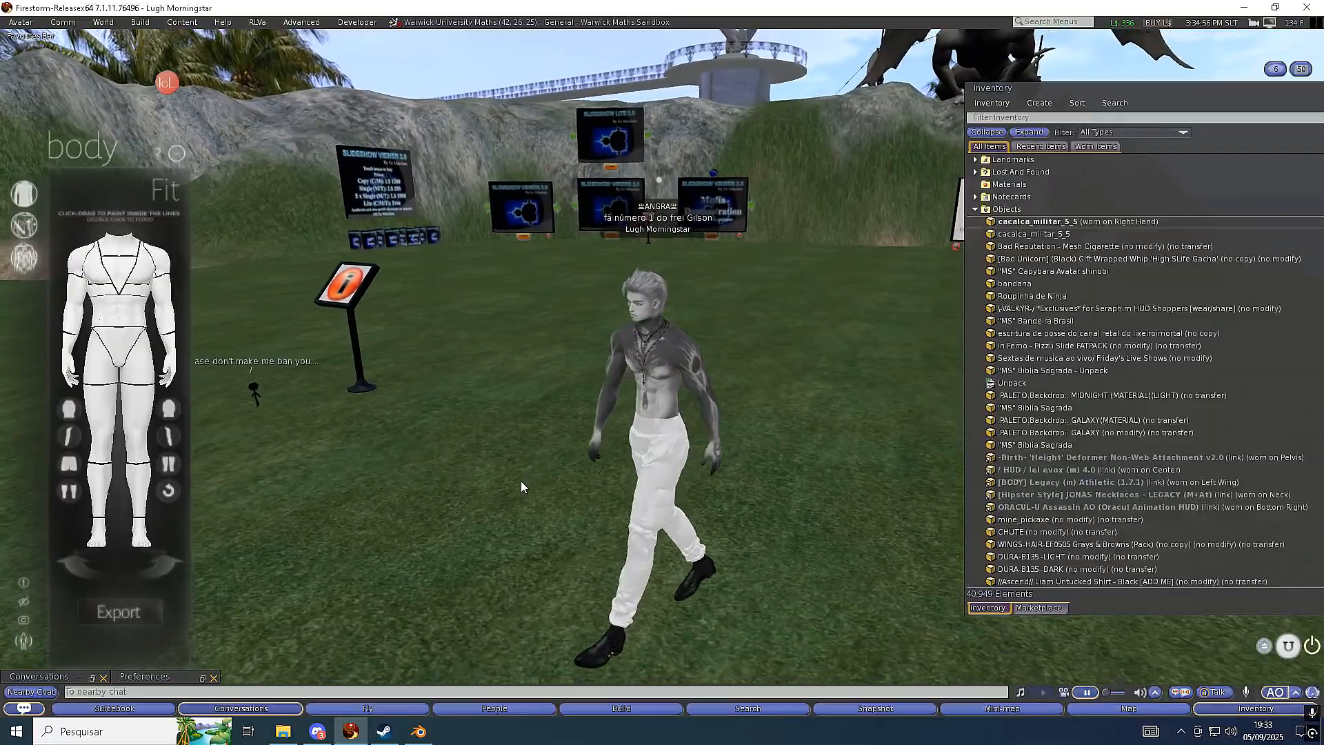
key("Right")
key("Up")
key("Up")
key("Left")
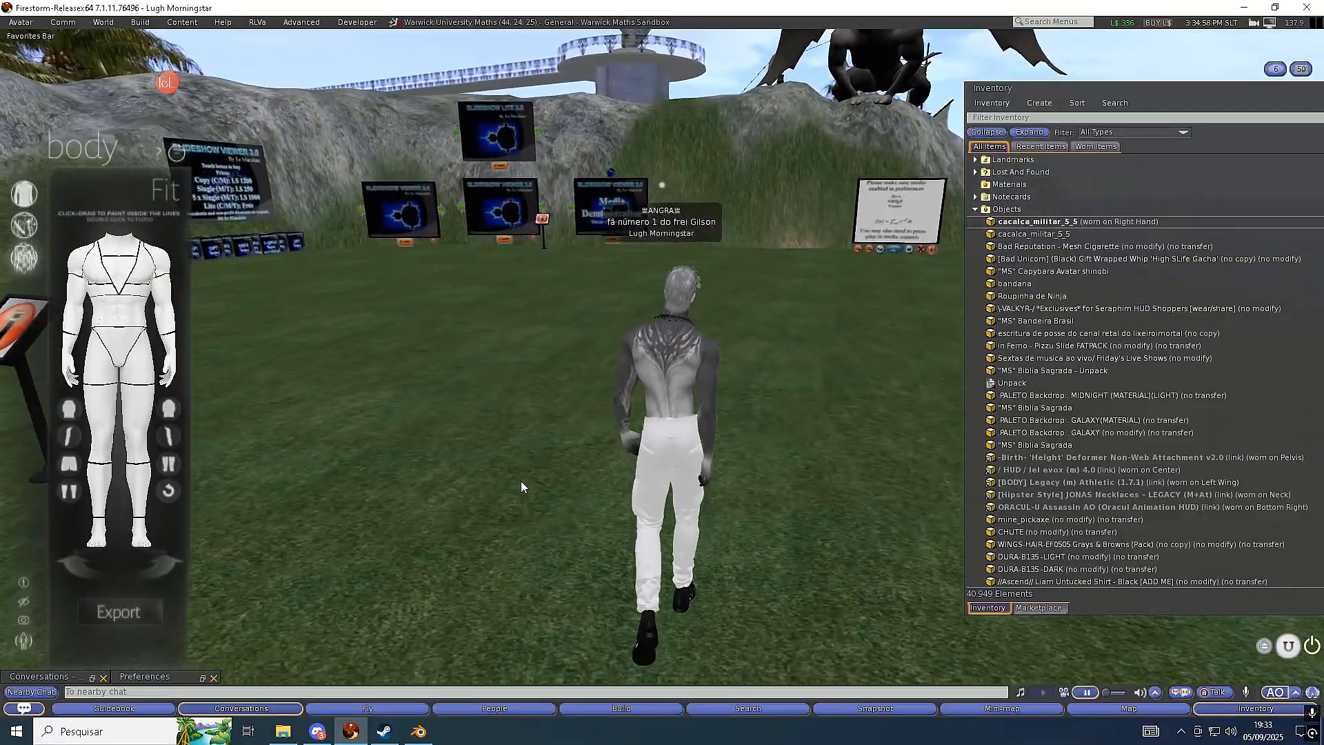
Examine the worn trousers up close from the front and the side, including the waist, knees and cuffs
left_click_drag(683, 451, 262, 290, "alt")
left_click_drag(718, 425, 620, 310, "ctrl+alt")
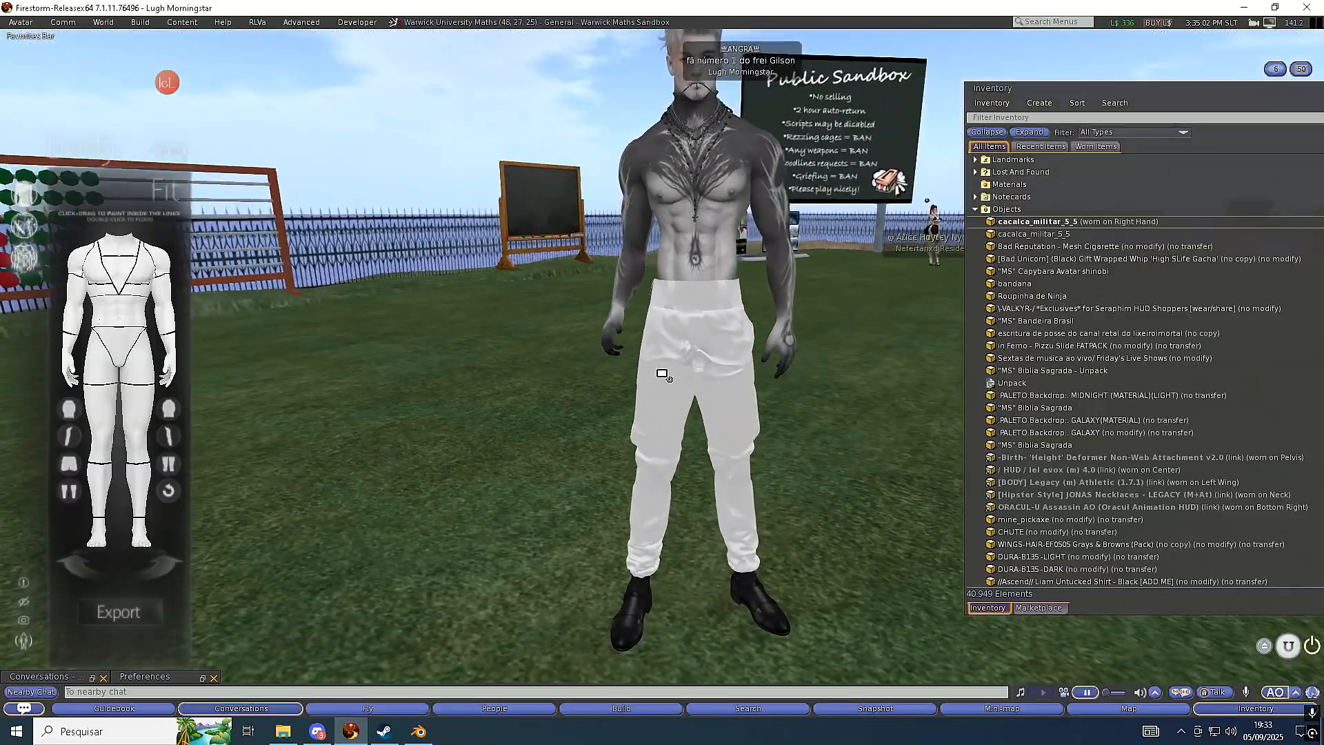
scroll(706, 390, "up", 2, "alt")
left_click_drag(706, 390, 662, 377, "alt")
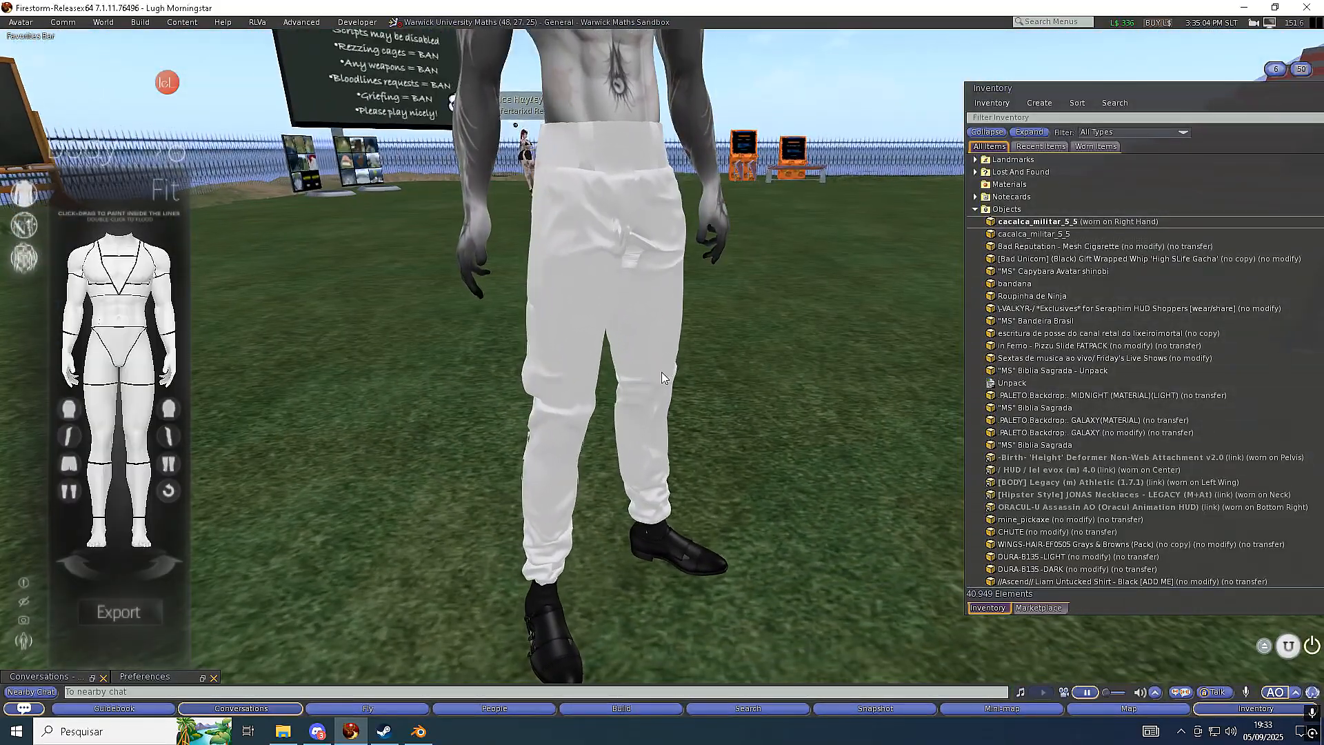
scroll(655, 398, "down", 3)
scroll(655, 399, "up", 5)
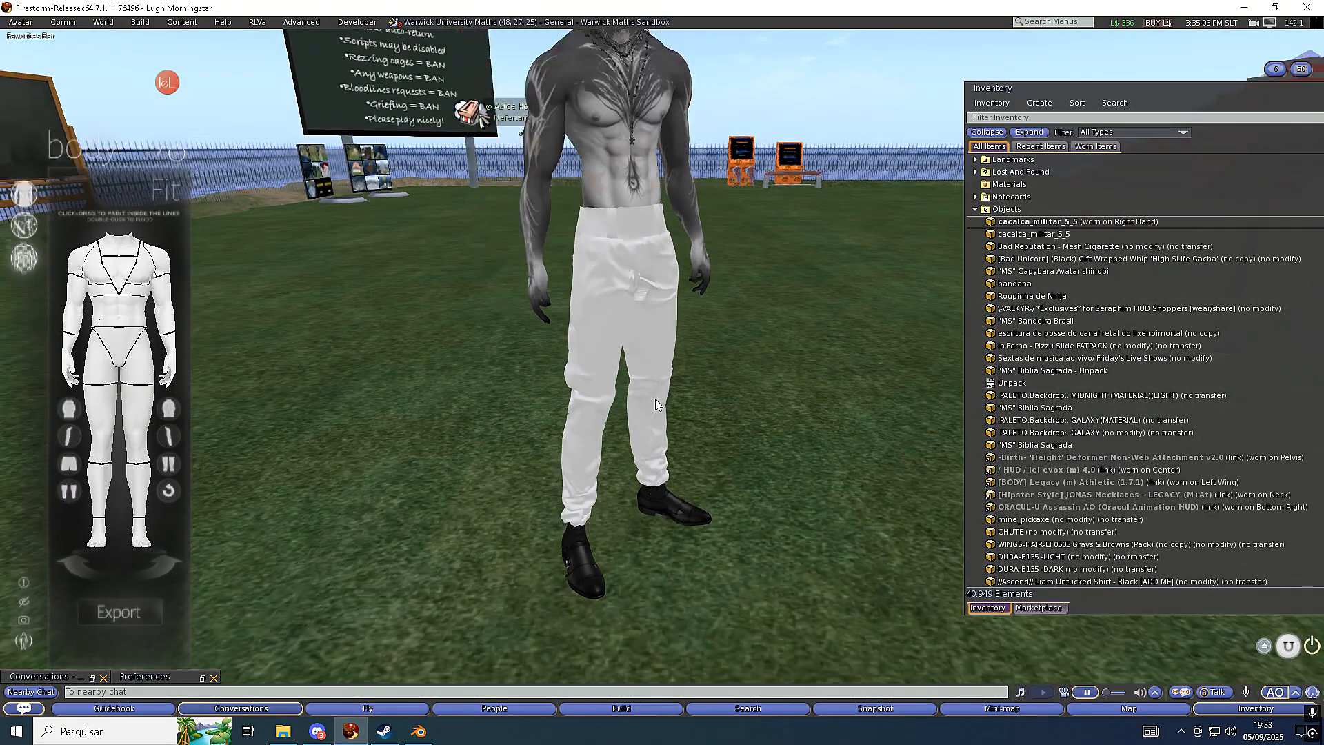
scroll(655, 399, "down", 3)
Switch to Blender to look at the trousers model, then return to Firestorm and compare it with the worn trousers
left_click(417, 731)
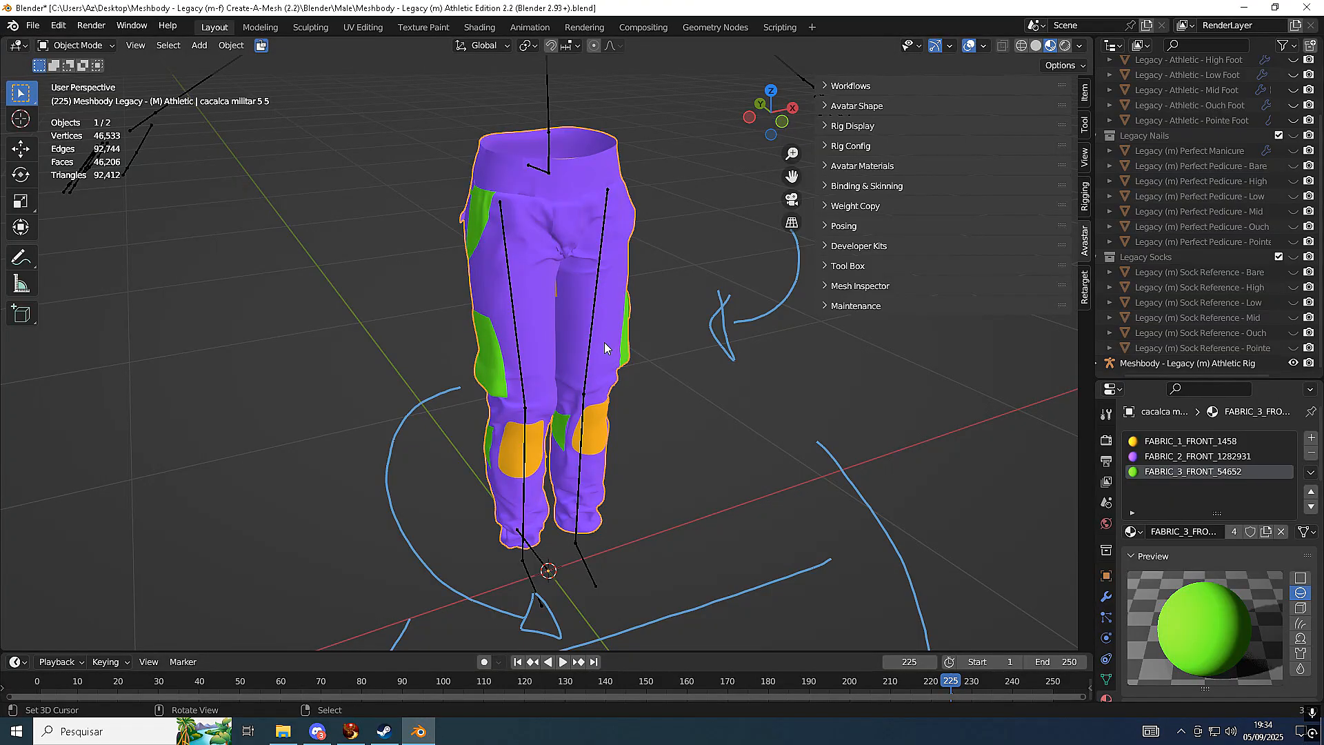
scroll(604, 340, "down", 2)
left_click(351, 731)
scroll(652, 338, "down", 2)
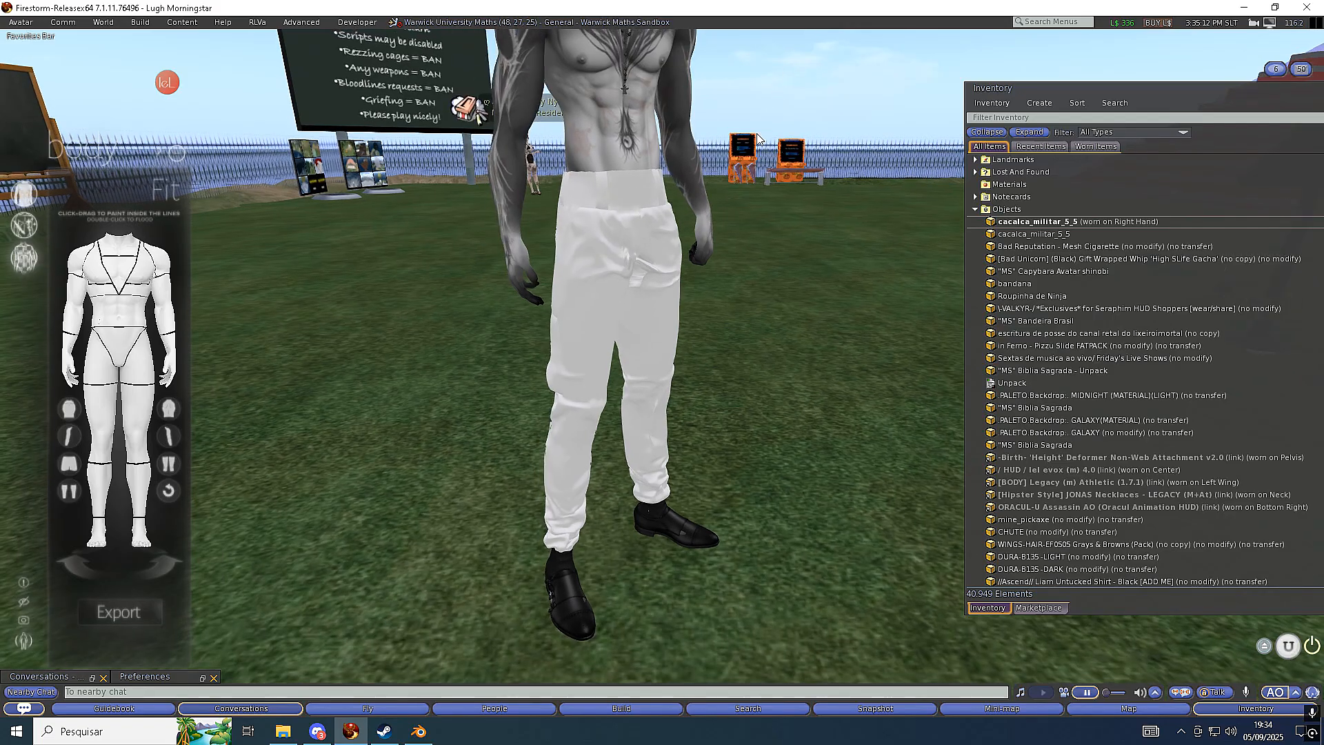
scroll(752, 151, "up", 3)
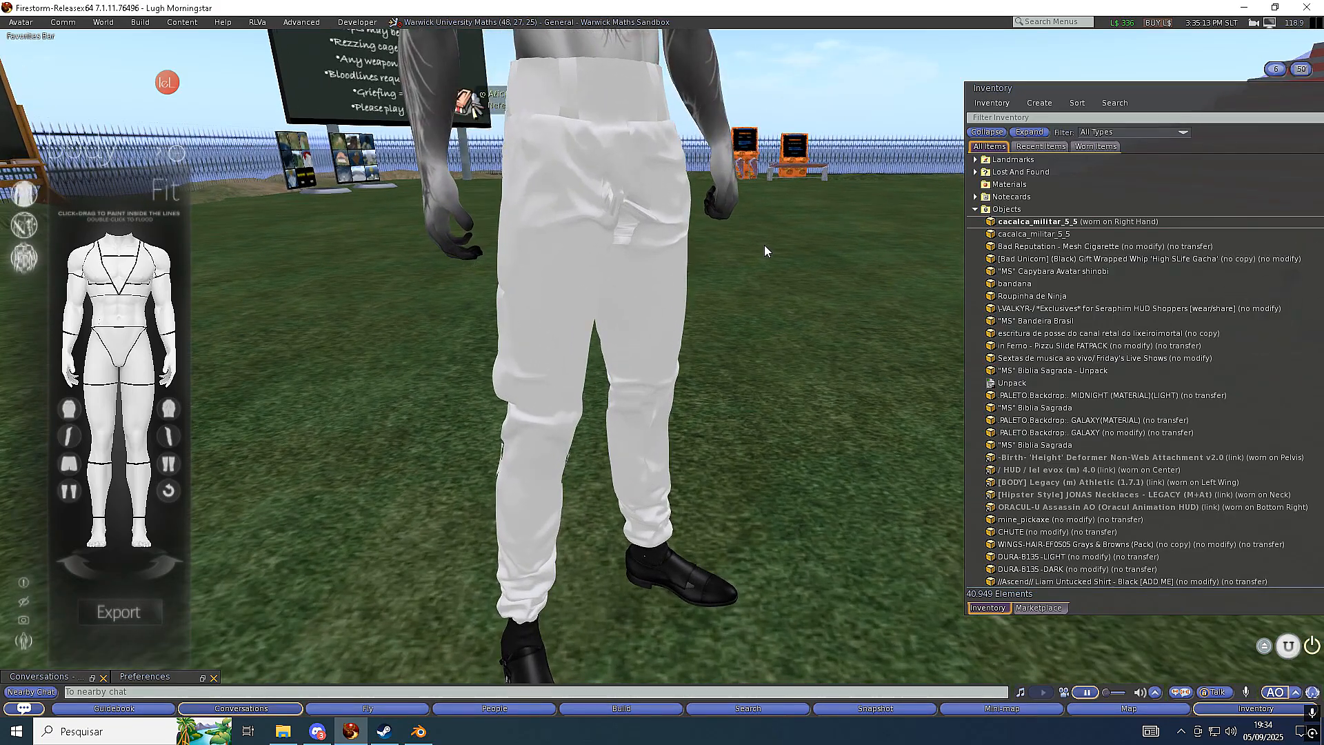
Walk the avatar around the sandbox again to review the trousers from the front, side and back
key("Up")
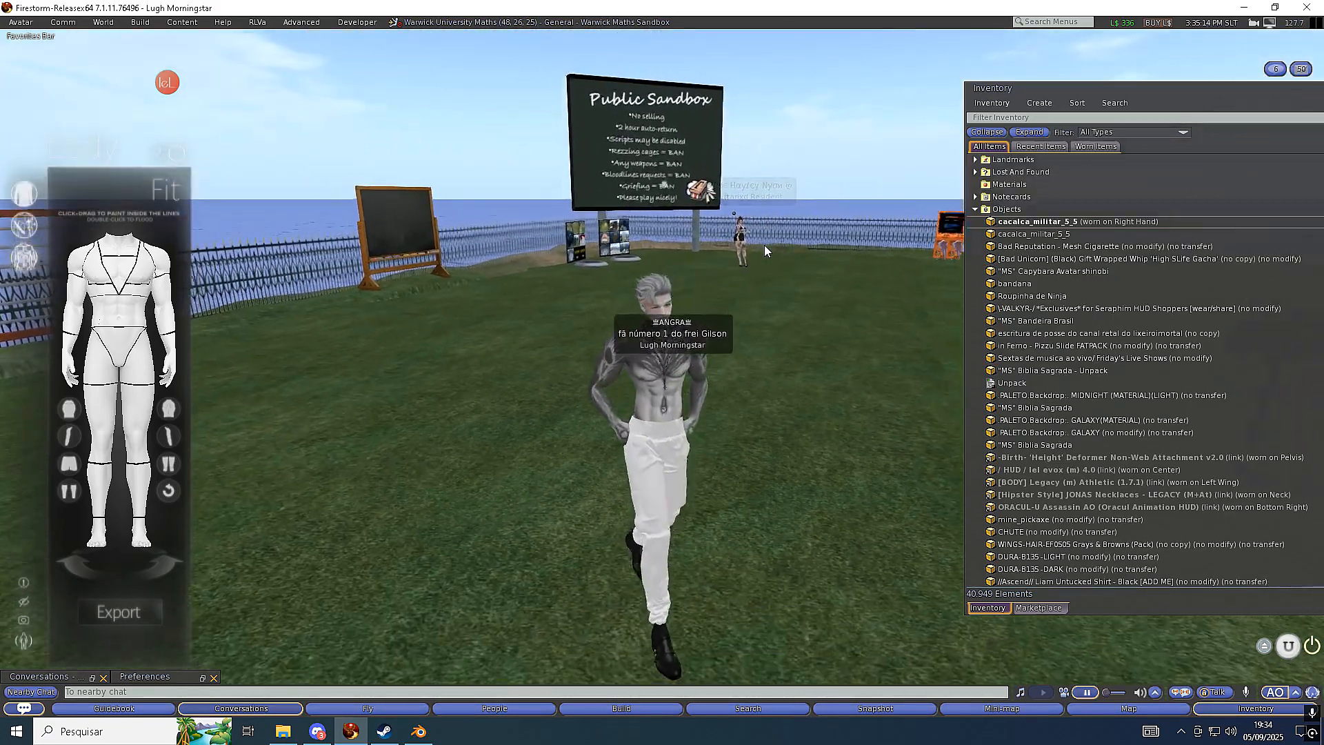
key("Right")
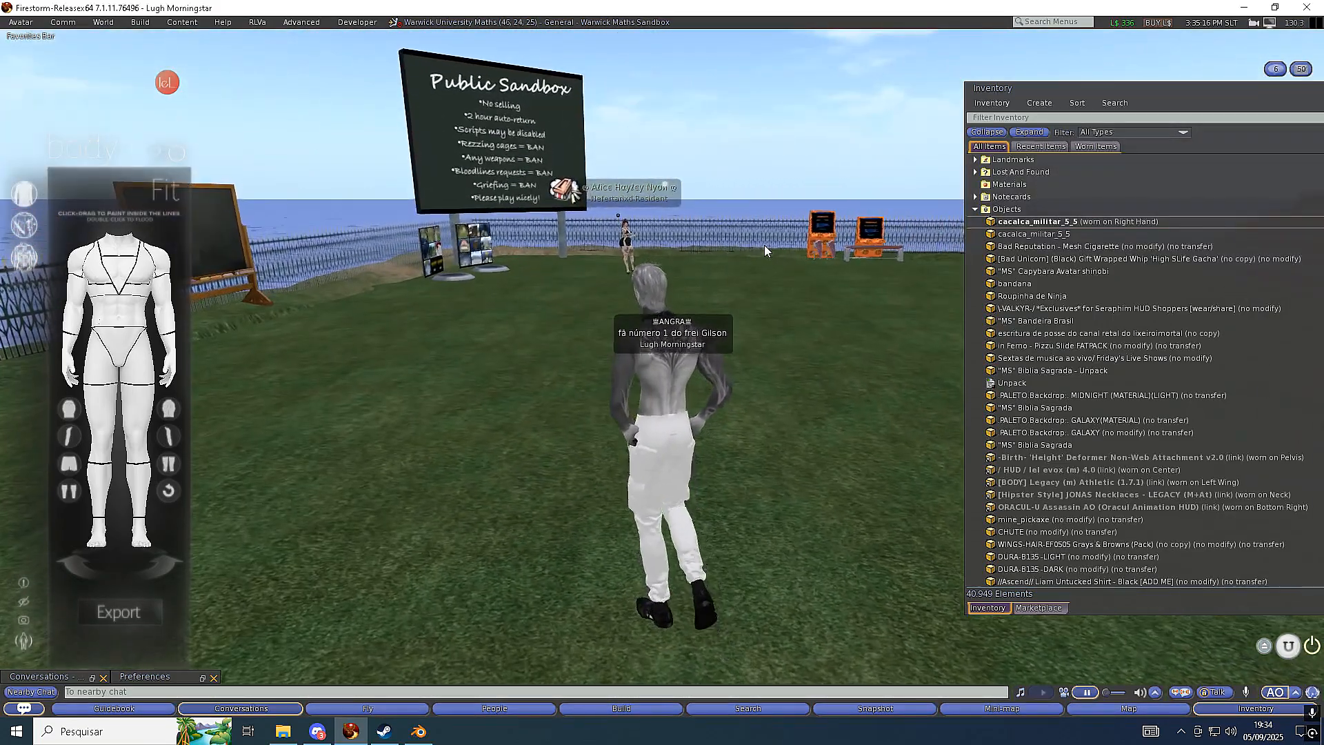
key("Up")
key("Left")
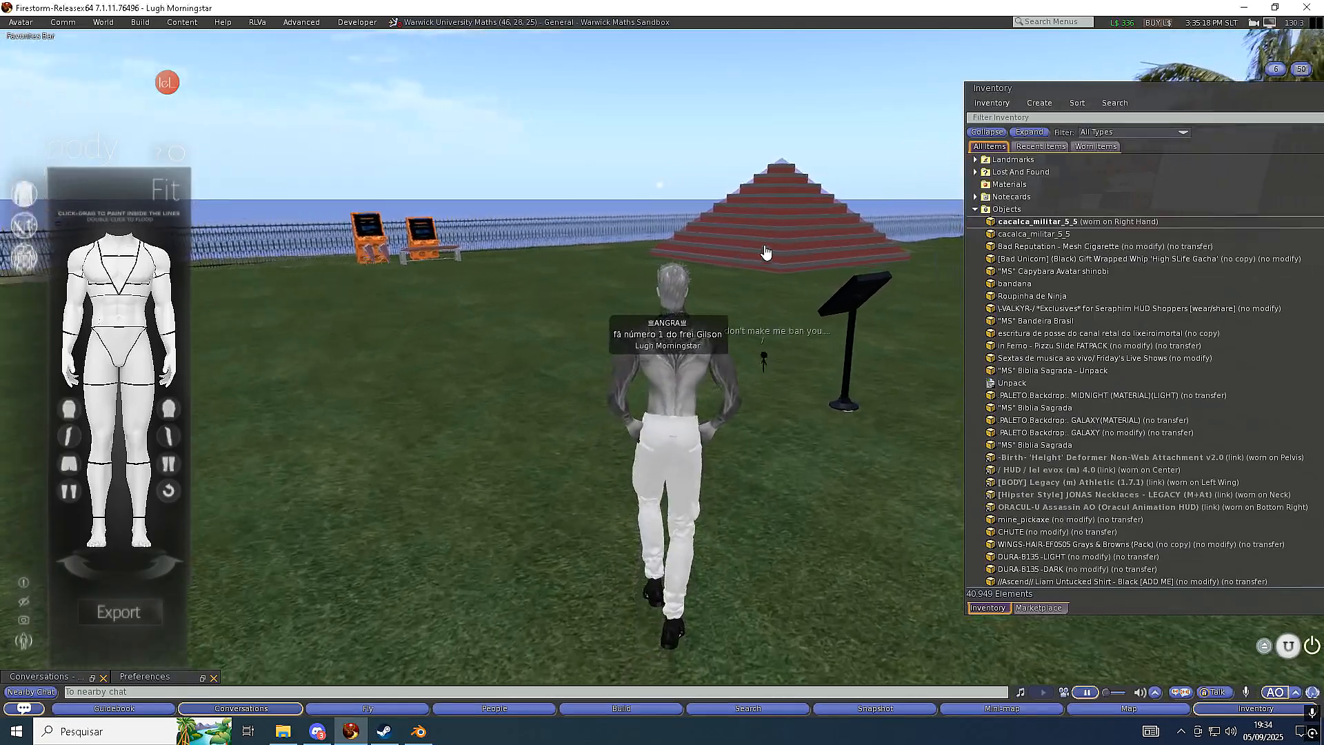
key("Right")
key("Left")
key("Down")
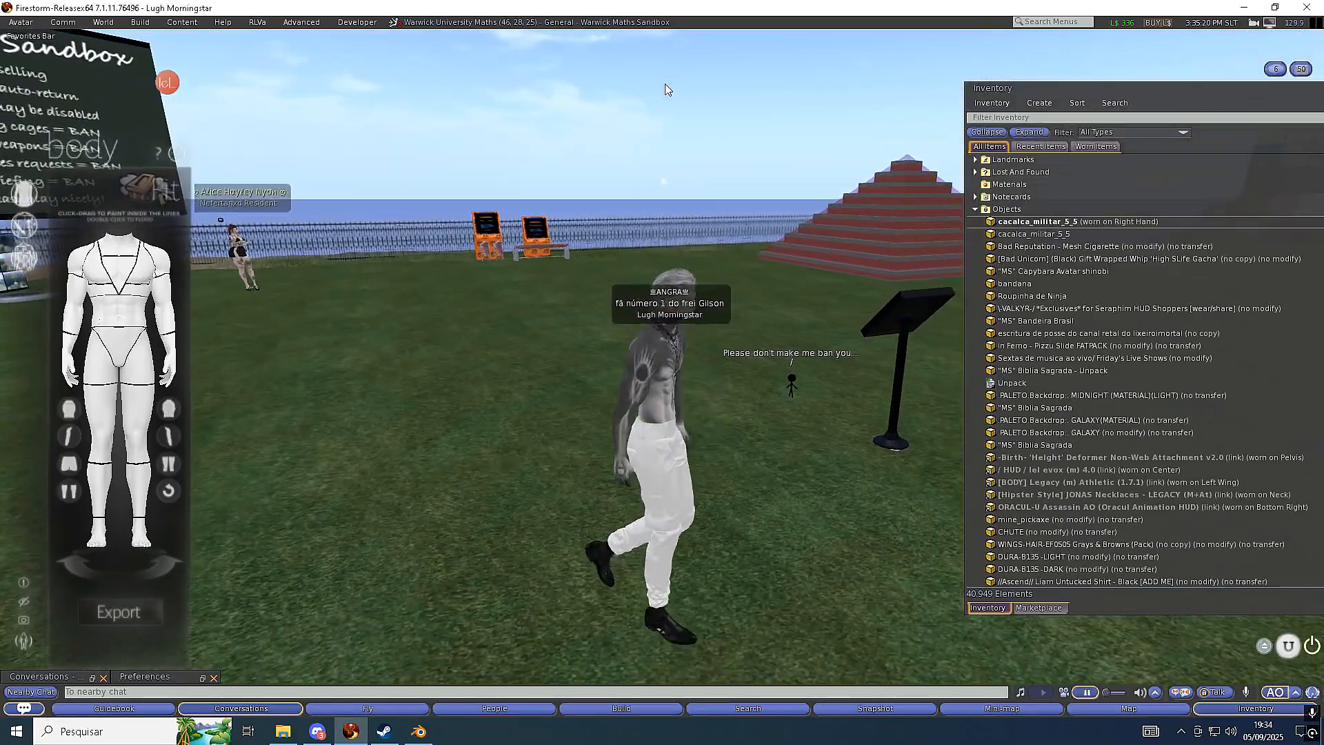
key("Up")
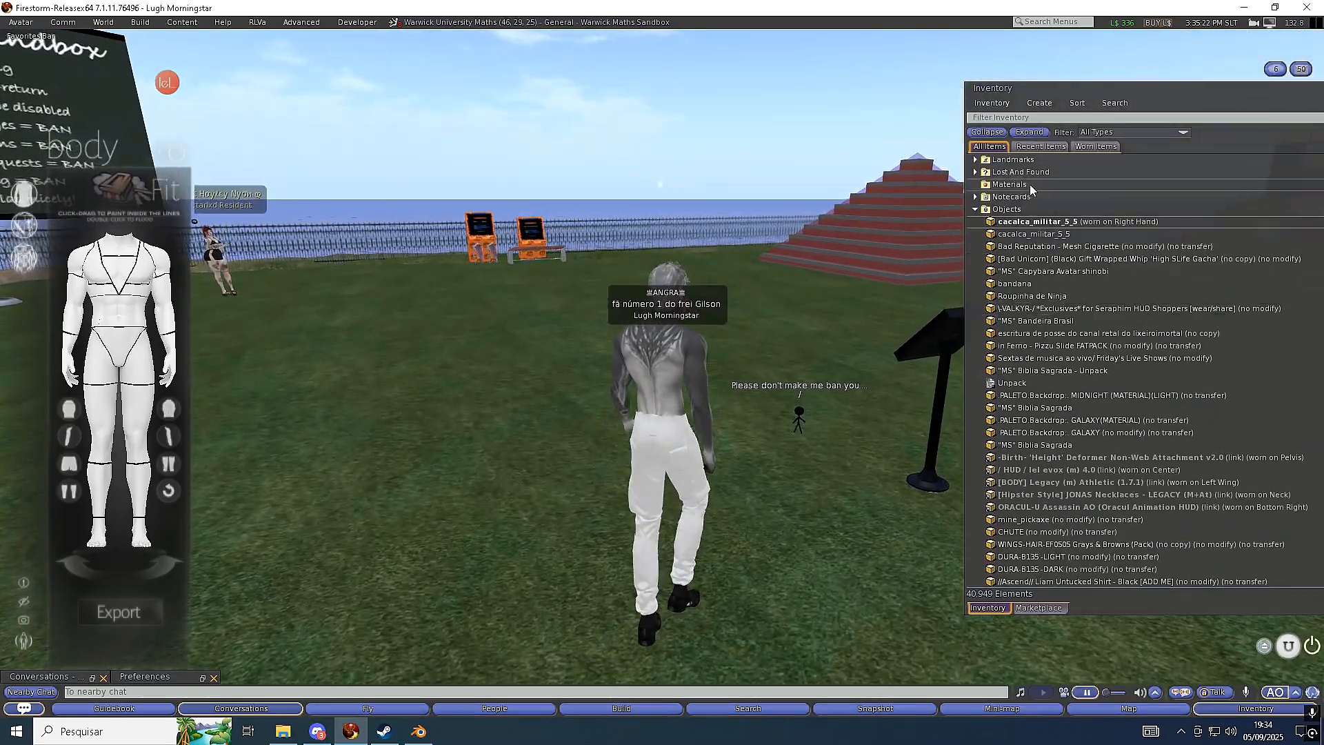
left_click(126, 26)
mouse_move(183, 199)
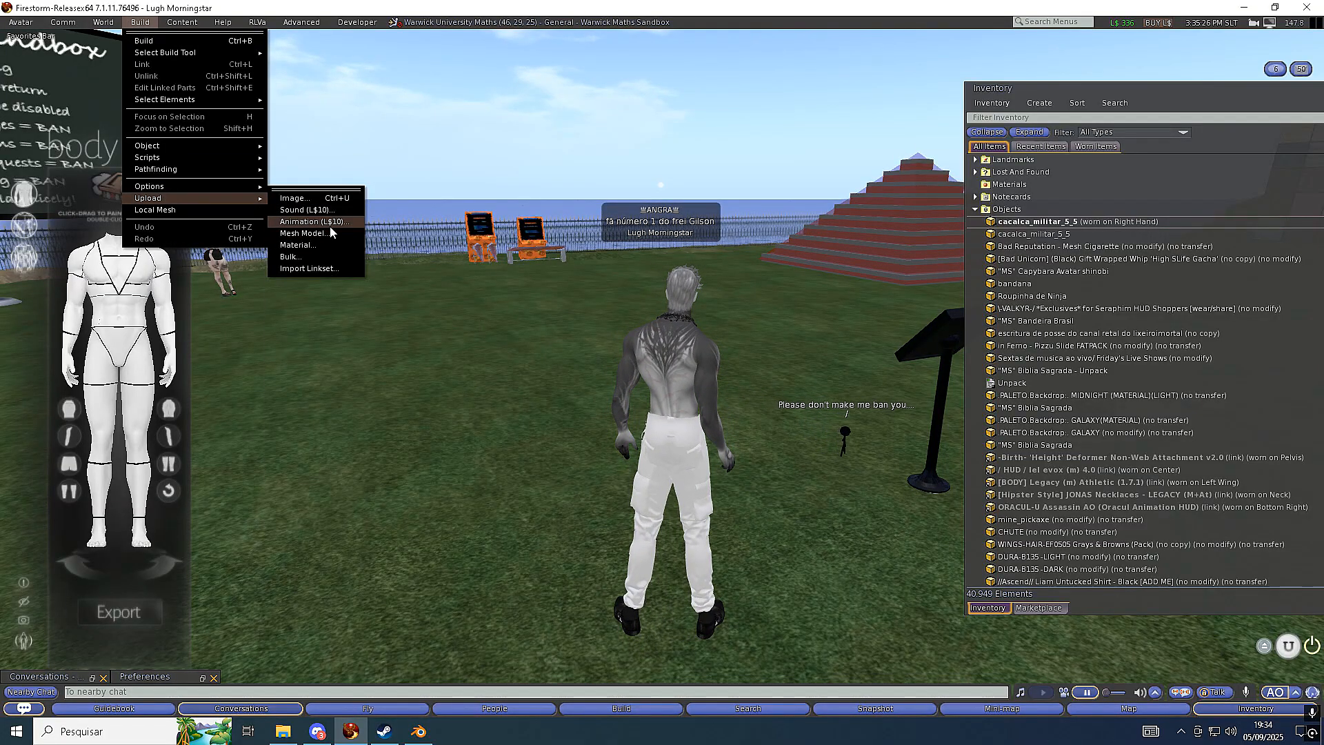
left_click(444, 428)
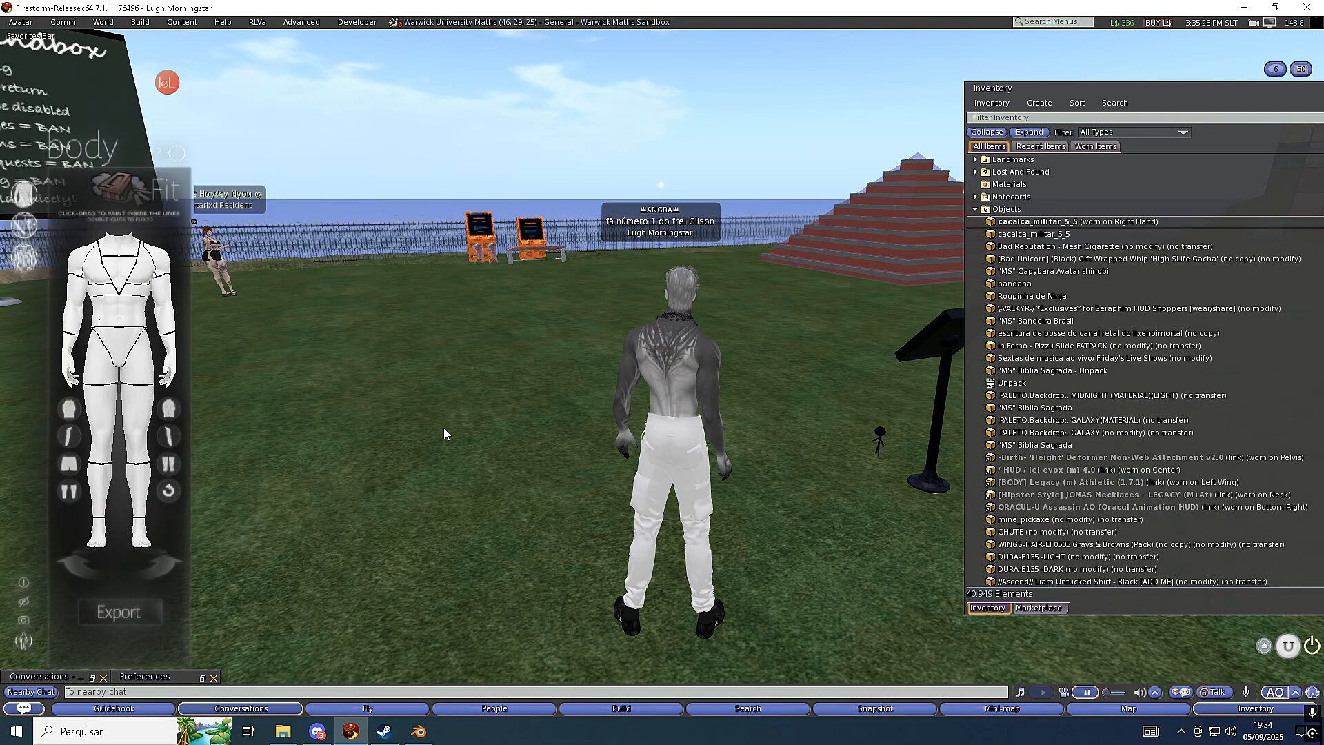
Walk and turn the avatar across the lawn to examine the worn trousers from behind at different distances
key("Down")
key("Left")
key("Up")
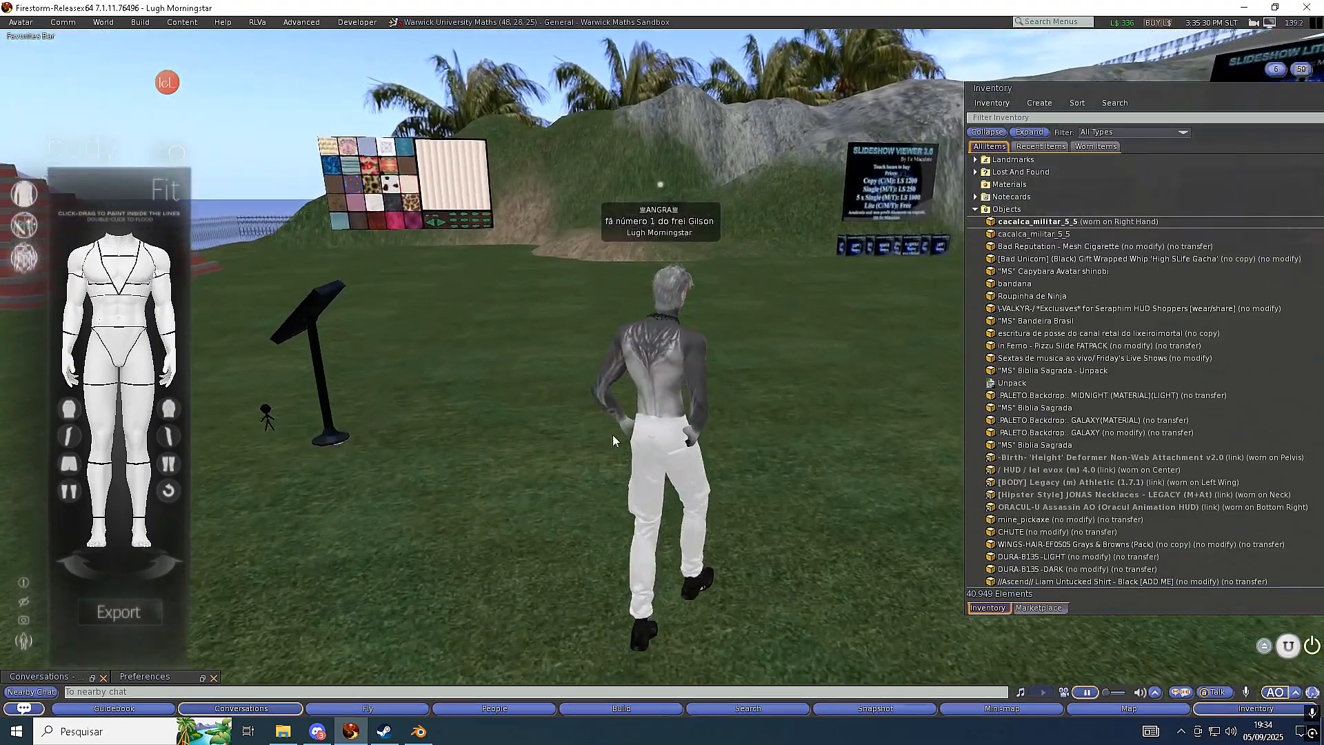
right_click(656, 433)
left_click(766, 505)
key("Down")
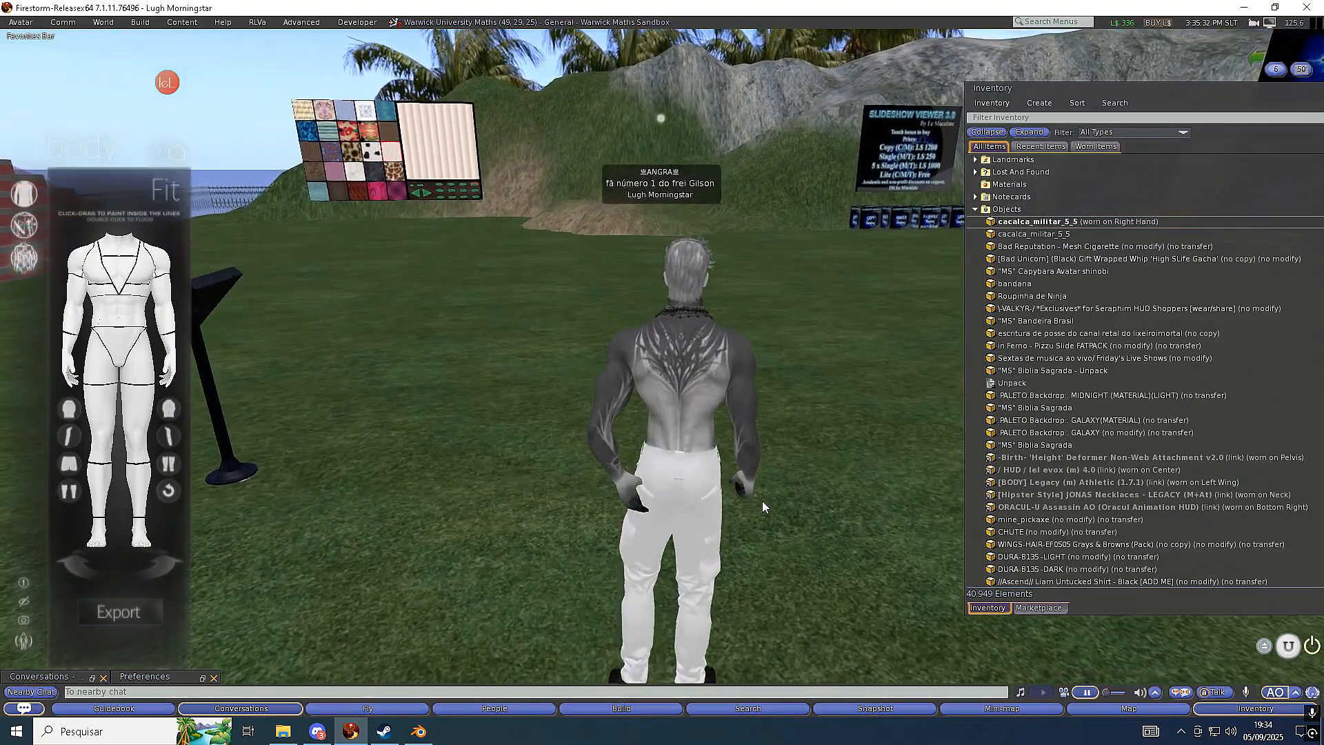
key("Left")
key("Up")
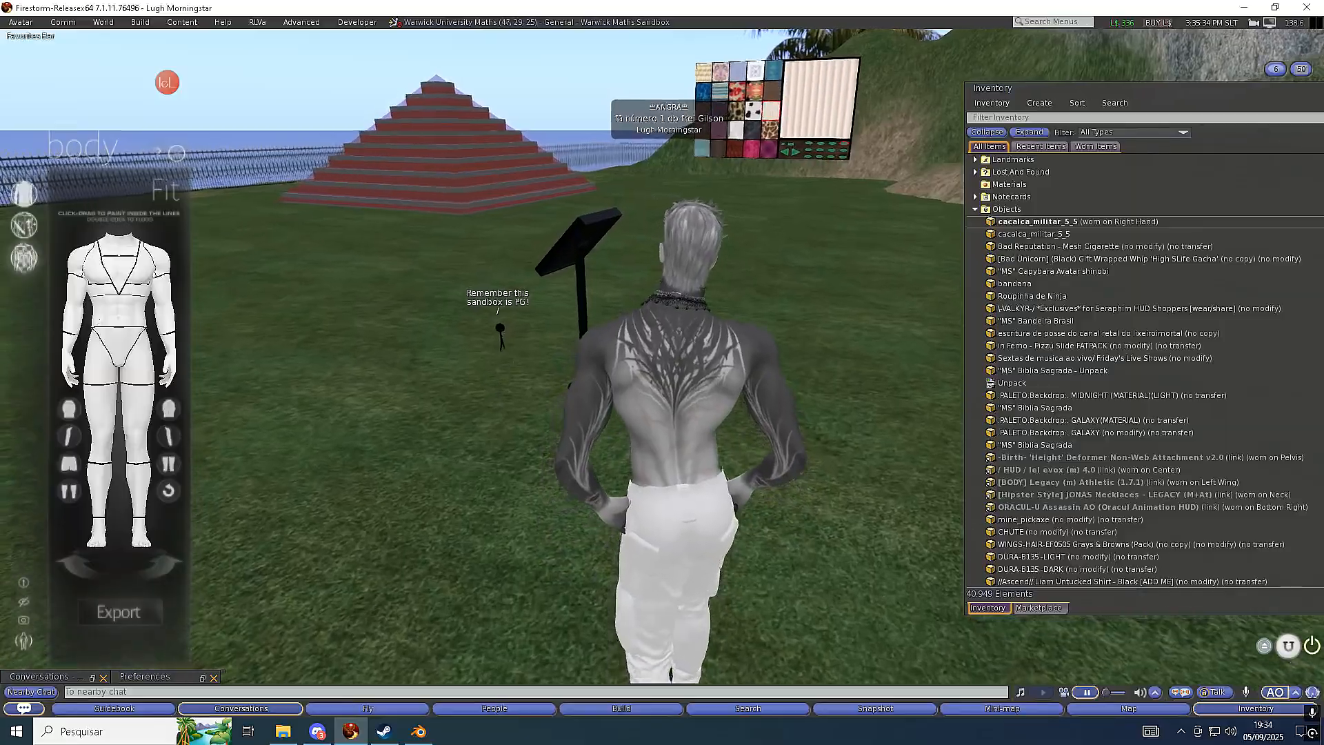
left_click_drag(855, 445, 662, 373, "ctrl+alt")
key("Escape")
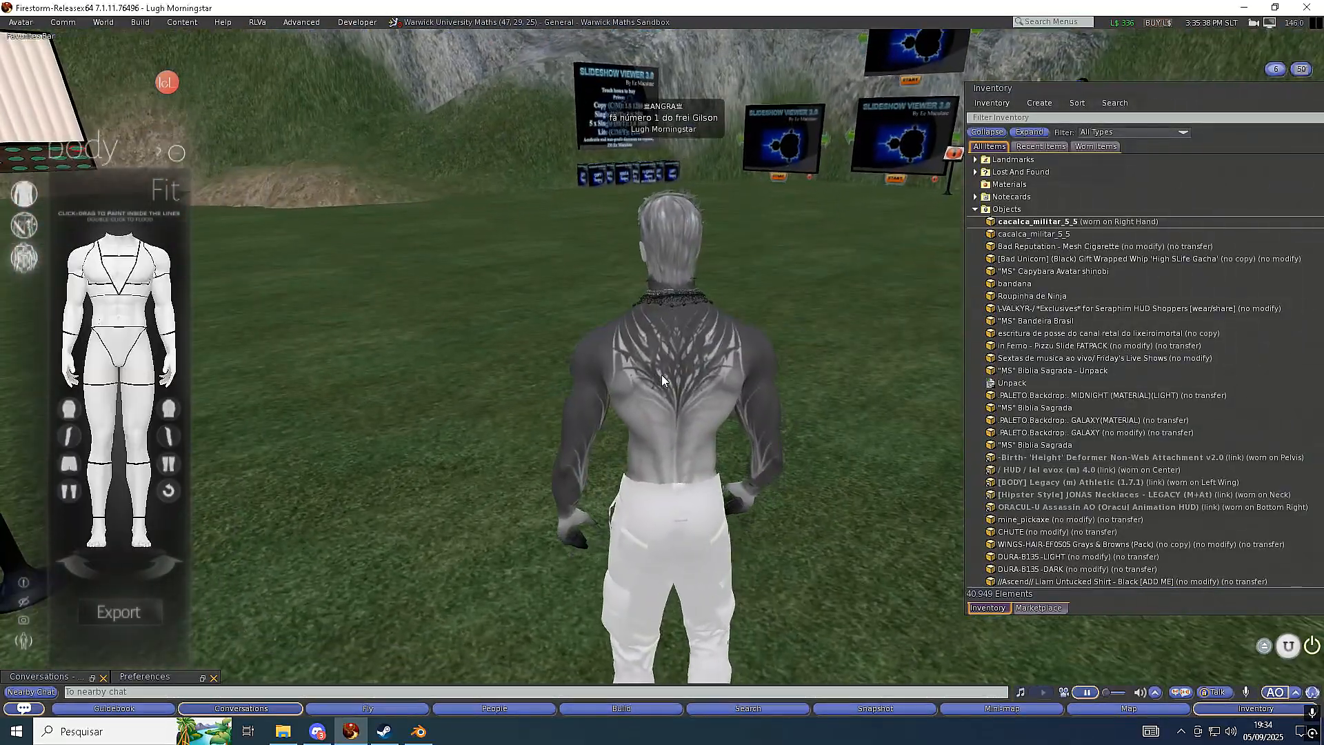
key("Down")
key("Left")
key("Up")
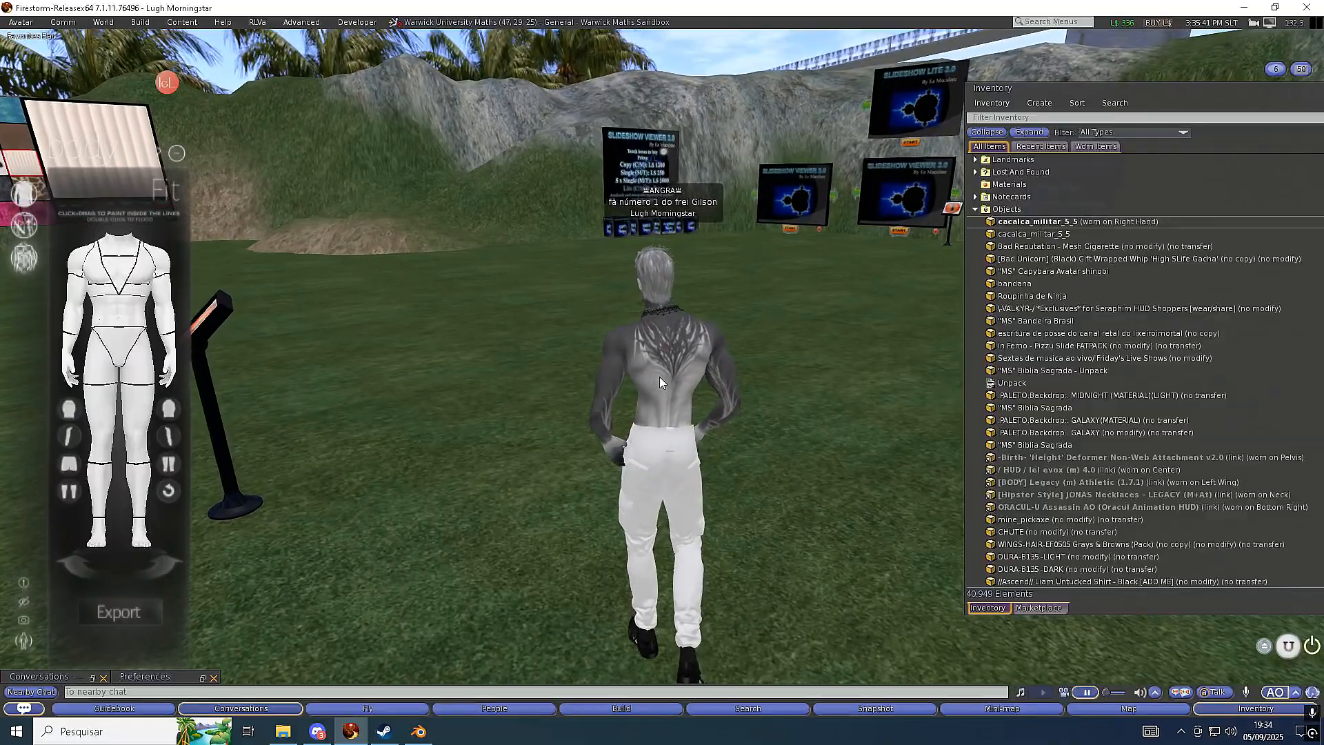
key("Up")
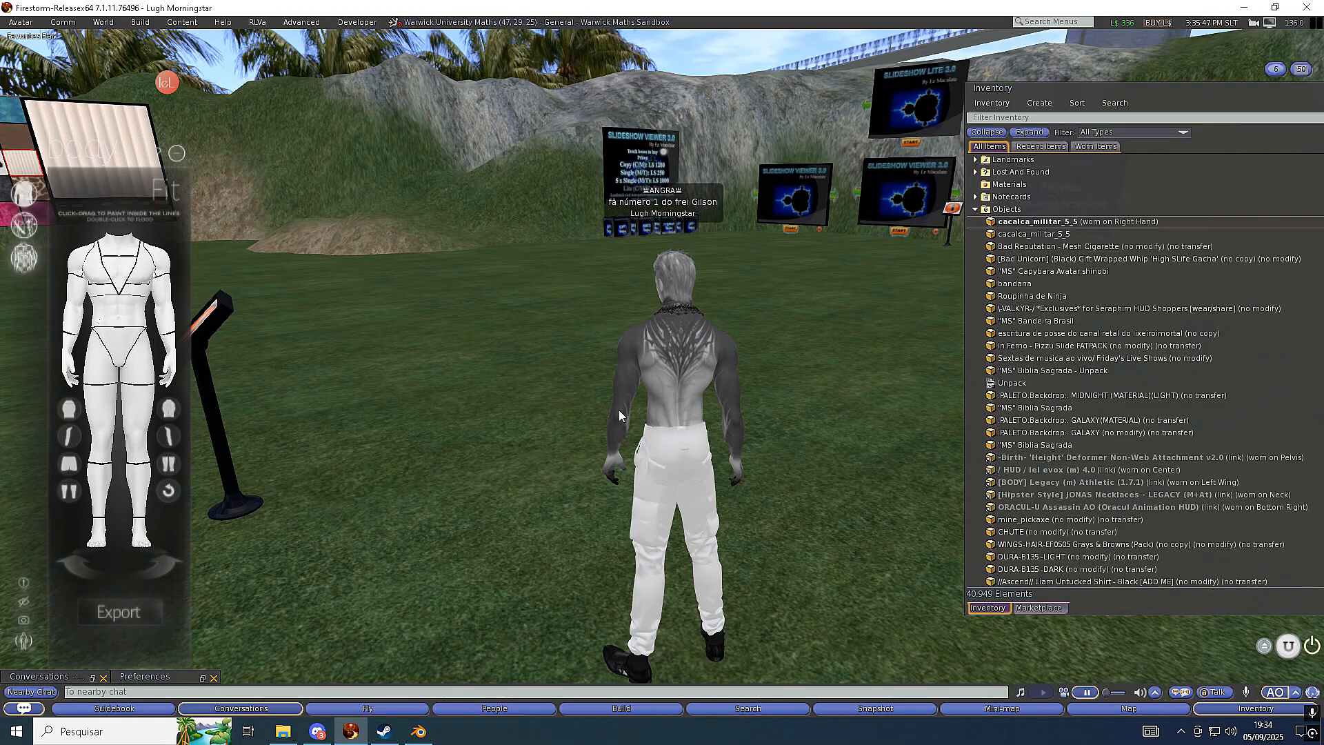
key("Up")
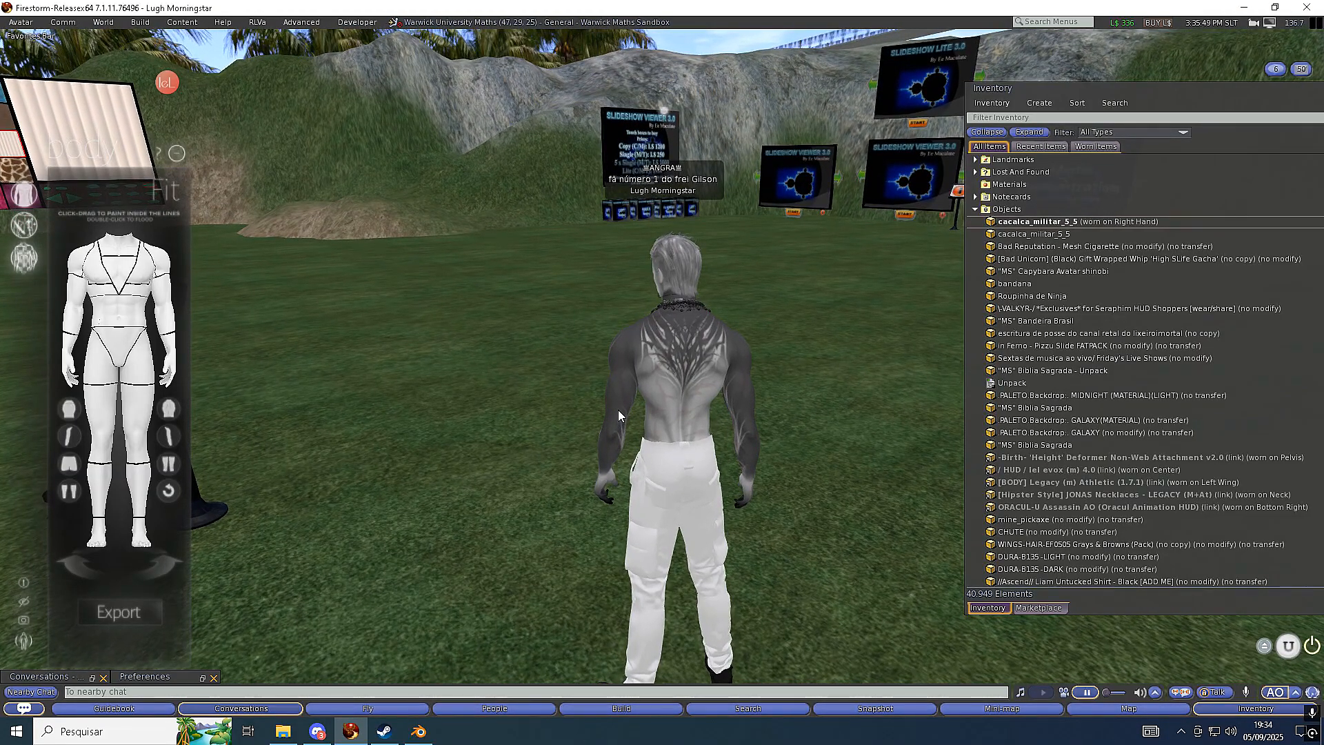
scroll(618, 411, "down", 2)
scroll(618, 411, "up", 2)
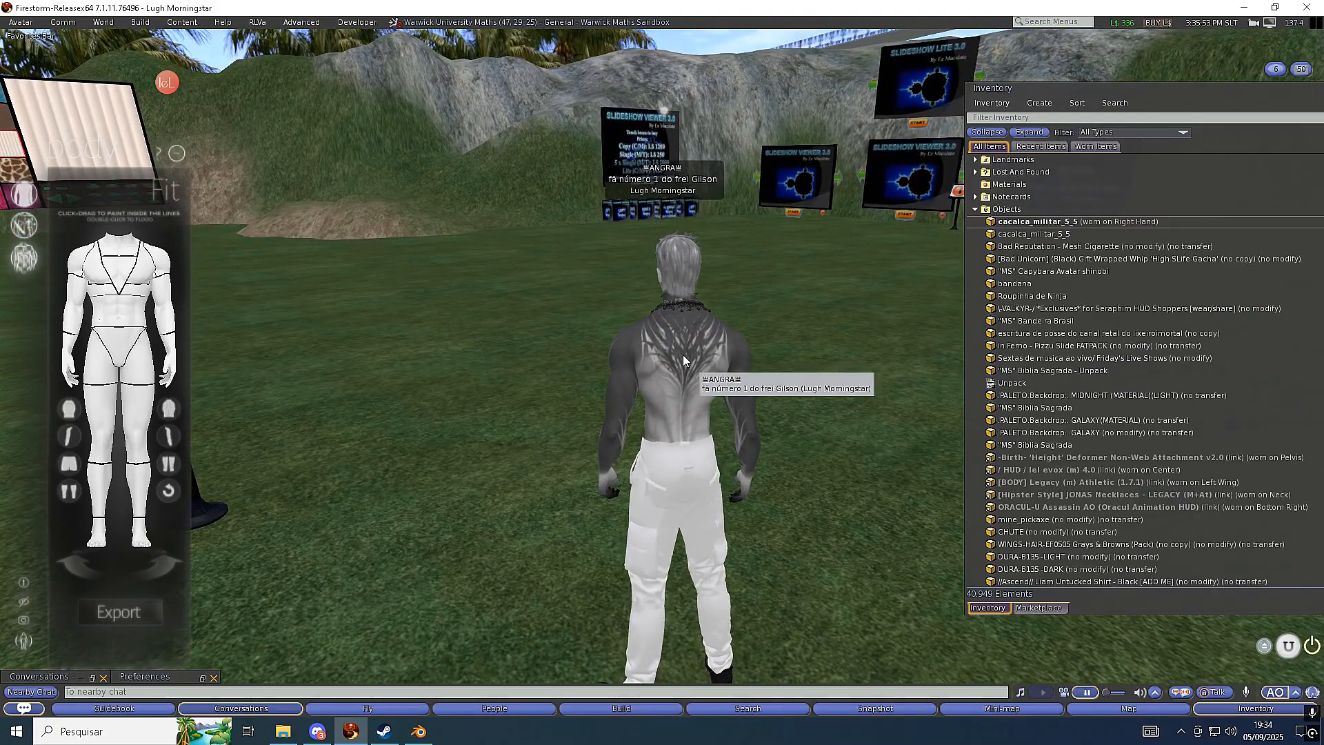
Search the inventory for medusa and place the "MS" CyberMedusa HAT on the grass near the avatar
left_click(424, 383, "alt")
scroll(789, 386, "down", 3)
left_click(784, 337, "alt")
left_click(1009, 117)
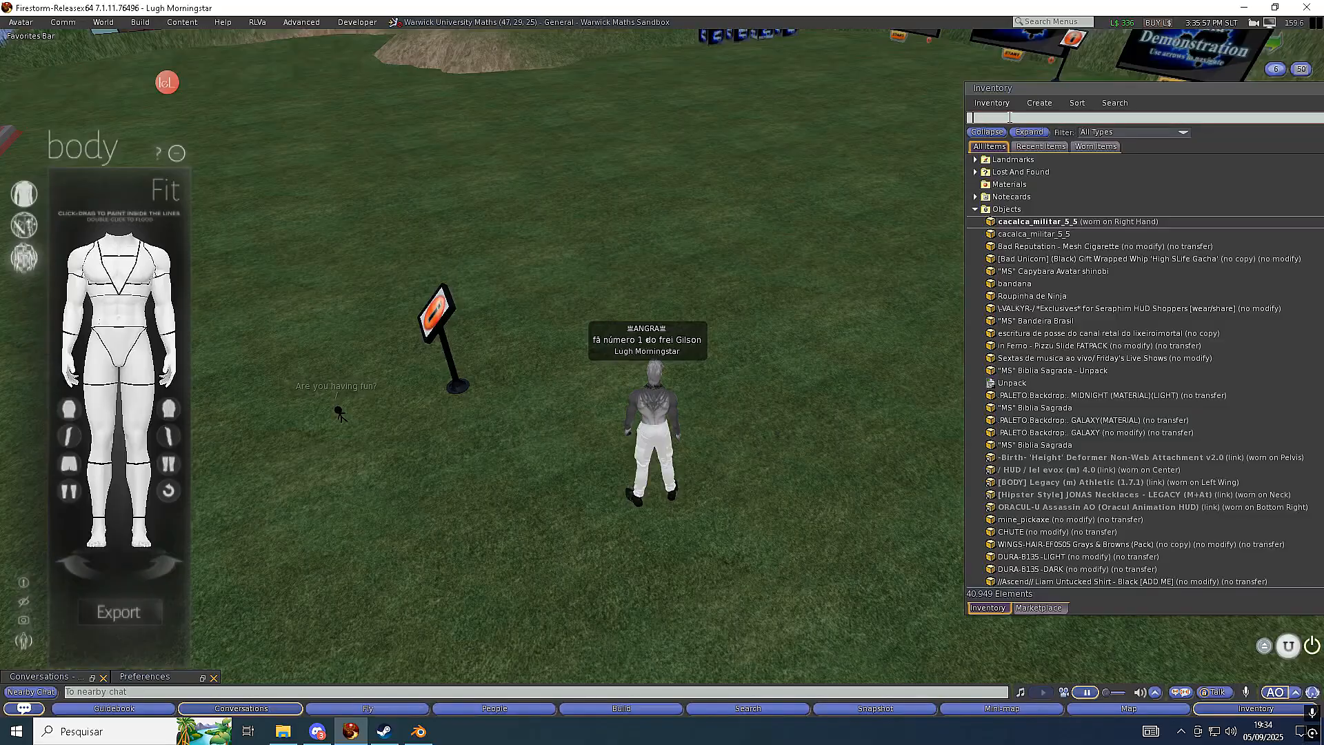
type("medi")
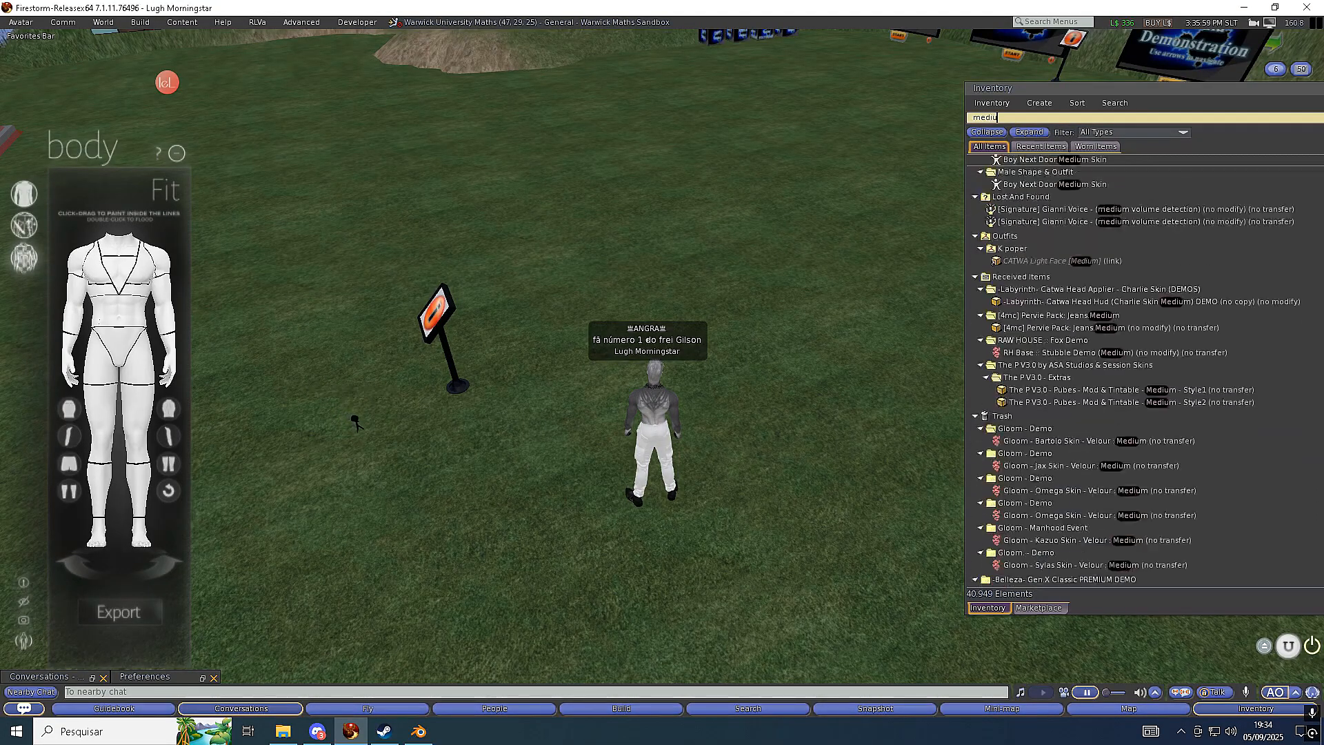
key("BackSpace")
type("usa")
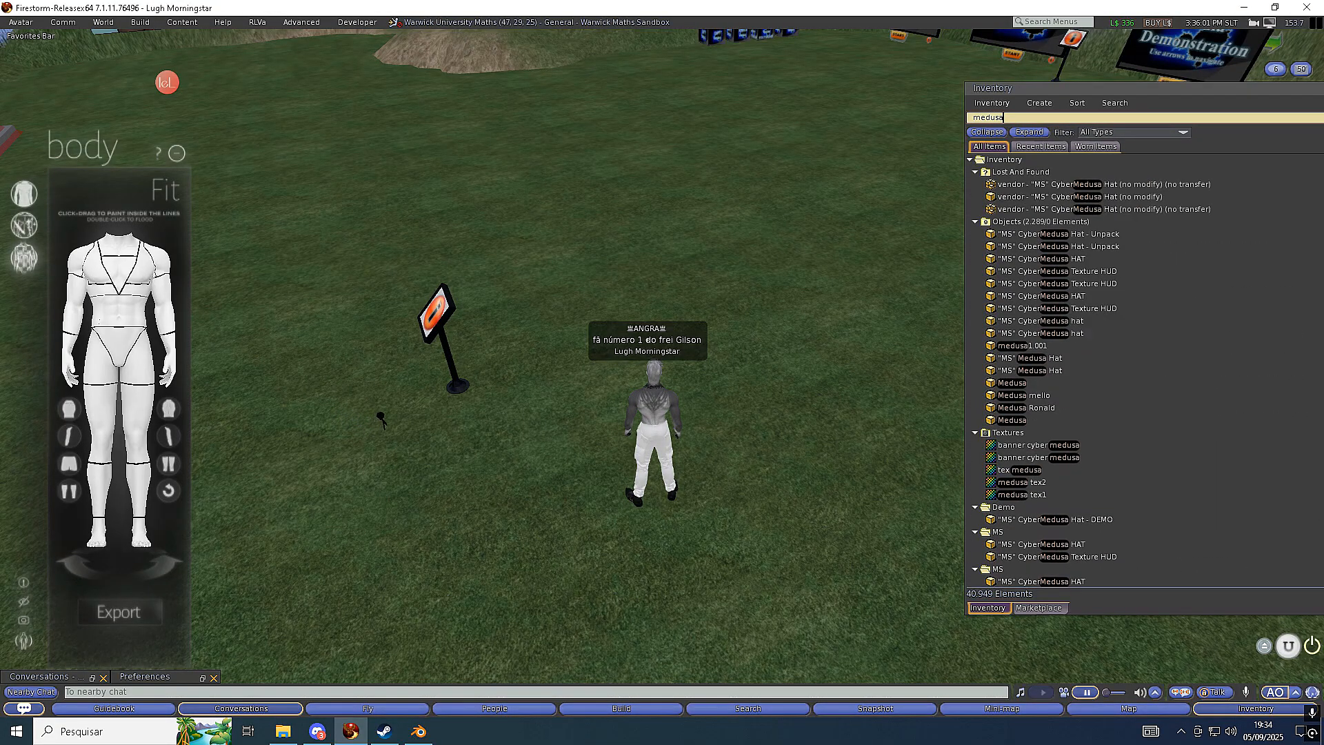
scroll(1064, 331, "down", 2)
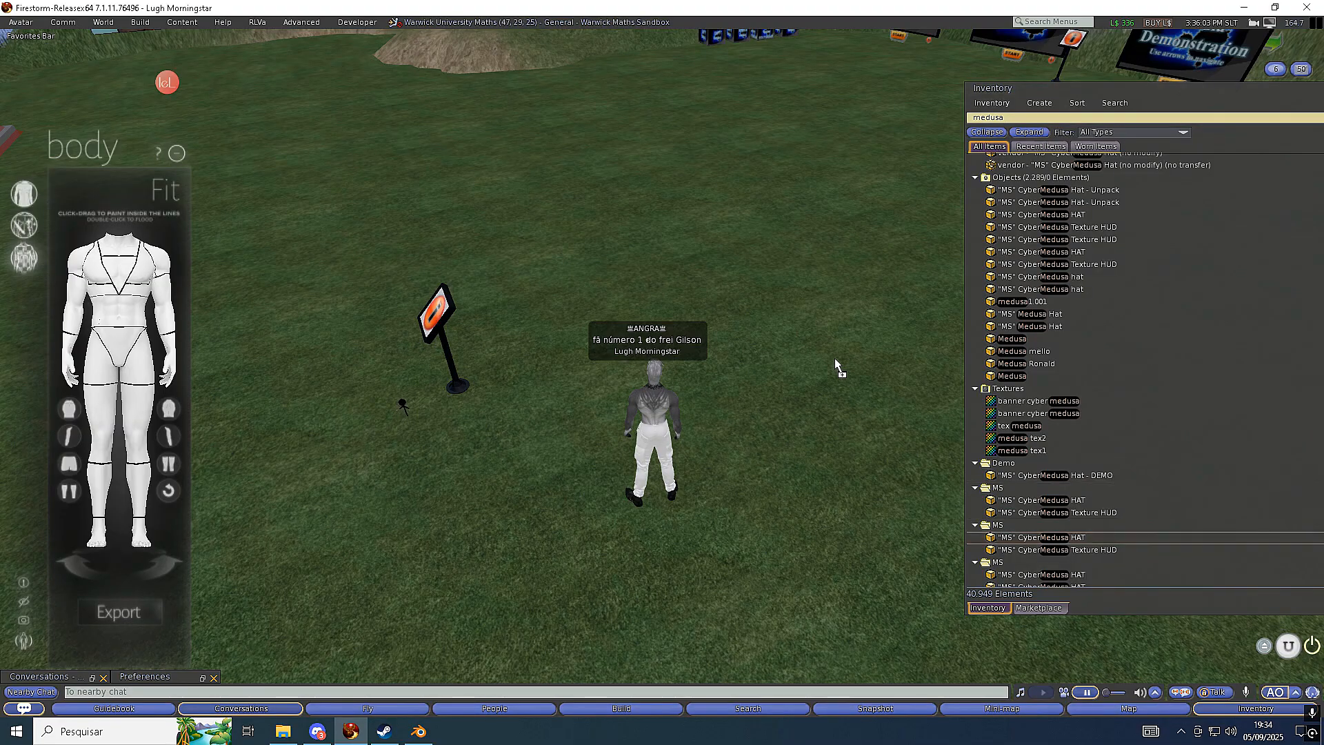
left_click(817, 370)
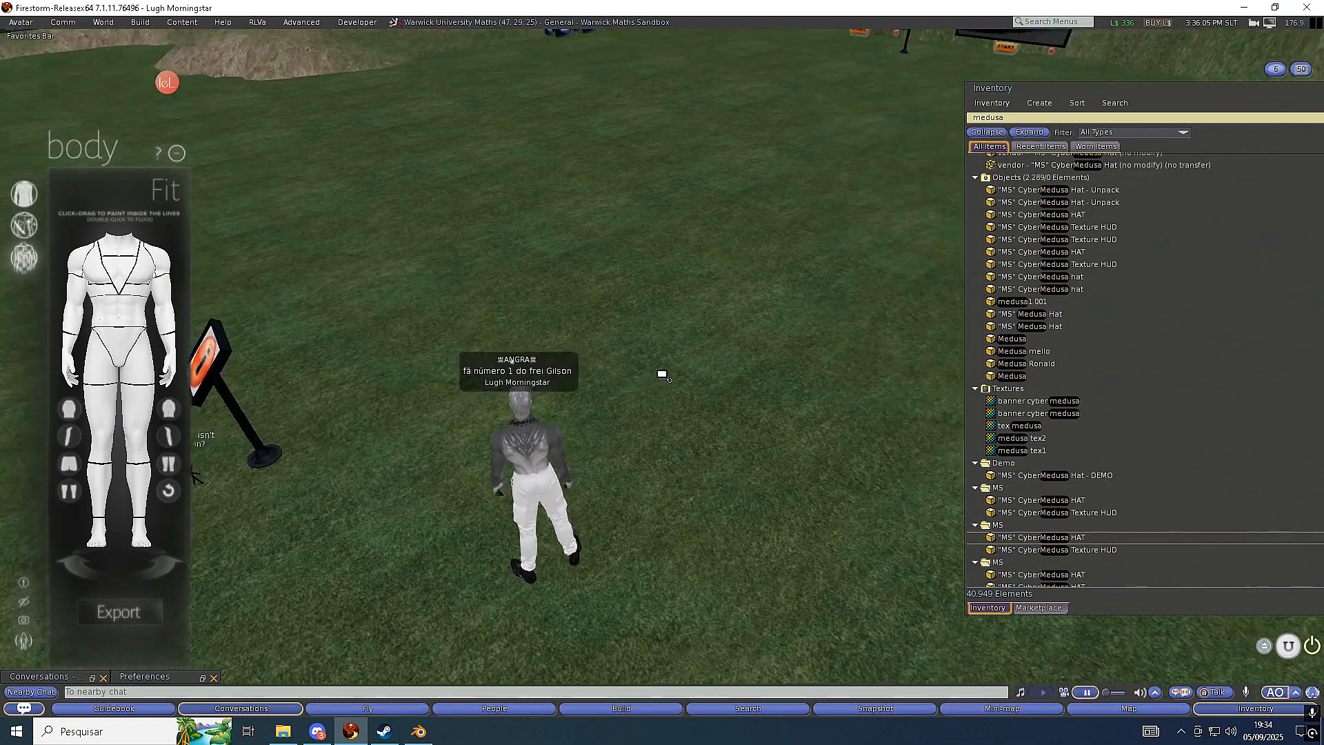
left_click(665, 391)
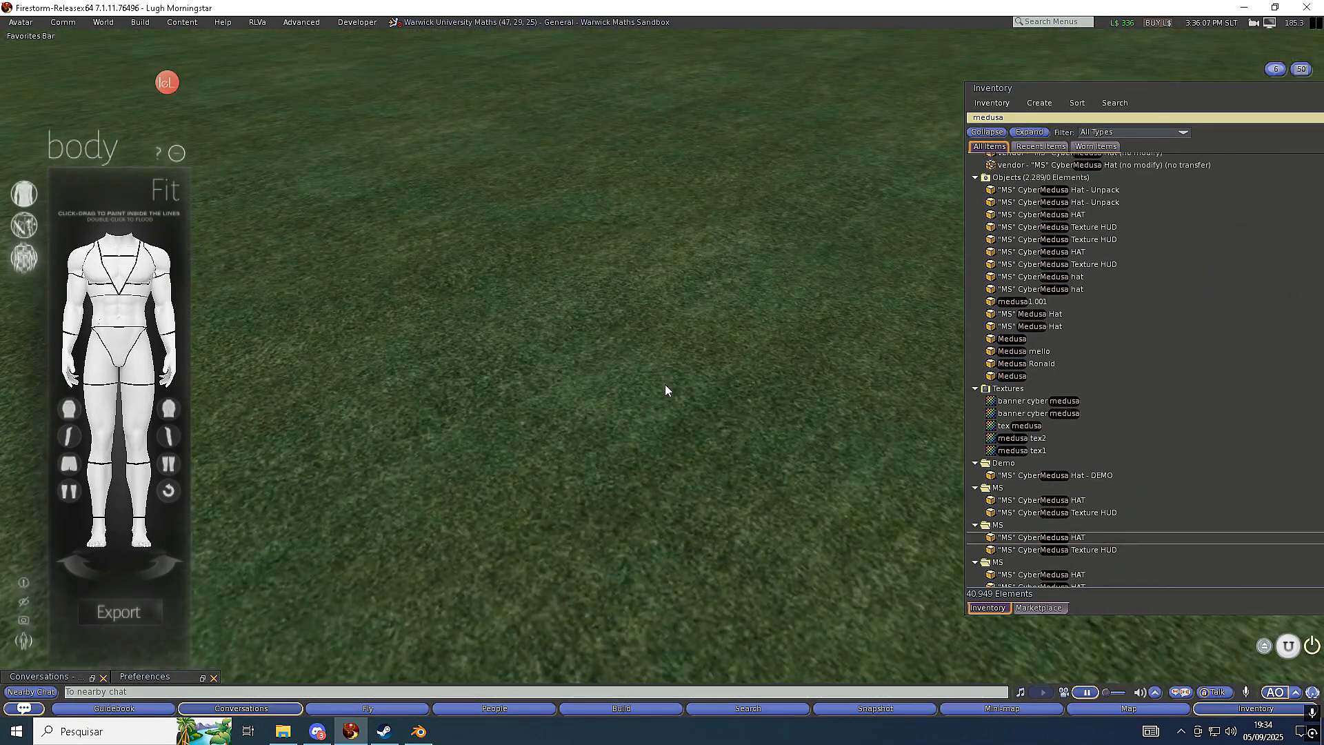
Examine the placed Medusa hat up close and from increasing distances across the sandbox
scroll(680, 387, "up", 4)
left_click(635, 343, "alt")
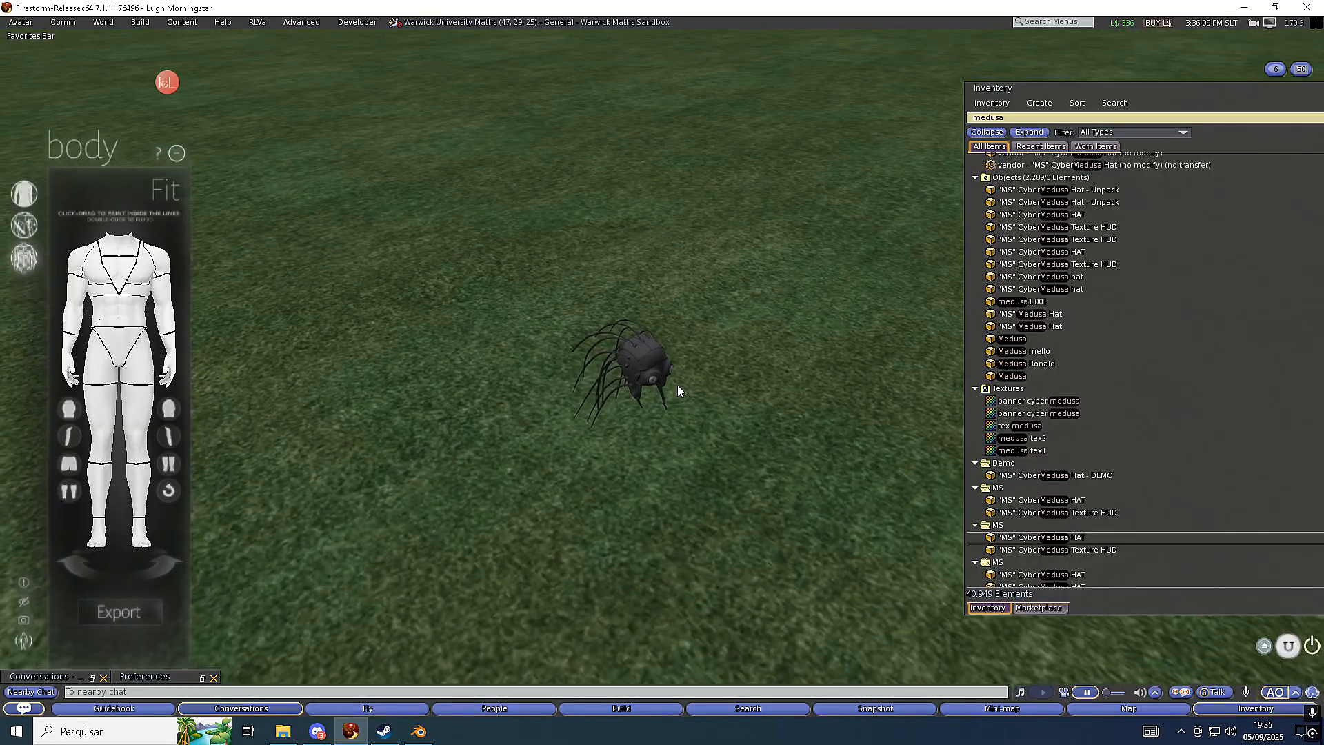
scroll(677, 386, "up", 4)
left_click_drag(681, 399, 813, 372, "alt")
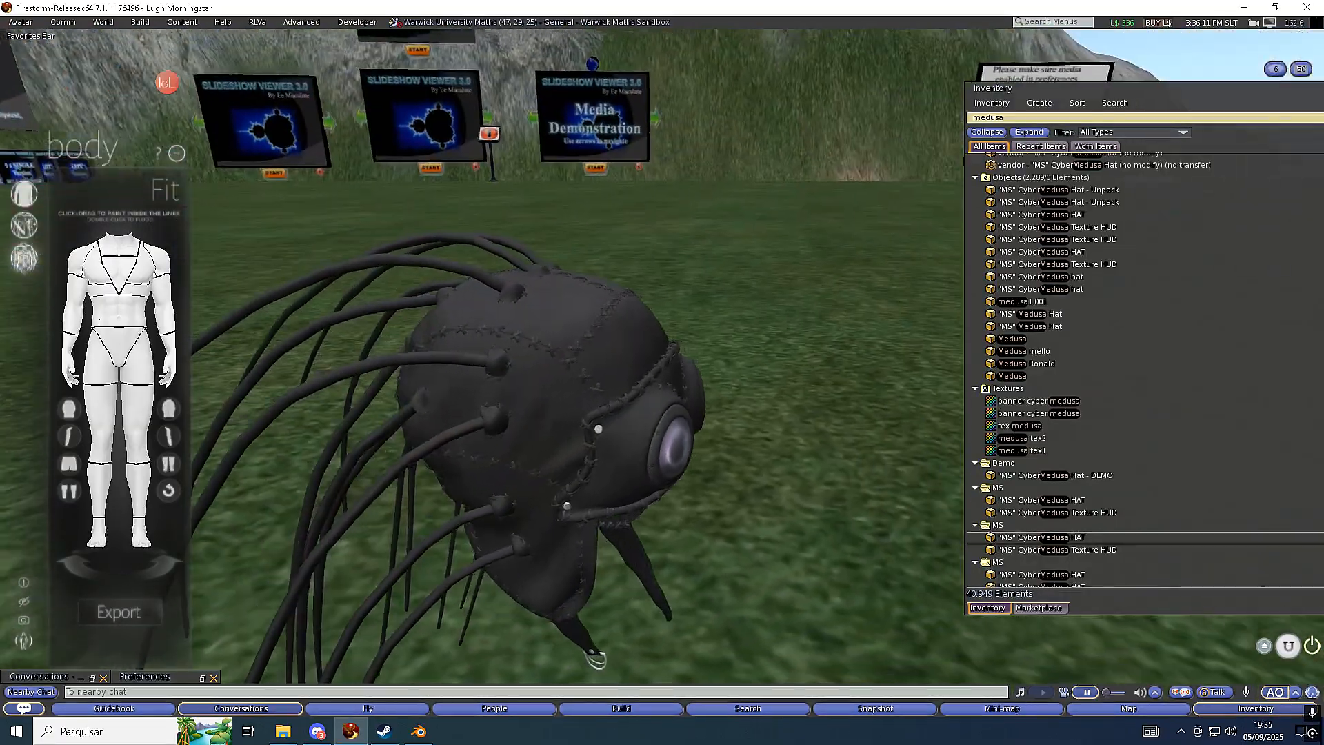
scroll(412, 385, "down", 1)
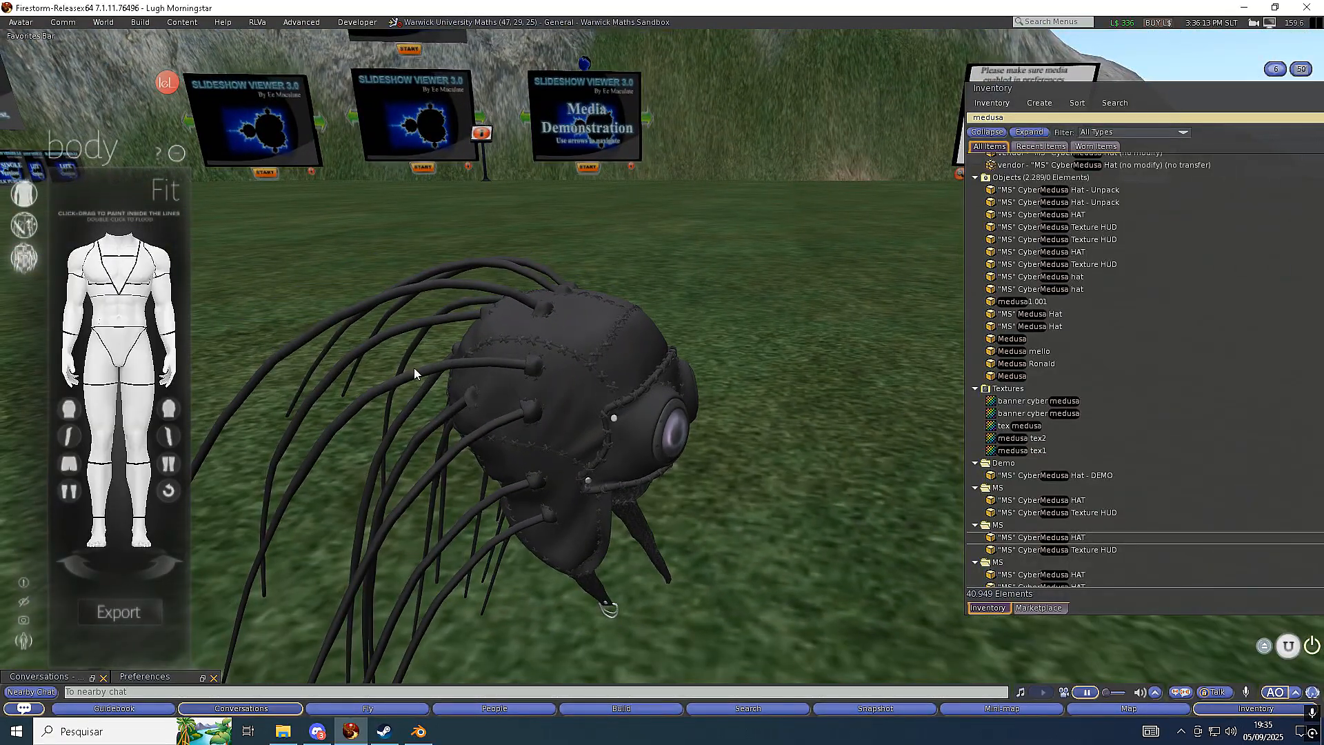
scroll(429, 433, "down", 3)
scroll(430, 437, "down", 6)
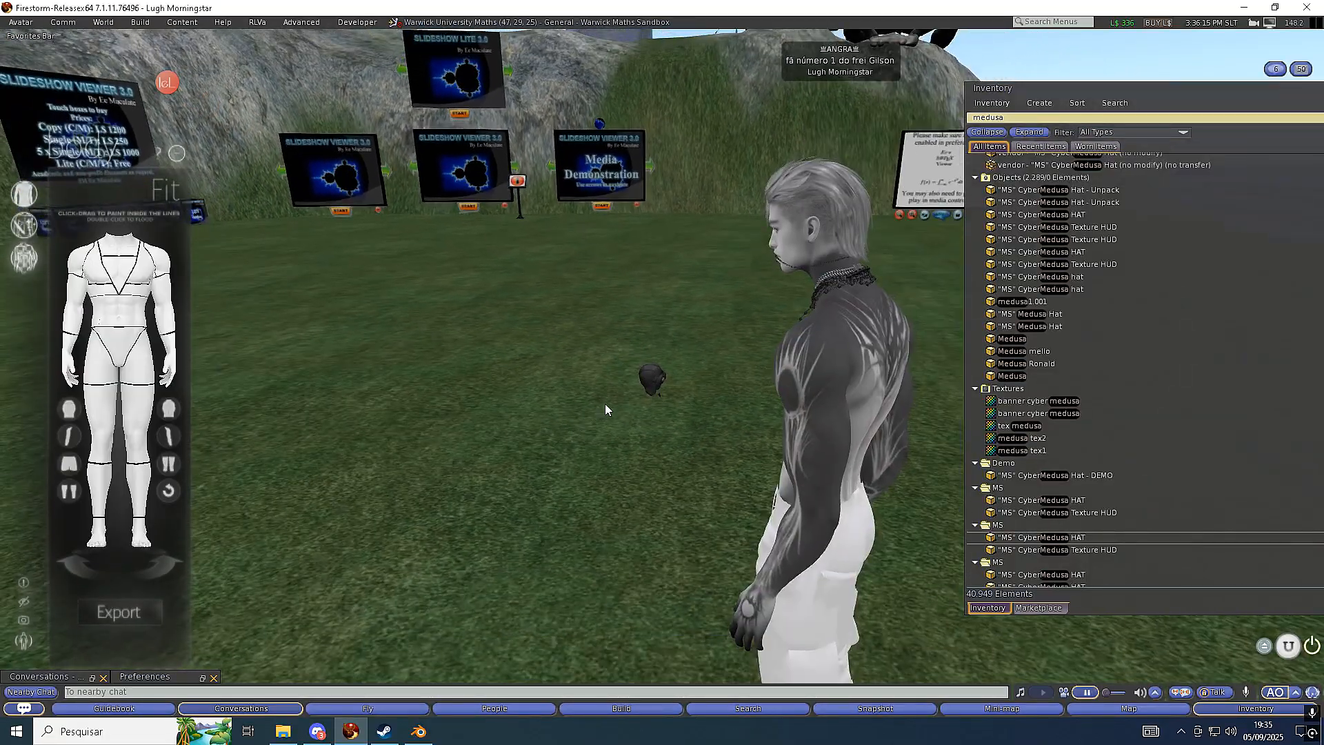
left_click_drag(659, 387, 566, 414, "alt")
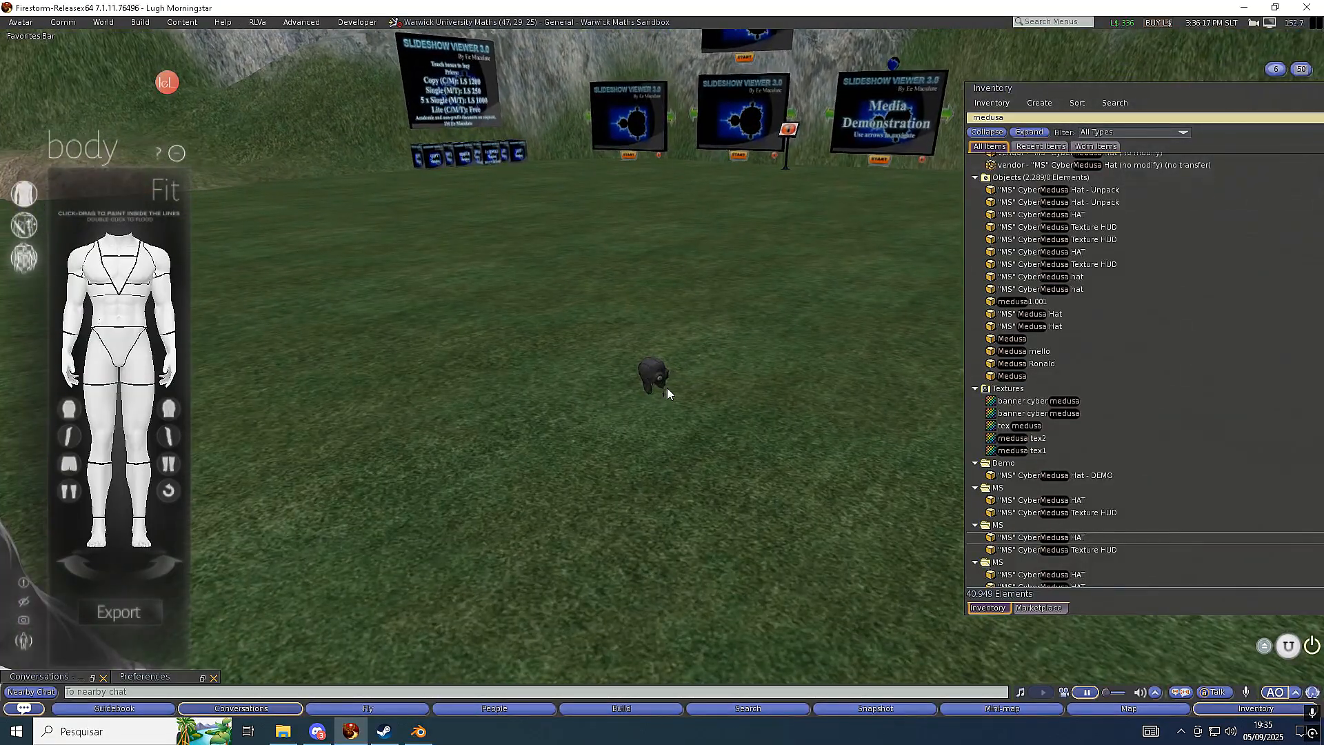
scroll(606, 472, "down", 10)
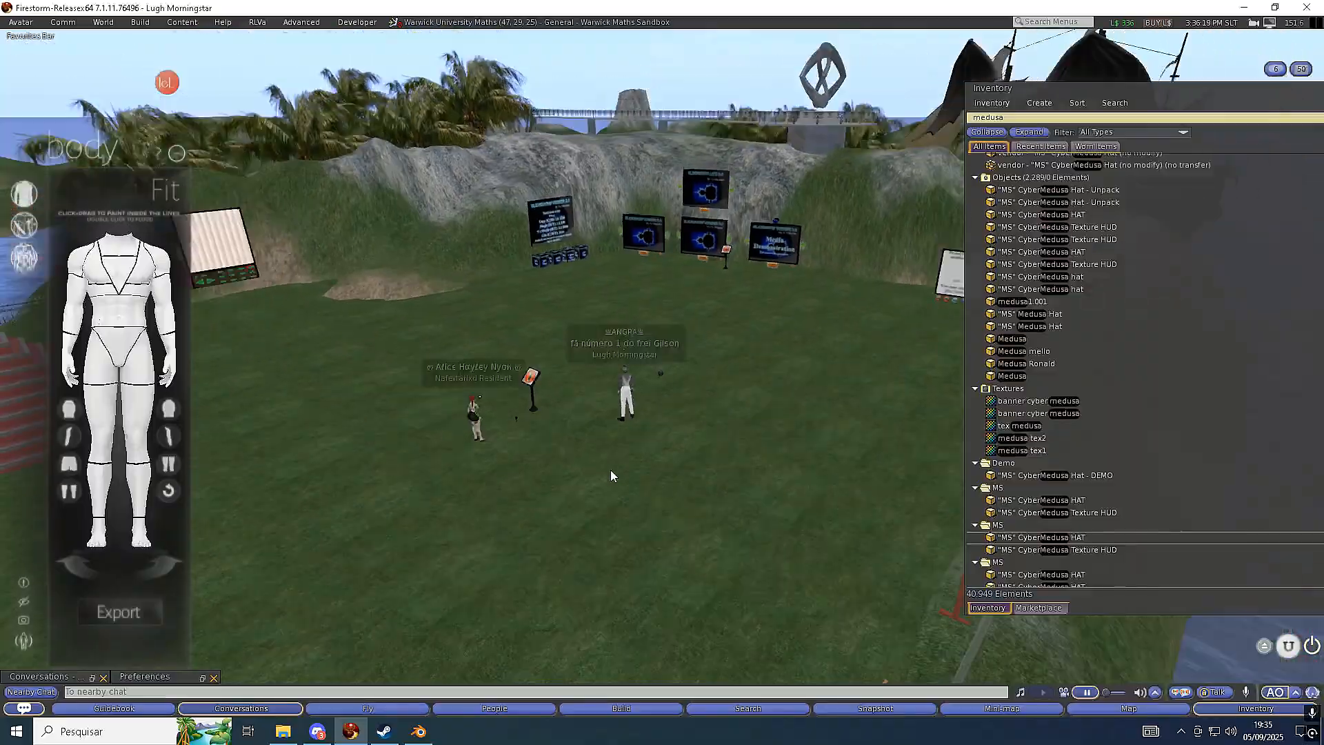
key("Escape")
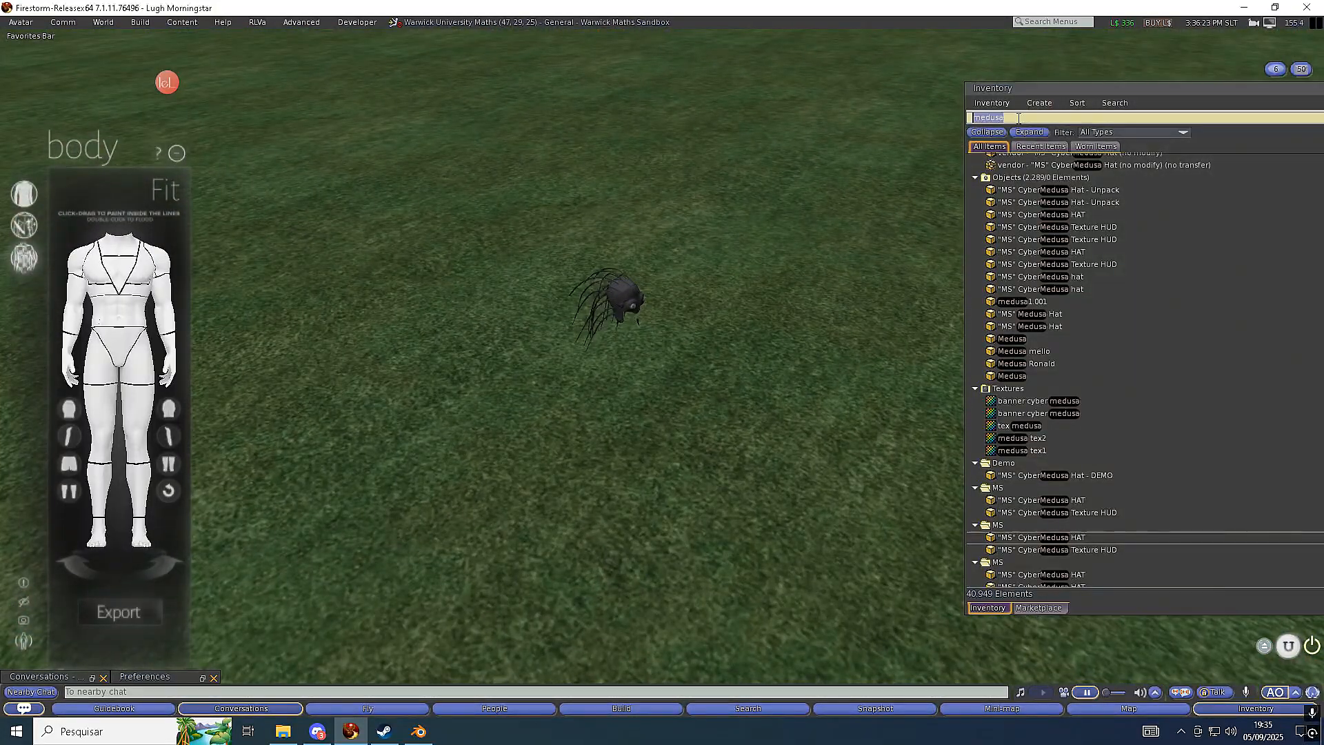
Search the inventory for juju and place the "MS" Juju Glasses 1.0 on the grass near the hat
type("juju")
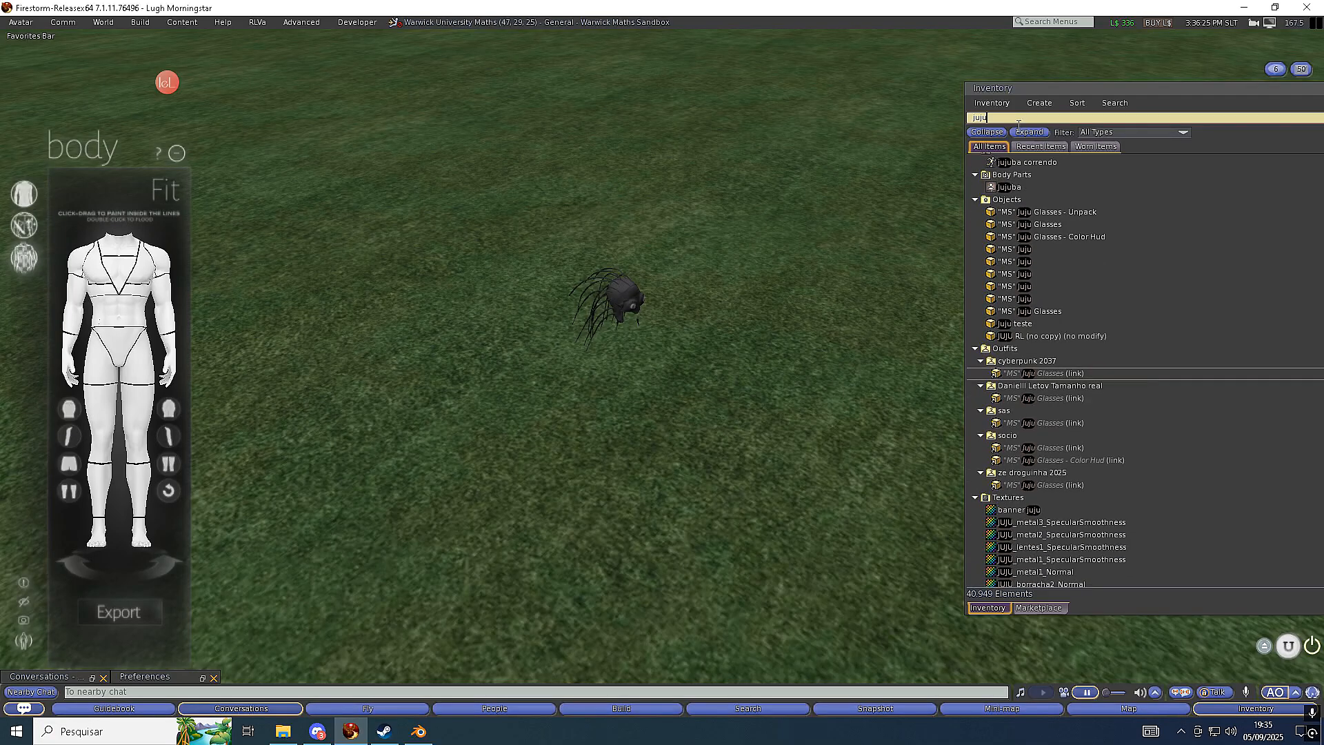
scroll(1048, 485, "down", 5)
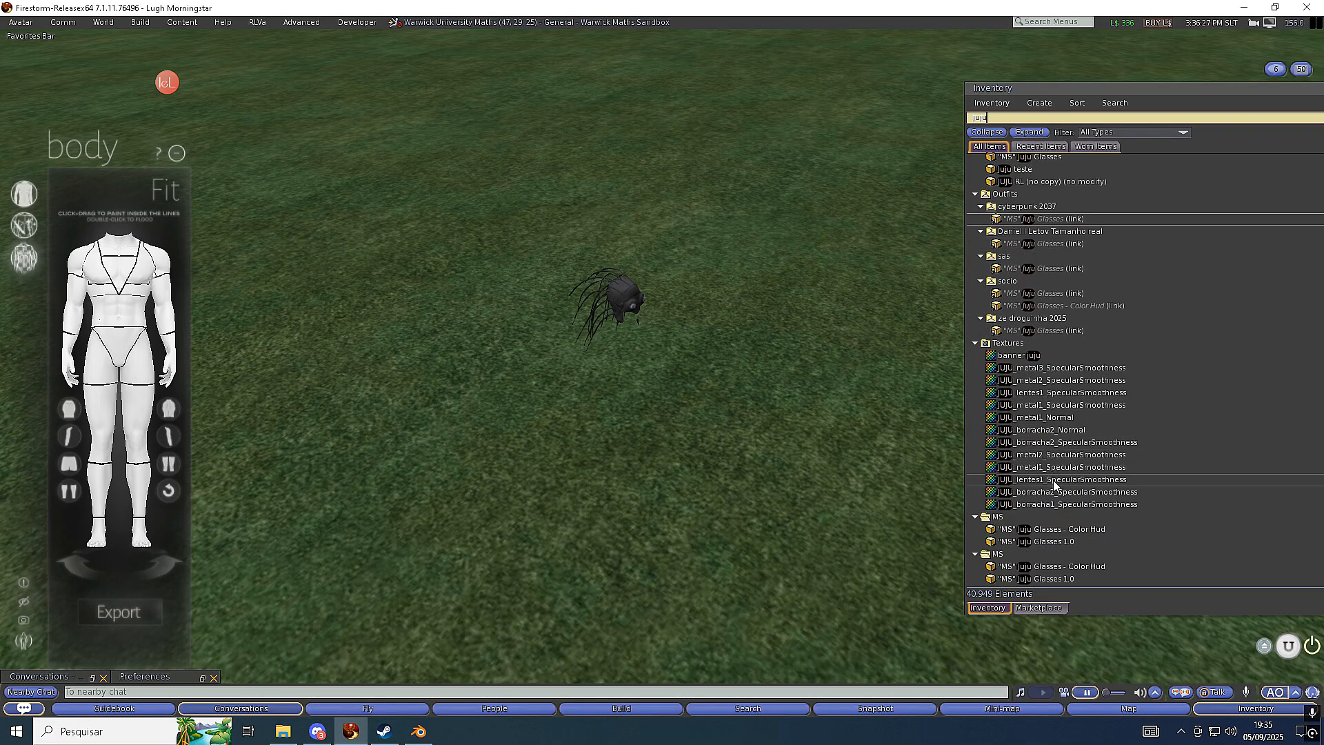
left_click_drag(1040, 545, 998, 522)
left_click_drag(741, 330, 750, 330)
Edit the placed Juju glasses, raise them vertically above the grass, and finish editing
scroll(671, 380, "up", 5)
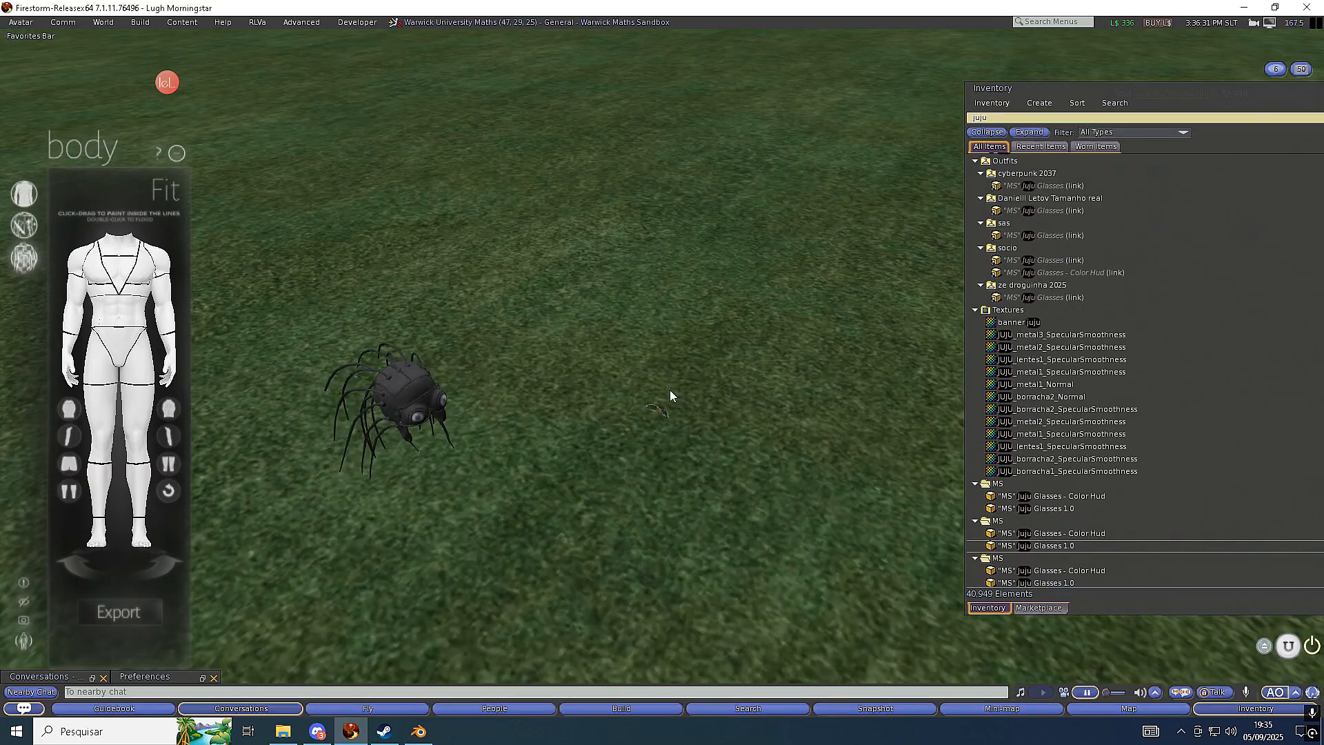
right_click(654, 464)
left_click(668, 472)
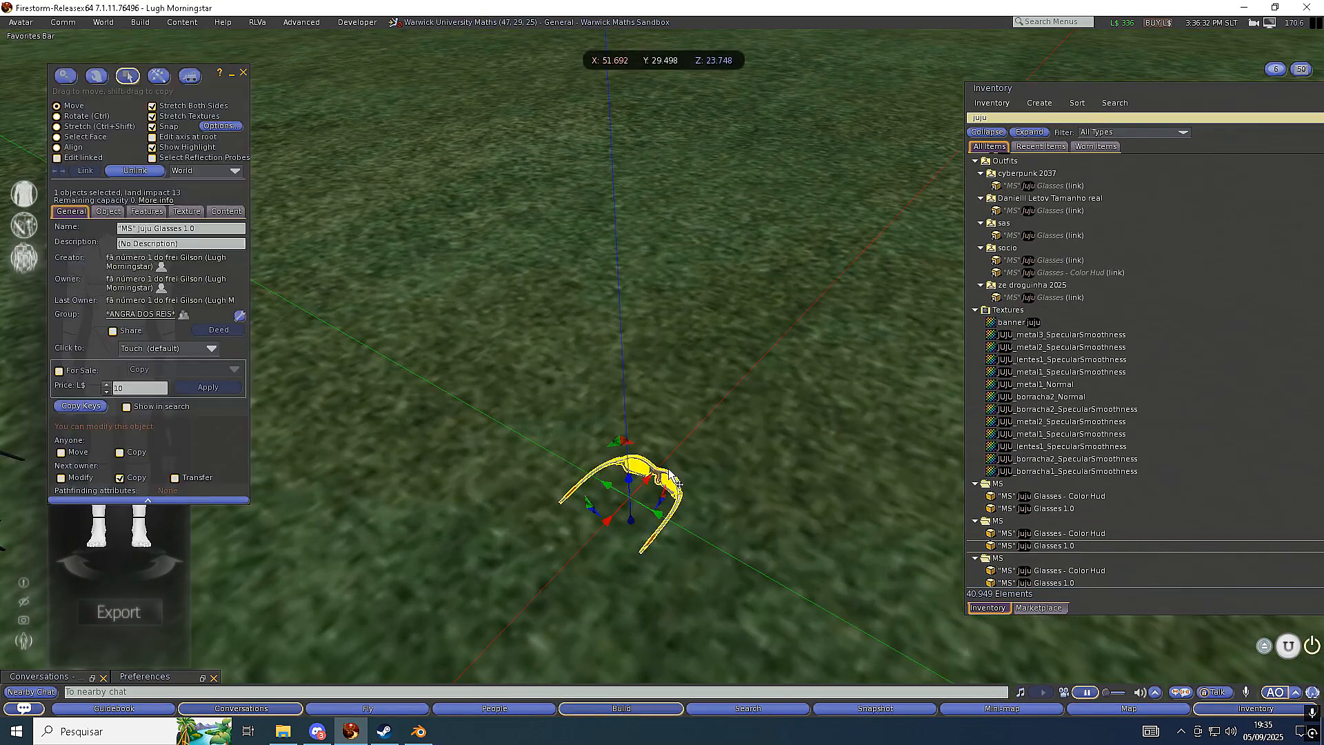
left_click_drag(628, 481, 616, 228)
scroll(523, 155, "down", 3)
left_click(243, 73)
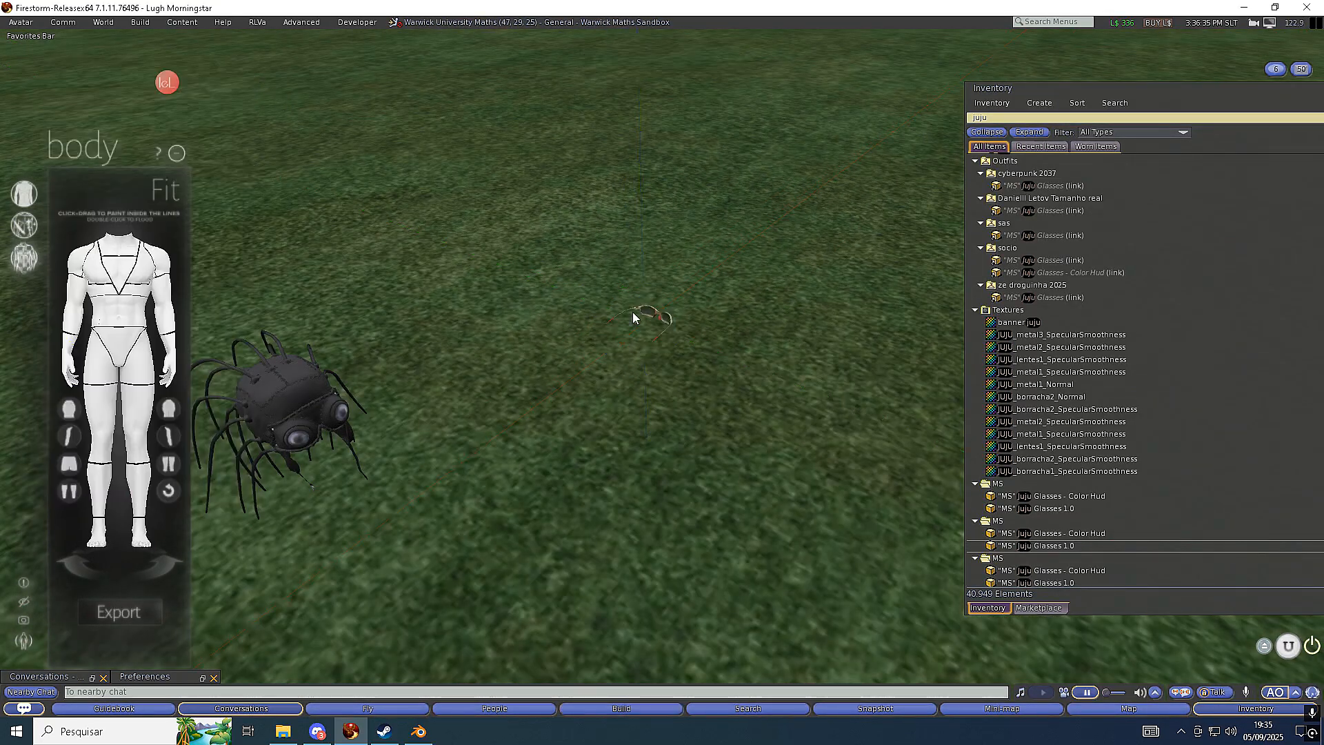
Examine the glasses beside the Medusa hat, both up close and from farther away
left_click_drag(585, 330, 651, 345, "alt")
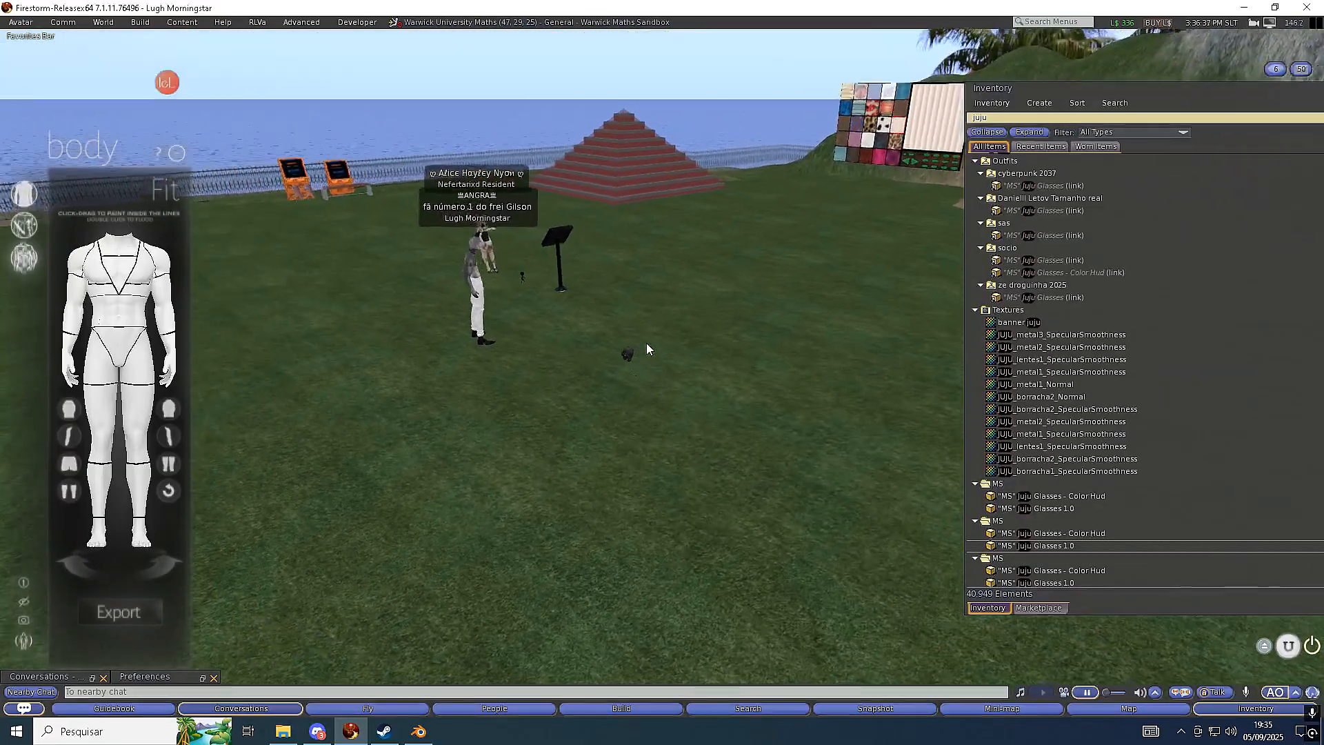
scroll(631, 345, "up", 5)
scroll(479, 369, "up", 2)
left_click(479, 370, "alt")
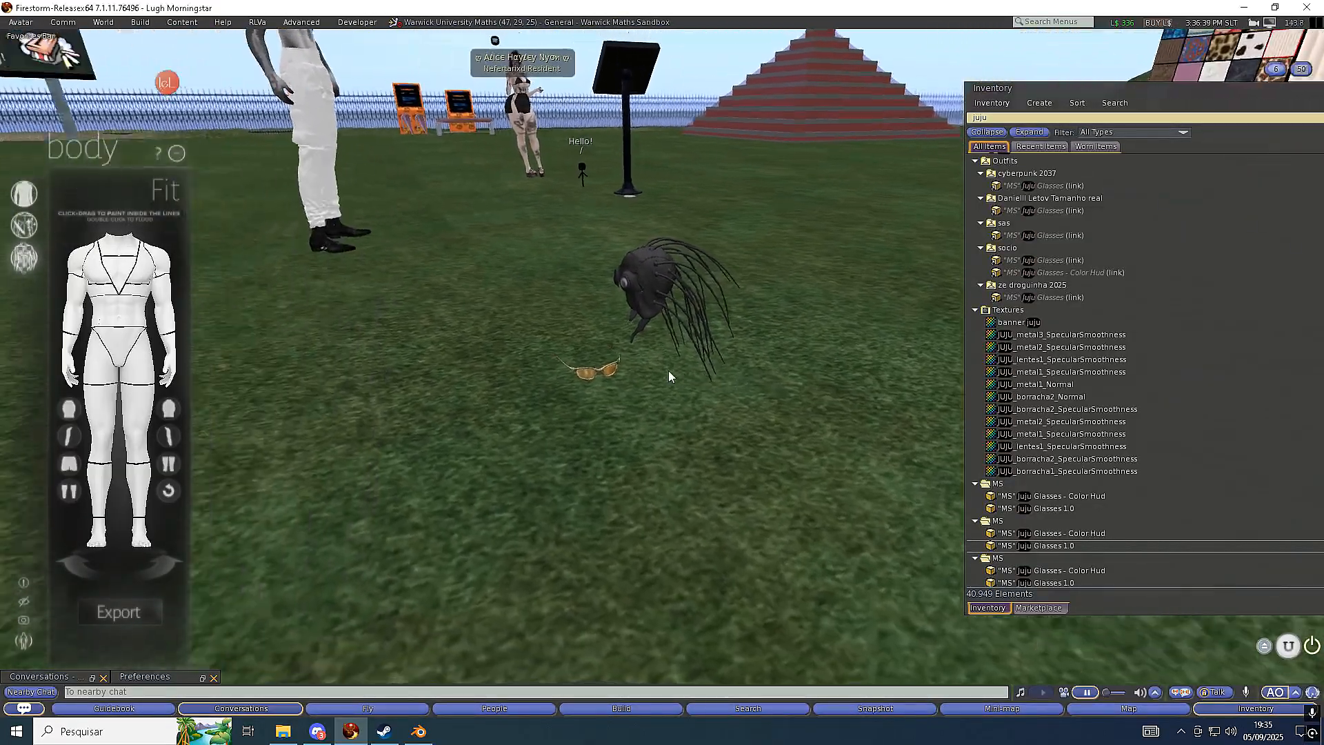
scroll(683, 393, "down", 3)
scroll(690, 398, "up", 2)
scroll(693, 399, "up", 5)
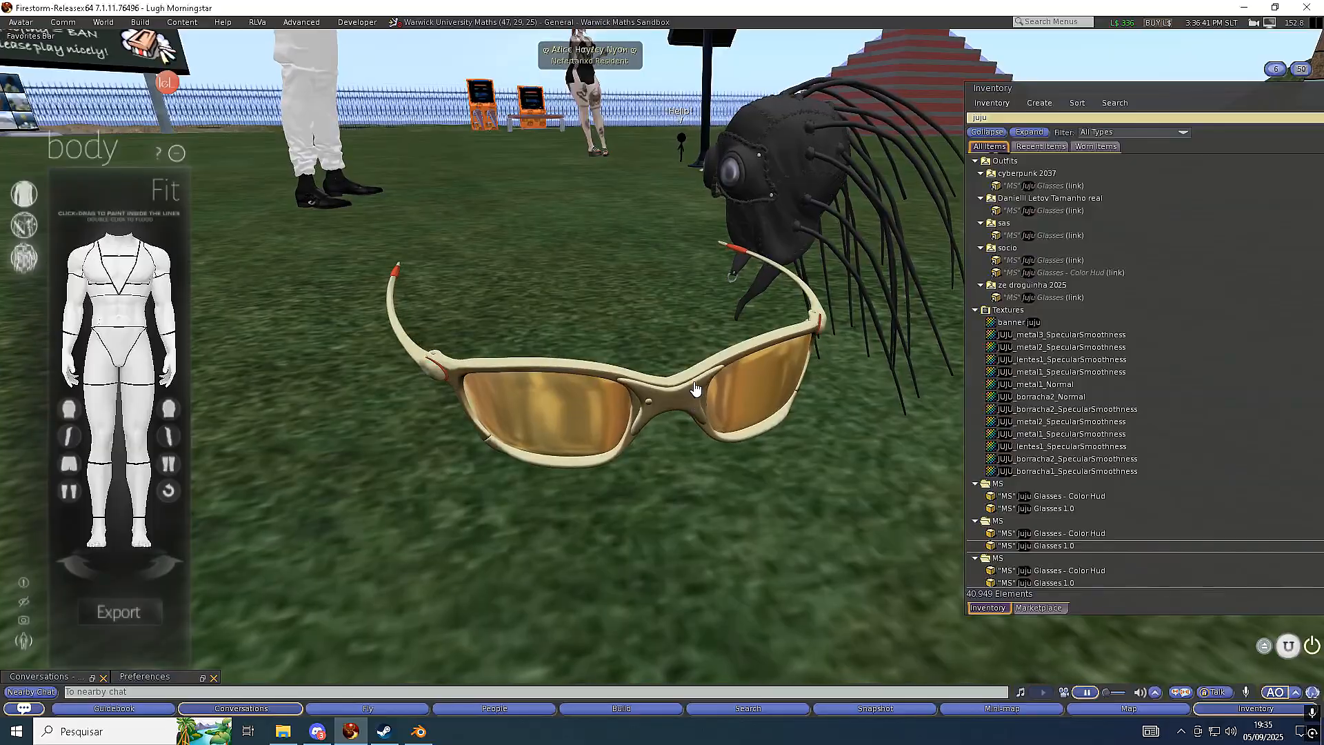
scroll(696, 393, "down", 4)
left_click_drag(714, 362, 684, 349, "ctrl+alt")
scroll(690, 345, "down", 8)
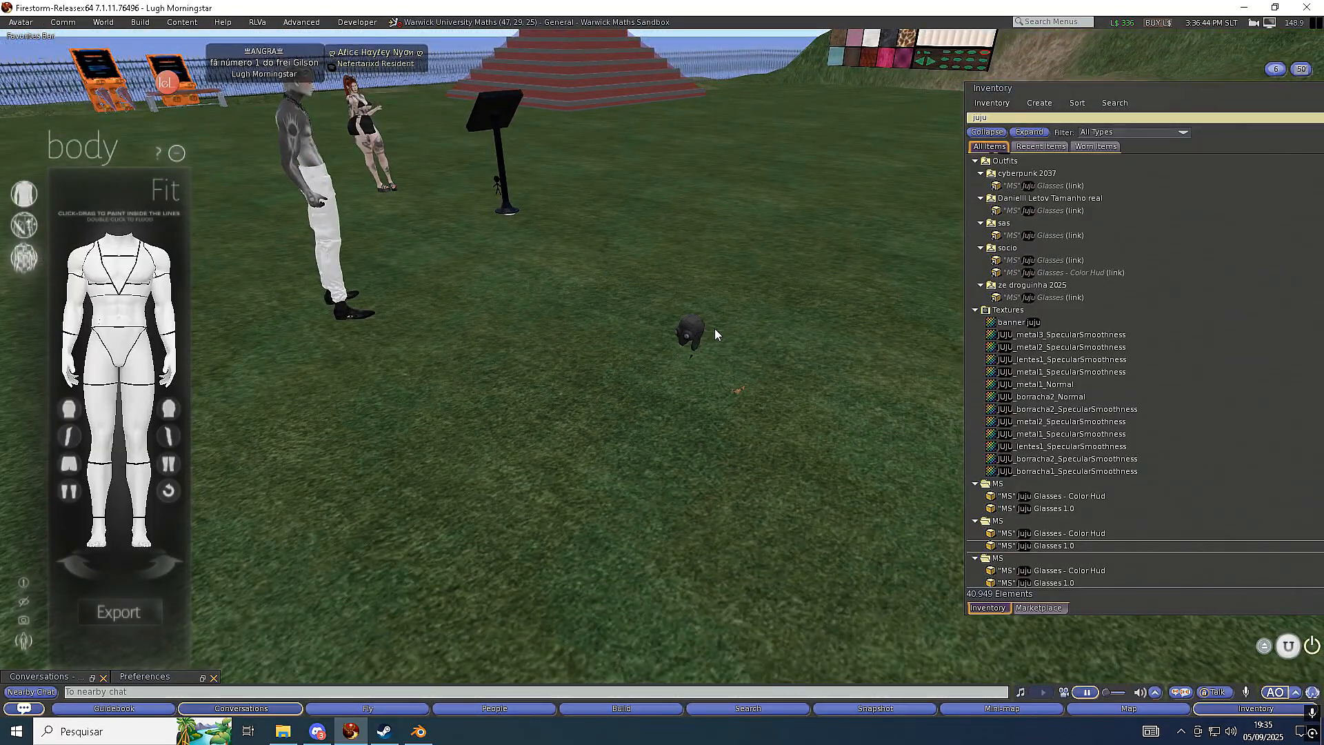
Select the Medusa hat and the Juju glasses together, delete them from the sandbox, and return the view to the avatar
right_click(688, 336)
left_click(732, 373)
left_click(736, 397, "shift")
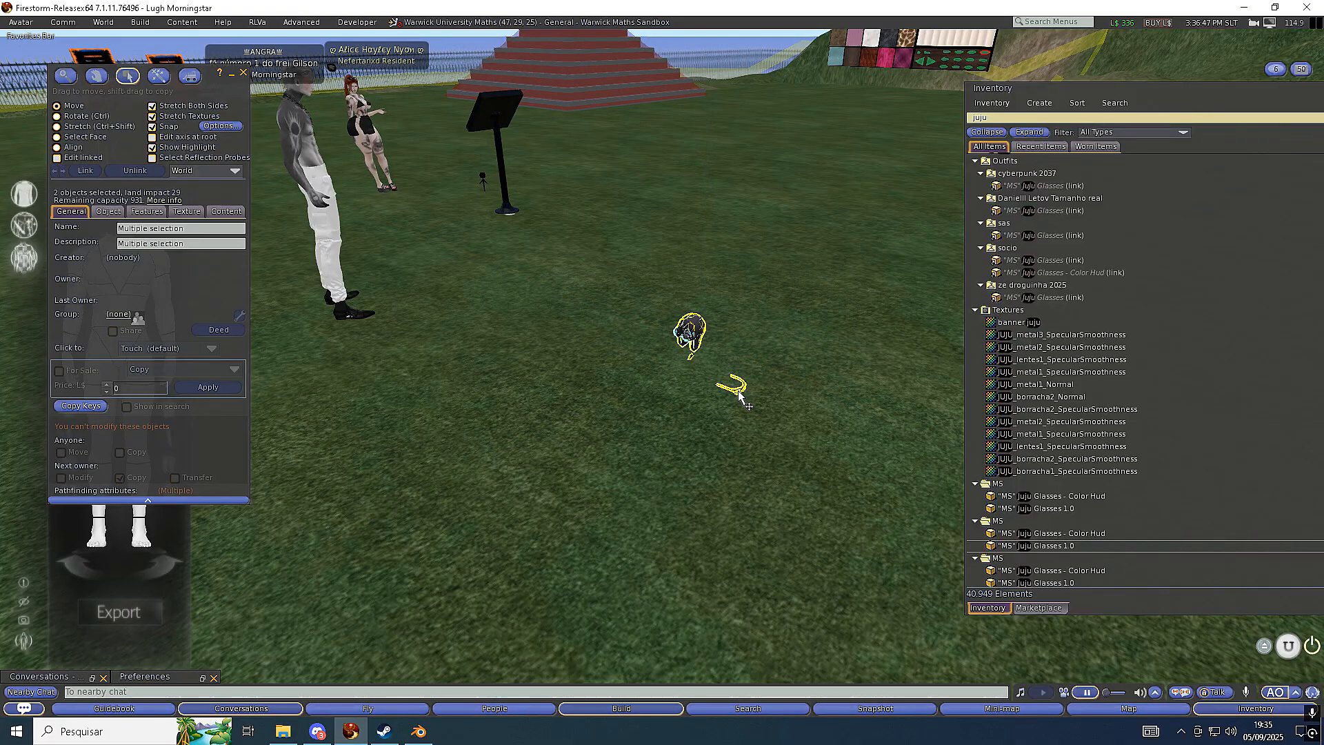
key("Escape")
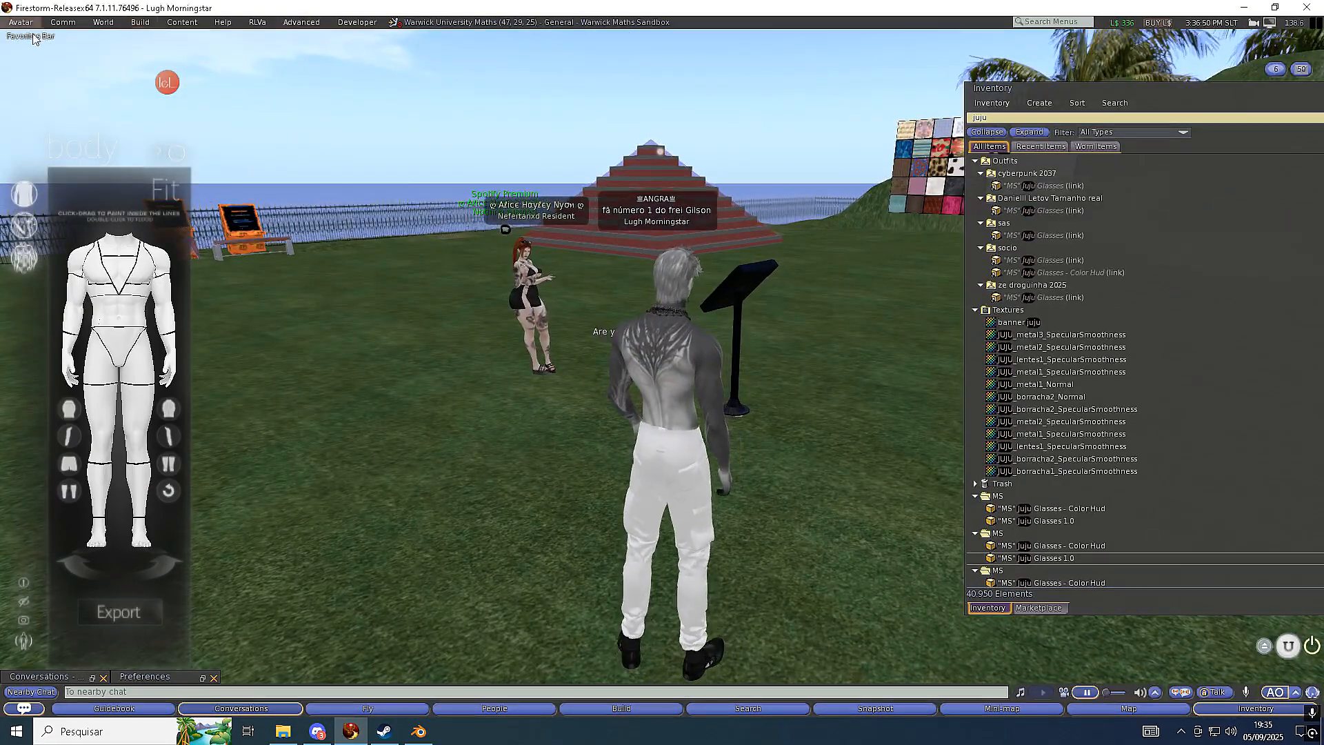
Walk the avatar across the sandbox grass and turn it to face the slideshow viewer boards
left_click(141, 22)
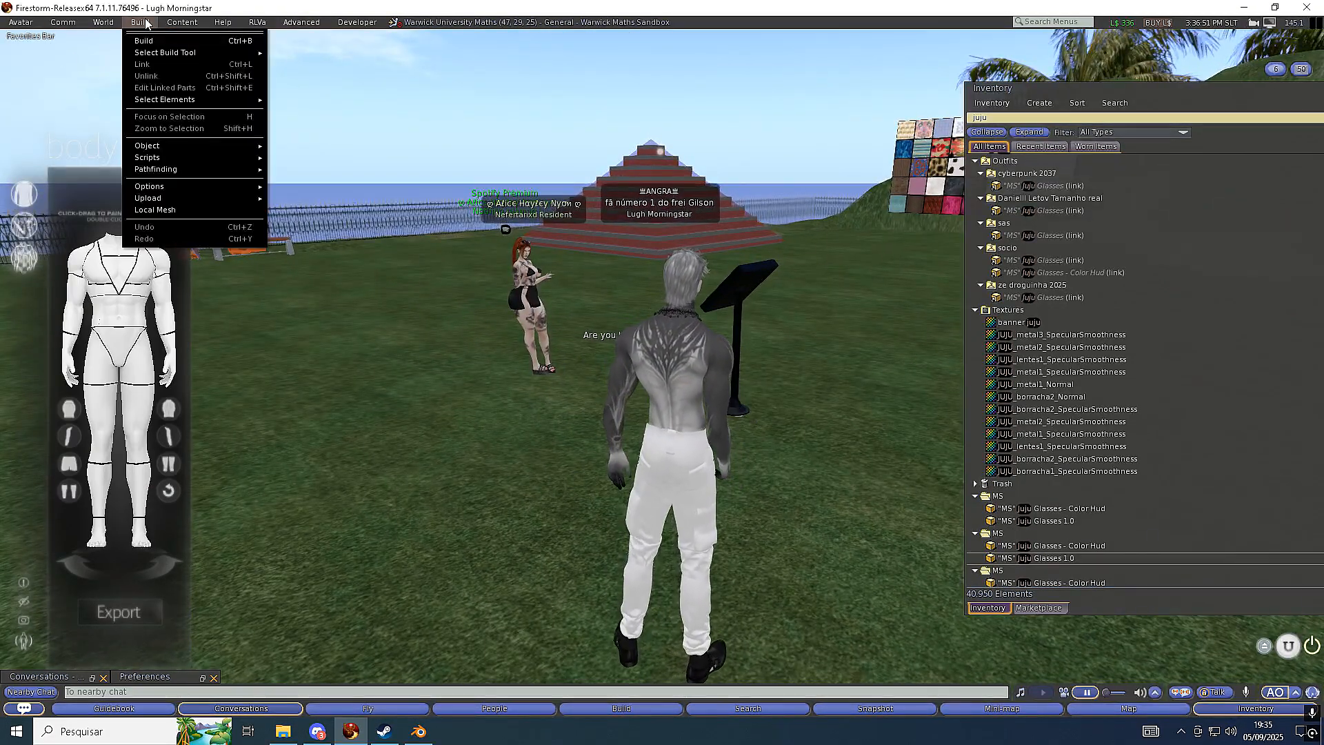
left_click(145, 25)
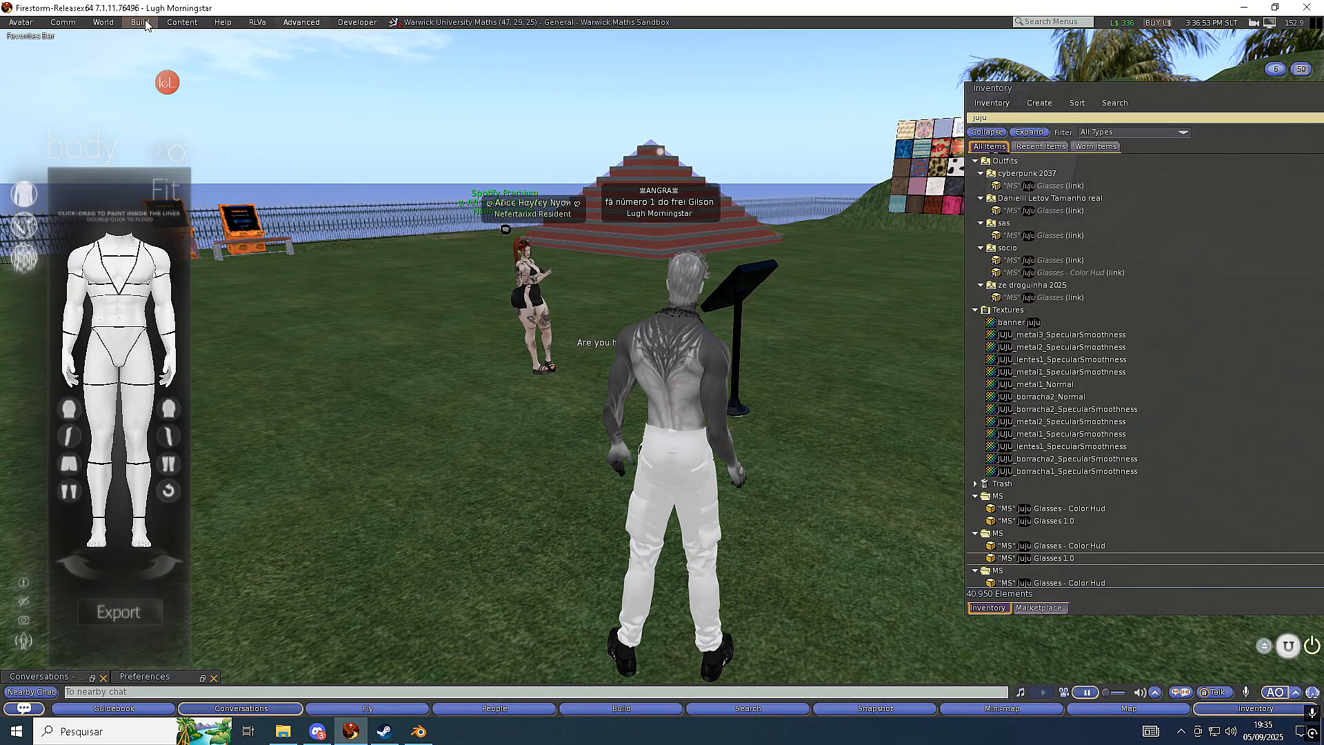
key("Right")
key("Right")
key("Up")
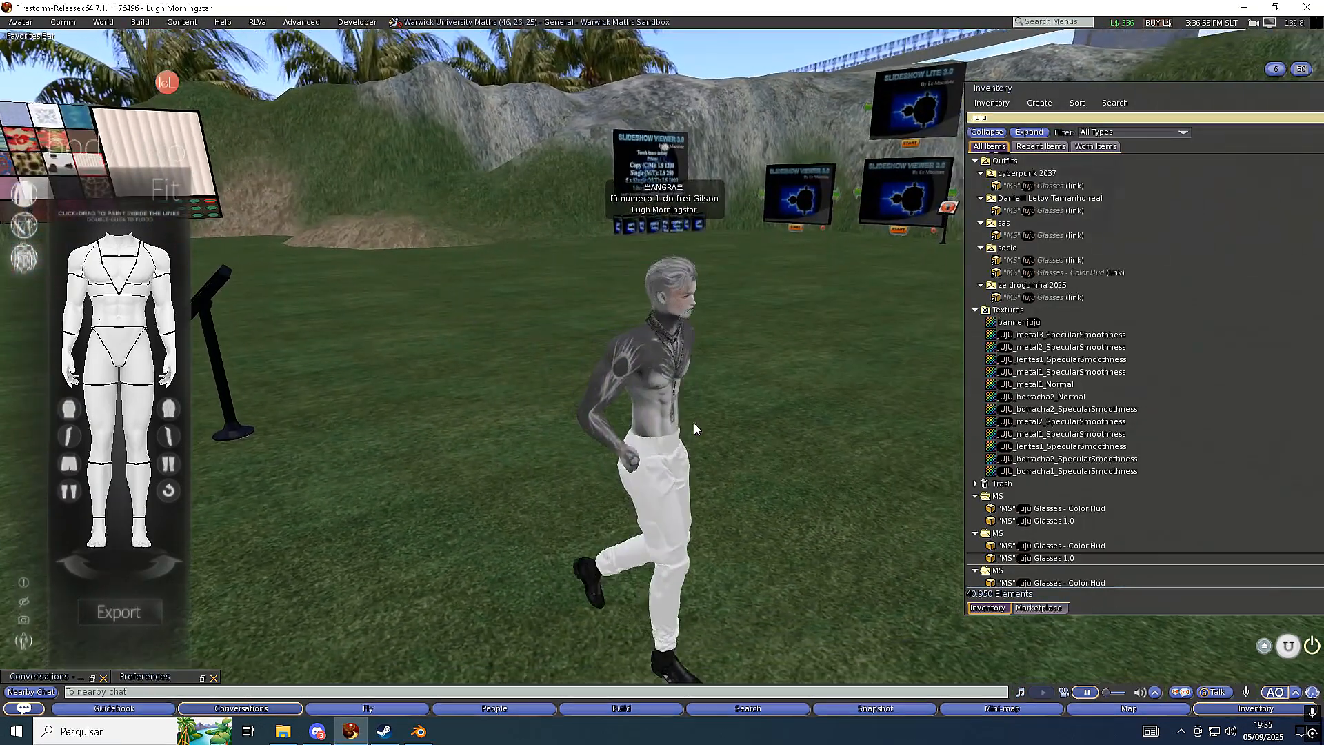
key("Left")
key("Right")
key("Left")
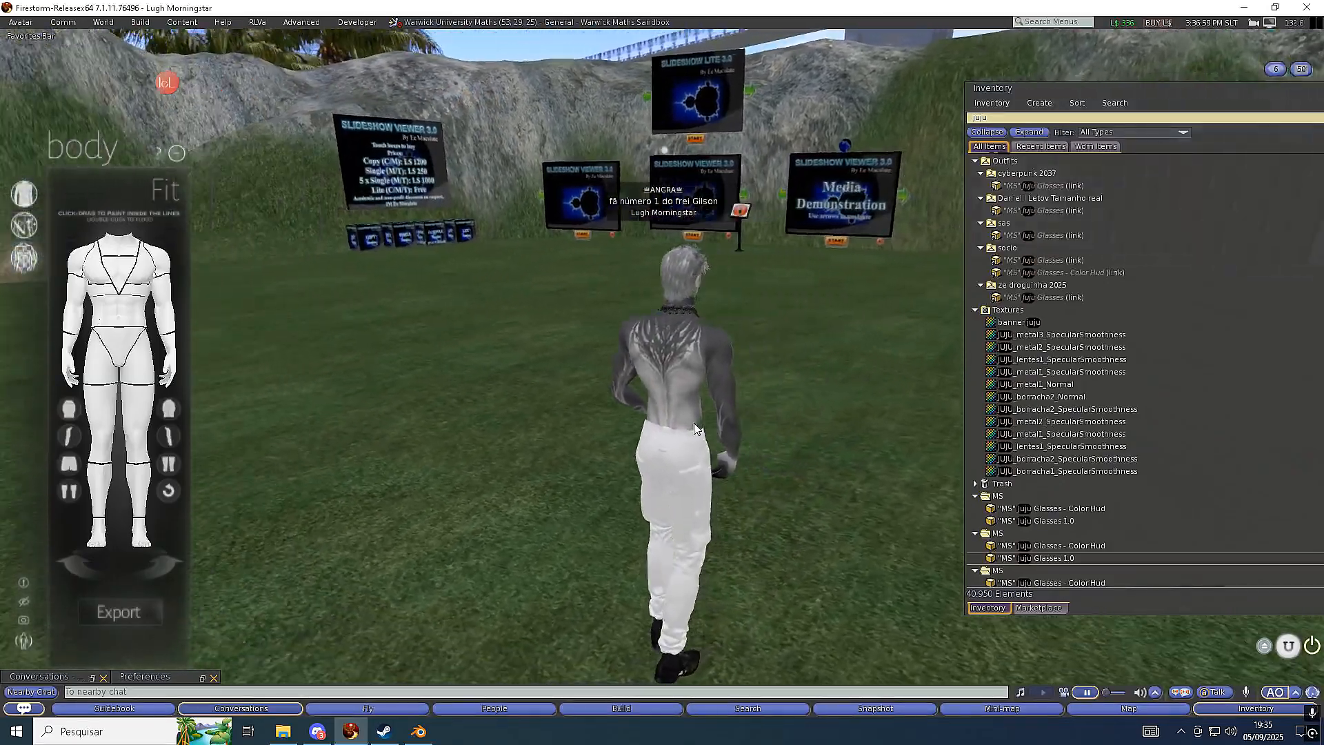
key("Left")
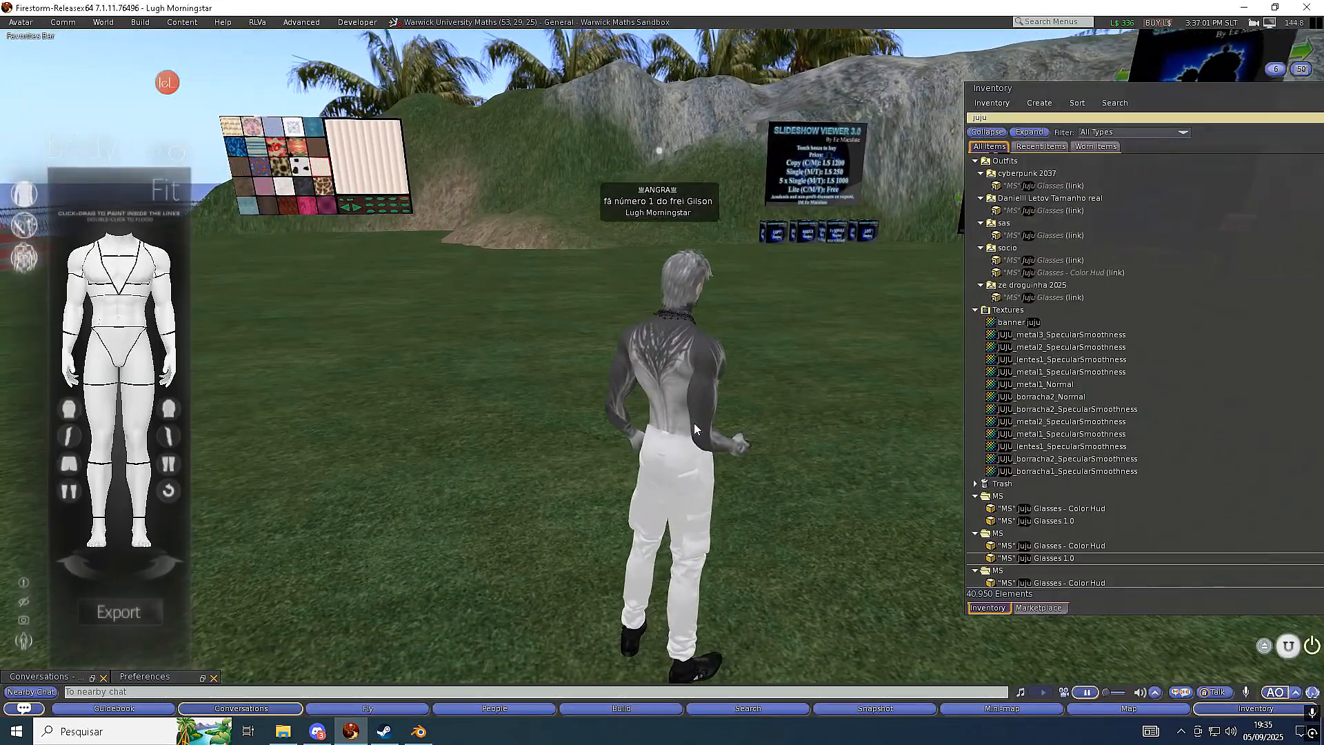
key("Down")
key("Left")
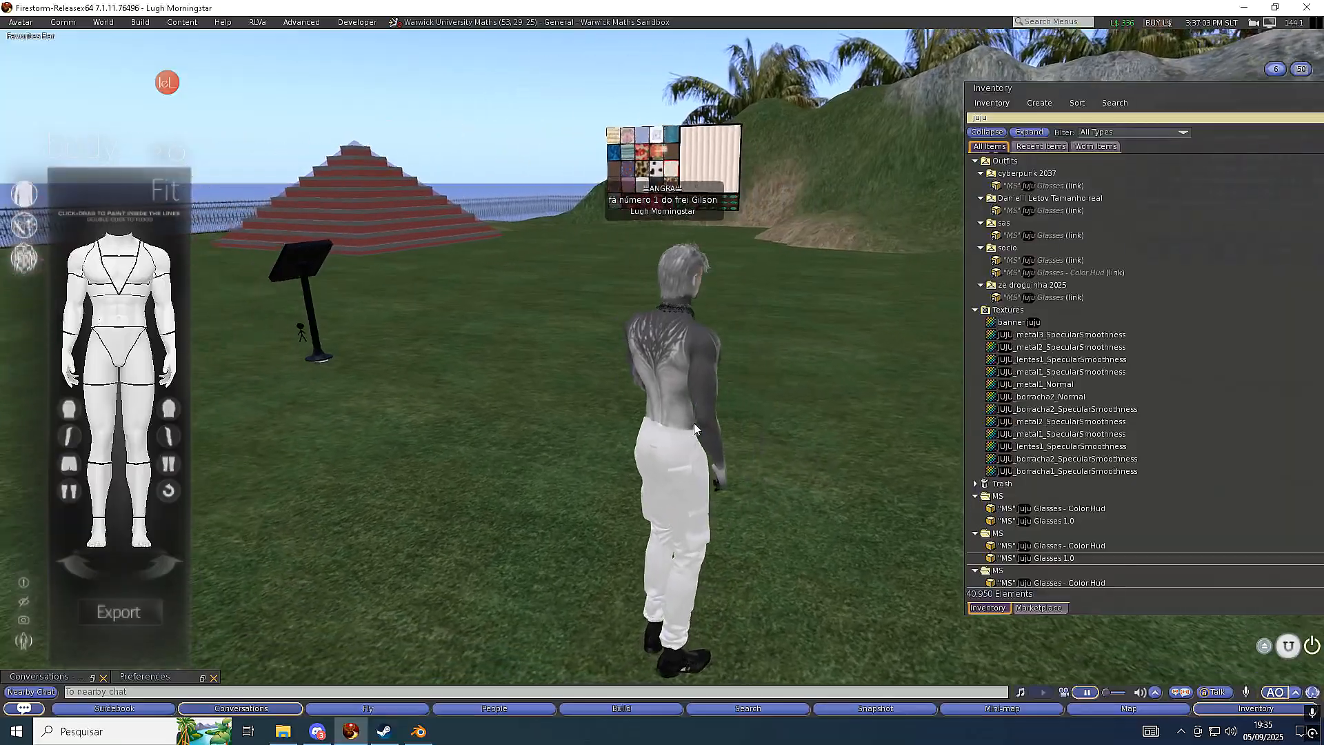
key("Right")
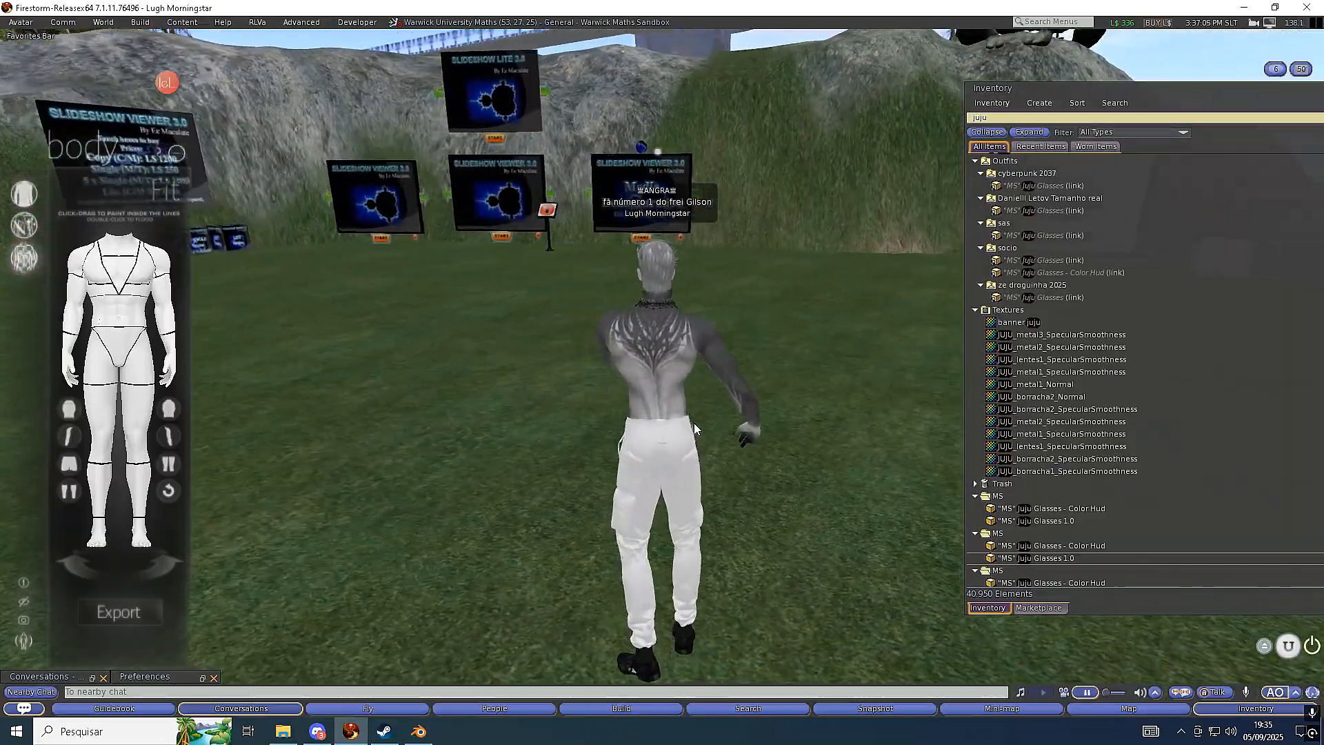
key("Left")
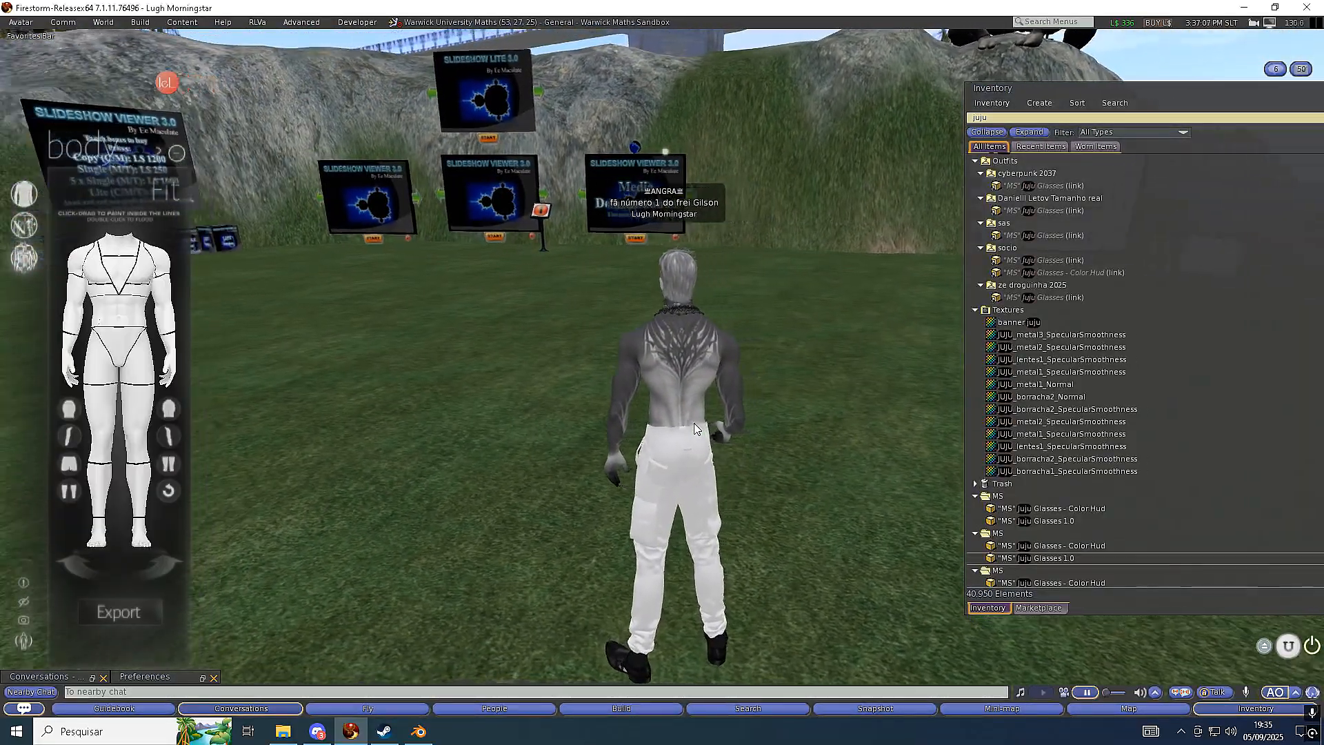
Switch to Discord to read the latest question in the duvidas-e-perguntas channel, and bring up the trousers scene in Blender
left_click(103, 22)
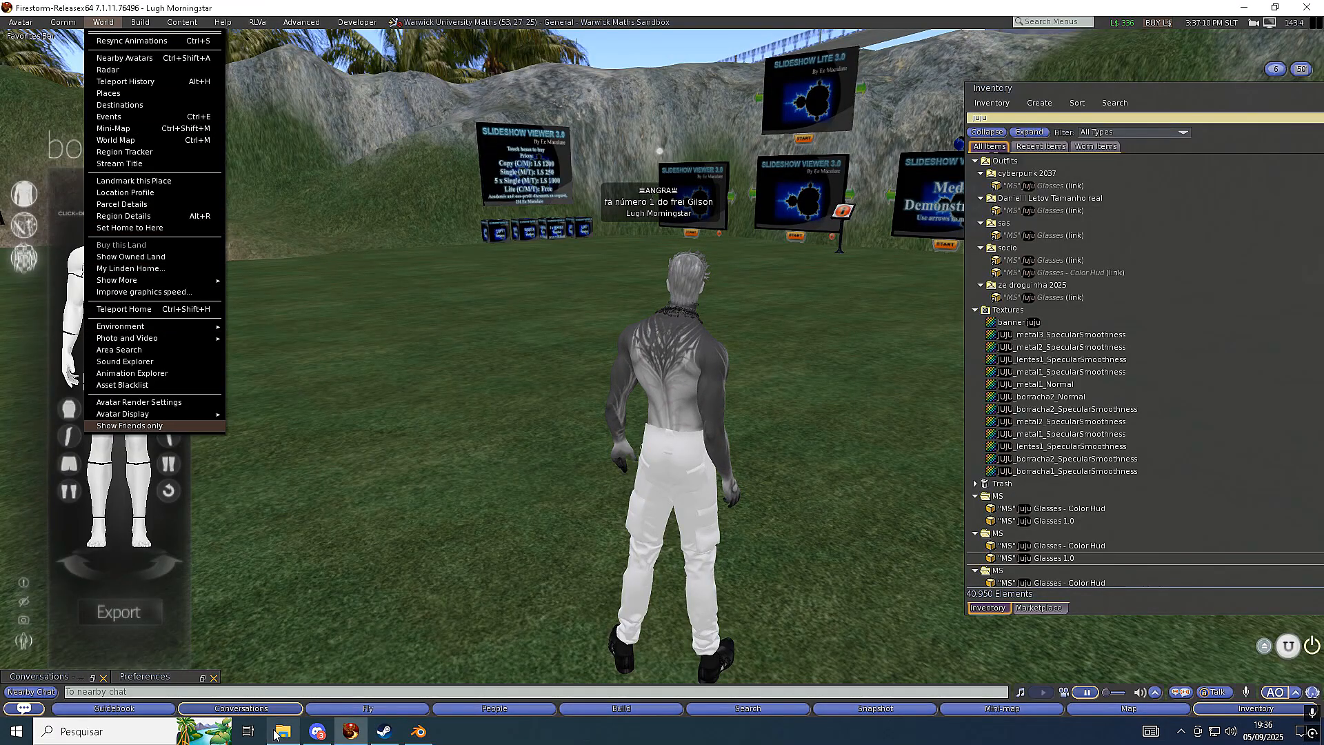
left_click(317, 731)
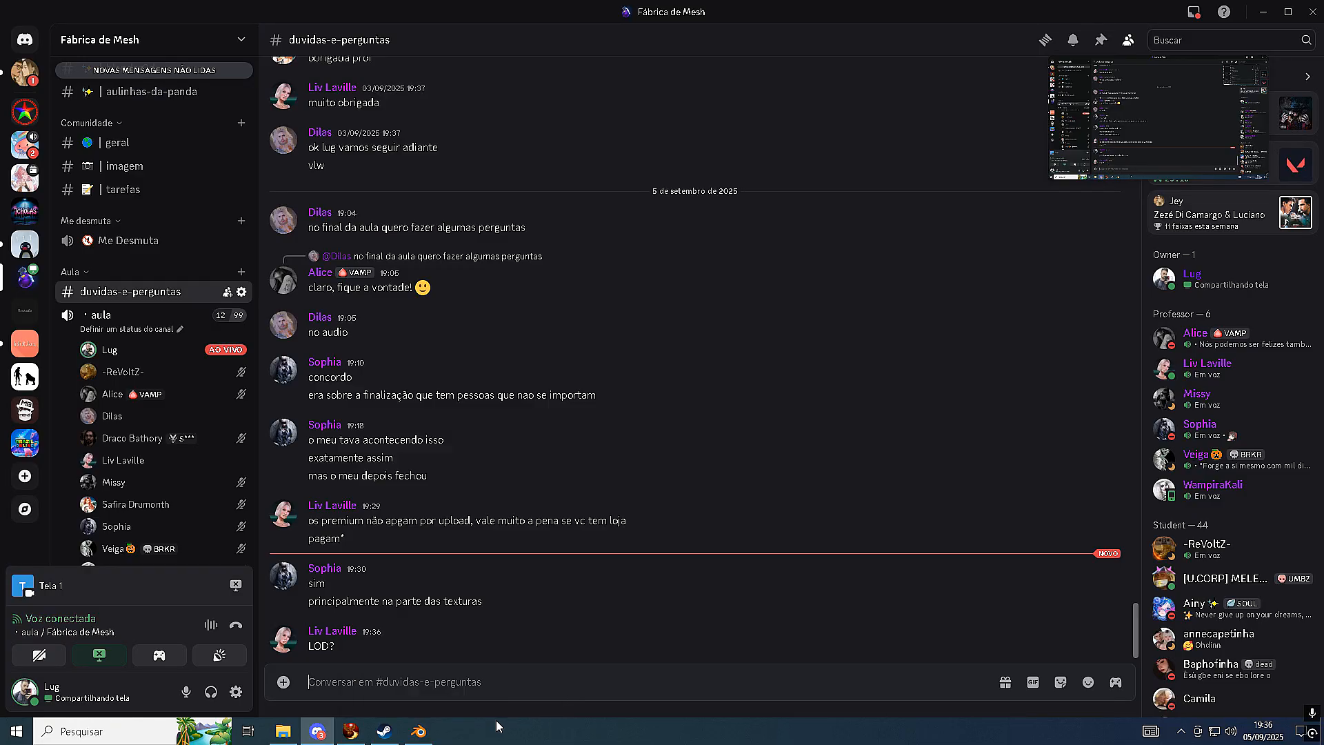
mouse_move(427, 739)
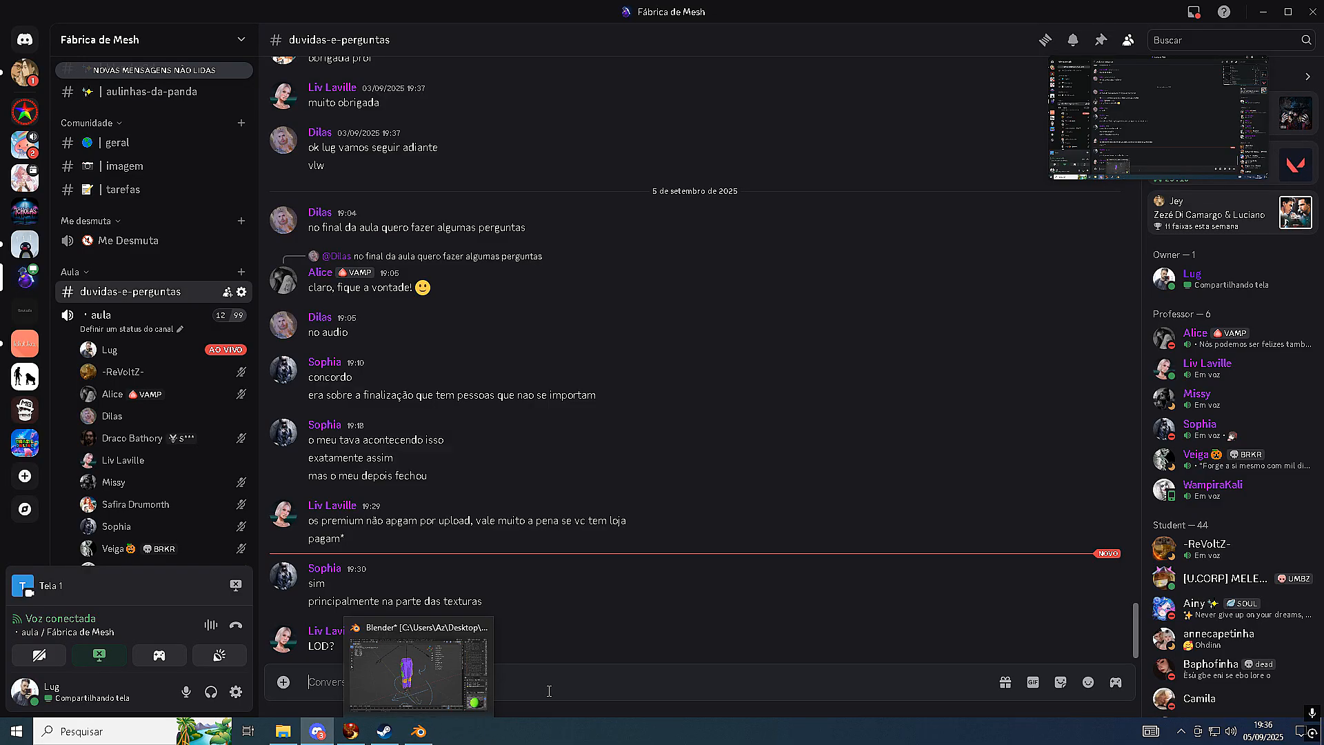
left_click(422, 735)
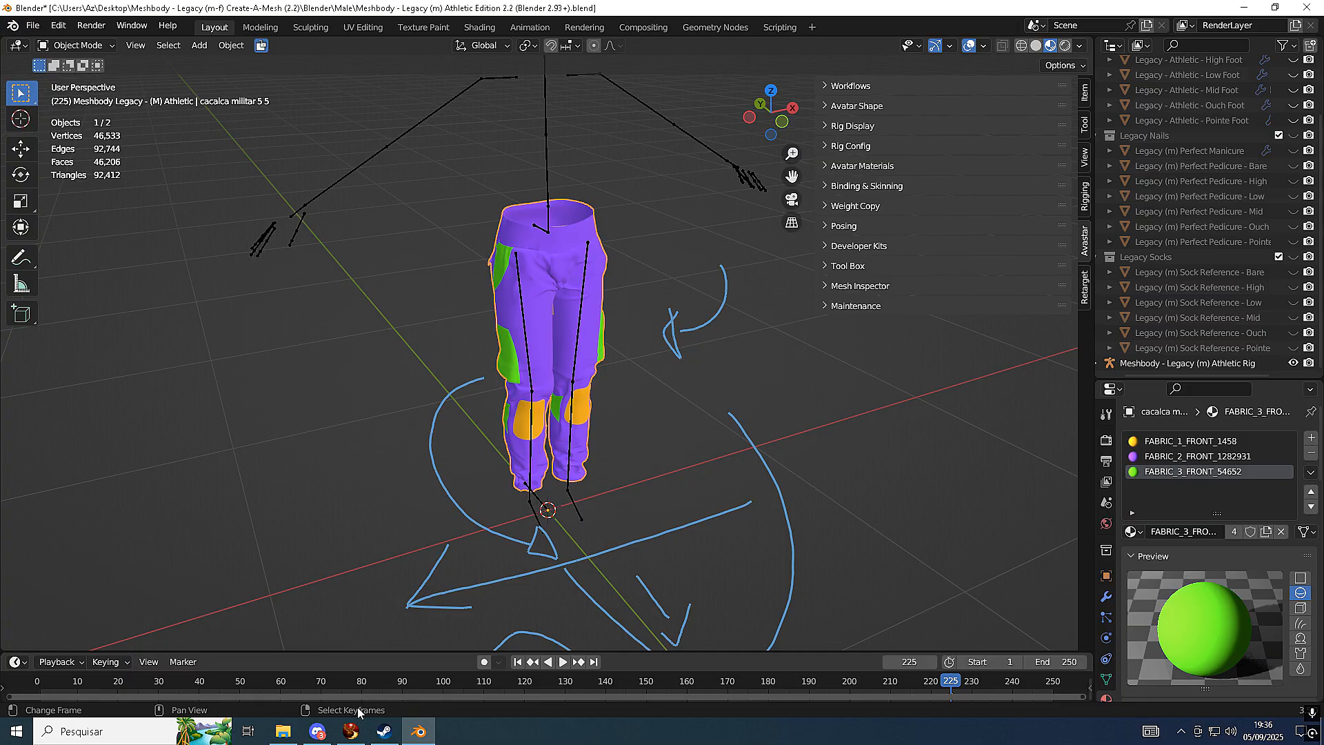
Switch to Firestorm and load calca miltec.dae into the mesh model uploader
left_click(351, 729)
left_click(138, 25)
mouse_move(188, 200)
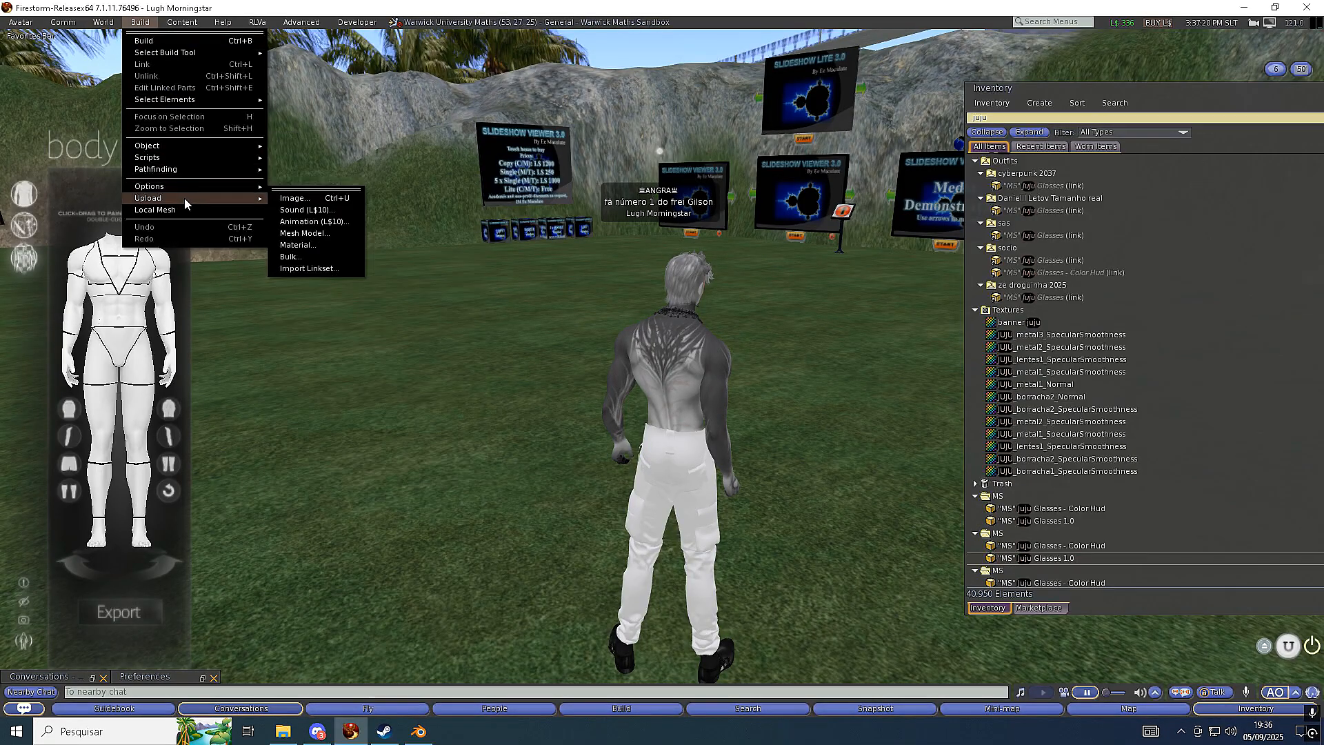
left_click(311, 235)
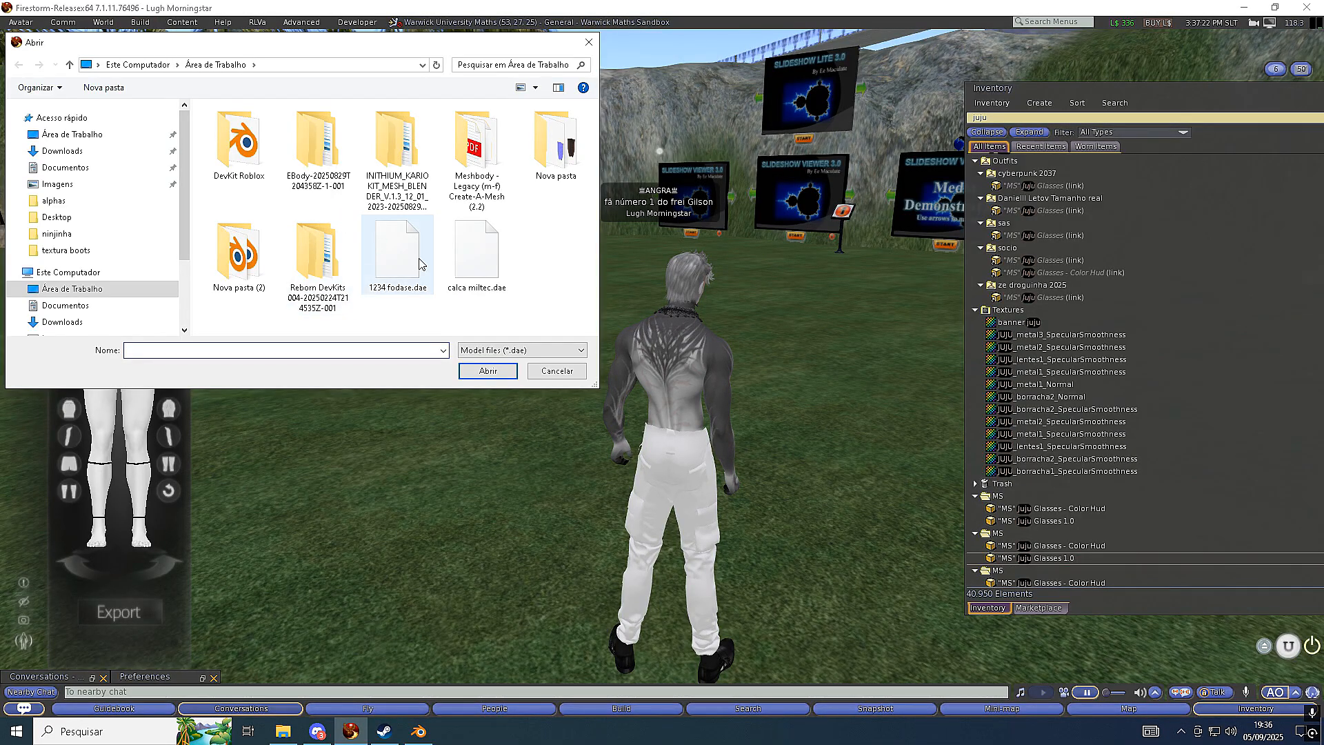
left_click(477, 256)
left_click(488, 371)
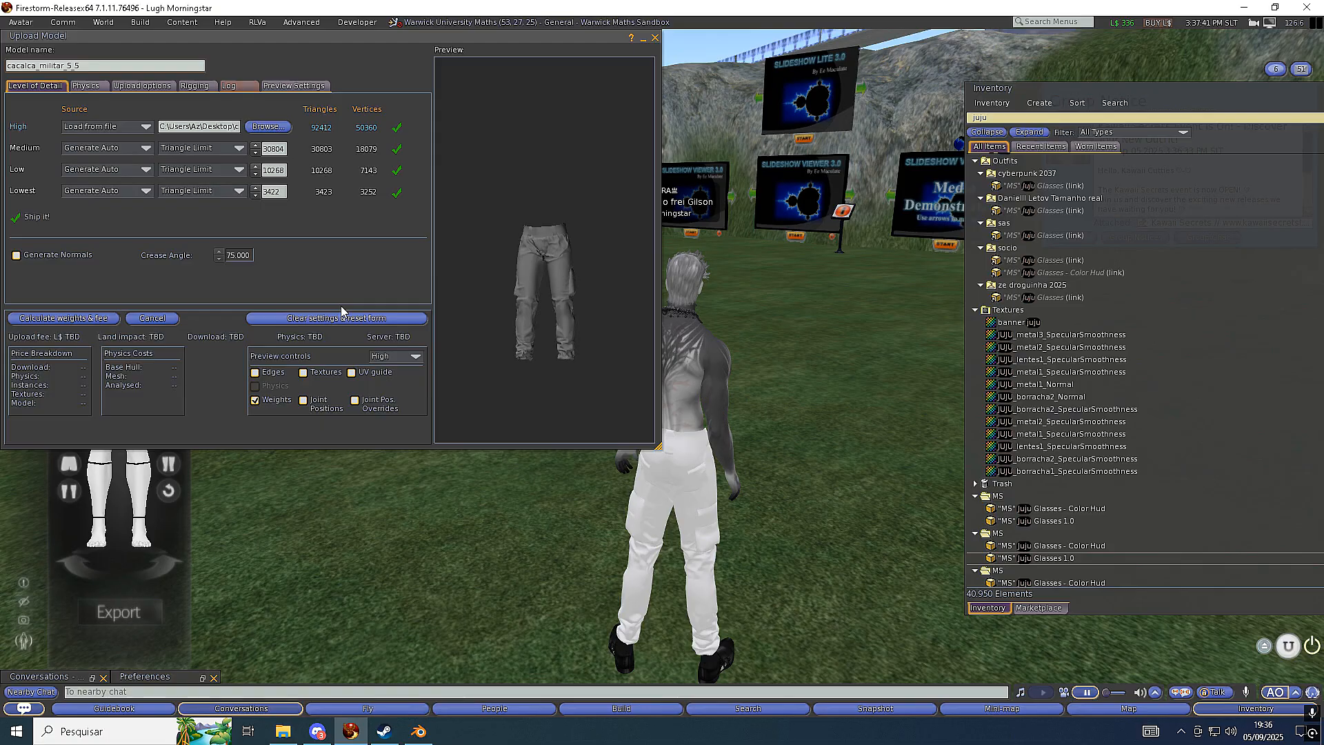
Review the uploader's physics, upload options, rigging, log and preview settings, and return to the level of detail settings
left_click(83, 84)
left_click(131, 86)
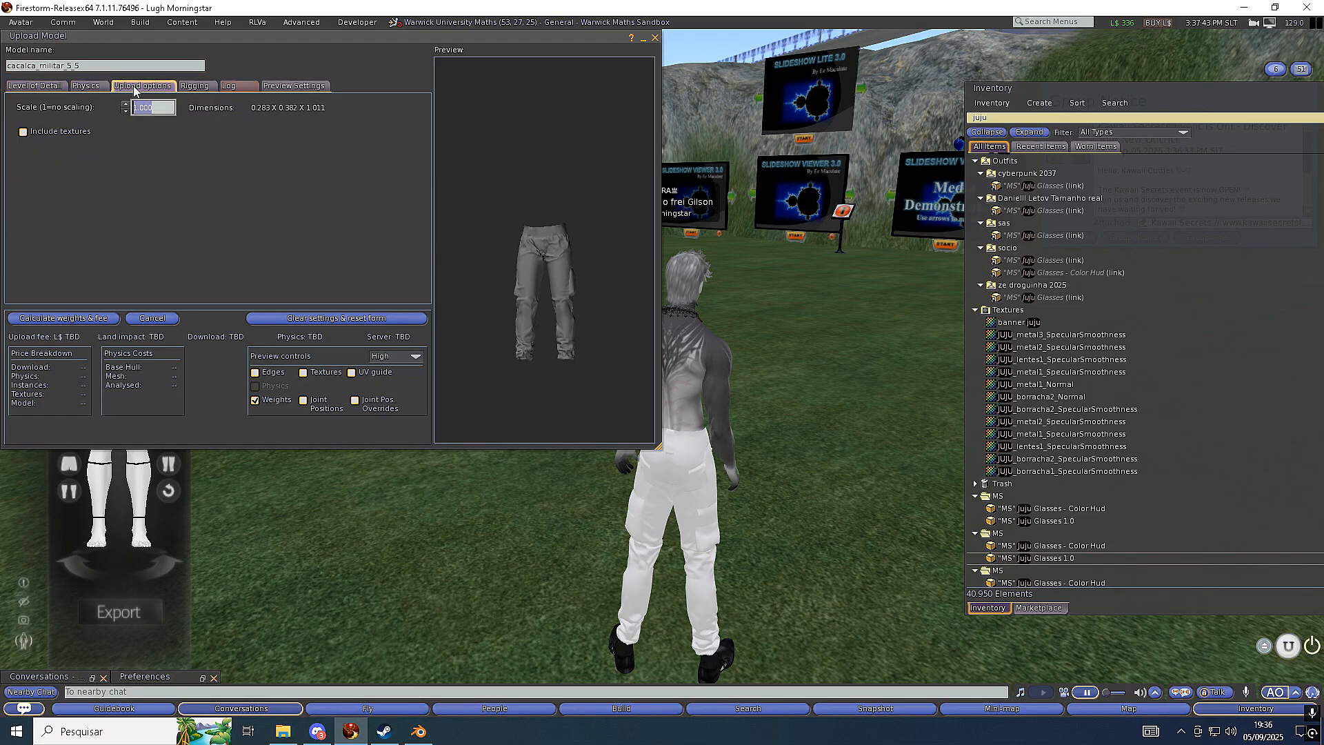
left_click(195, 86)
left_click(230, 85)
left_click(297, 85)
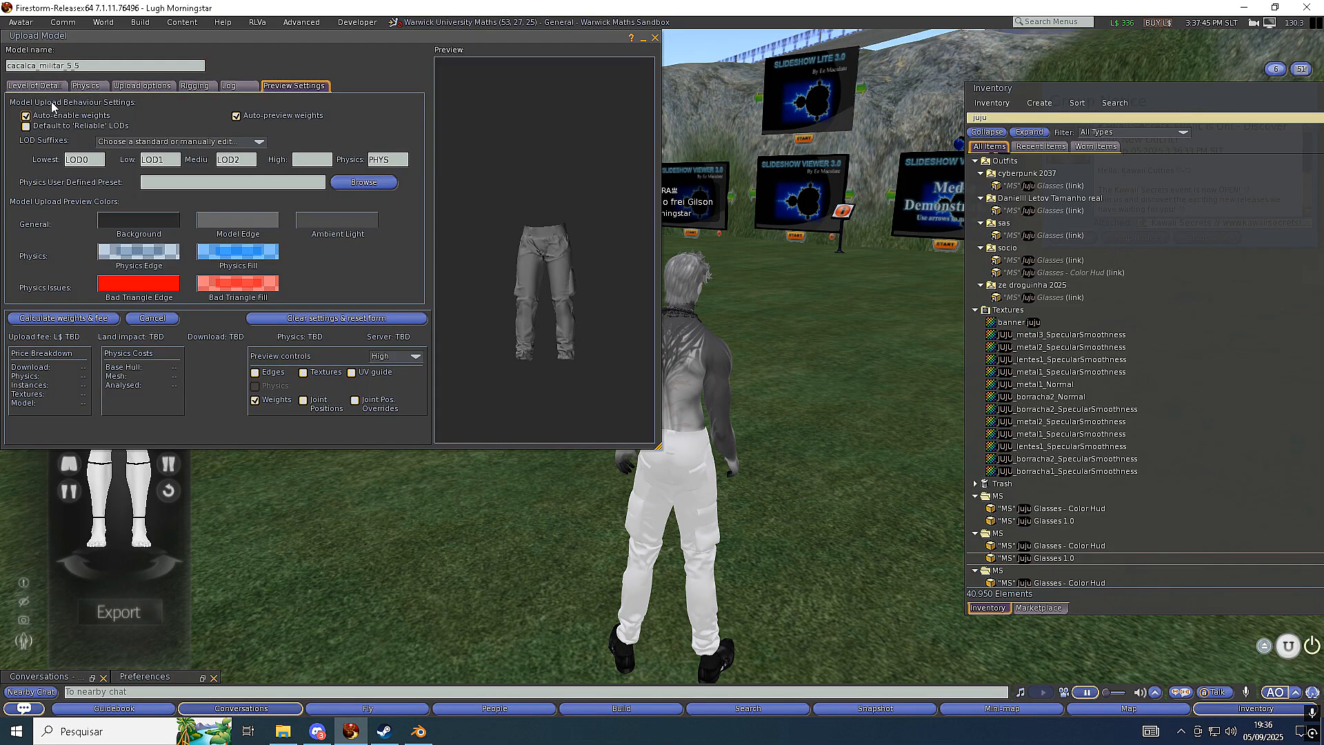
left_click(48, 84)
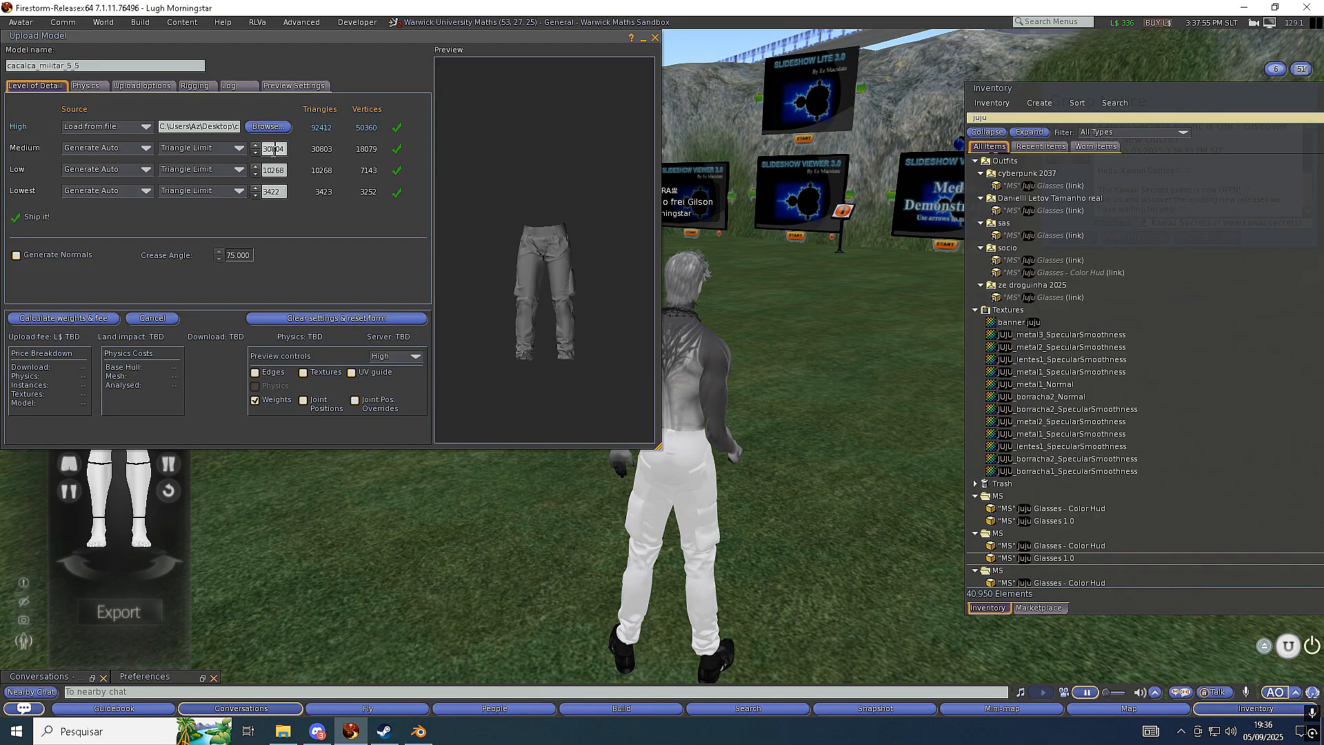
Examine the Lowest triangle limit, the rotated trousers preview and the physics settings, and minimize the model uploader
left_click(273, 193)
mouse_move(453, 253)
left_mouse_down()
mouse_move(483, 248)
mouse_move(428, 247)
left_mouse_up()
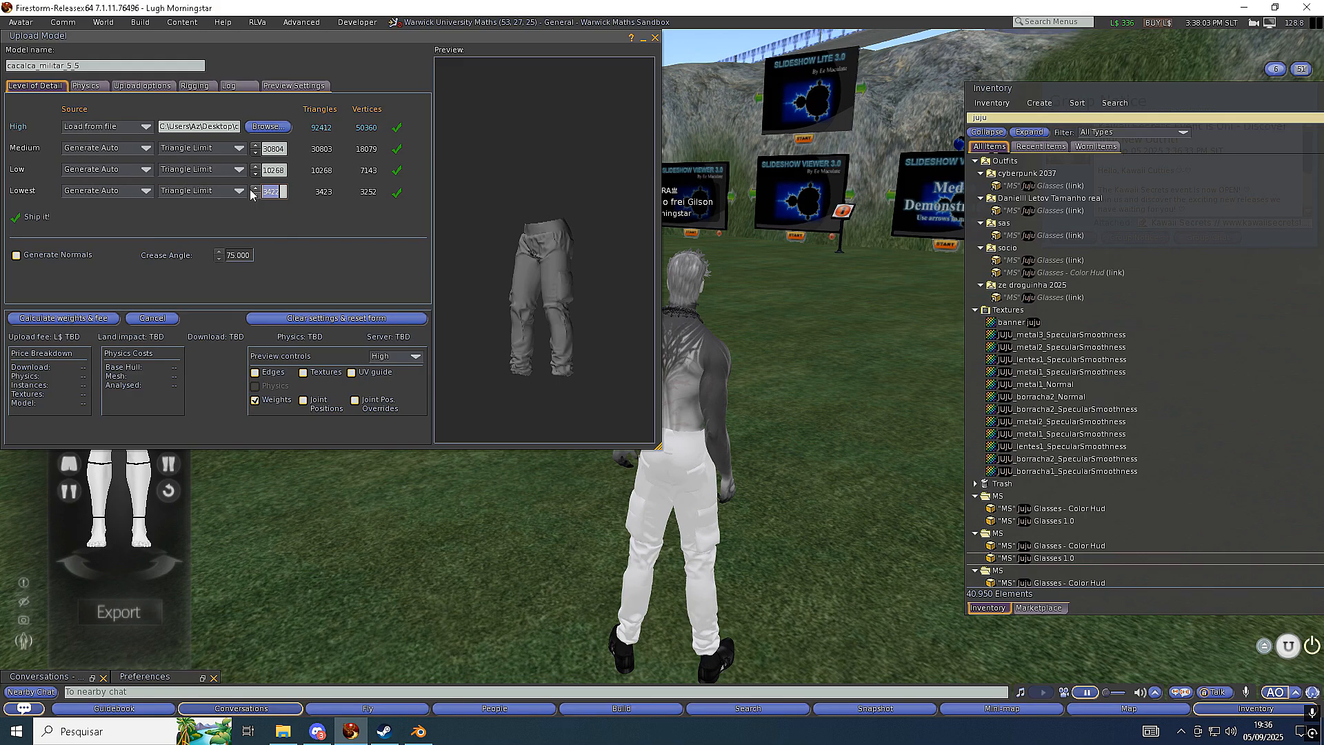
left_click_drag(542, 48, 798, 86)
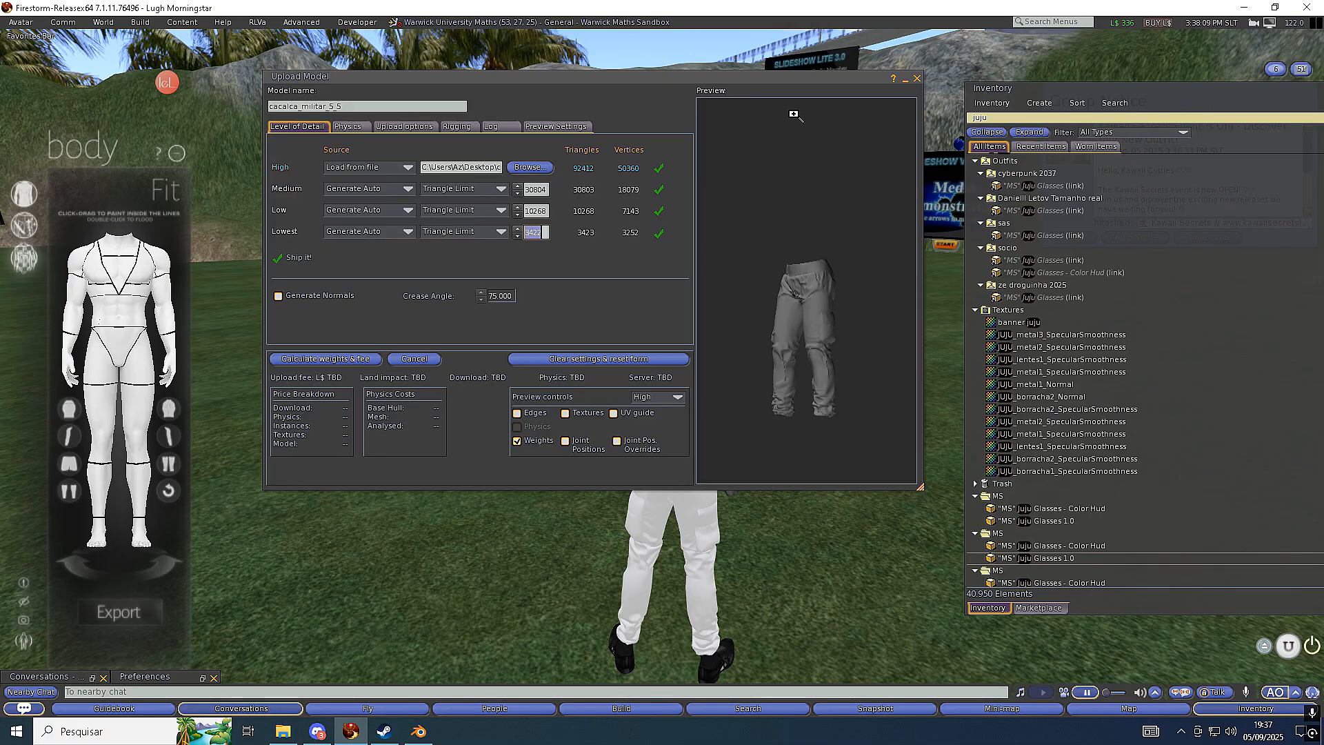
left_click(347, 127)
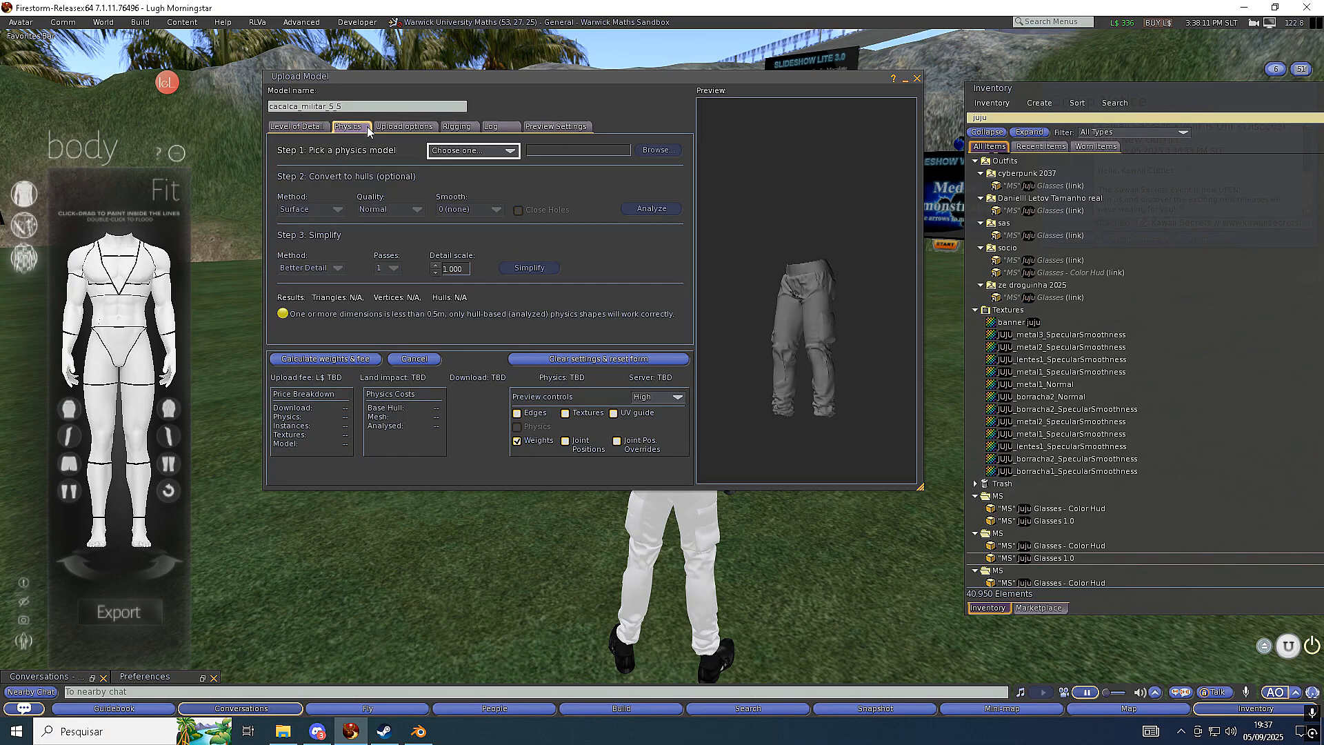
left_click(298, 126)
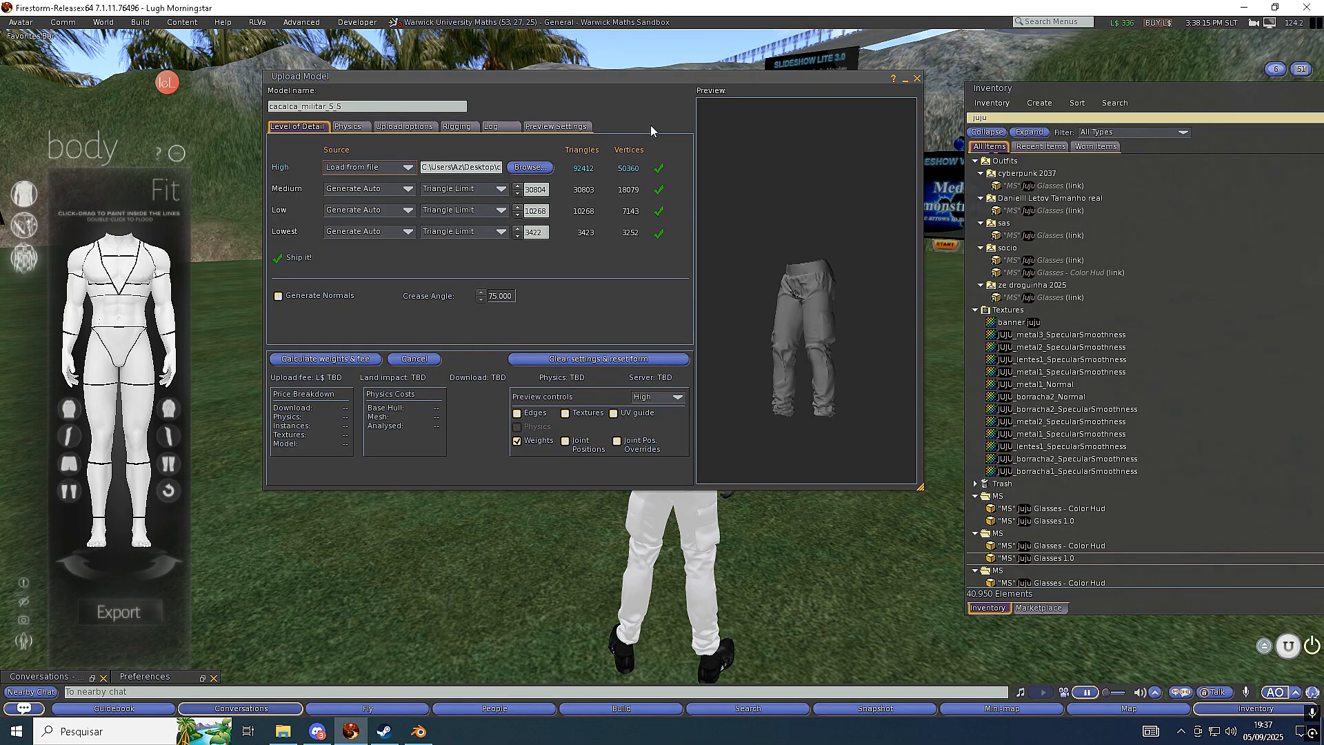
left_click(906, 81)
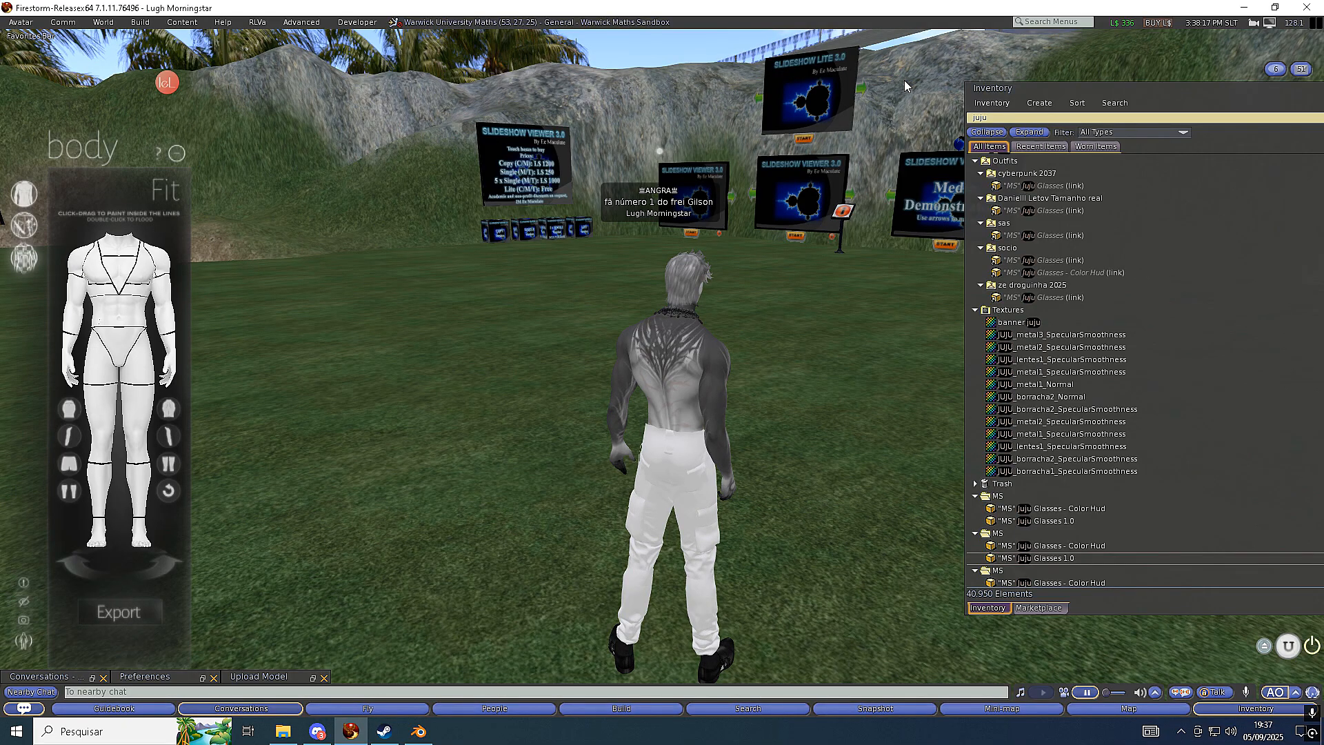
Switch to Discord to check the class voice participants and new questions, glancing at the trousers in Blender in between
left_click(318, 731)
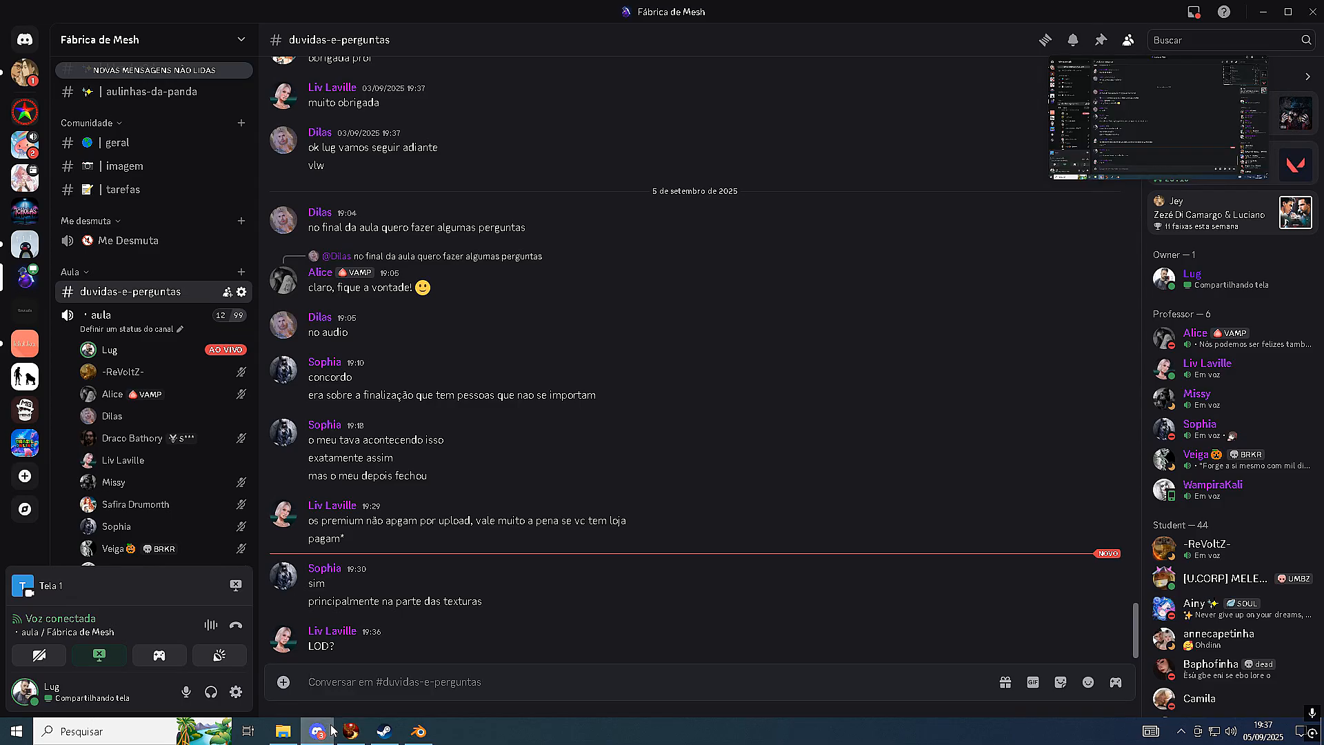
scroll(121, 526, "down", 2)
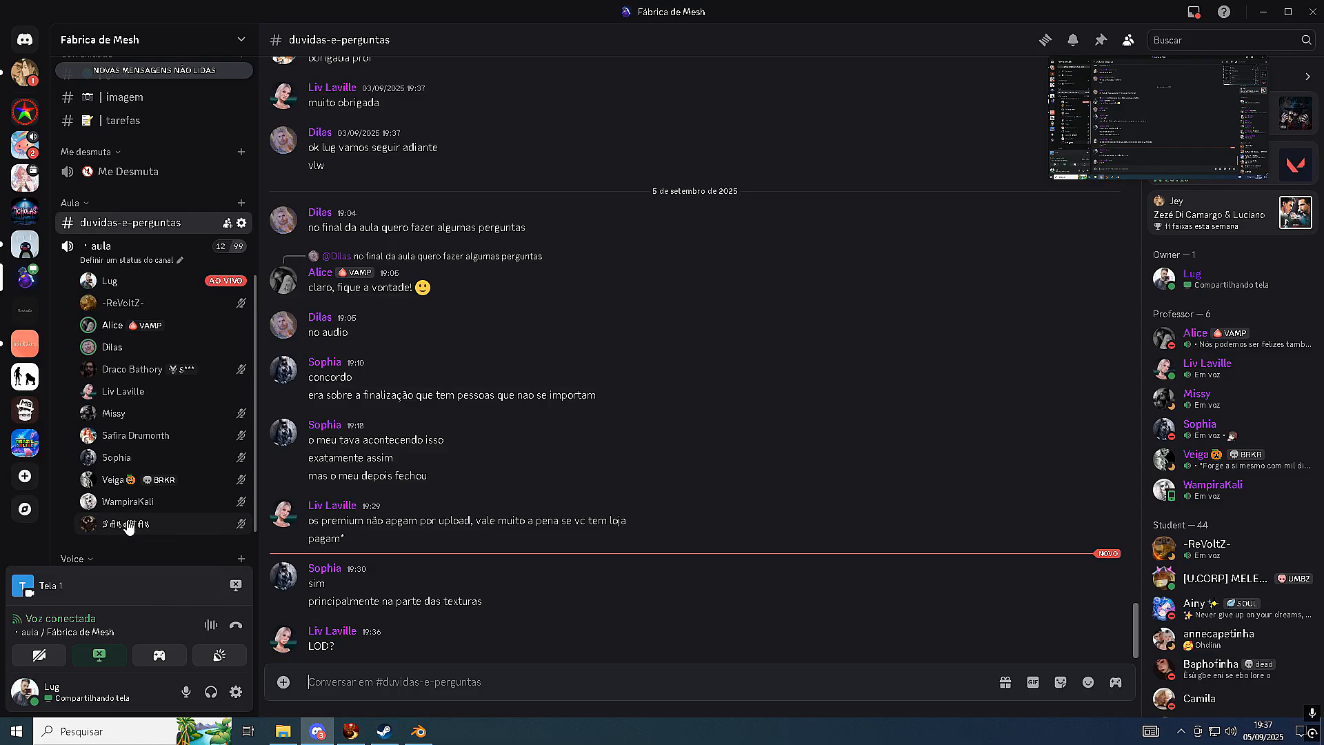
left_click(419, 731)
scroll(476, 600, "up", 2)
scroll(456, 582, "down", 2)
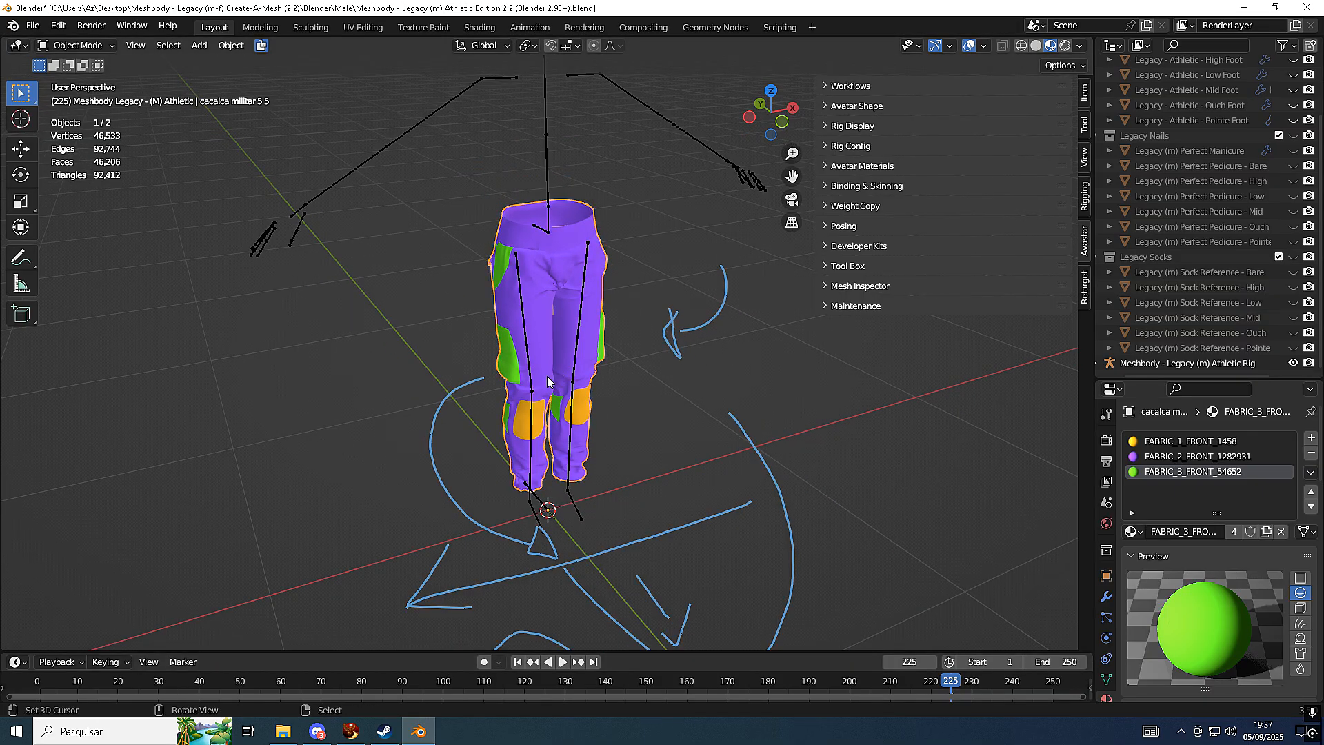
left_click(317, 731)
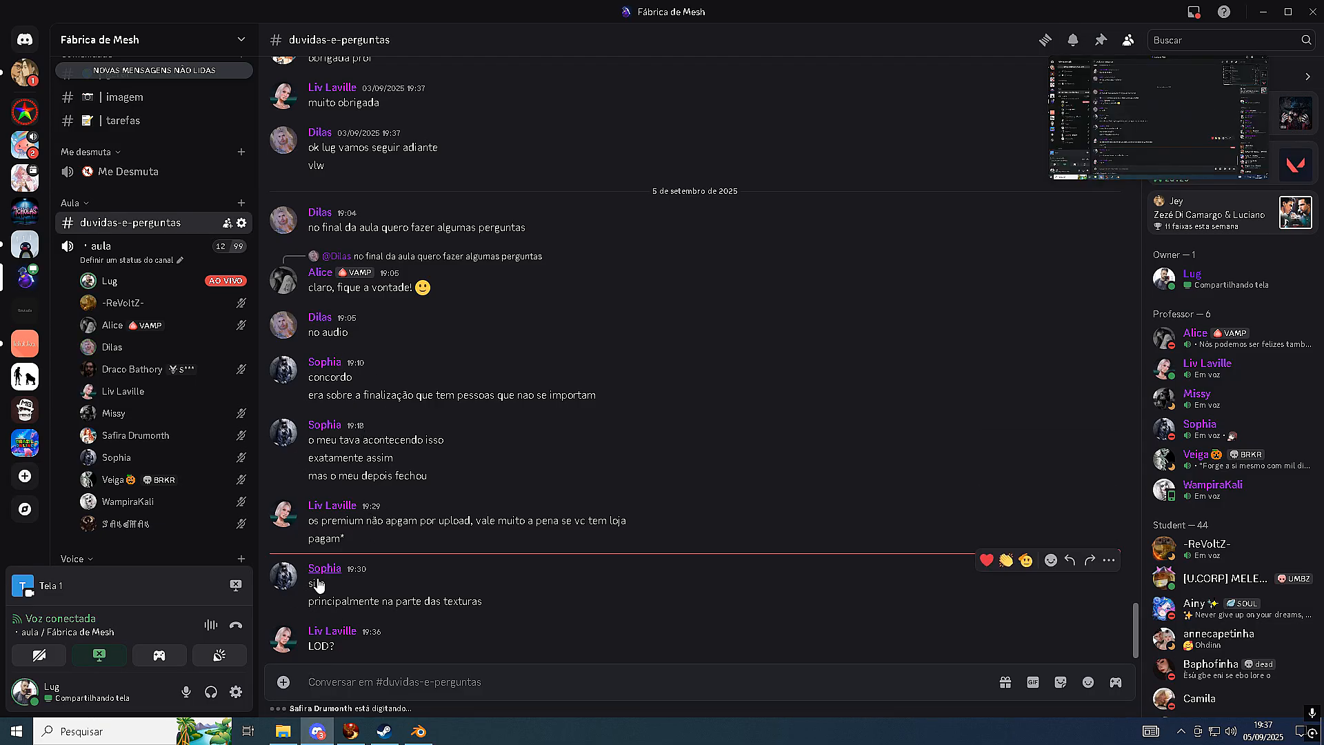
Switch to Blender and examine the rigged cargo trousers up close from a lower front angle
left_click(419, 732)
scroll(488, 614, "up", 4)
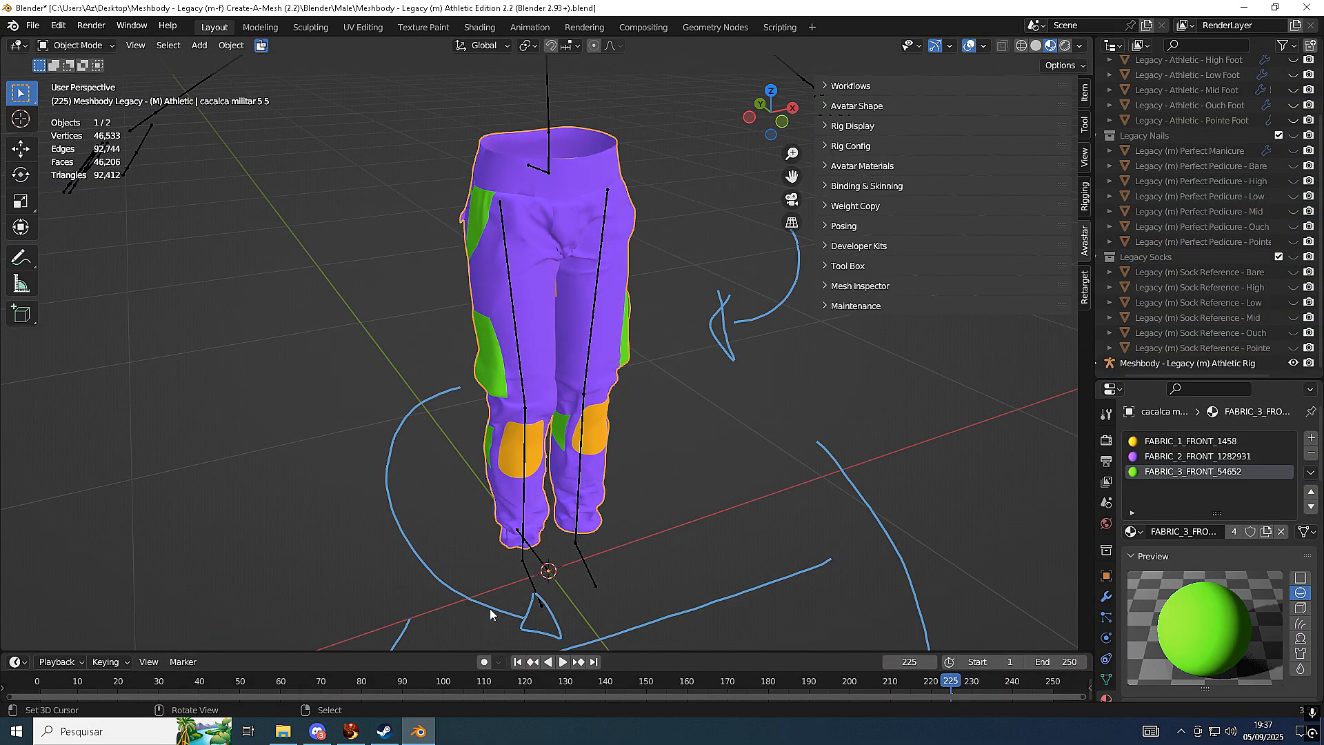
scroll(491, 614, "down", 2)
middle_click_drag(584, 467, 563, 439)
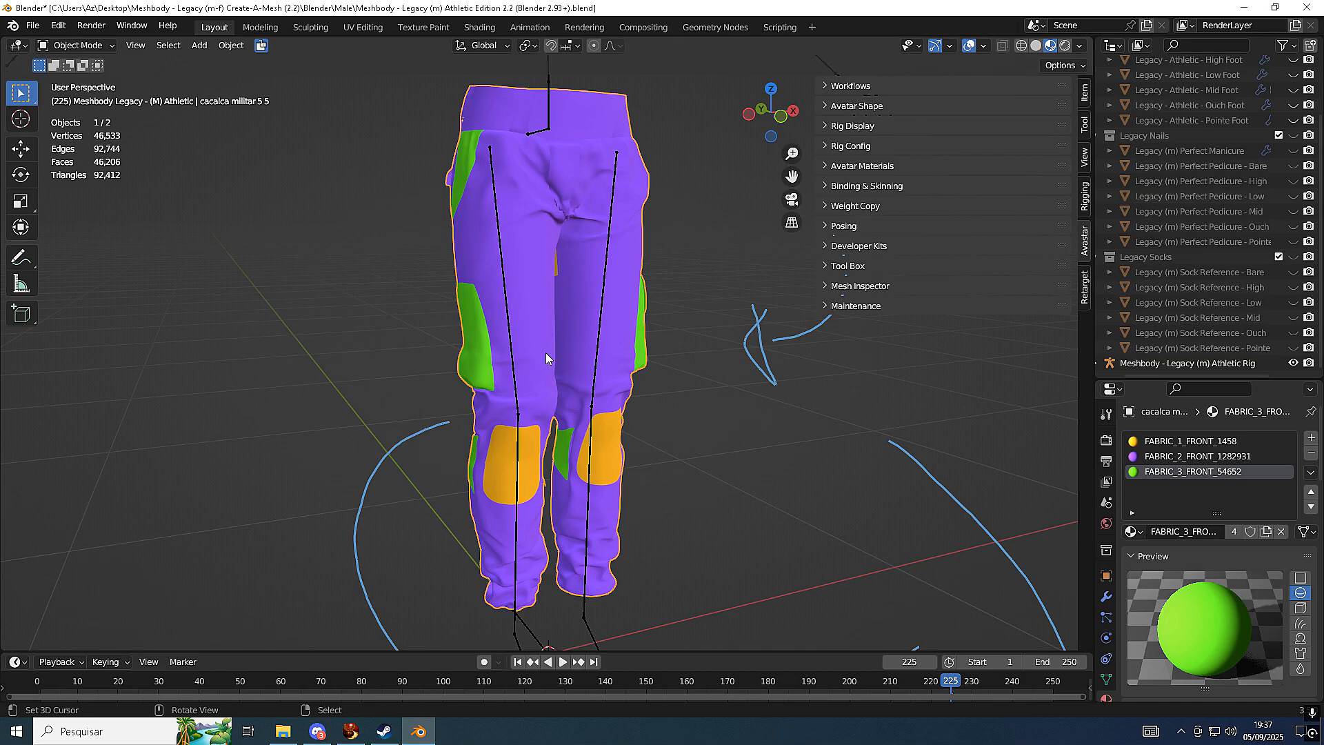
scroll(560, 378, "up", 1)
Check Firestorm and the newest messages in Discord's duvidas-e-perguntas channel, and return to Blender
left_click(351, 731)
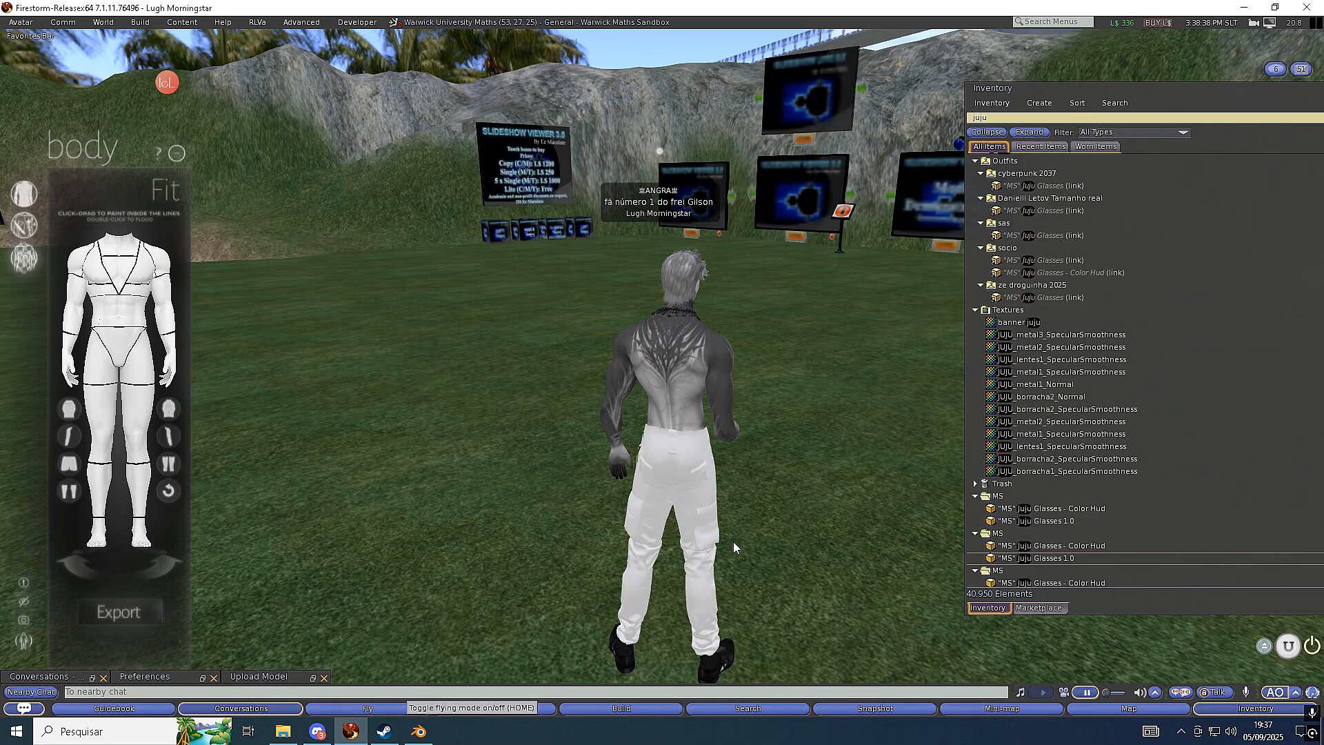
left_click(317, 731)
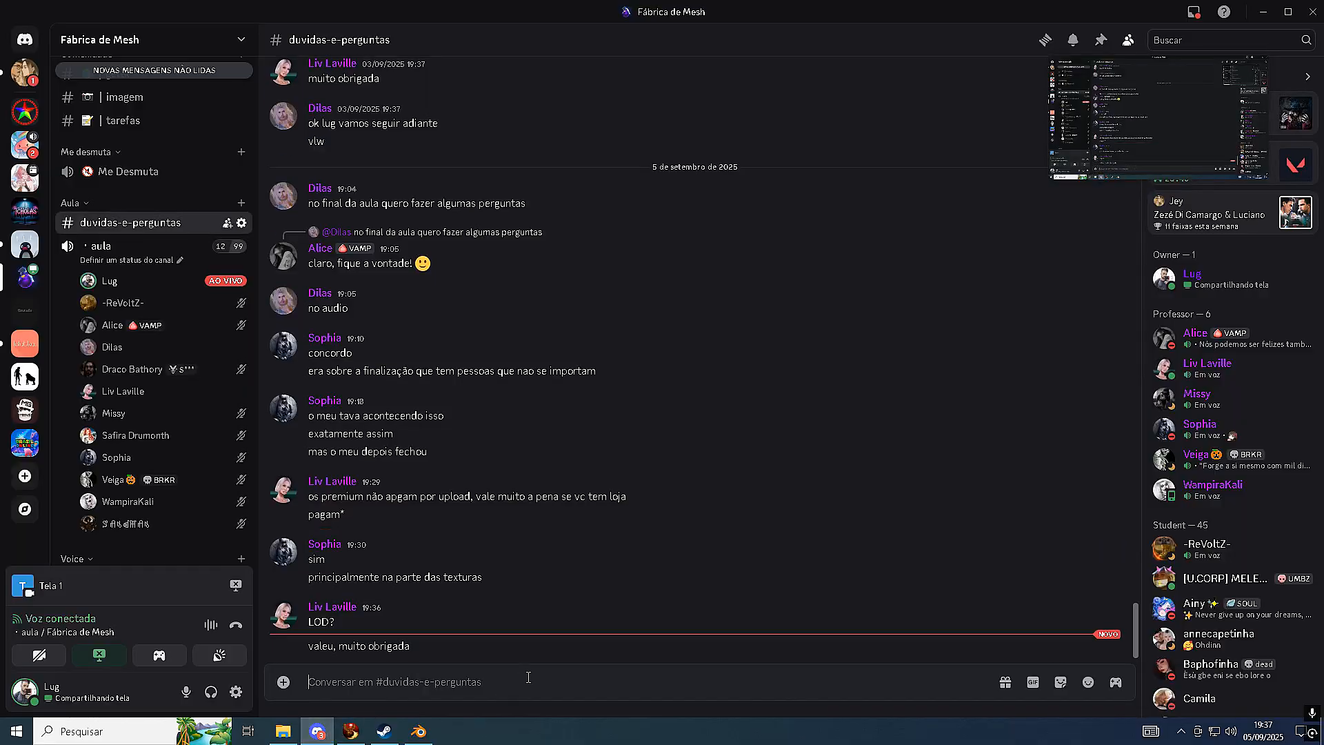
mouse_move(412, 735)
left_click(411, 737)
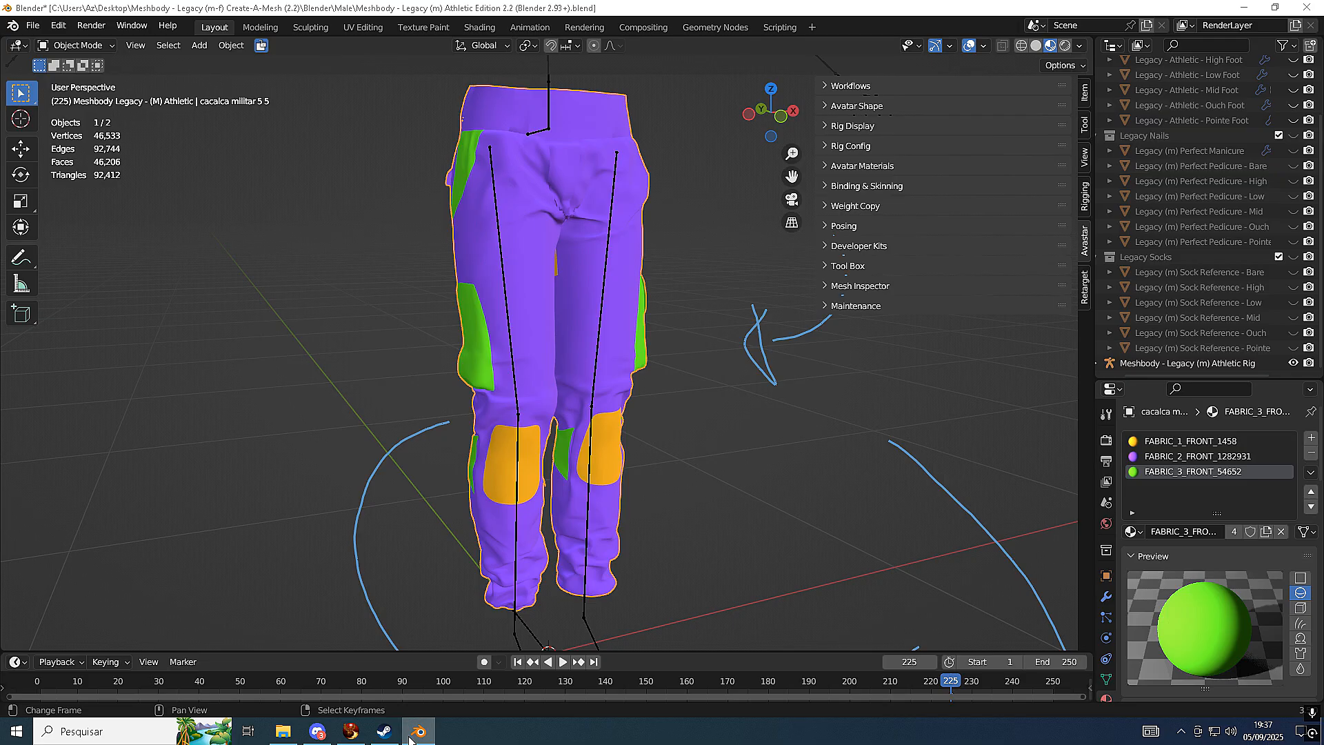